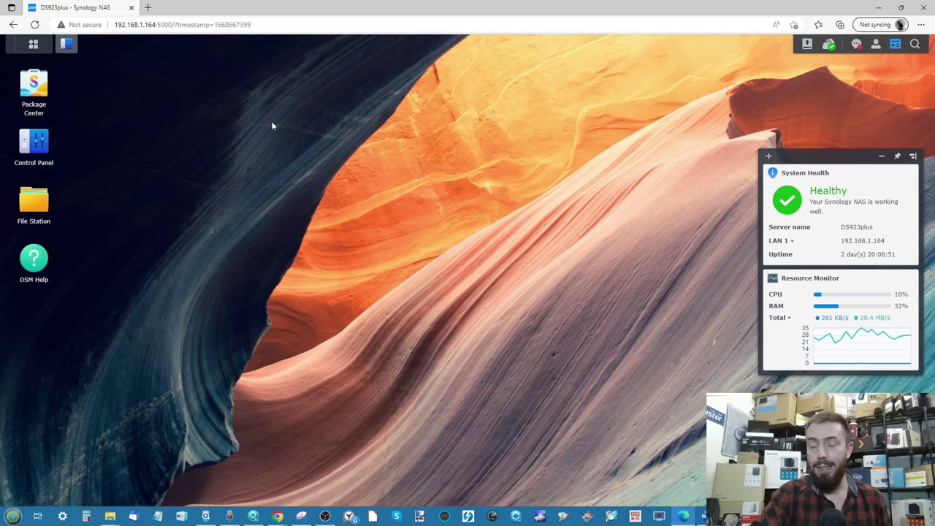
Review the DS923+ General details in Info Center, hide it, and open the sign-out menu.
click(65, 46)
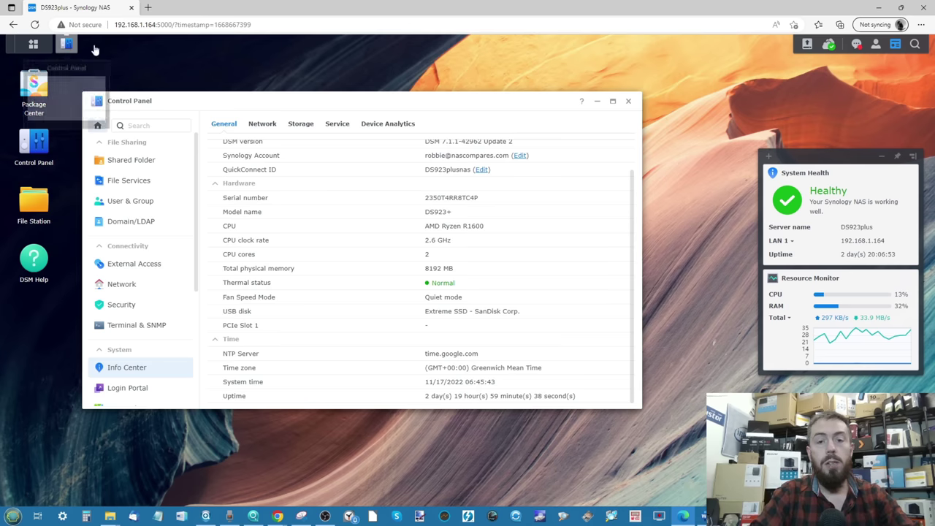
scroll(534, 216, up, 1)
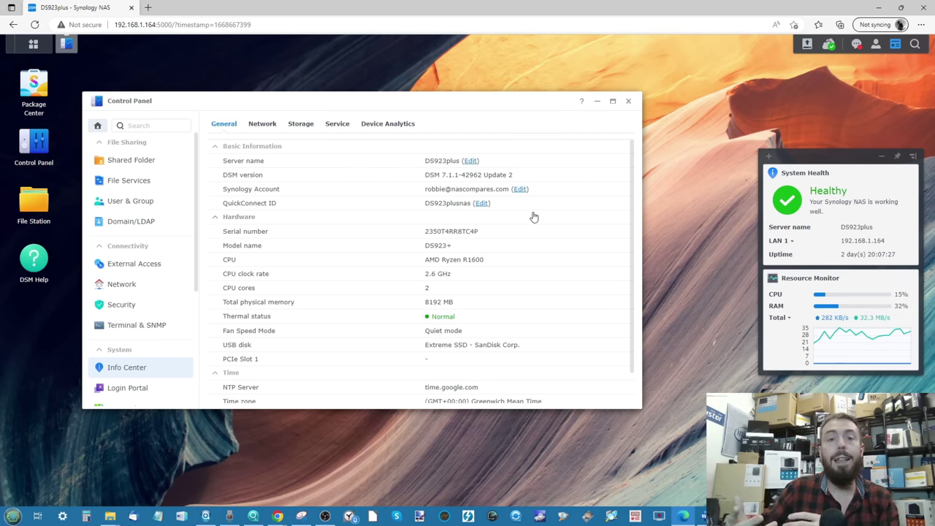
click(598, 102)
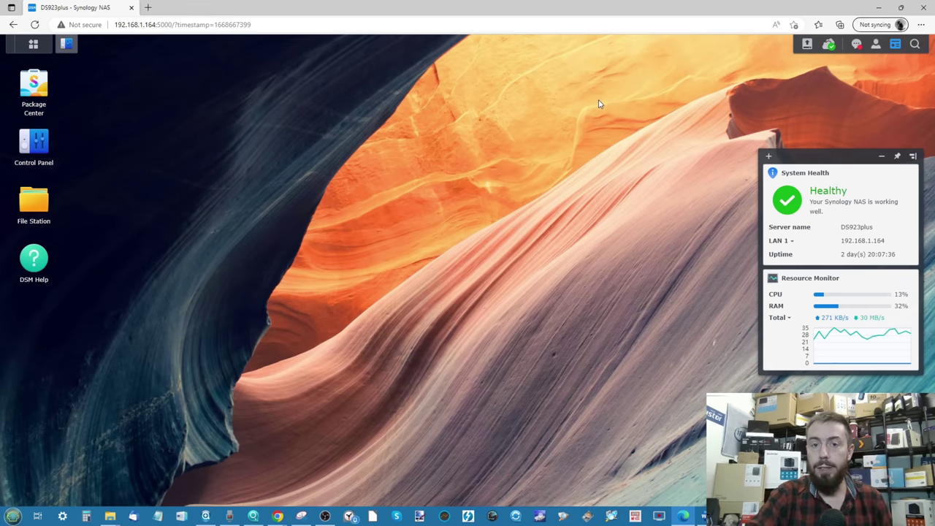
click(875, 46)
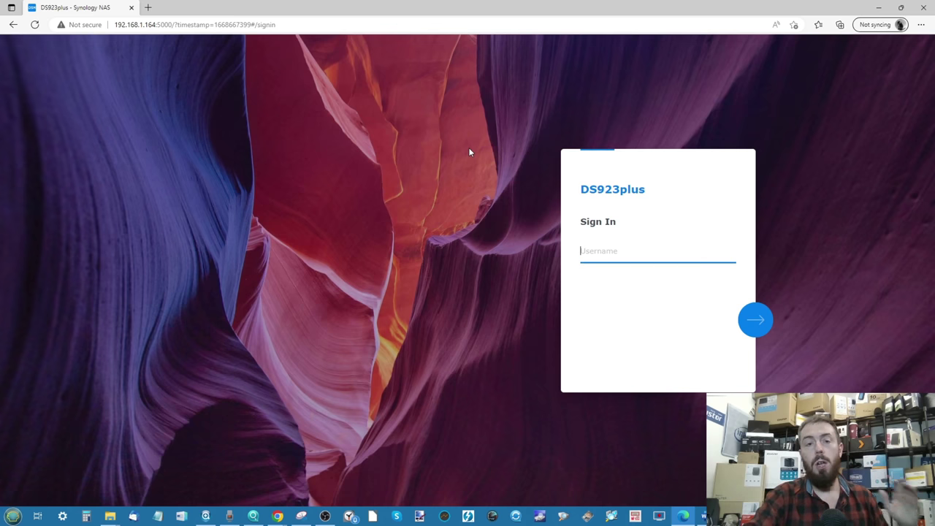
click(215, 516)
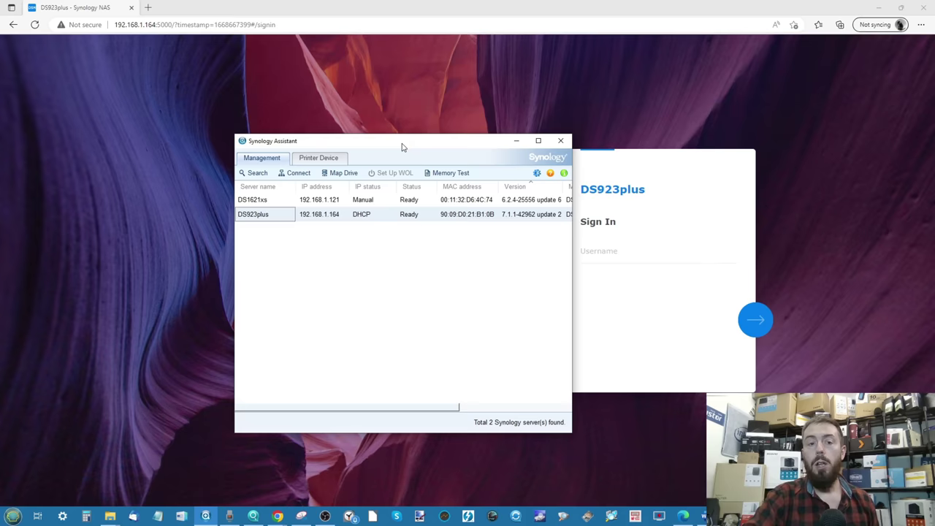
drag(401, 147, 356, 145)
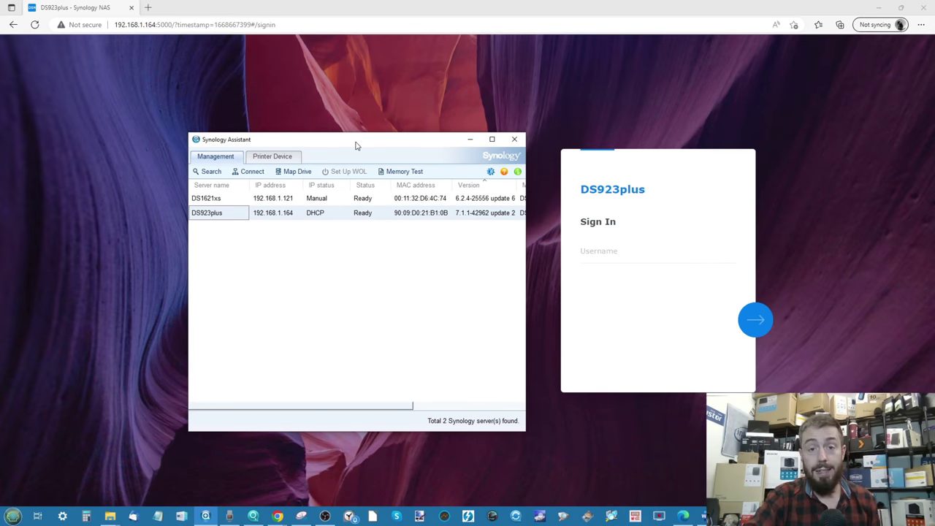
click(466, 142)
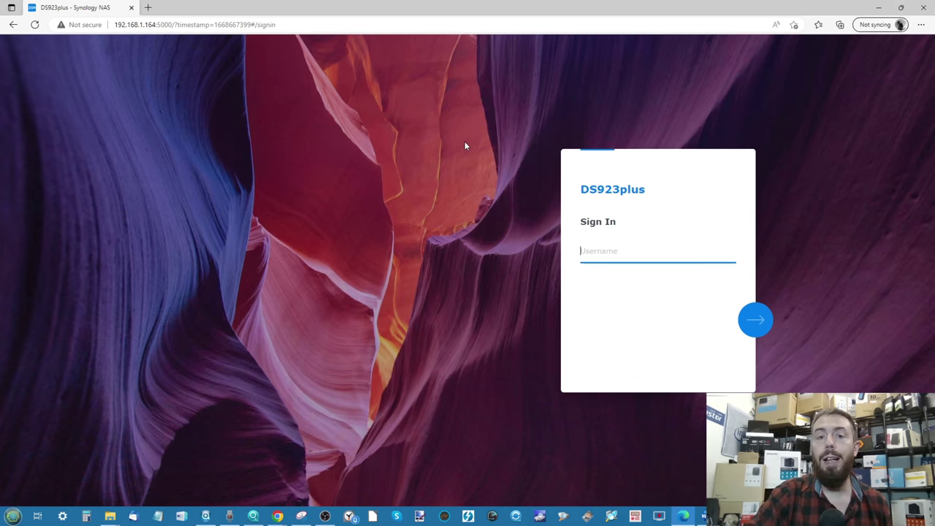
click(211, 517)
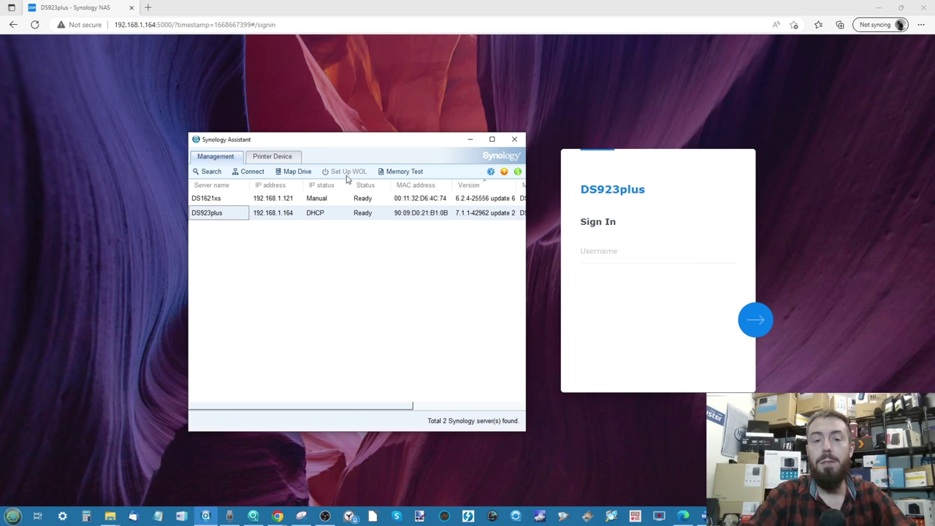
click(491, 171)
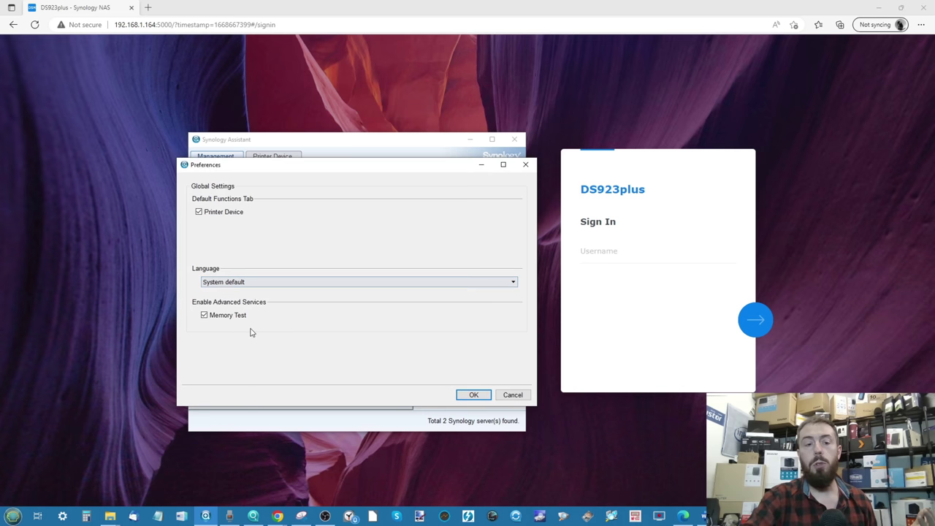
click(481, 164)
click(207, 515)
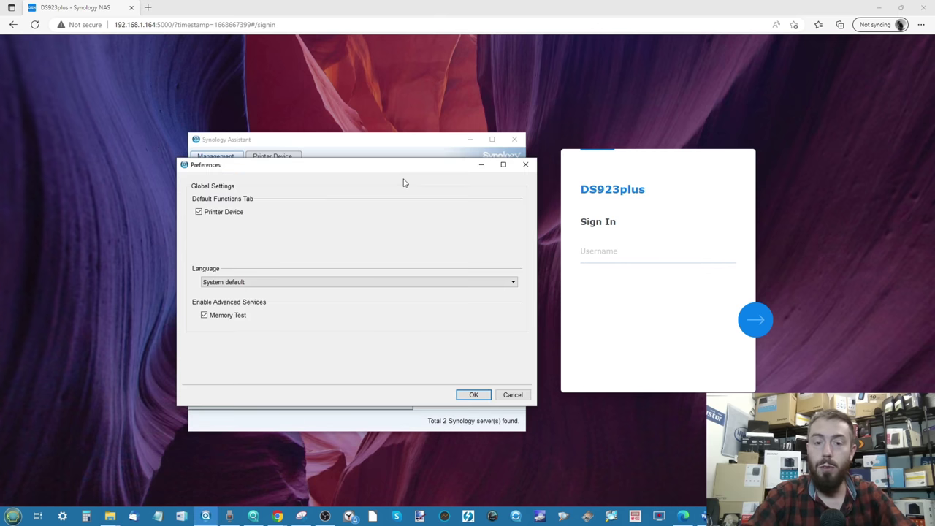
click(521, 163)
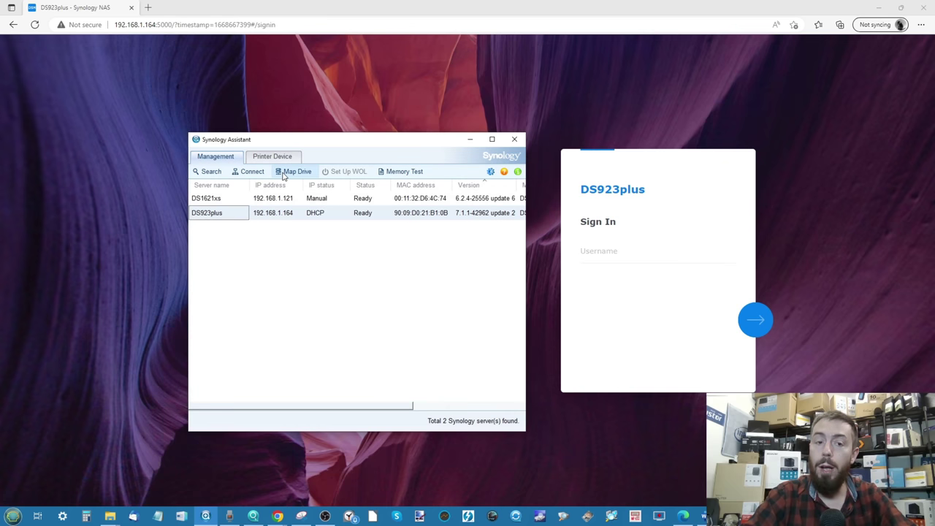
right_click(218, 214)
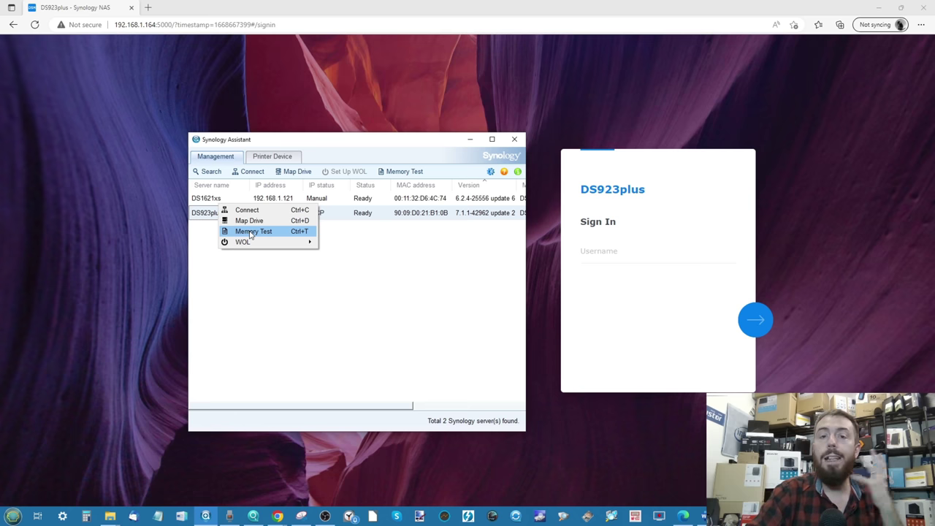
click(420, 256)
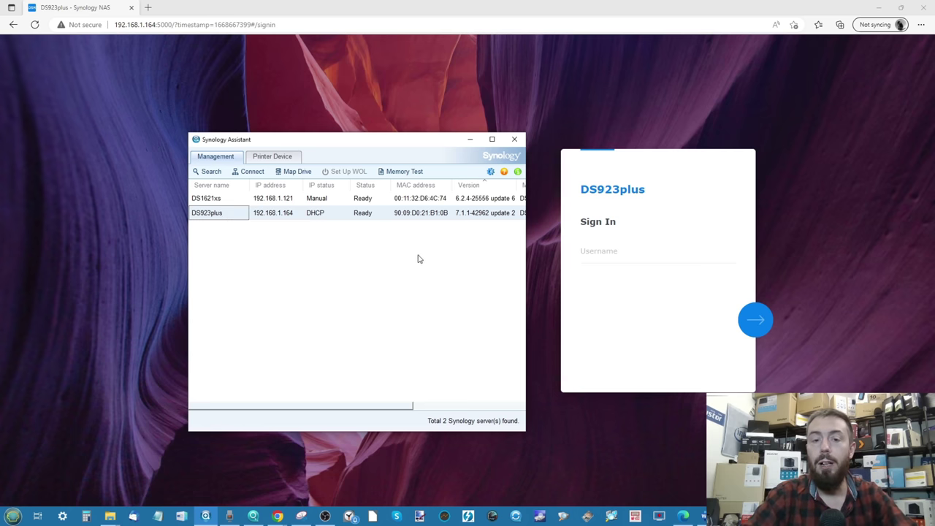
click(469, 139)
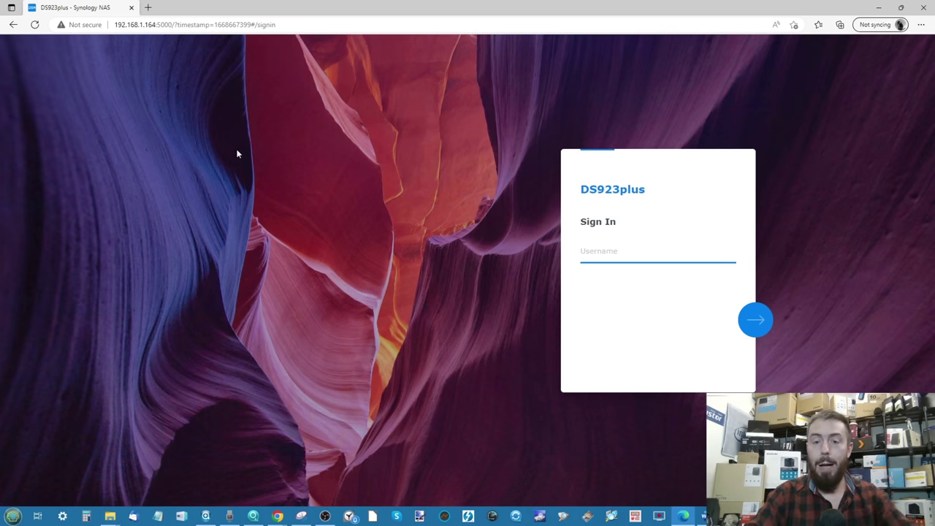
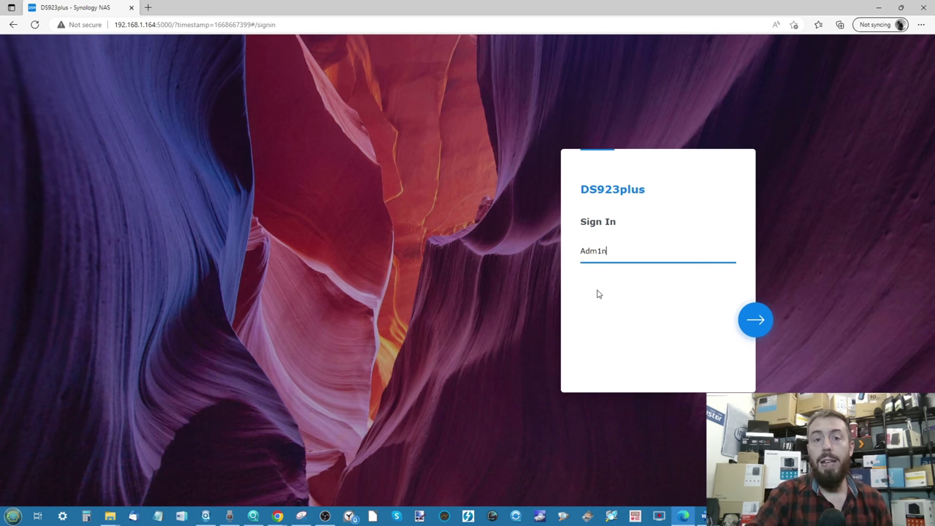
Sign in with the admin username, password and verification code, trusting this device.
click(755, 319)
key(Return)
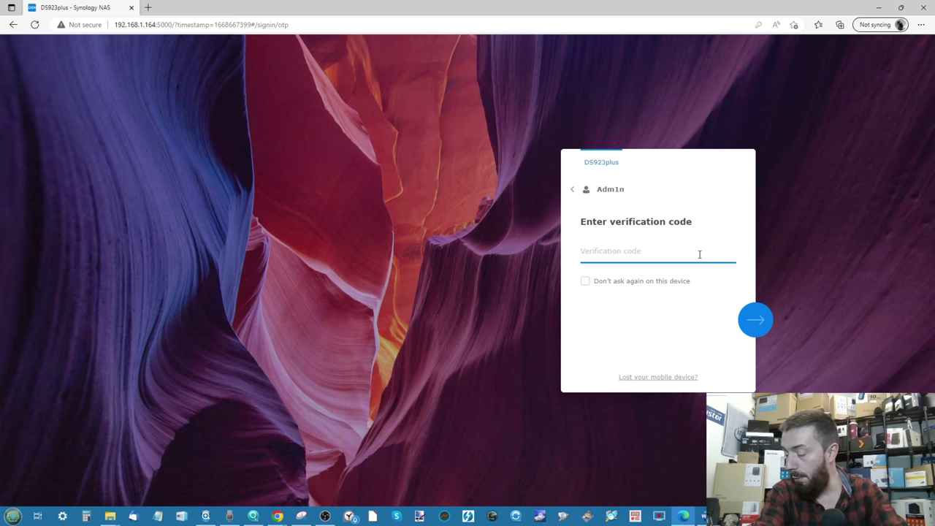
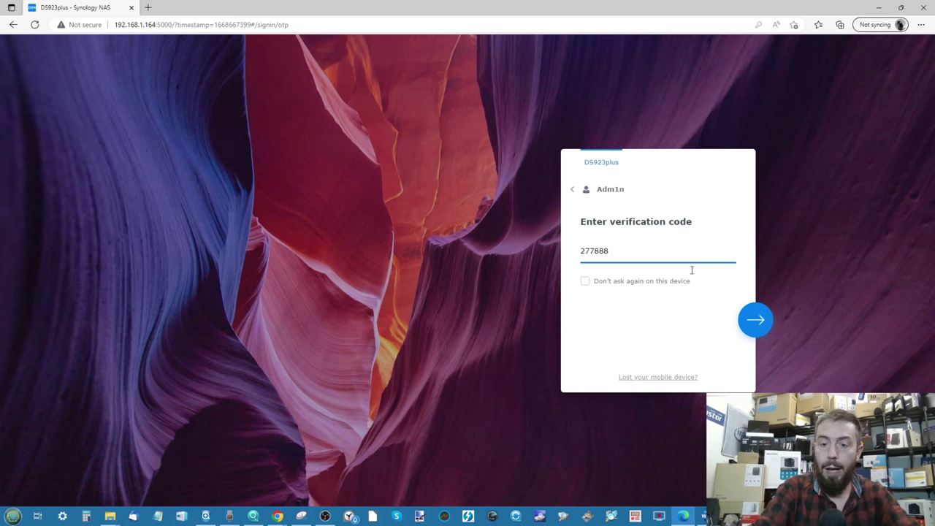
click(674, 282)
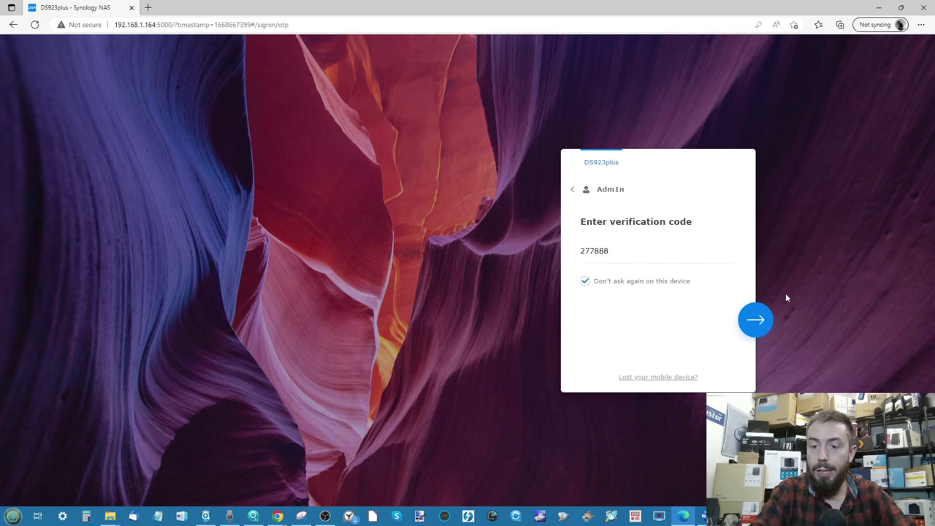
click(759, 312)
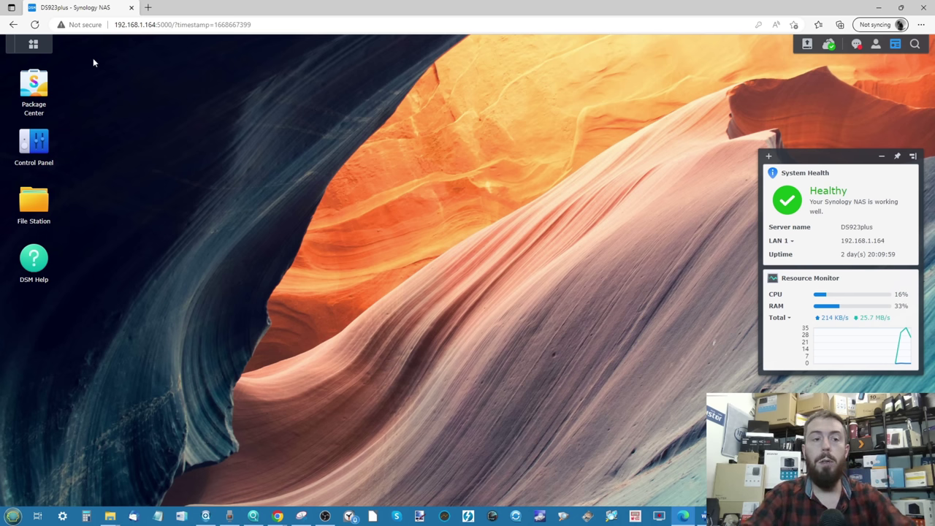
click(33, 44)
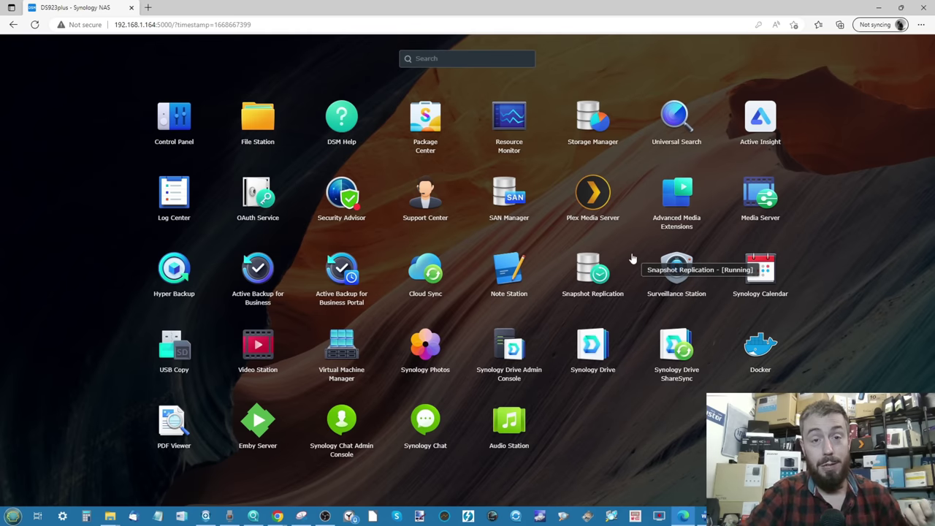
click(327, 40)
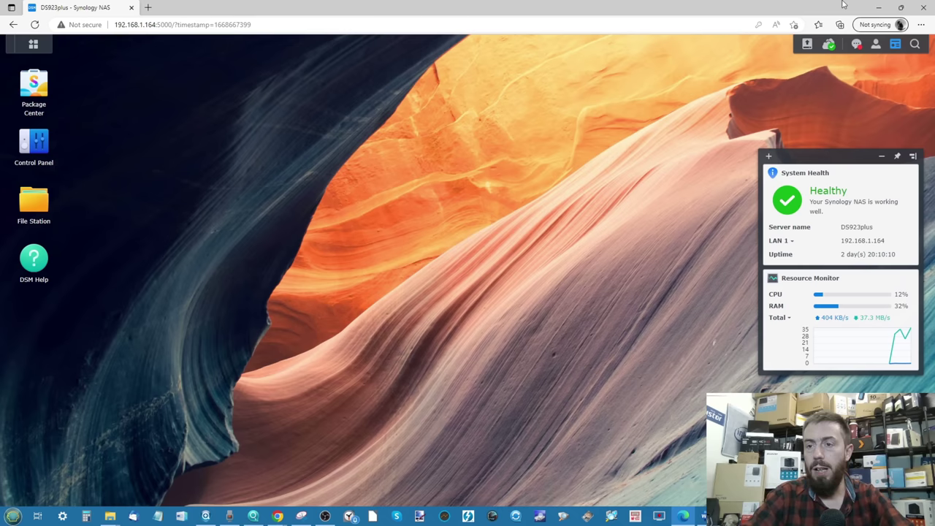
click(35, 45)
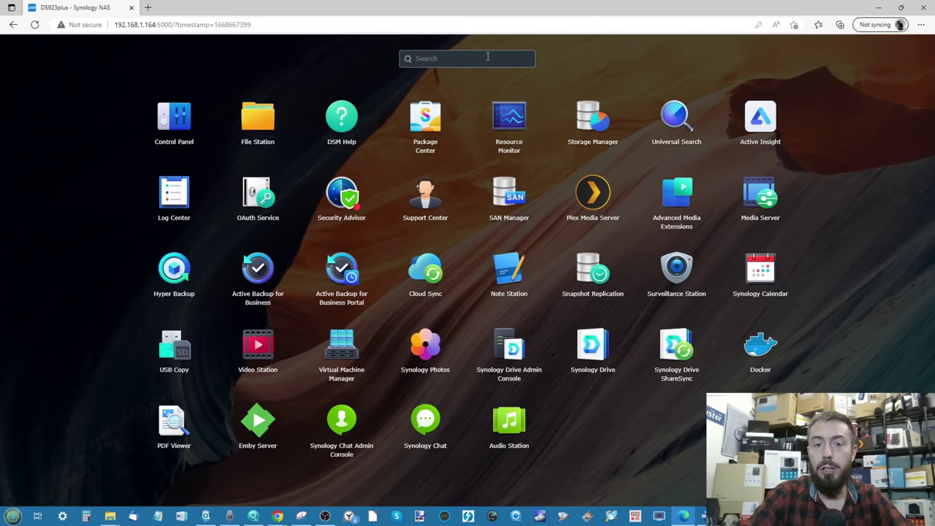
click(338, 58)
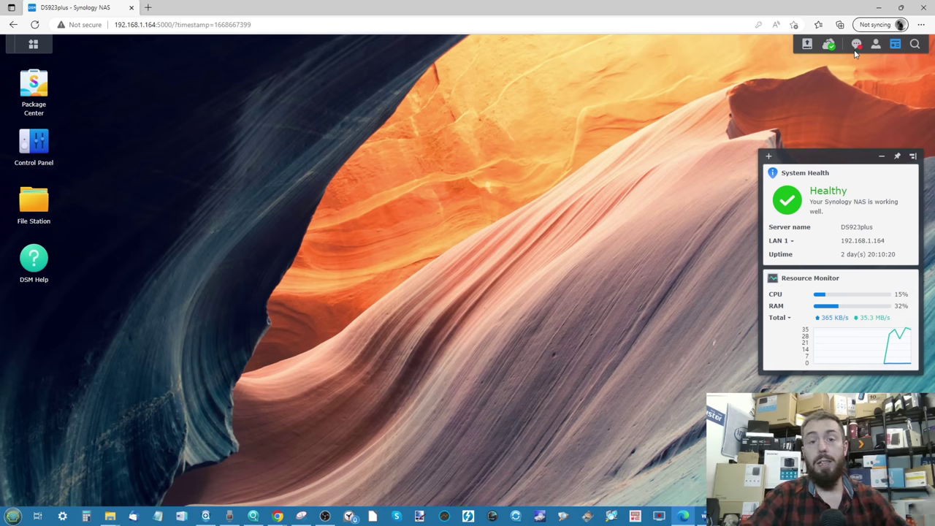
Search the system for 'png' in Universal Search, then dismiss the results.
click(914, 45)
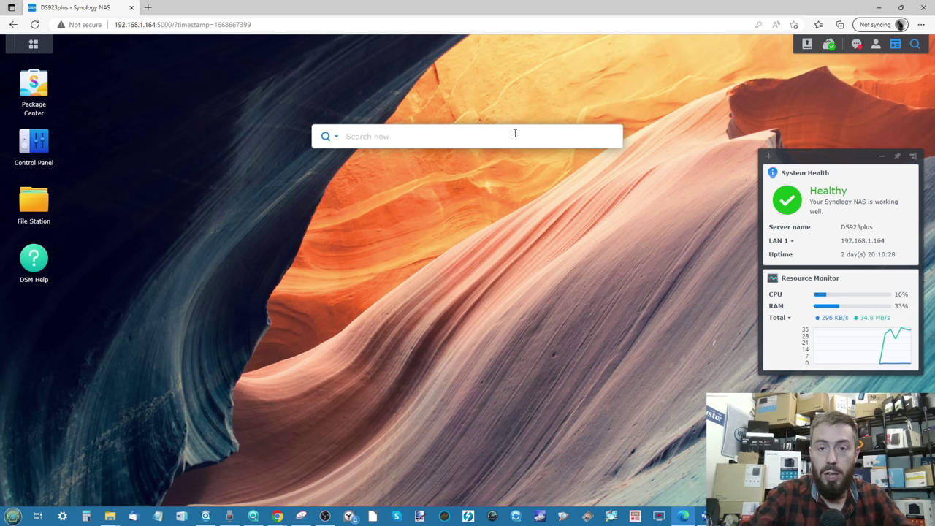
text(png)
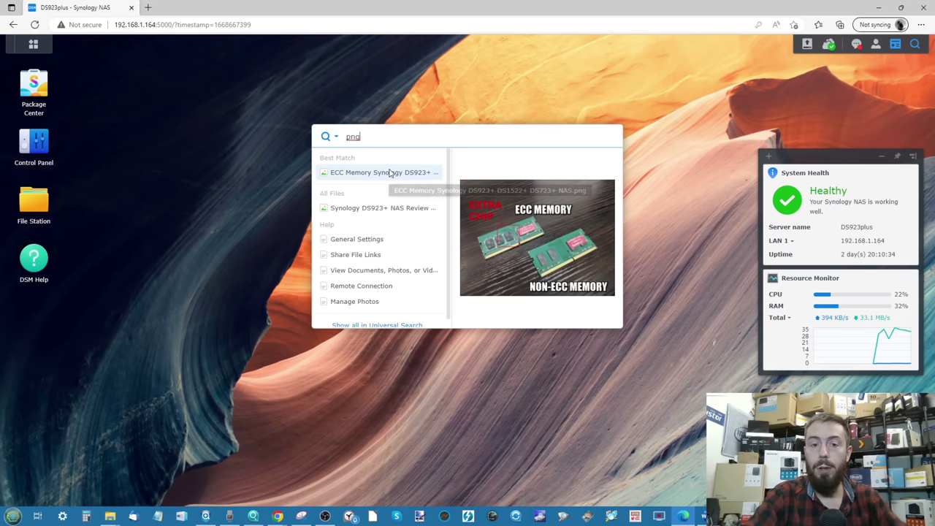
double_click(351, 138)
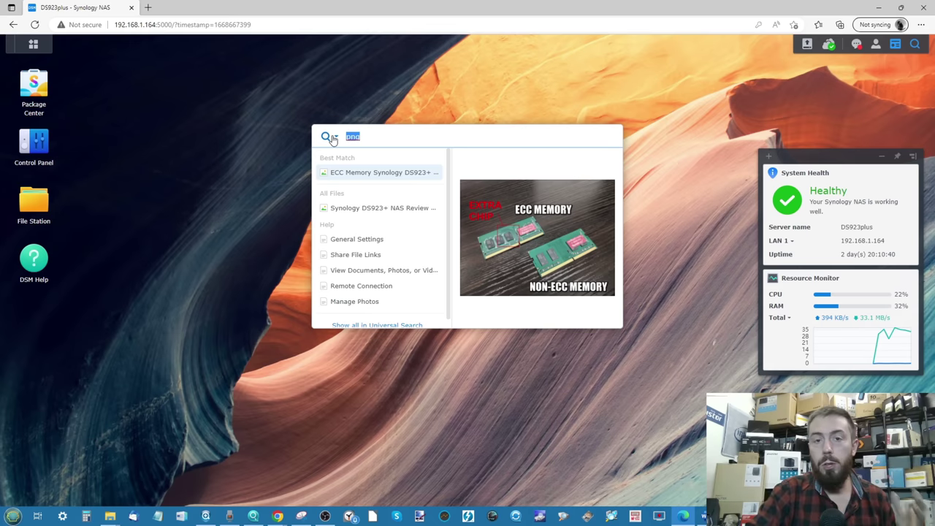
click(410, 92)
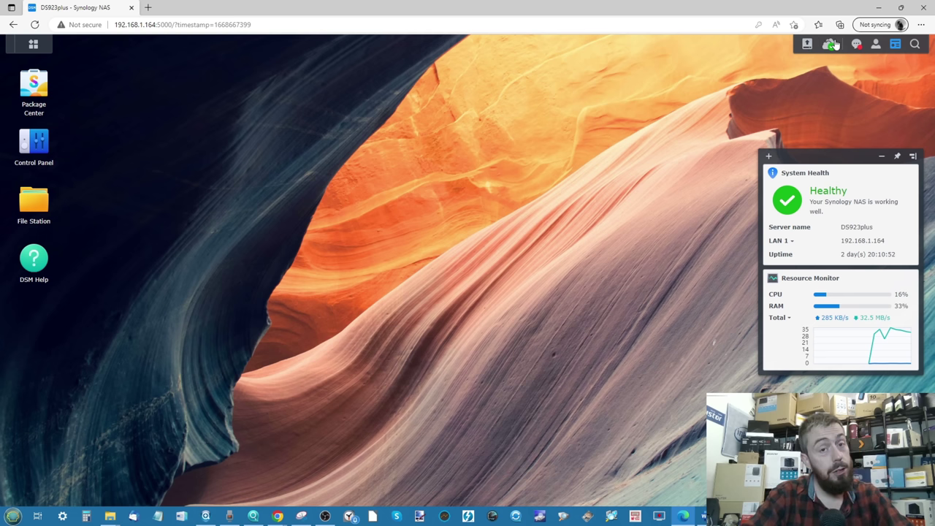
Check Cloud Sync's recently modified files and the notifications list, then open the Admin account menu.
click(831, 46)
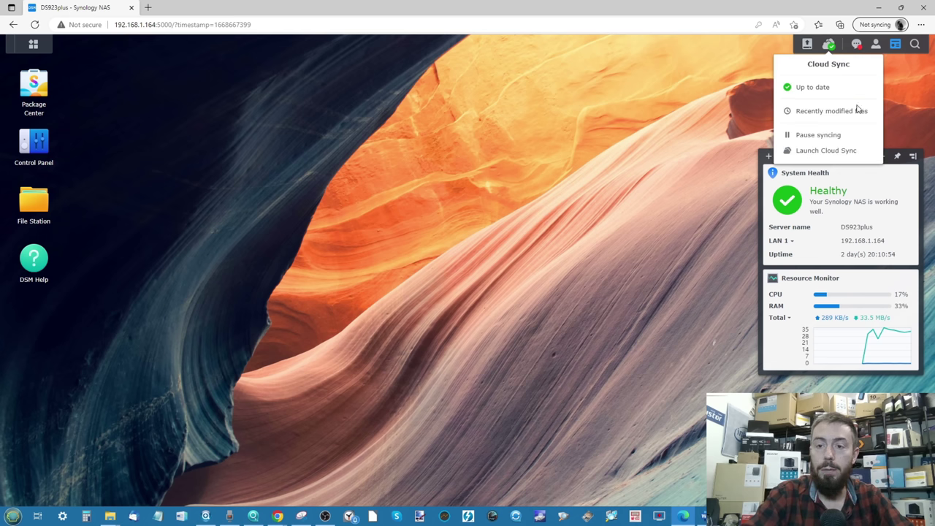
mouse_move(800, 117)
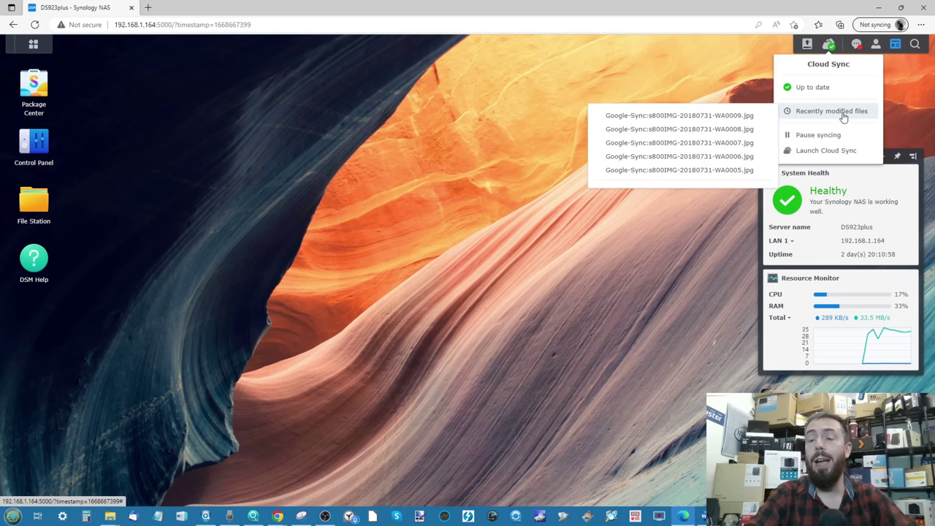
click(832, 47)
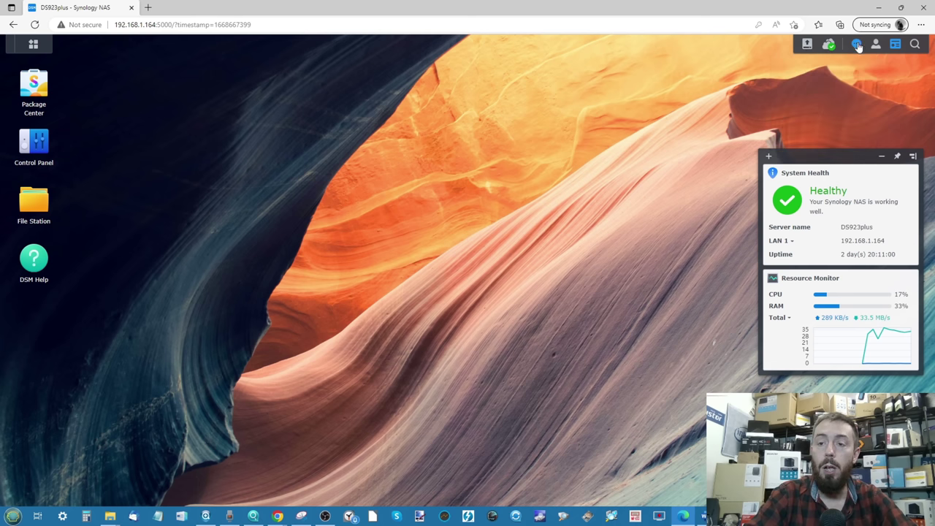
click(857, 45)
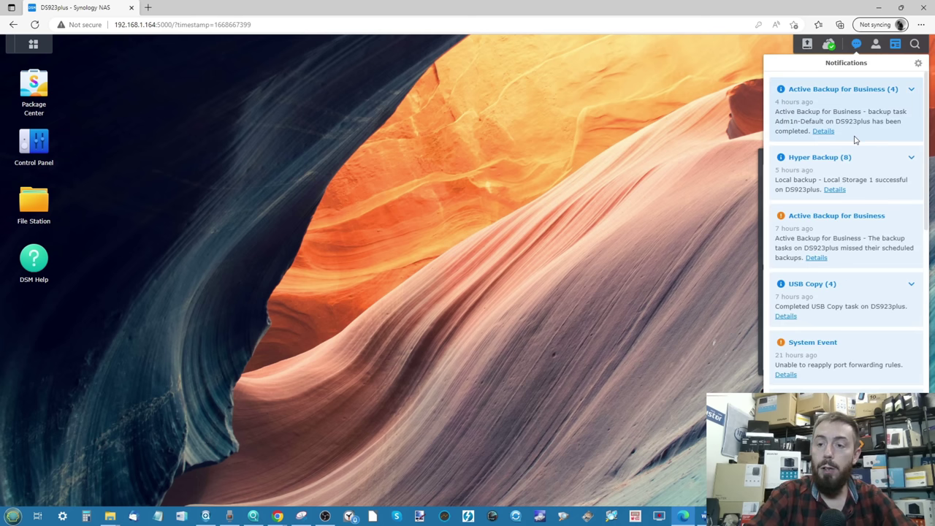
click(680, 143)
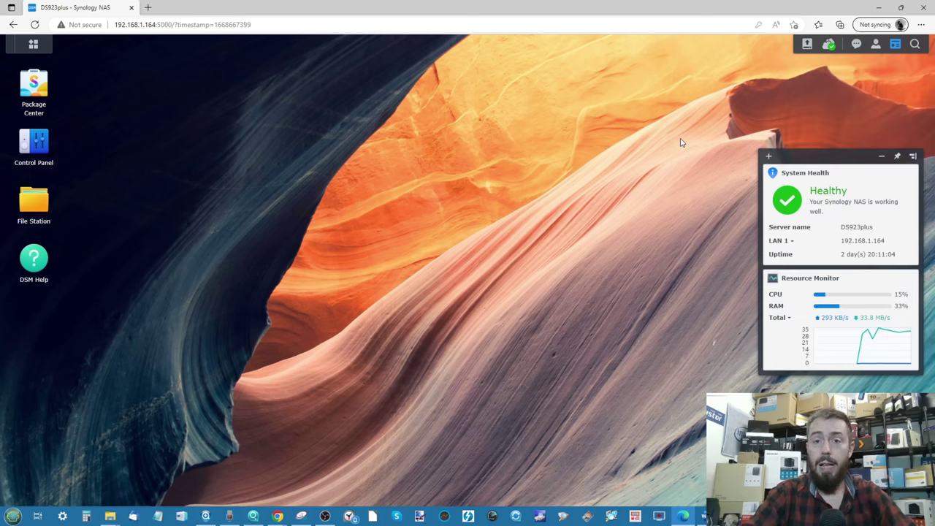
click(875, 45)
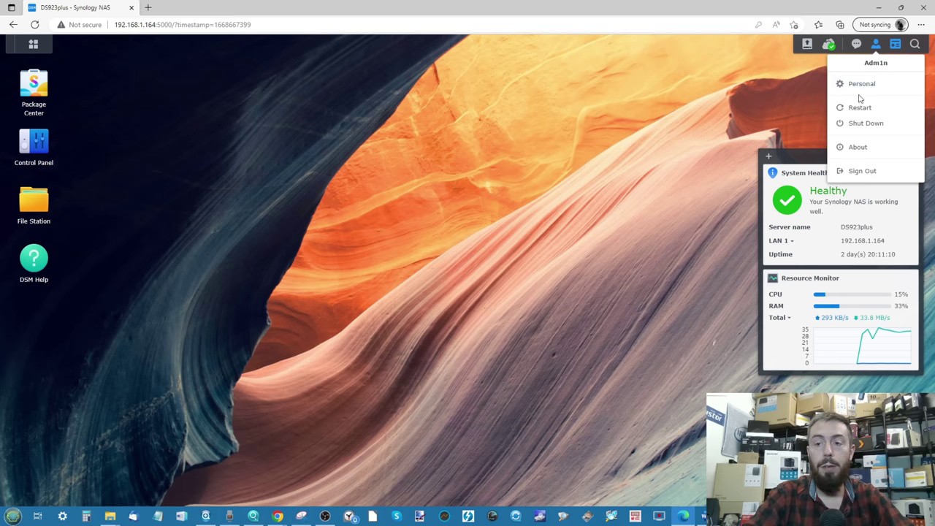
Browse Personal settings' Account, Display Preferences, Others, Quota and Email Delivery pages.
click(859, 86)
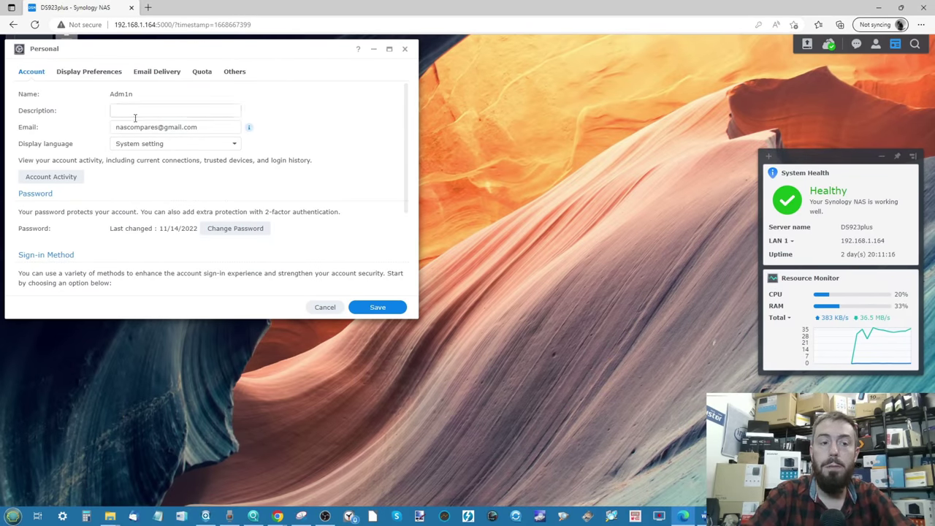
scroll(201, 168, down, 3)
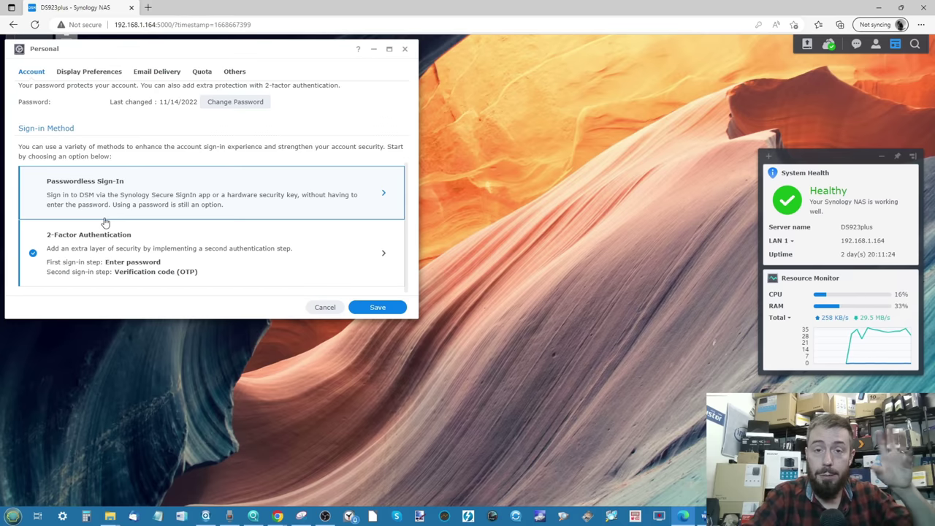
scroll(110, 167, up, 3)
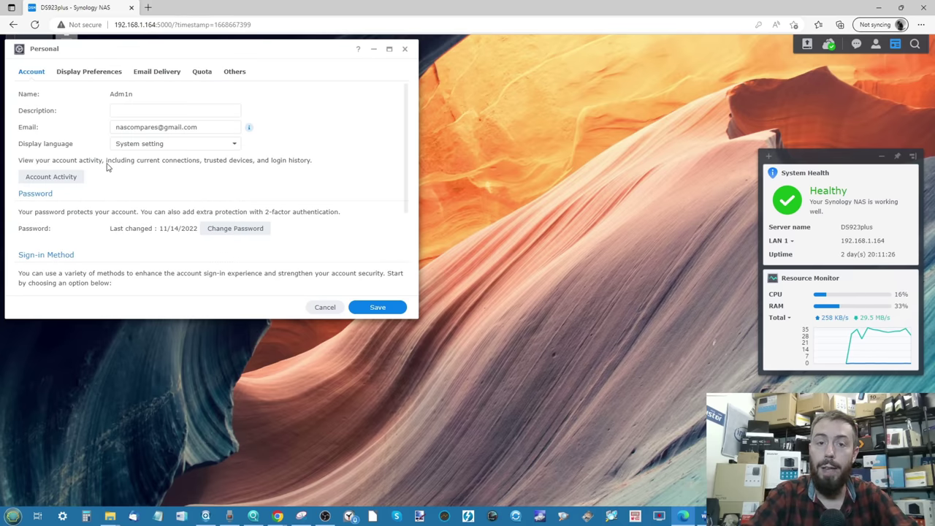
click(93, 73)
drag(192, 55, 374, 120)
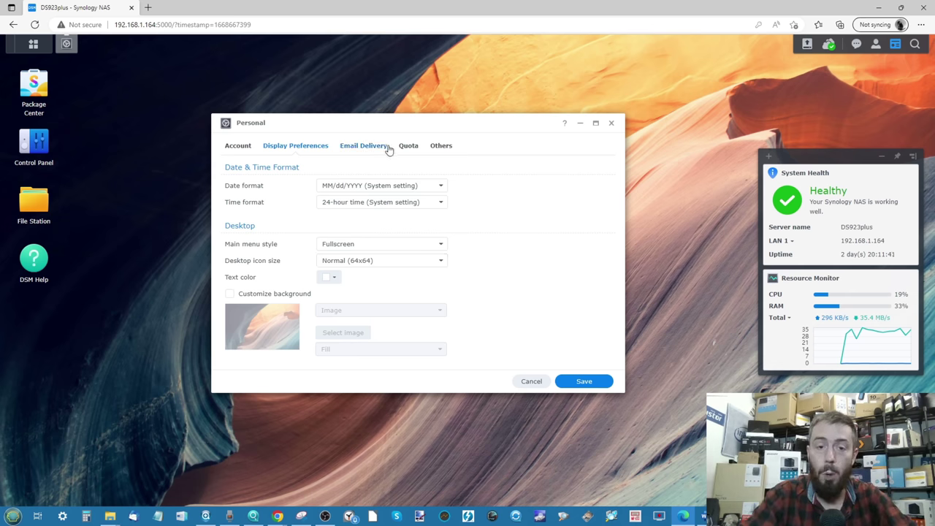
click(440, 147)
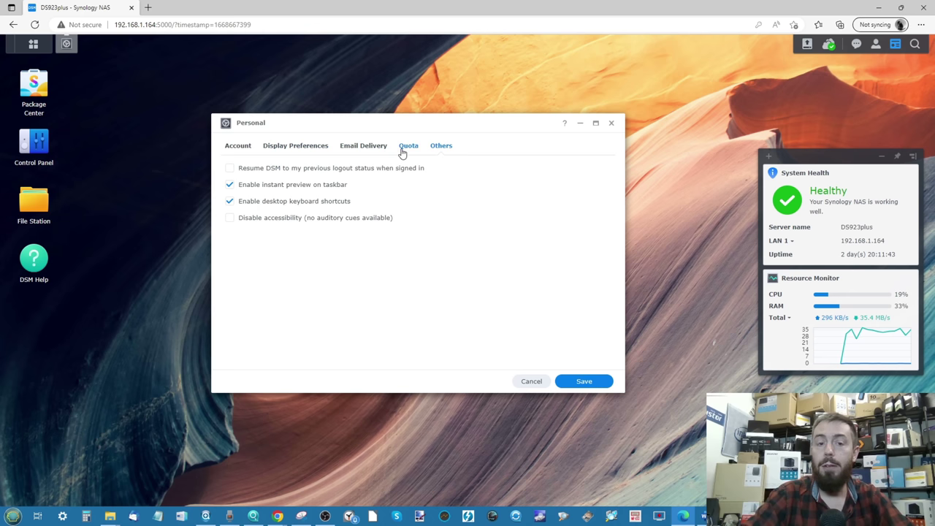
click(403, 149)
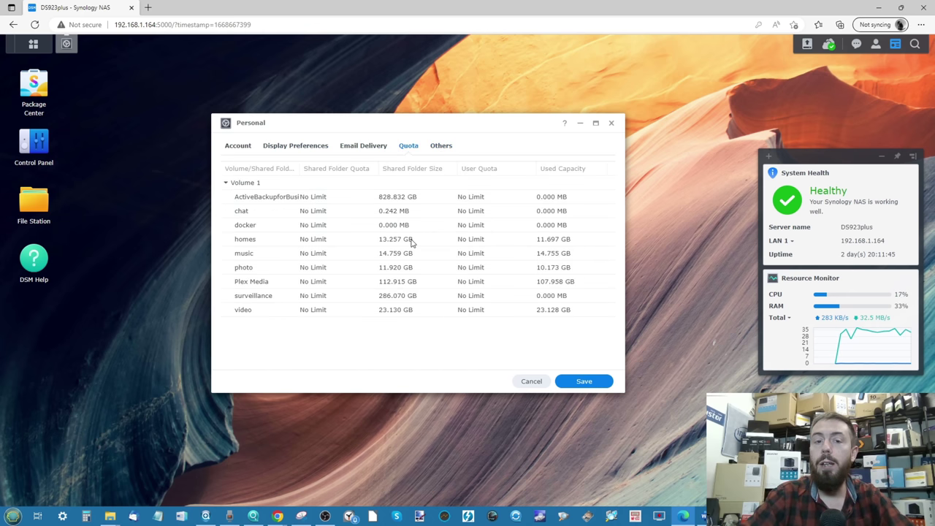
click(372, 148)
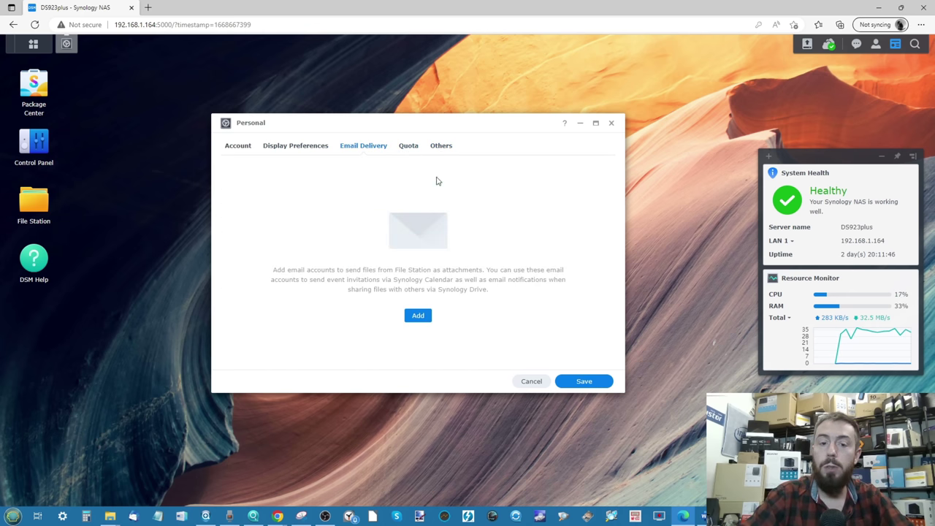
Close the Personal window and launch Storage Manager showing Storage Pool 1's RAID 5 overview.
click(611, 124)
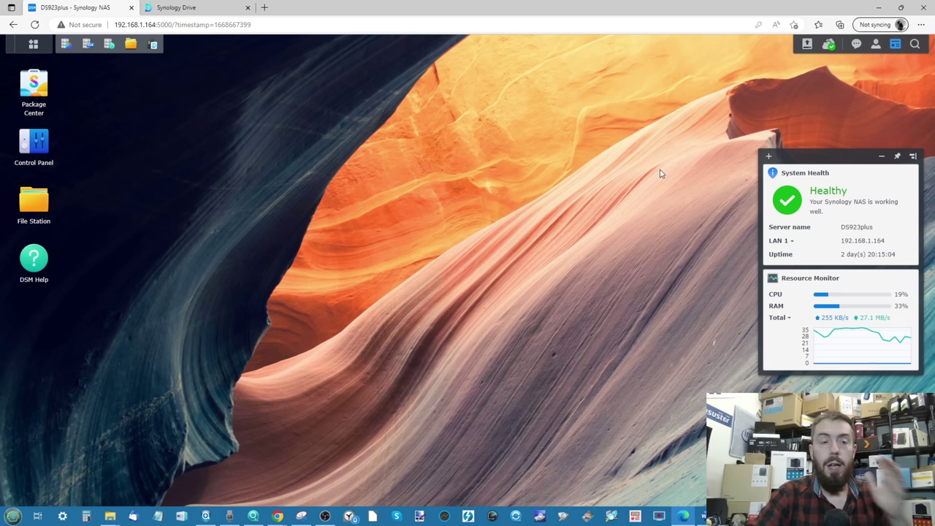
click(66, 45)
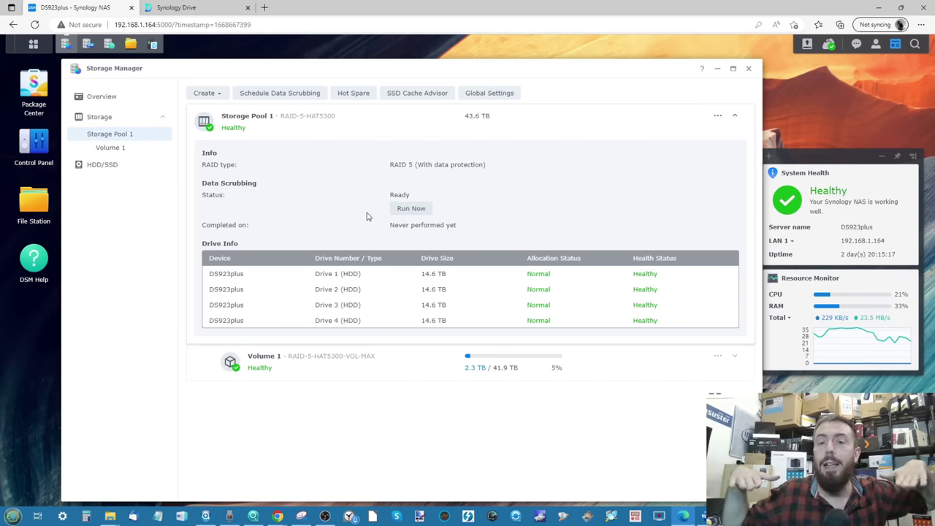
Expand Volume 1 to see Btrfs with 2.3 TB of 41.9 TB used, then open Storage Pool 1's menu.
click(288, 367)
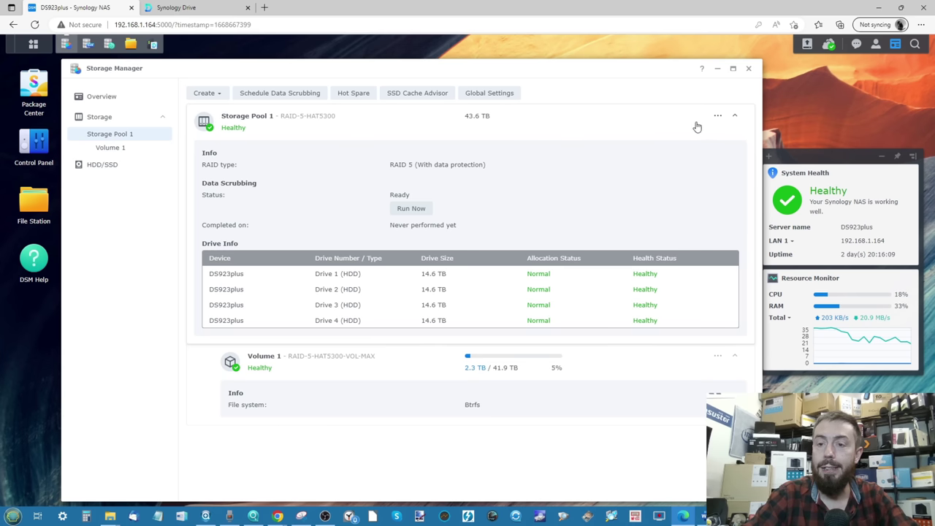
click(717, 116)
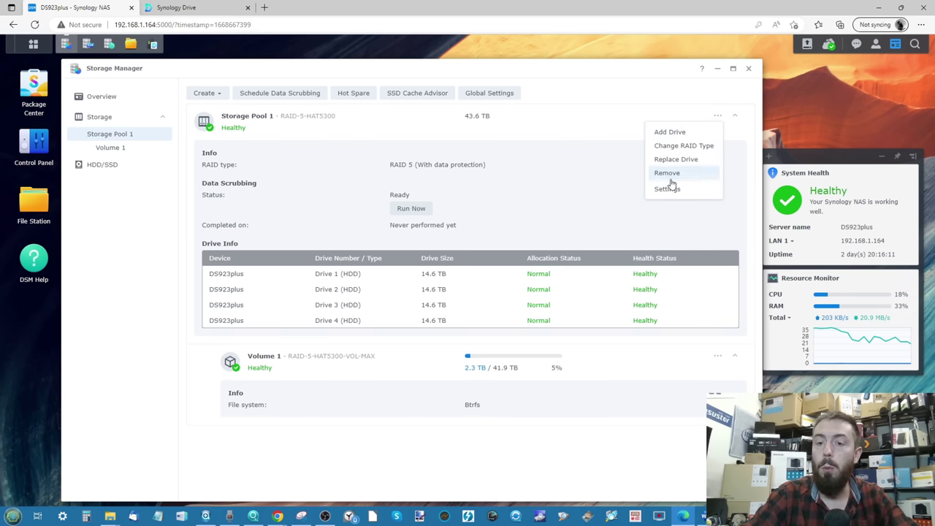
Inspect Storage Pool 1's description and stripe cache size in Settings, closing without saving.
click(667, 189)
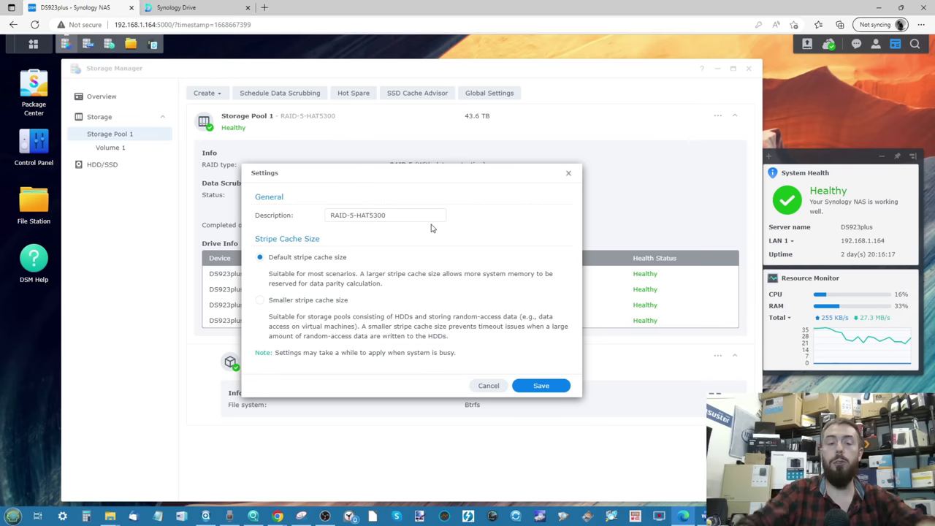
click(567, 174)
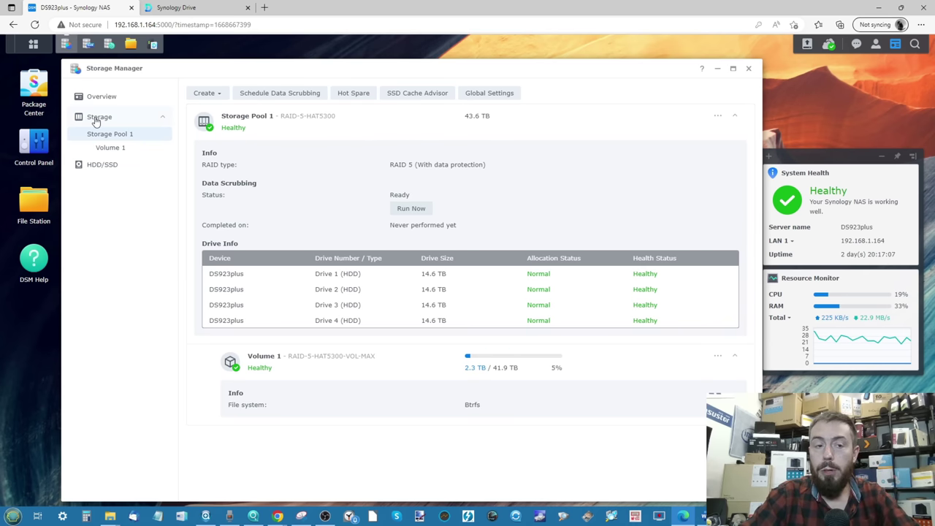
List the four 14.6 TB HDDs and two uninitialized 372.6 GB cache SSDs at normal zoom.
click(107, 165)
click(296, 290)
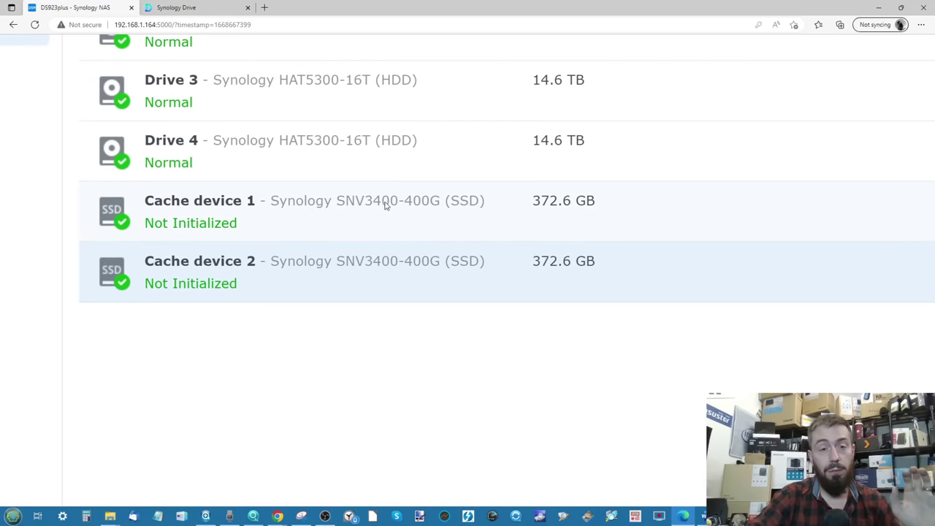
scroll(380, 226, up, 3)
key(ctrl+minus)
key(ctrl+minus)
key(ctrl+minus)
key(ctrl+minus)
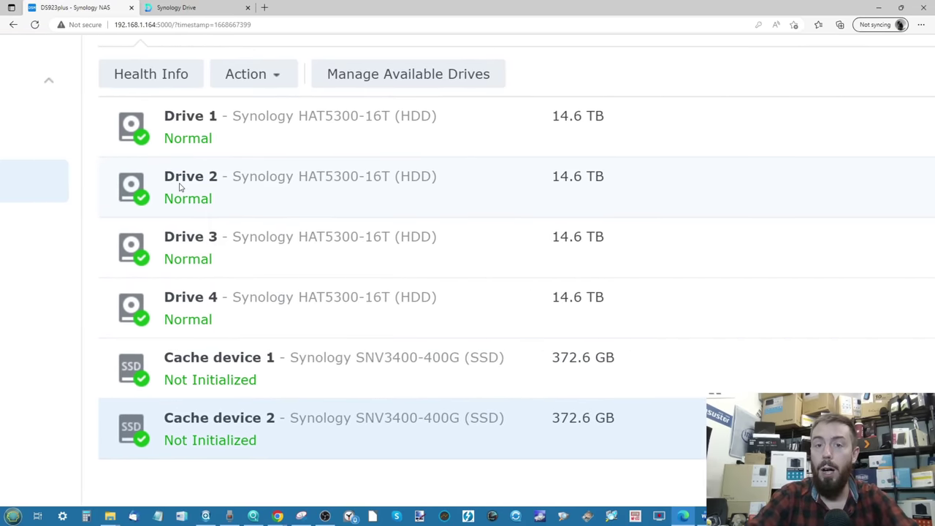
Check Drive 1's health info, S.M.A.R.T. test options and history, then close it.
click(274, 151)
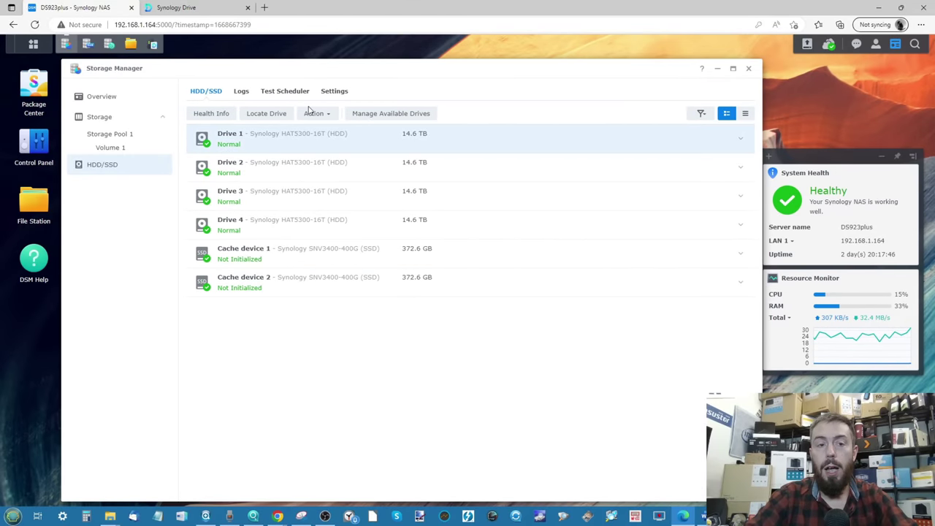
click(212, 114)
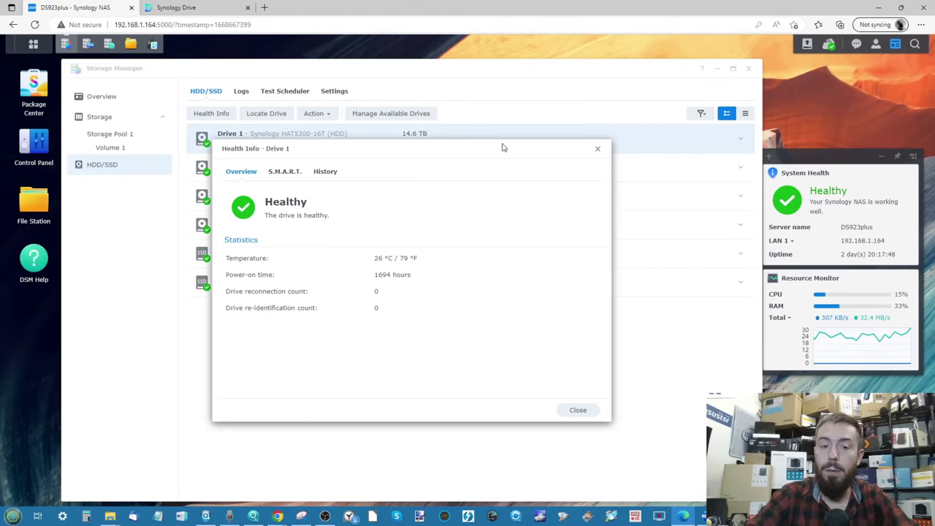
click(293, 175)
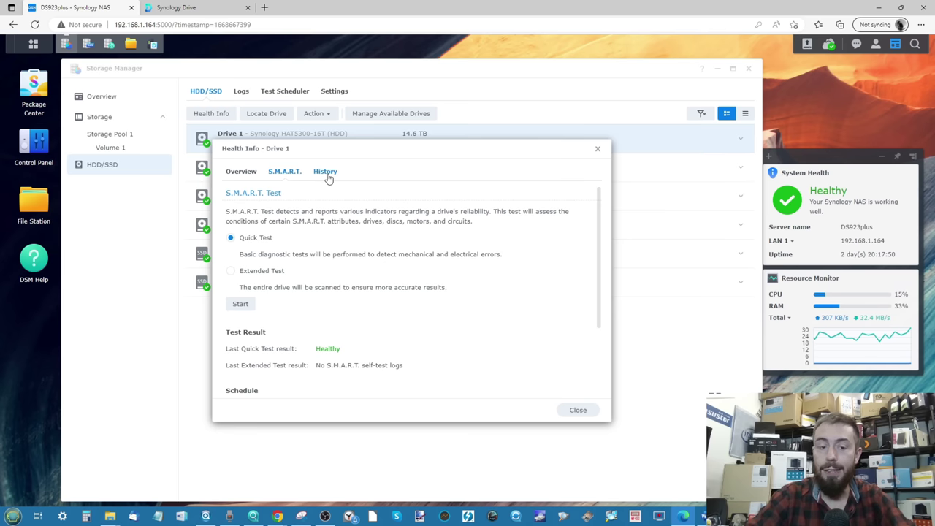
click(326, 172)
click(597, 149)
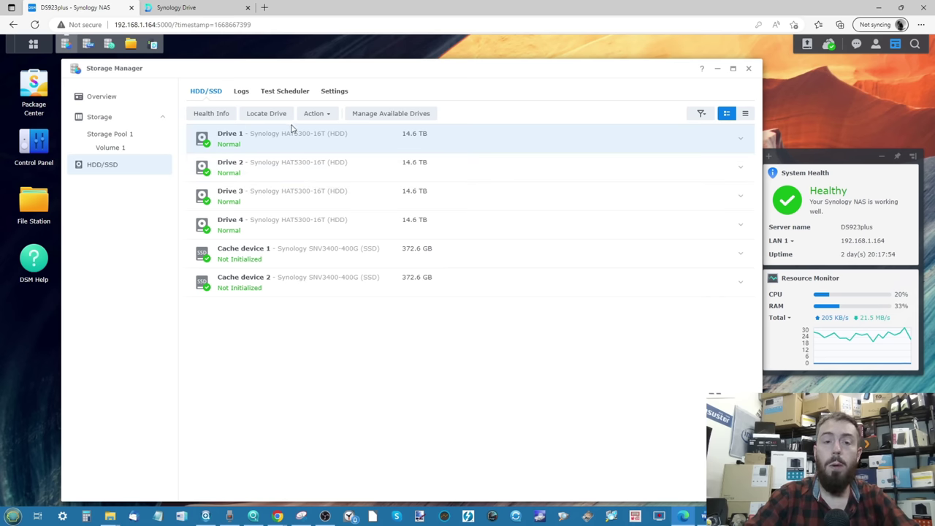
click(324, 117)
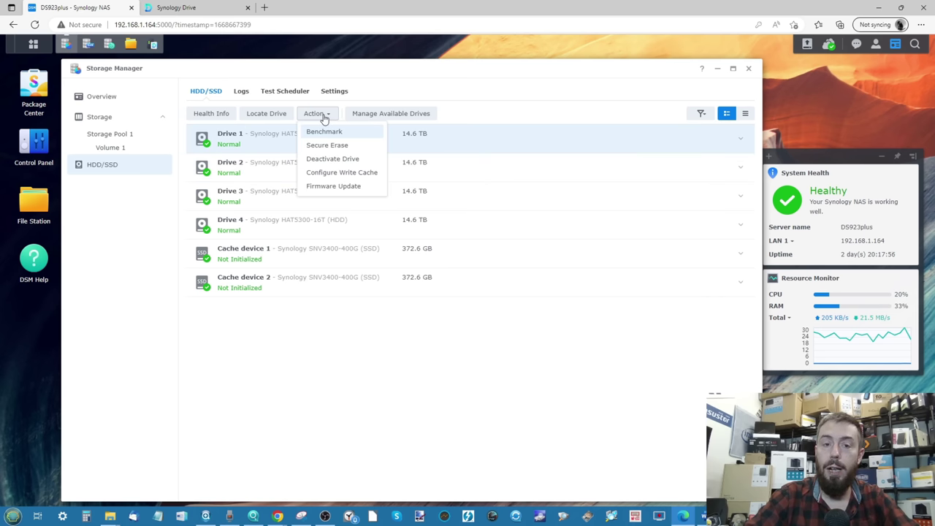
click(330, 187)
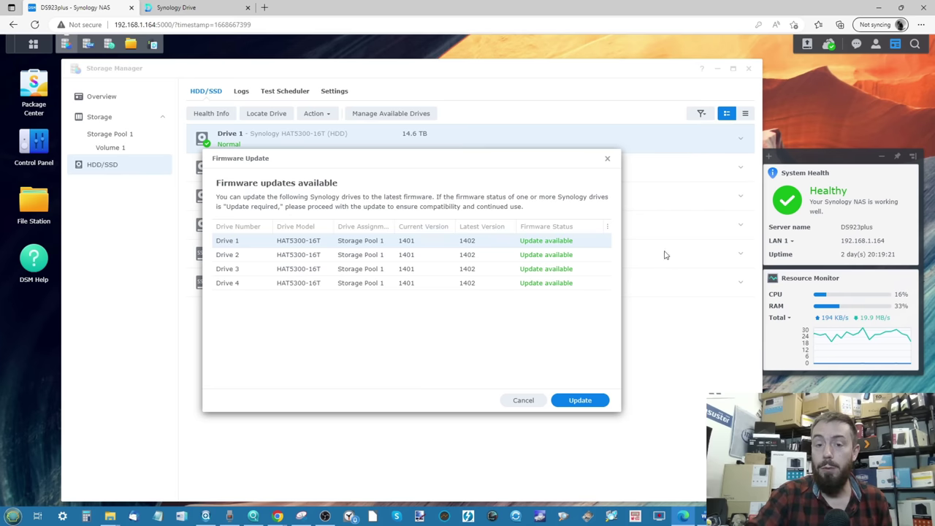
click(605, 162)
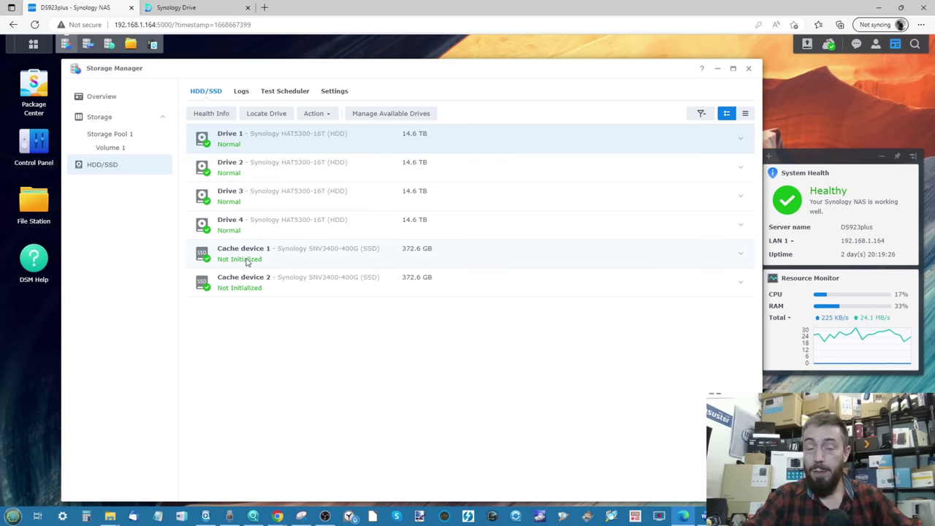
Show Storage Pool 1's overview, view its Settings unchanged, then bring up Storage Manager Global Settings.
click(120, 132)
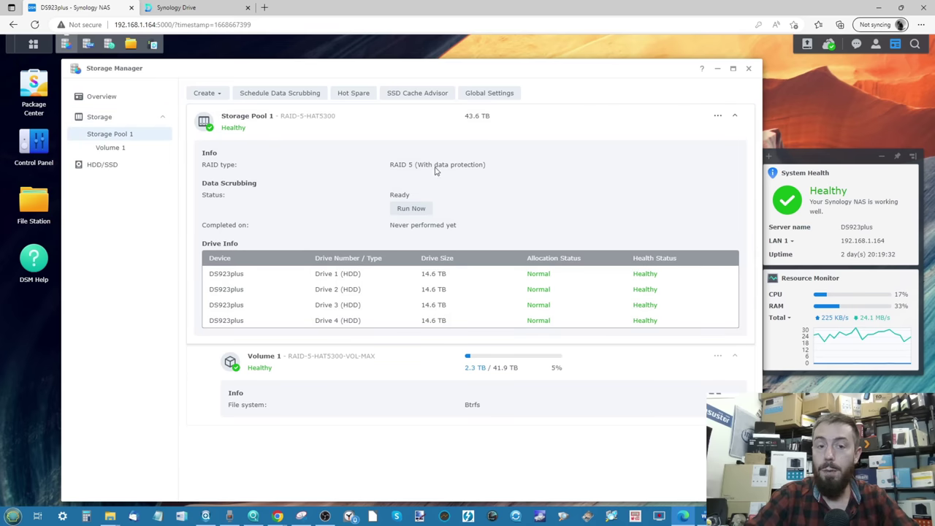
click(717, 119)
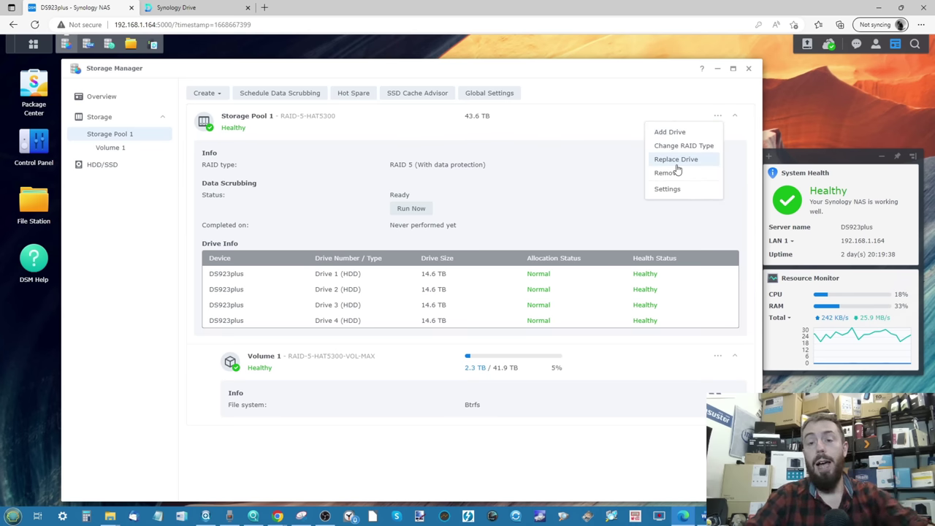
click(666, 193)
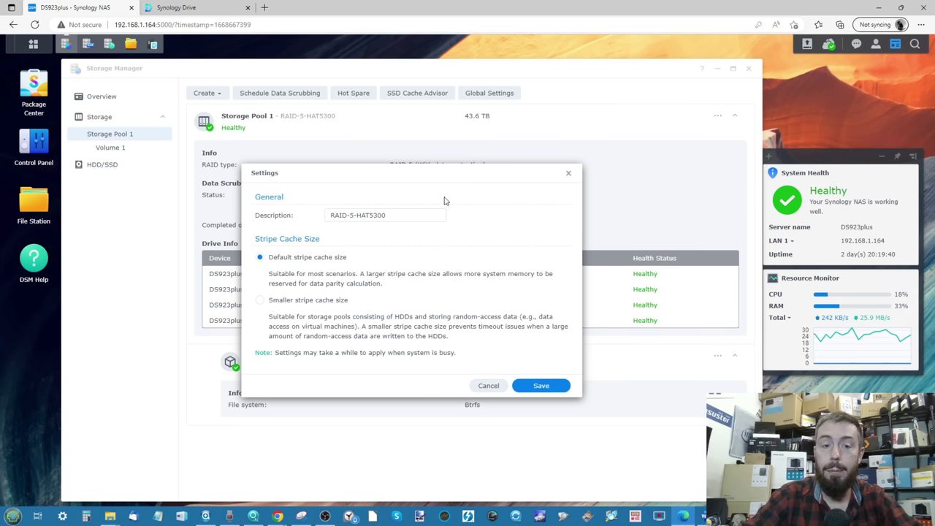
click(568, 174)
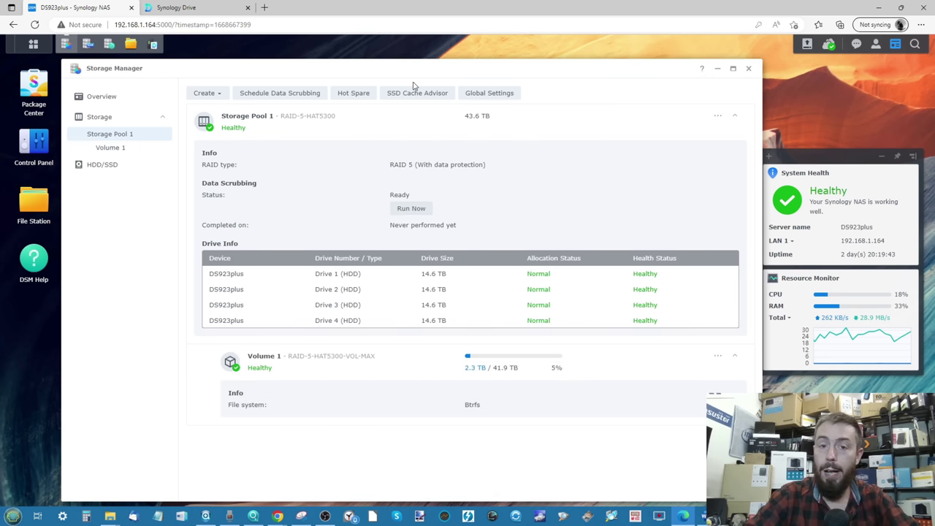
click(474, 93)
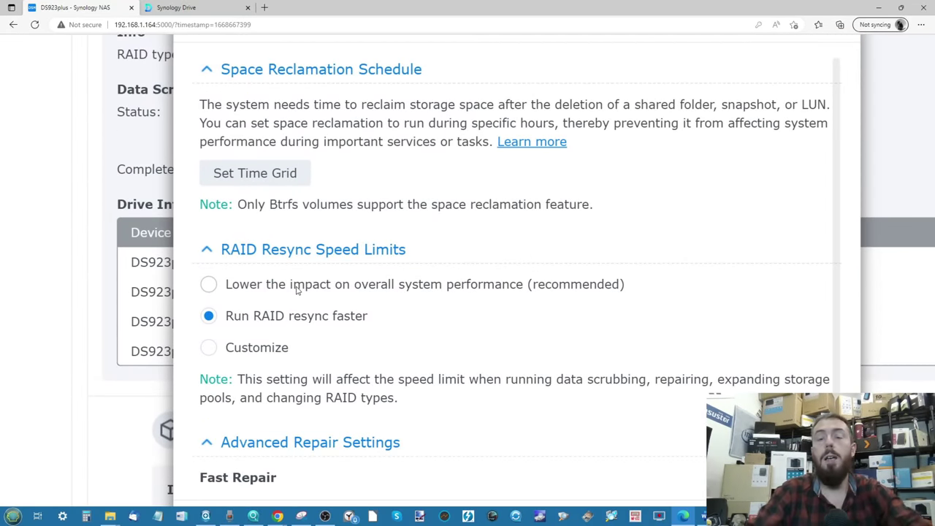
Scroll Global Settings down to confirm Fast Repair is enabled and RAID resync speed is set to run faster.
scroll(297, 290, down, 2)
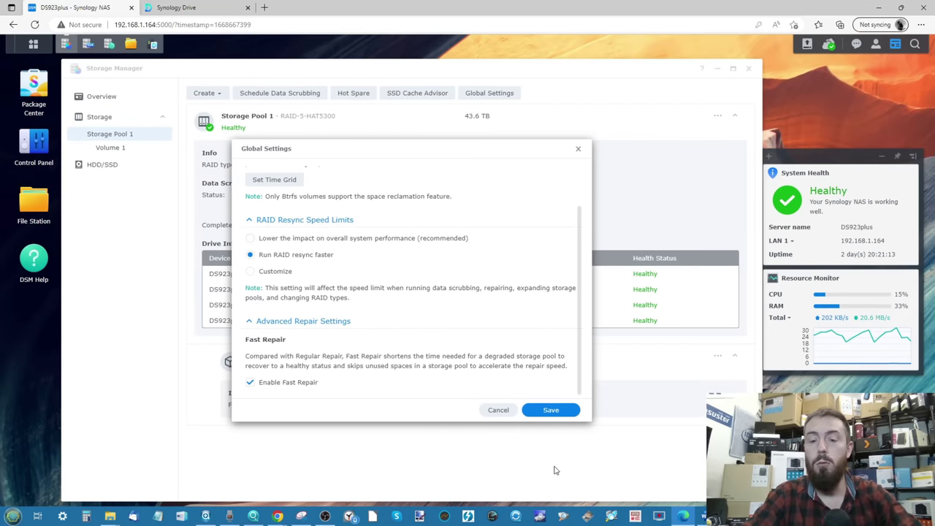
Close Global Settings and select Cache device 1 in the HDD/SSD drive list.
click(578, 149)
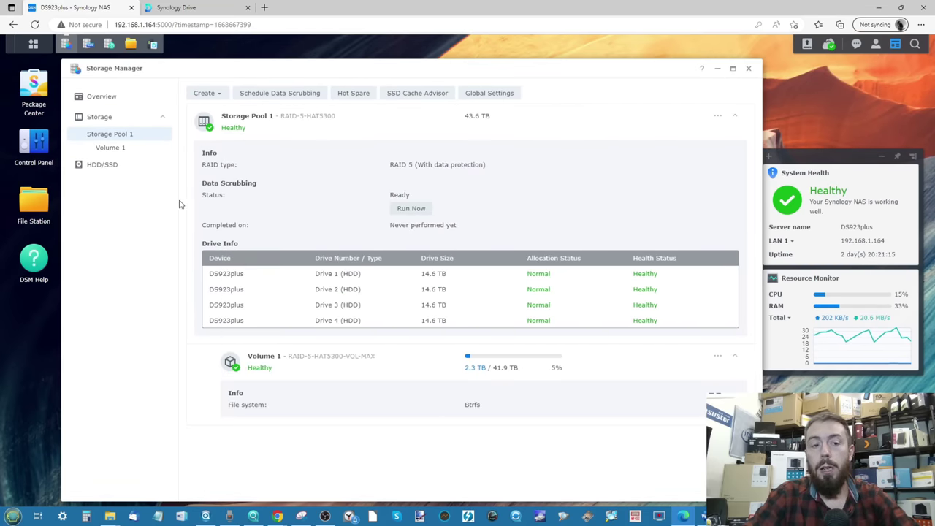
click(121, 166)
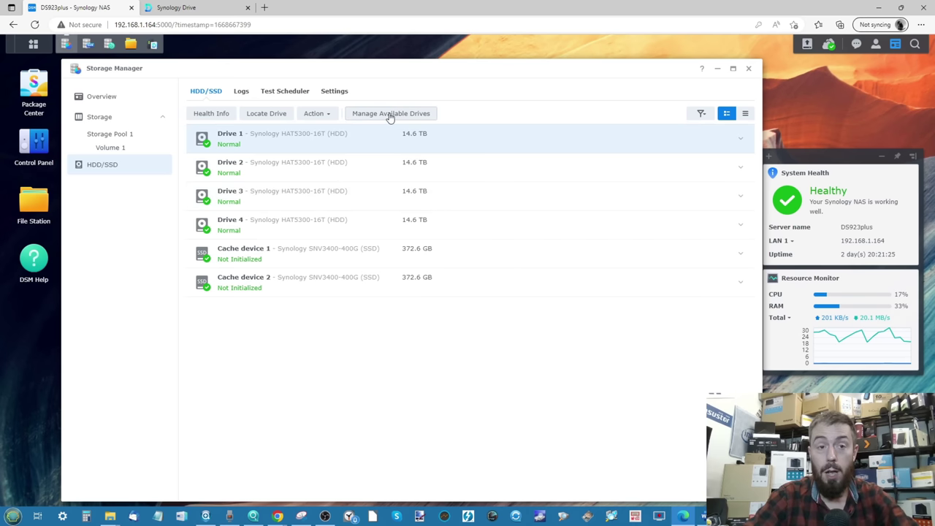
click(115, 117)
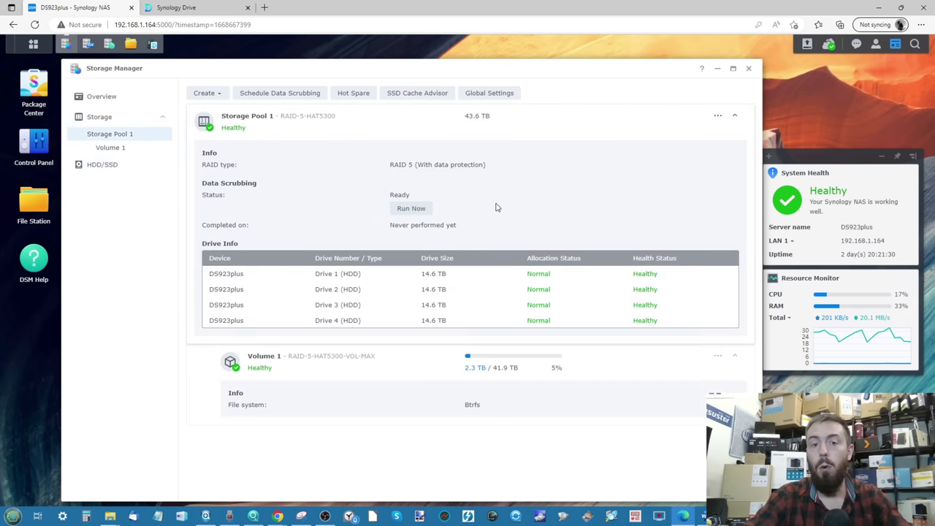
click(117, 165)
click(419, 114)
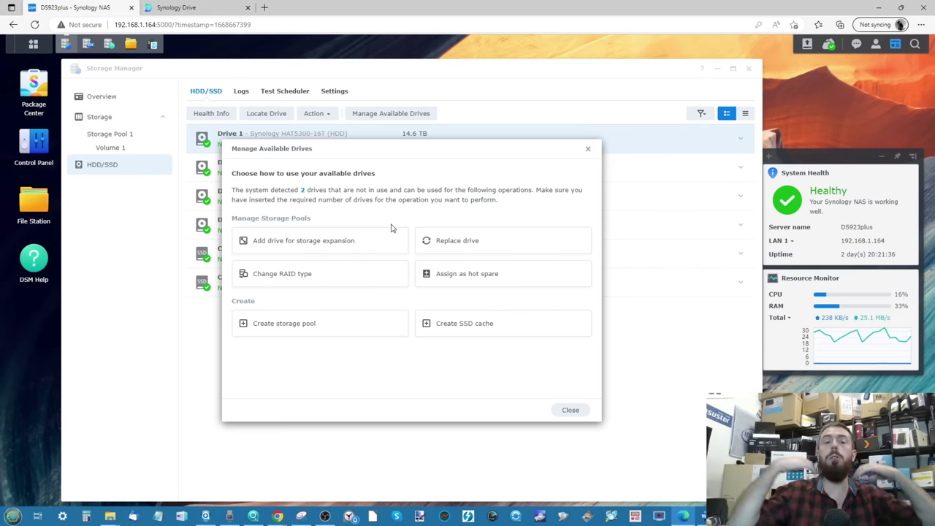
click(587, 149)
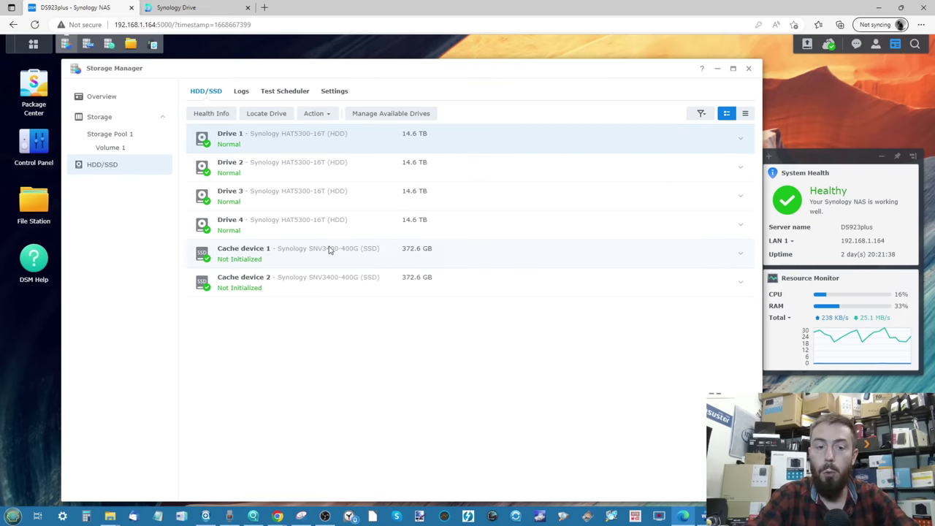
click(329, 251)
Open Manage Available Drives for the 2 unused drives, try Create storage pool, and dismiss the refusal.
click(344, 112)
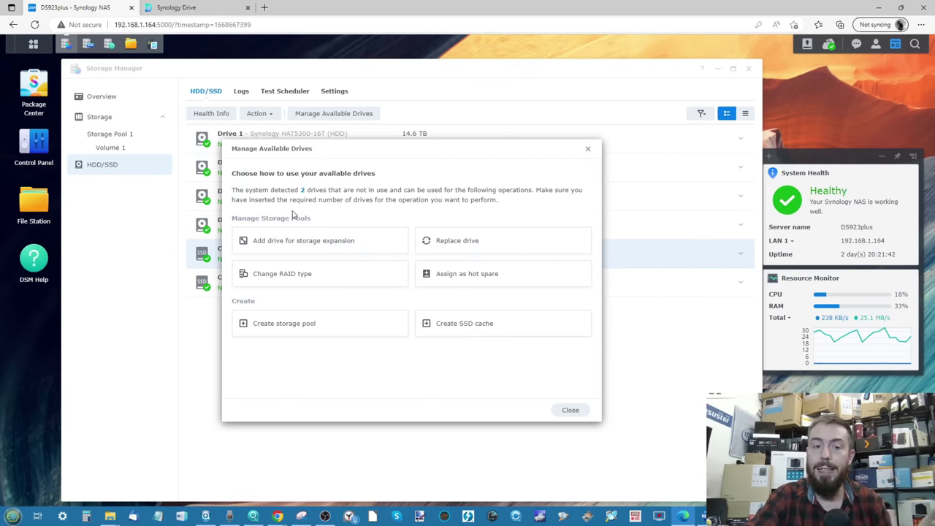
ctrl+scroll(292, 214, up, 5)
ctrl+scroll(292, 214, down, 5)
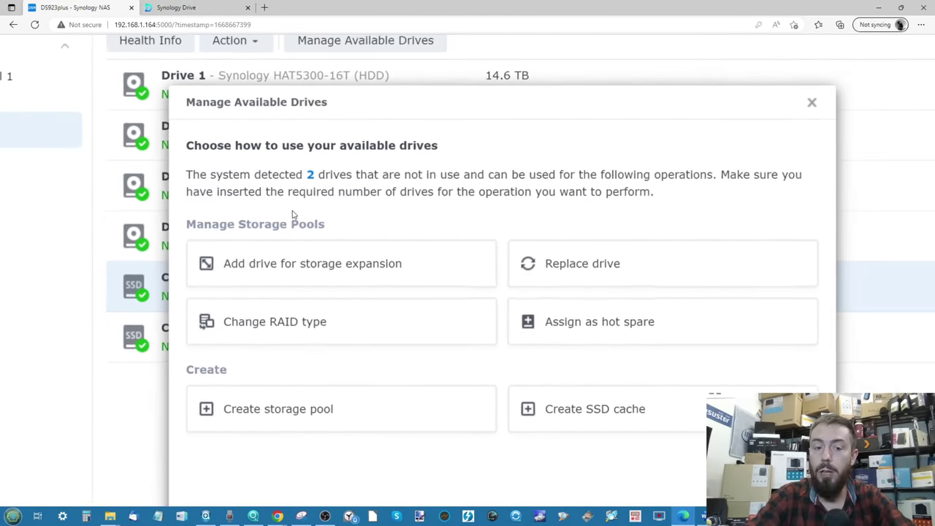
ctrl+scroll(292, 214, down, 3)
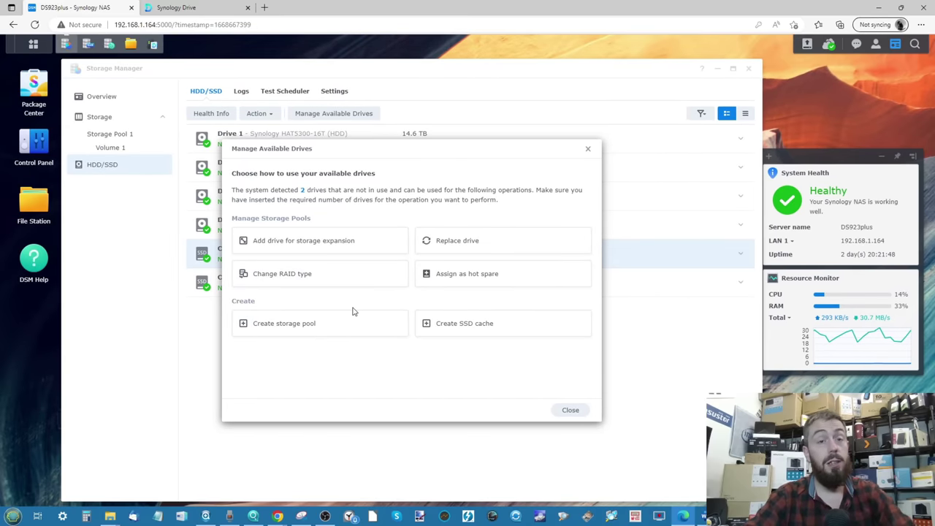
click(328, 323)
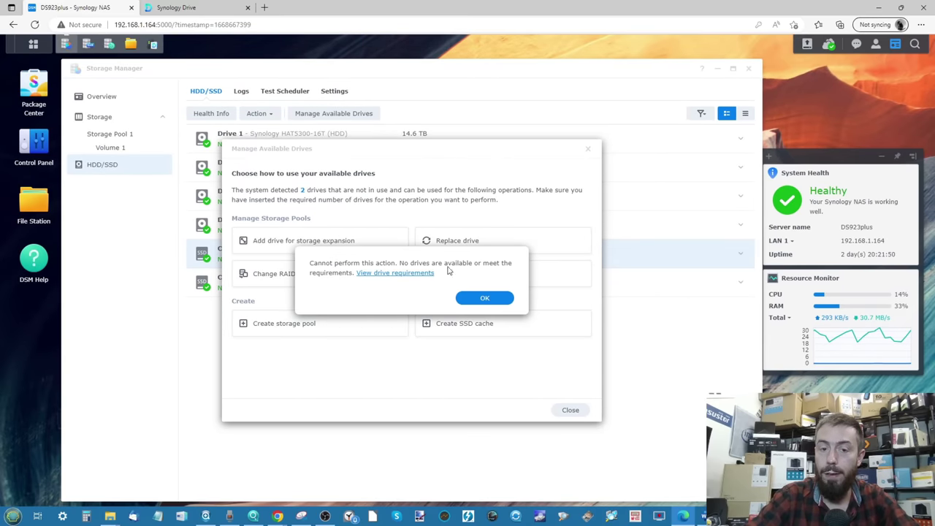
ctrl+scroll(445, 299, up, 4)
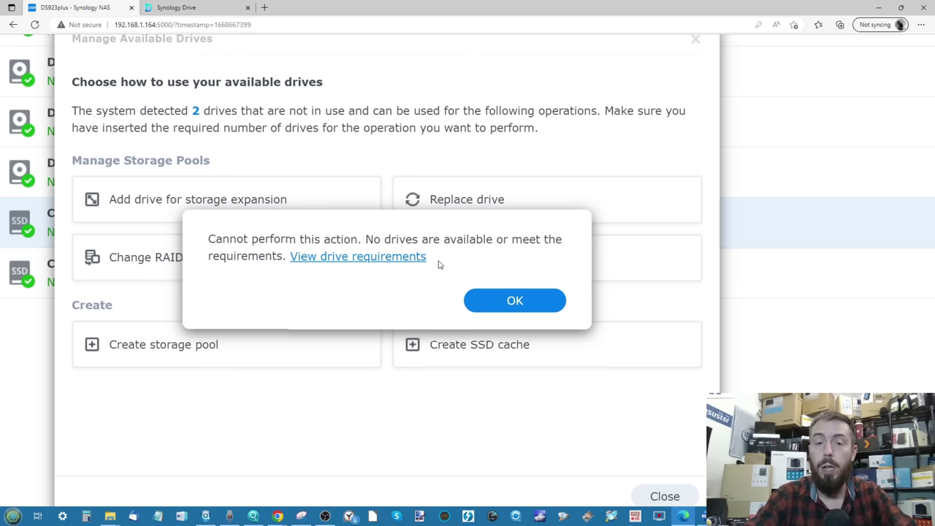
scroll(480, 275, down, 5)
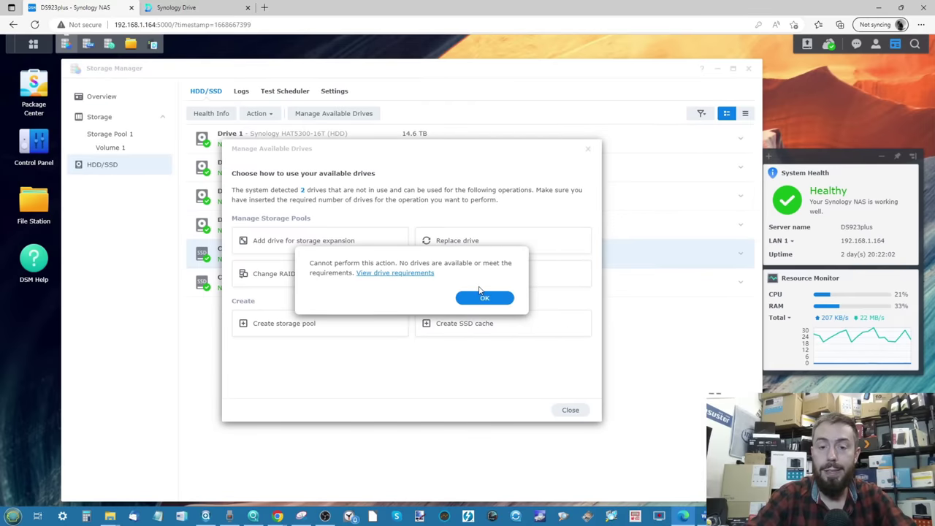
click(482, 297)
scroll(463, 315, up, 5)
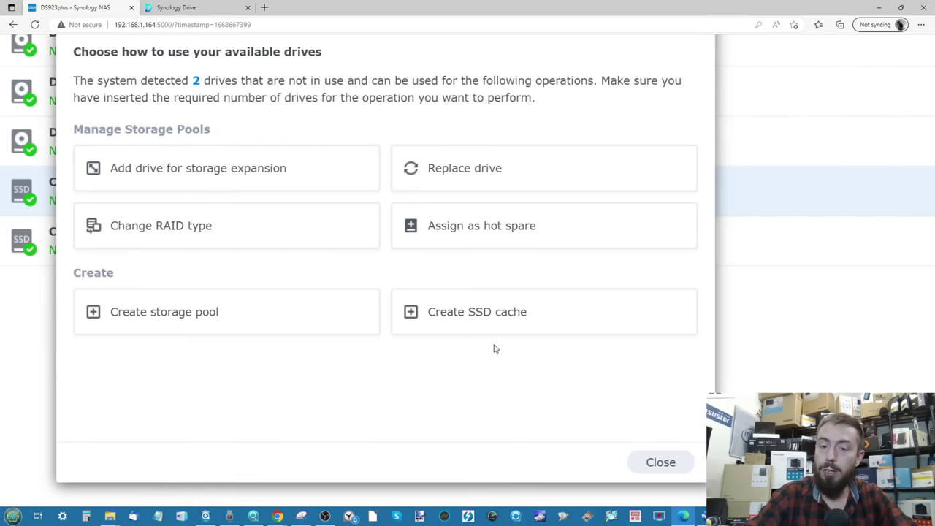
scroll(500, 357, down, 5)
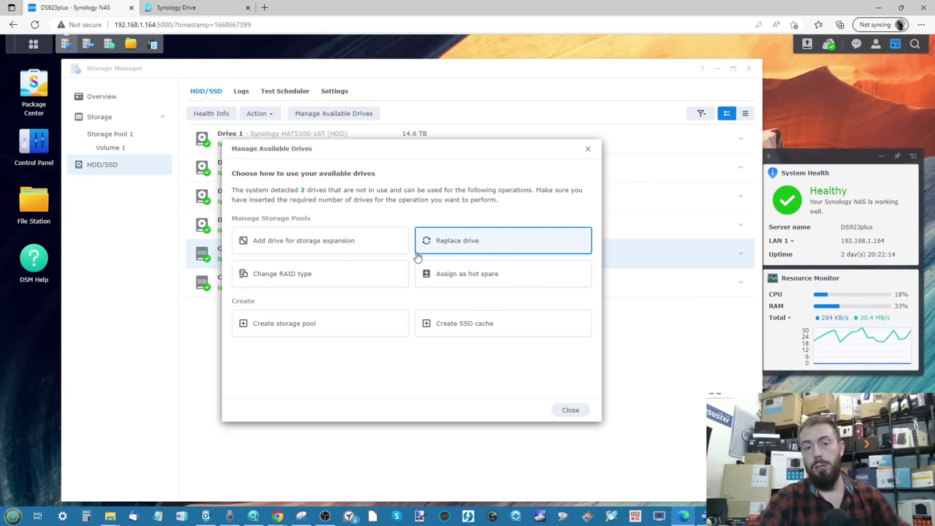
Start an SSD cache mounted on Volume 1 and advance to the cache mode step.
click(448, 328)
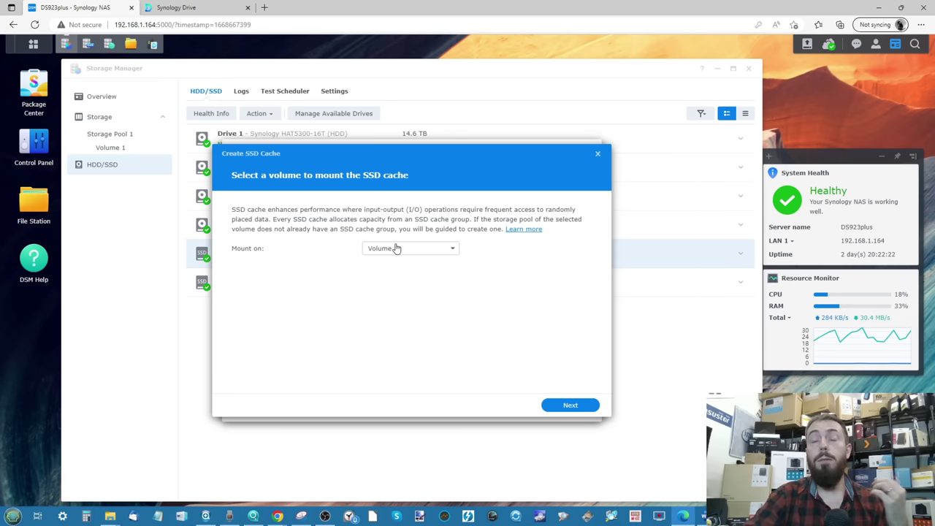
drag(521, 155, 733, 133)
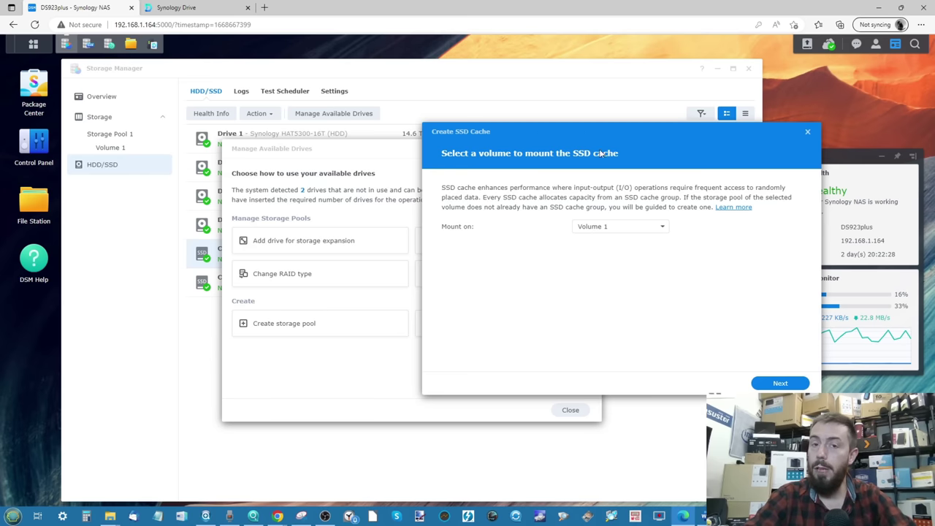
drag(597, 132, 423, 120)
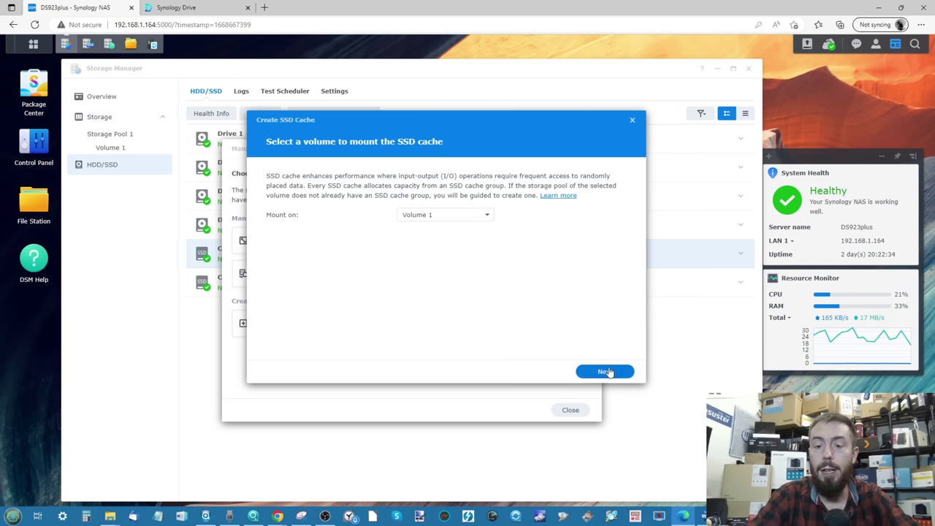
click(606, 372)
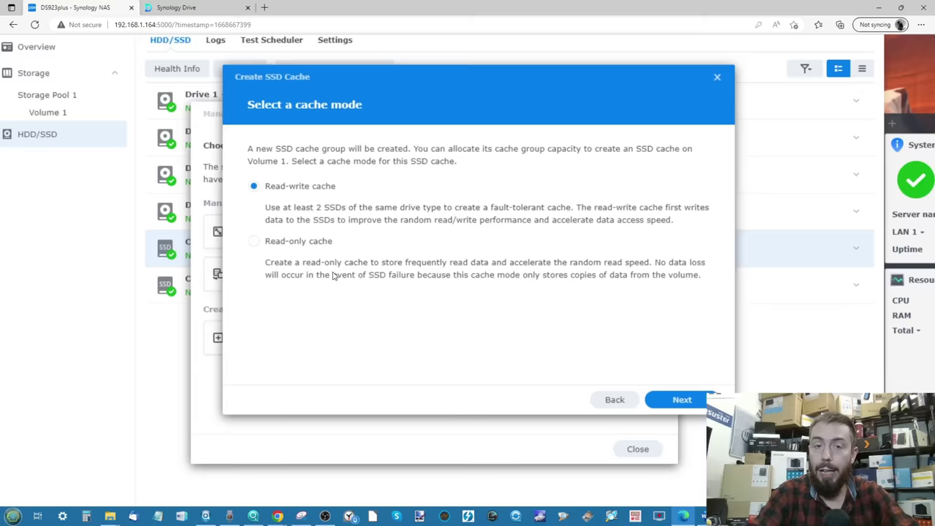
scroll(332, 276, right, 1)
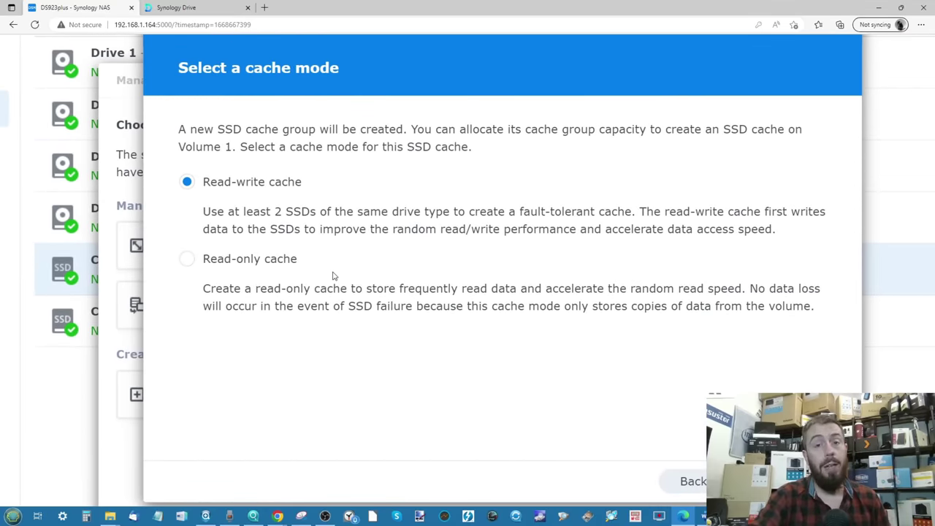
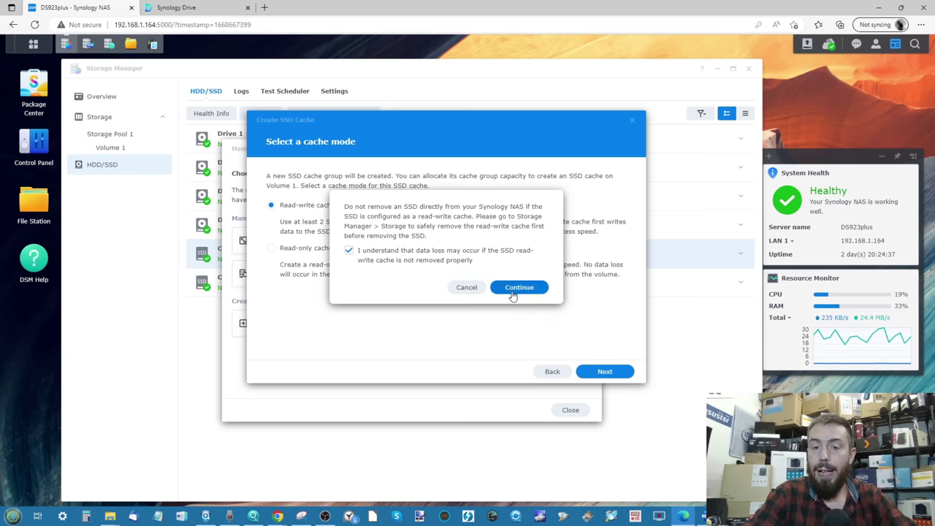
Apply a RAID 1 read-write SSD cache using both cache devices to Volume 1, confirming the erase.
click(514, 292)
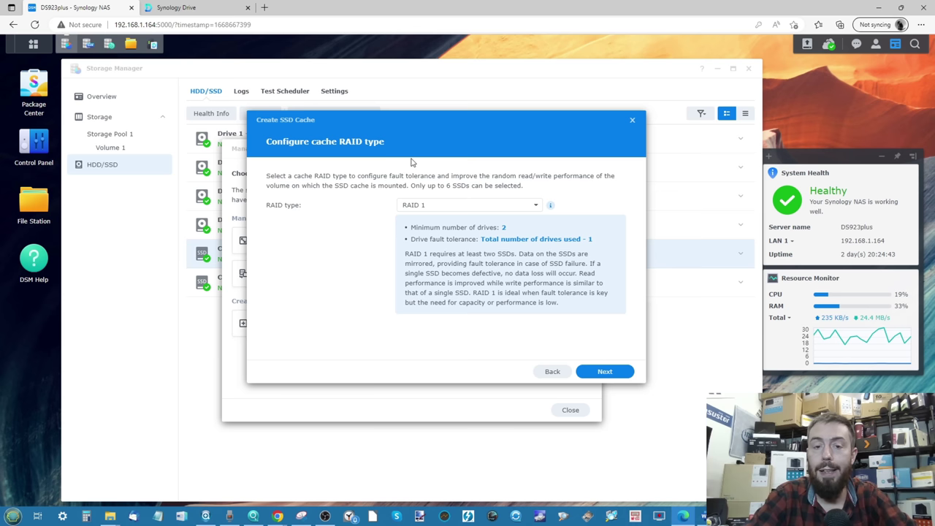
click(414, 205)
click(418, 224)
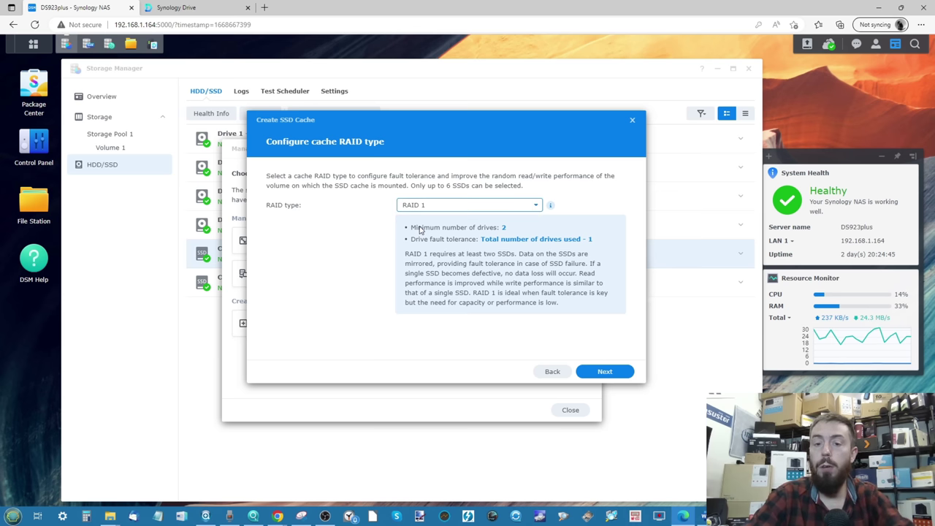
click(602, 371)
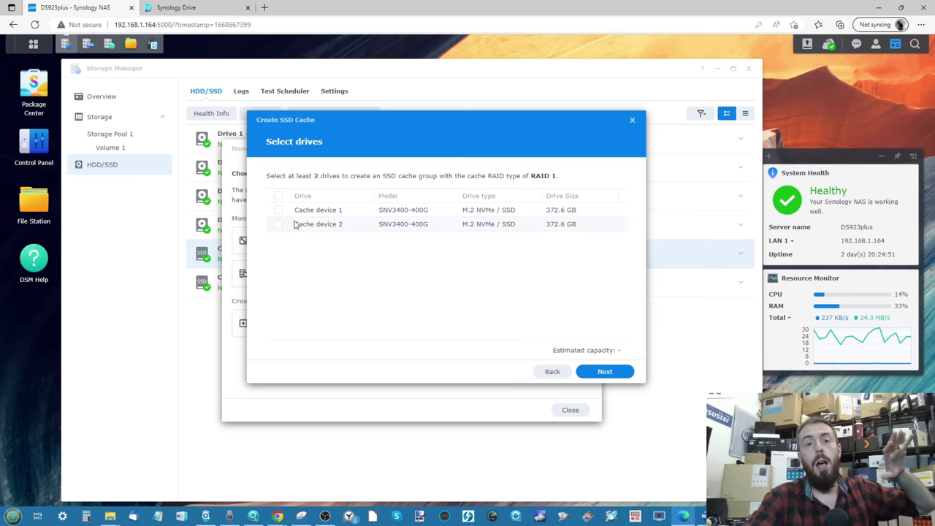
click(277, 197)
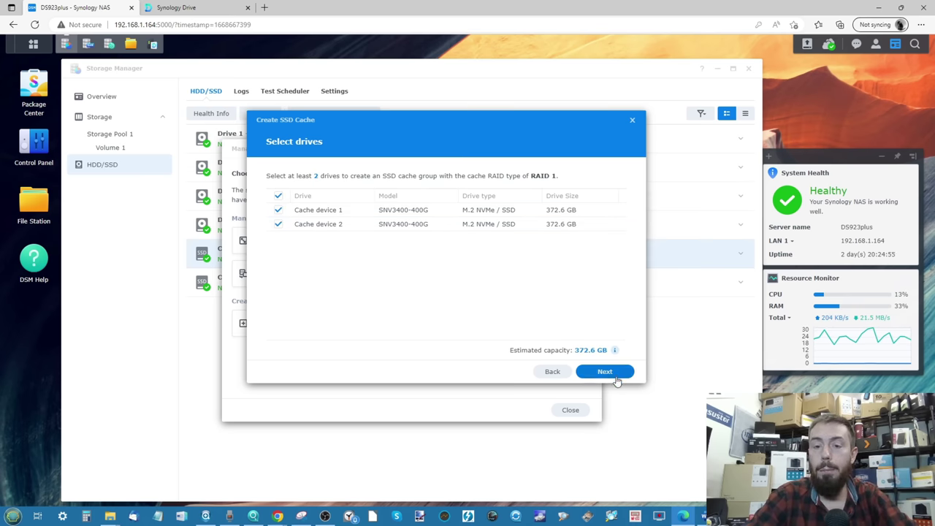
click(615, 377)
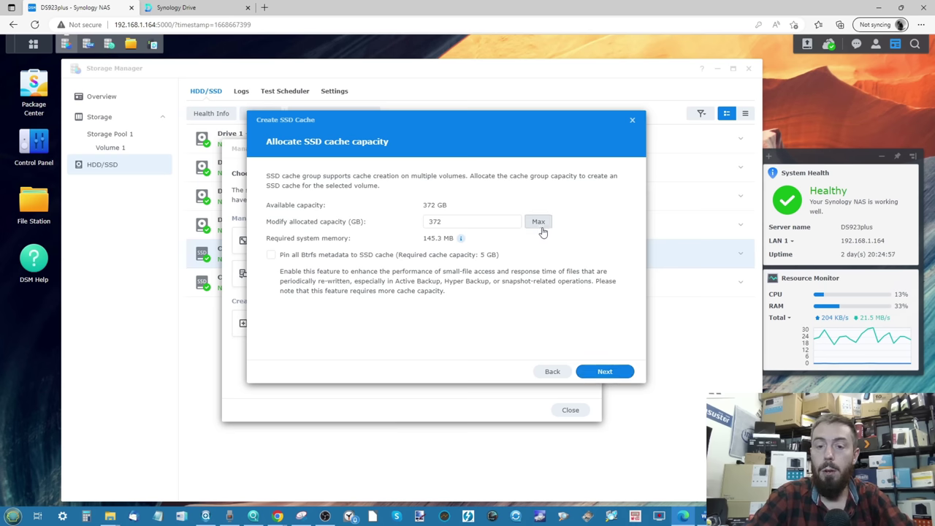
click(613, 373)
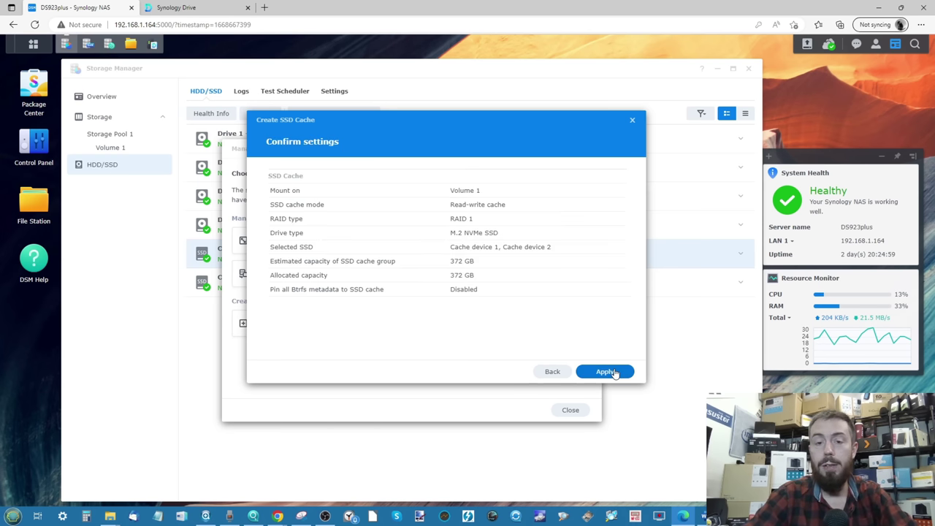
click(615, 373)
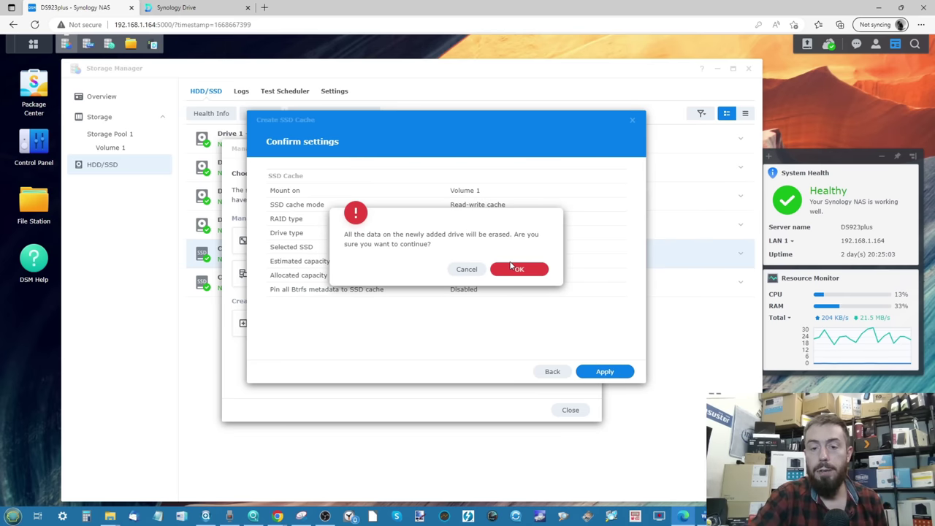
click(515, 270)
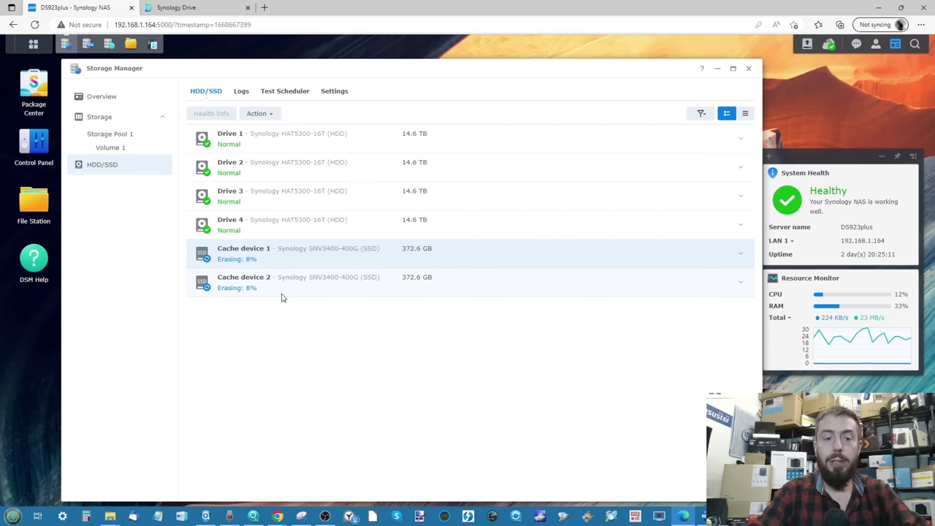
Open the Configure settings for Volume 1's 372.6 GB RAID 1 SSD cache.
scroll(282, 297, up, 5)
scroll(282, 296, down, 5)
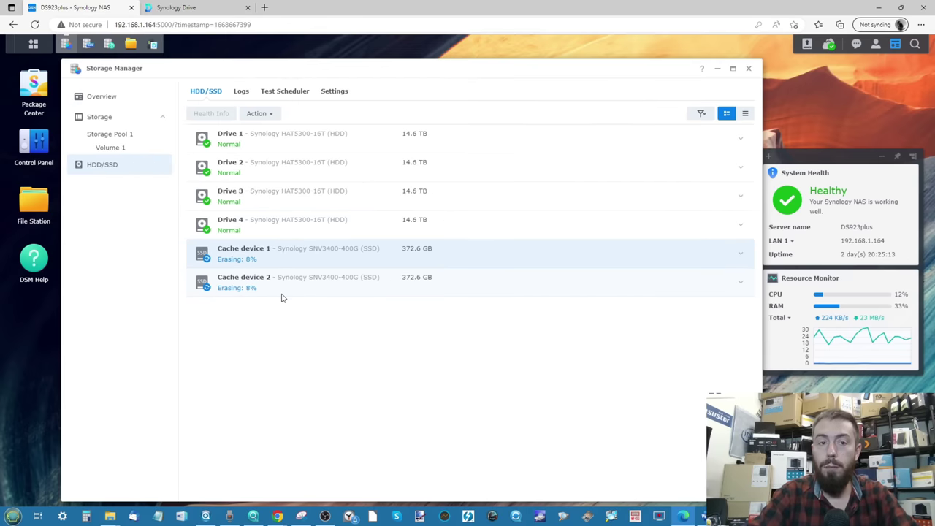
click(110, 148)
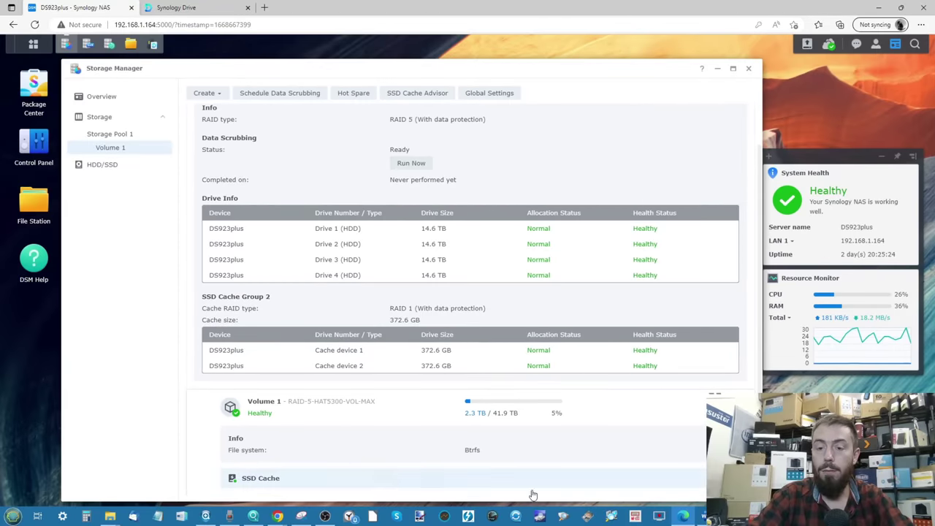
click(511, 478)
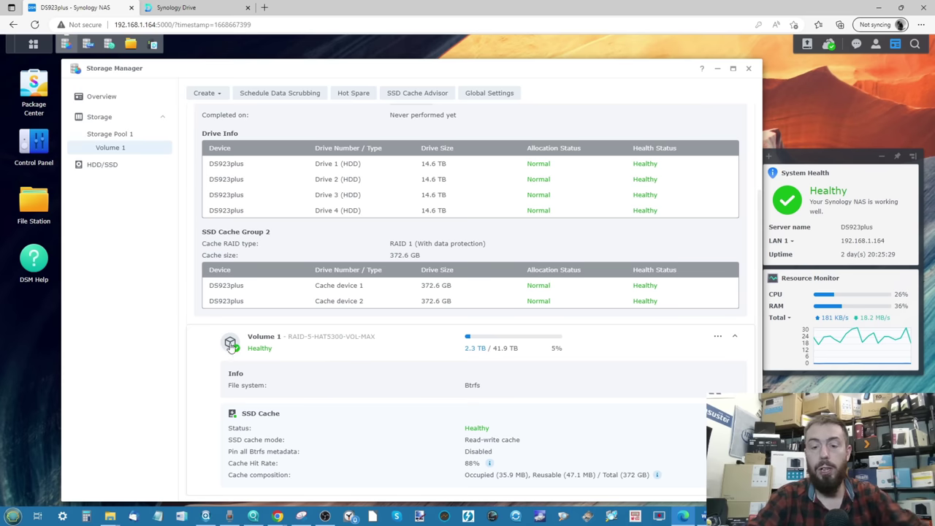
click(717, 413)
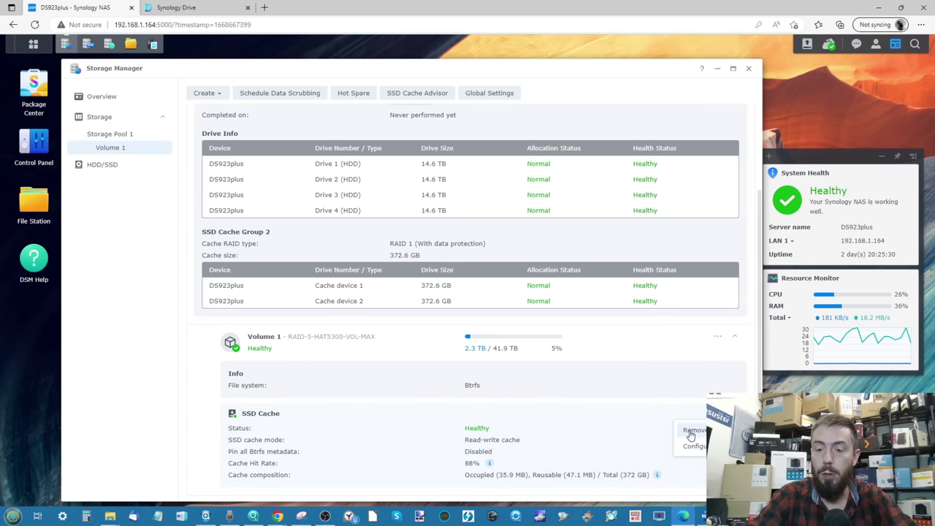
click(688, 429)
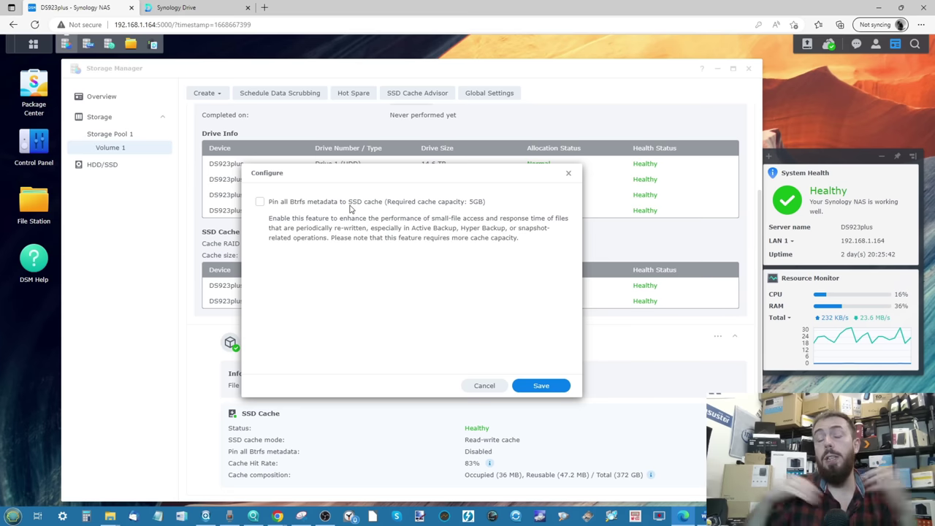
Enable Pin all Btrfs metadata on the SSD cache, accept both warnings, and minimize Storage Manager.
click(259, 202)
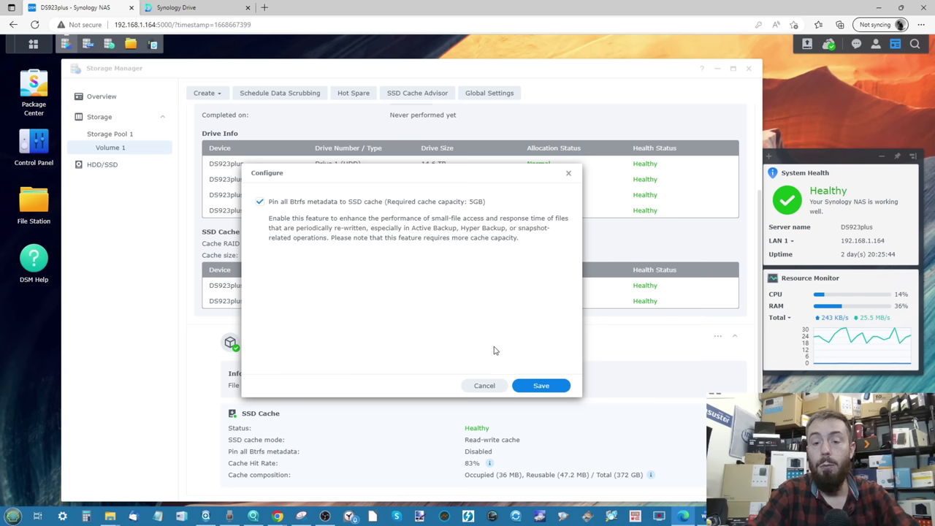
click(541, 385)
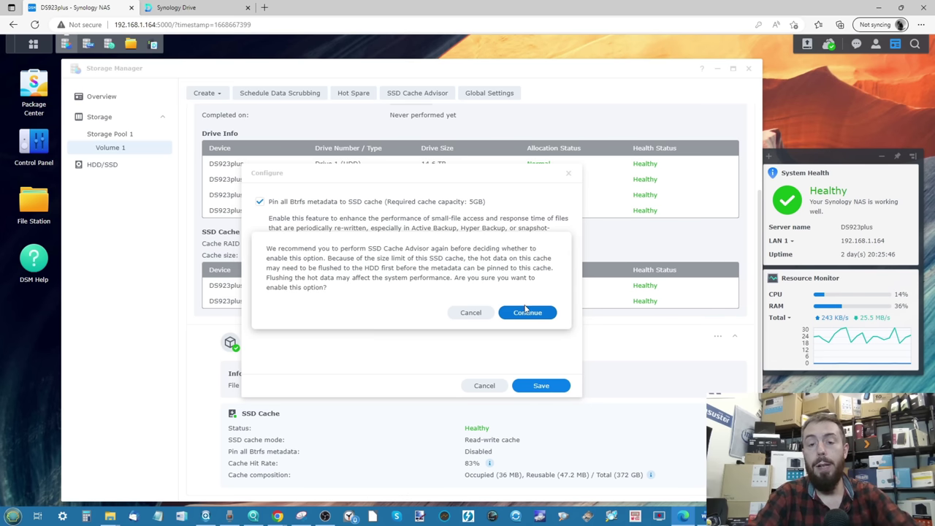
click(524, 314)
click(526, 300)
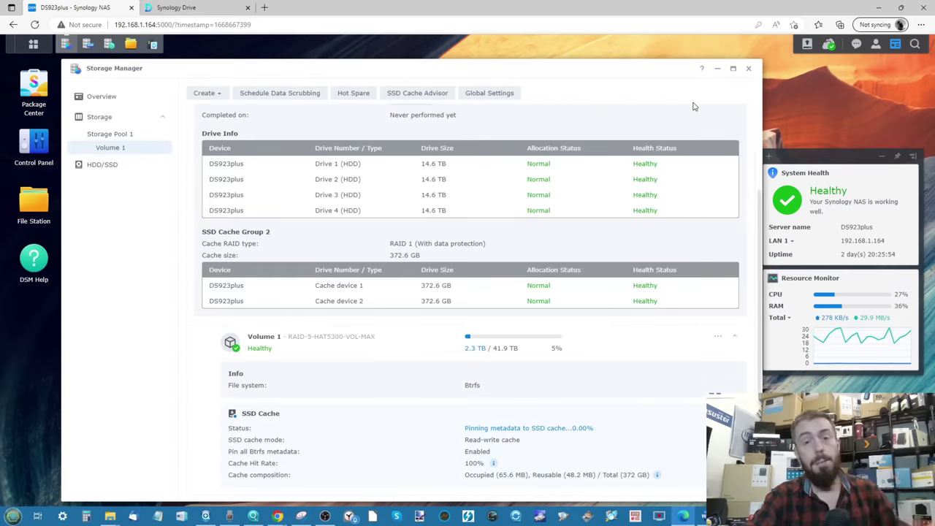
click(717, 69)
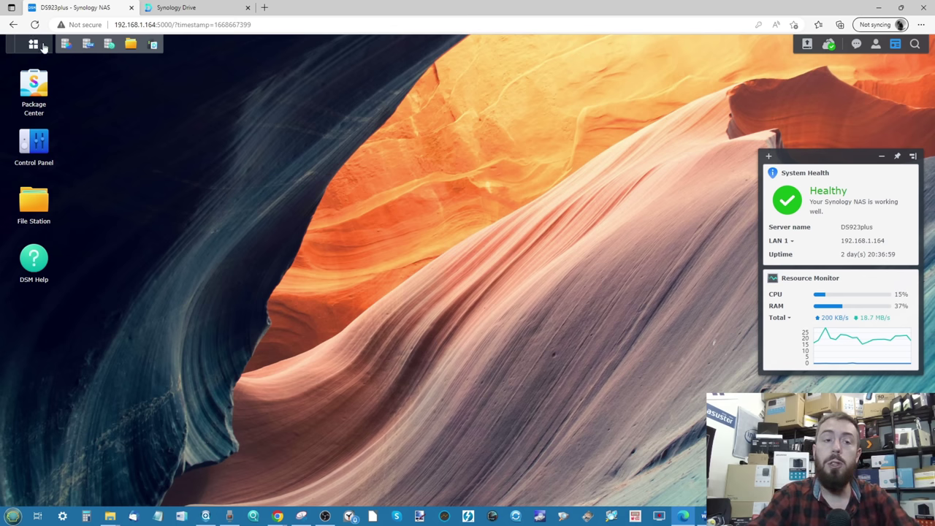
Open SAN Manager to view LUN-1, then bring the SynologyDrive File Explorer window forward.
click(89, 53)
mouse_move(89, 55)
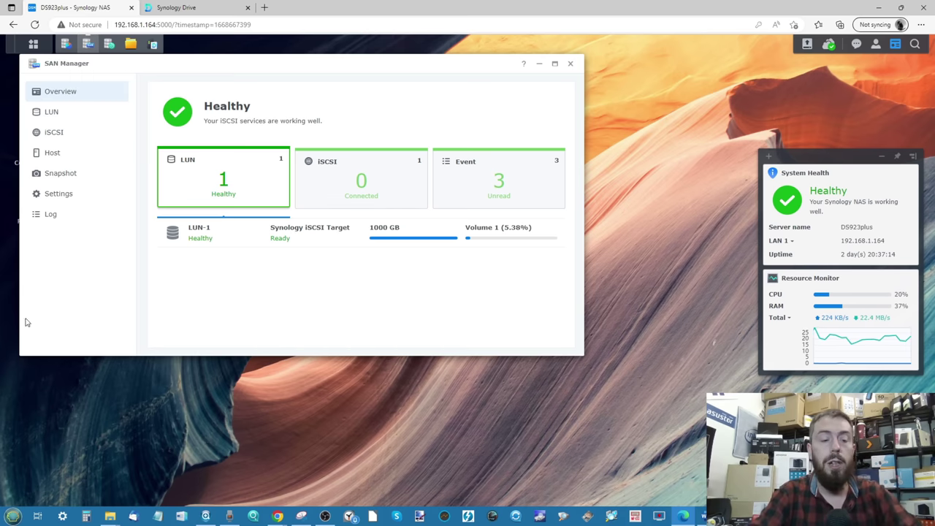
click(111, 517)
click(157, 477)
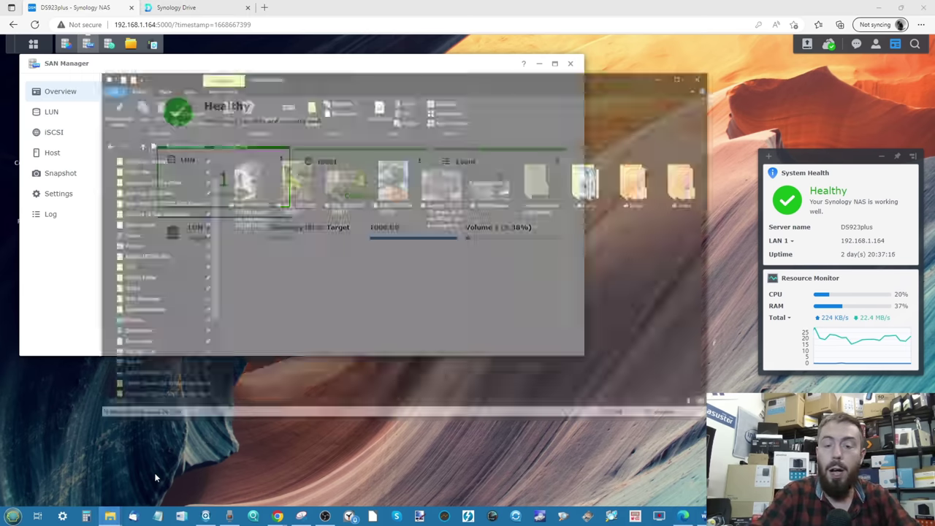
Browse Videos and This PC in File Explorer, check the SAN Manager page, then minimize Explorer.
scroll(147, 324, down, 4)
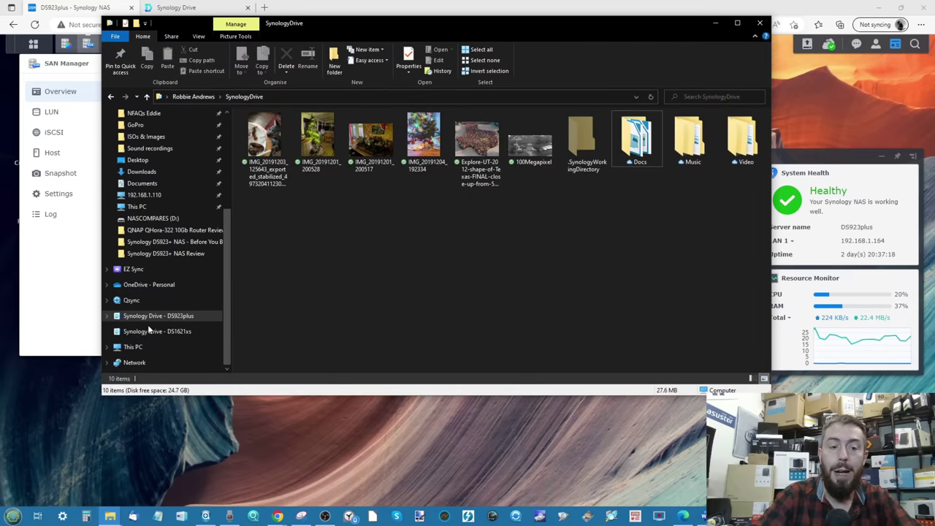
scroll(138, 195, up, 4)
click(138, 196)
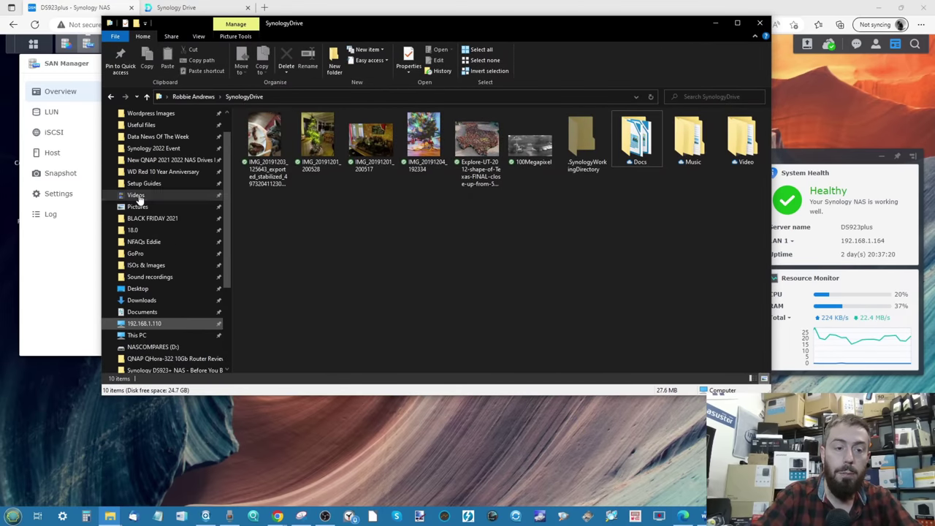
scroll(138, 196, down, 4)
click(139, 347)
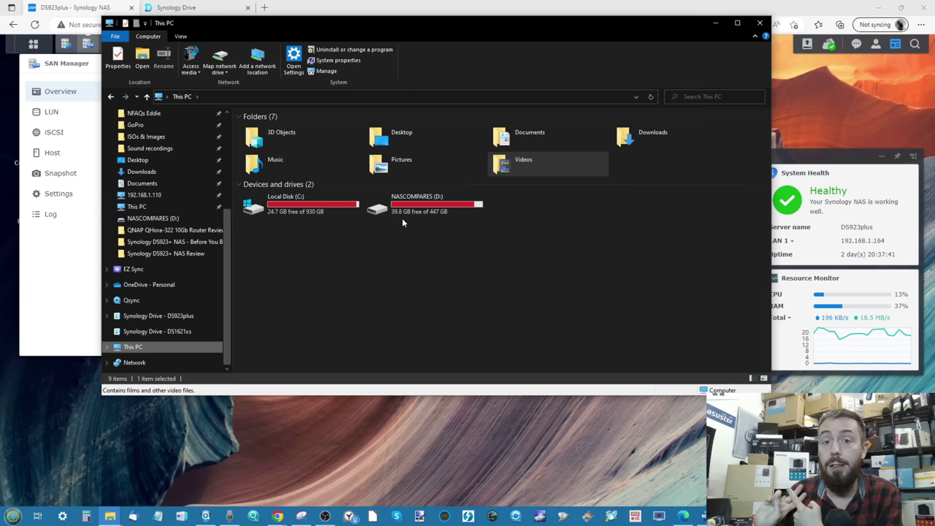
click(570, 14)
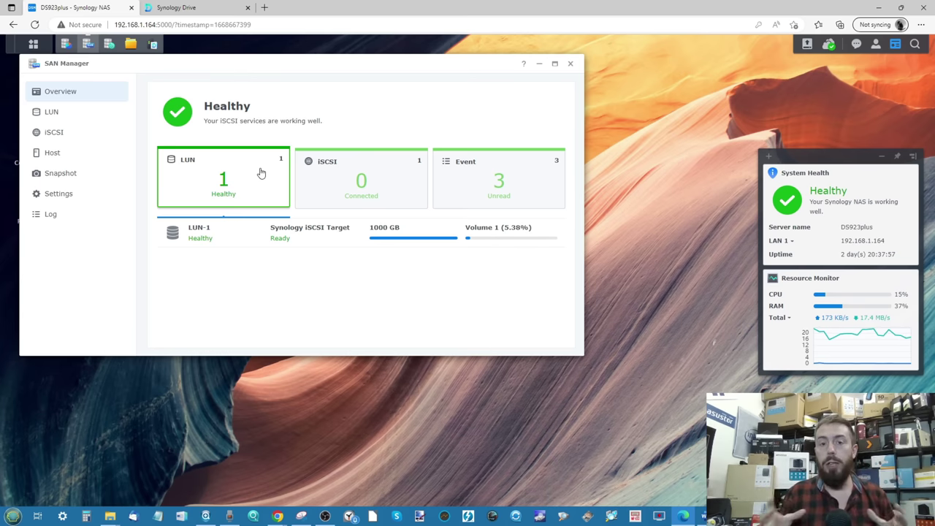
click(110, 517)
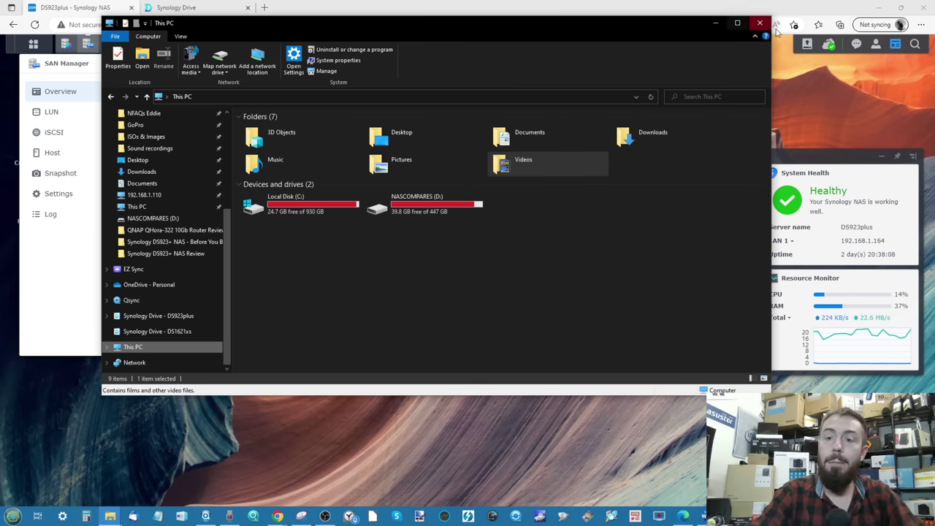
click(714, 23)
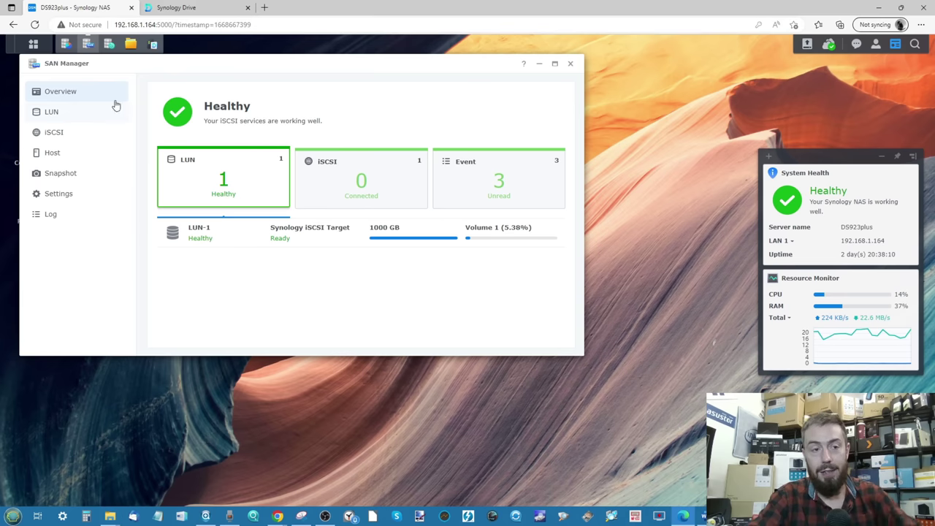
View LUN-1's details and resize the browser page so the DSM desktop fits.
click(66, 117)
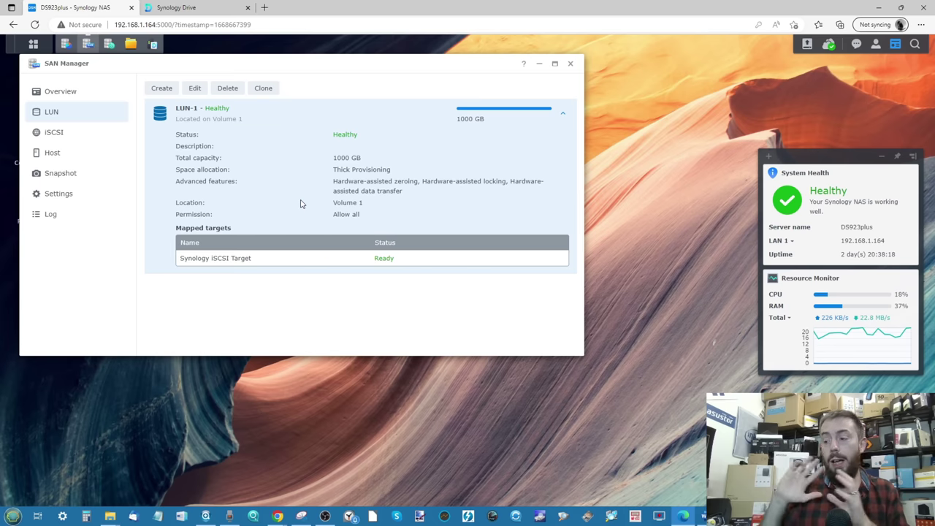
click(13, 516)
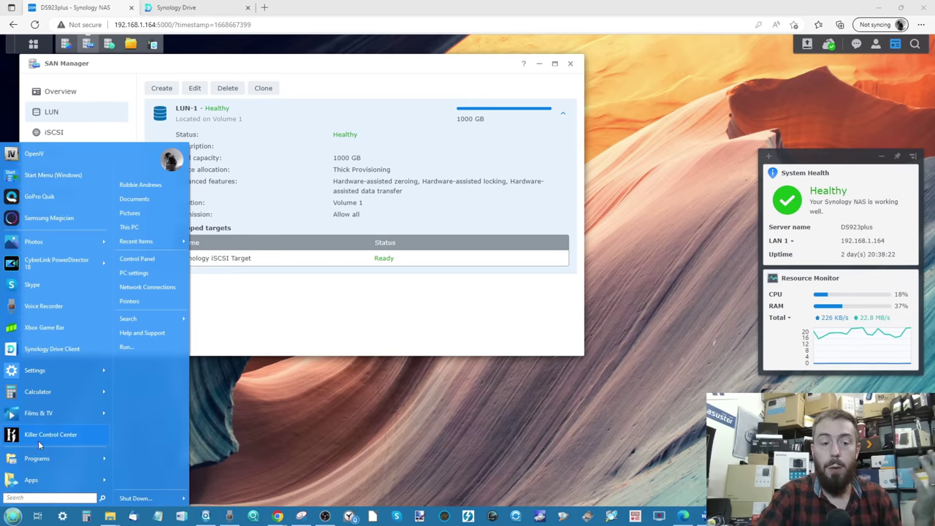
click(386, 445)
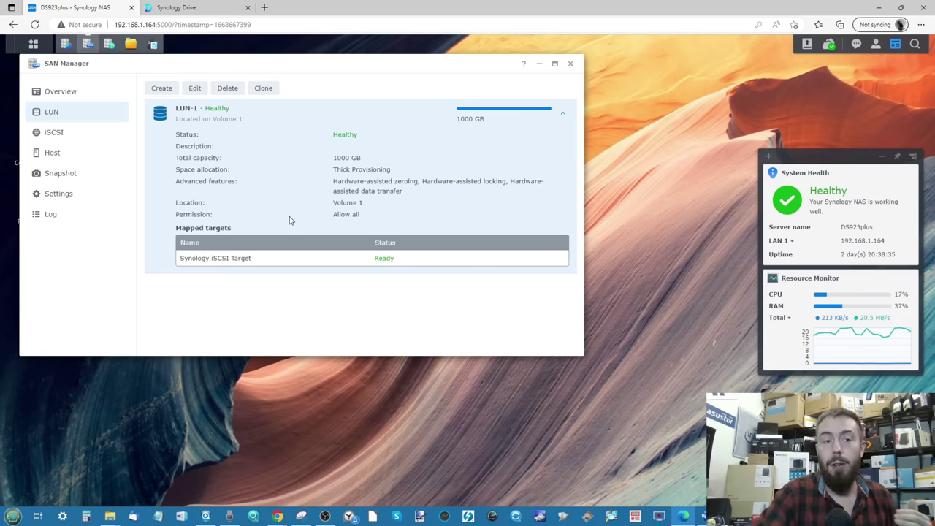
ctrl+scroll(70, 77, up, 1)
ctrl+scroll(70, 78, up, 3)
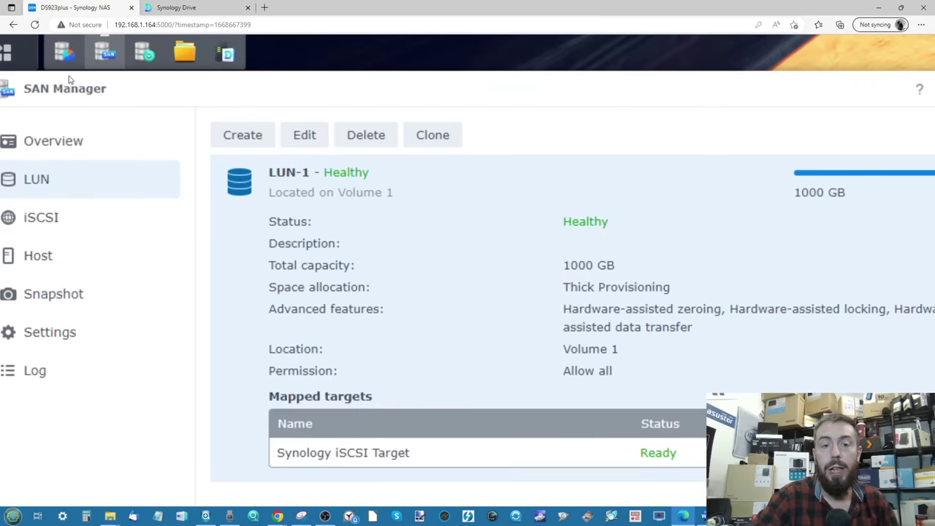
scroll(149, 135, left, 1)
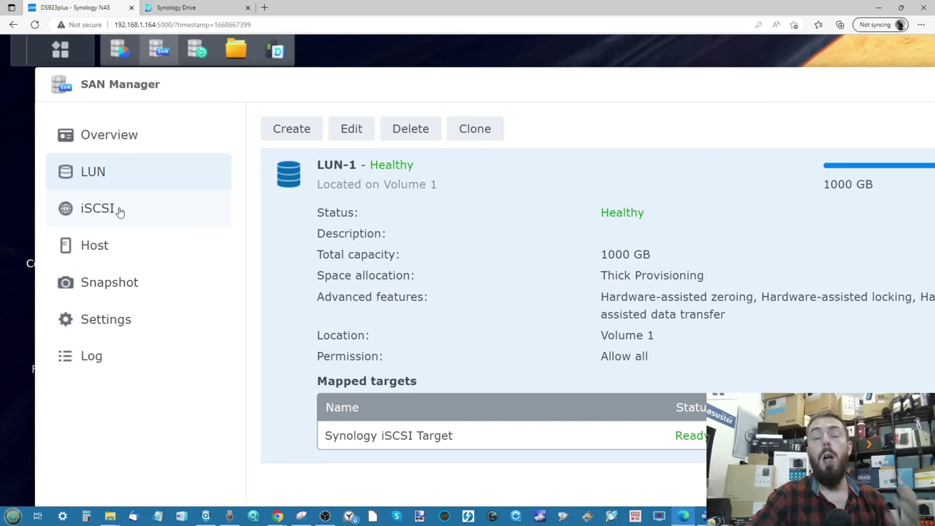
key(ctrl+0)
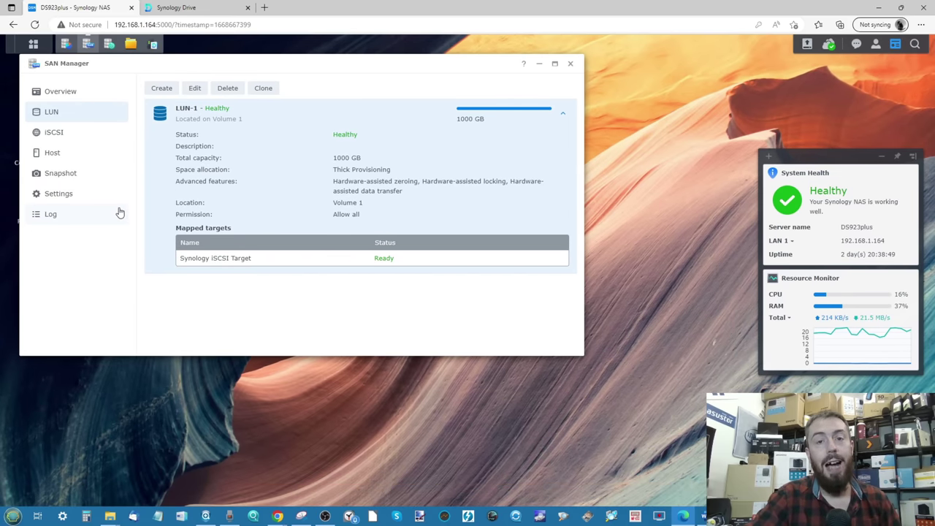
Start a new LUN with 250 GB total capacity and Thick Provisioning.
click(167, 88)
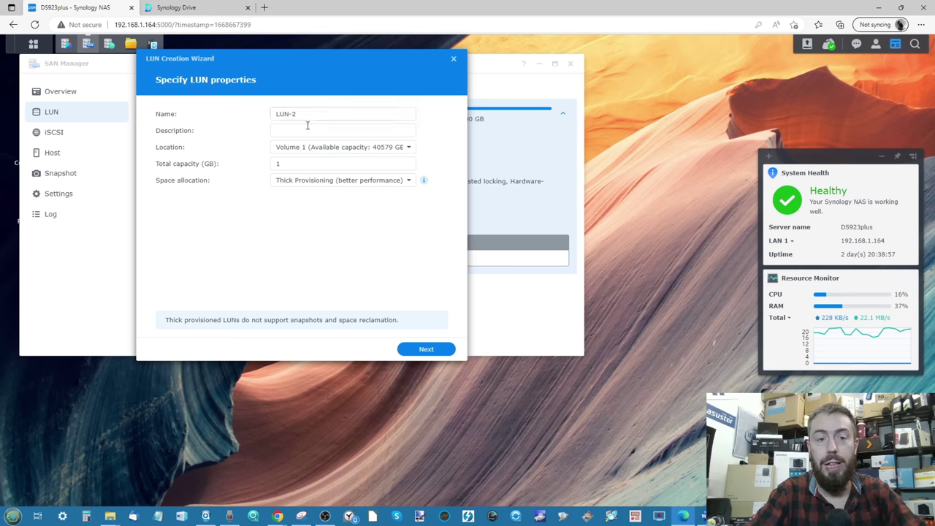
double_click(314, 162)
text(250)
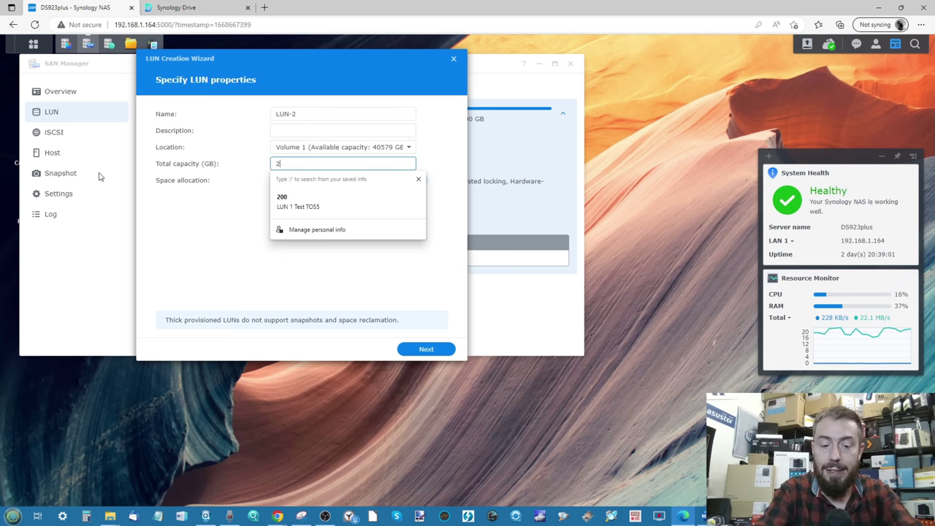
click(386, 180)
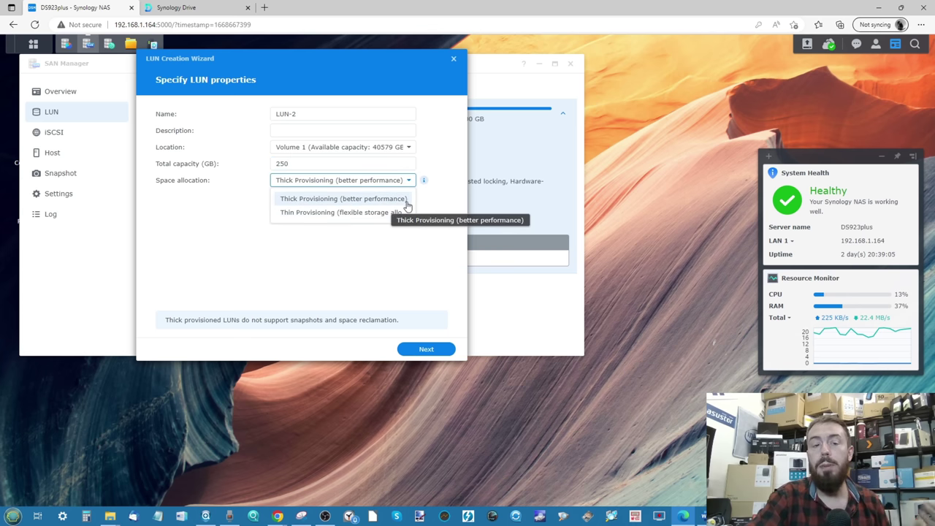
mouse_move(428, 184)
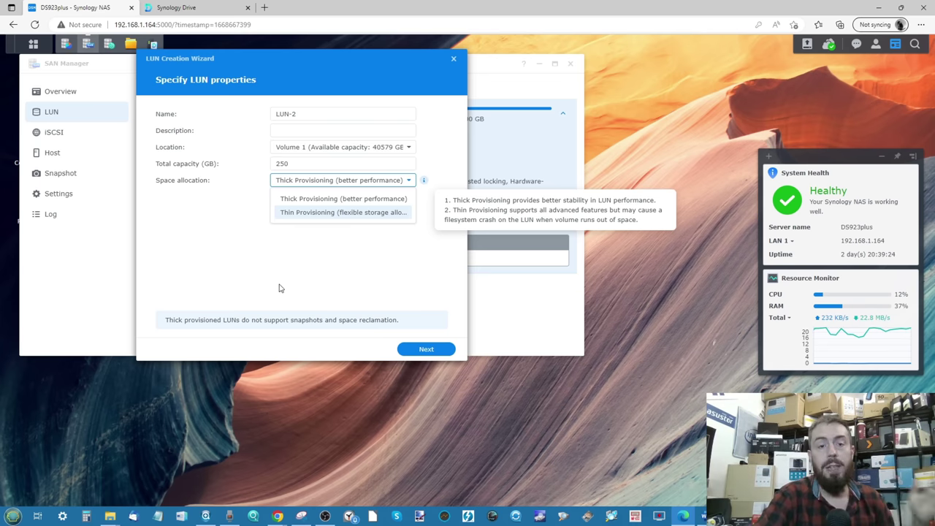
click(281, 287)
click(427, 349)
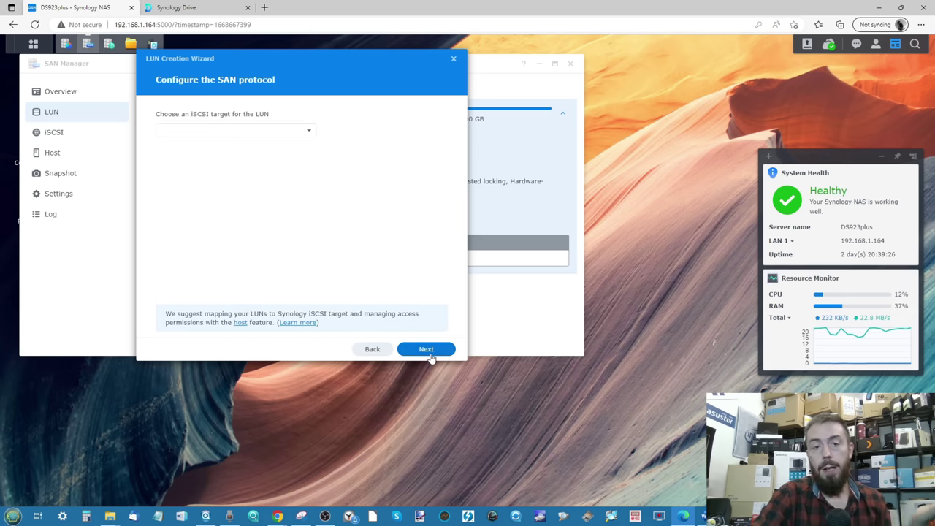
Keep the Synology iSCSI Target and Allow all permission, review the settings, then close the wizard.
click(267, 139)
click(374, 243)
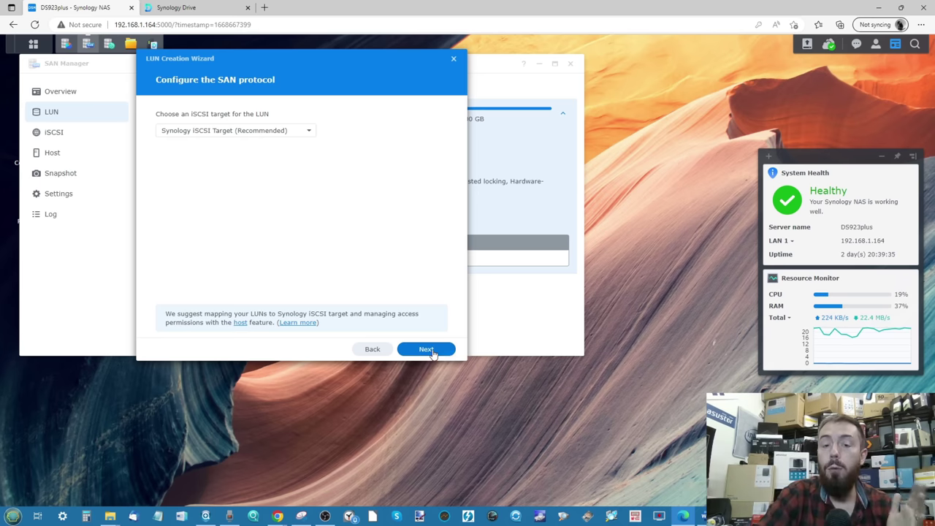
click(428, 349)
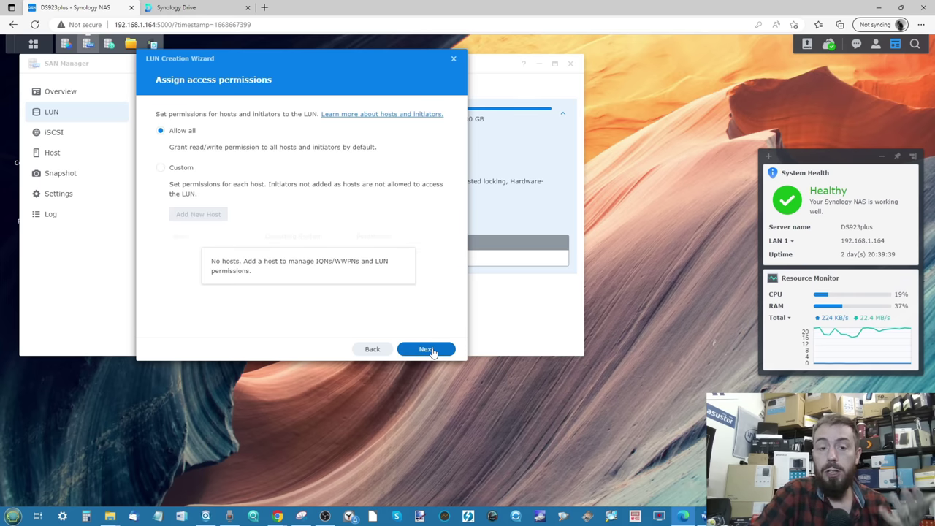
click(429, 349)
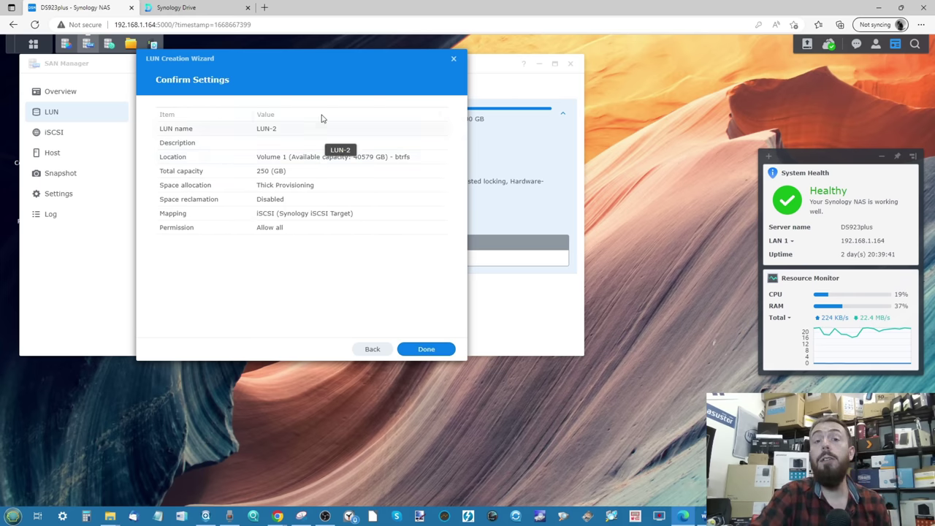
click(452, 59)
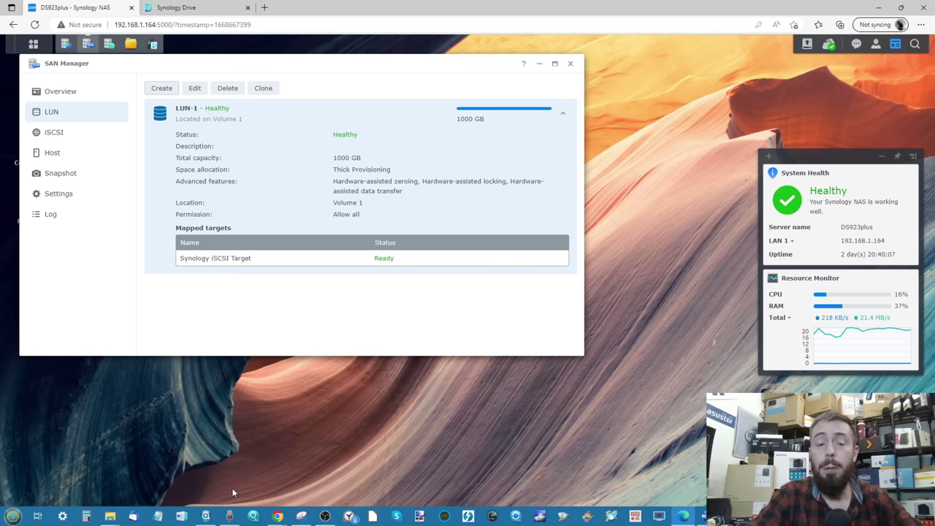
Start the Map Drive wizard for DS923plus in Synology Assistant.
click(206, 516)
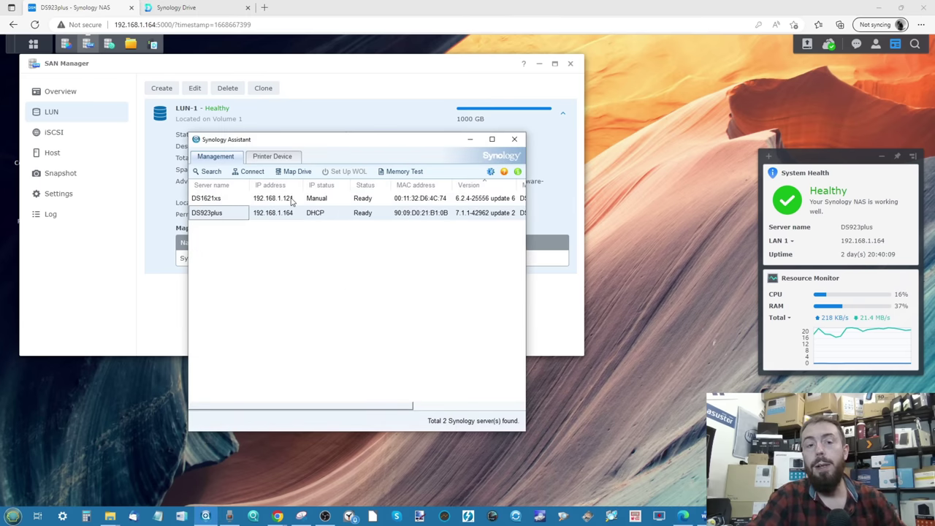
right_click(210, 214)
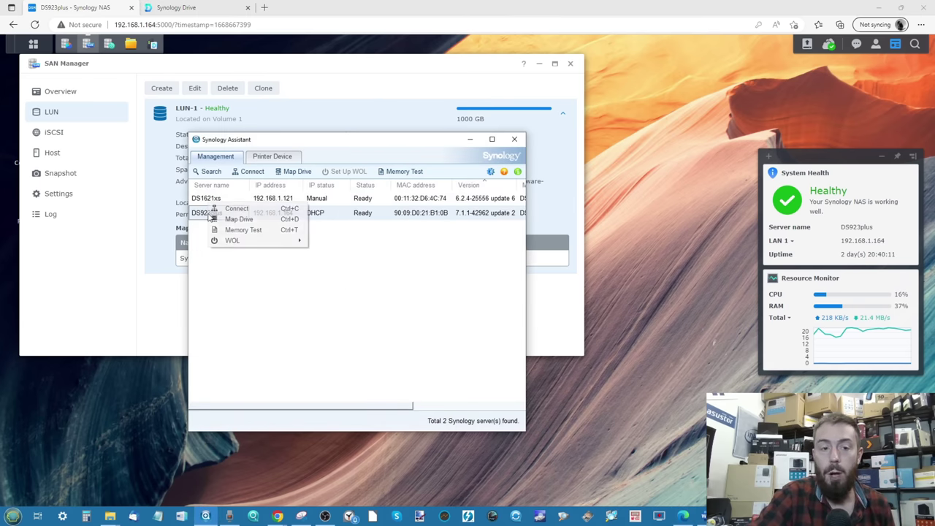
click(232, 221)
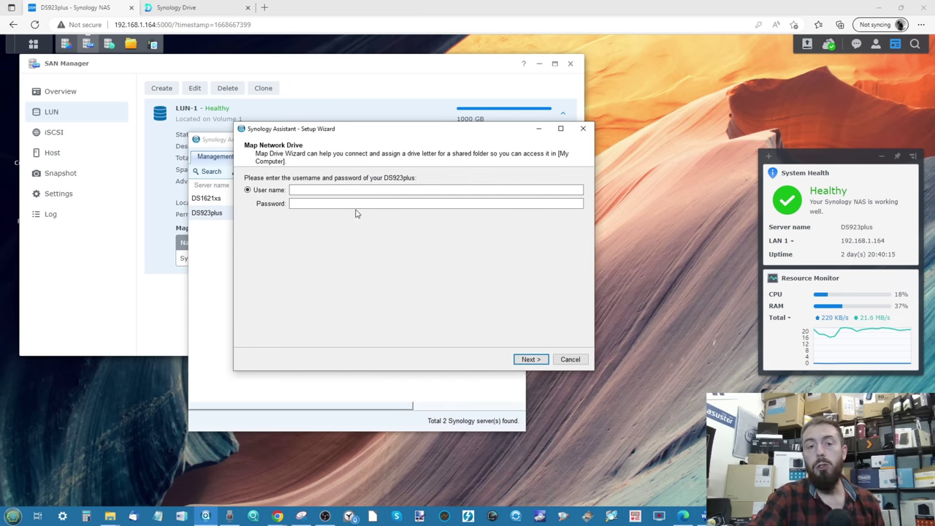
Open and hide File Station, then bring up File Explorer on This PC.
mouse_move(131, 46)
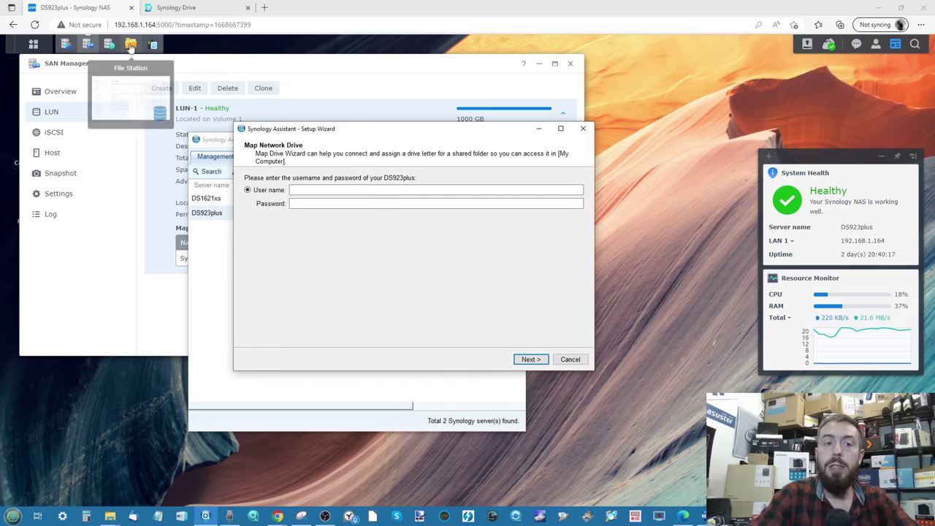
click(131, 46)
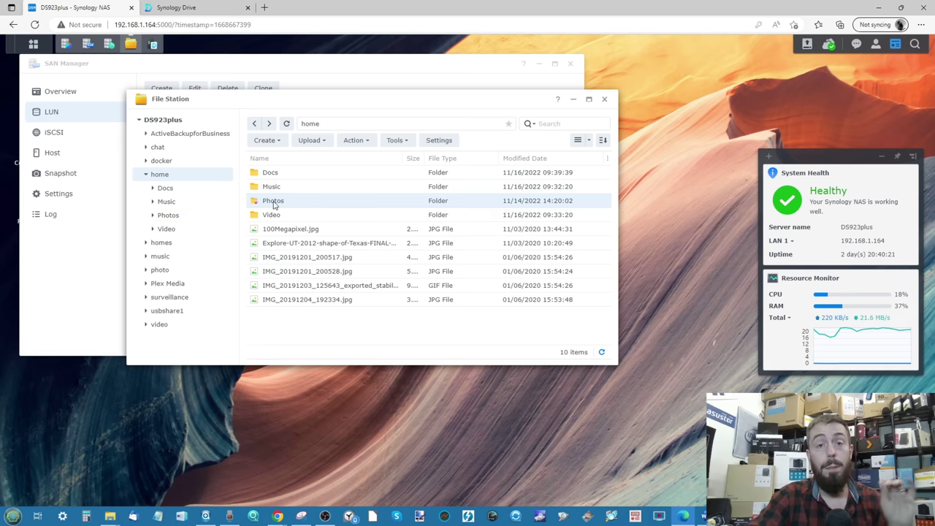
click(573, 100)
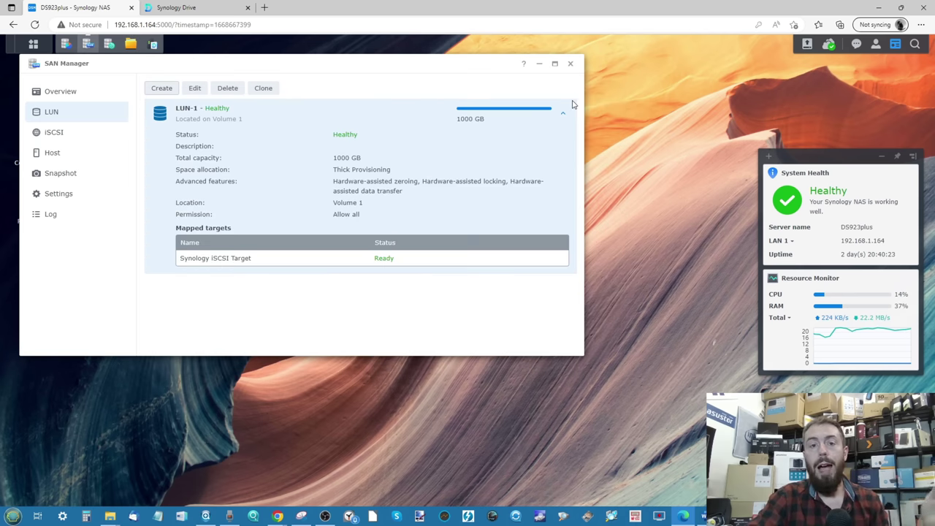
click(109, 515)
click(156, 485)
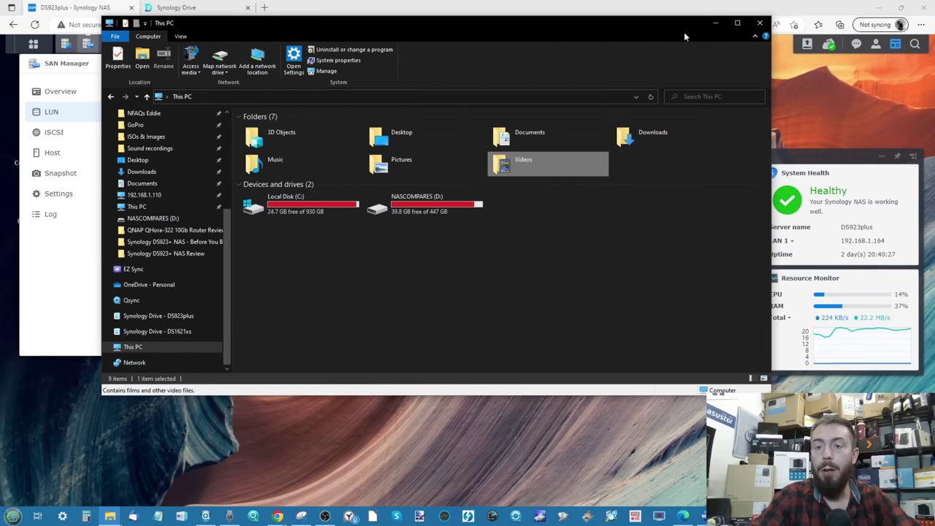
click(715, 23)
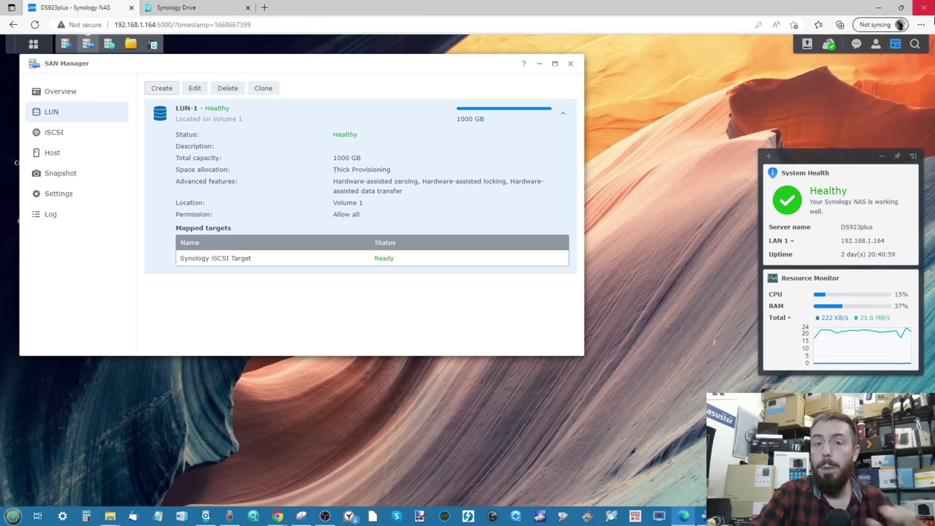
Minimize SAN Manager to reveal the DSM desktop with System Health reporting Healthy.
click(540, 65)
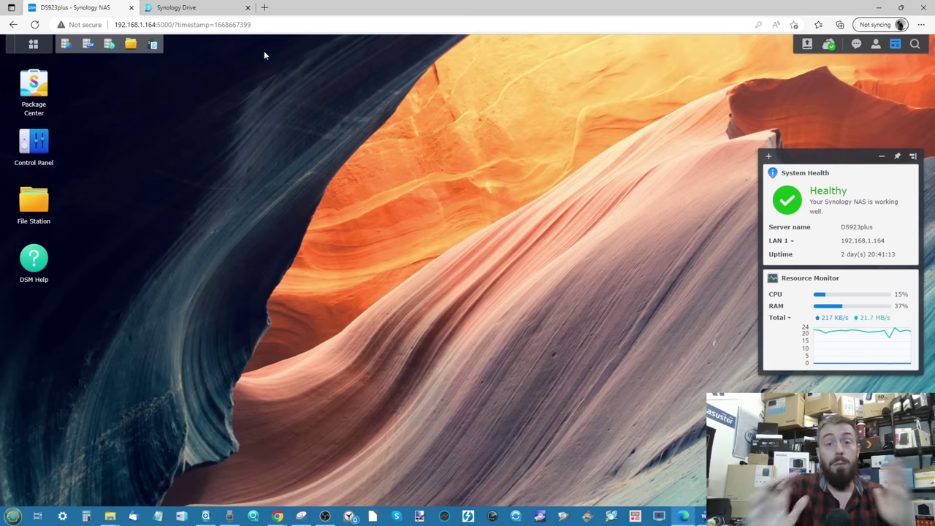
Open the Docs folder in Synology Drive's My Drive and preview ds1522-brochures.pdf.
click(238, 5)
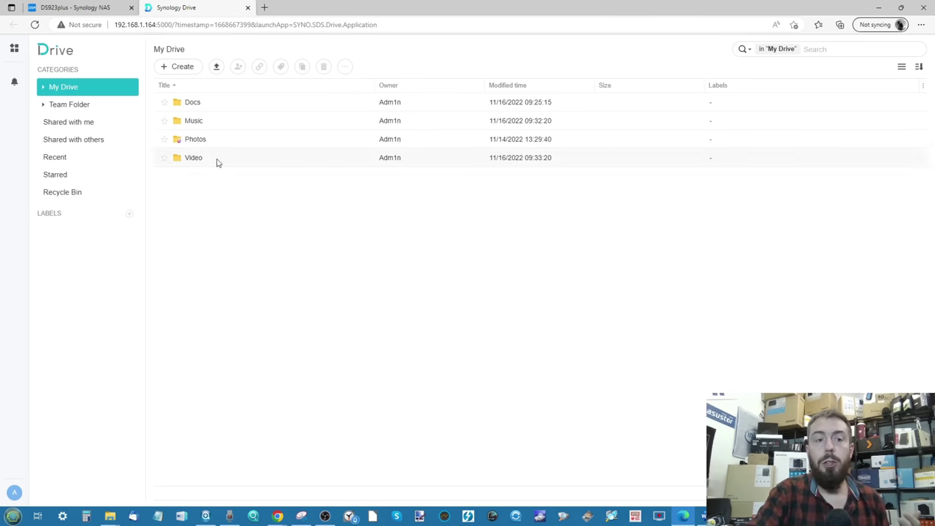
double_click(195, 106)
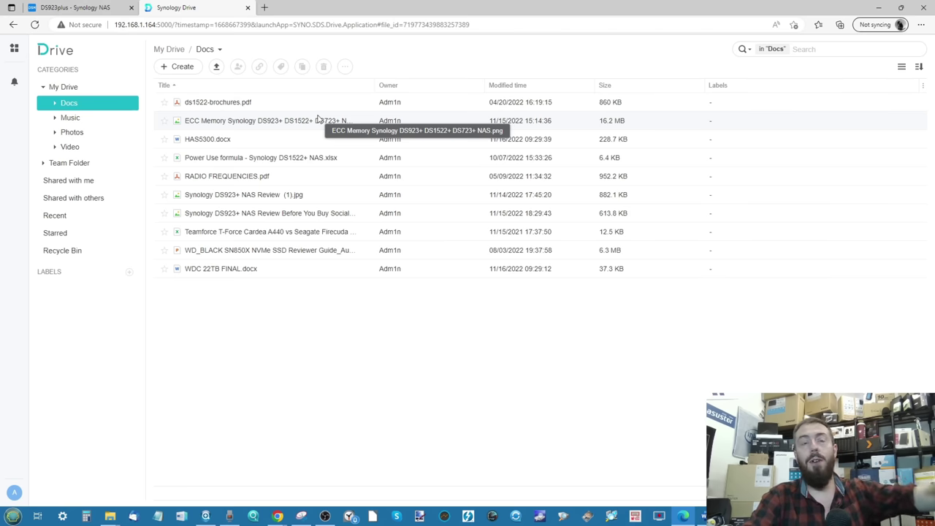
double_click(238, 106)
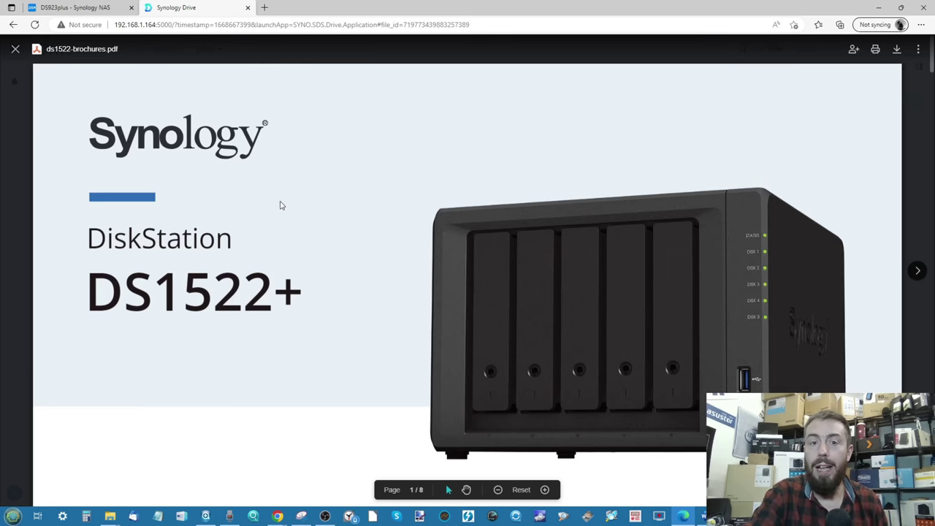
Close the PDF preview and preview HAS5300.docx in Synology Drive.
scroll(280, 205, down, 3)
scroll(280, 206, up, 3)
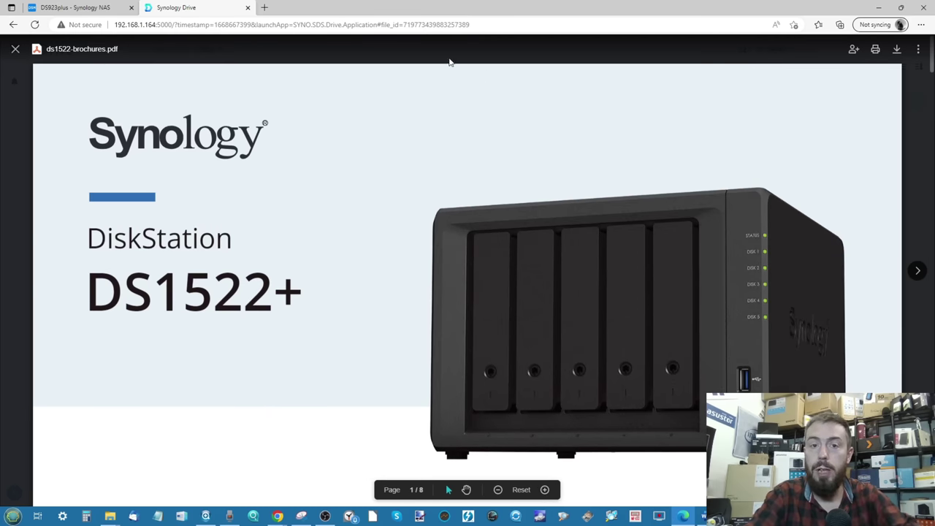
click(16, 49)
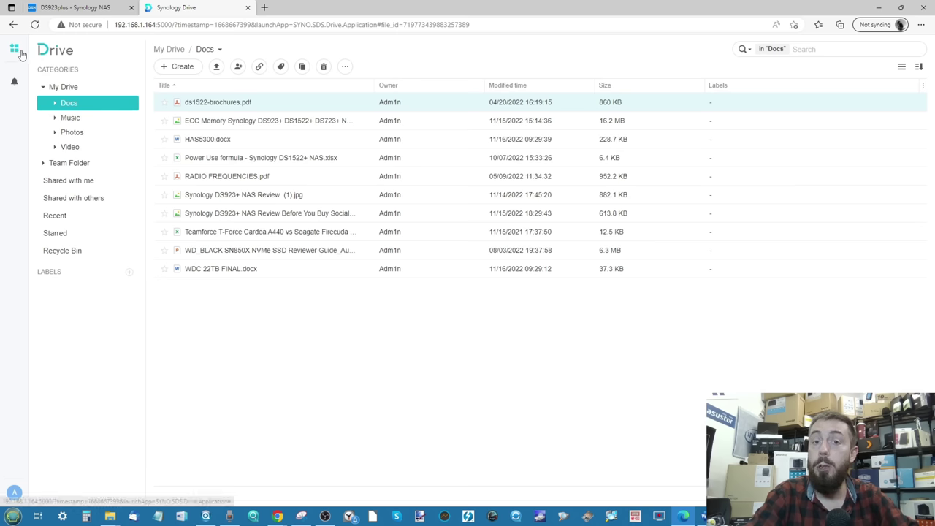
double_click(213, 140)
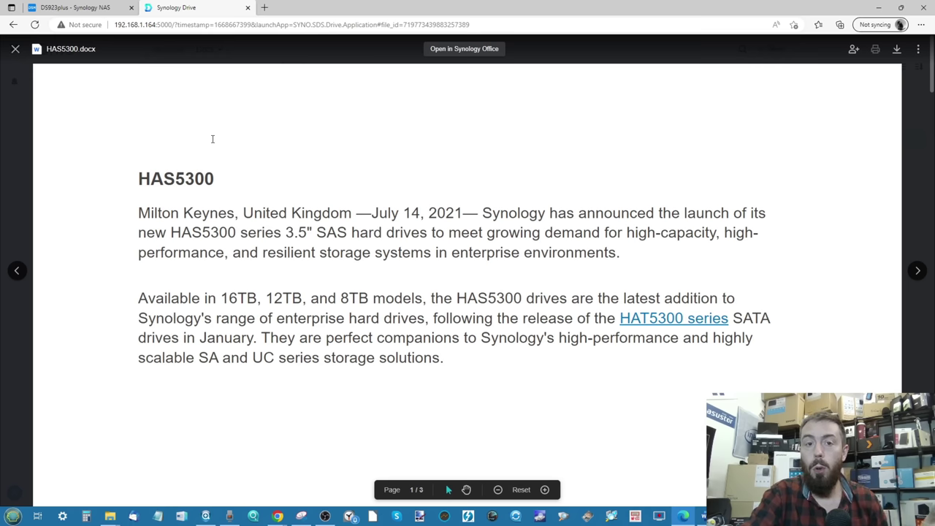
scroll(307, 216, down, 4)
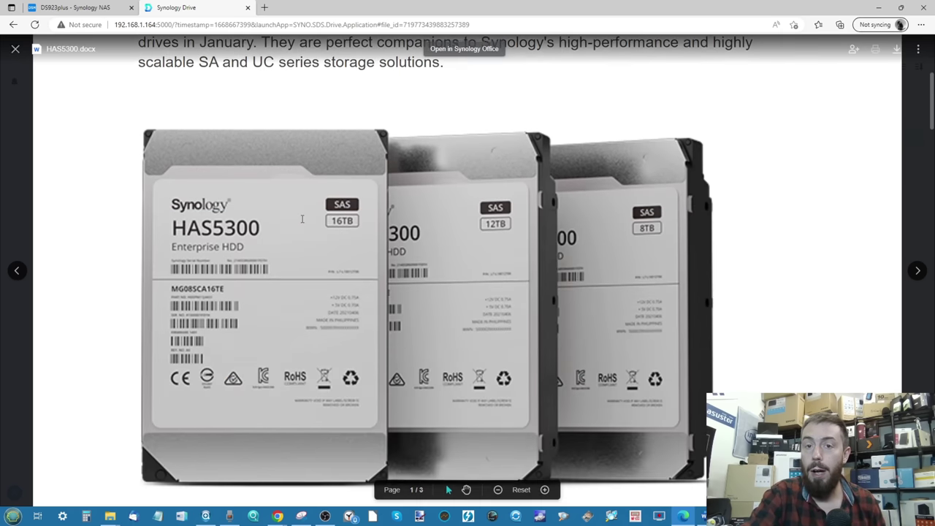
scroll(302, 219, up, 4)
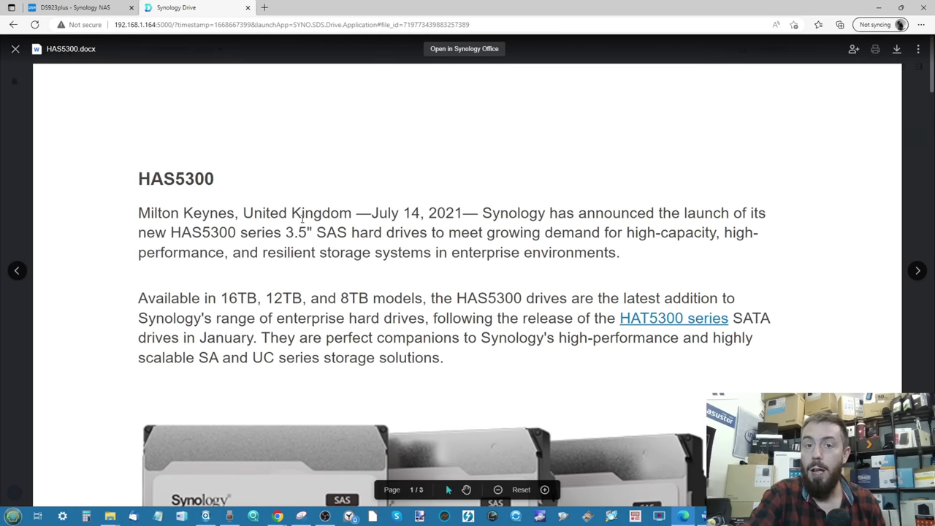
Import HAS5300.docx into Synology Office, then return to the Drive tab and close its preview.
click(459, 49)
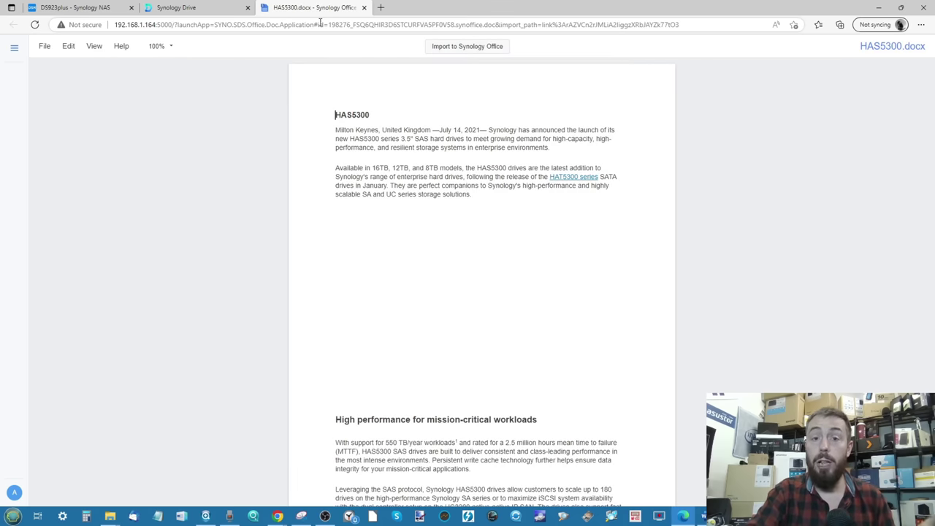
scroll(476, 216, down, 1)
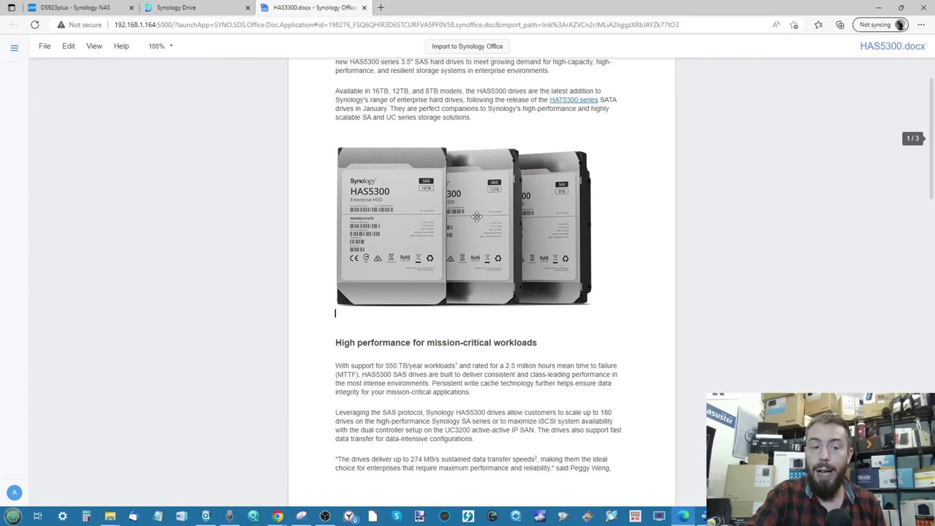
scroll(391, 187, up, 1)
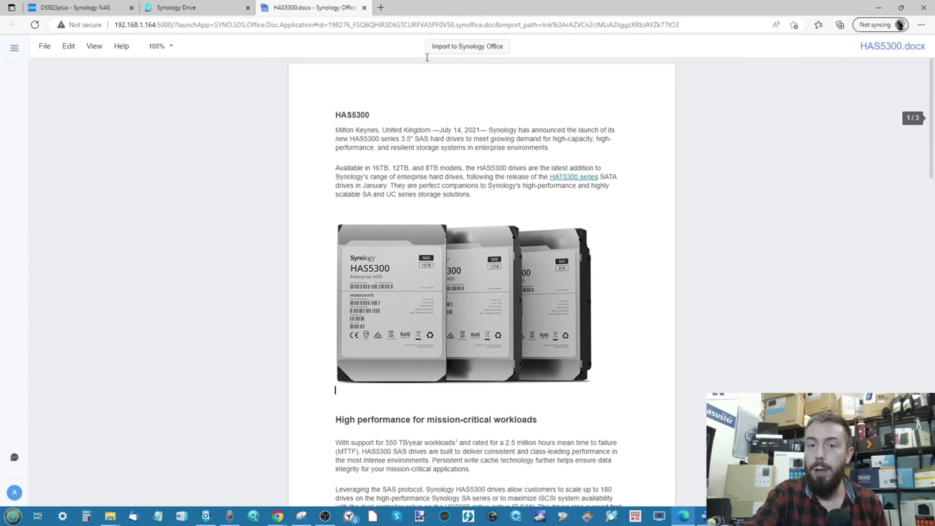
click(477, 47)
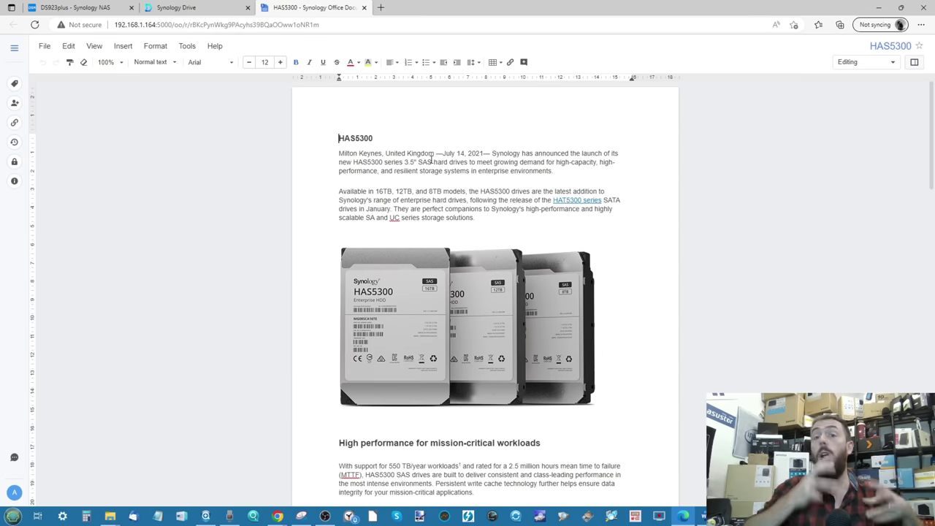
click(205, 5)
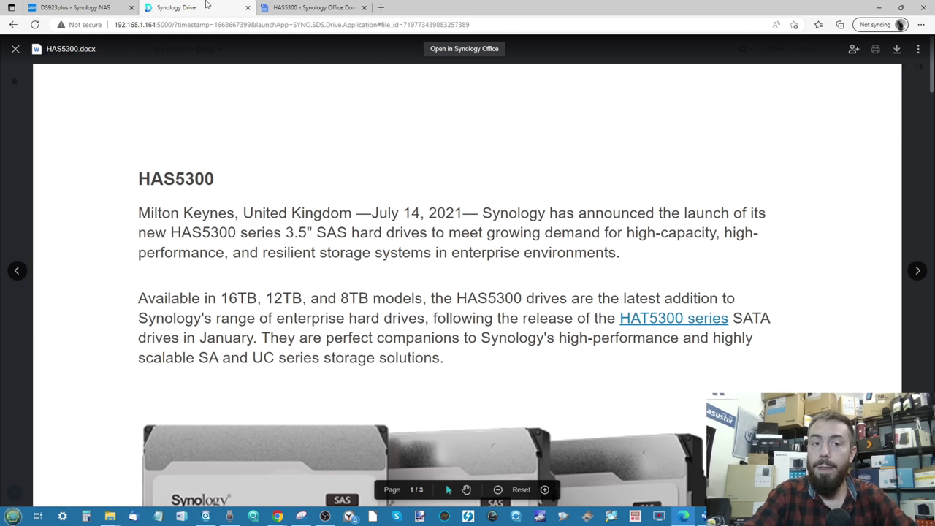
click(15, 48)
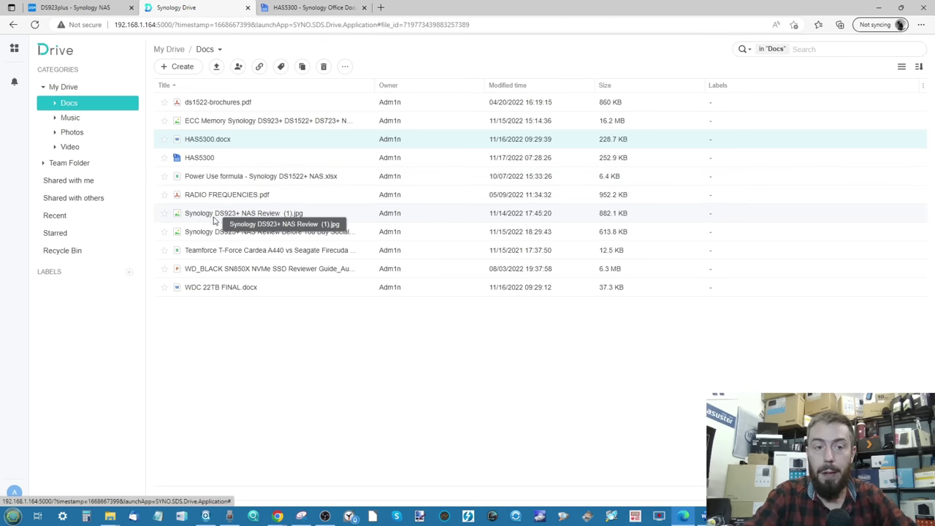
Open the Teamforce SSD comparison spreadsheet in Synology Office, then close its Drive preview.
double_click(203, 250)
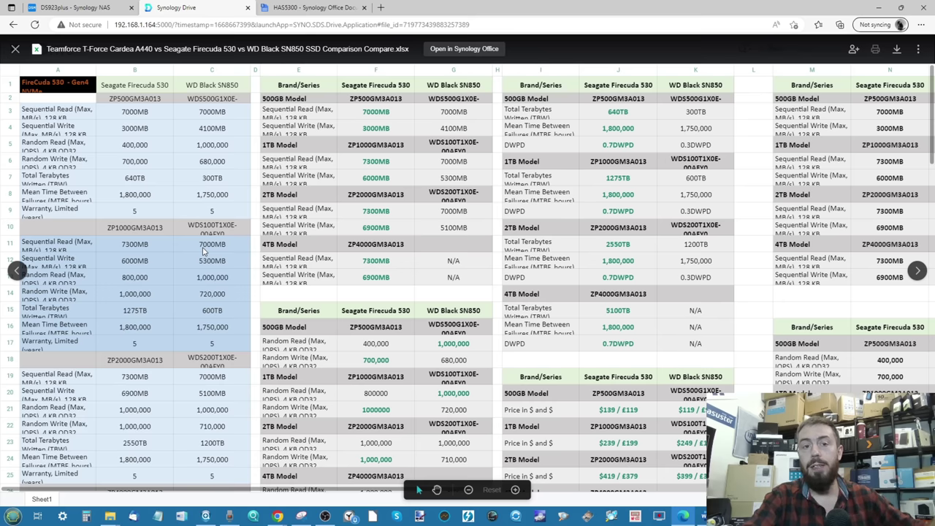
scroll(365, 209, right, 5)
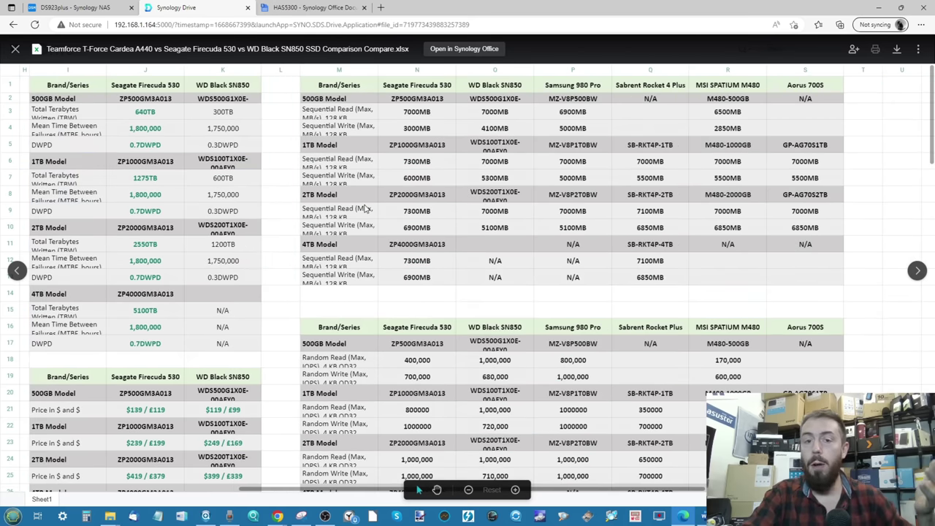
scroll(365, 208, left, 5)
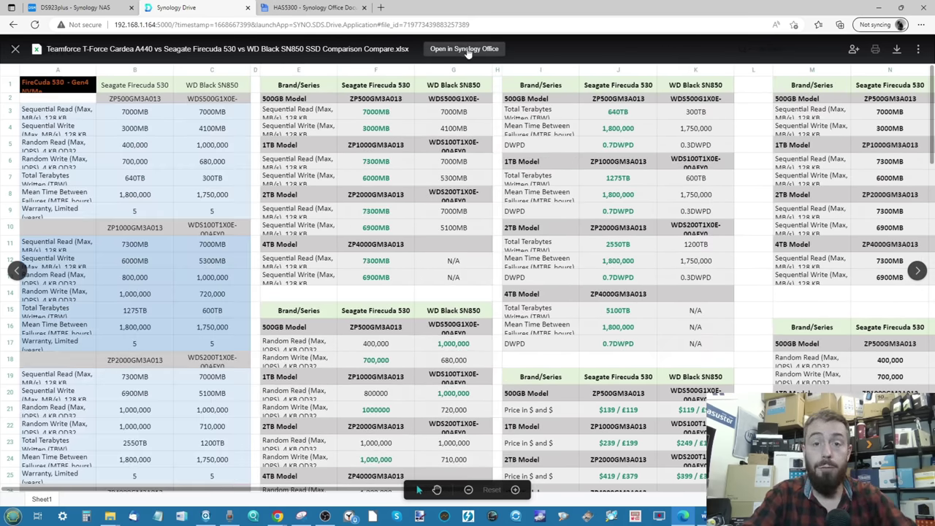
click(464, 49)
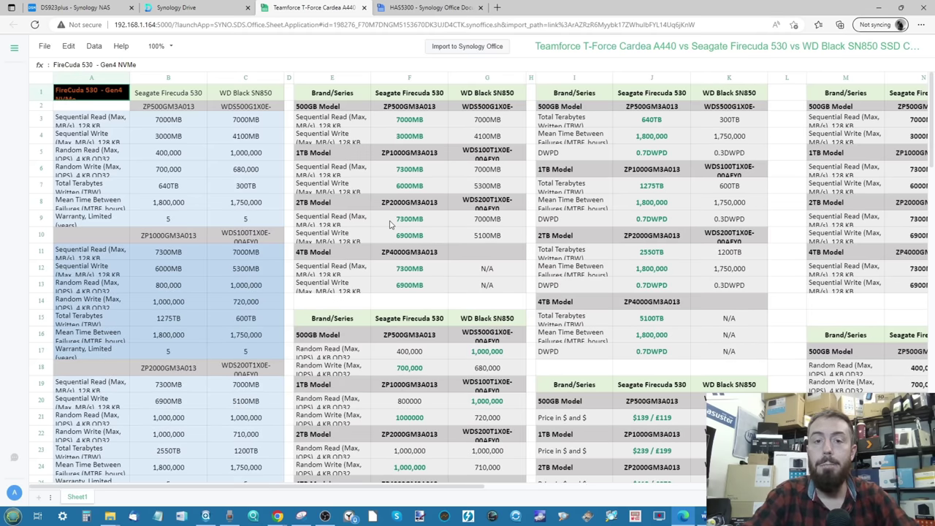
click(205, 8)
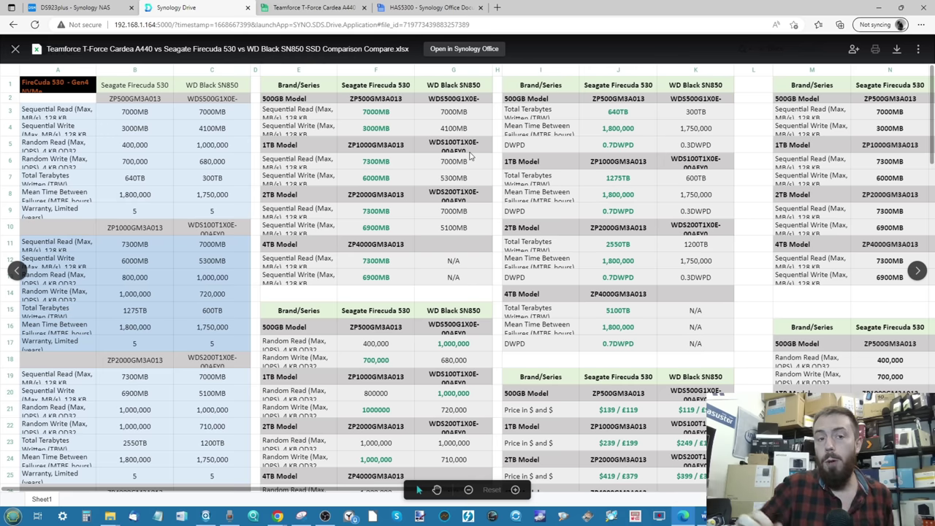
click(14, 49)
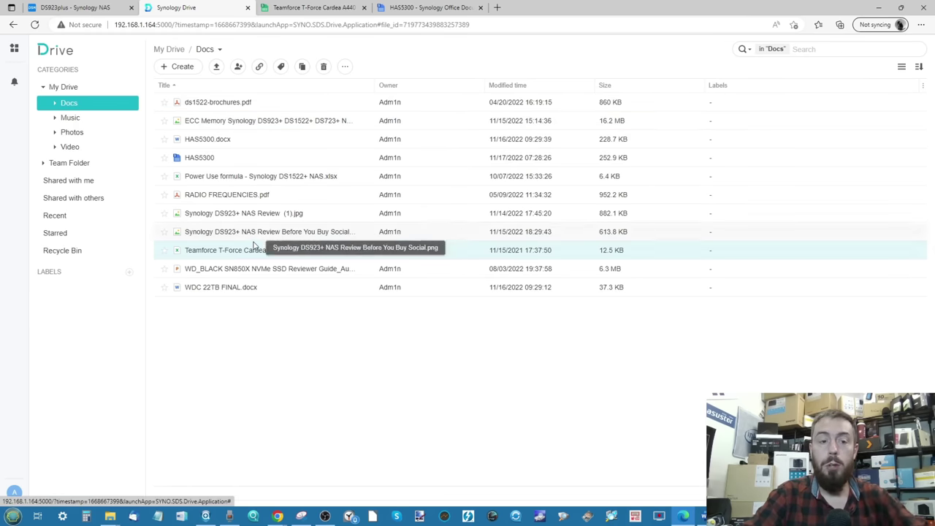
Open the WD_BLACK SN850X reviewer guide in Synology Office and close its Drive preview.
double_click(238, 268)
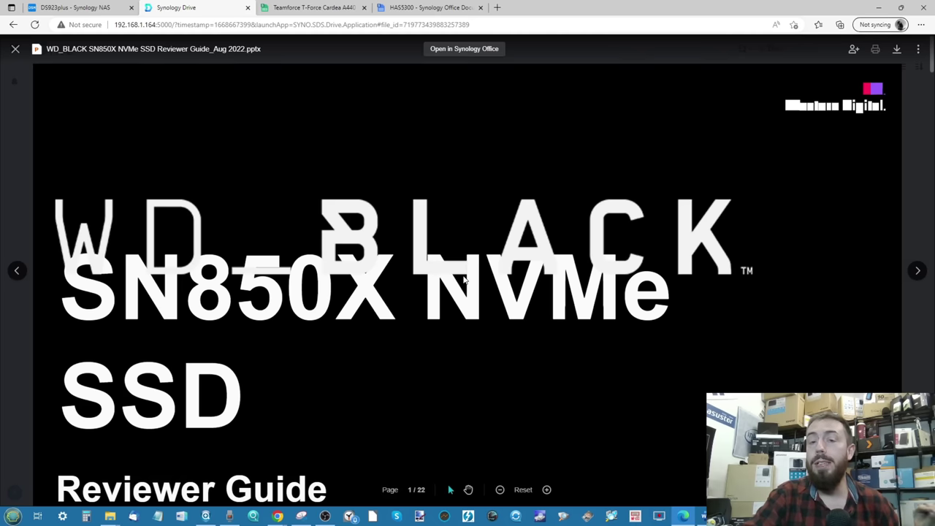
click(478, 55)
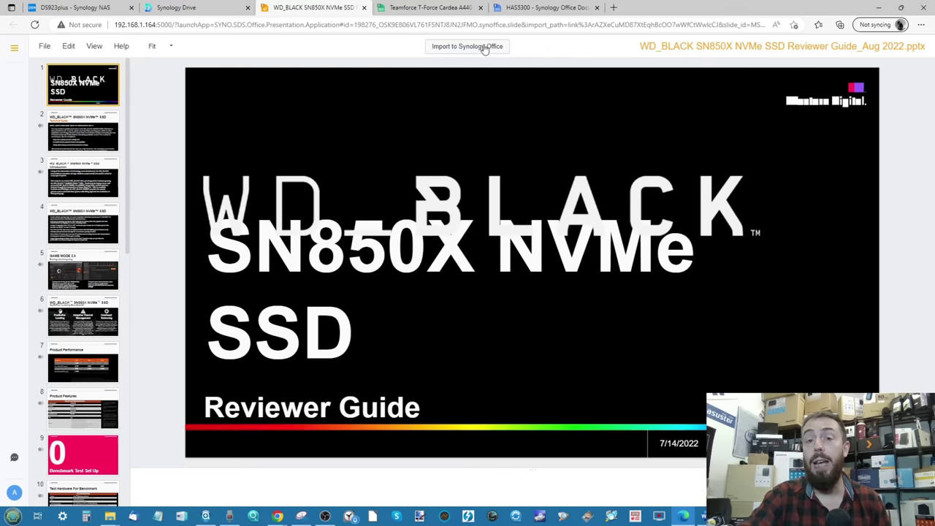
click(239, 4)
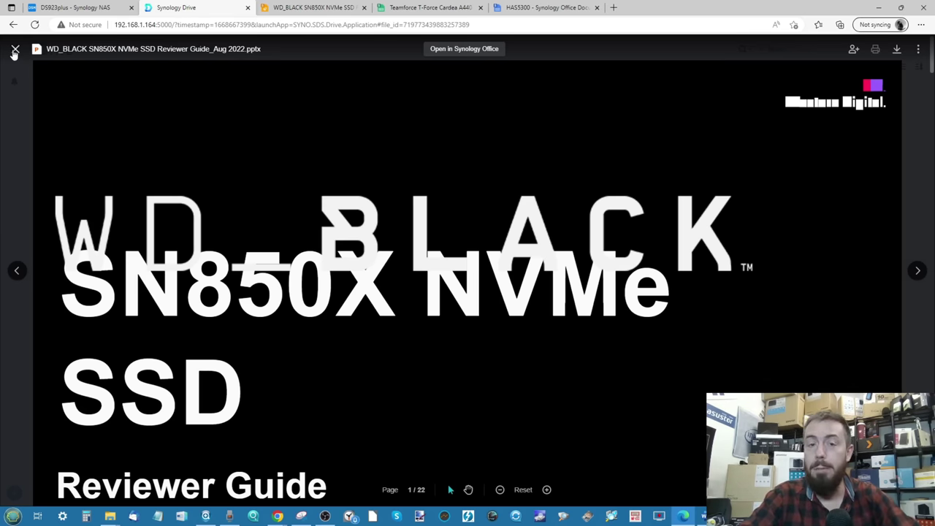
click(15, 50)
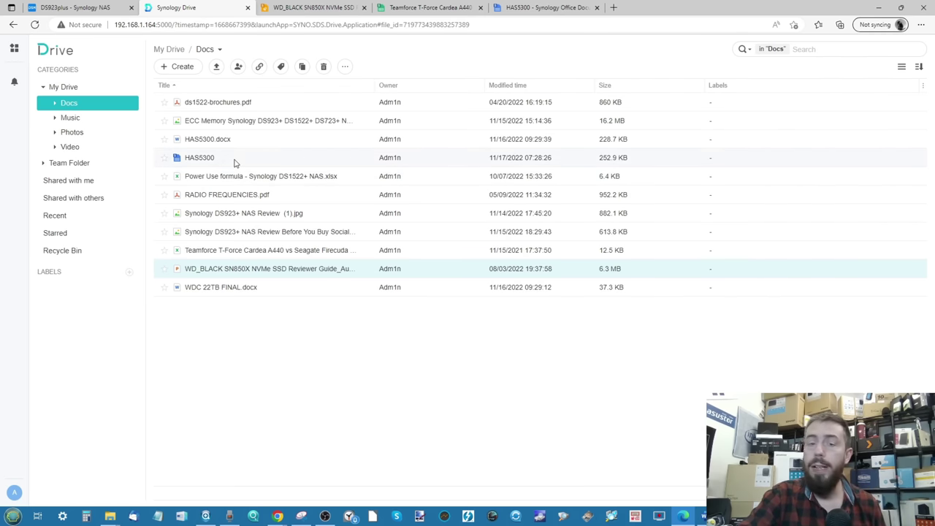
Preview the ECC Memory image, close it, and return to the DS923plus DSM tab.
double_click(233, 123)
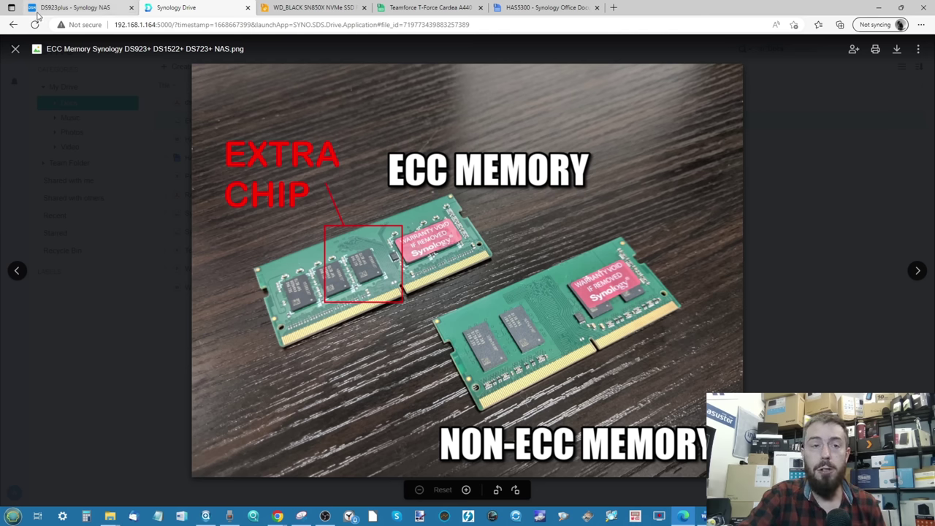
click(15, 51)
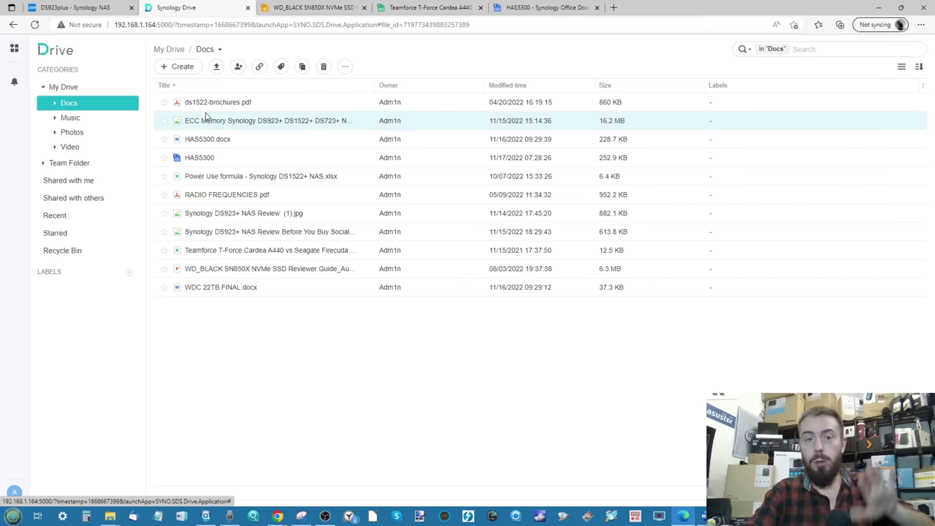
click(73, 7)
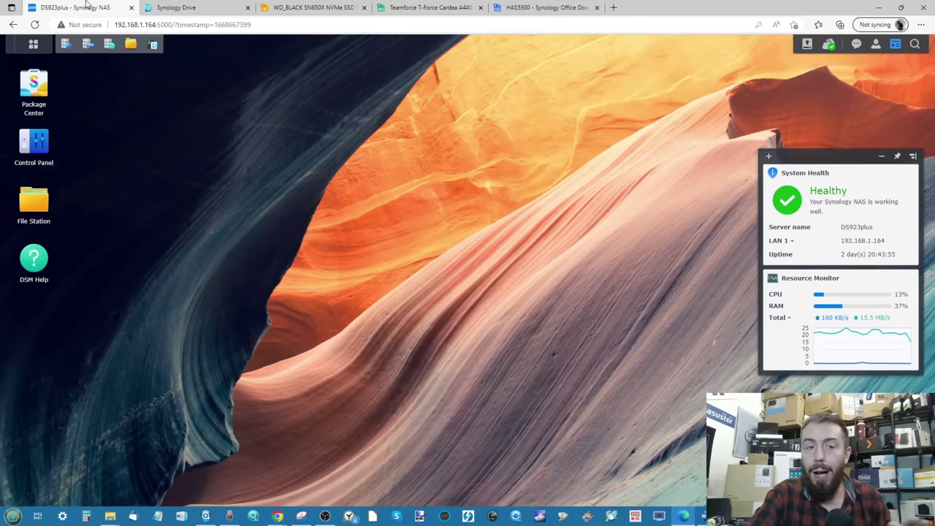
Launch Package Center from the Main Menu and browse the Installed packages list.
click(35, 43)
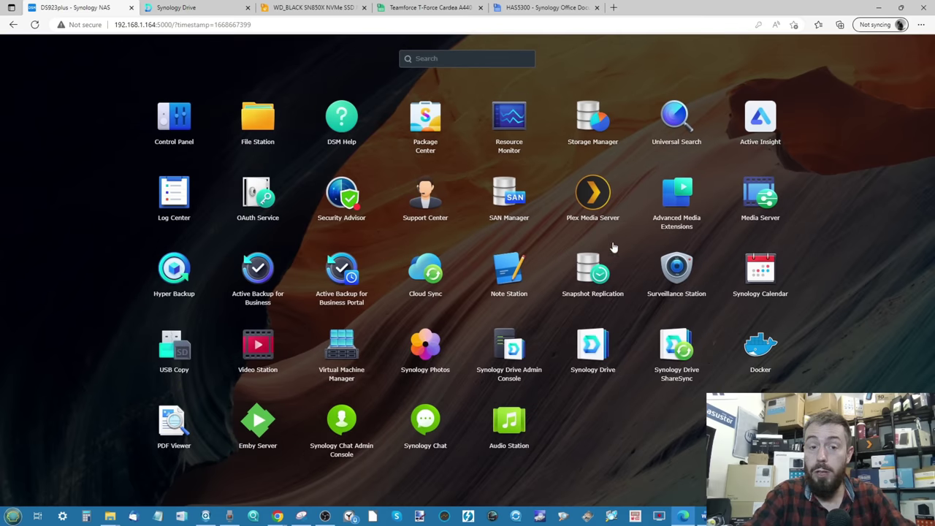
click(409, 136)
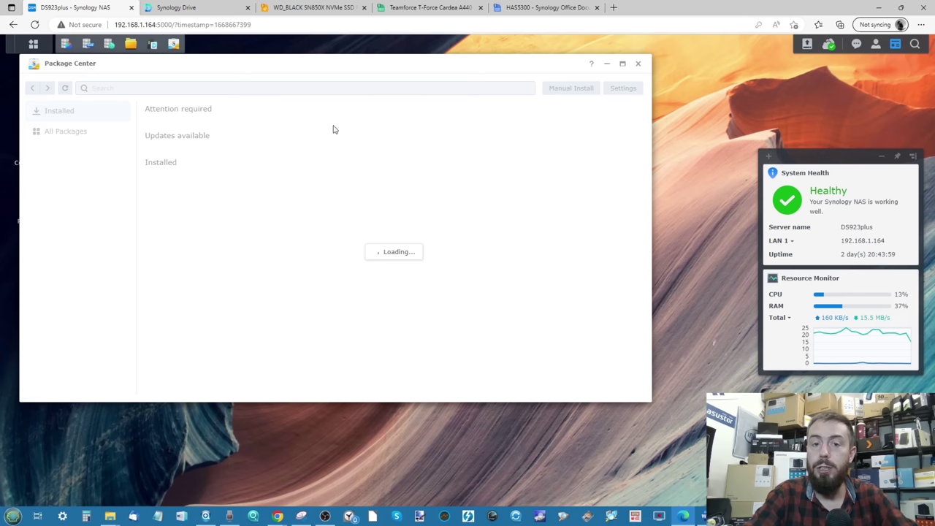
scroll(281, 271, down, 1)
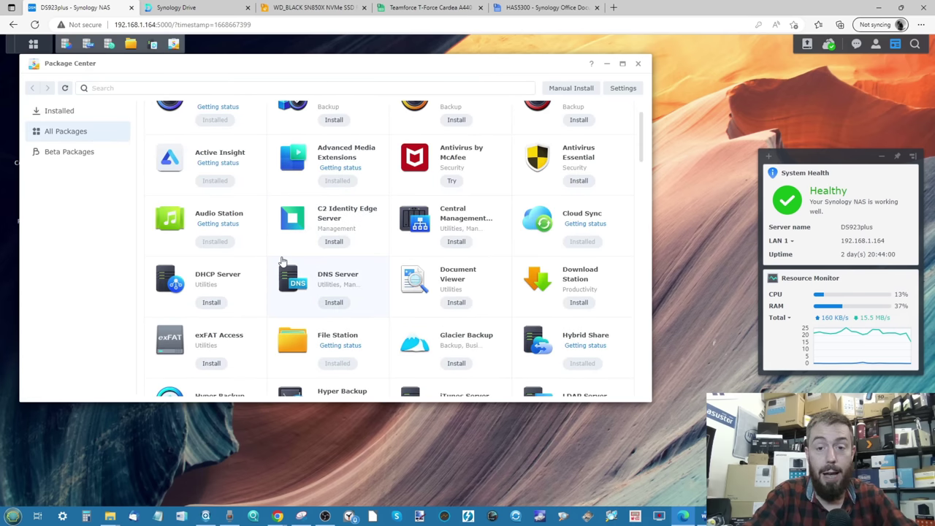
click(93, 115)
scroll(365, 209, down, 1)
scroll(365, 211, down, 5)
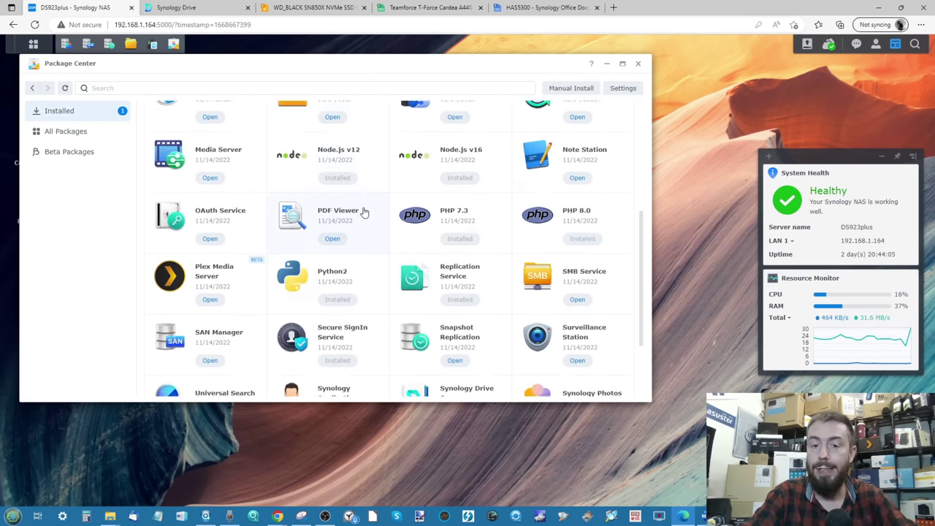
Minimize Package Center and bring the This PC Explorer window forward.
click(606, 65)
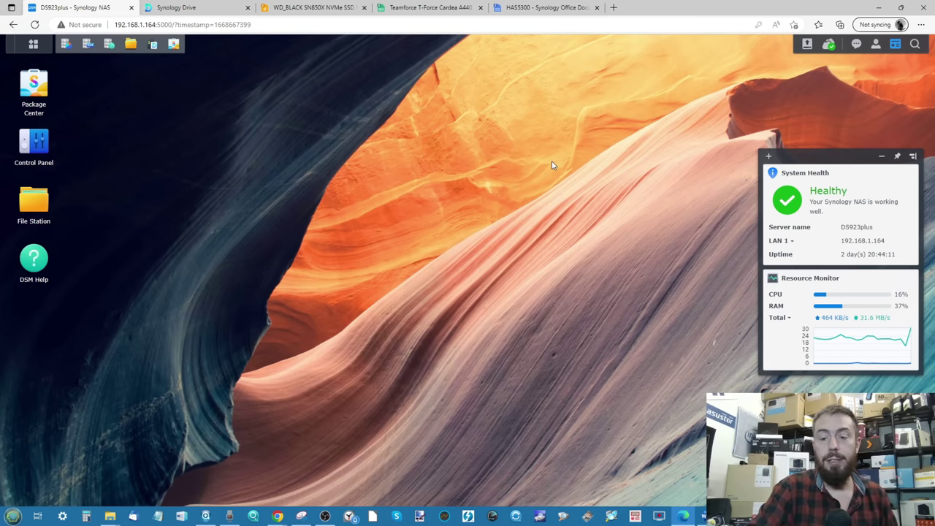
click(110, 516)
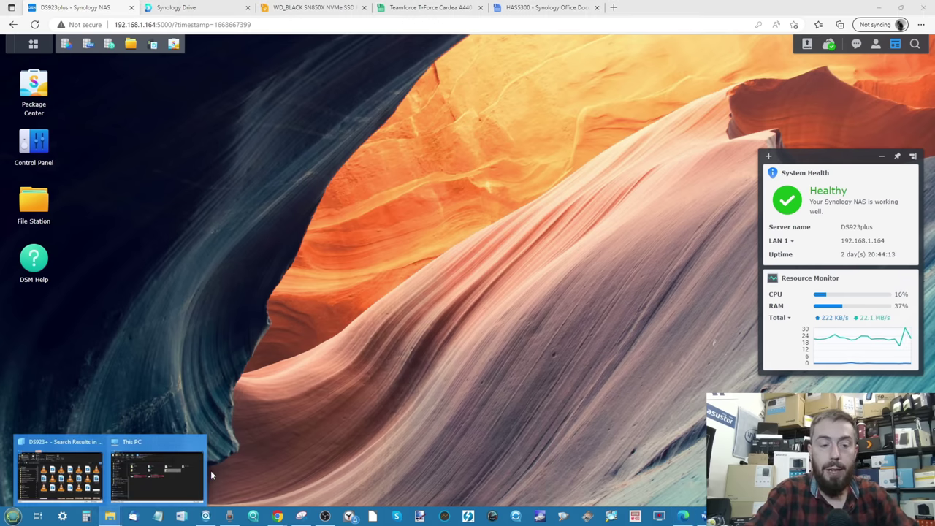
click(189, 473)
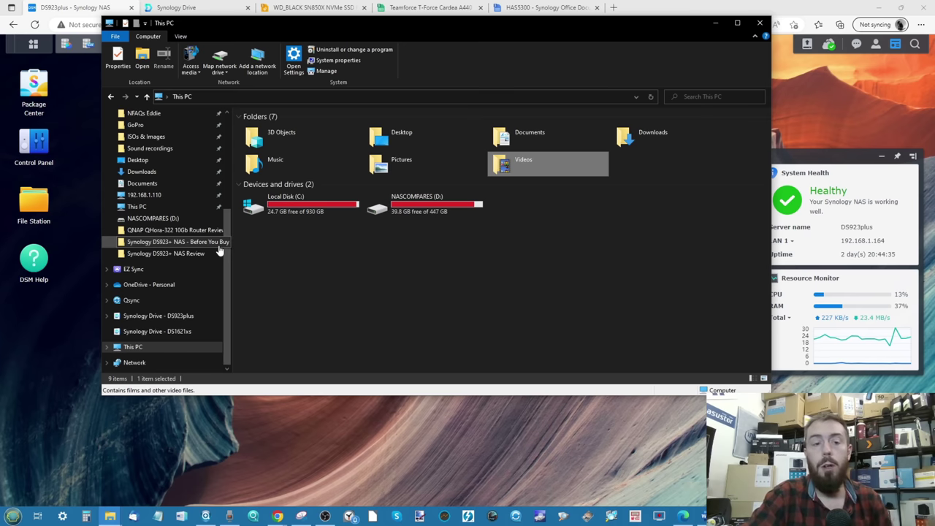
Open the My Drive folder under Synology Drive - DS923plus in File Explorer and move the window down.
click(168, 316)
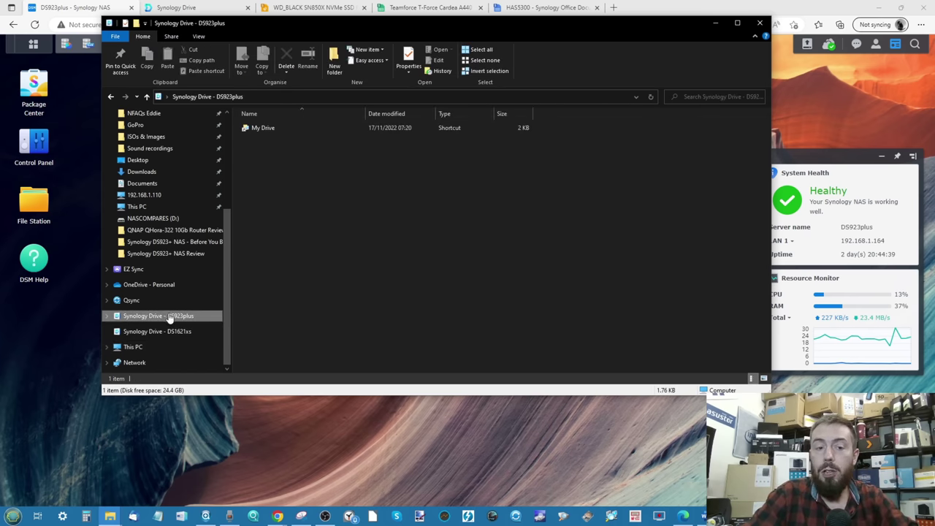
double_click(271, 127)
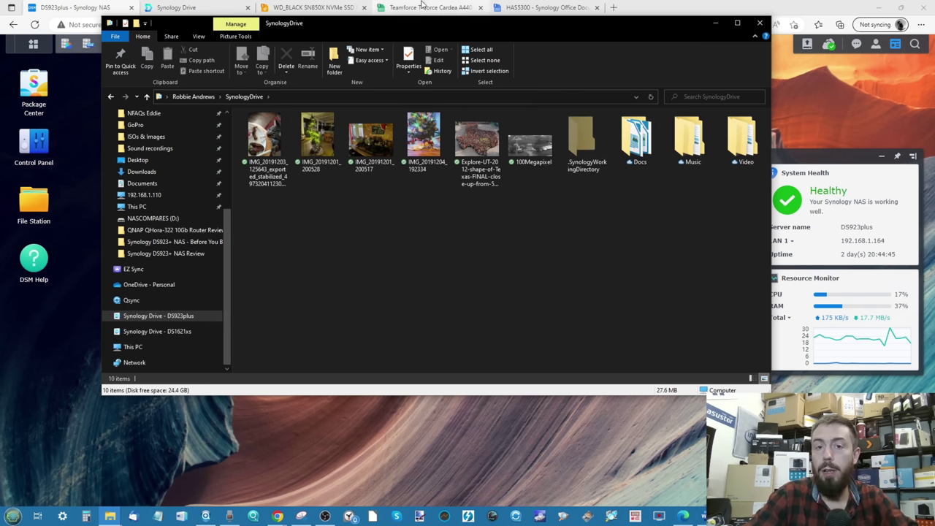
drag(407, 29, 532, 264)
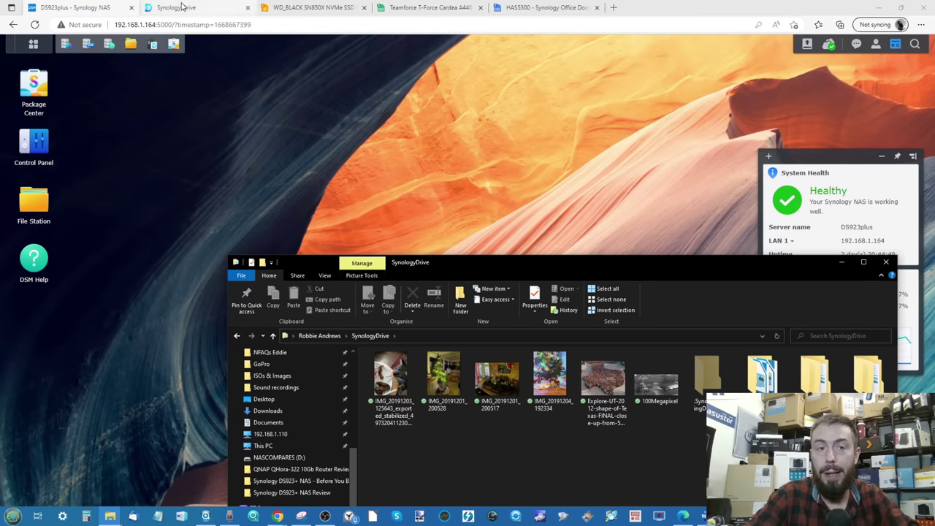
click(179, 8)
Bring the SynologyDrive Explorer window forward and move it up and left.
click(73, 87)
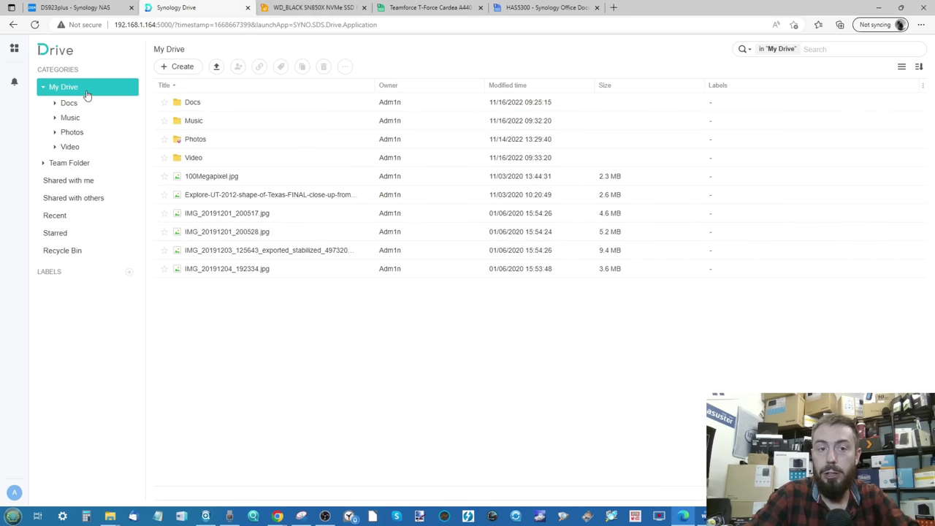
mouse_move(110, 517)
click(157, 475)
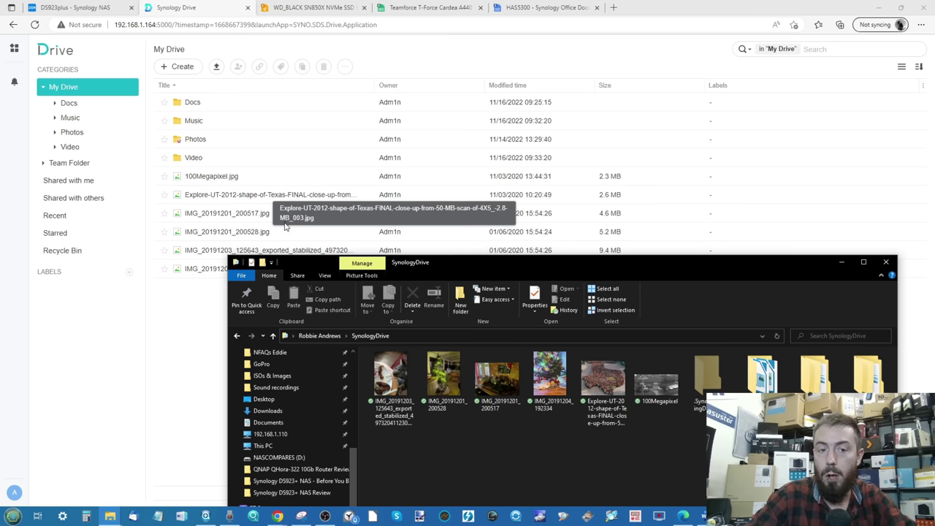
drag(496, 261, 362, 114)
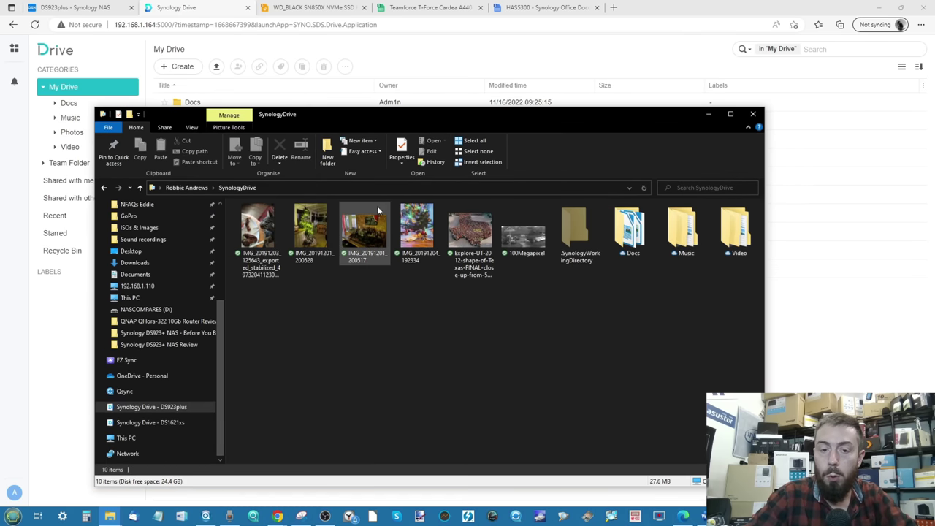
Switch the SynologyDrive folder to Extra large icons and scroll through its items.
click(193, 126)
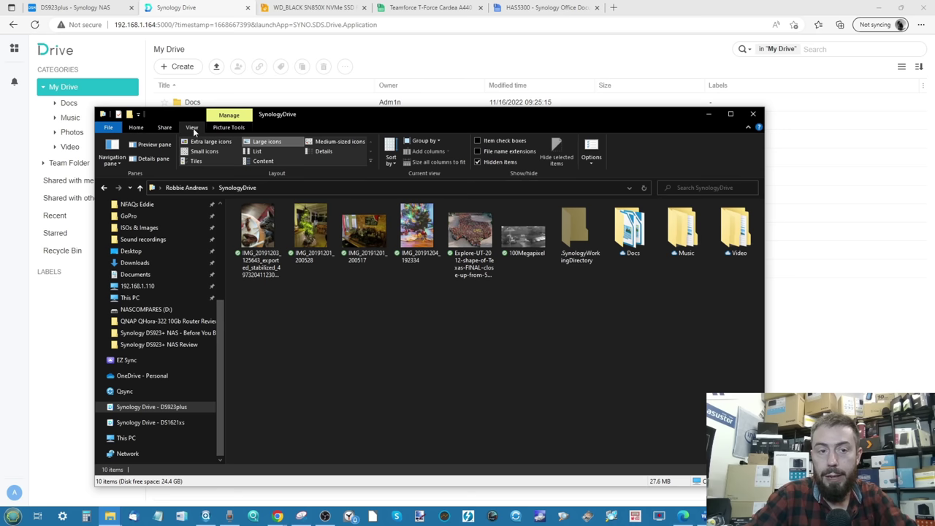
click(194, 142)
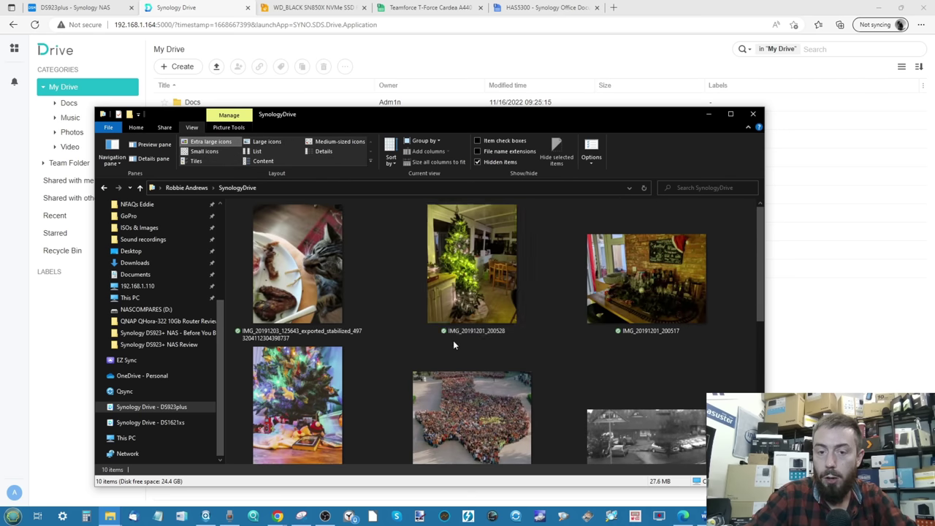
scroll(453, 339, down, 3)
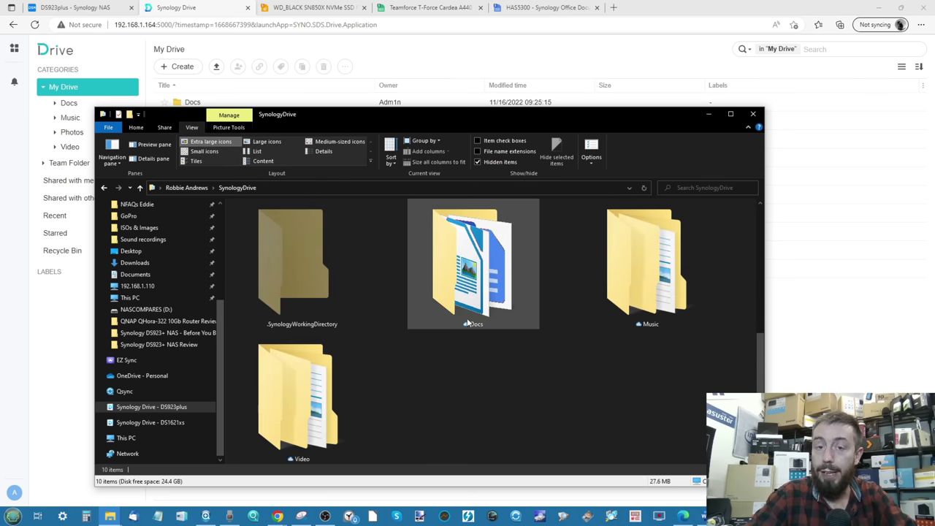
mouse_move(468, 322)
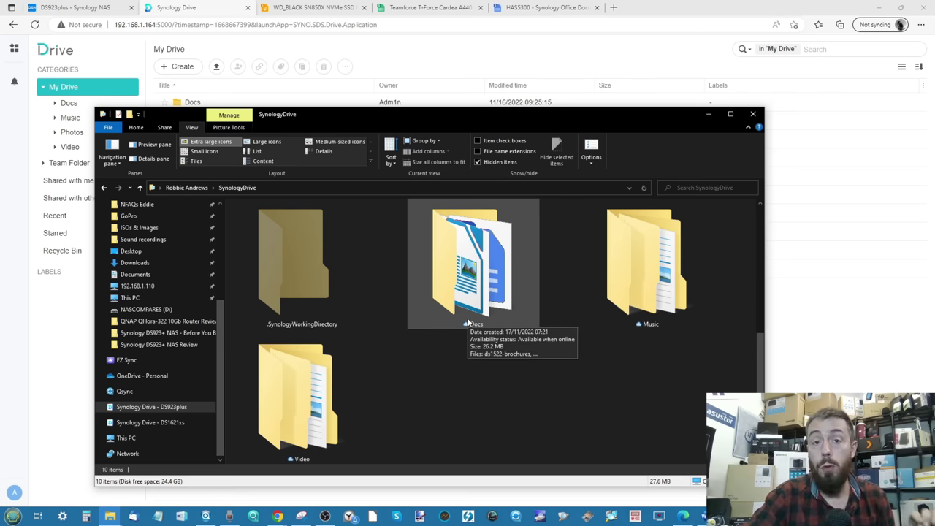
scroll(468, 322, up, 3)
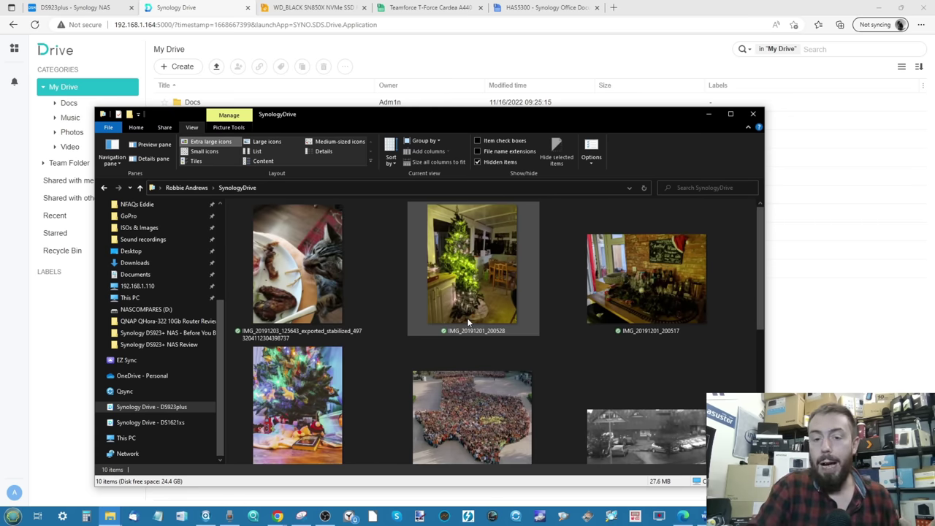
scroll(468, 322, down, 2)
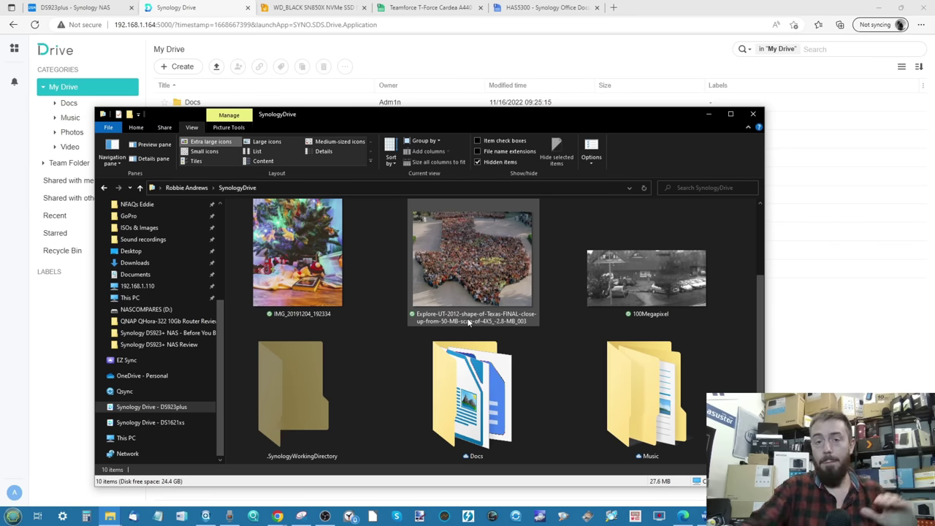
scroll(539, 358, down, 1)
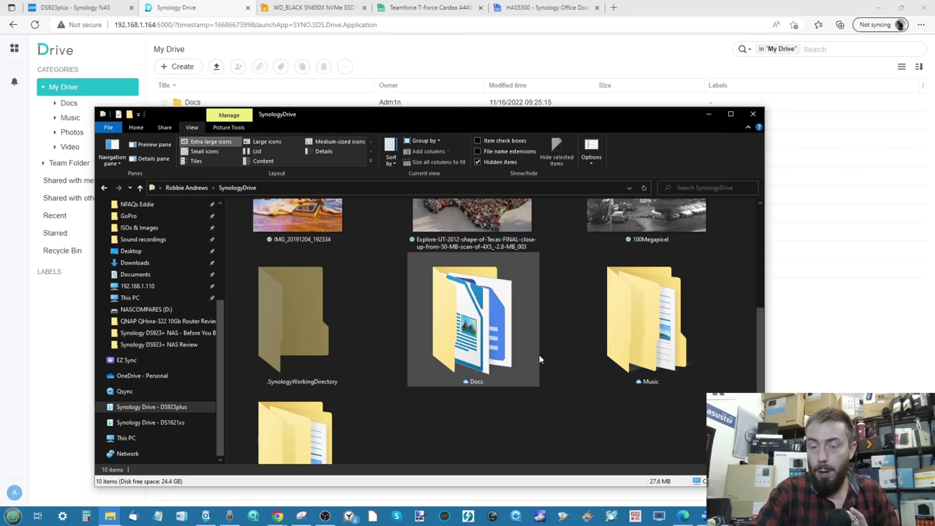
scroll(487, 326, up, 1)
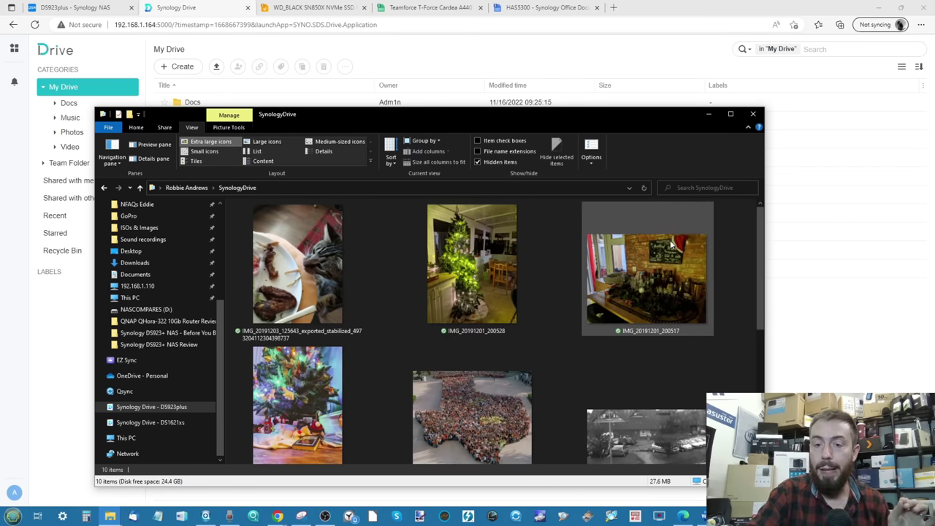
double_click(657, 281)
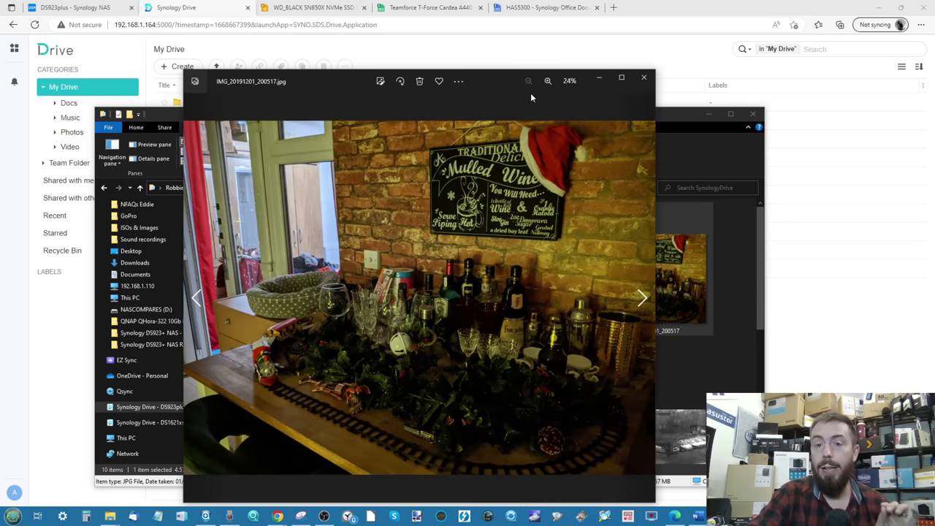
click(620, 77)
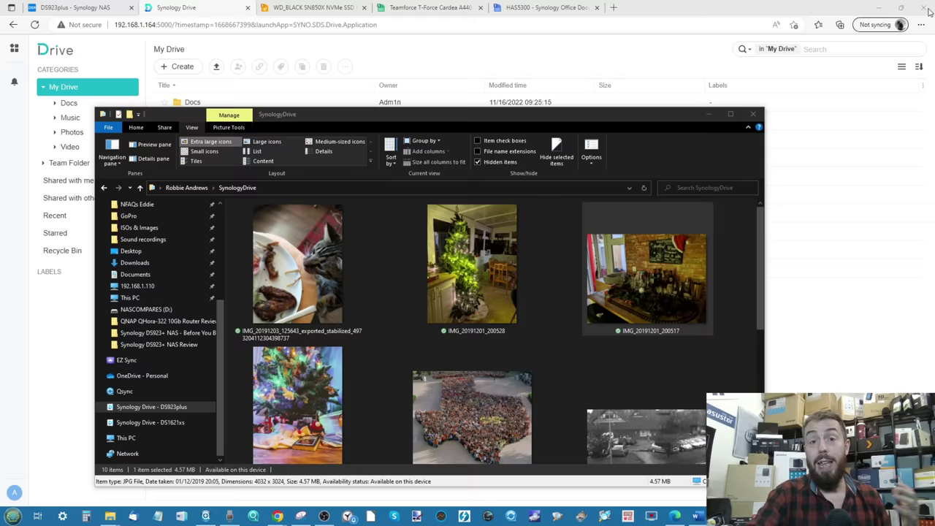
click(922, 7)
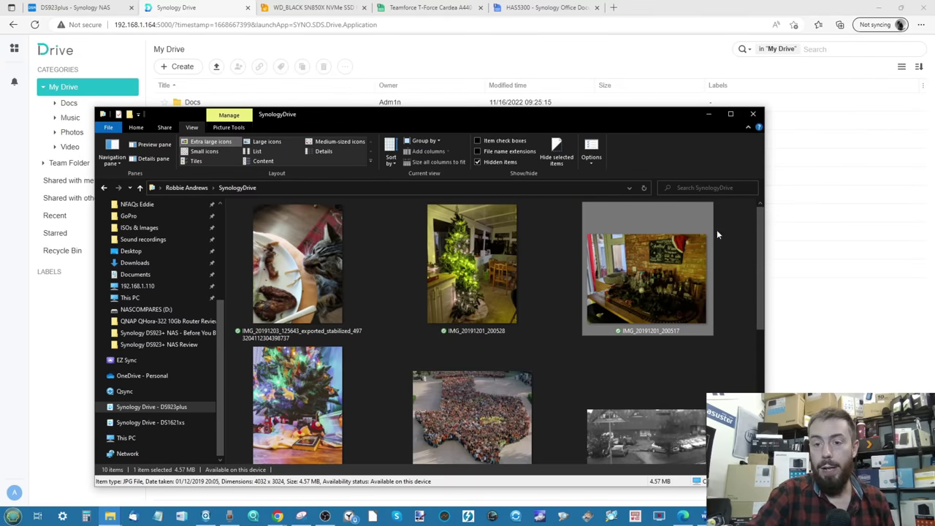
right_click(664, 282)
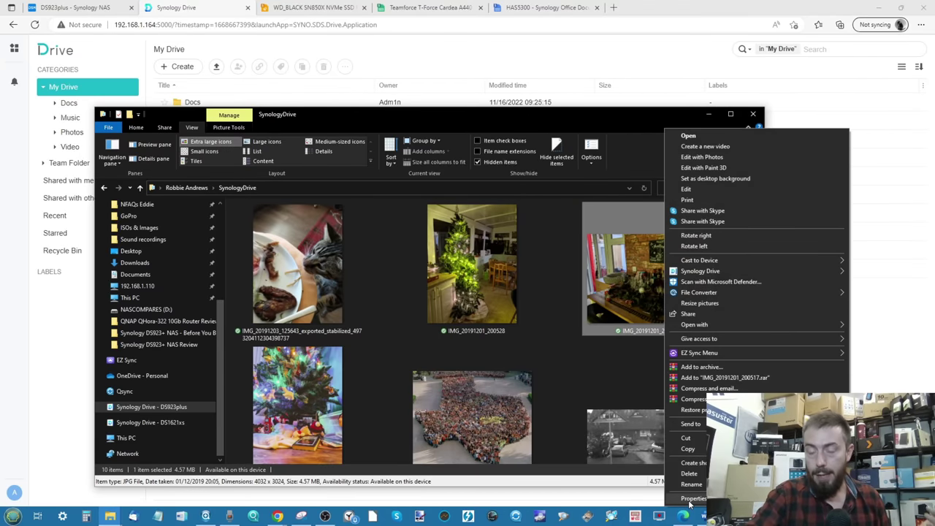
click(691, 499)
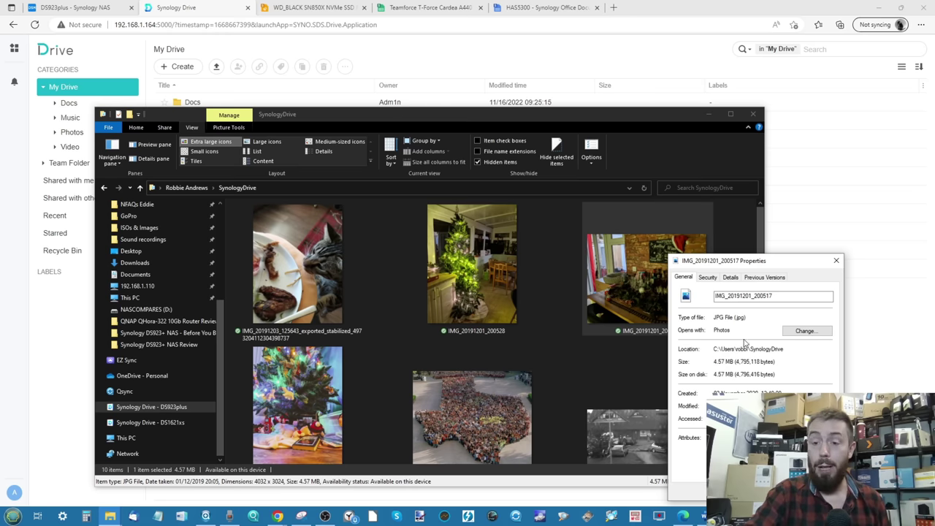
click(836, 261)
scroll(532, 246, down, 3)
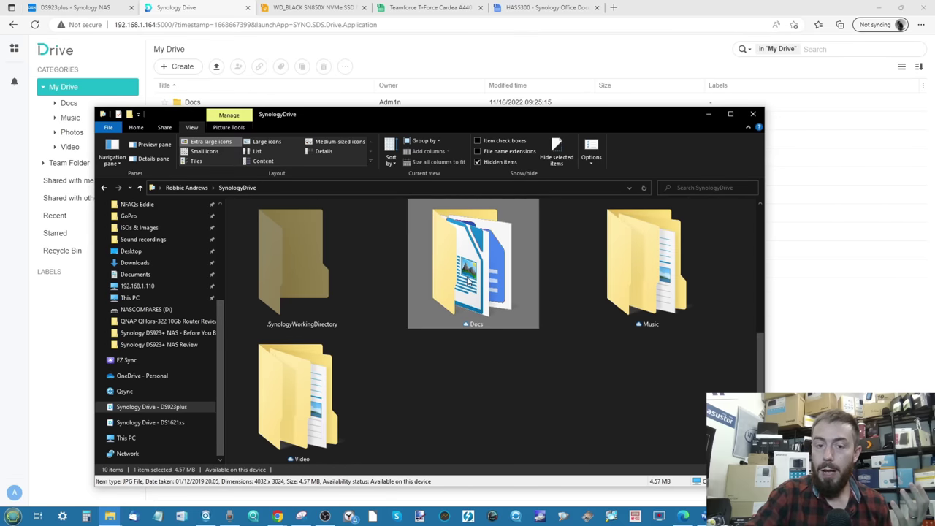
Open the Docs folder and widen the Name column to show full filenames.
double_click(468, 281)
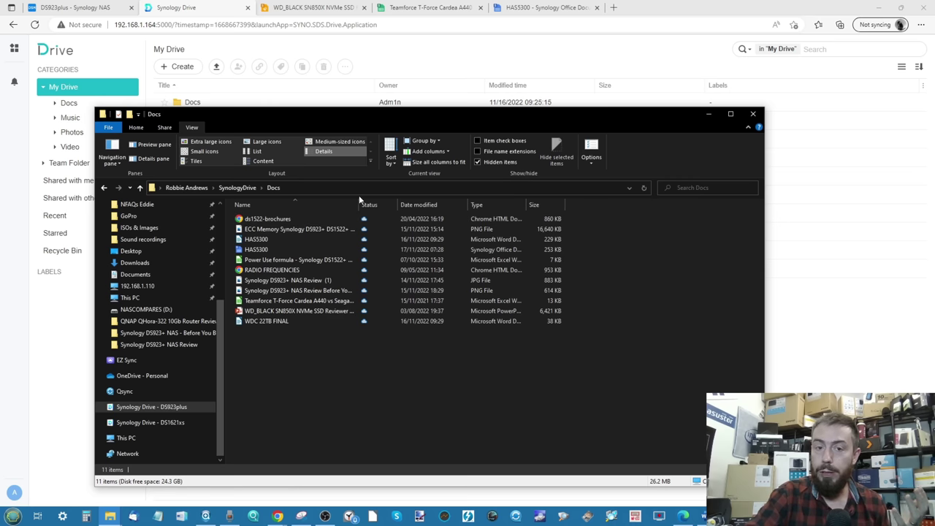
drag(358, 202, 428, 199)
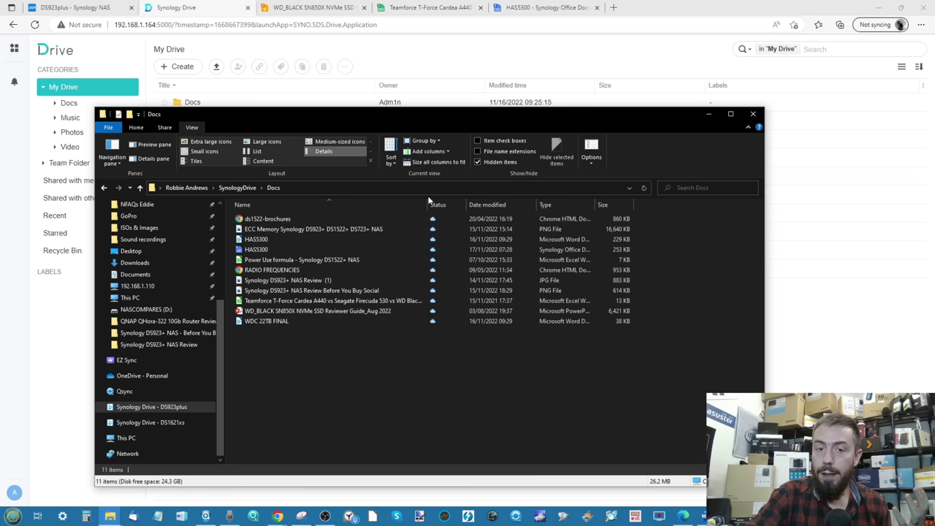
ctrl+scroll(438, 226, up, 5)
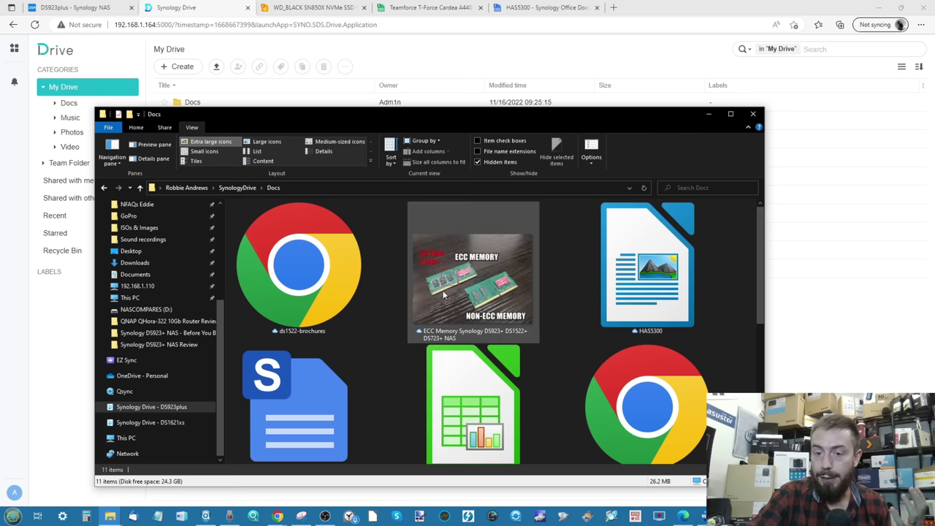
Check HAS5300's Properties, then open it in Writer to download it locally and close it.
right_click(635, 327)
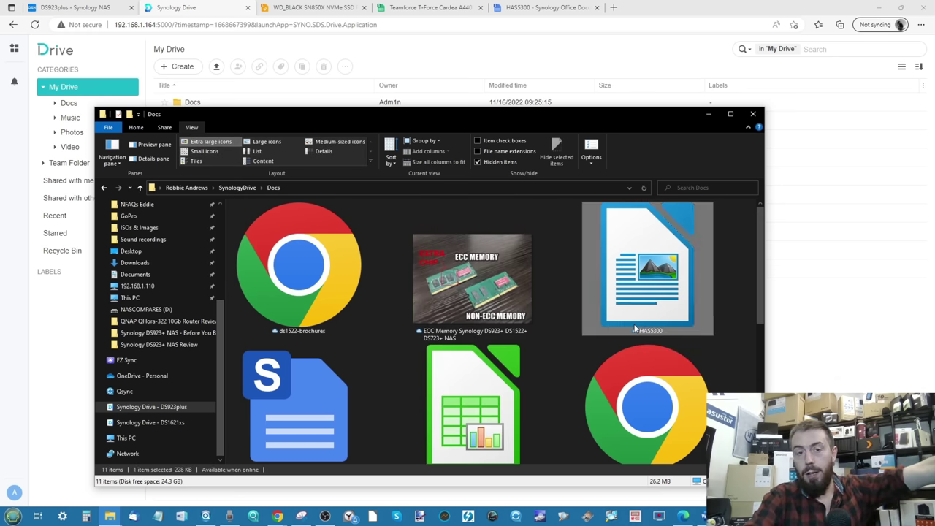
click(661, 317)
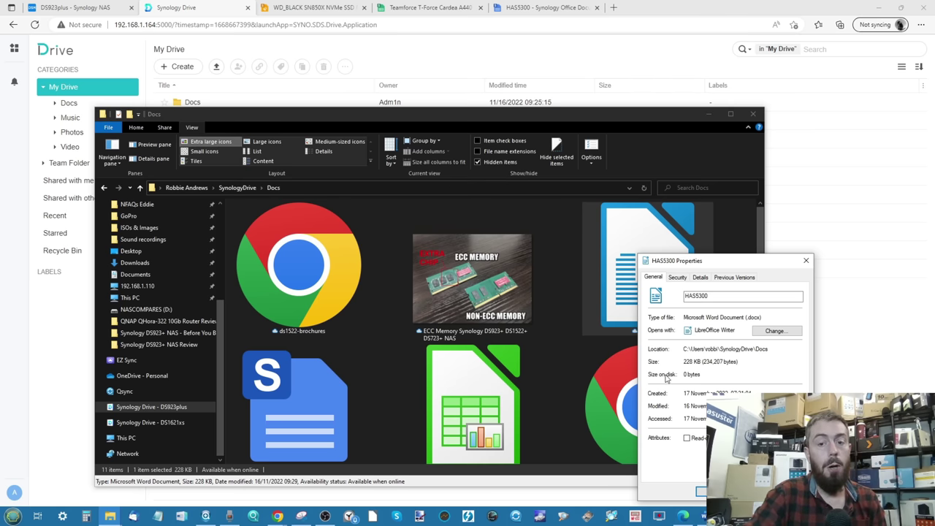
click(805, 260)
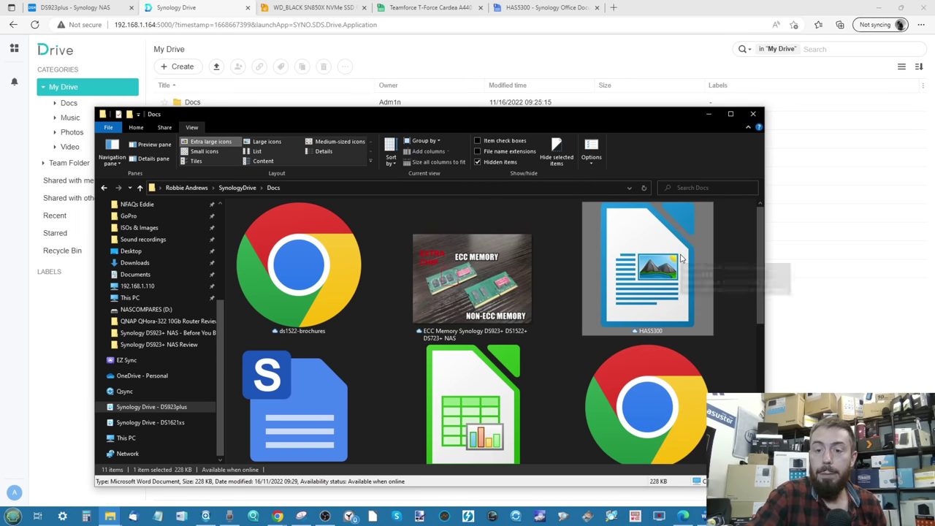
double_click(679, 259)
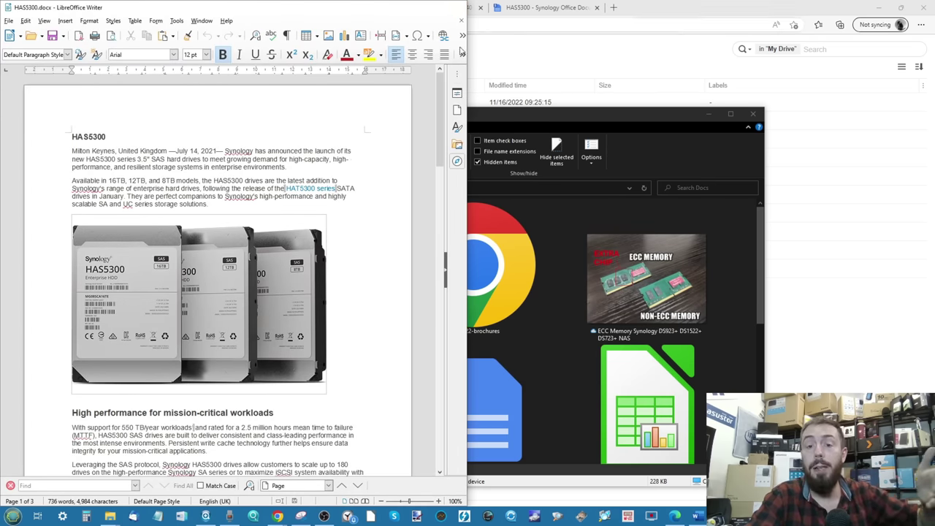
click(454, 8)
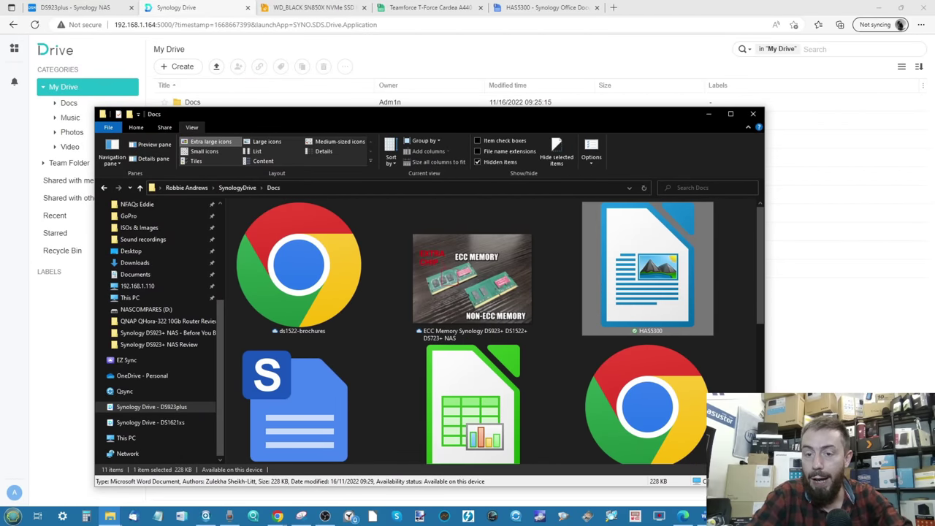
right_click(640, 319)
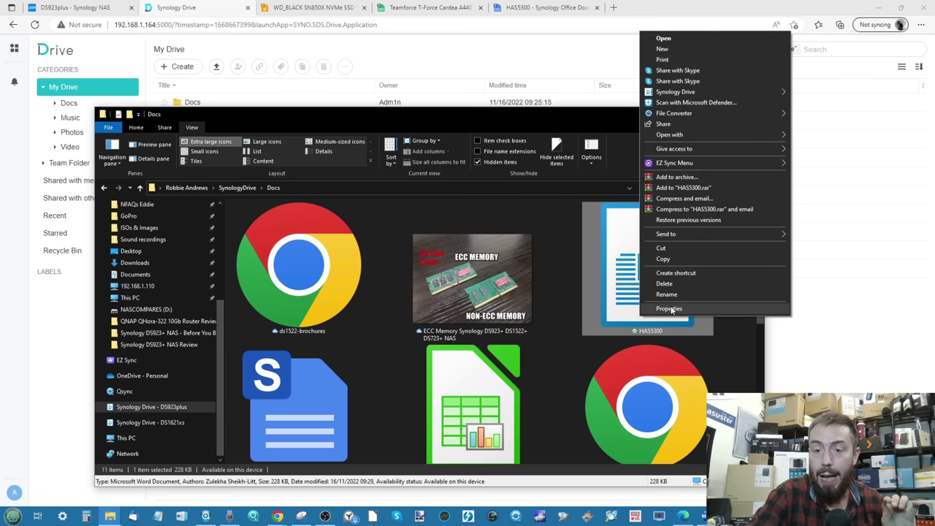
click(669, 308)
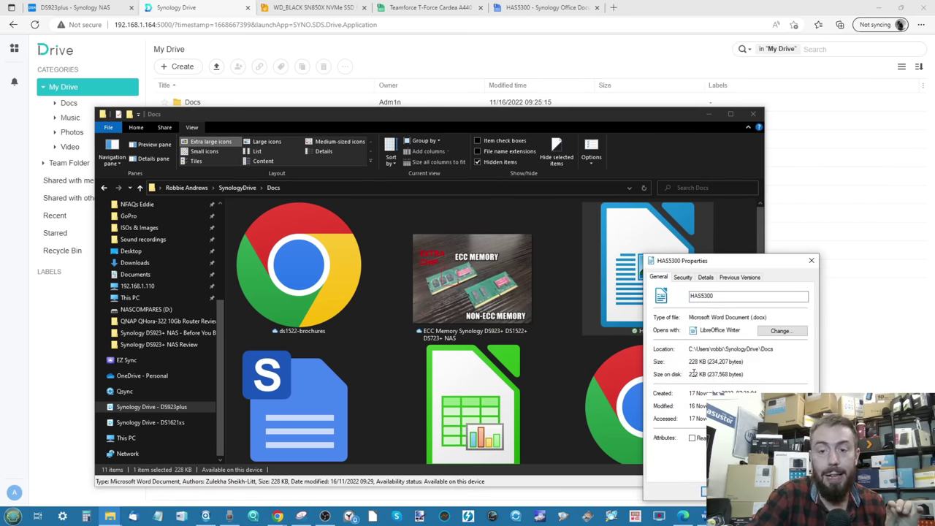
click(811, 260)
right_click(683, 265)
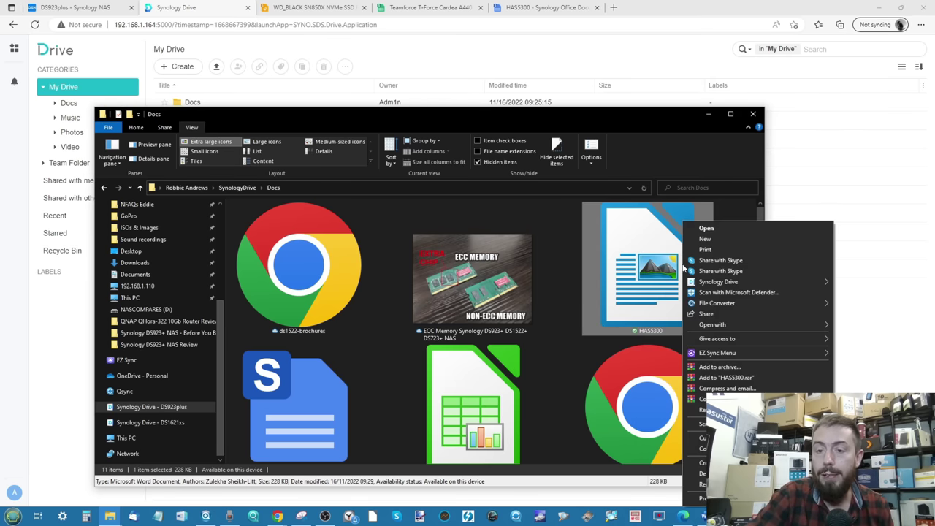
mouse_move(685, 281)
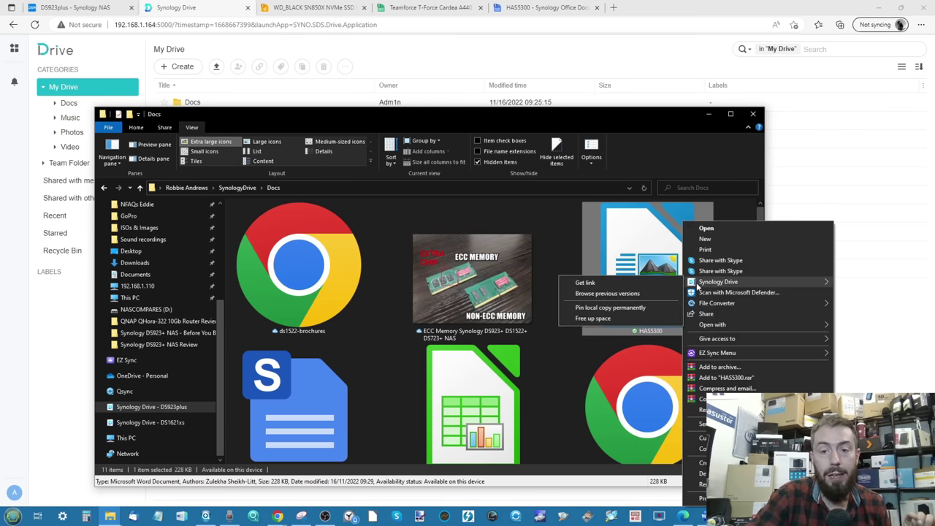
click(644, 282)
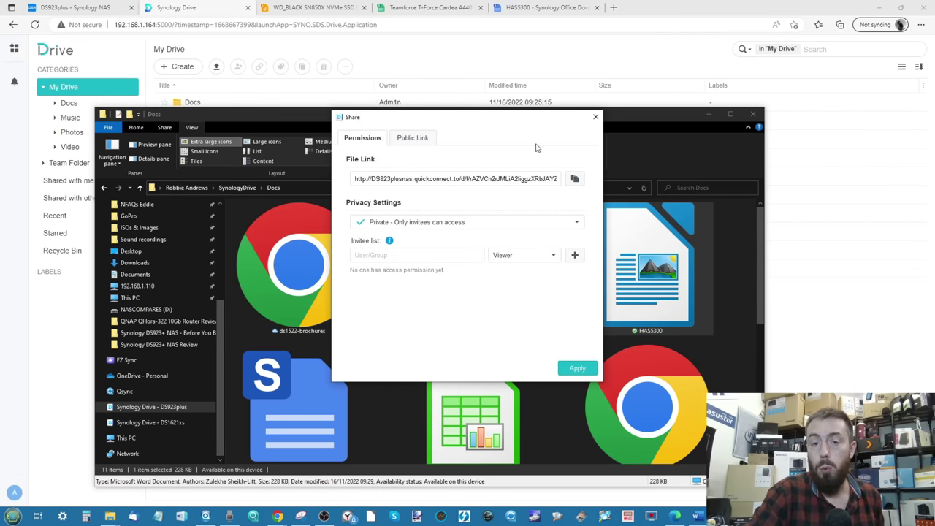
click(595, 118)
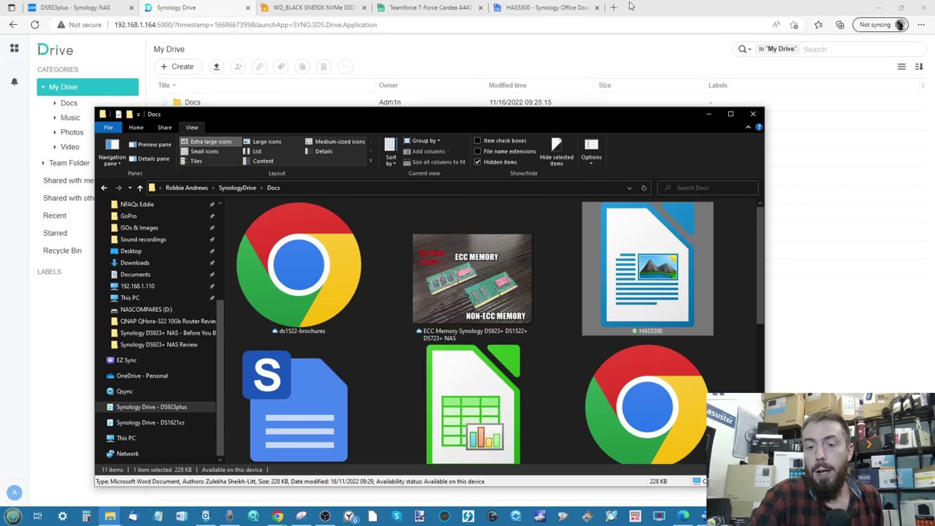
Set HAS5300 to be kept permanently on this device.
right_click(644, 219)
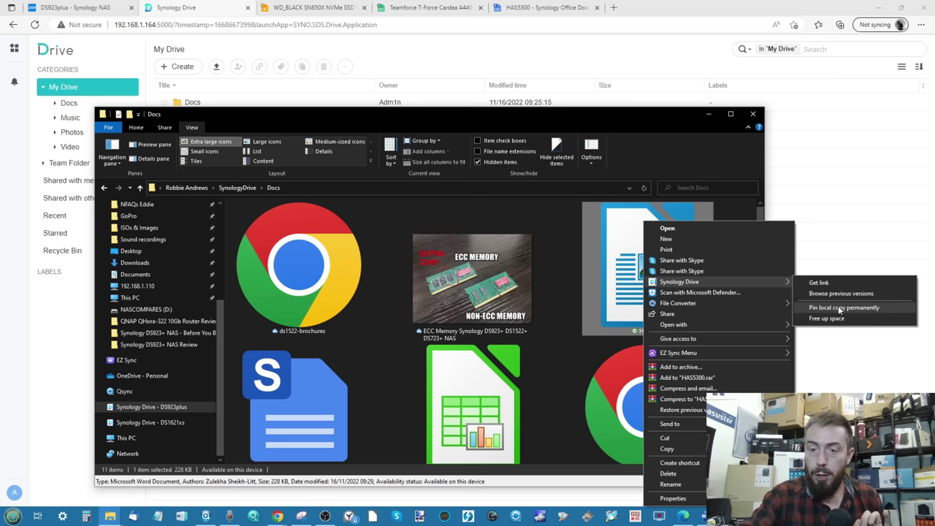
click(838, 308)
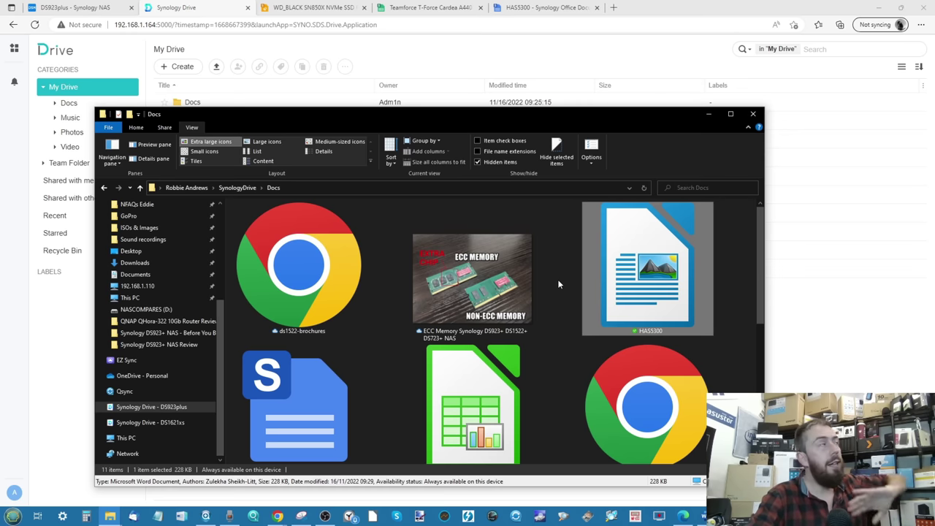
scroll(435, 266, down, 2)
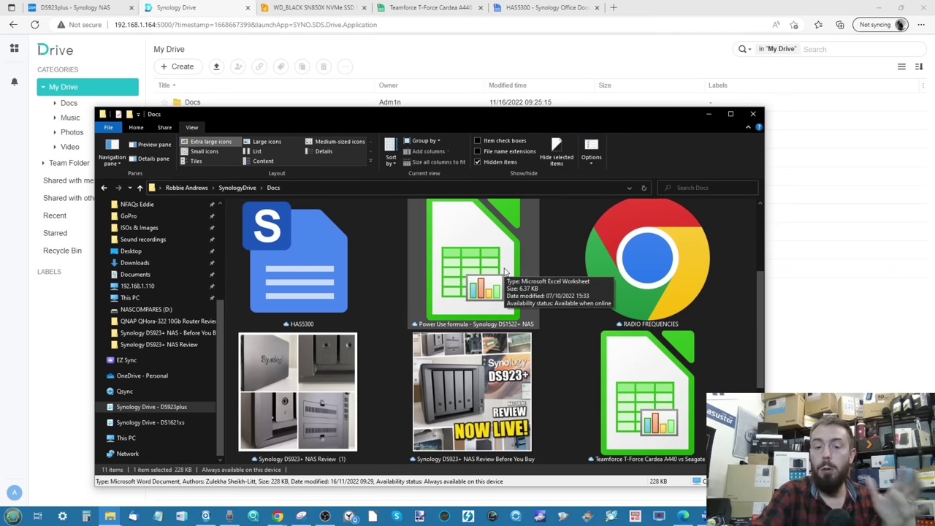
scroll(503, 271, down, 3)
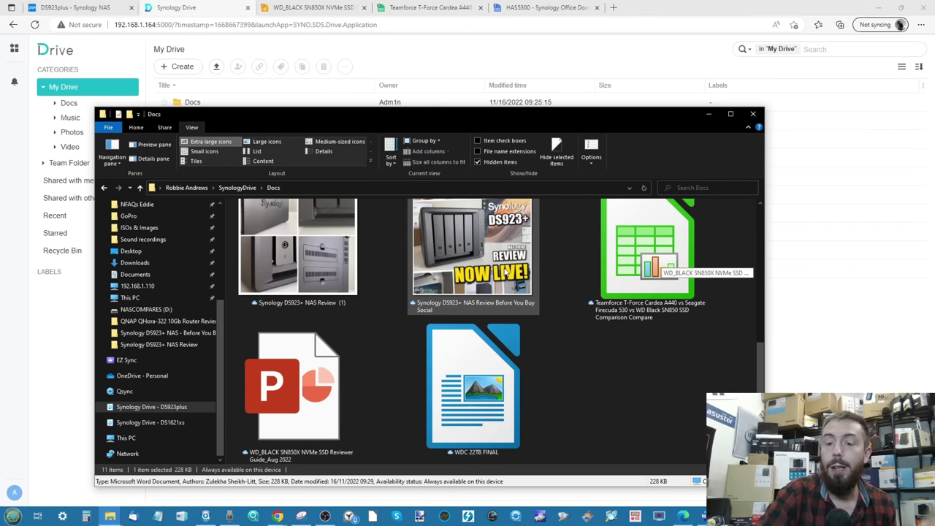
scroll(504, 271, up, 5)
Free up the local space used by HAS5300 via the Synology Drive menu.
right_click(693, 259)
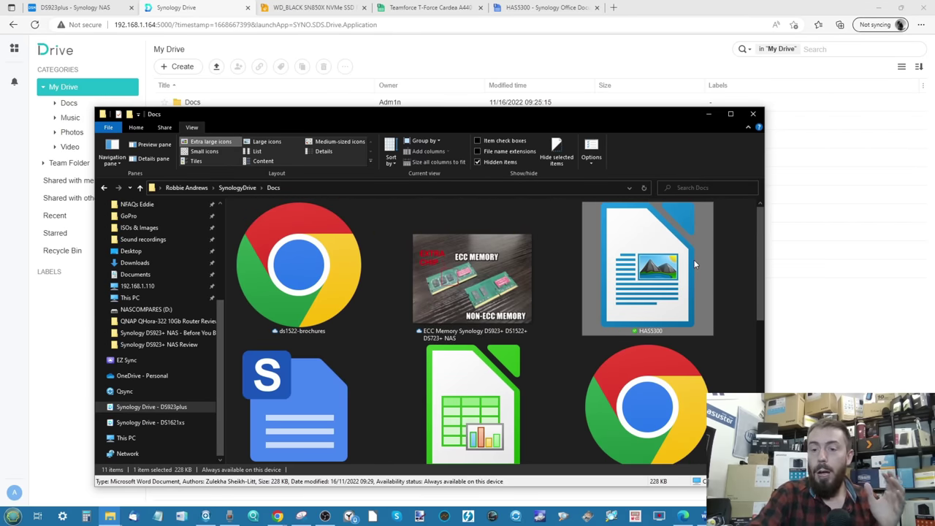
mouse_move(734, 305)
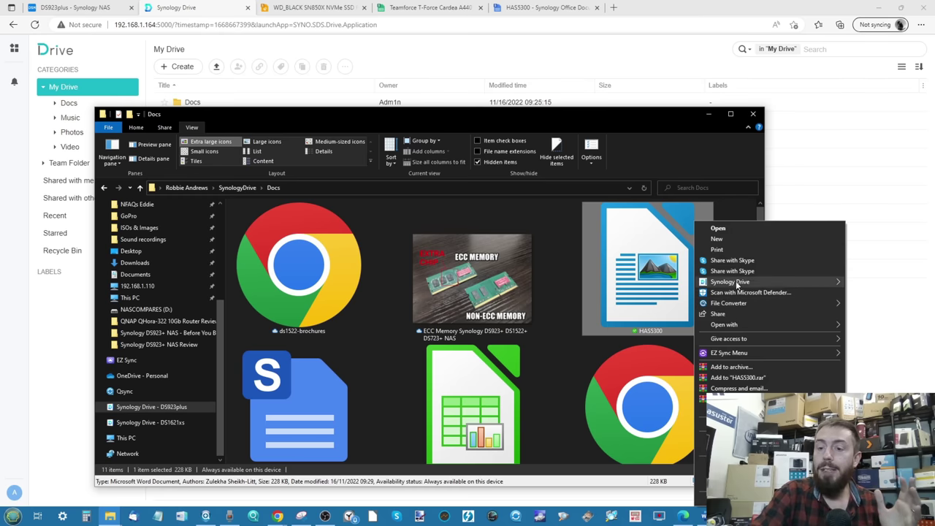
mouse_move(737, 286)
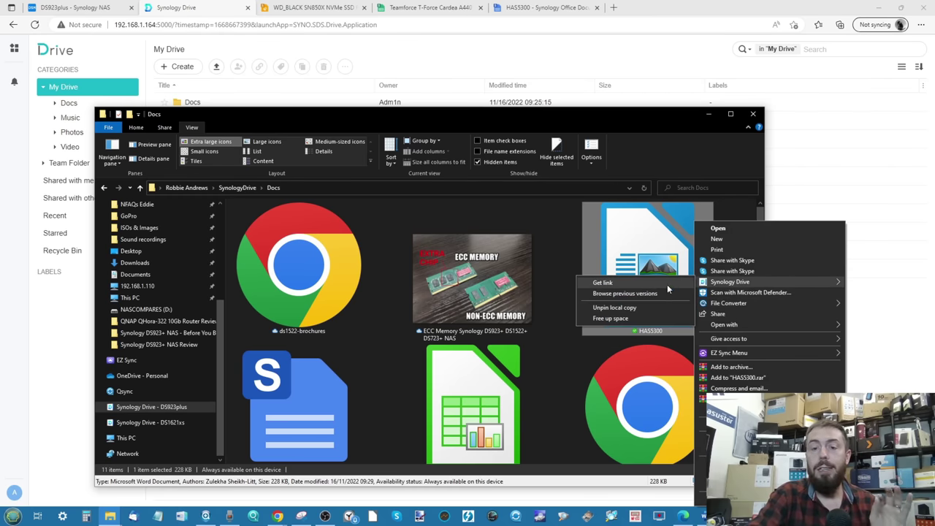
click(623, 318)
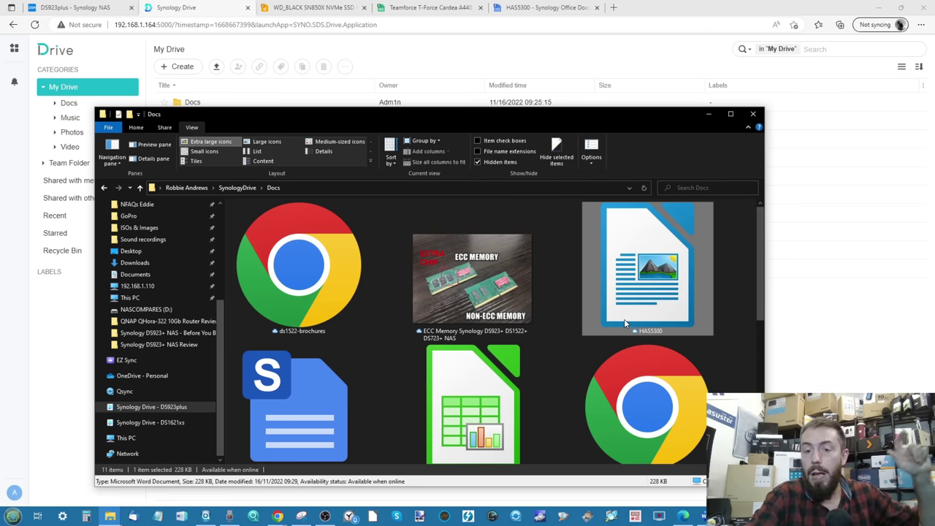
Confirm in Properties that HAS5300 uses 0 bytes on disk, then minimize the Docs window.
right_click(665, 275)
key(Escape)
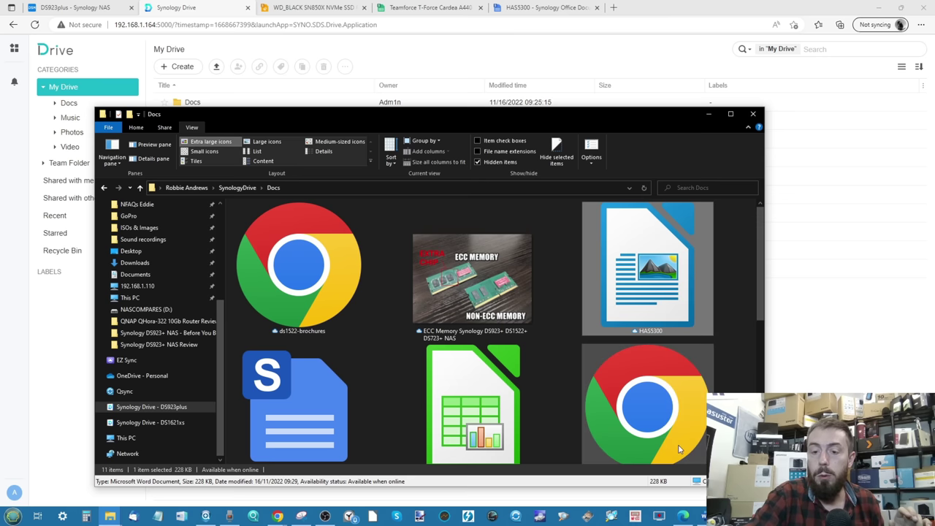
right_click(671, 322)
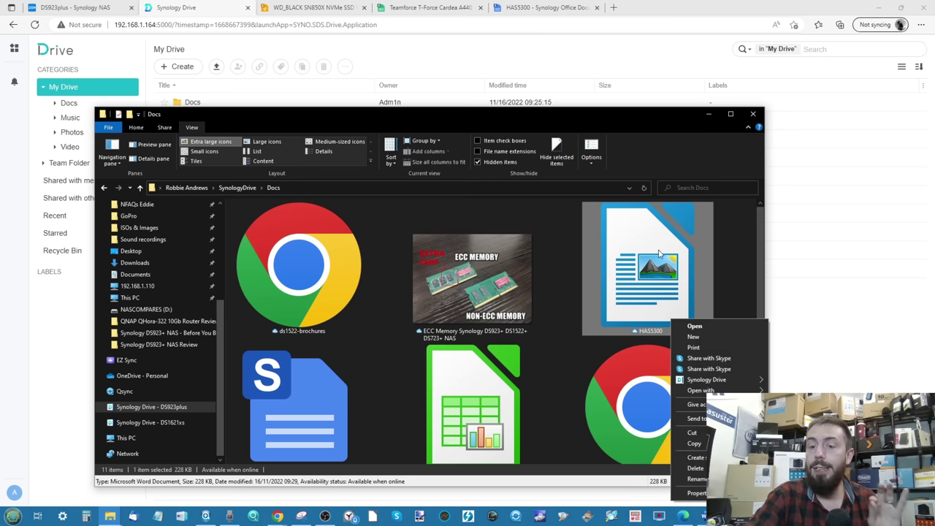
click(697, 494)
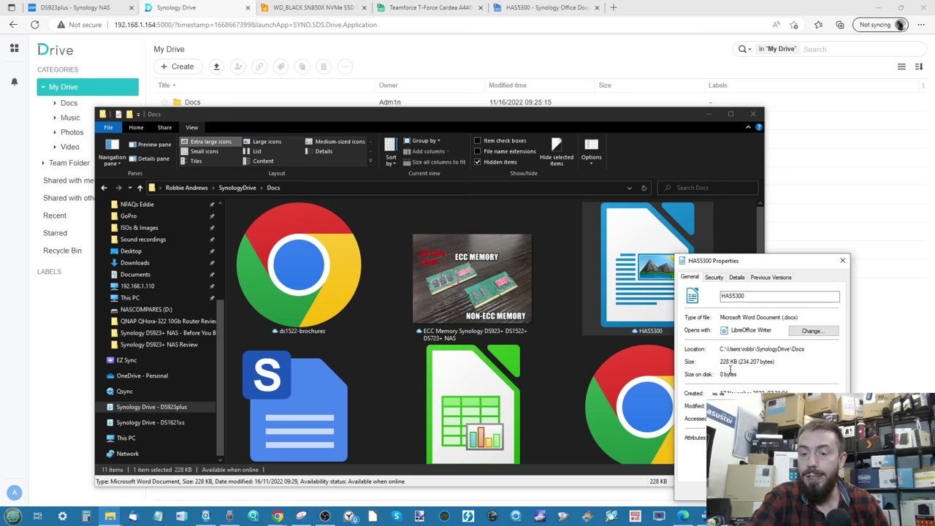
click(842, 260)
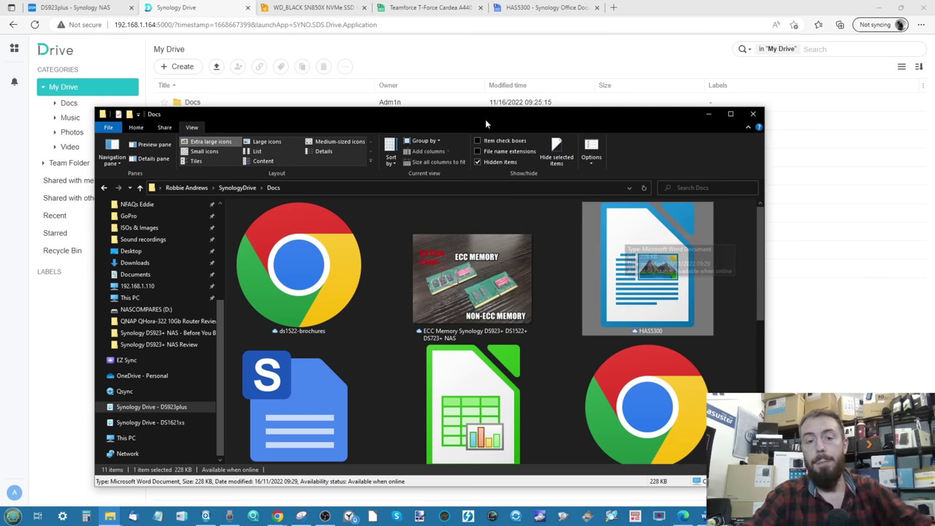
drag(430, 112, 450, 91)
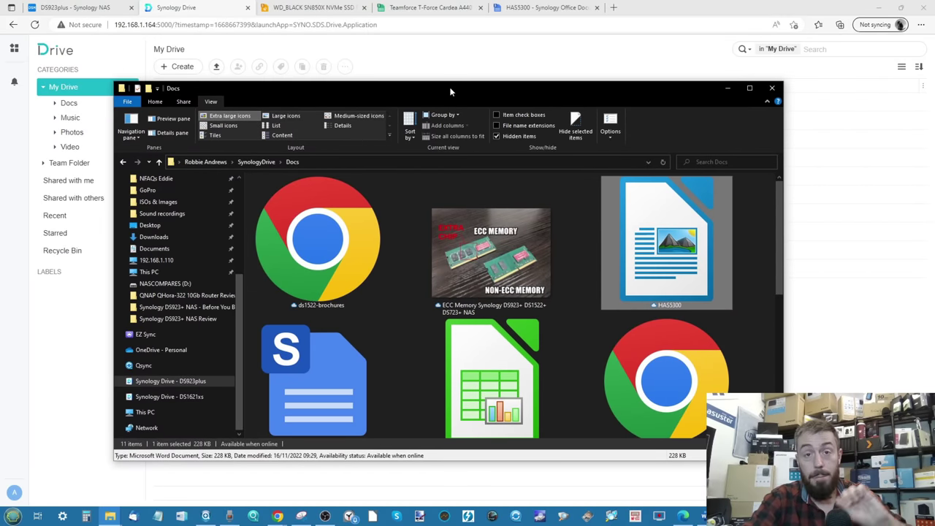
click(727, 88)
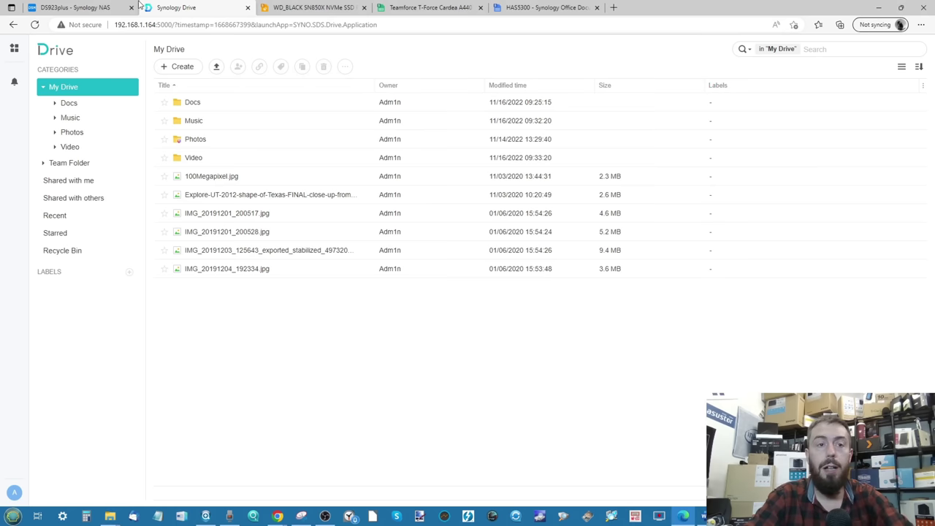
Review Drive Admin Console's Team Folder, Client List and Overview pages, then minimize it.
click(93, 8)
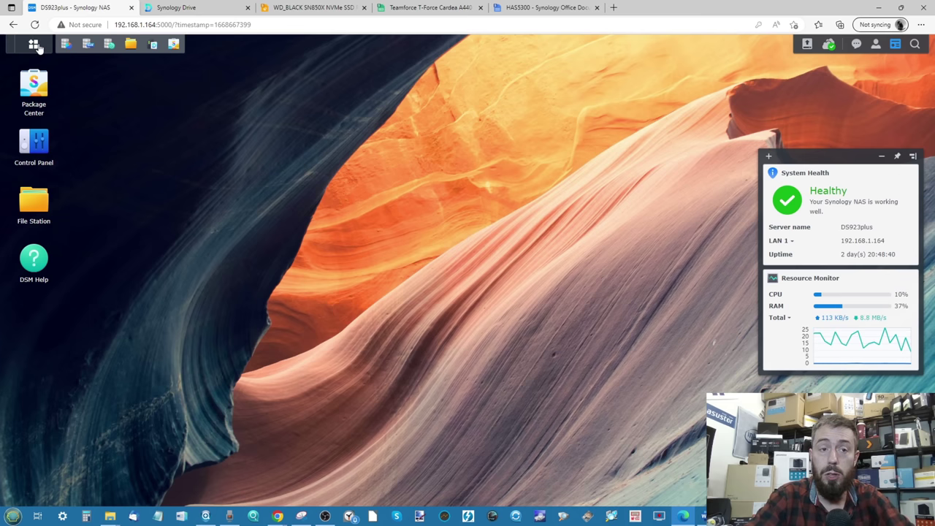
click(152, 43)
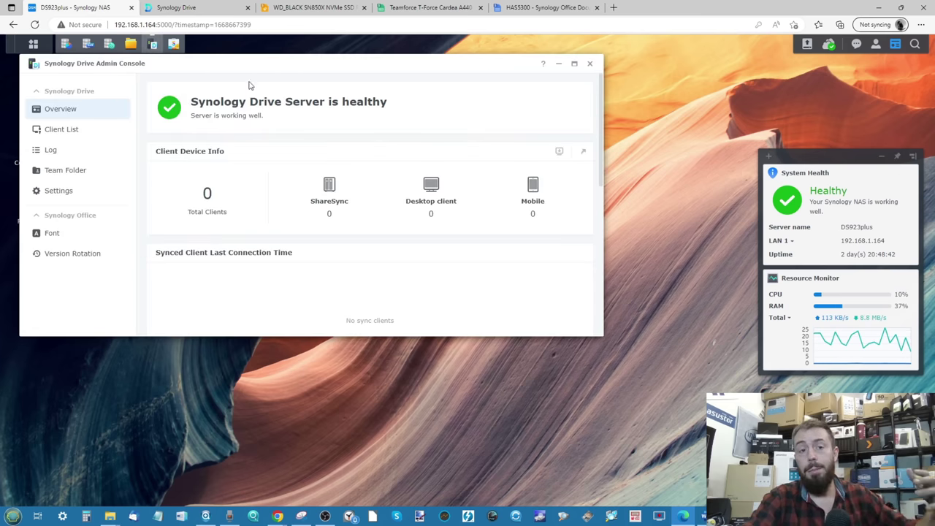
drag(269, 64, 427, 112)
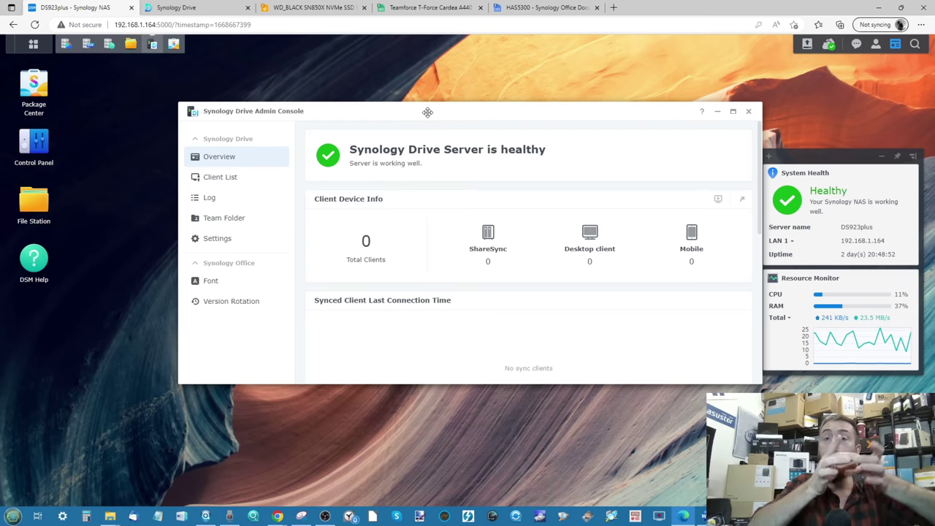
click(241, 223)
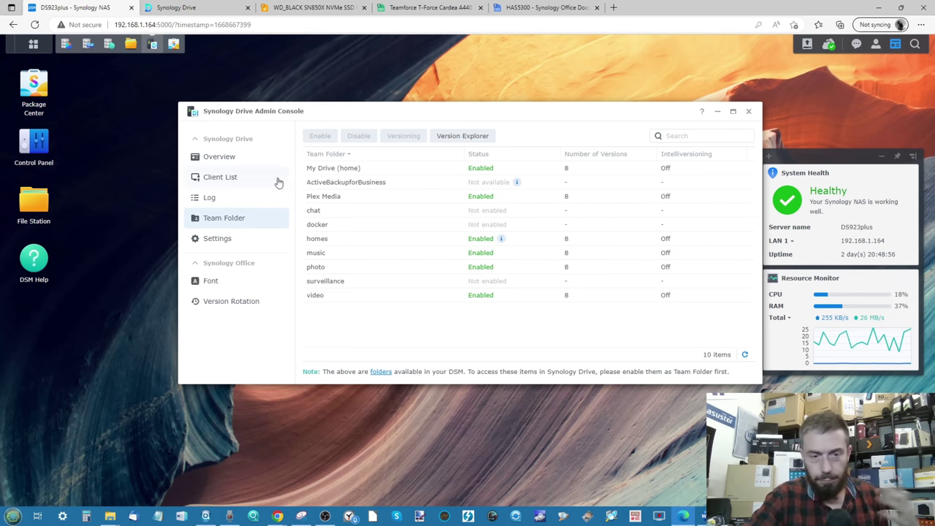
click(238, 180)
click(242, 159)
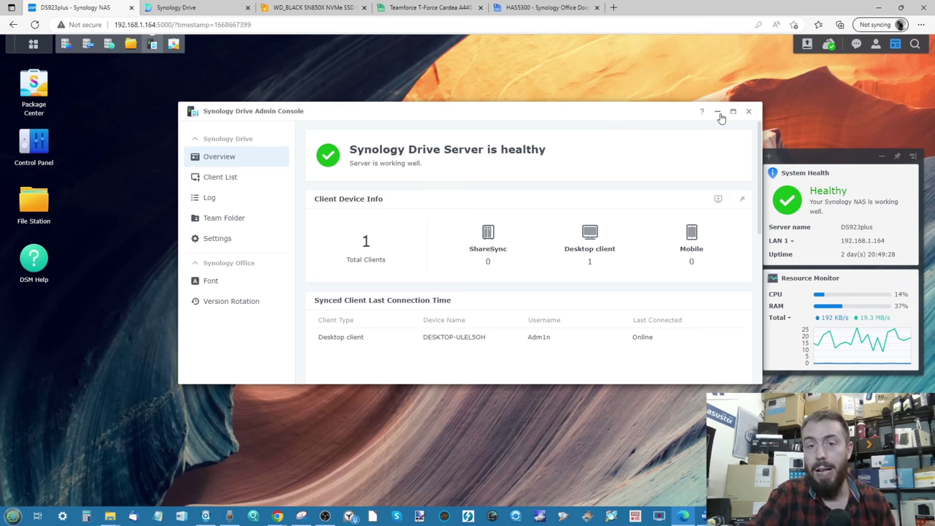
click(718, 113)
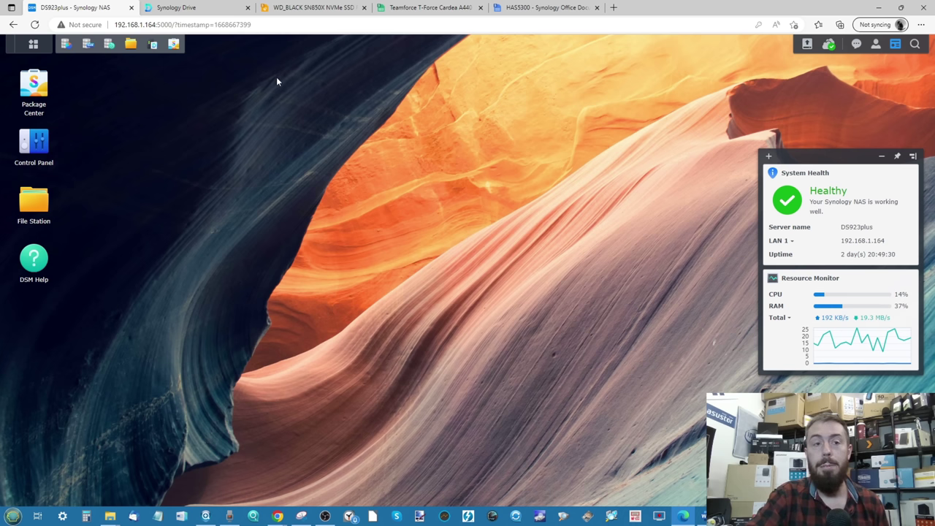
Close the WD_BLACK, Teamforce and HAS5300 Synology Office browser tabs.
right_click(215, 6)
click(186, 103)
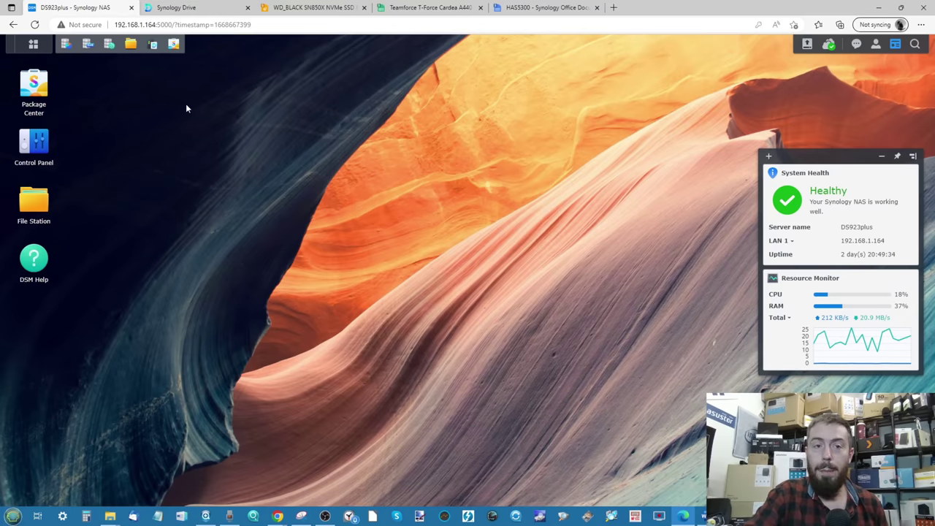
click(363, 8)
click(364, 8)
click(363, 7)
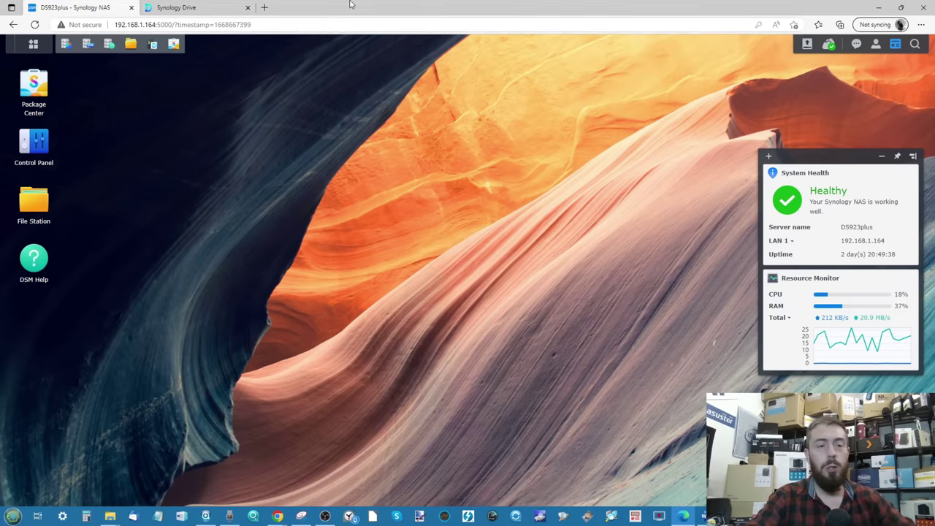
In File Station, create a sharing link for the home Photos folder.
click(130, 44)
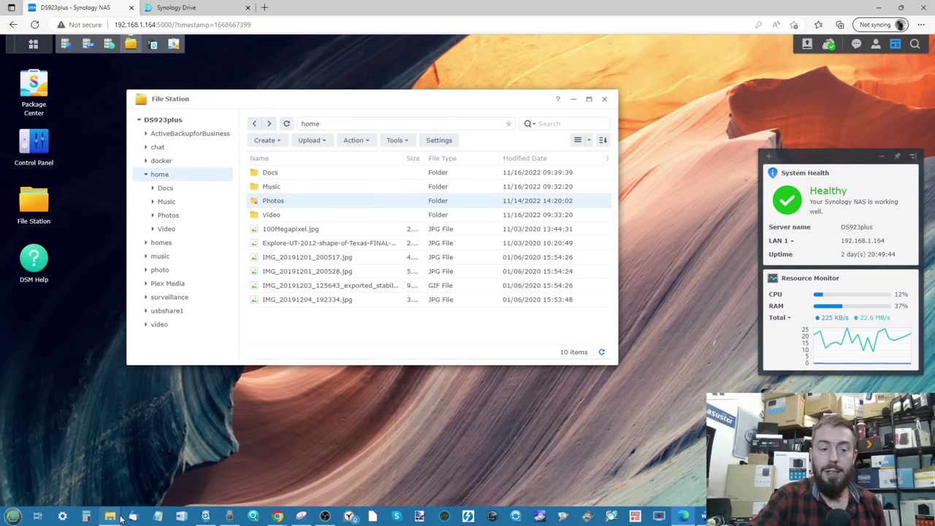
mouse_move(110, 515)
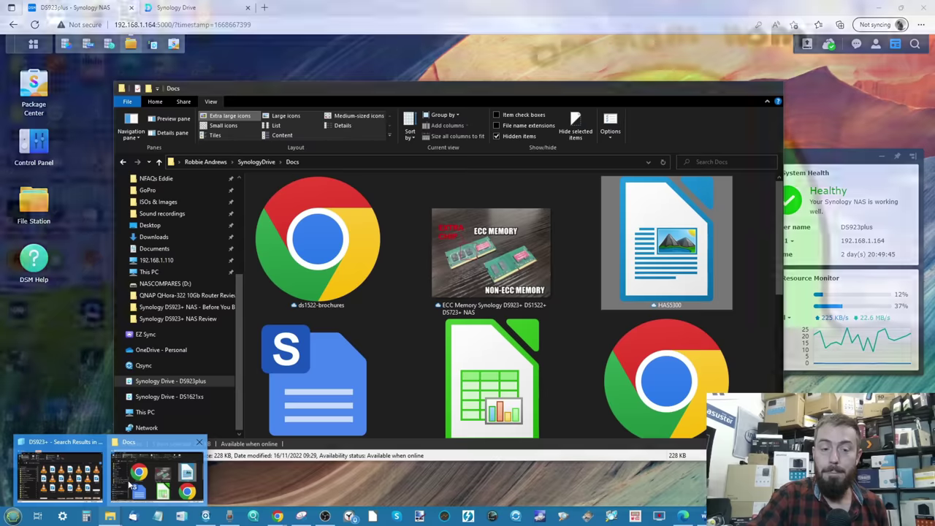
click(129, 485)
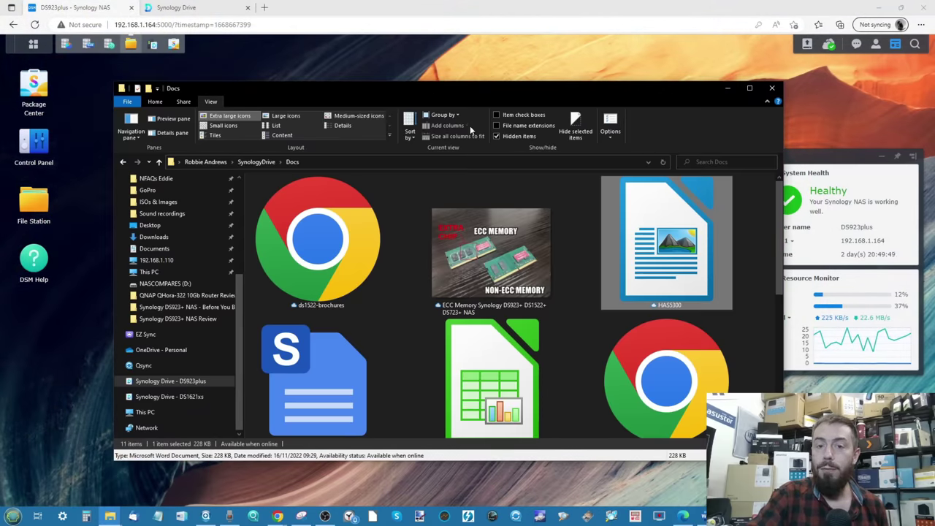
drag(495, 88, 622, 305)
click(428, 101)
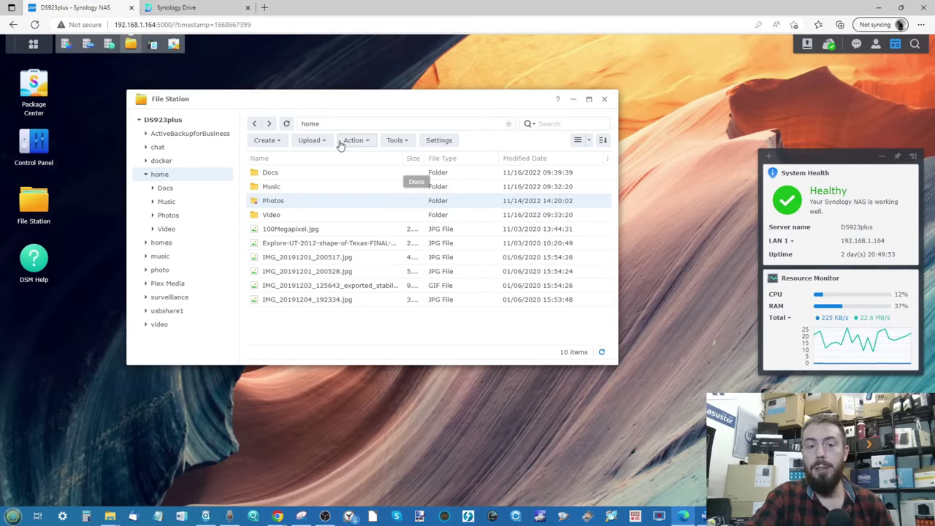
right_click(271, 205)
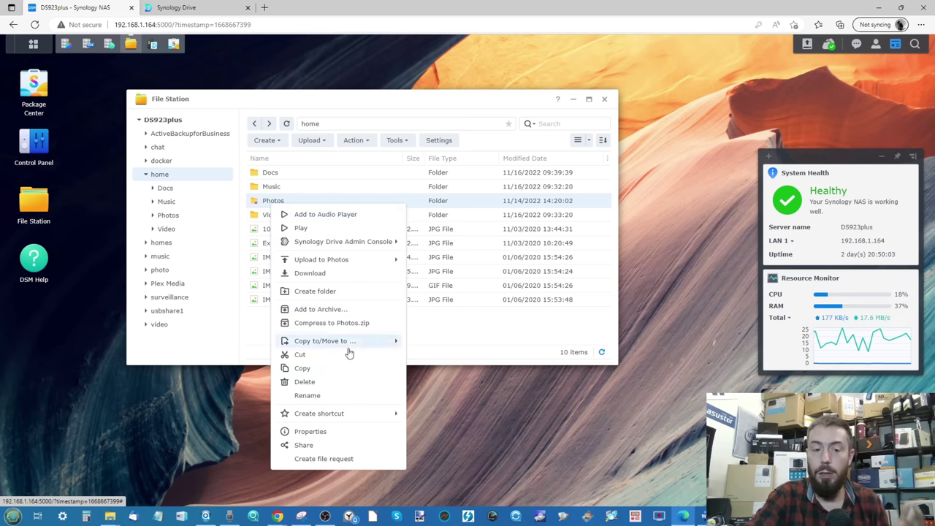
click(323, 447)
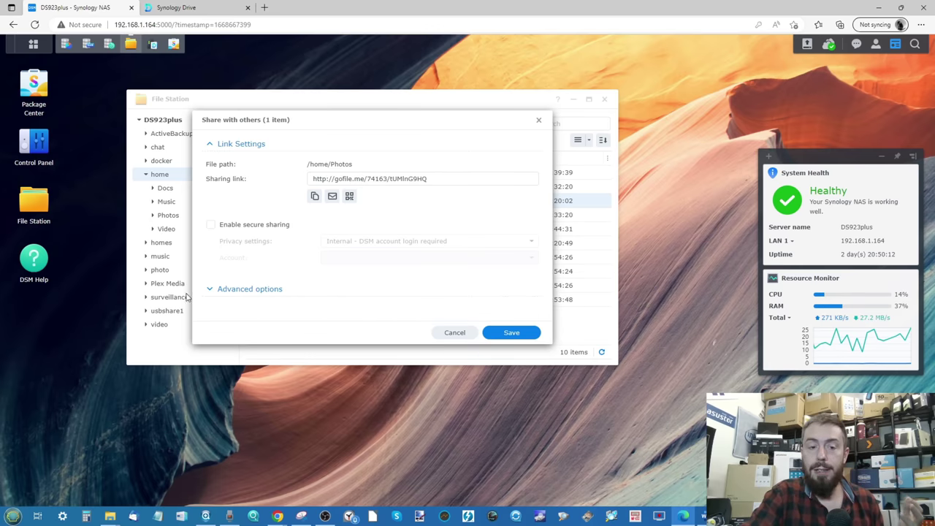
Review the Photos share's advanced options and the Synology Drive page, then close the dialog unsaved.
click(250, 290)
scroll(252, 293, down, 2)
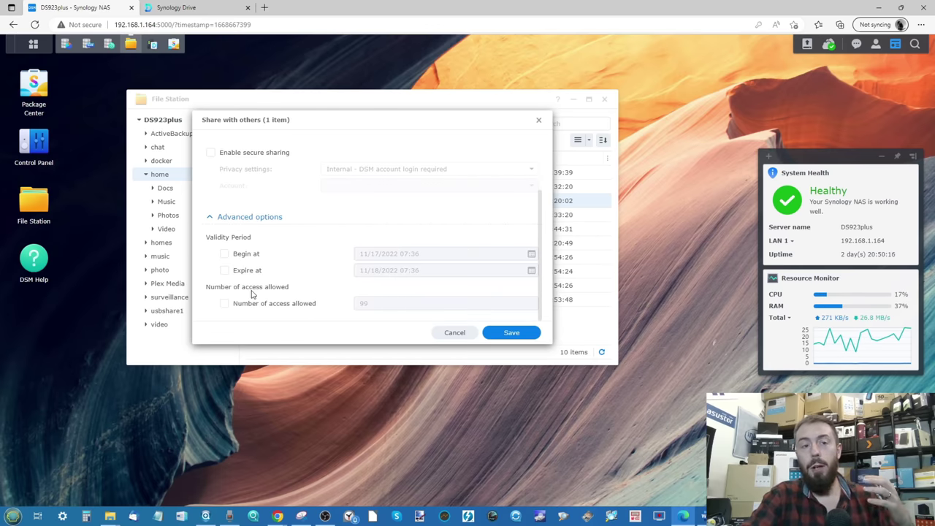
click(181, 7)
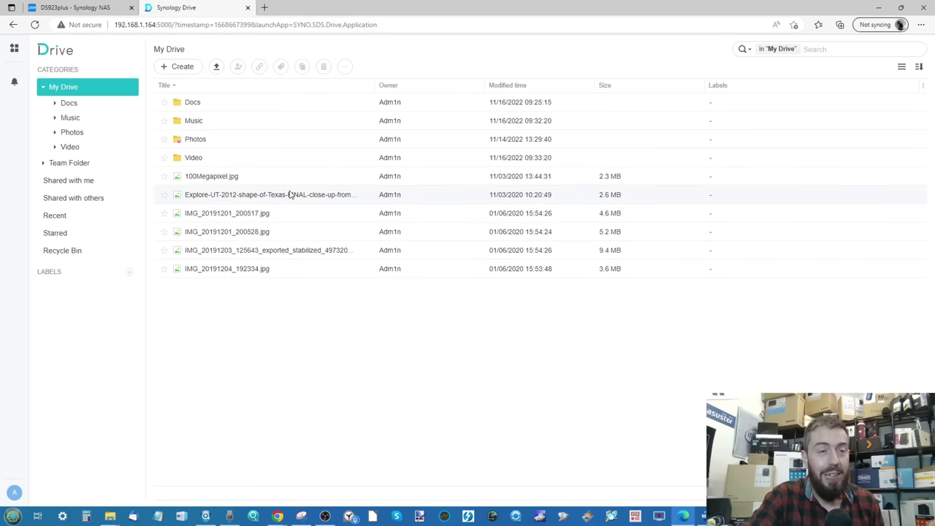
click(73, 8)
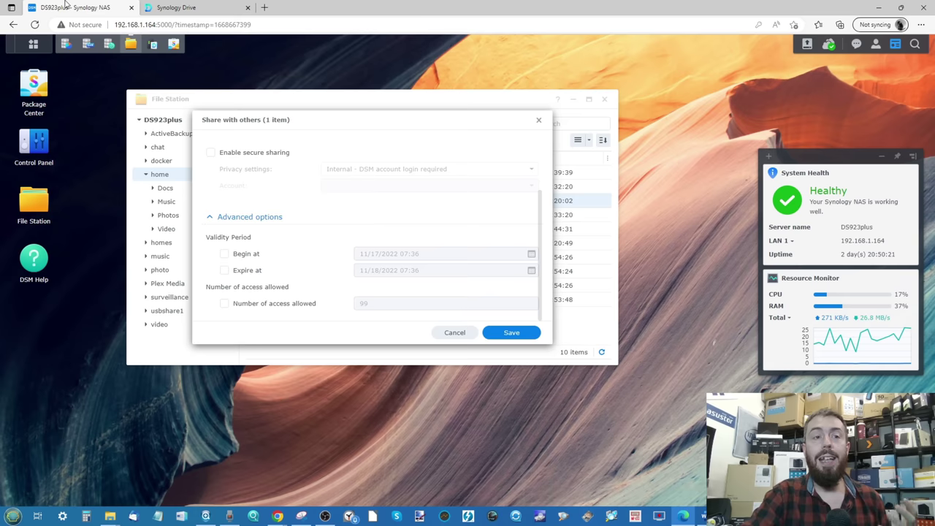
click(539, 121)
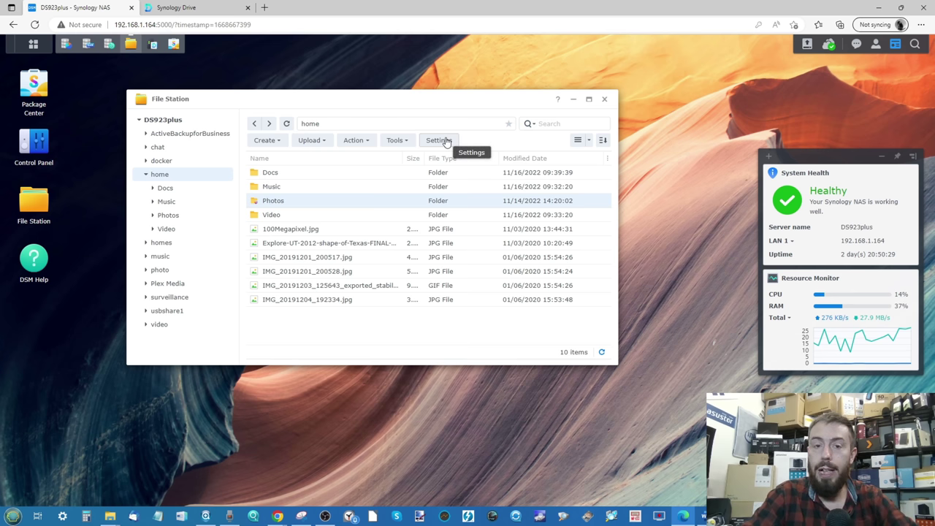
Start a new shared folder named share-test on Volume 1 and advance past basic information.
click(272, 145)
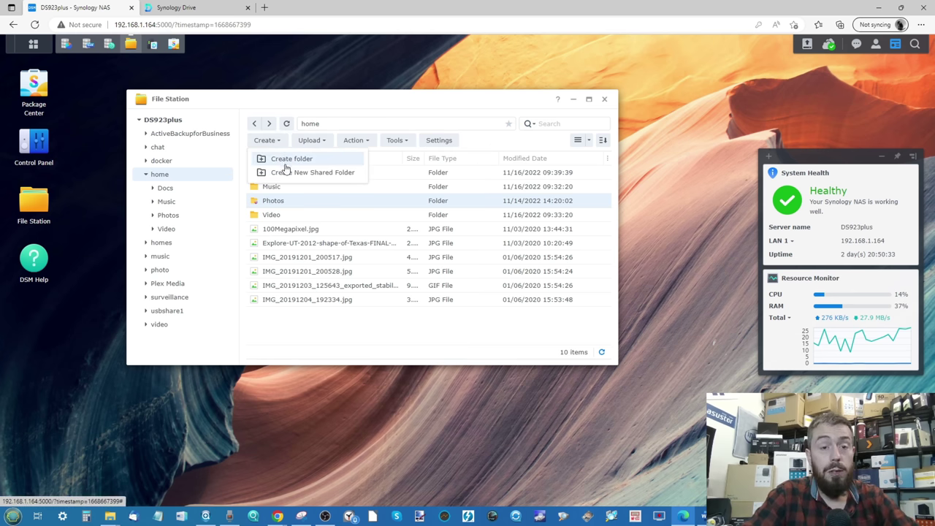
click(307, 172)
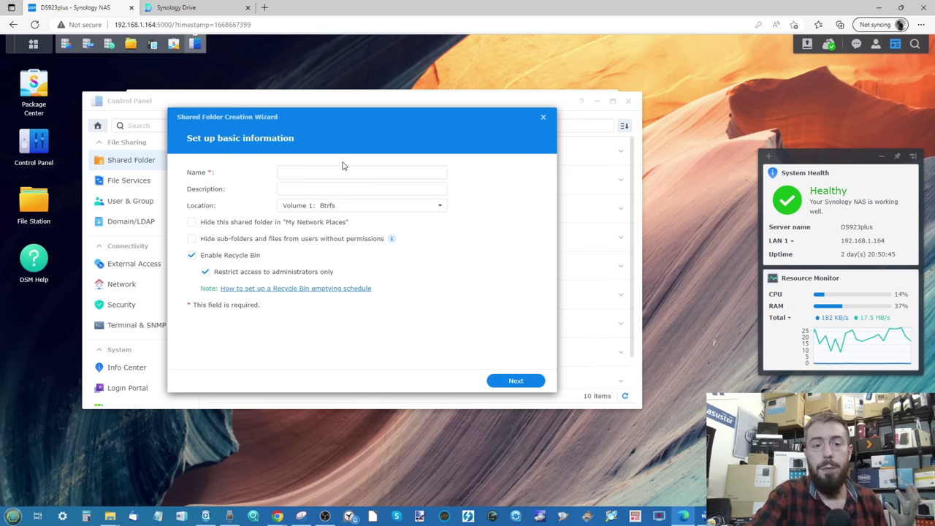
click(338, 211)
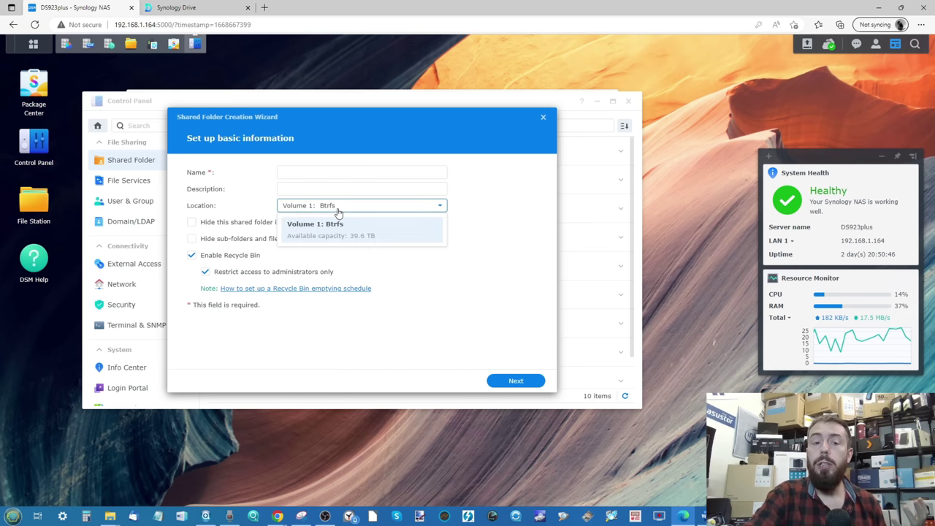
click(545, 222)
click(422, 175)
text(share-test)
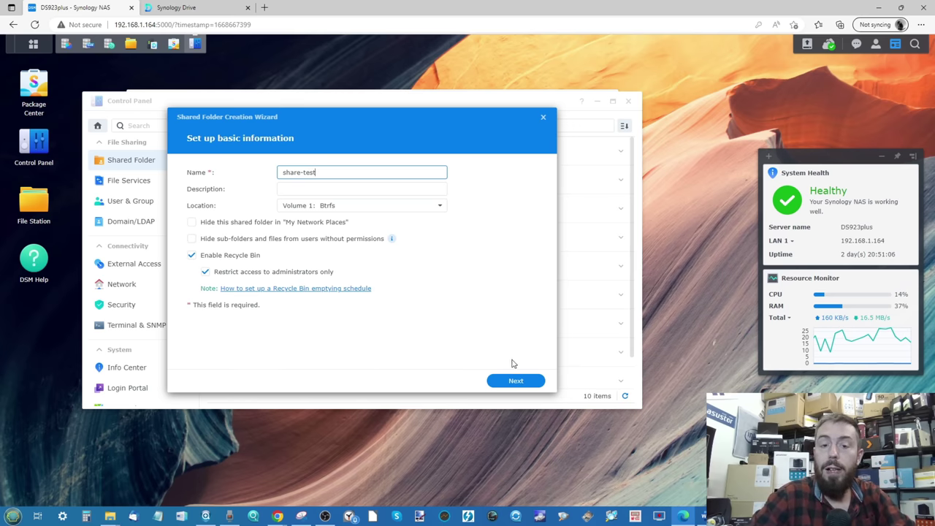
click(515, 387)
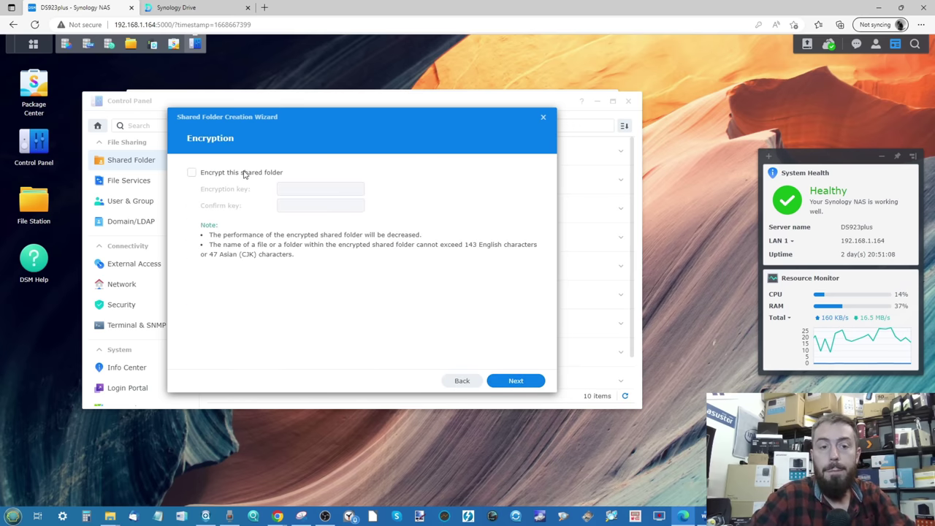
Leave share-test unencrypted with default advanced settings and confirm its creation.
click(245, 173)
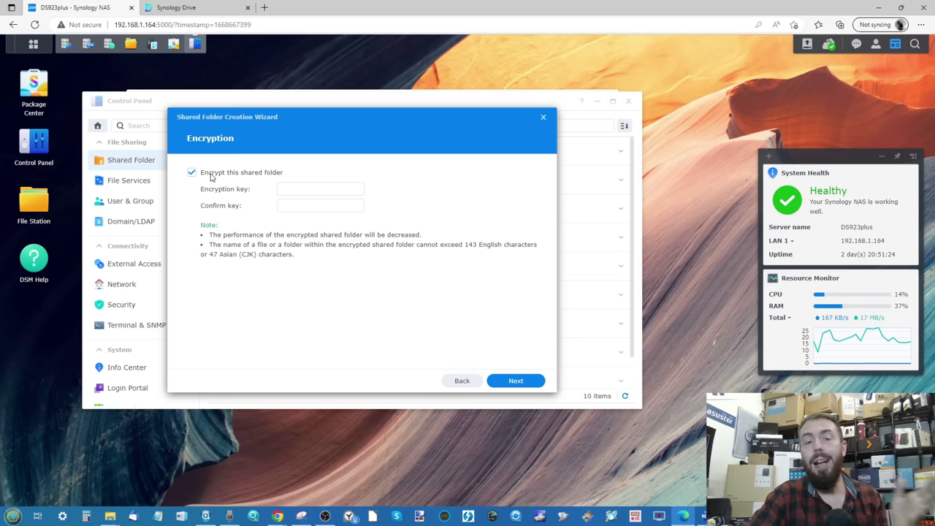
click(298, 188)
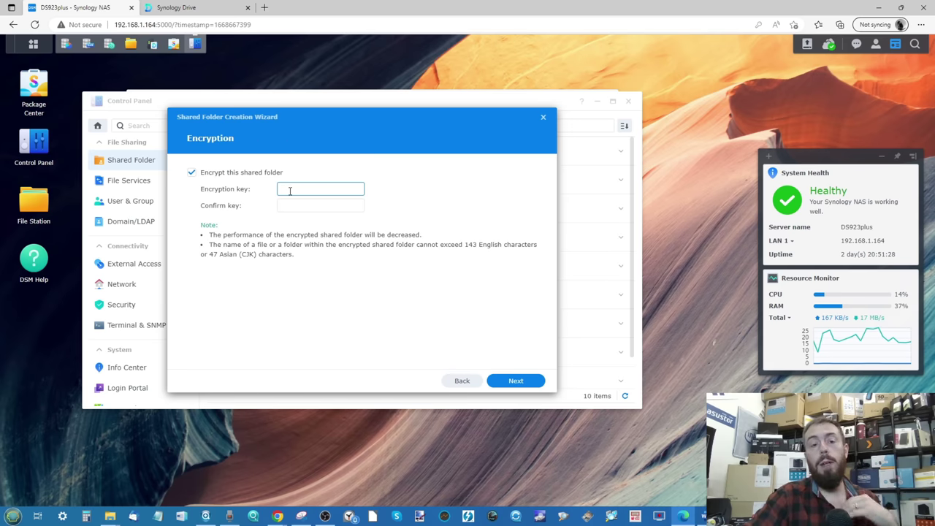
click(248, 173)
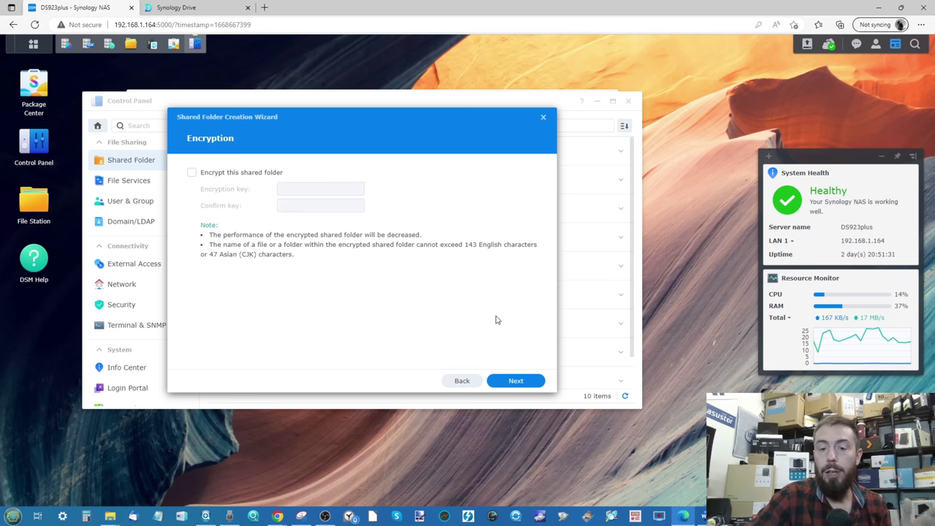
click(515, 381)
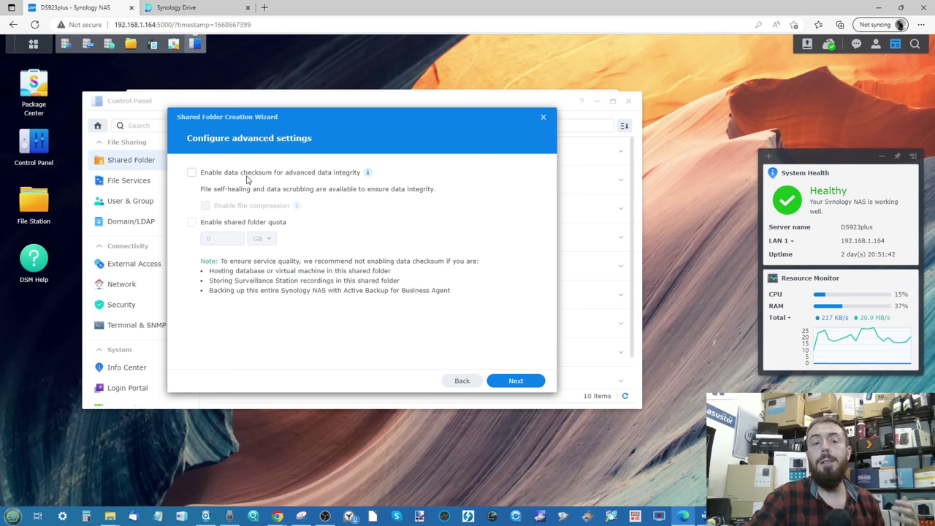
click(516, 381)
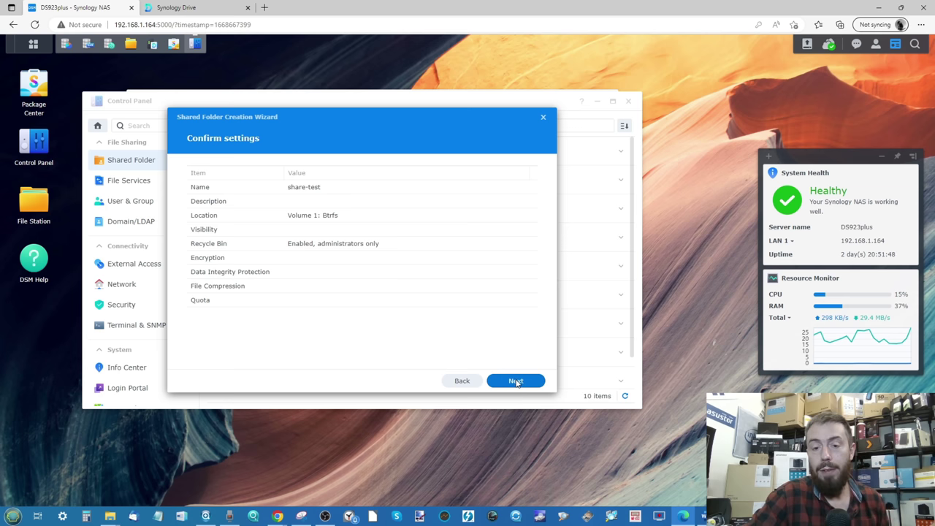
click(515, 381)
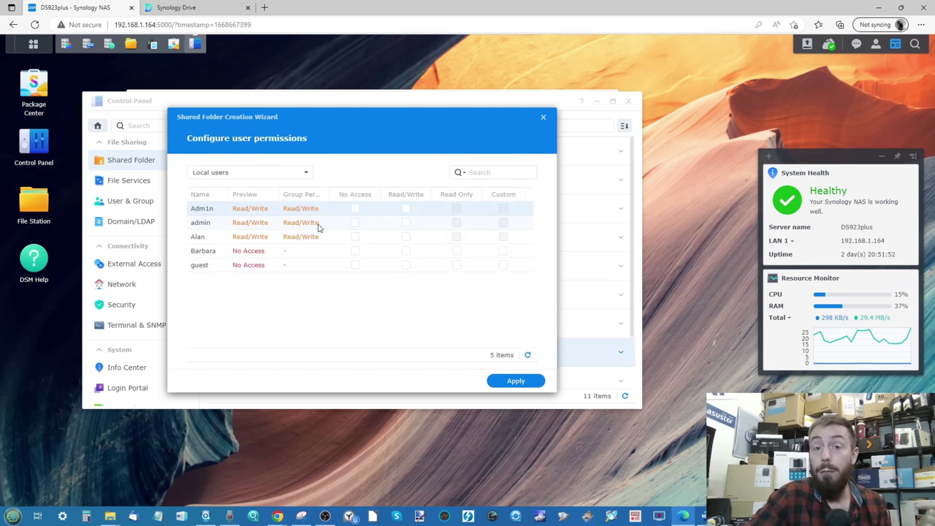
Give the system internal user PlexMediaServer Read Only access to share-test.
click(284, 174)
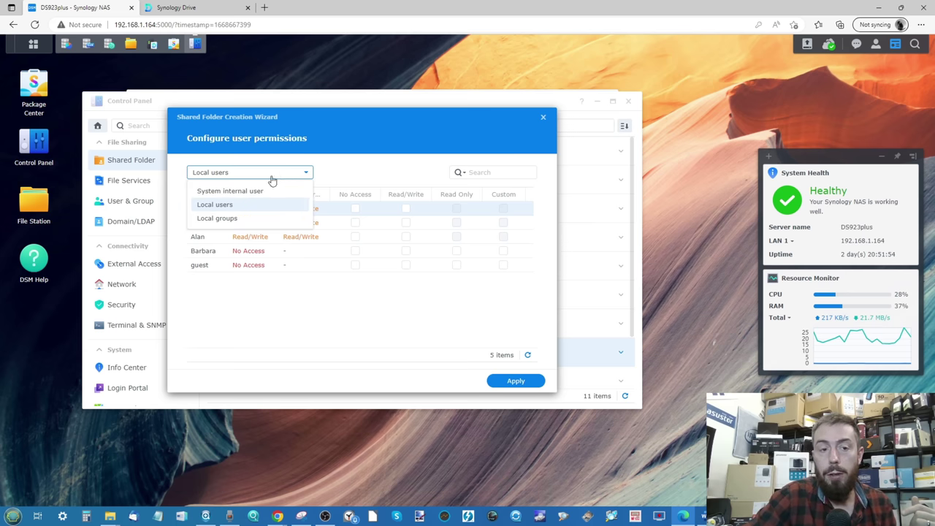
click(241, 193)
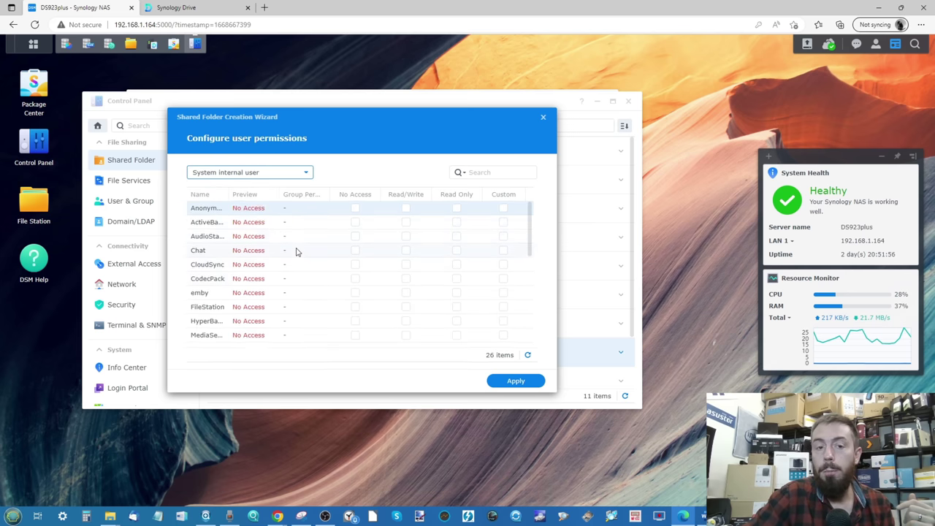
scroll(297, 250, down, 2)
scroll(296, 250, down, 5)
scroll(296, 250, up, 10)
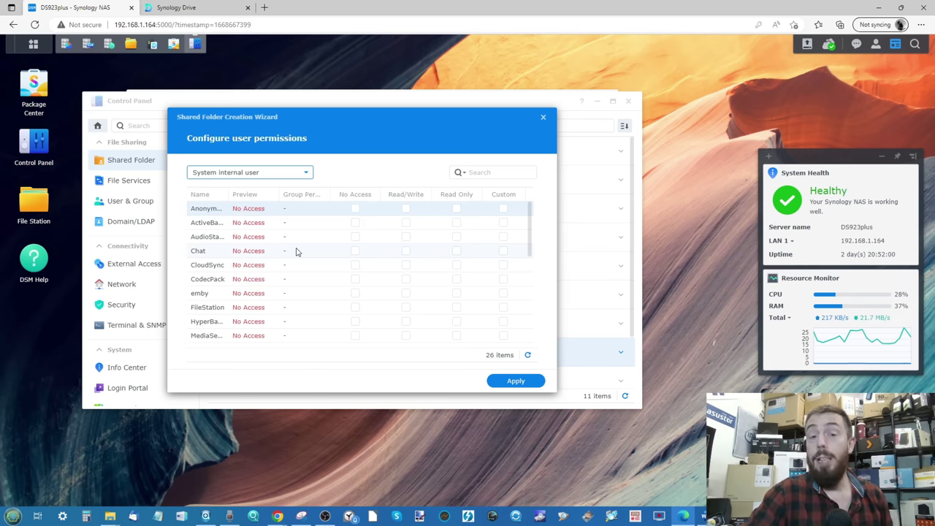
scroll(296, 251, down, 1)
scroll(297, 251, down, 1)
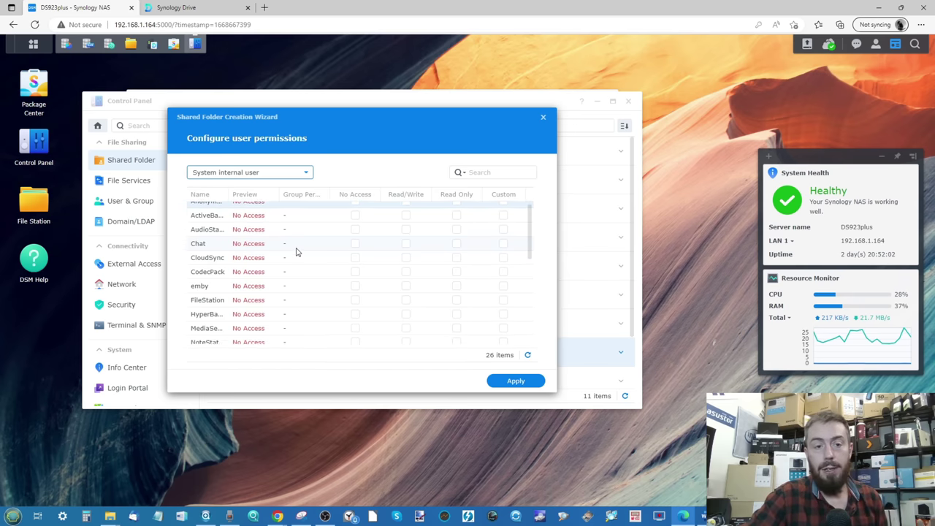
scroll(295, 251, up, 2)
scroll(277, 296, down, 3)
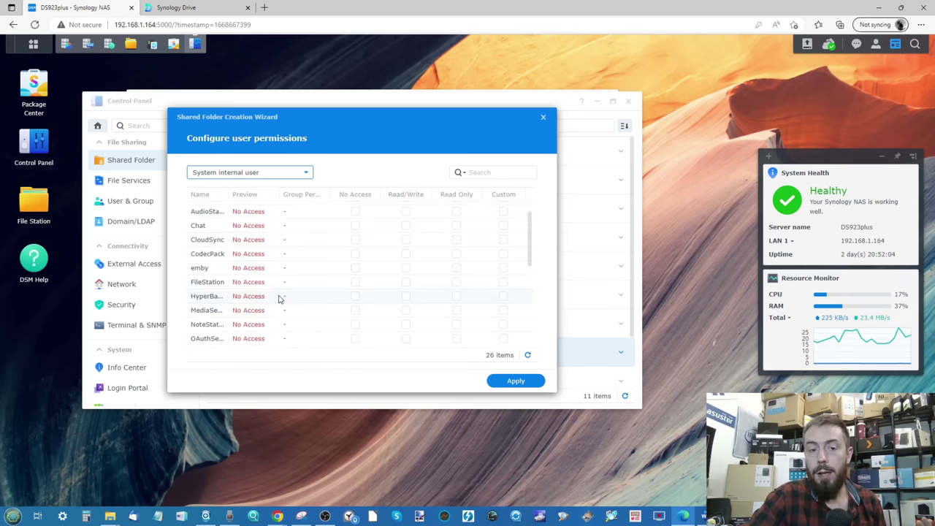
scroll(277, 297, down, 2)
scroll(255, 263, down, 3)
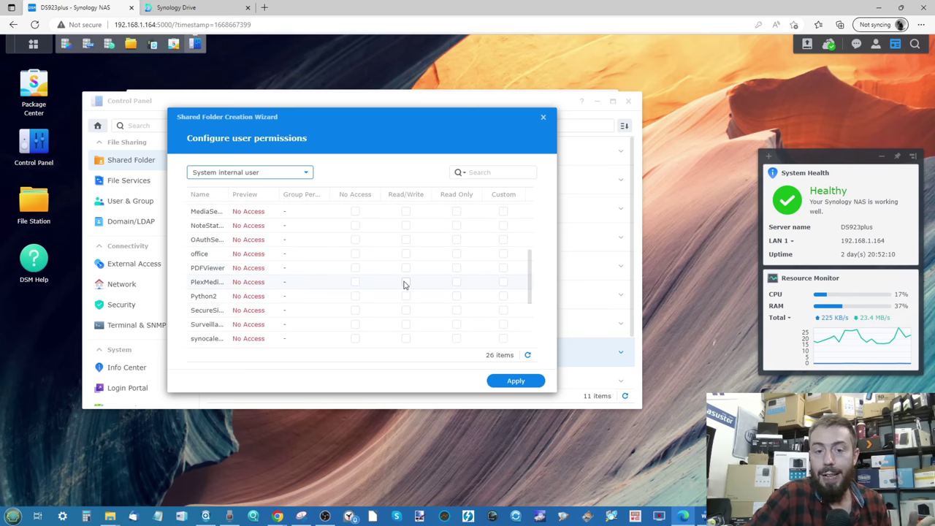
click(456, 283)
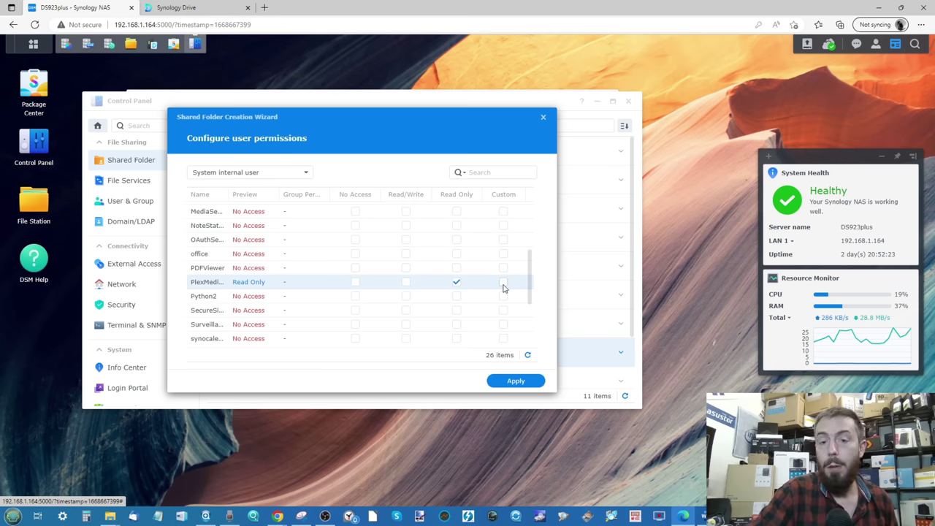
Save the permission change, review local users and local groups, and apply to finish.
drag(260, 172, 219, 173)
click(241, 175)
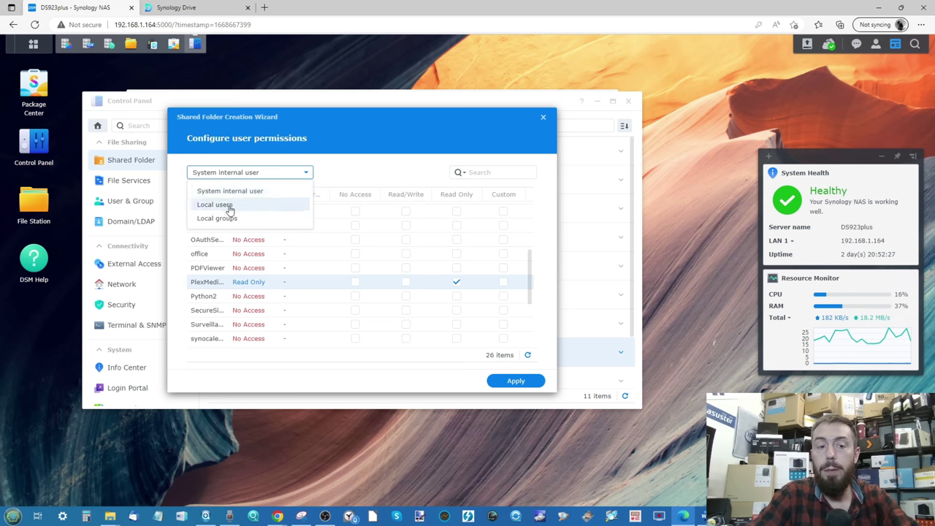
click(229, 208)
click(436, 264)
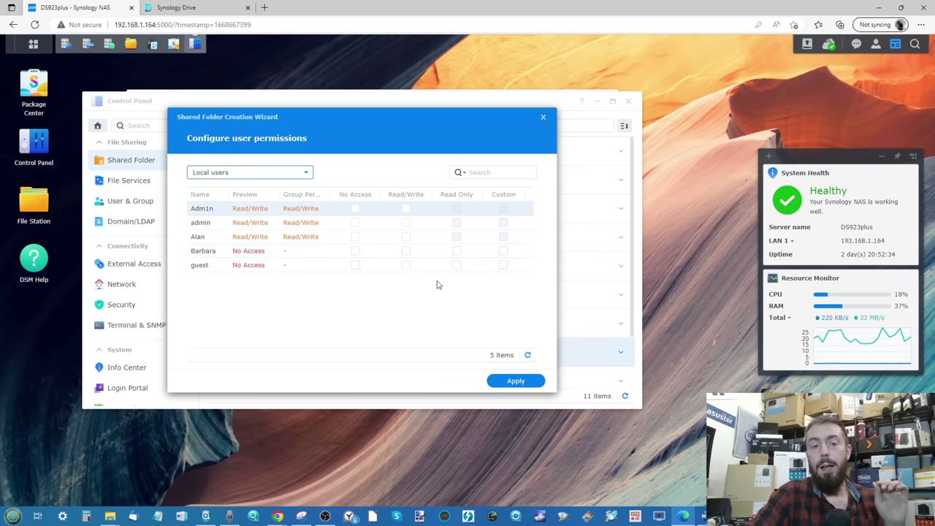
click(282, 174)
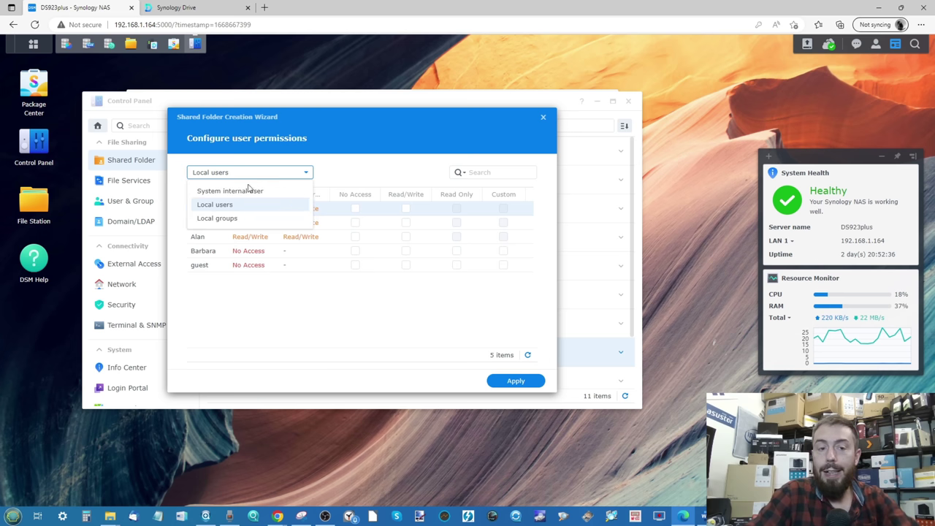
click(233, 219)
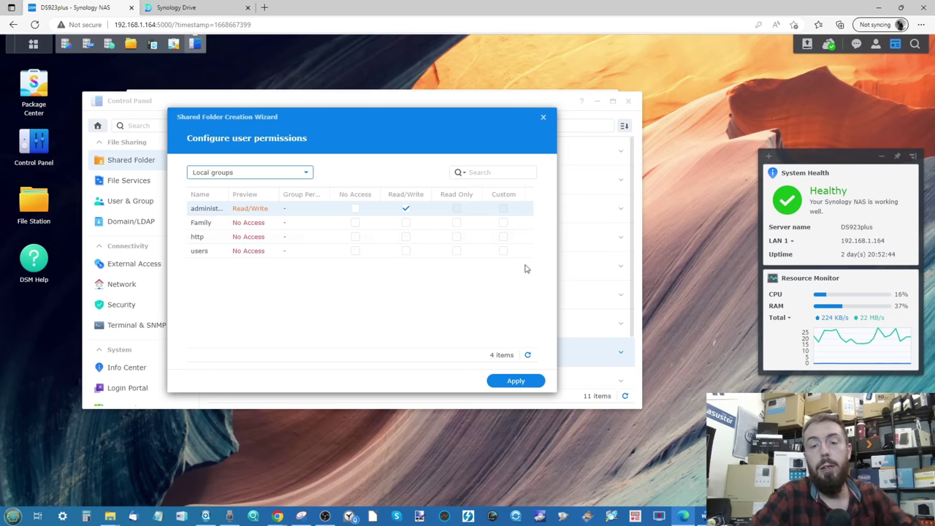
click(499, 381)
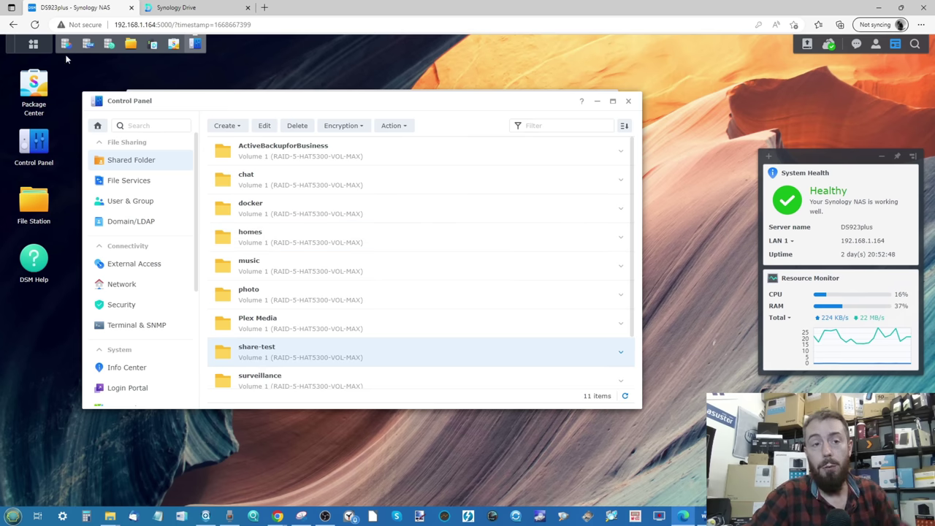
click(152, 44)
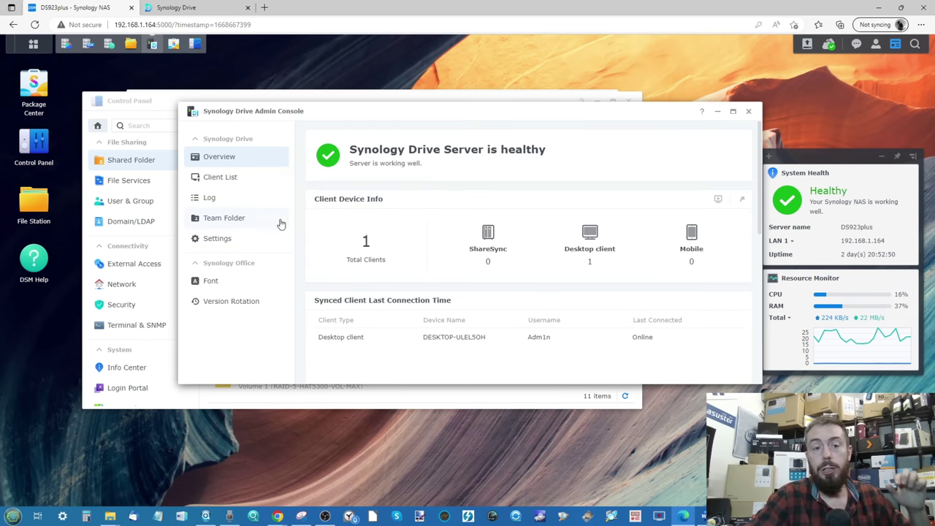
click(234, 217)
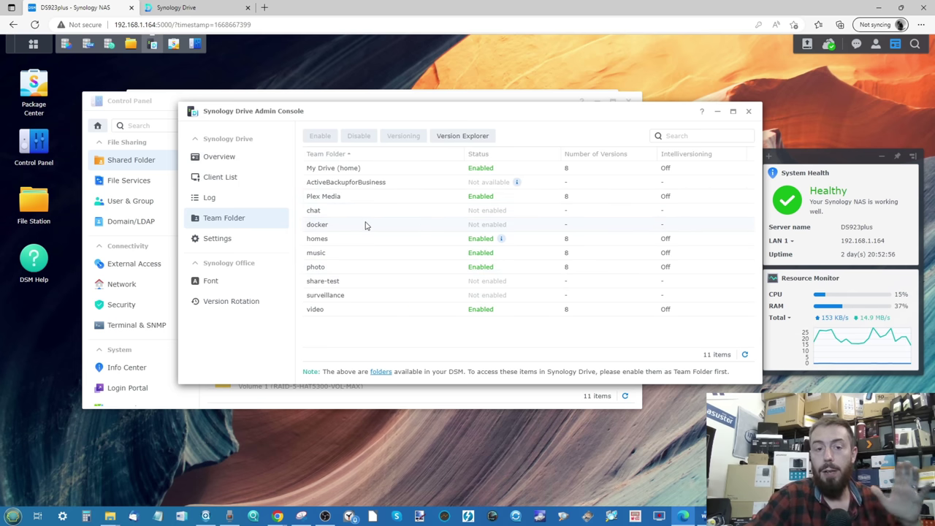
click(322, 282)
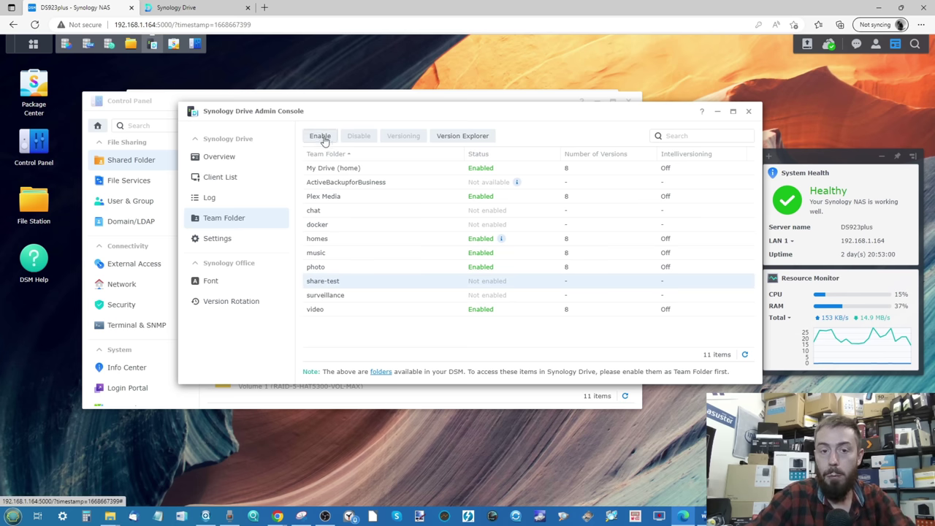
click(322, 137)
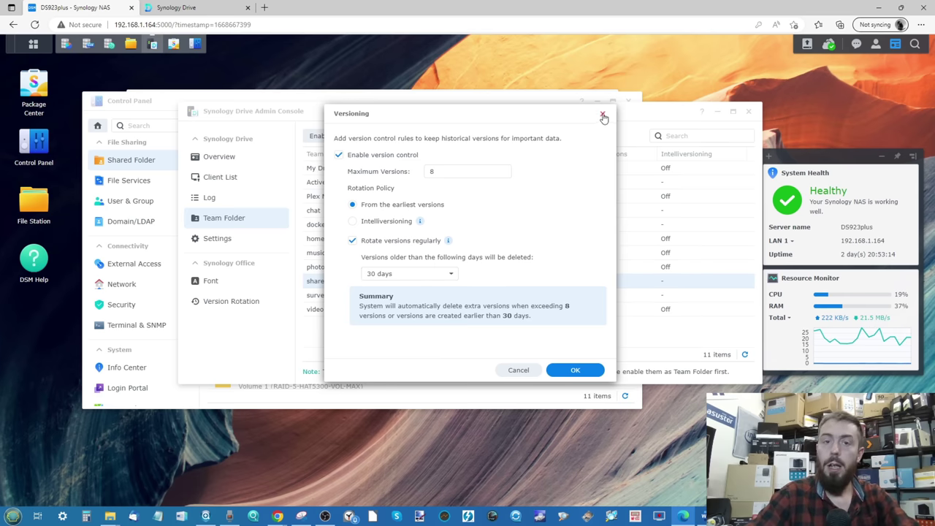
click(601, 114)
click(748, 111)
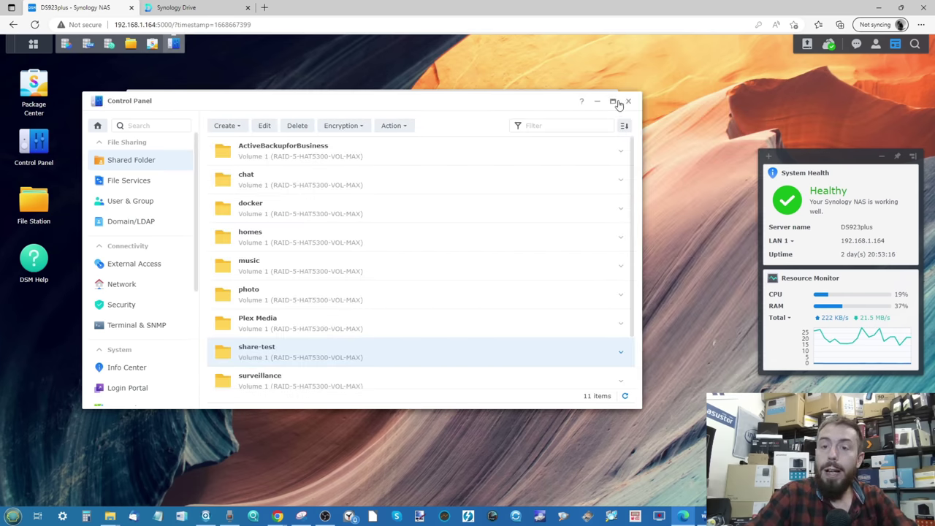
Close Control Panel and File Station, then reopen Control Panel from its desktop icon.
click(619, 100)
click(604, 99)
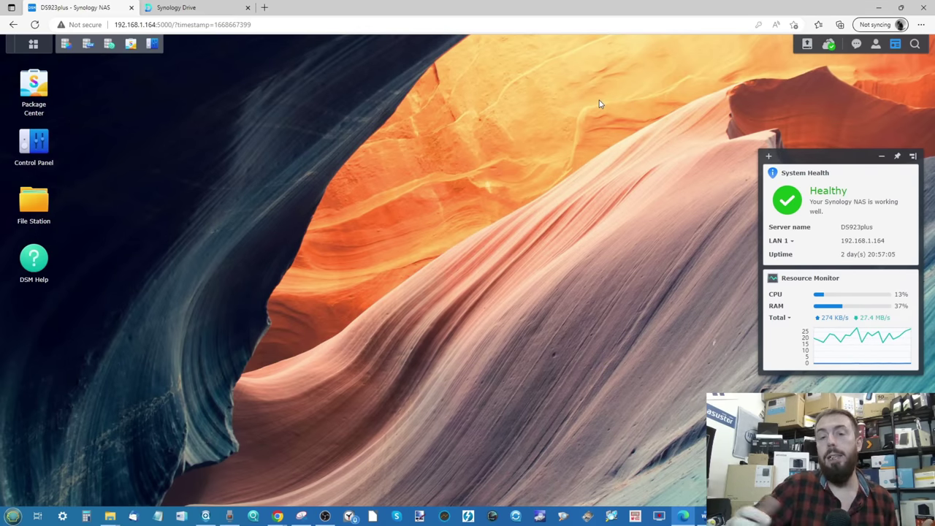
click(28, 152)
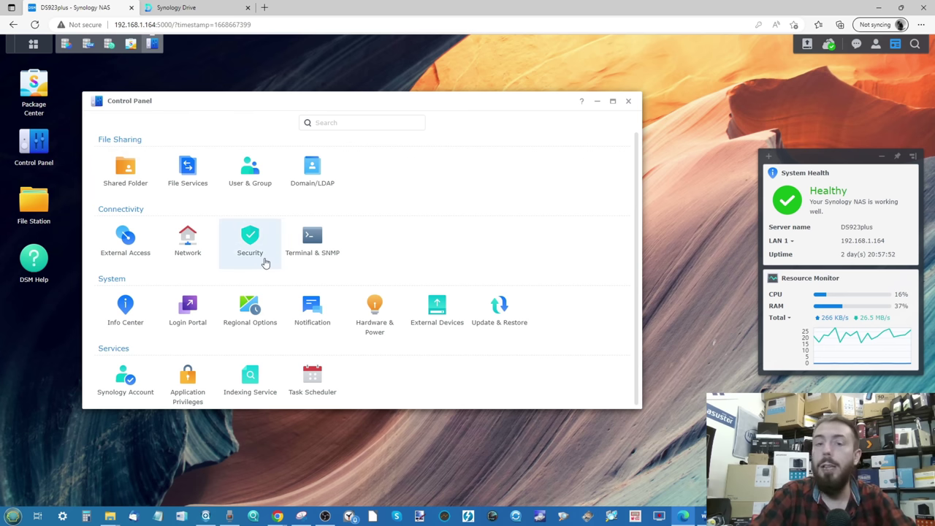
click(125, 167)
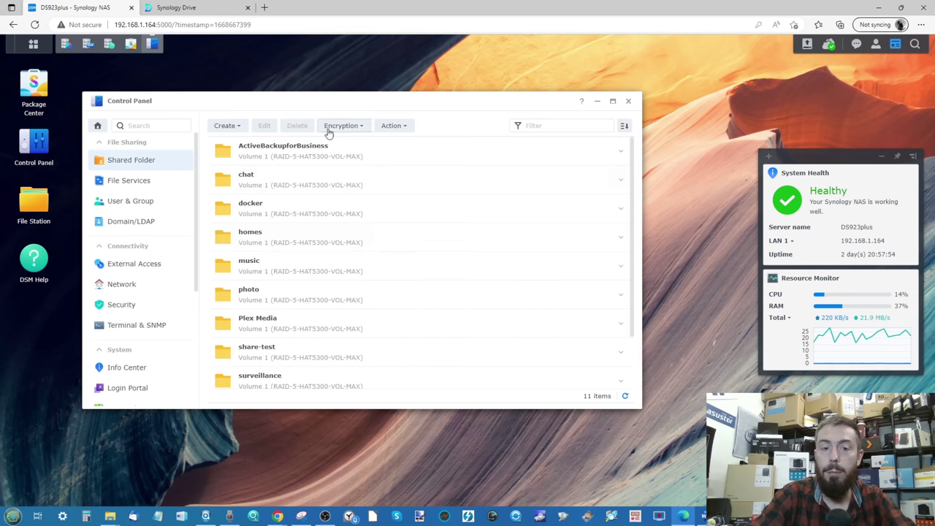
click(96, 126)
click(179, 165)
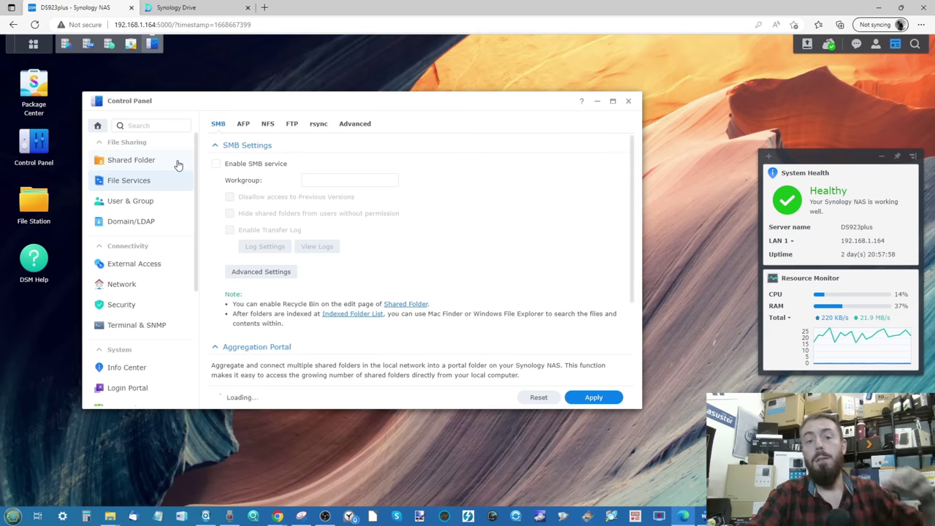
click(245, 125)
click(270, 124)
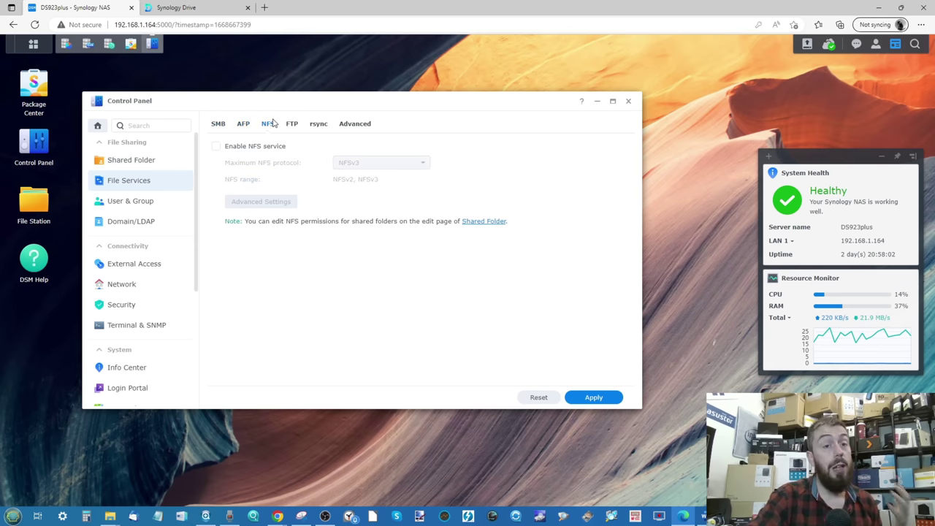
click(291, 124)
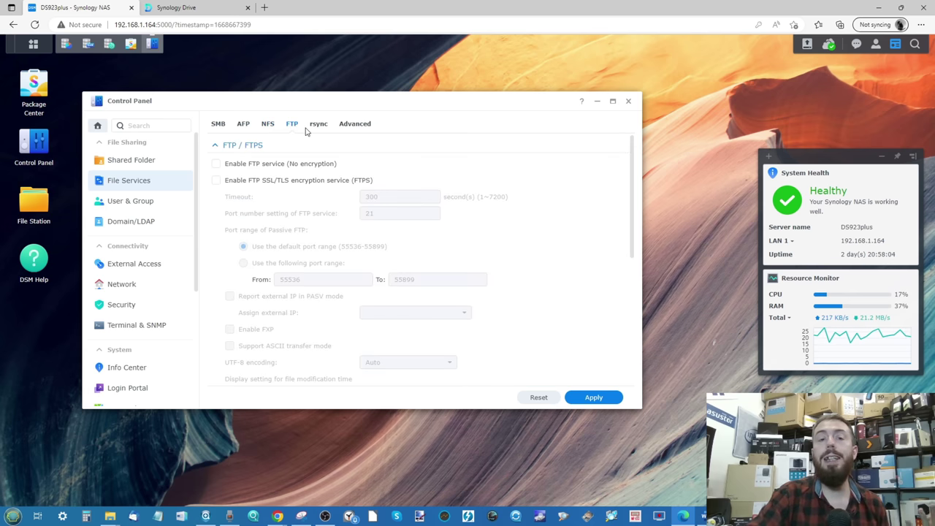
click(312, 130)
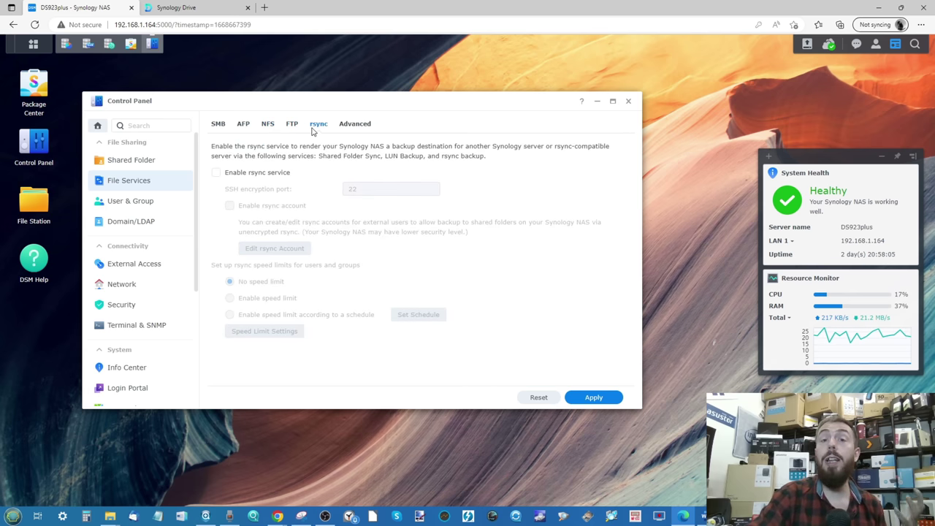
click(363, 126)
click(218, 124)
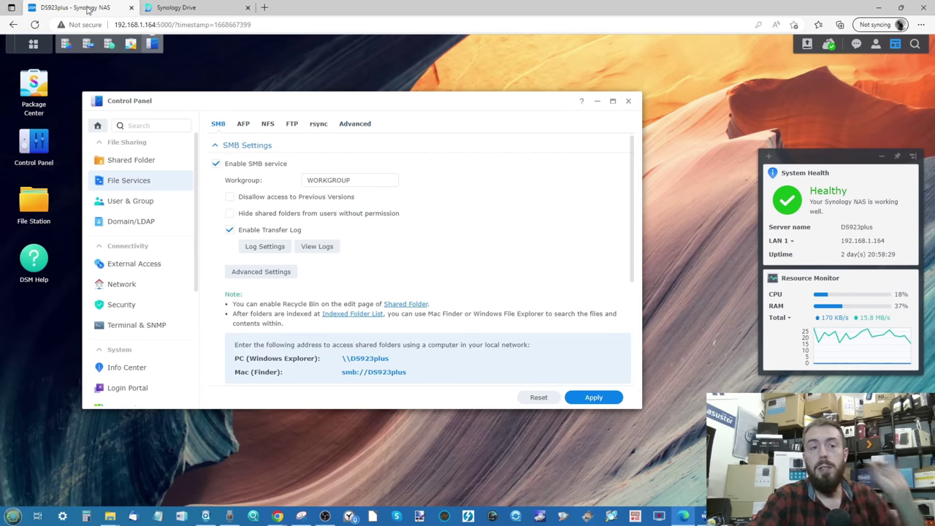
mouse_move(137, 51)
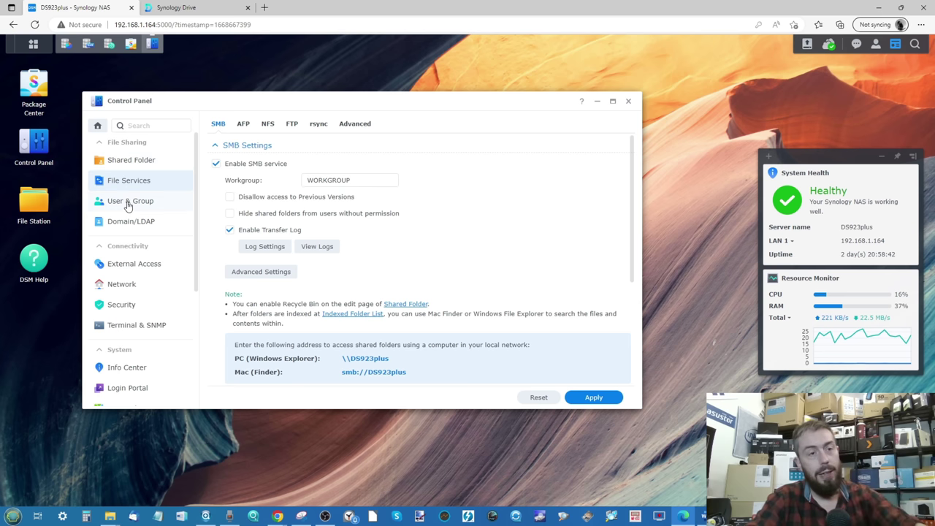
Launch Security Advisor from the main menu, start a new scan, and minimize it.
click(34, 47)
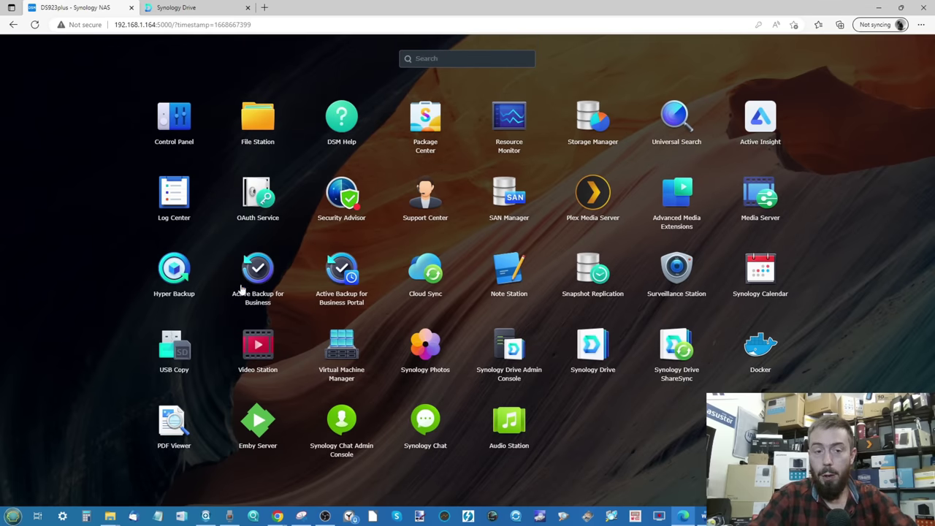
click(340, 204)
drag(344, 140, 432, 148)
drag(320, 144, 407, 199)
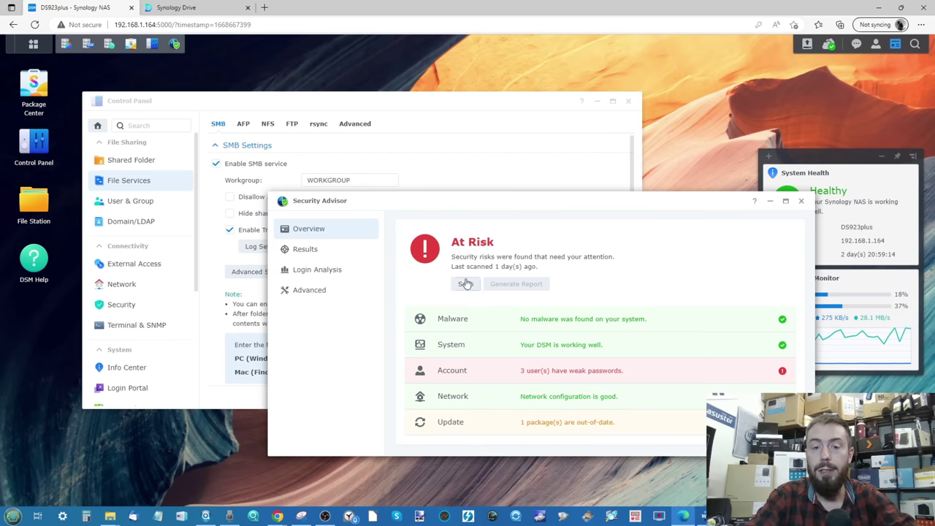
click(465, 284)
click(769, 201)
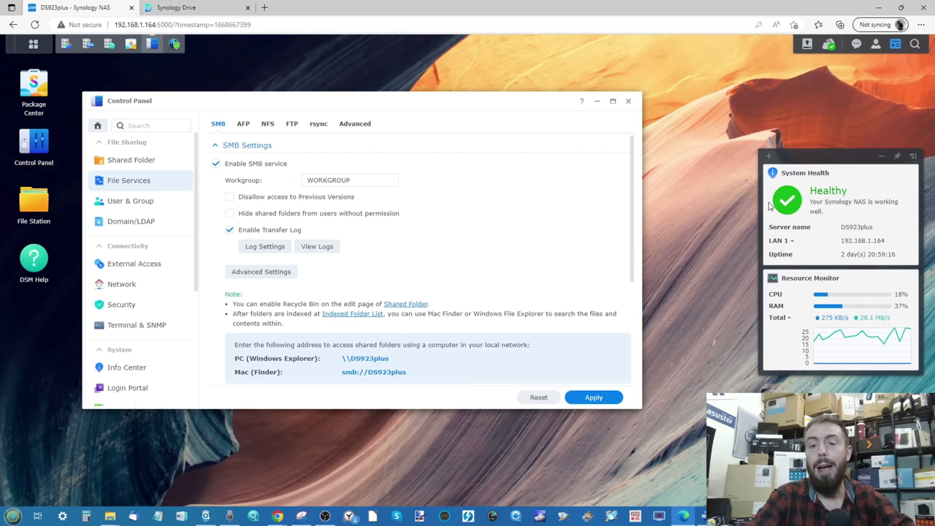
Start a new user in User & Group and enter the user's name.
click(121, 204)
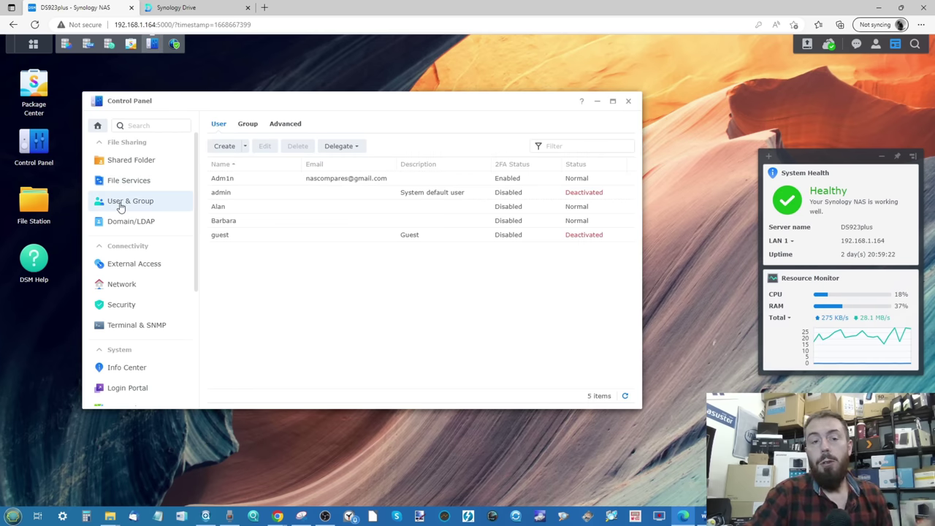
click(226, 147)
click(322, 182)
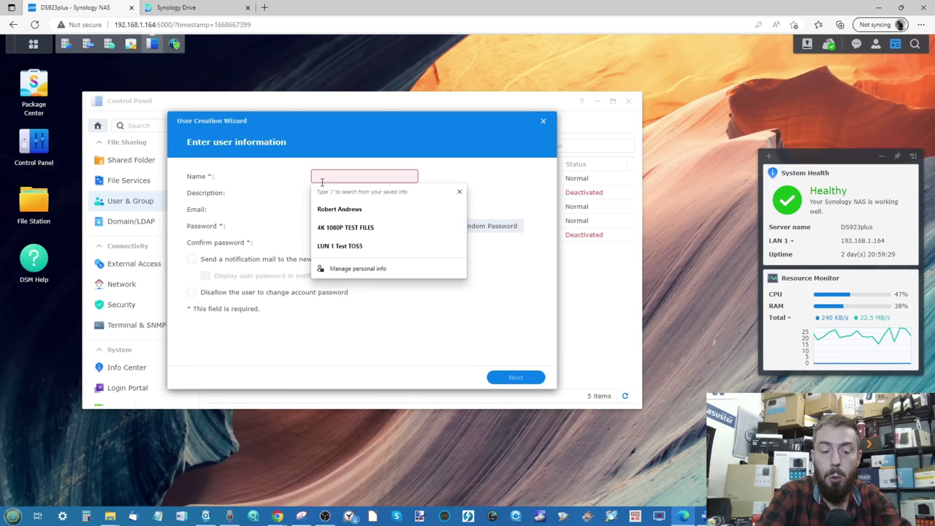
text(Clive)
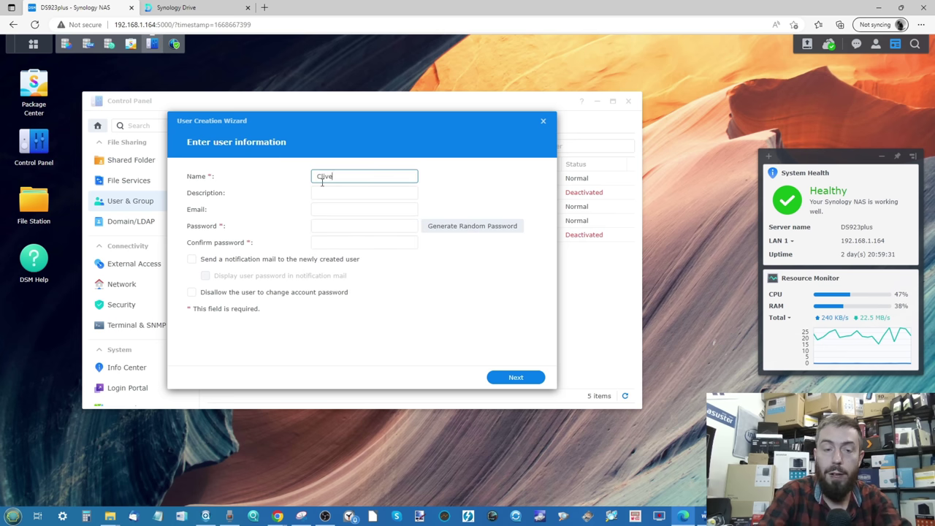
Enter and confirm the account password, moving on to the group-joining step.
click(341, 231)
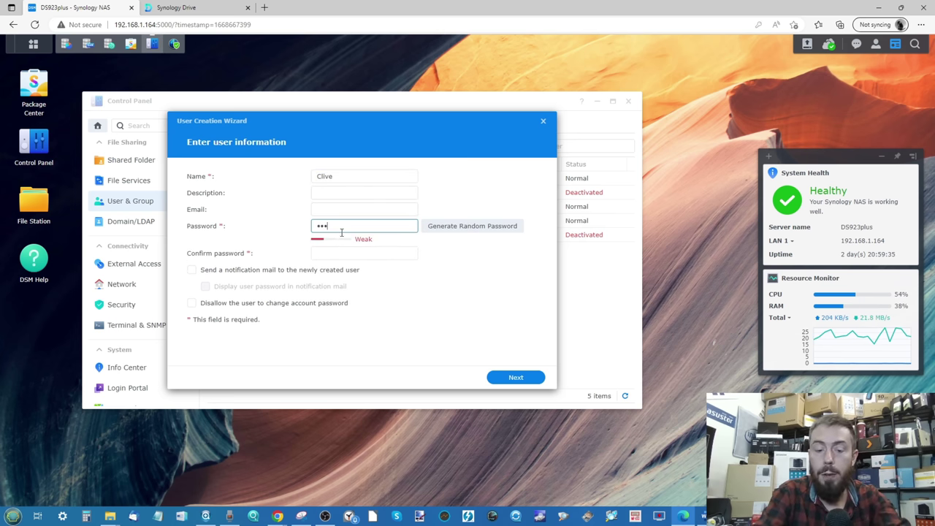
key(Tab)
text(*******)
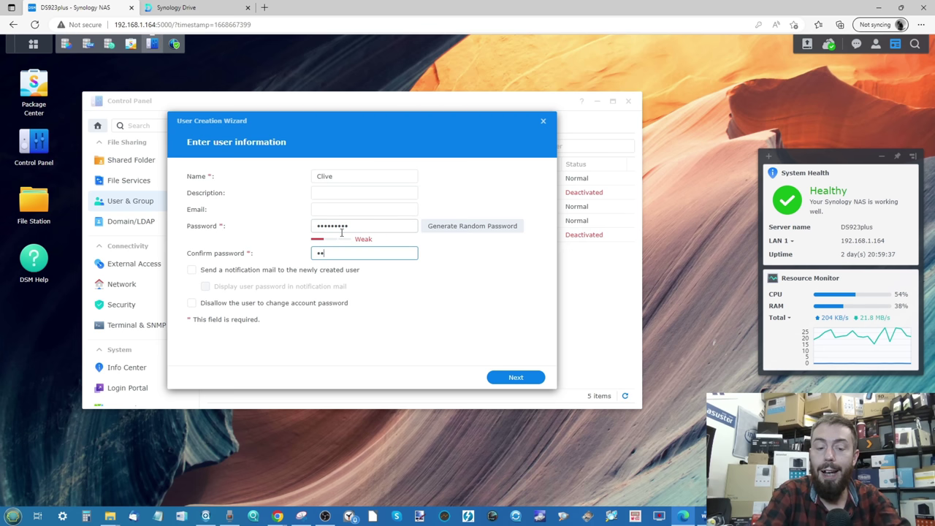
text(**)
click(399, 294)
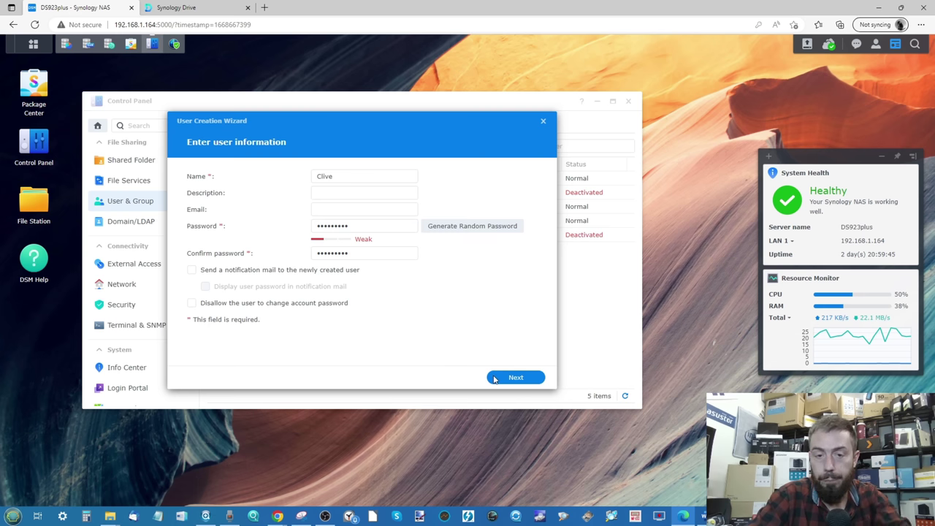
click(511, 376)
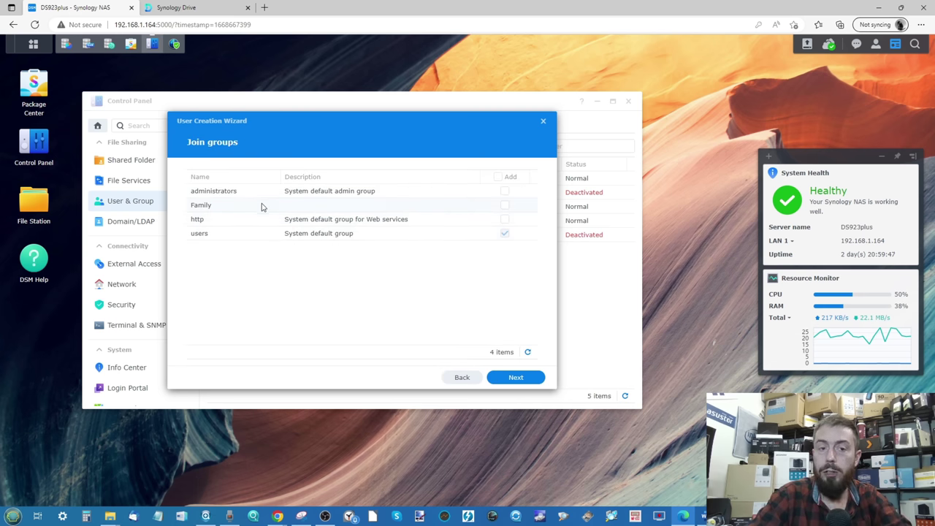
Add the new user to the Family group and give read-only access to Plex Media.
click(504, 206)
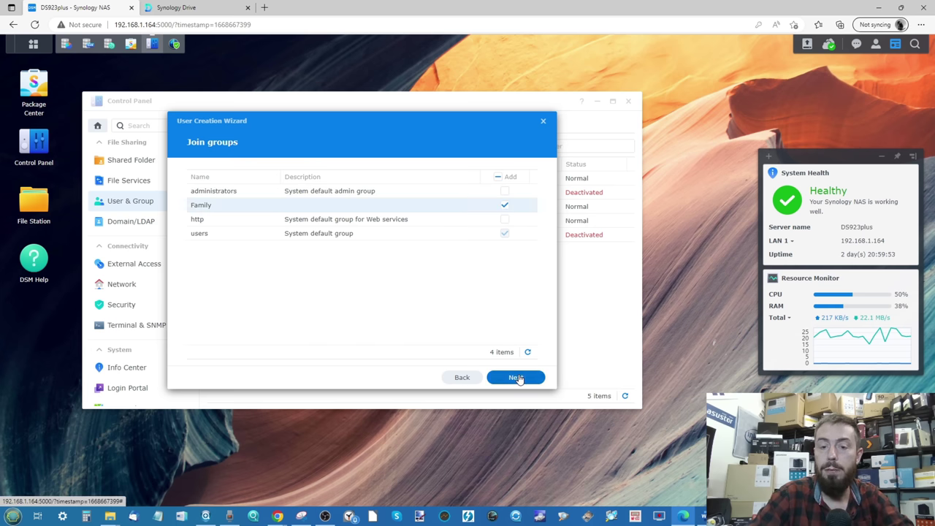
click(515, 378)
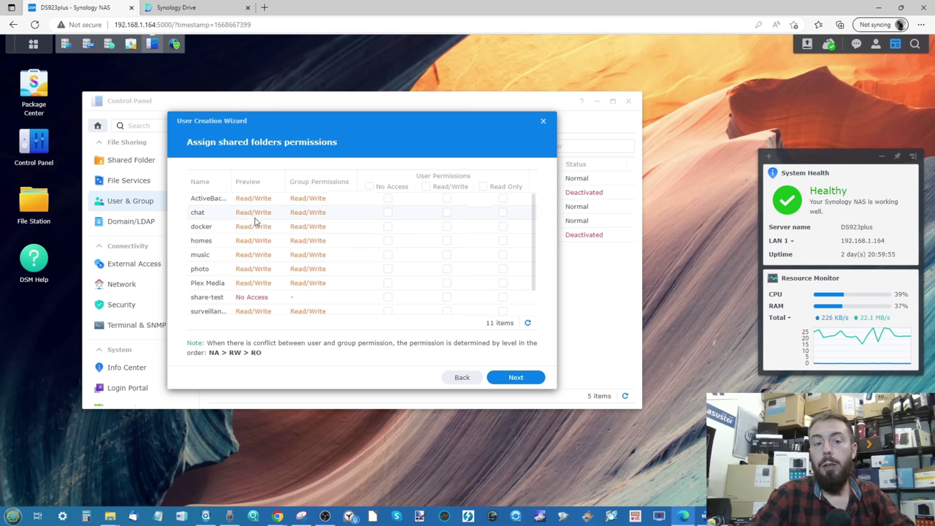
scroll(255, 222, down, 2)
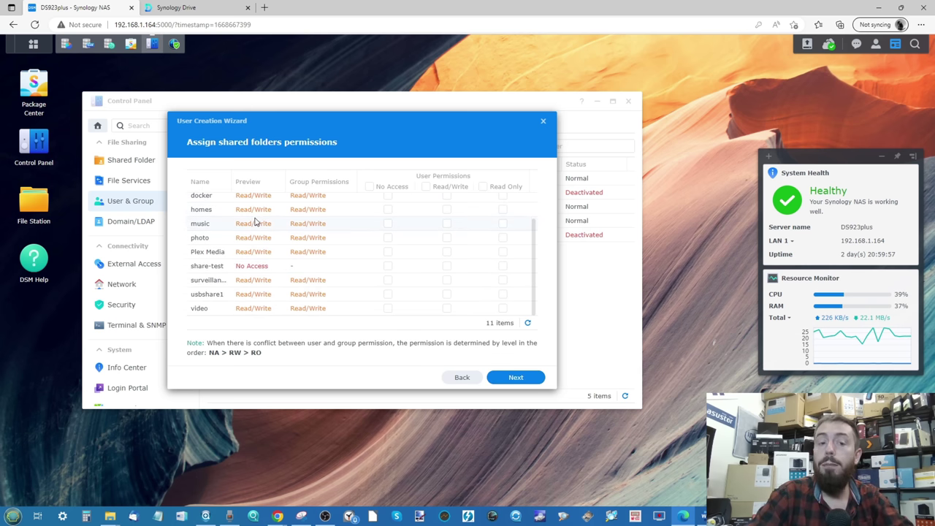
scroll(256, 222, up, 2)
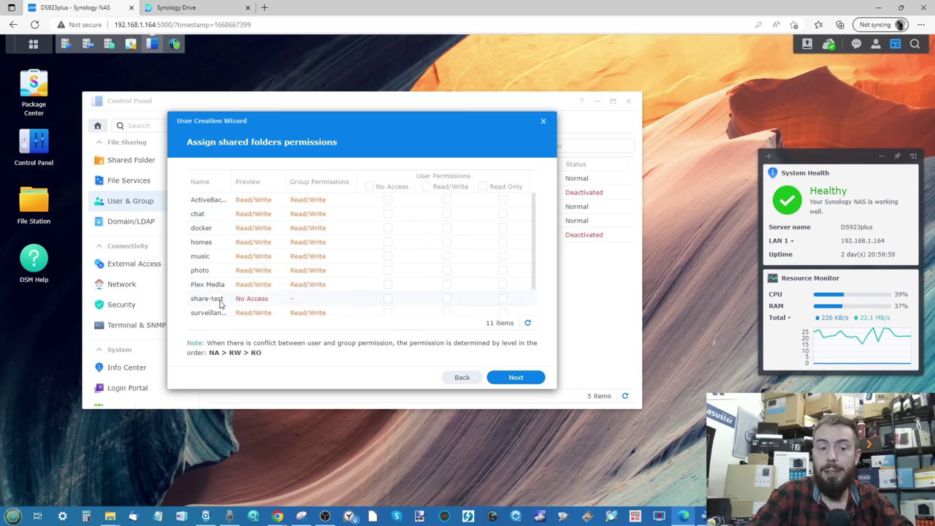
click(502, 285)
click(512, 378)
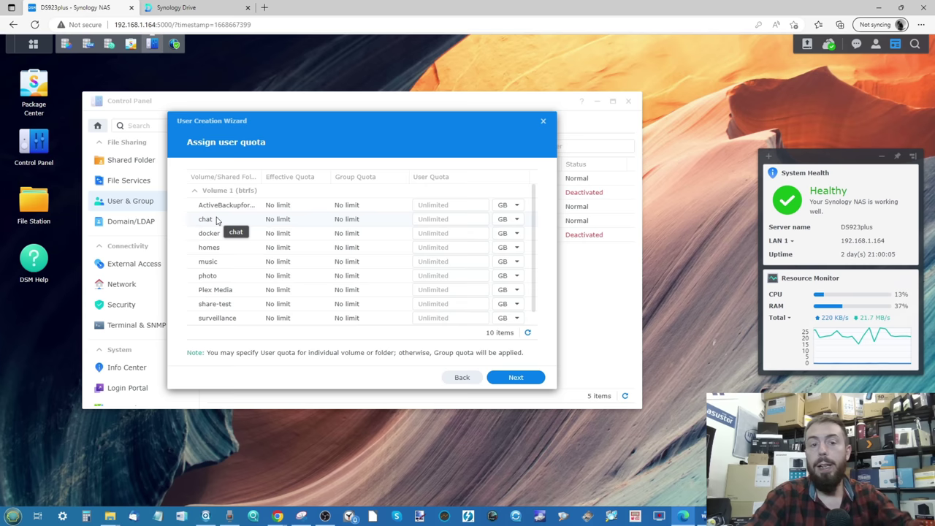
Leave the new user's storage quota at its defaults.
scroll(216, 220, down, 1)
scroll(216, 221, up, 1)
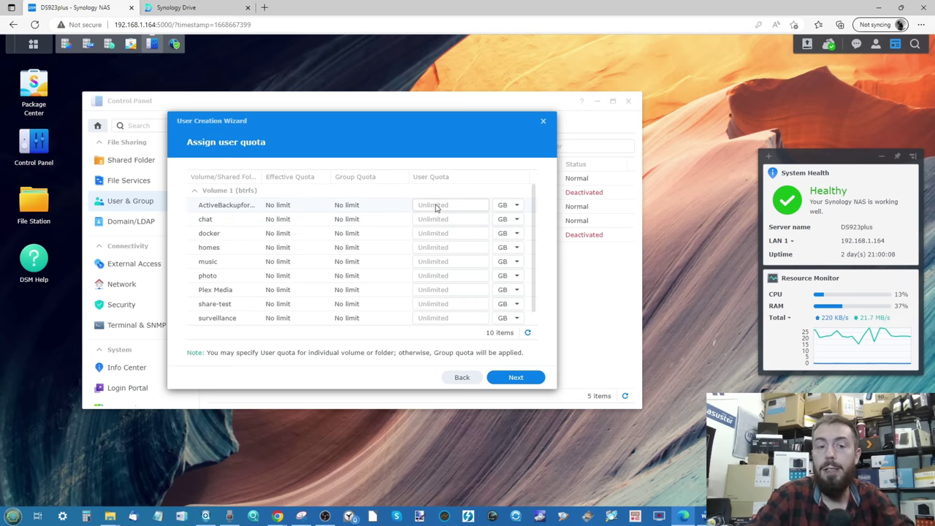
scroll(431, 232, down, 1)
click(516, 377)
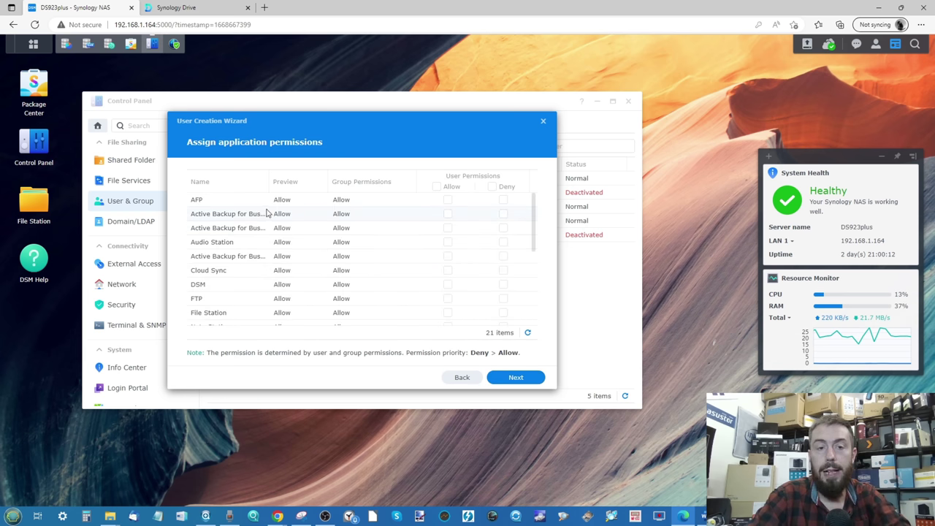
Allow Synology Photos and Audio Station, keep default speed limits, and create the user.
scroll(267, 213, down, 1)
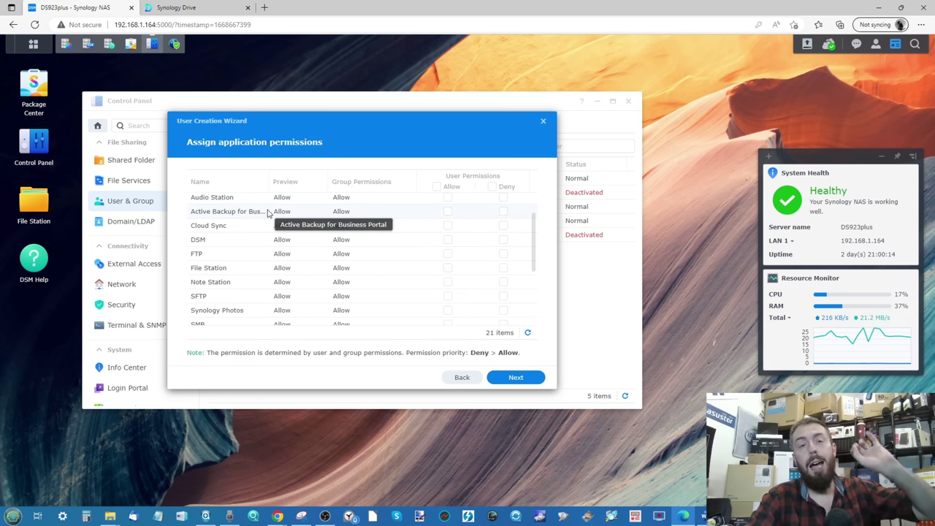
scroll(267, 210, down, 2)
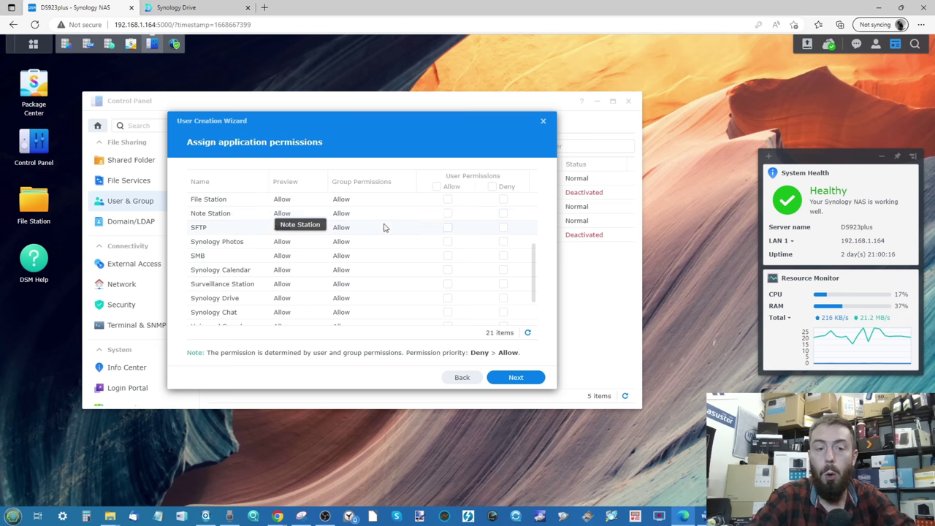
click(447, 242)
scroll(440, 276, down, 2)
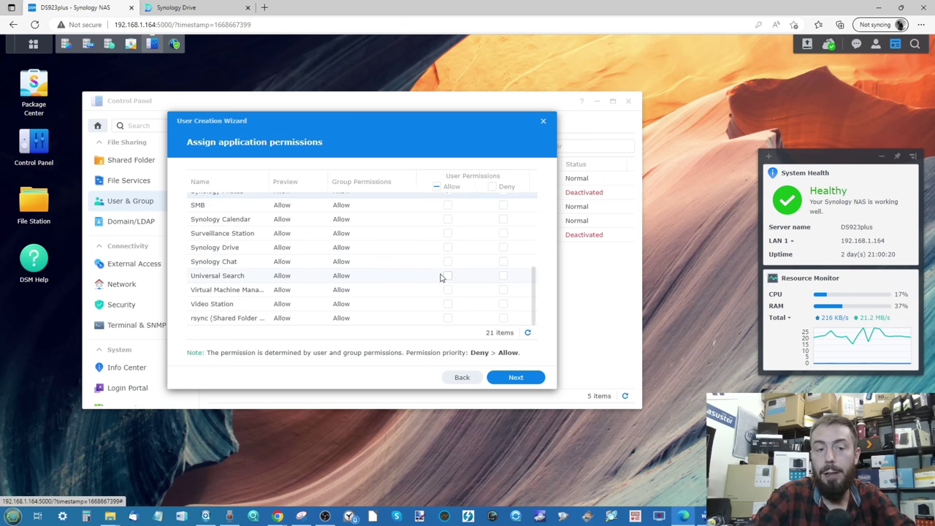
scroll(440, 276, up, 4)
scroll(440, 275, down, 4)
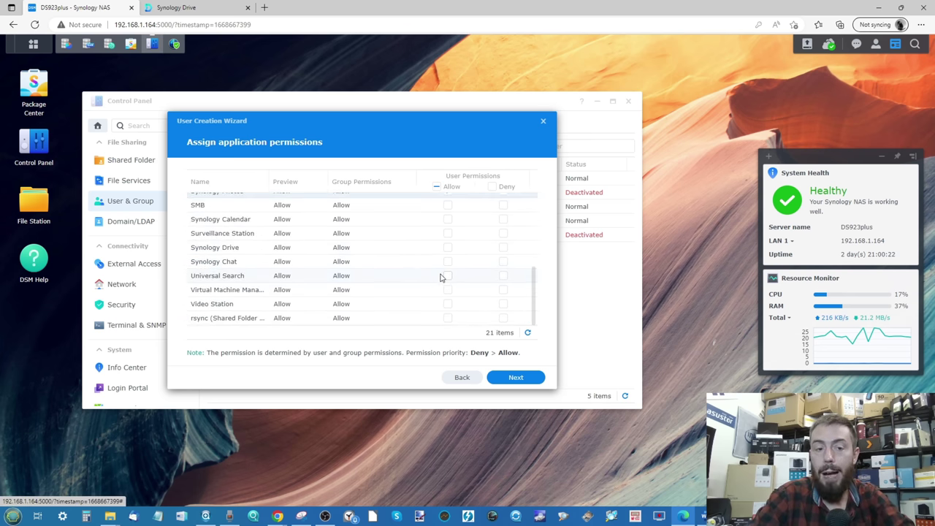
scroll(440, 277, up, 5)
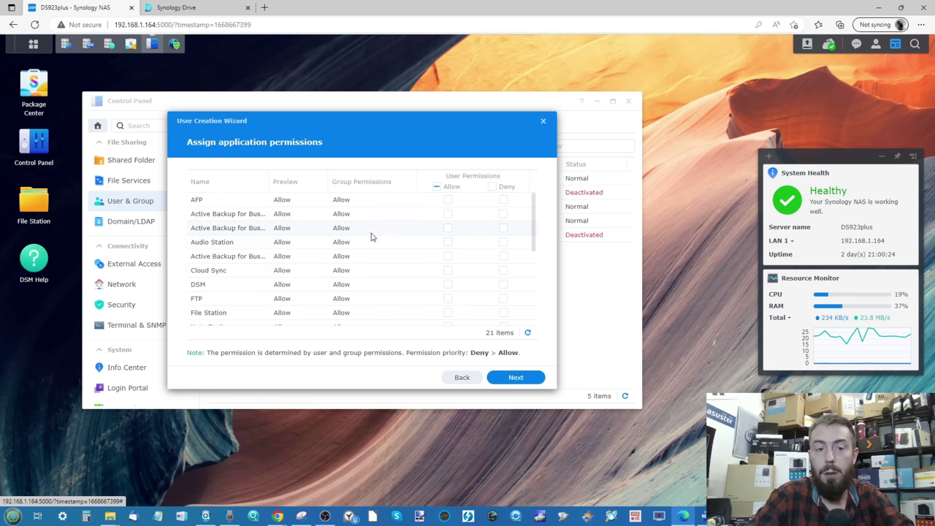
click(446, 243)
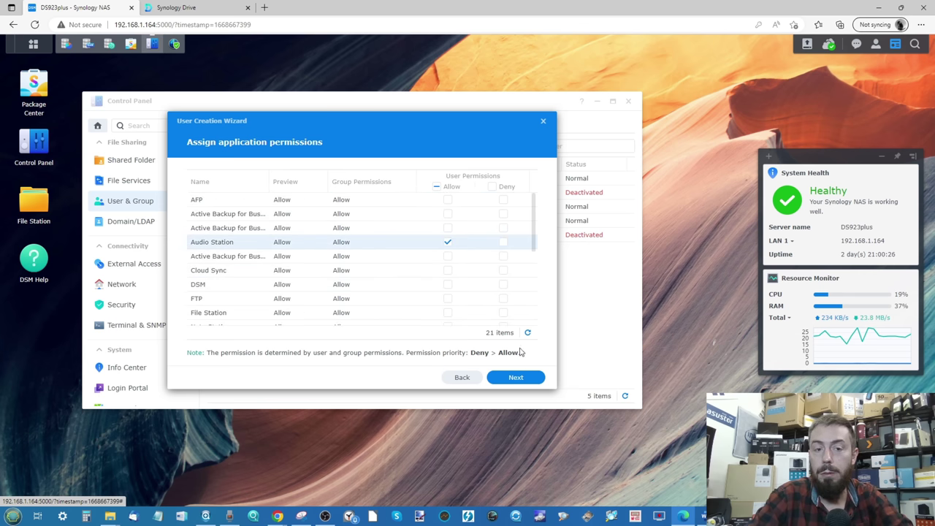
click(514, 376)
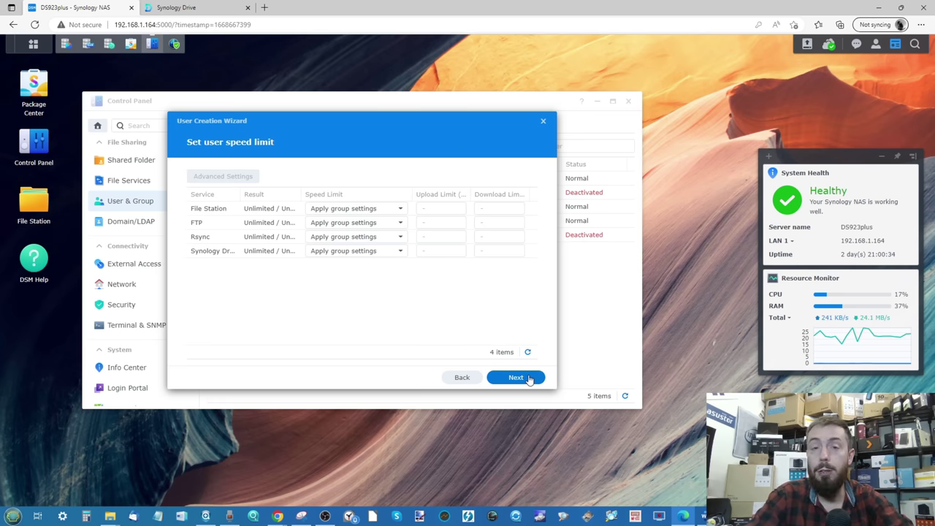
click(529, 378)
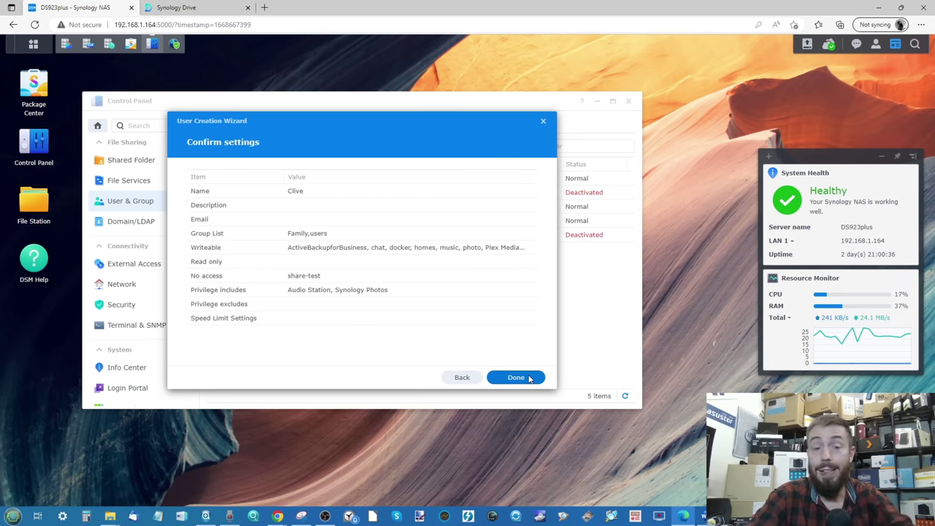
click(516, 377)
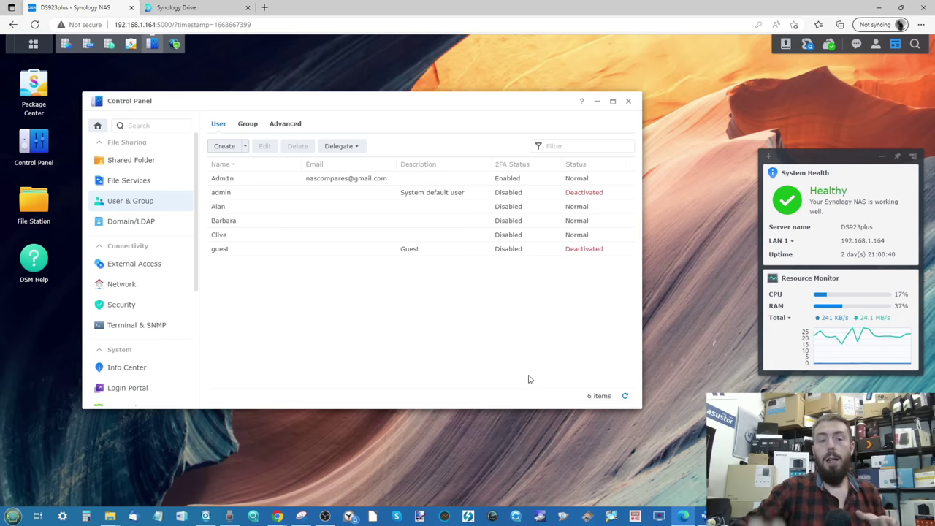
Inspect the Family group's Members, Permissions, Quota and Applications tabs without changes.
click(247, 125)
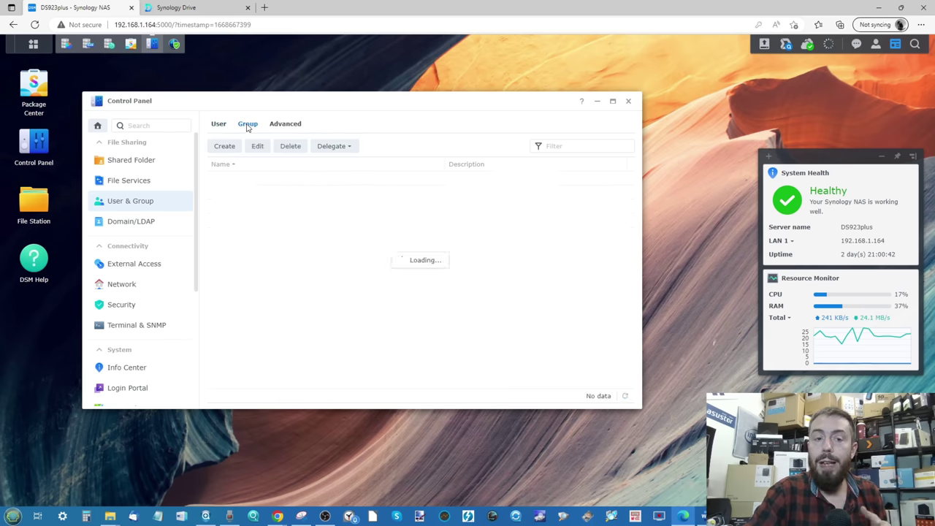
click(233, 192)
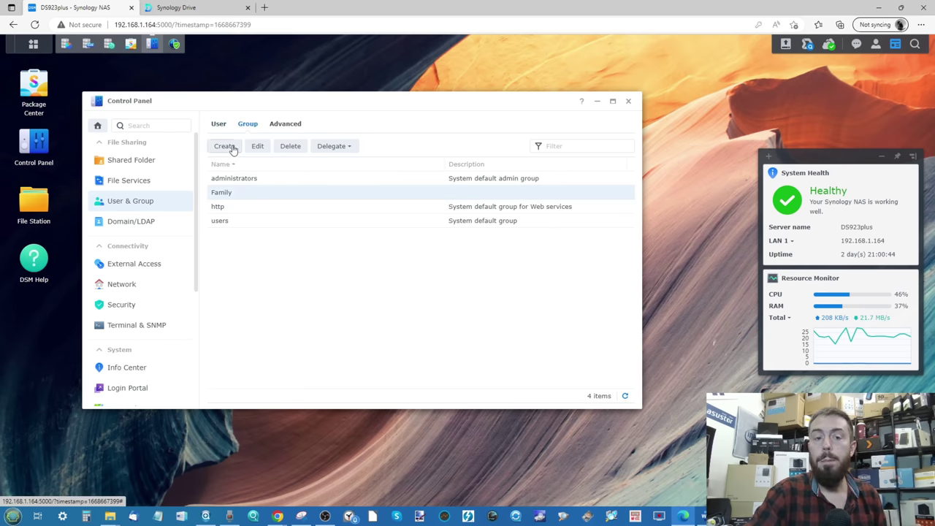
click(257, 147)
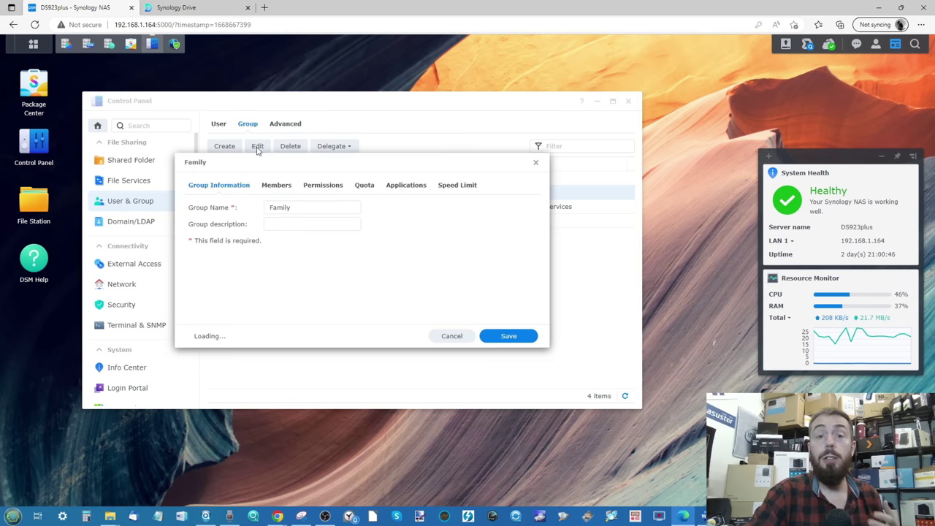
click(276, 189)
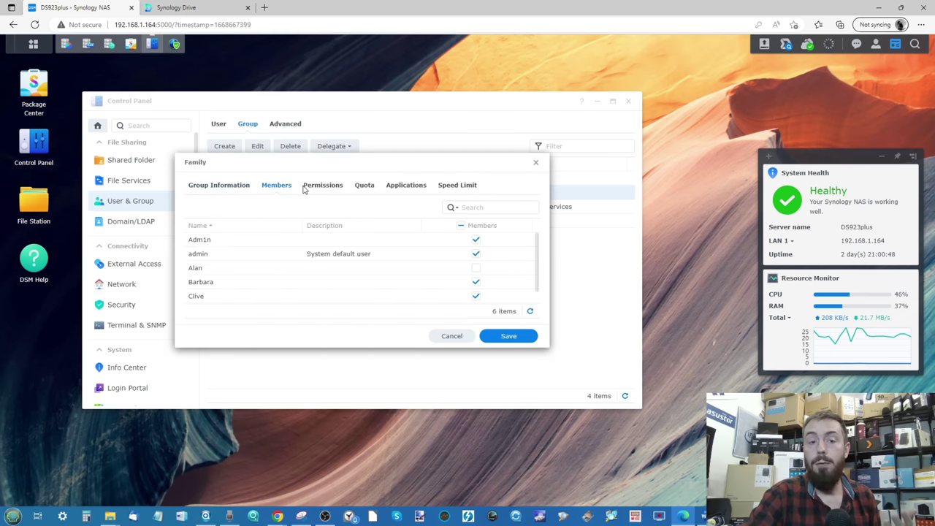
click(306, 189)
click(373, 192)
click(404, 195)
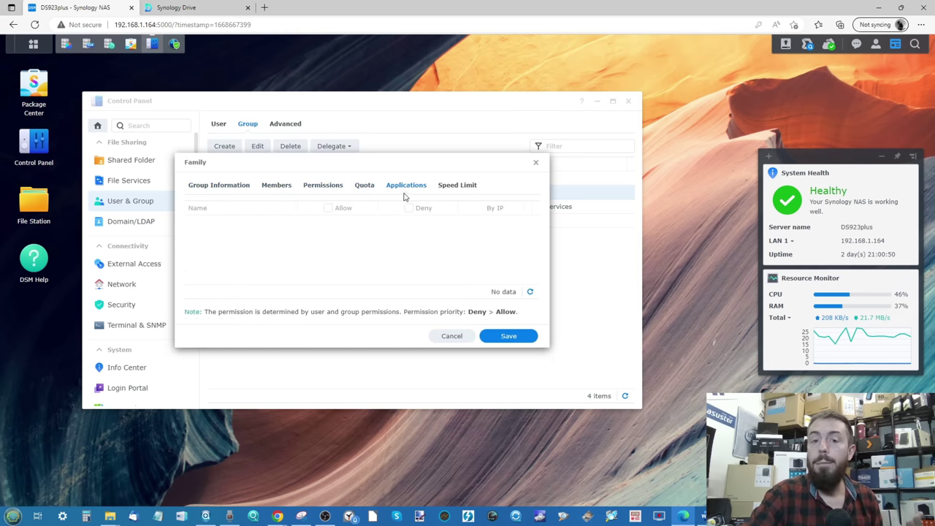
click(536, 163)
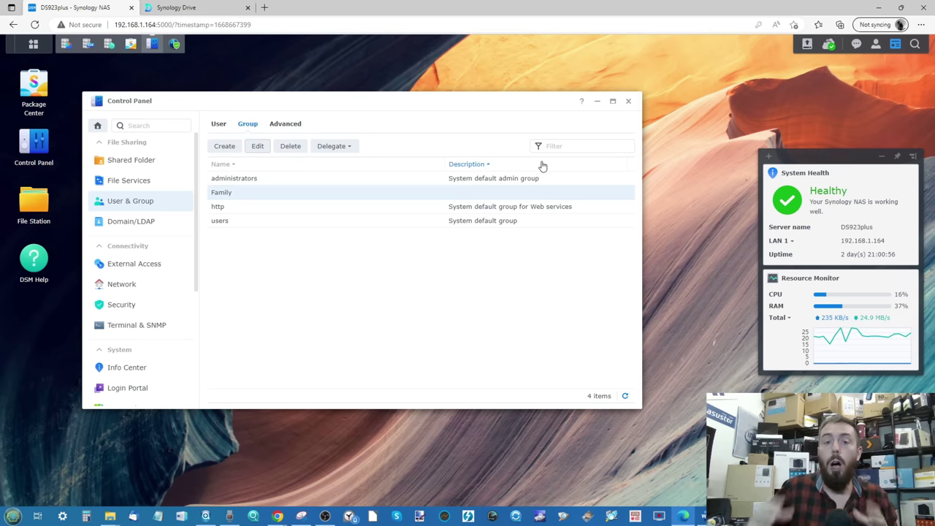
click(337, 145)
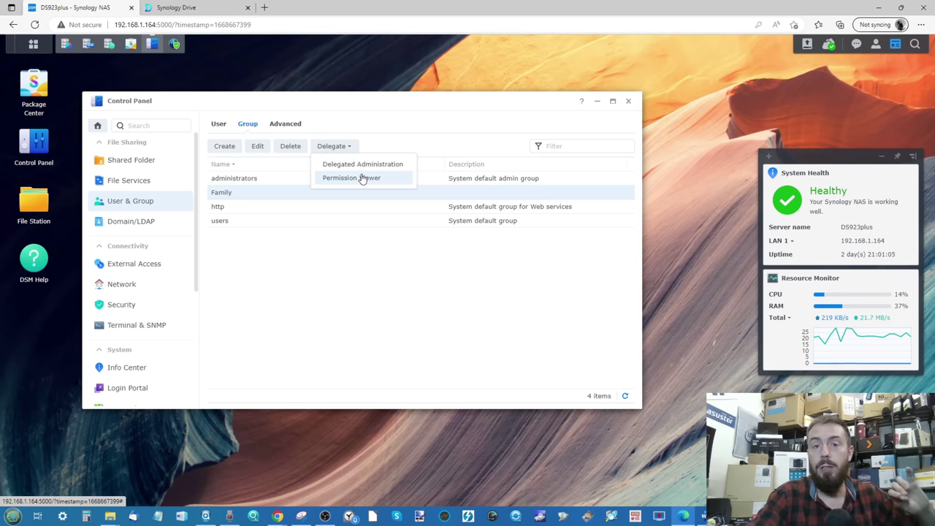
Check the new user's Delegated Administration roles and close it unchanged.
click(219, 127)
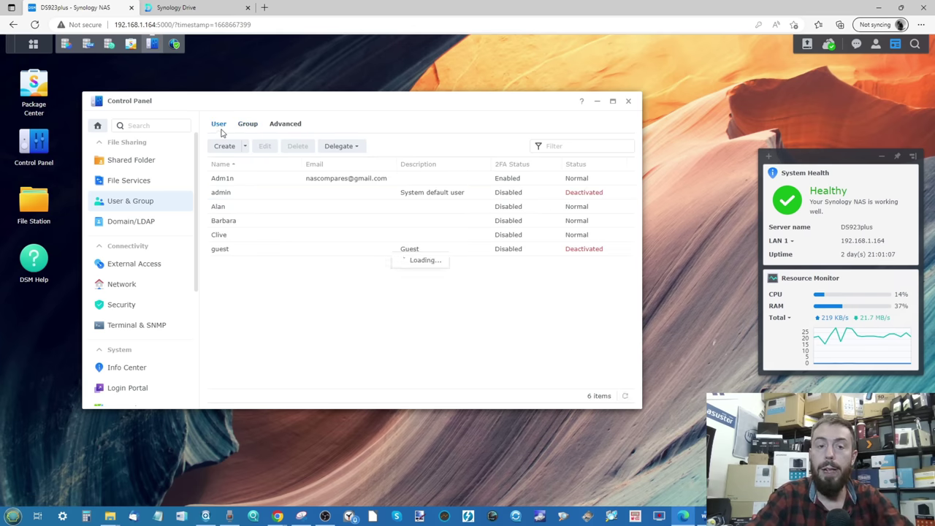
click(228, 235)
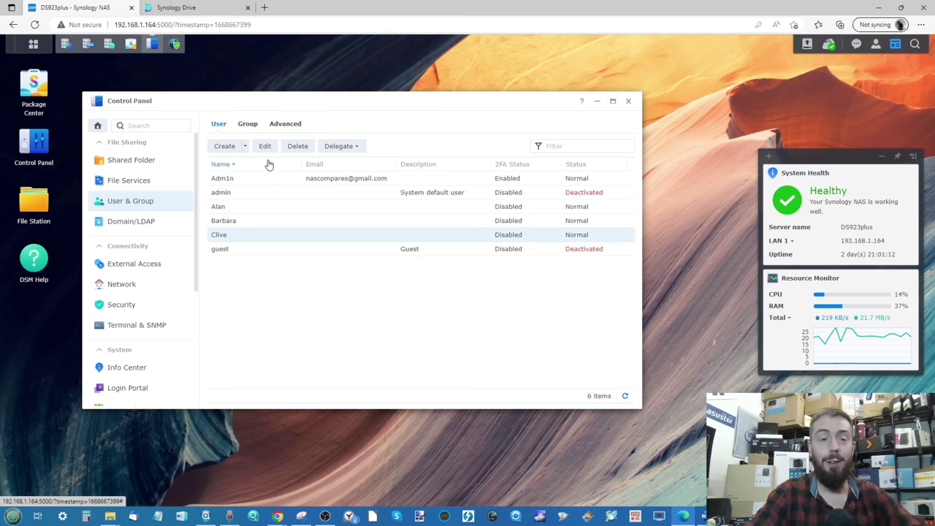
click(338, 146)
click(341, 162)
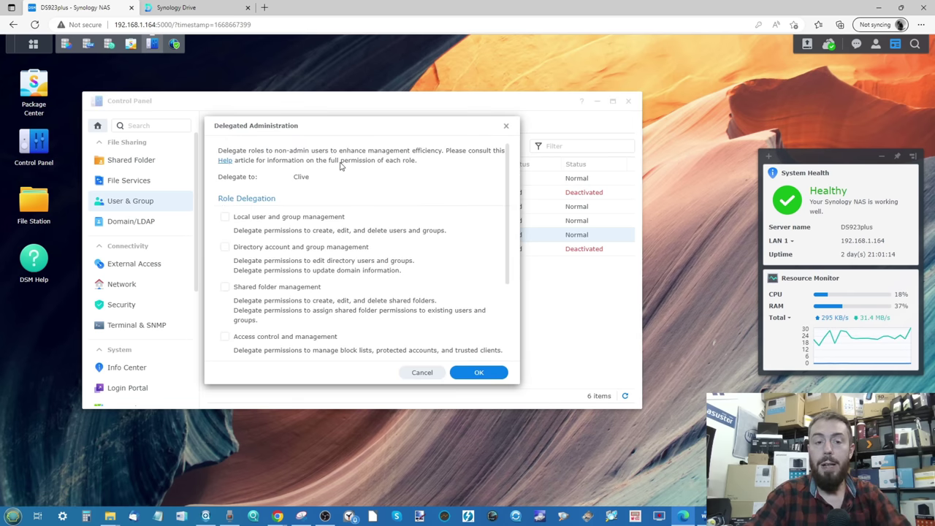
scroll(339, 212, down, 2)
scroll(338, 211, up, 2)
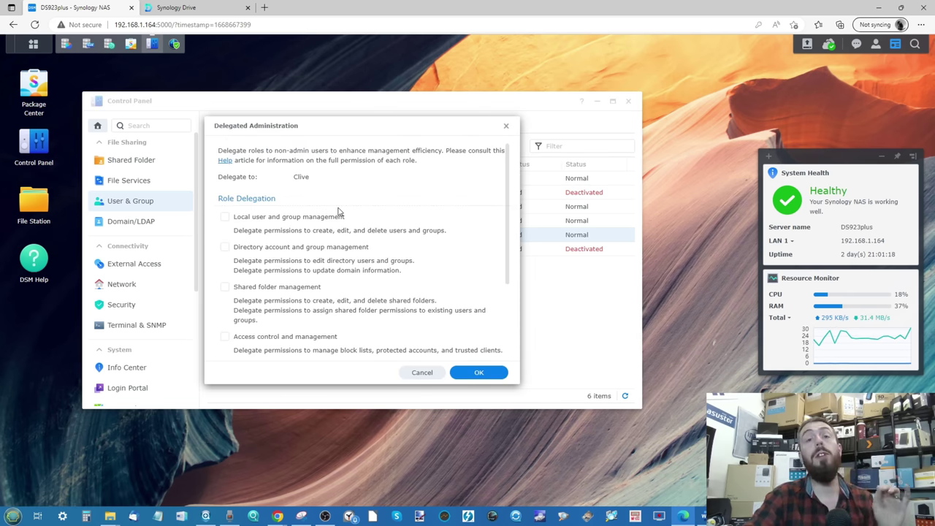
scroll(338, 212, down, 3)
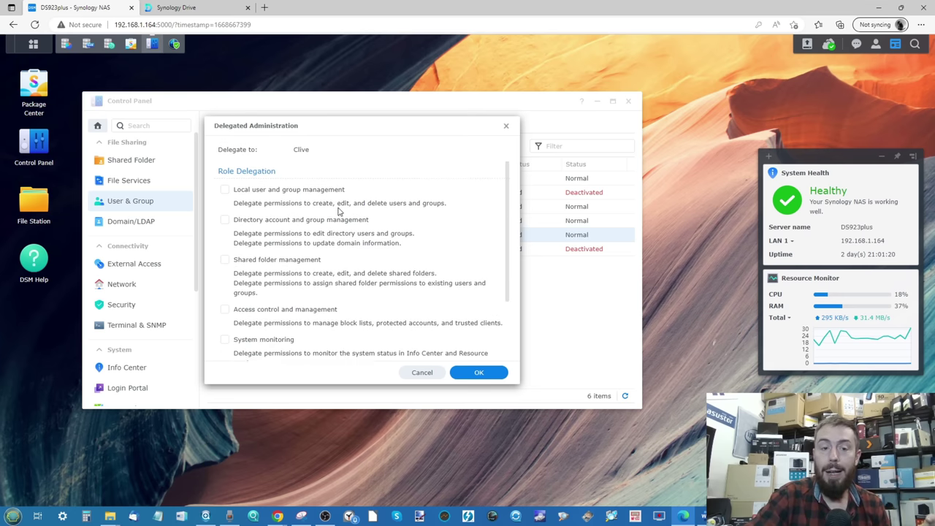
scroll(338, 212, up, 3)
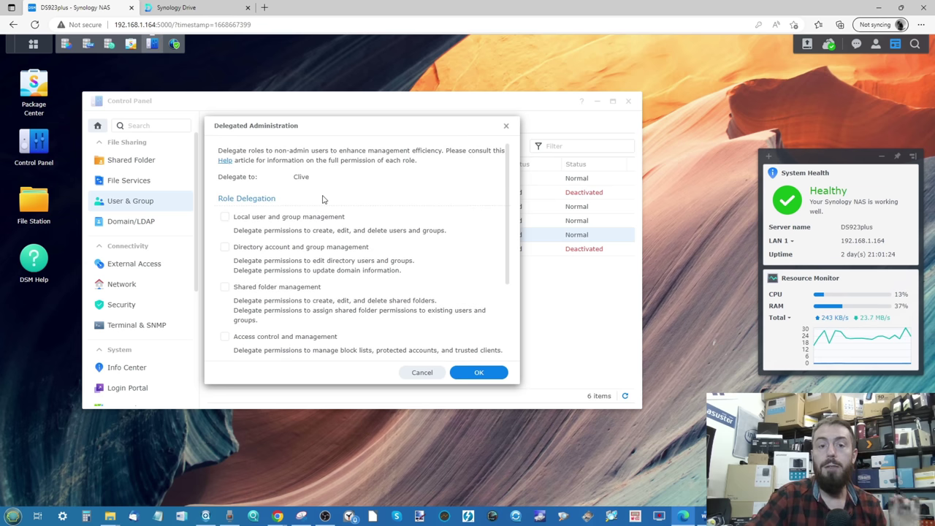
click(505, 127)
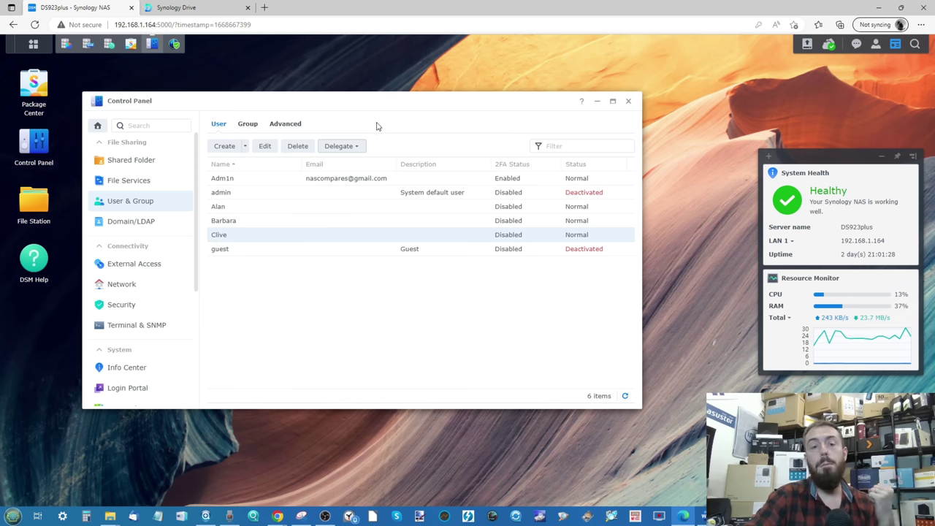
View the delegation Permission Viewer and close it.
click(341, 150)
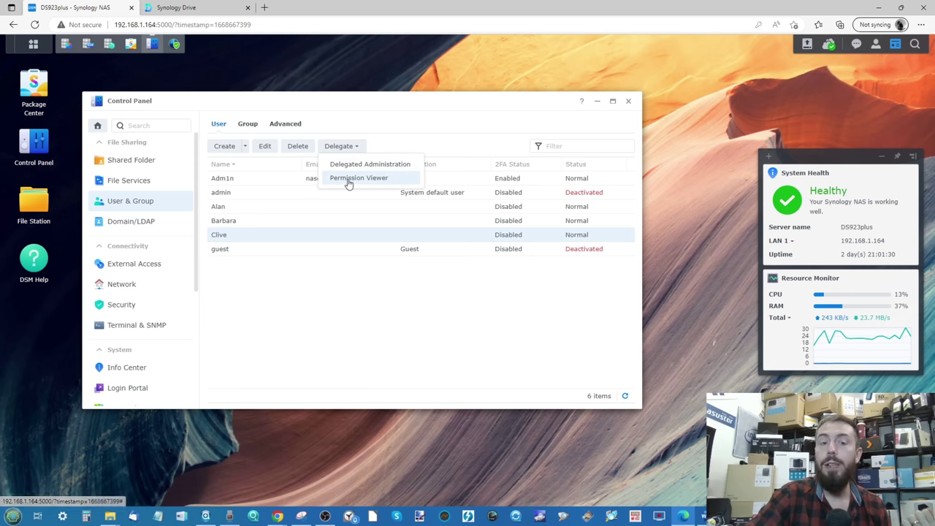
click(350, 182)
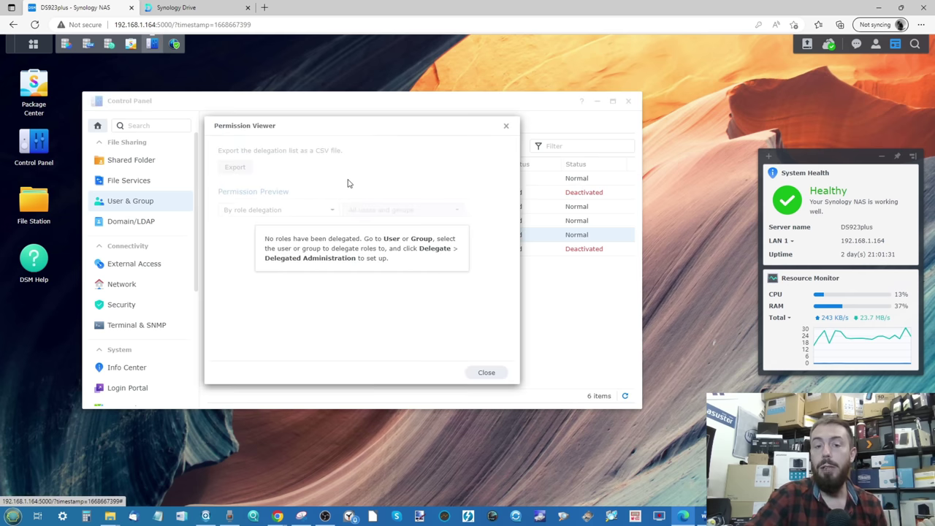
click(505, 127)
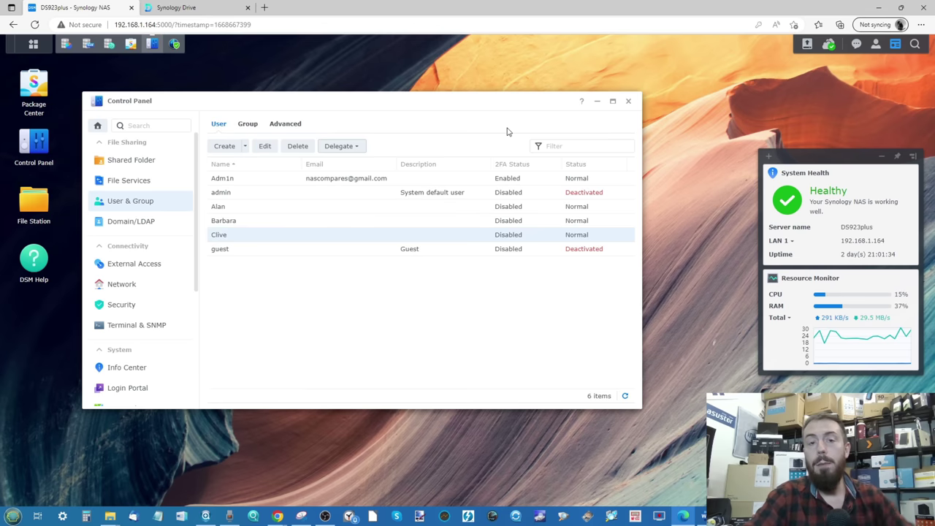
click(246, 147)
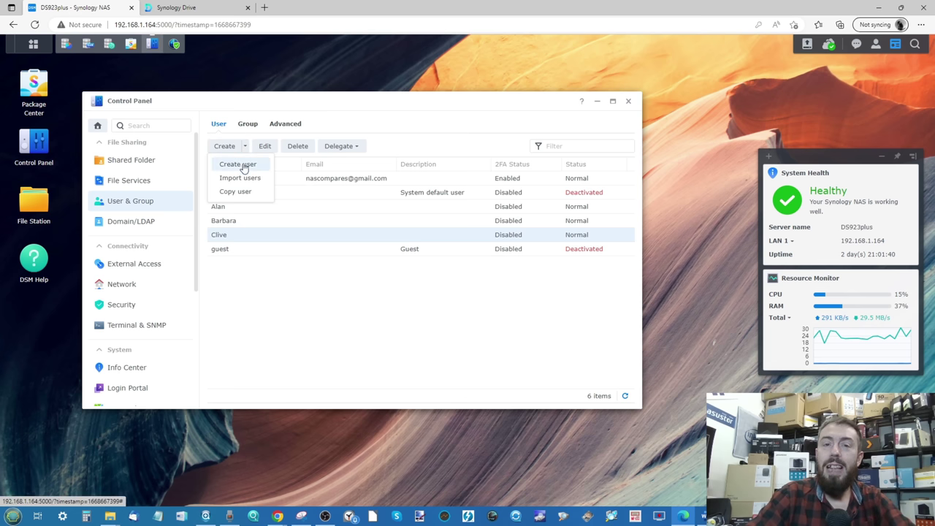
click(242, 165)
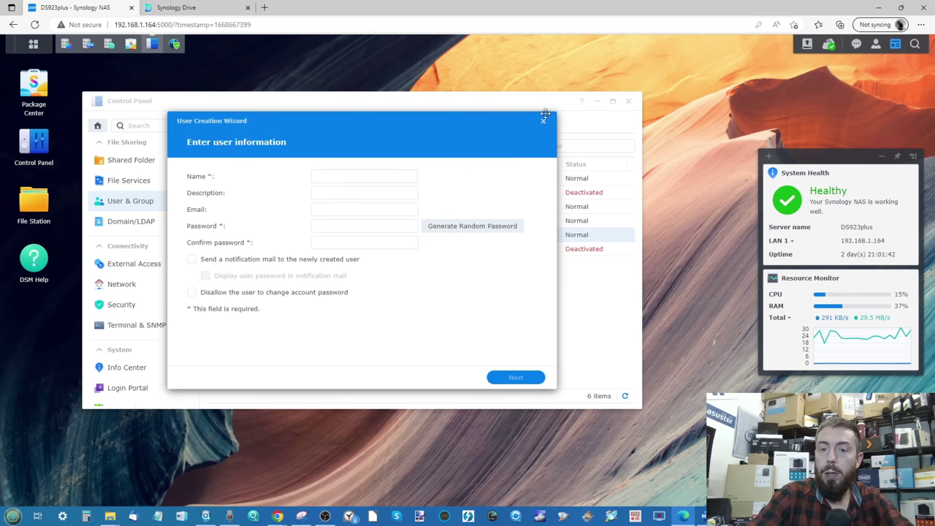
click(544, 120)
click(238, 146)
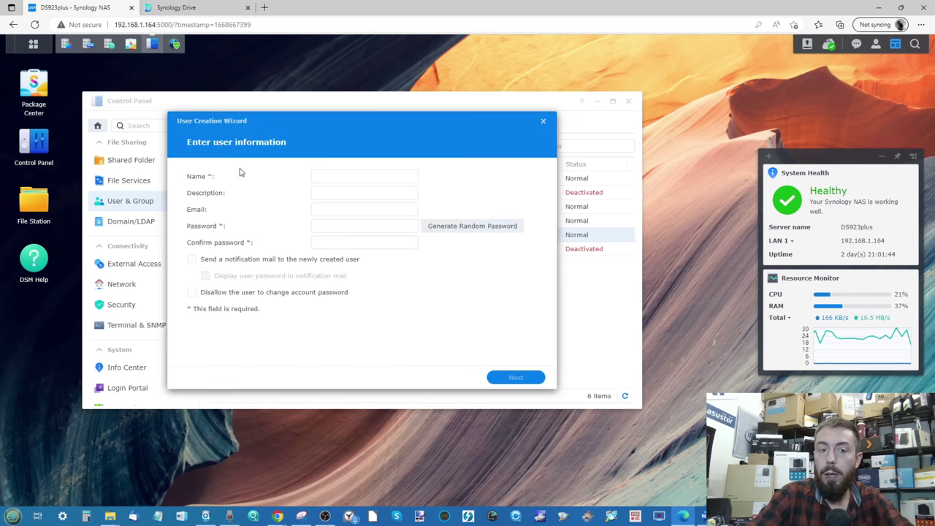
click(543, 120)
click(245, 146)
click(244, 178)
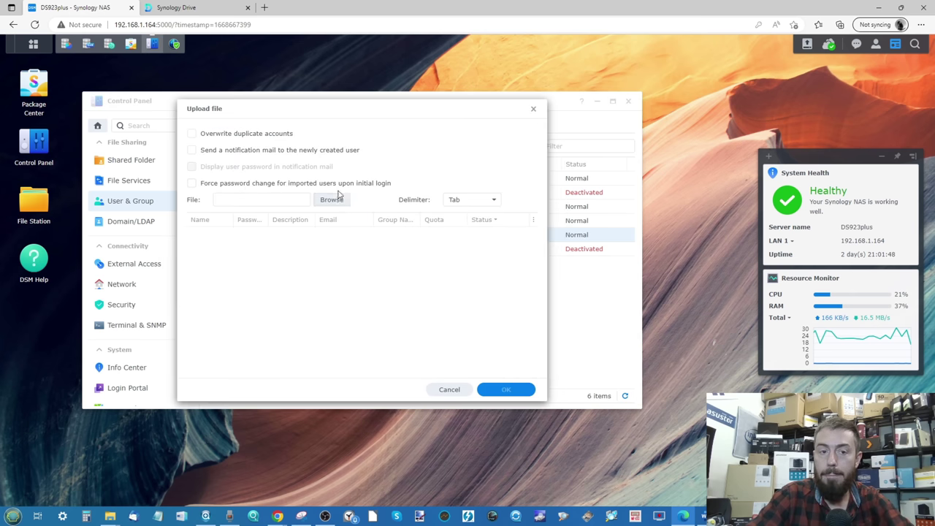
click(535, 110)
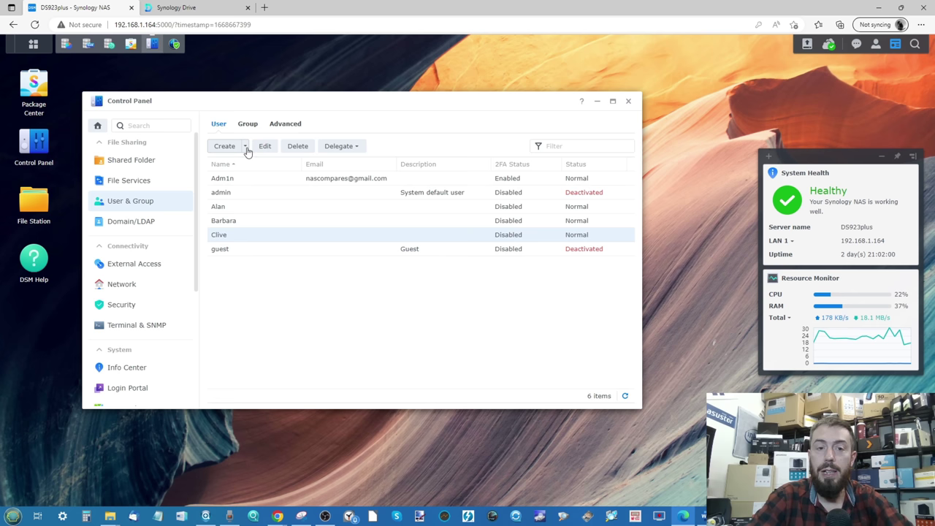
click(246, 147)
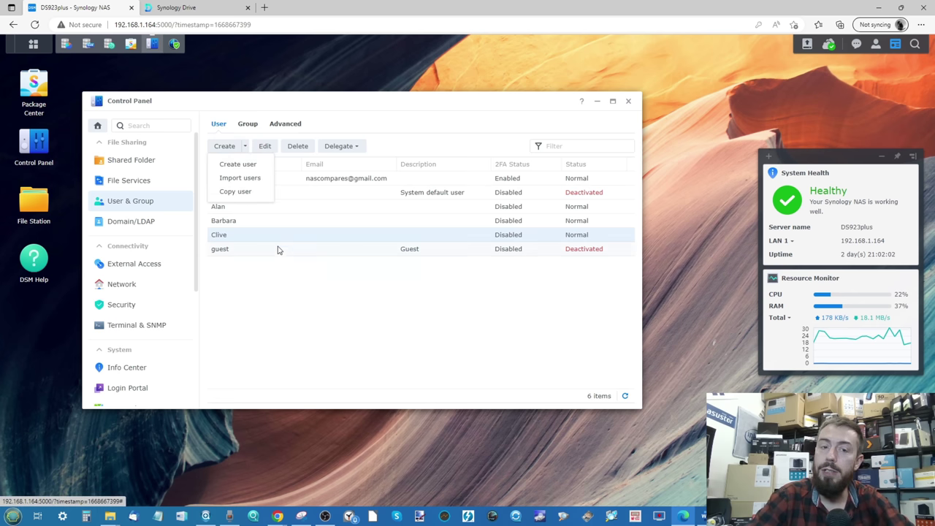
click(338, 119)
click(286, 125)
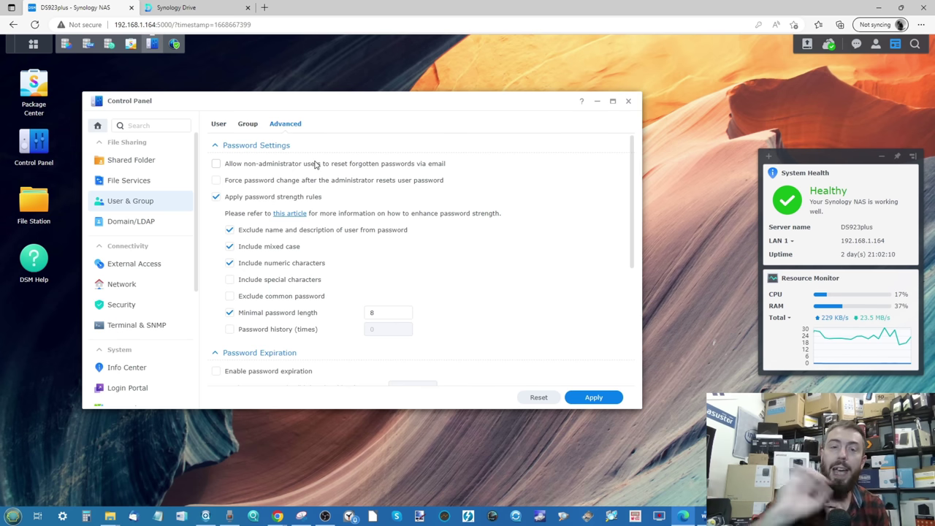
click(875, 44)
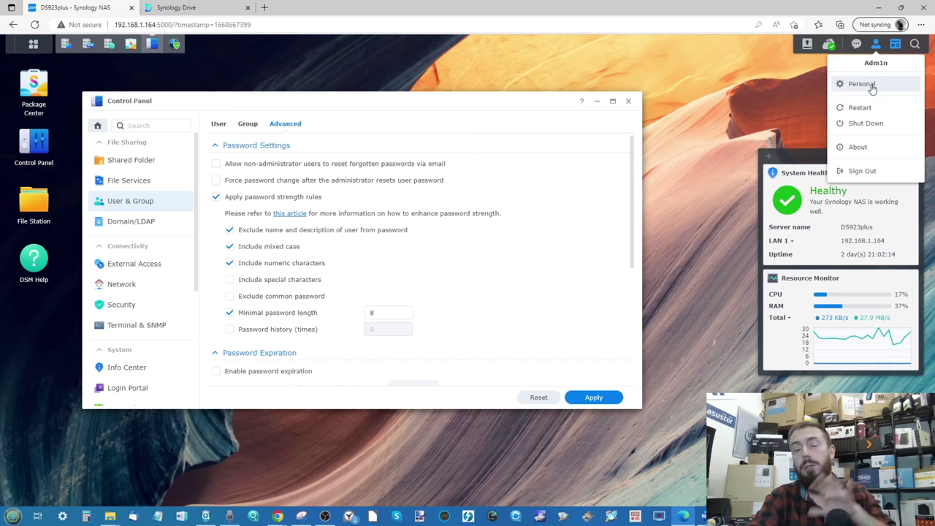
click(773, 80)
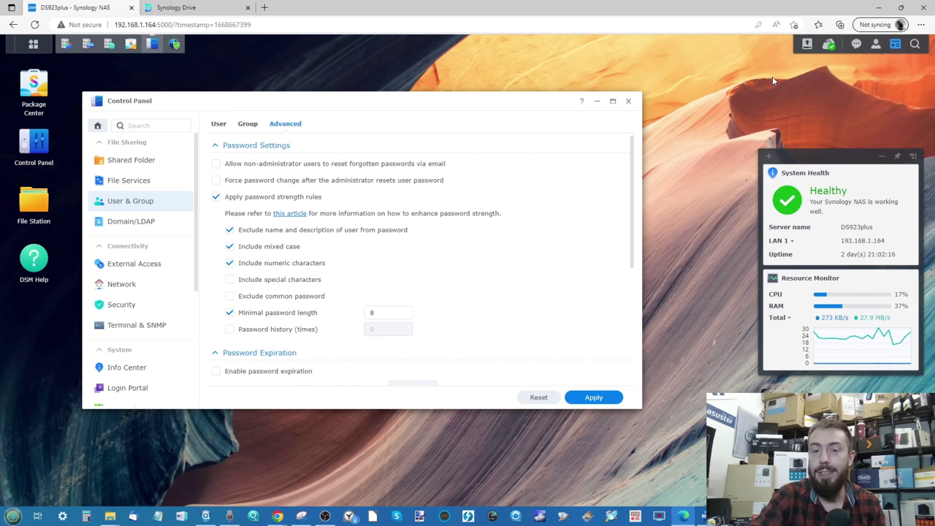
click(218, 124)
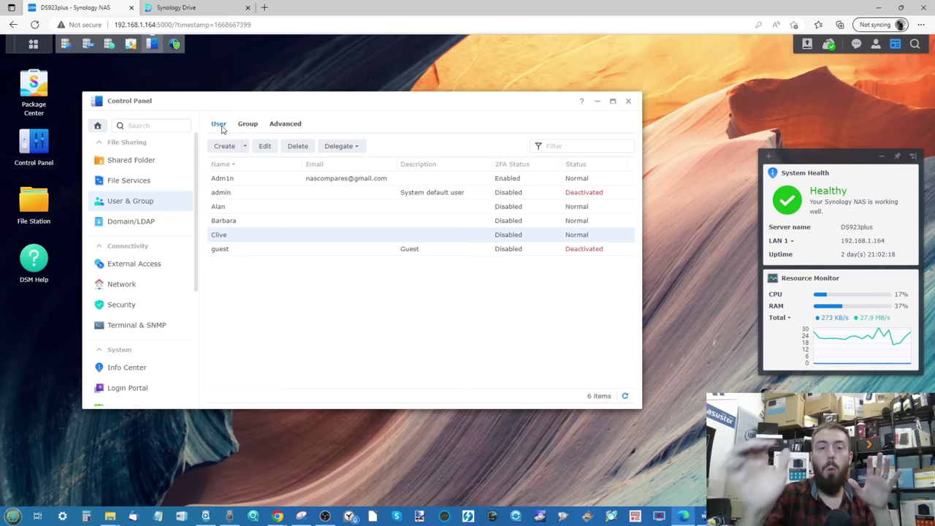
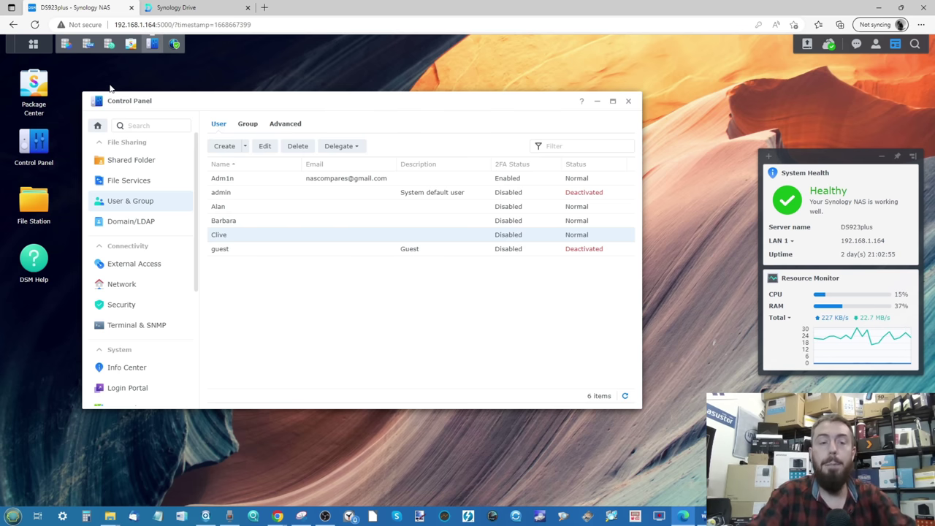
View External Access QuickConnect, enabled with ID DS923plusnas and its QuickConnect.to link.
click(119, 226)
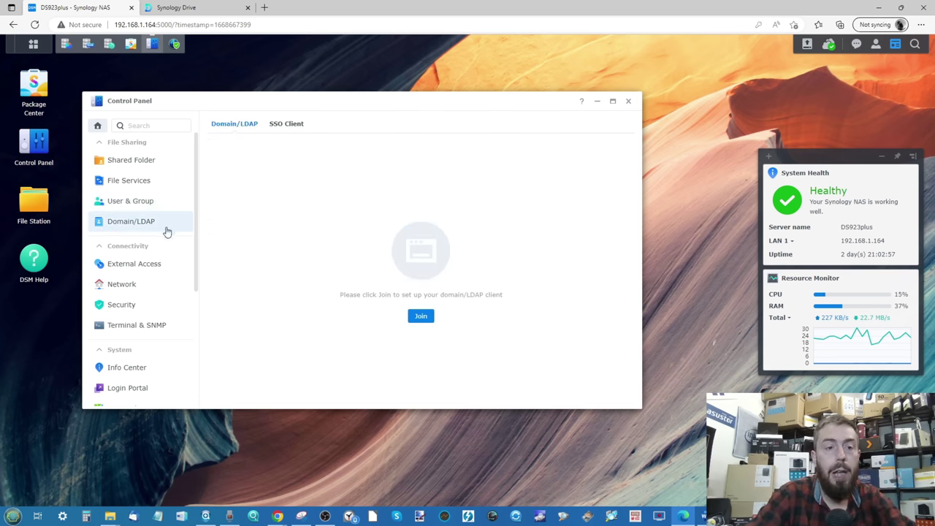
click(125, 269)
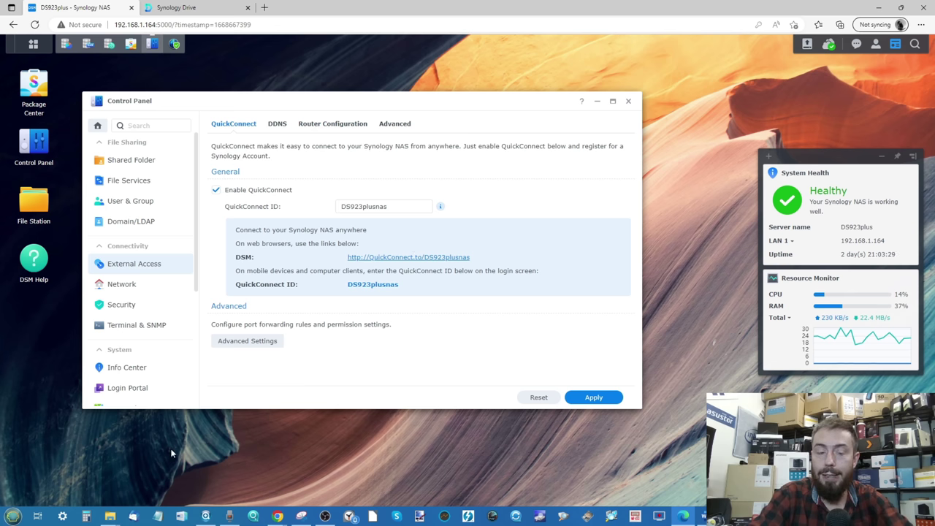
mouse_move(109, 516)
click(164, 487)
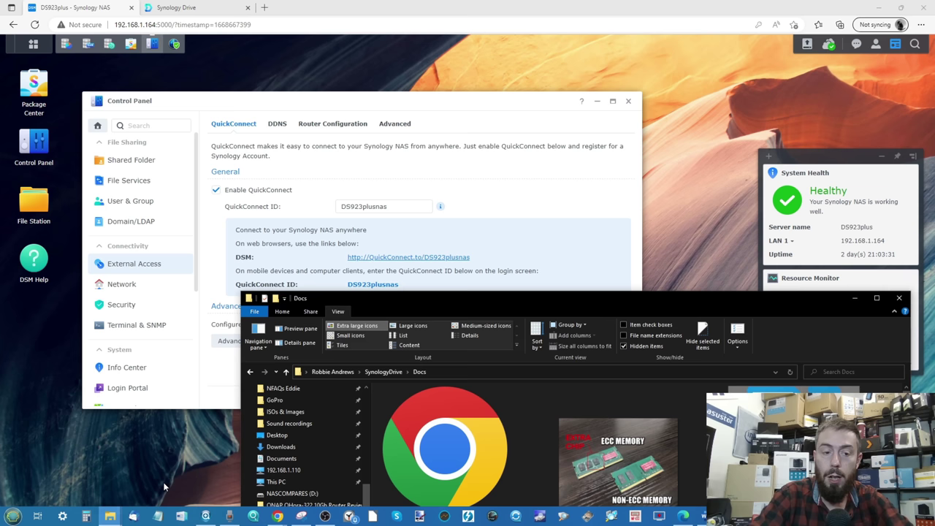
click(333, 372)
click(249, 373)
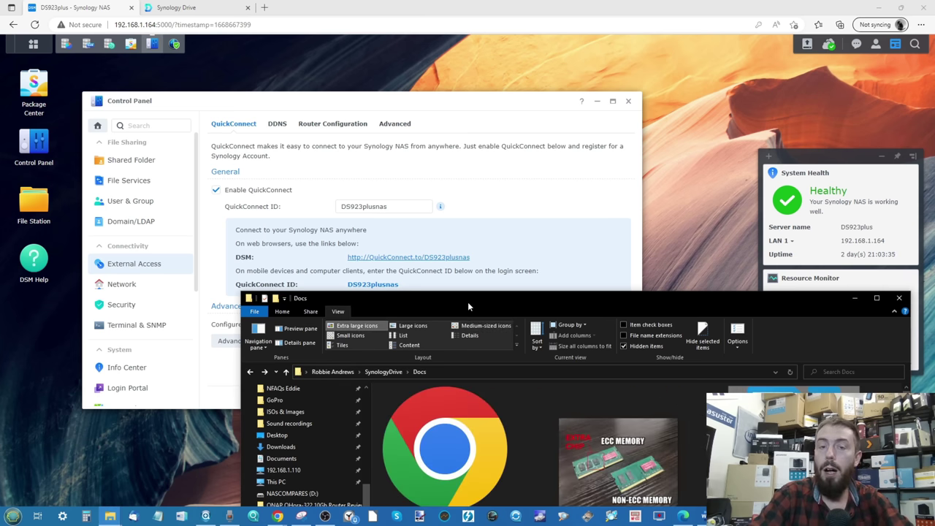
drag(467, 302, 368, 127)
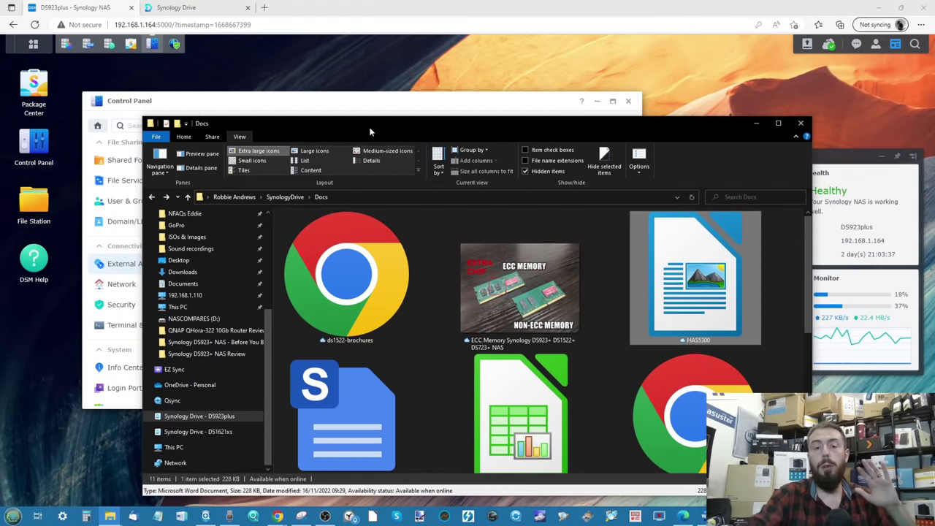
click(219, 416)
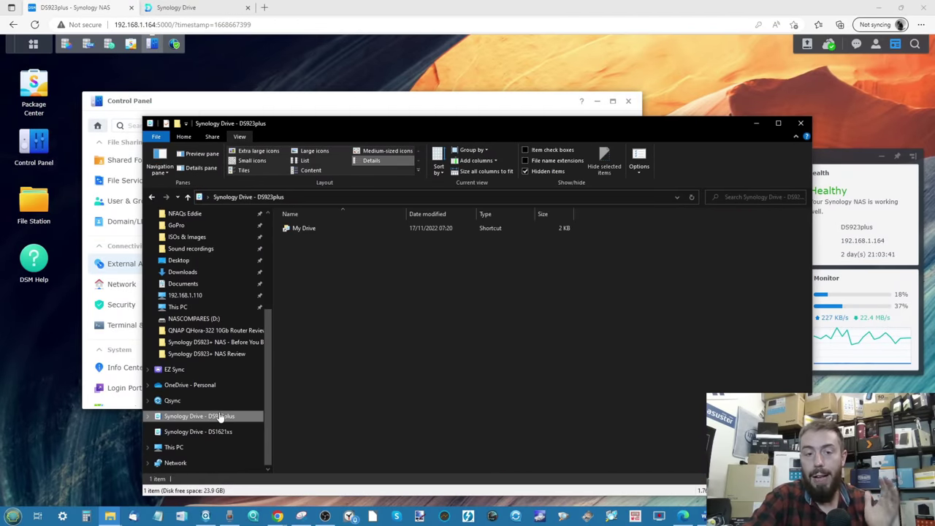
double_click(310, 229)
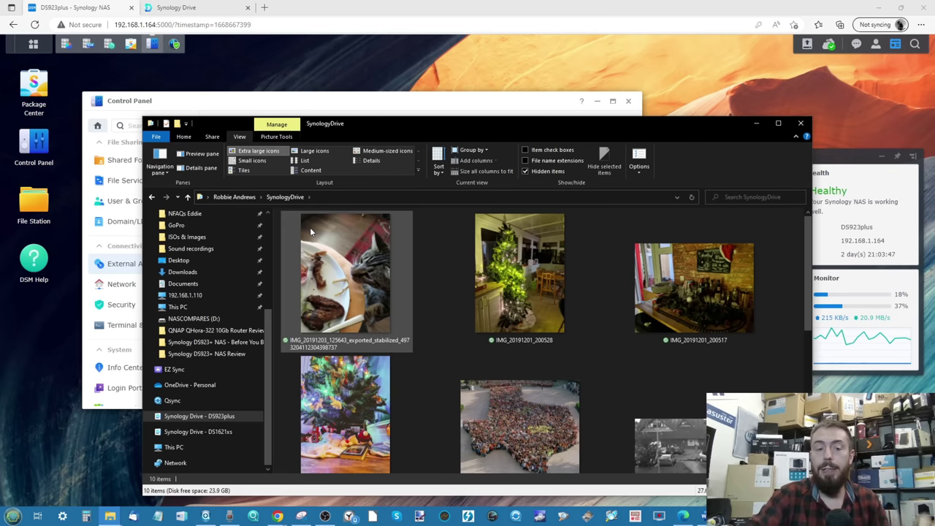
click(228, 433)
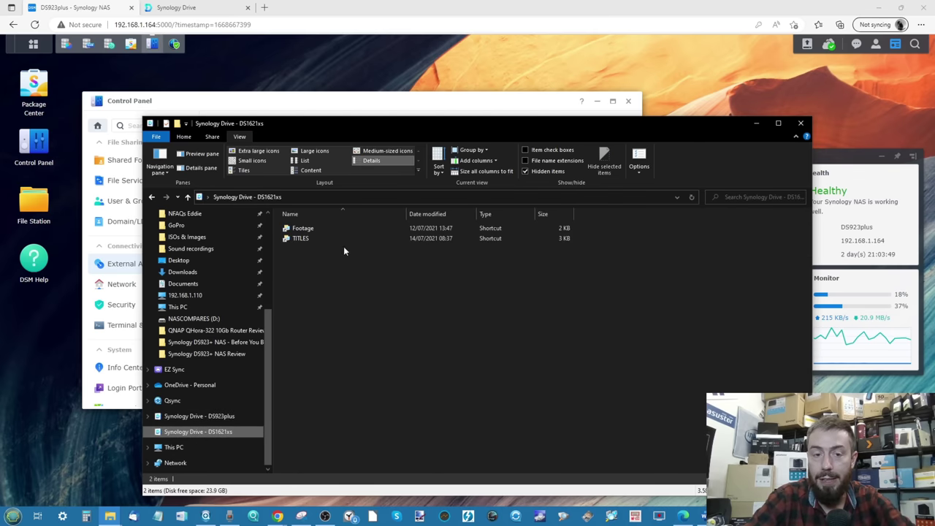
double_click(323, 230)
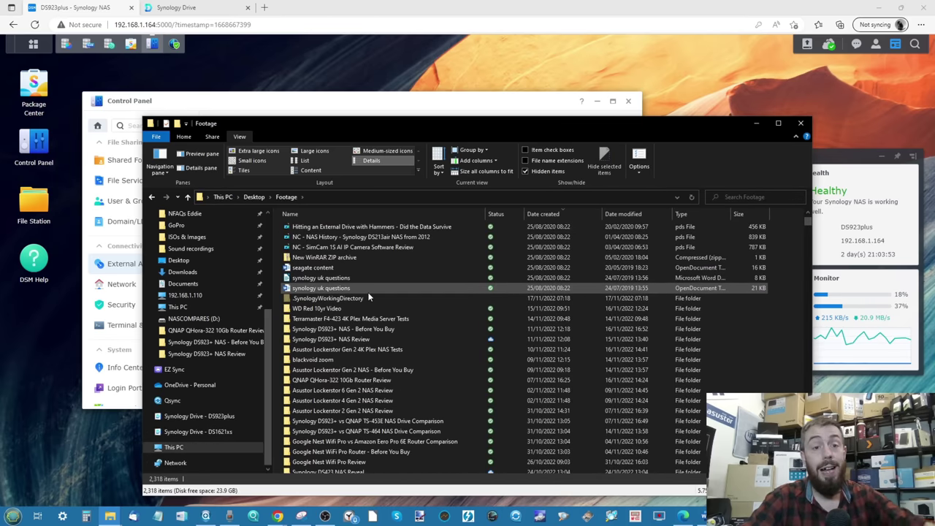
scroll(368, 296, down, 4)
scroll(434, 268, down, 2)
scroll(434, 269, down, 3)
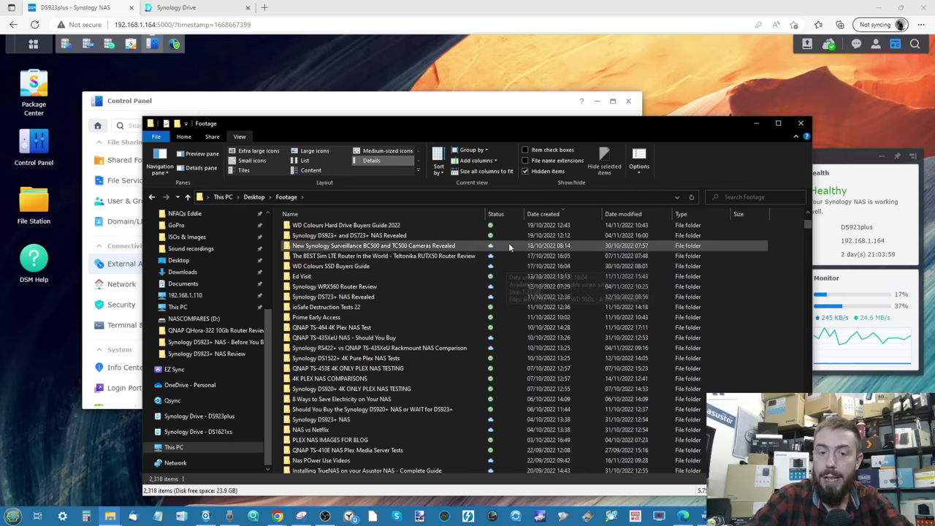
scroll(490, 272, down, 5)
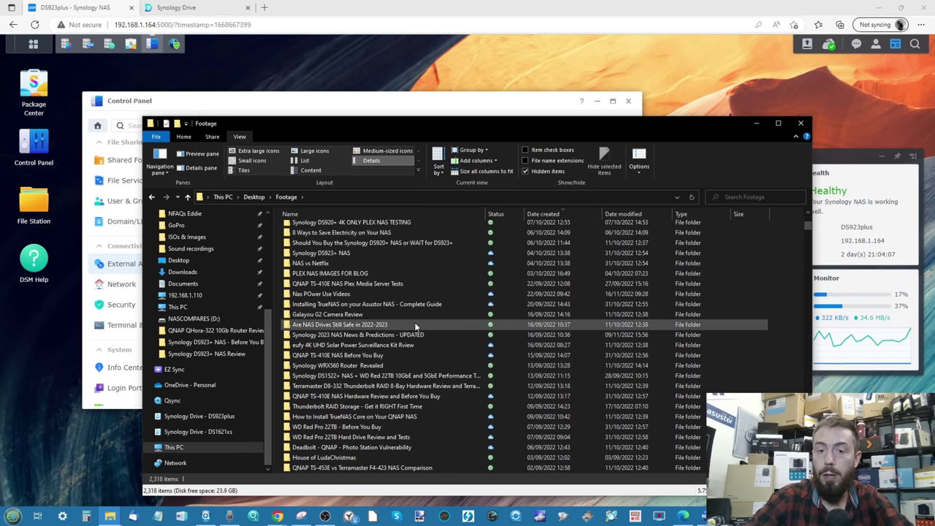
scroll(395, 292, up, 2)
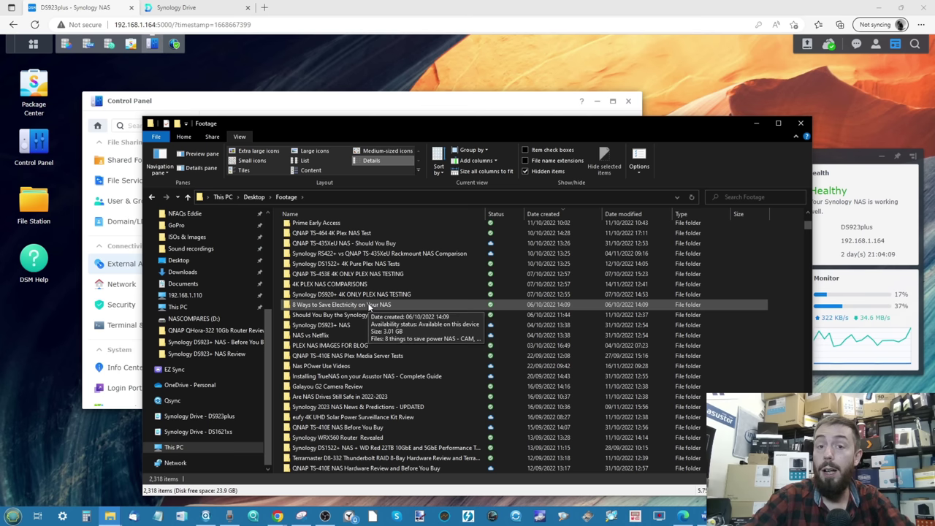
scroll(486, 310, up, 6)
scroll(491, 312, up, 1)
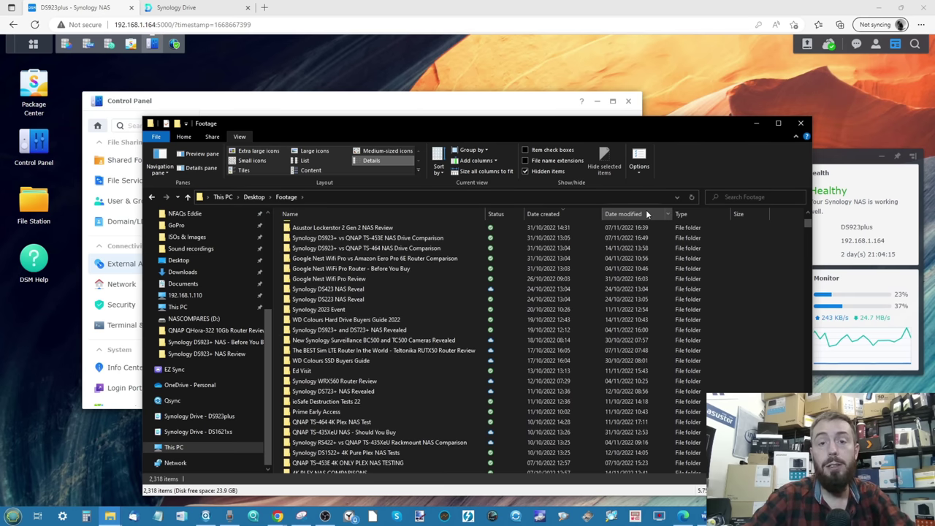
click(756, 124)
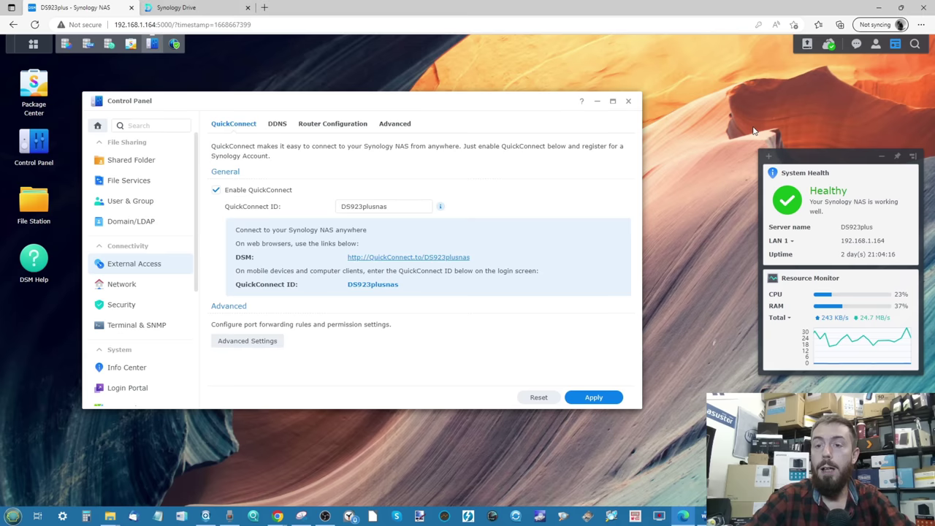
Review the DDNS and Advanced tabs of the External Access settings.
click(280, 127)
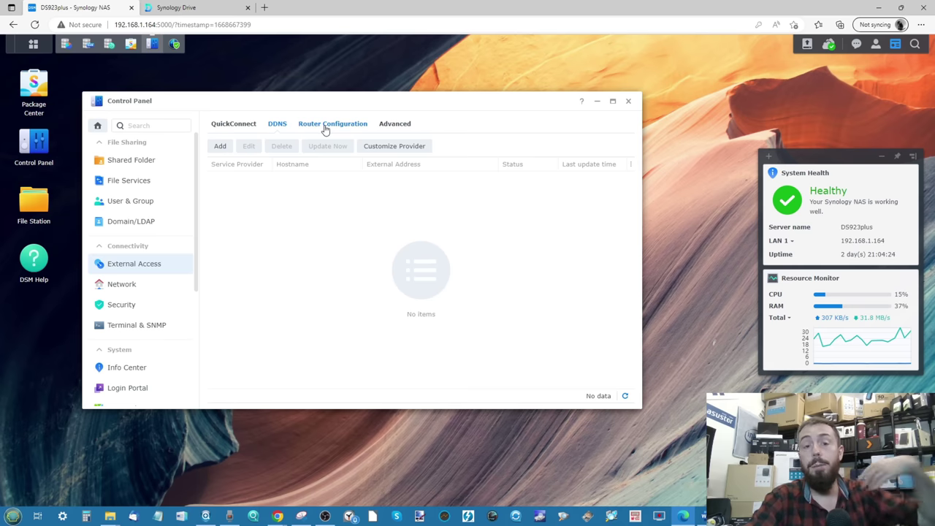
click(395, 128)
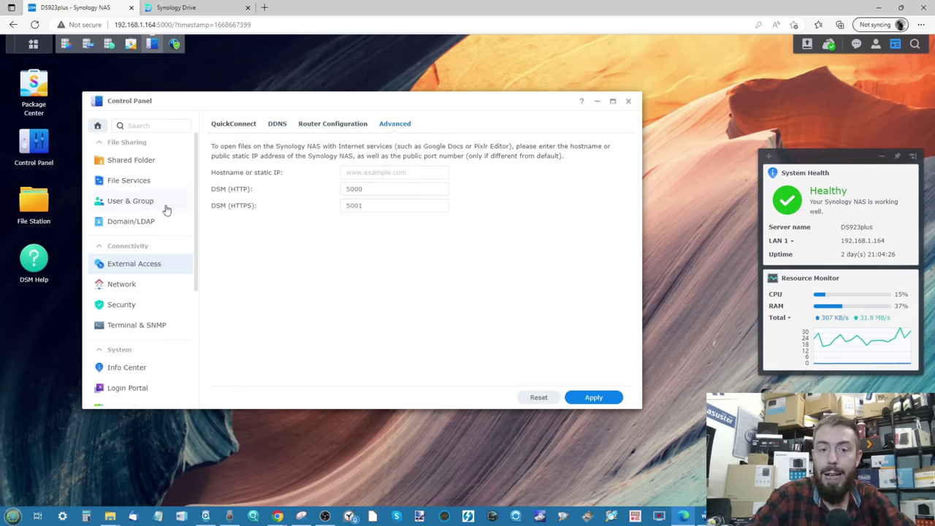
scroll(129, 217, down, 3)
Check Network's Static Route, Connectivity and General tabs: gateway 192.168.1.1, no proxy.
click(142, 175)
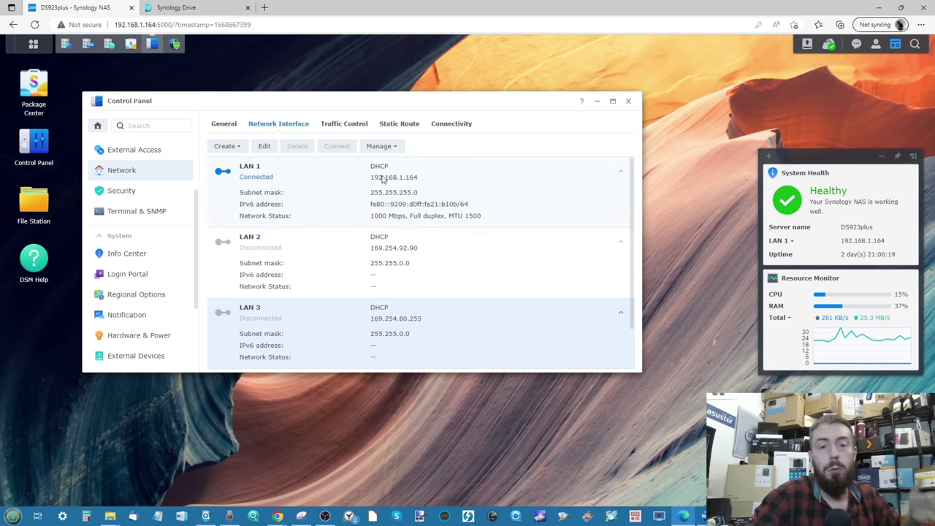
click(407, 129)
click(450, 129)
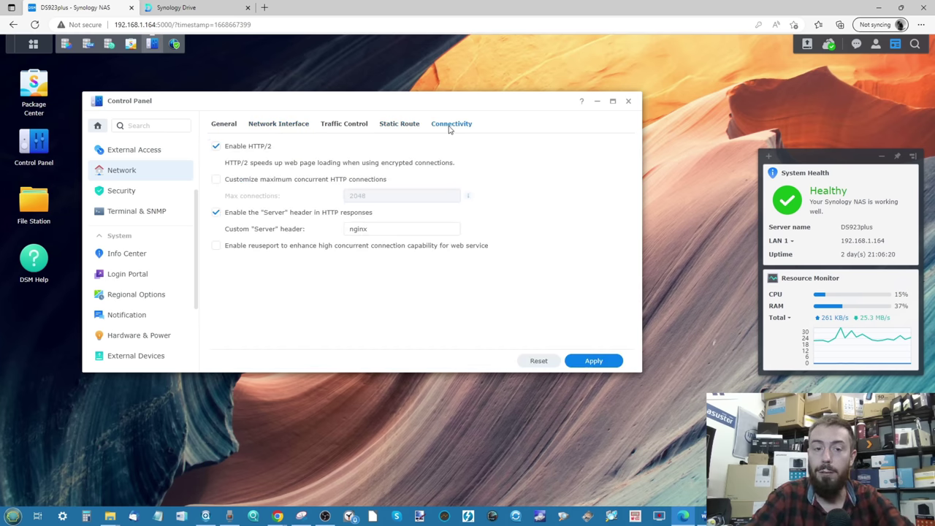
click(216, 128)
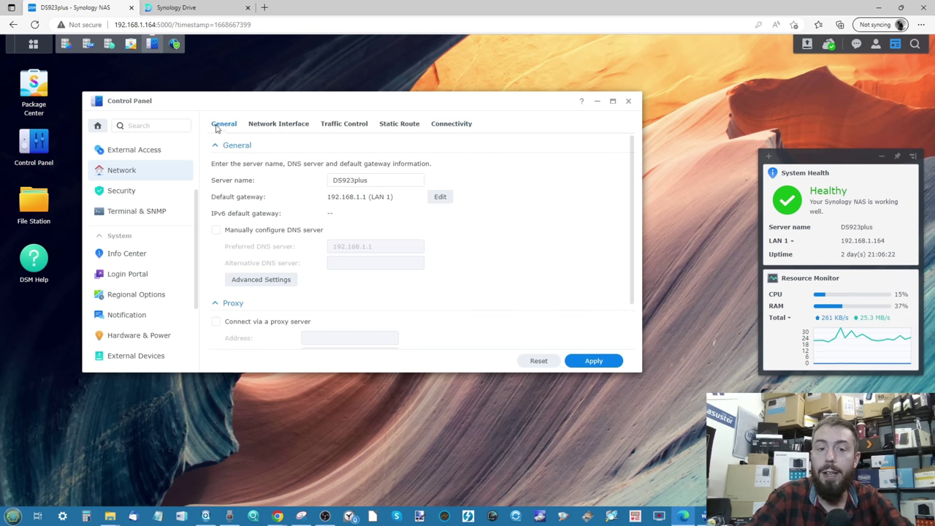
scroll(332, 189, down, 2)
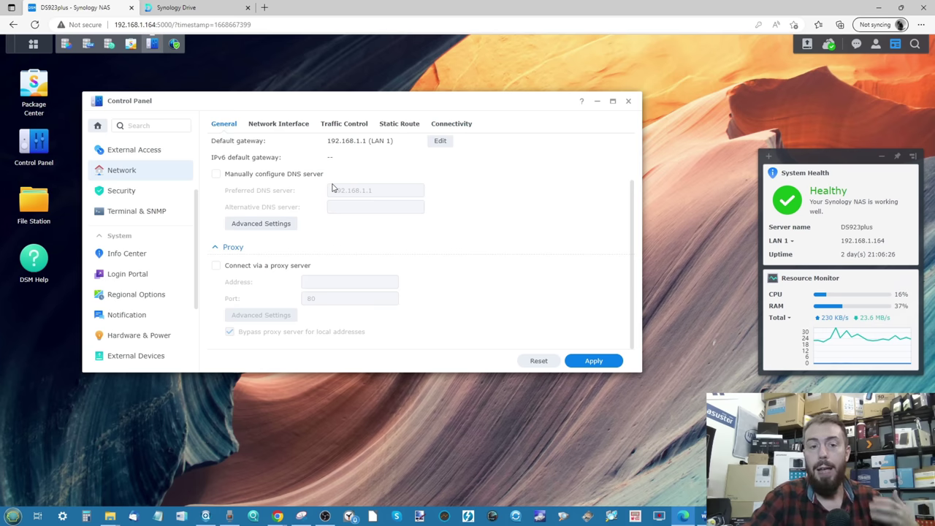
scroll(146, 234, down, 3)
scroll(146, 236, down, 1)
scroll(146, 235, up, 1)
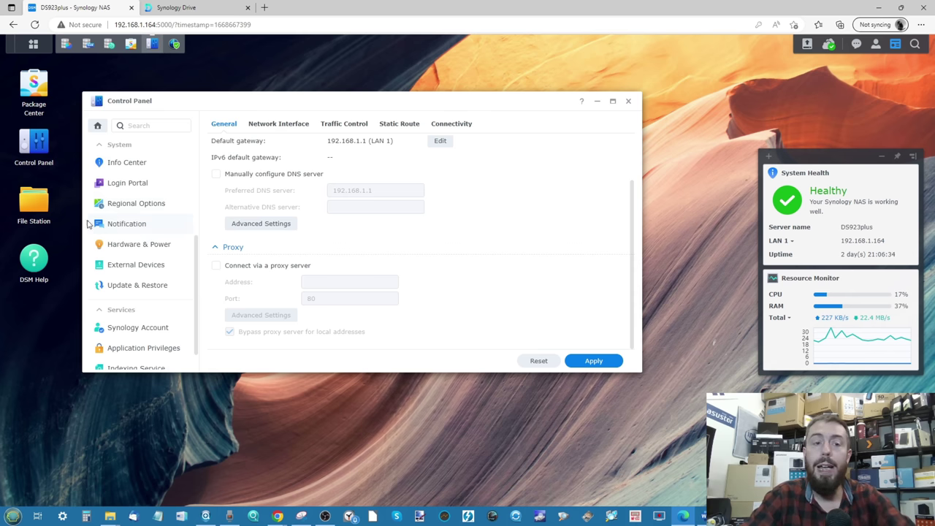
scroll(145, 243, up, 5)
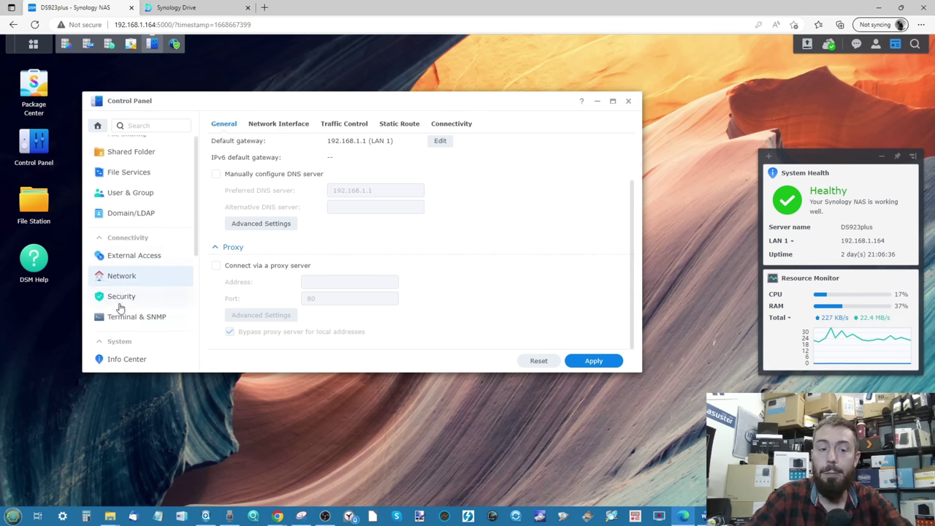
click(118, 299)
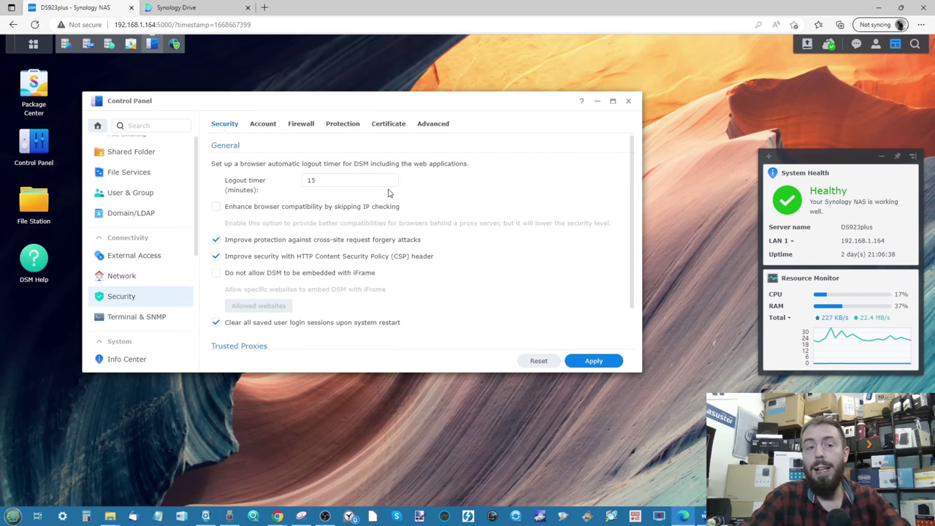
Check Security Advisor's network results, then view Account settings enforcing 2-factor for administrators.
scroll(388, 192, down, 2)
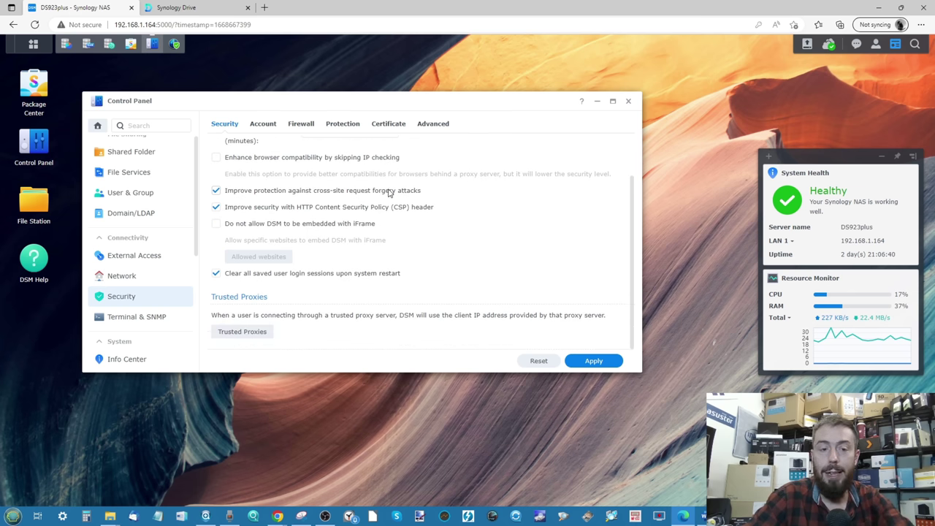
scroll(388, 193, up, 2)
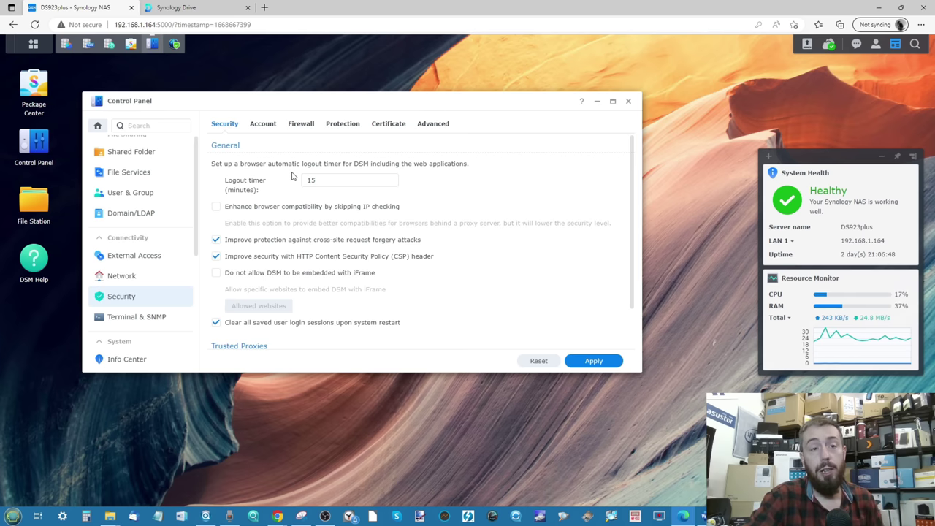
click(175, 44)
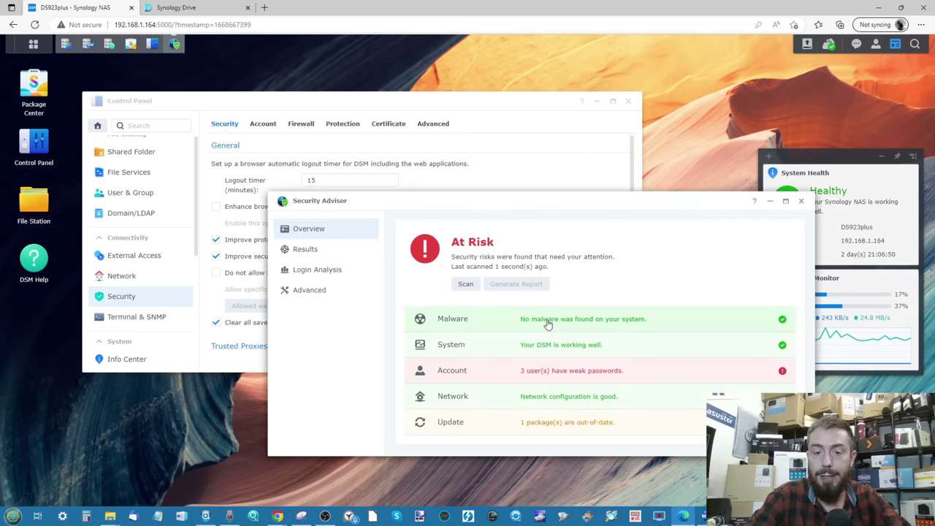
click(568, 395)
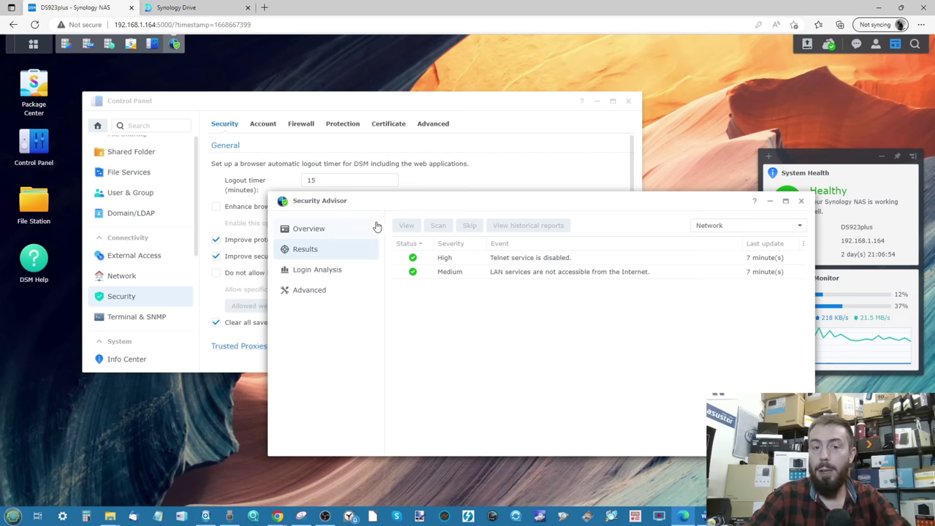
click(309, 228)
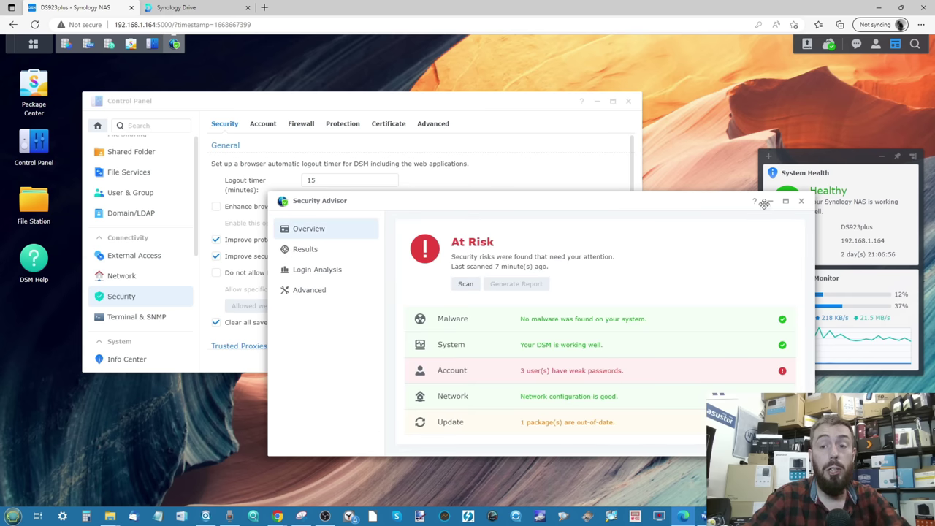
click(768, 201)
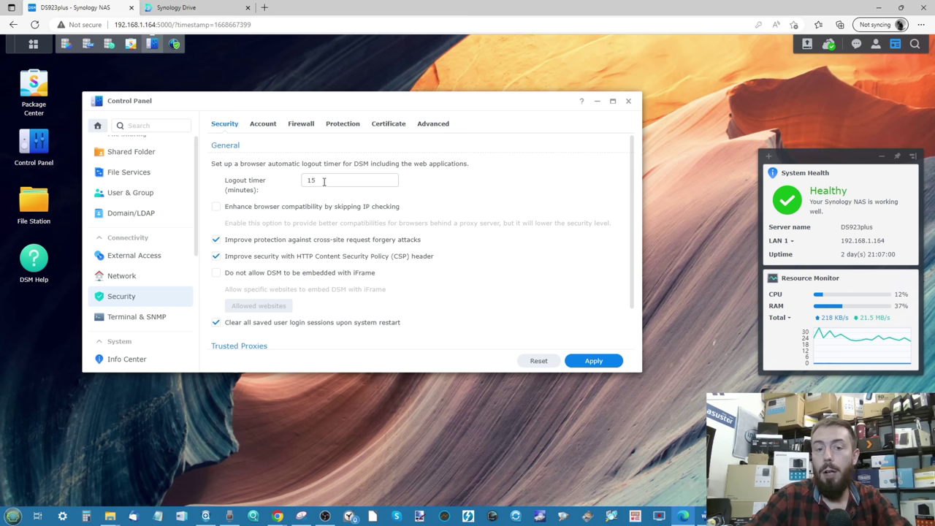
scroll(319, 178, down, 2)
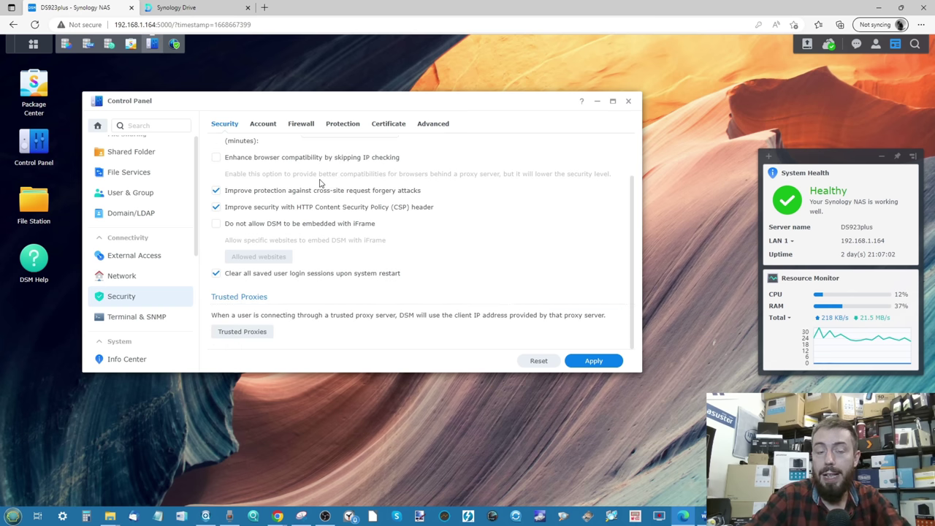
click(266, 124)
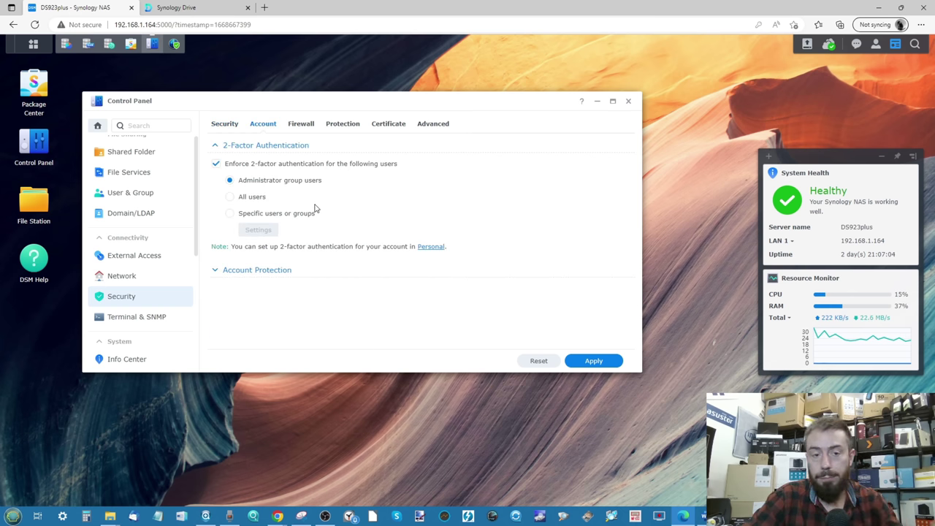
Enable account protection: 5 sign-in attempts within 1 minute, cancelled after 30 minutes.
click(219, 272)
scroll(354, 272, down, 3)
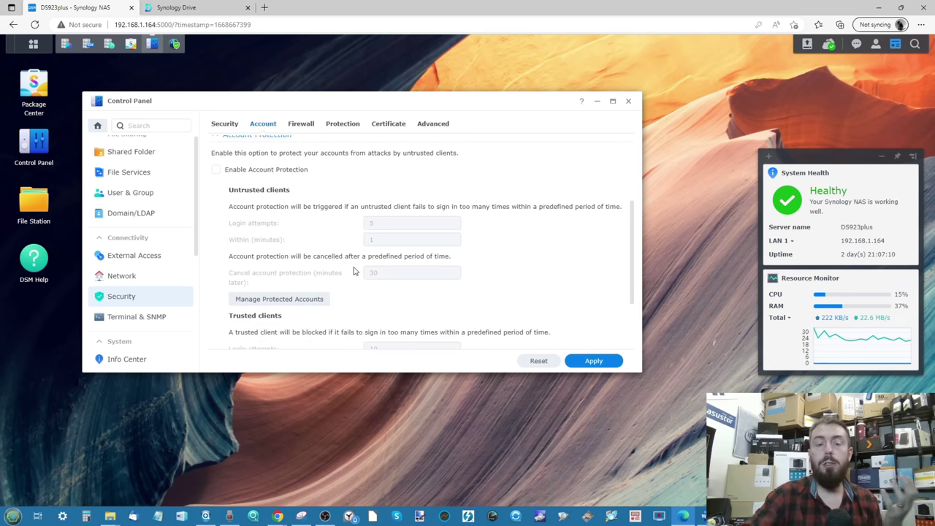
click(257, 170)
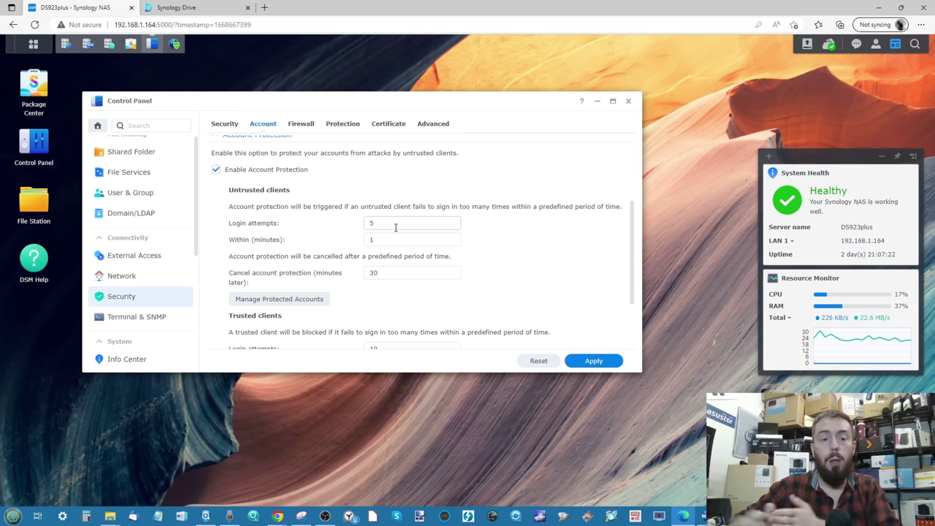
click(389, 239)
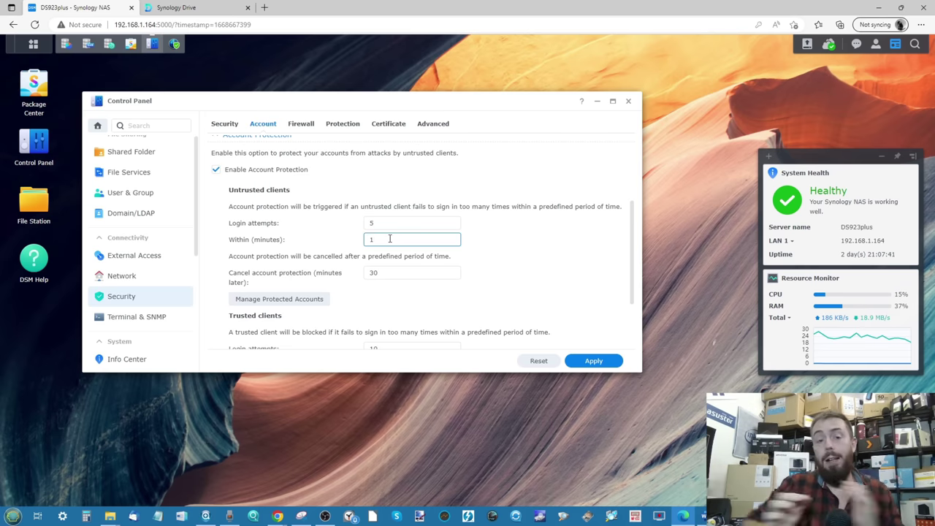
scroll(389, 239, down, 2)
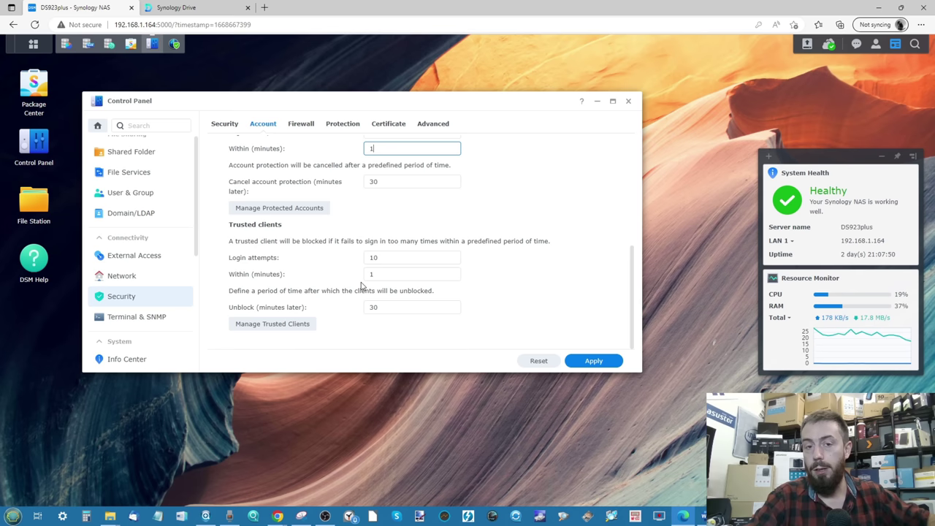
click(312, 131)
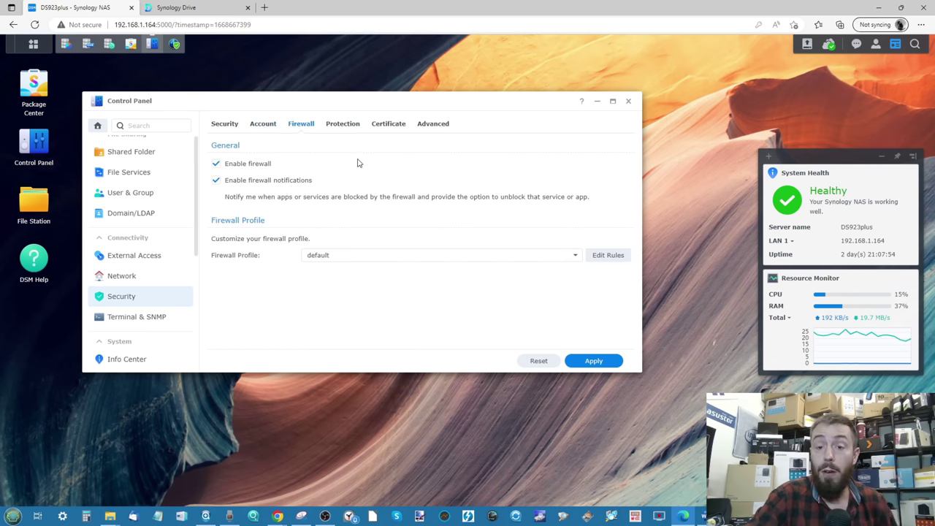
Review the default firewall profile rules and auto block protection, then list installed certificates.
click(615, 258)
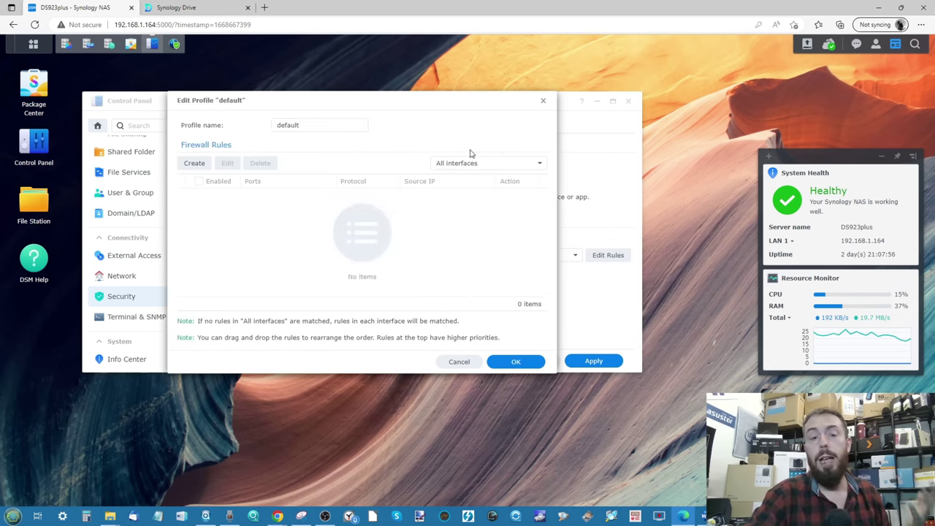
click(543, 100)
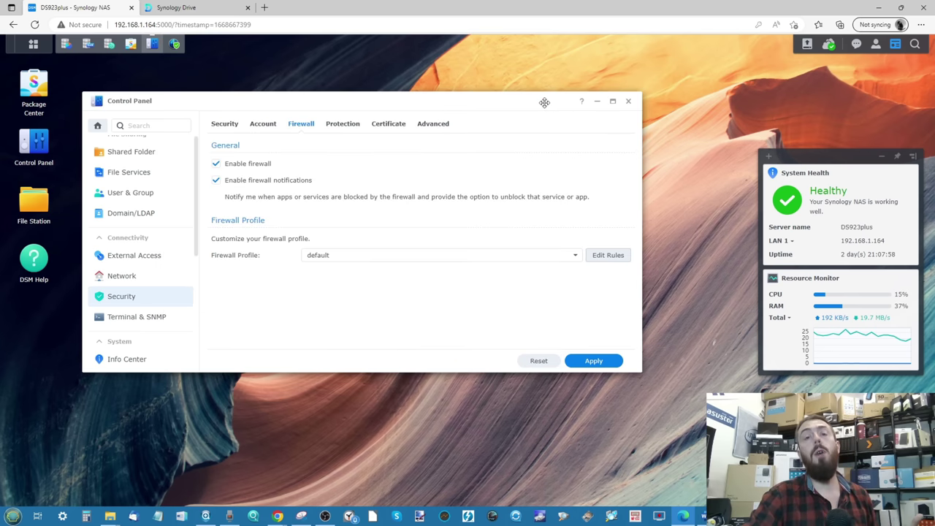
click(355, 128)
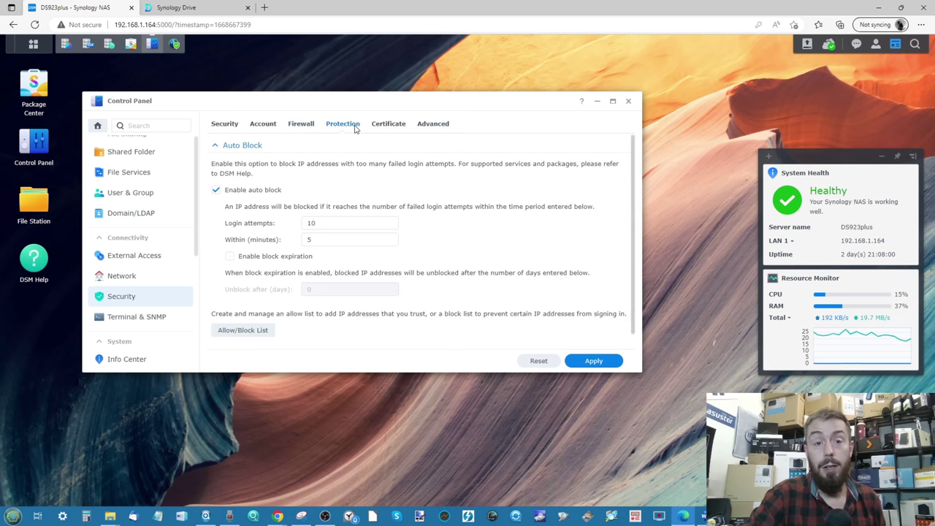
scroll(309, 203, down, 1)
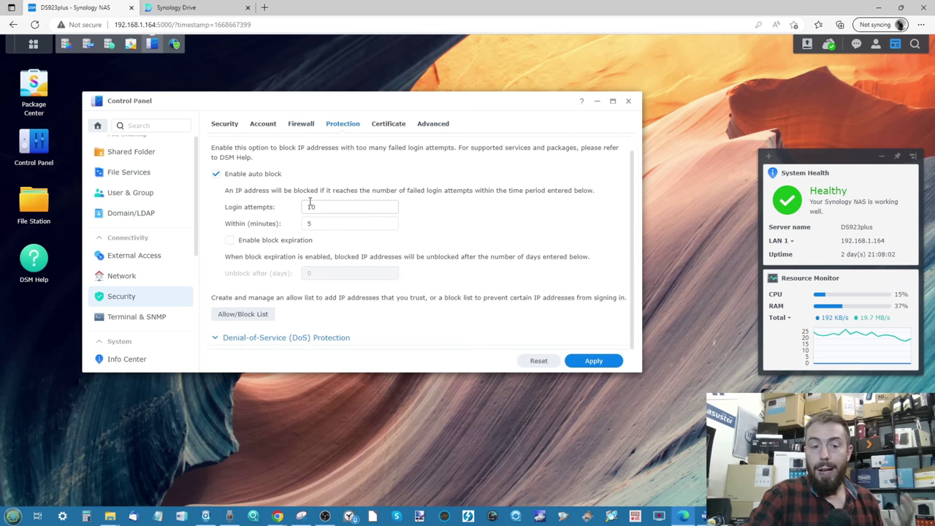
scroll(248, 342, down, 3)
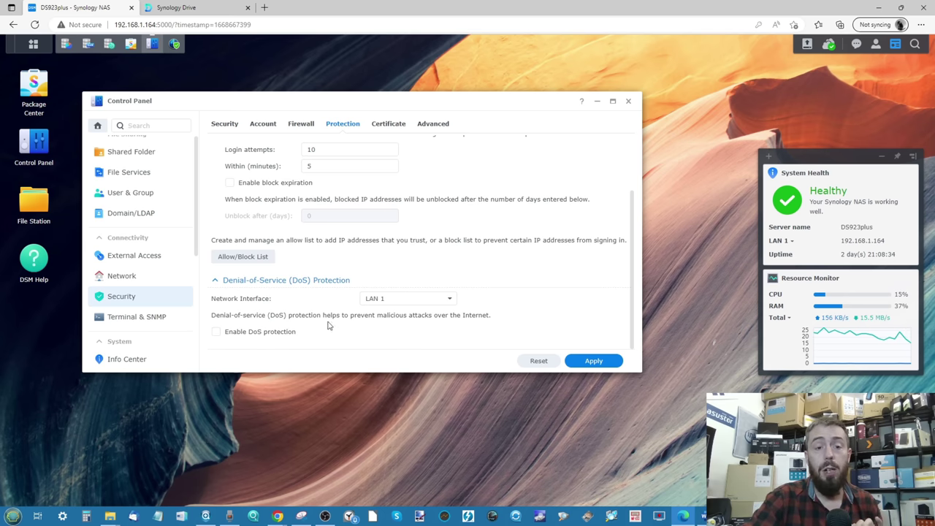
click(401, 124)
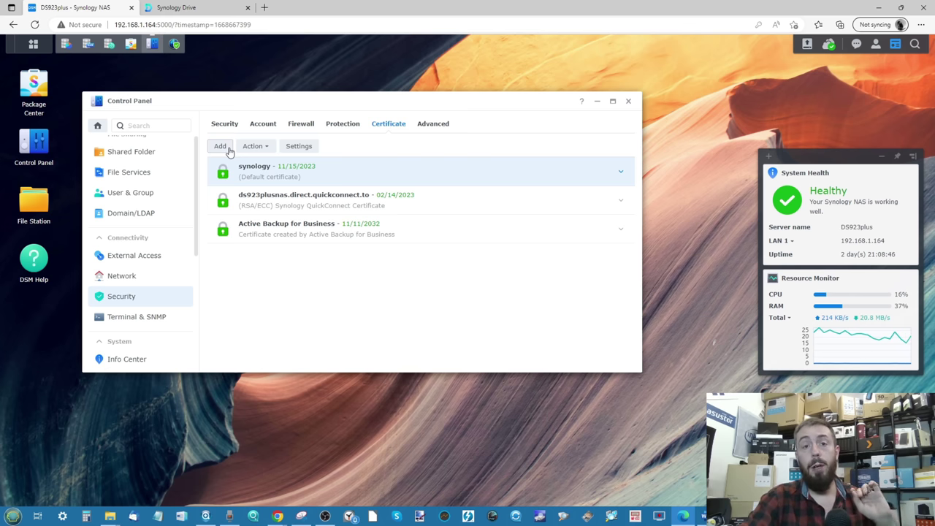
click(228, 149)
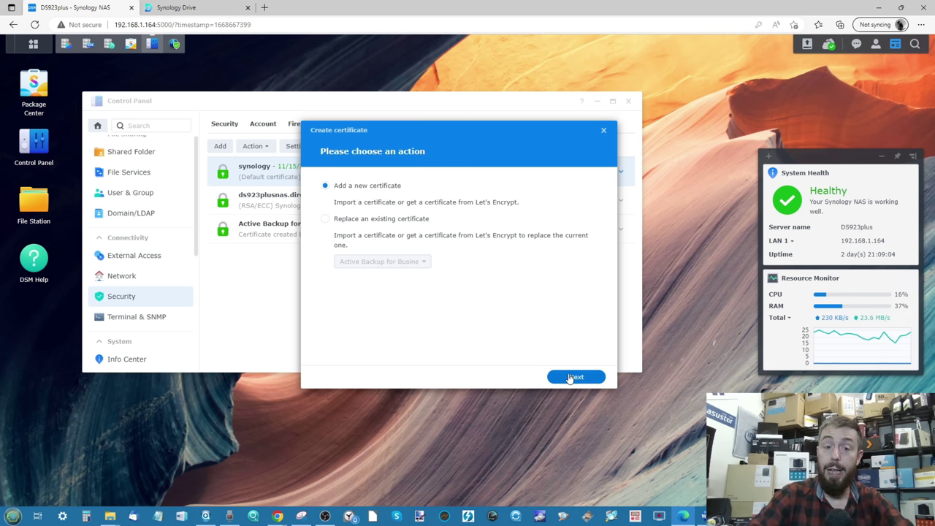
click(570, 378)
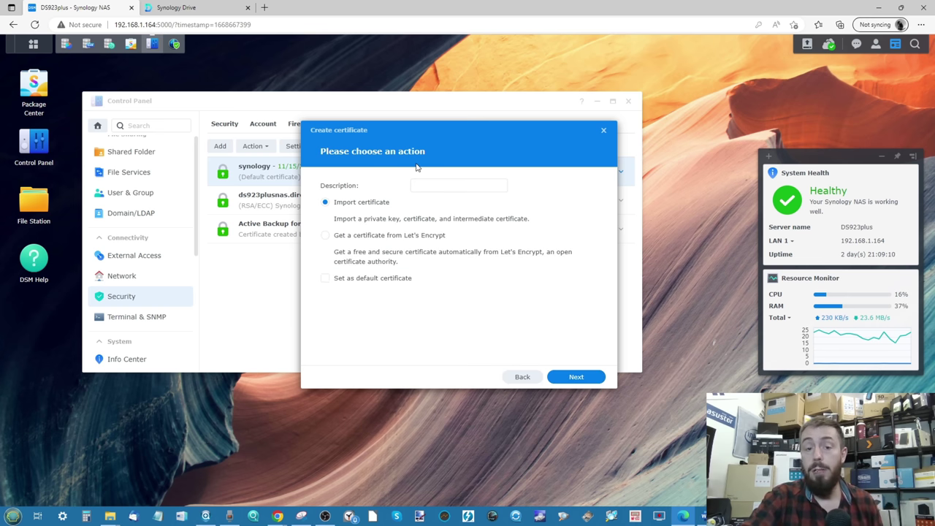
click(359, 235)
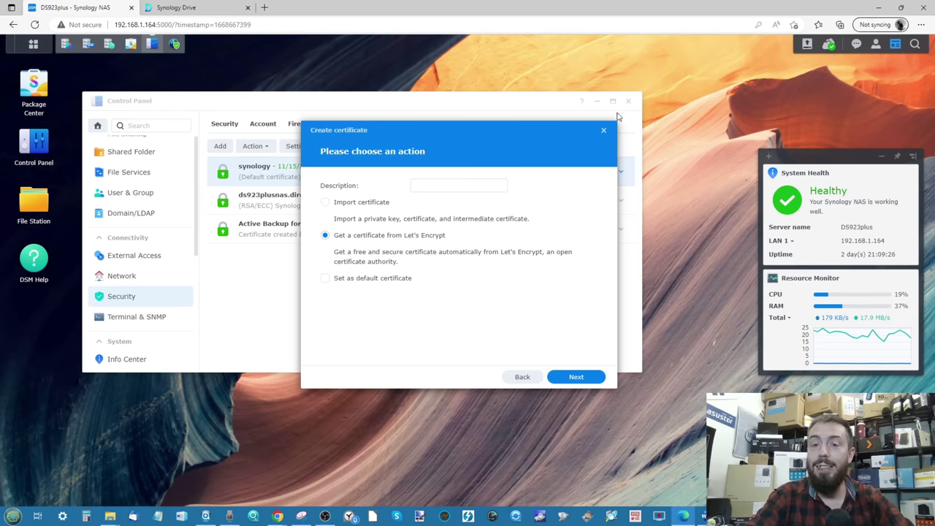
click(603, 131)
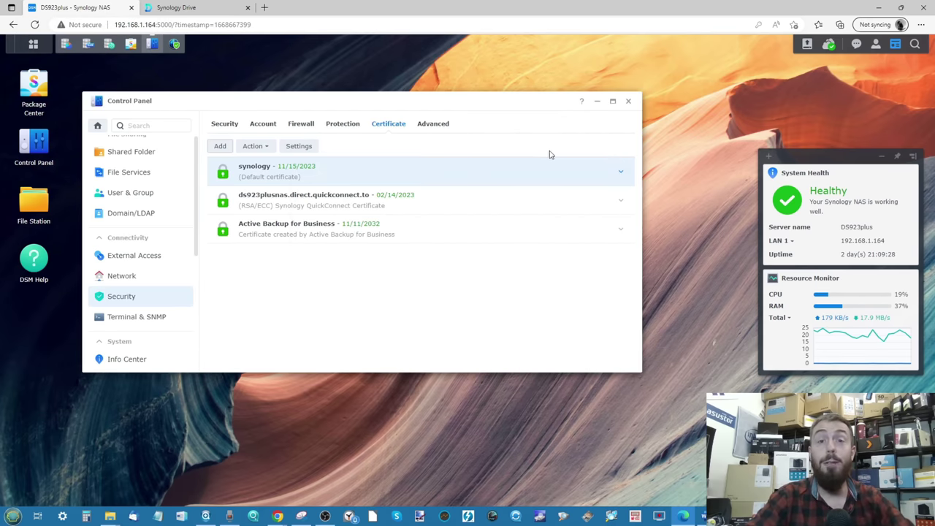
click(439, 126)
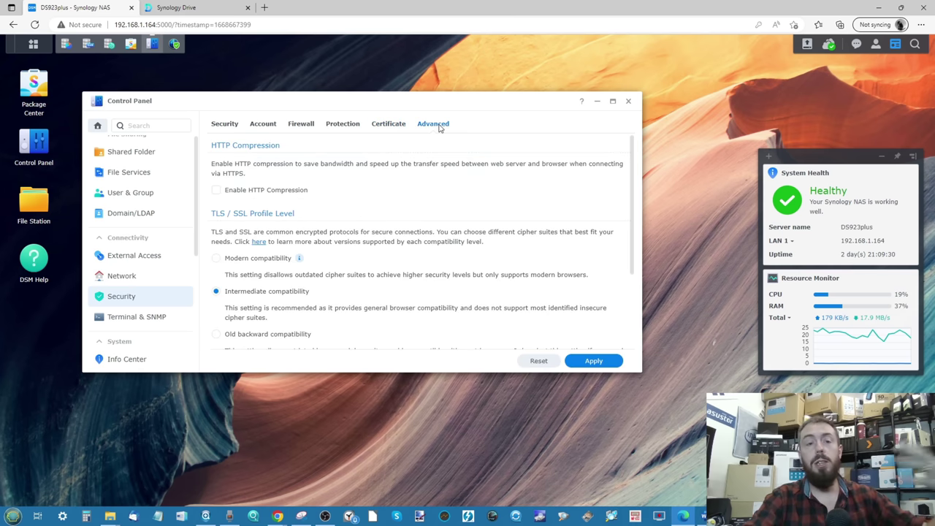
Review Advanced security: HTTP compression off, TLS/SSL profile at Intermediate compatibility.
scroll(367, 167, down, 2)
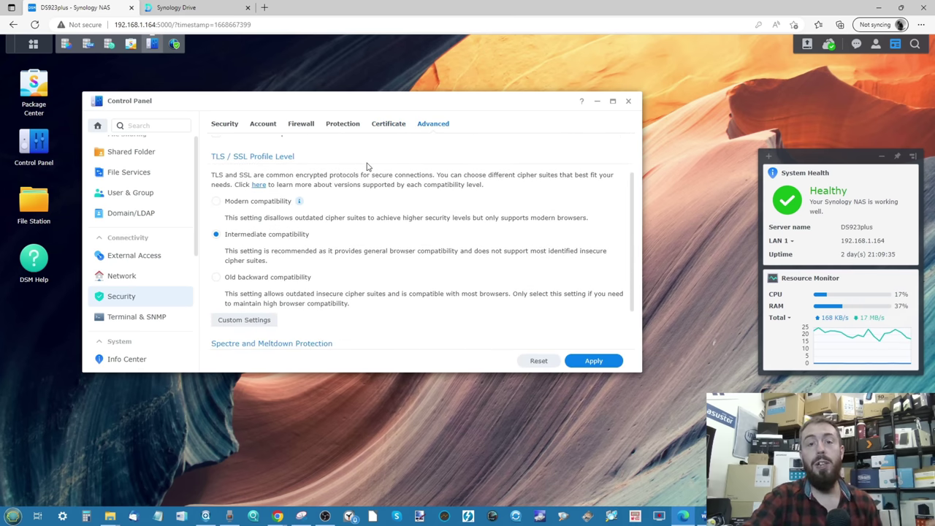
scroll(367, 166, down, 2)
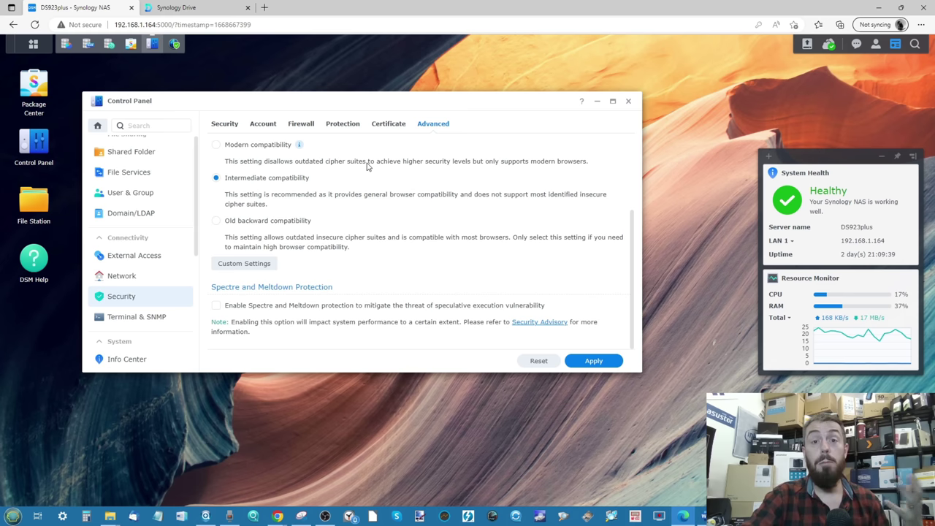
scroll(358, 246, up, 1)
scroll(359, 246, down, 1)
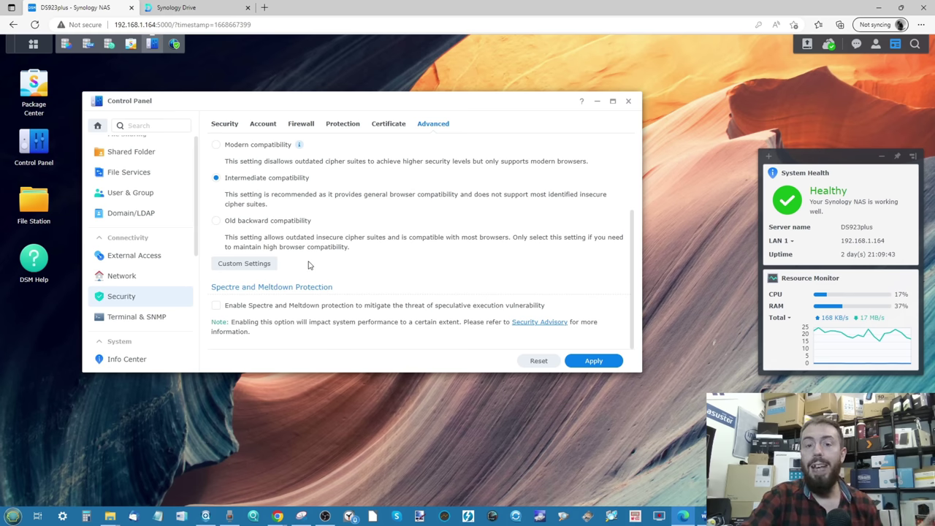
scroll(308, 265, up, 3)
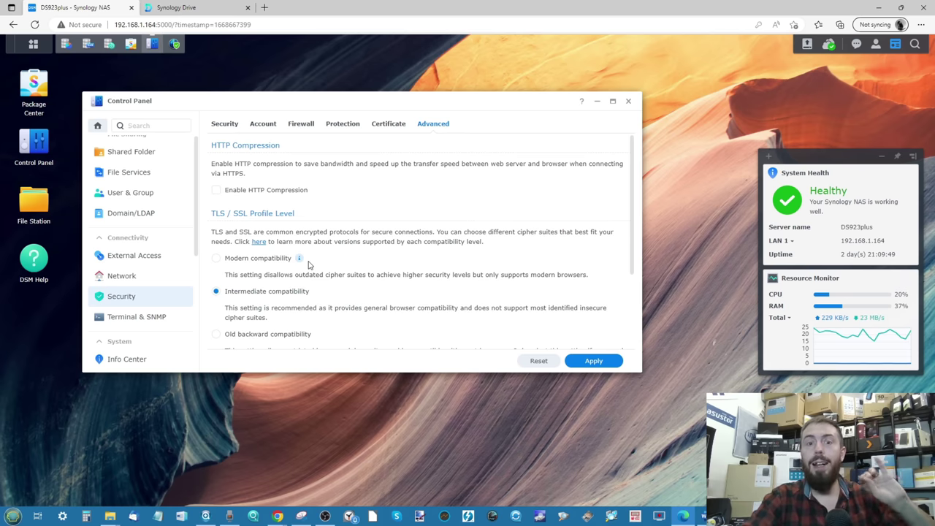
mouse_move(299, 259)
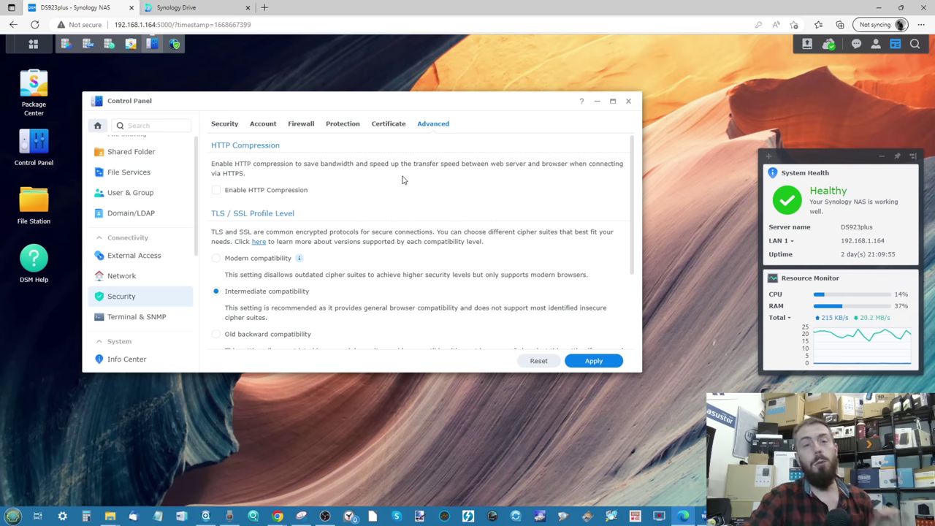
scroll(148, 221, down, 2)
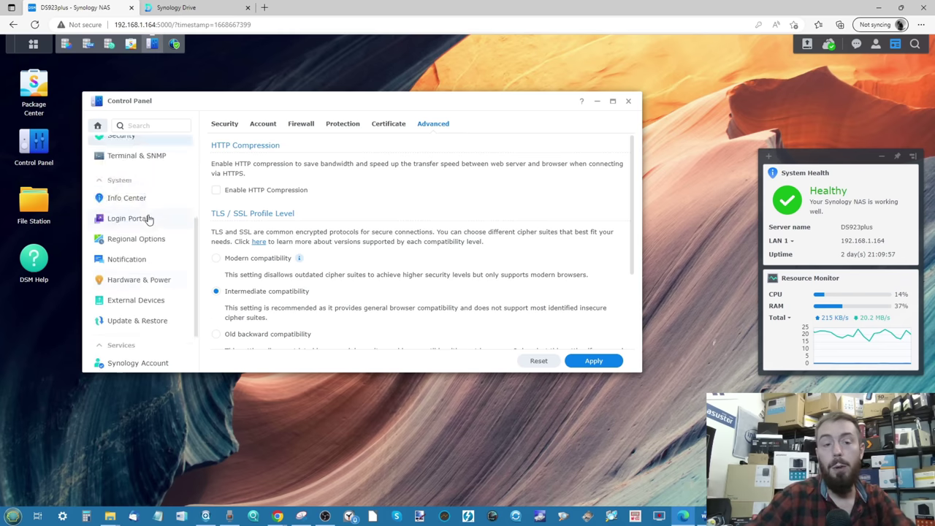
scroll(149, 221, down, 2)
scroll(138, 223, up, 1)
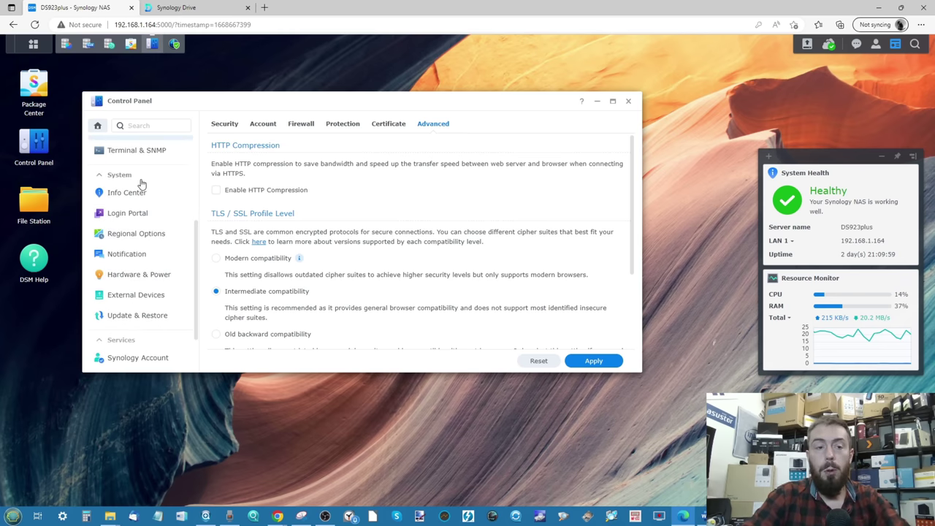
click(141, 183)
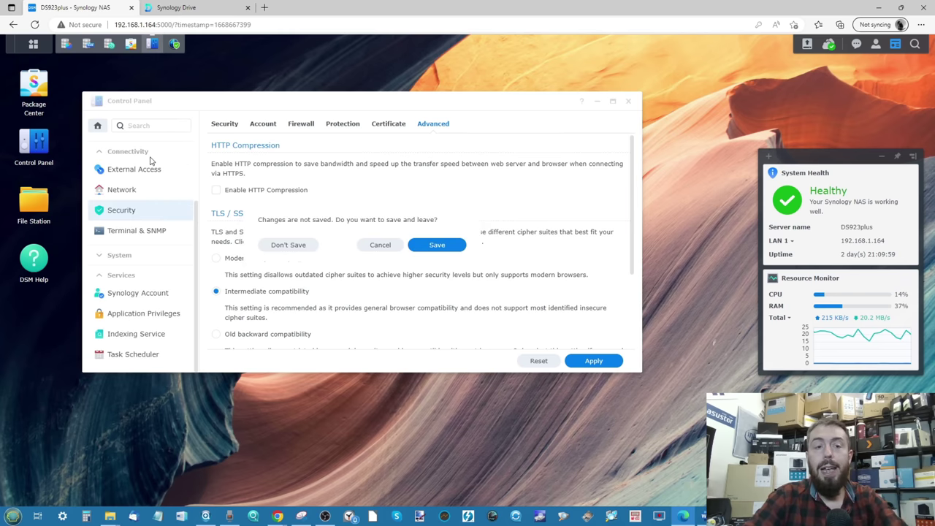
Discard the unsaved security changes and view Terminal settings: Telnet and SSH disabled, port 22.
click(307, 245)
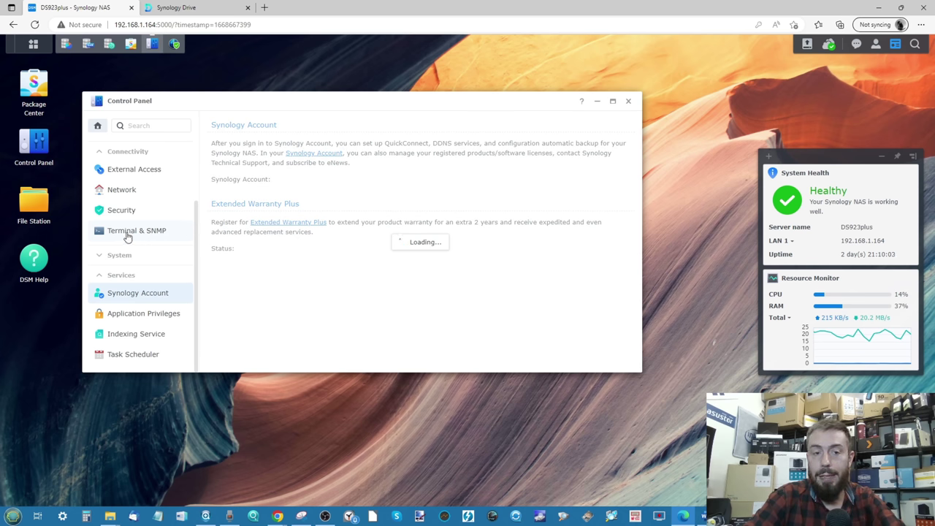
click(127, 236)
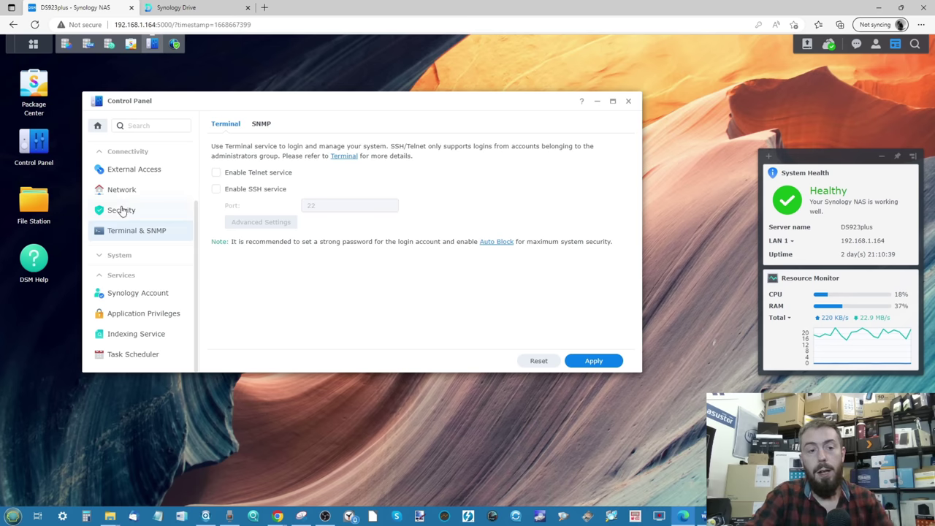
click(117, 254)
scroll(123, 252, down, 2)
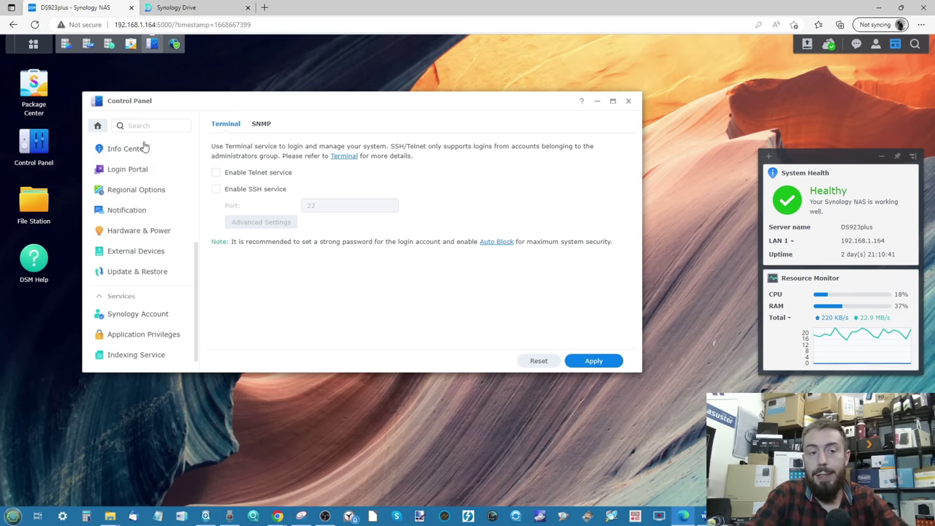
Browse Login Portal's application portals, then view Regional Options time: 24-hour, GMT, time.google.com.
click(132, 170)
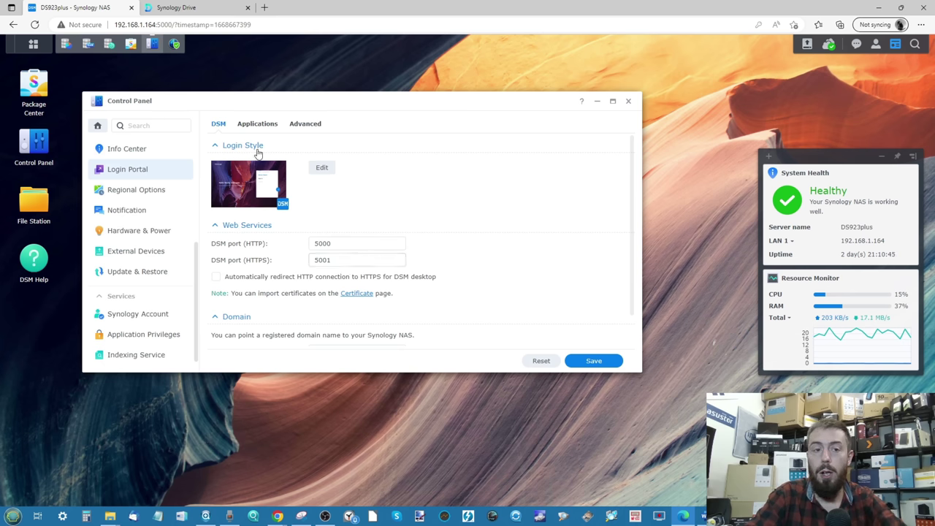
click(259, 125)
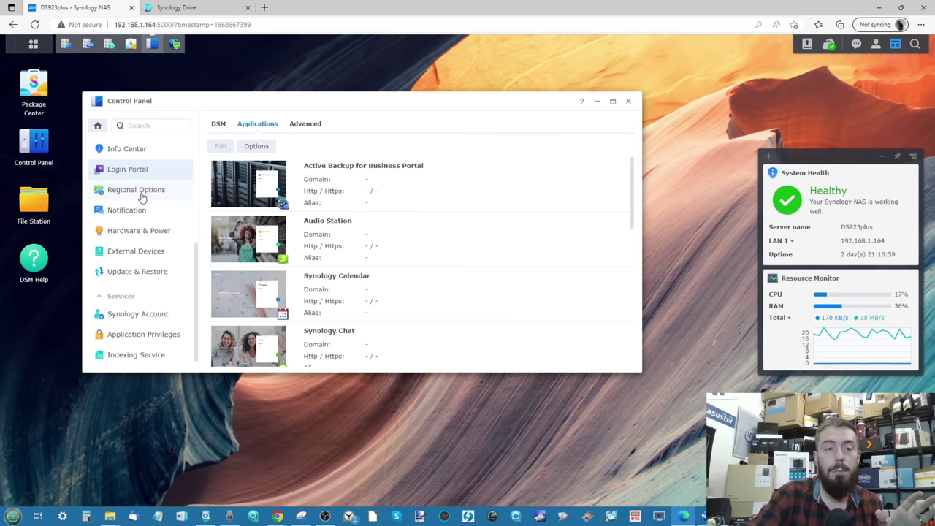
click(142, 196)
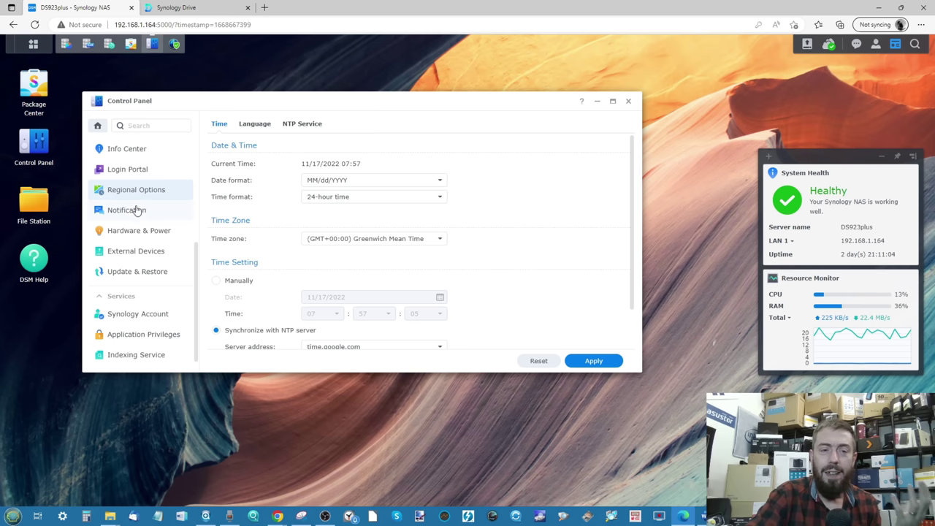
Glance at Notification settings, then view External Devices: SanDisk Extreme SSD, 403.48/465.76 GB used.
click(135, 209)
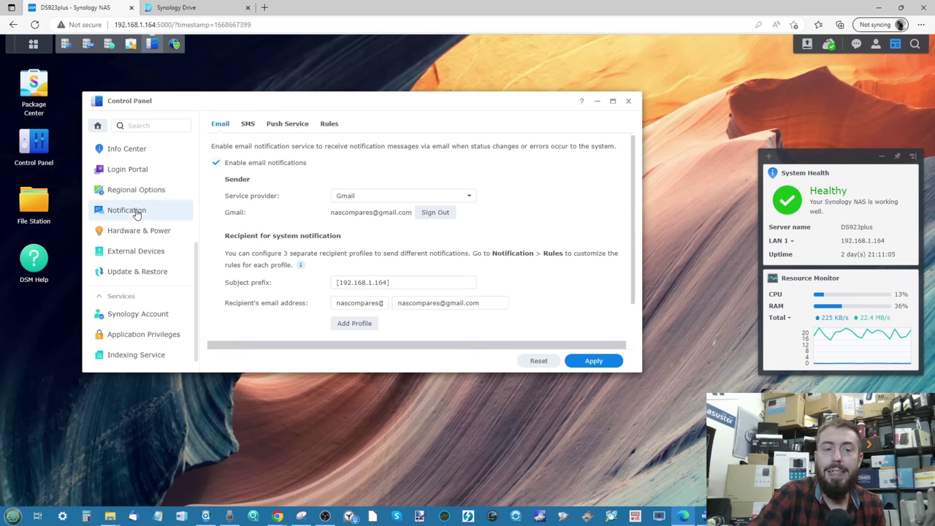
click(132, 254)
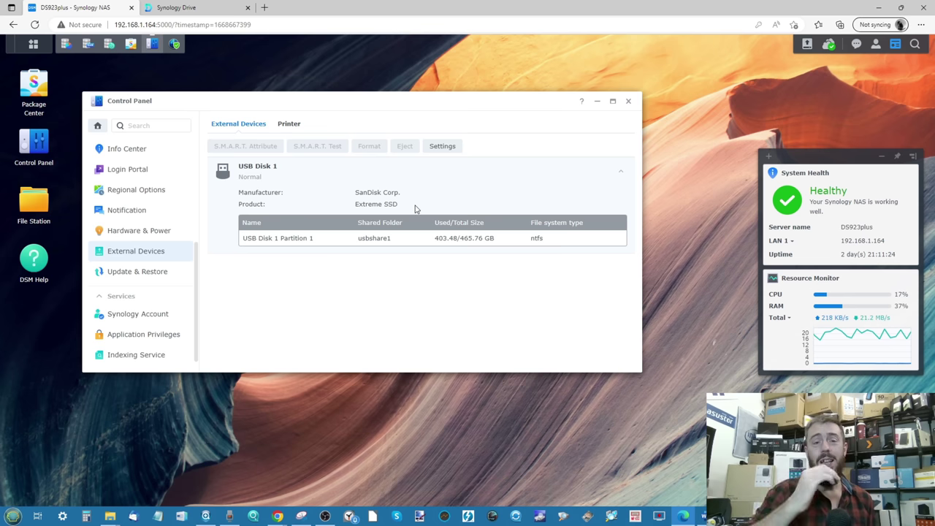
Check the Printer tab, then view DSM Update reporting 7.1.1-42962 Update 2 up-to-date.
click(299, 133)
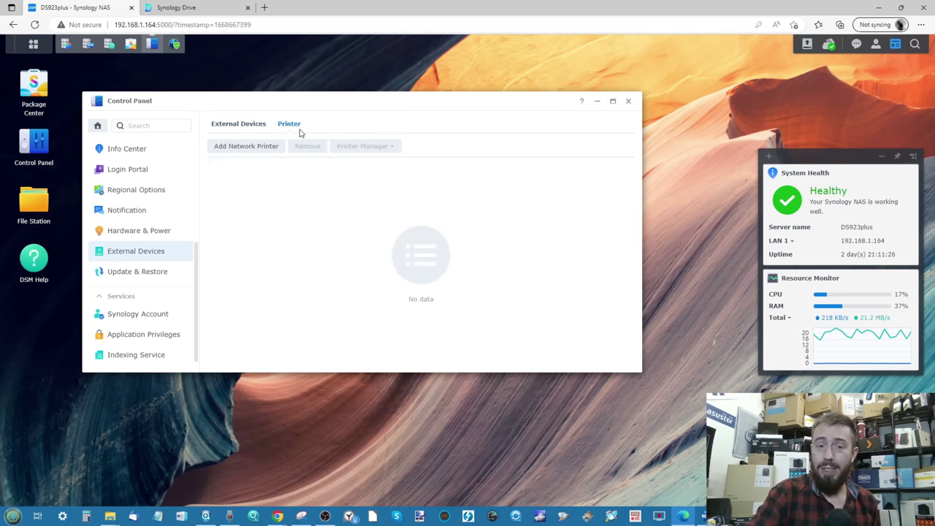
click(249, 130)
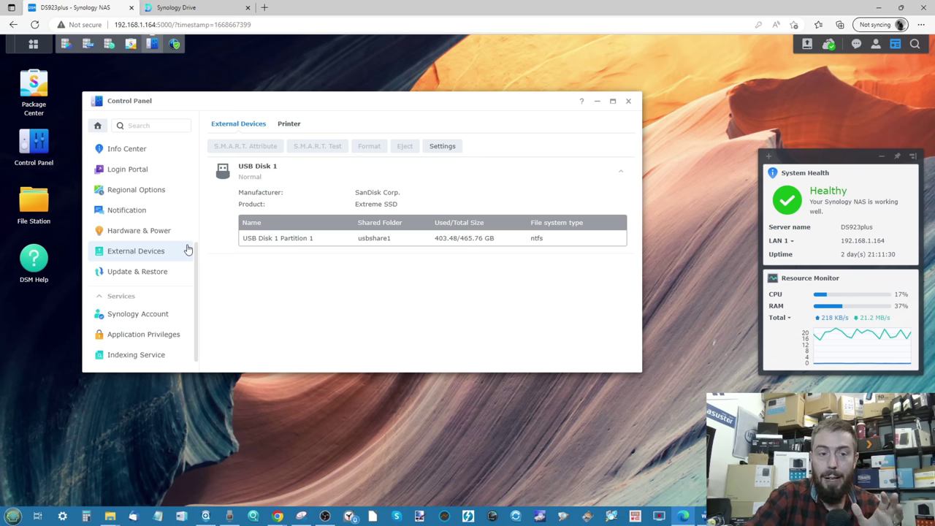
scroll(143, 257, down, 1)
click(141, 248)
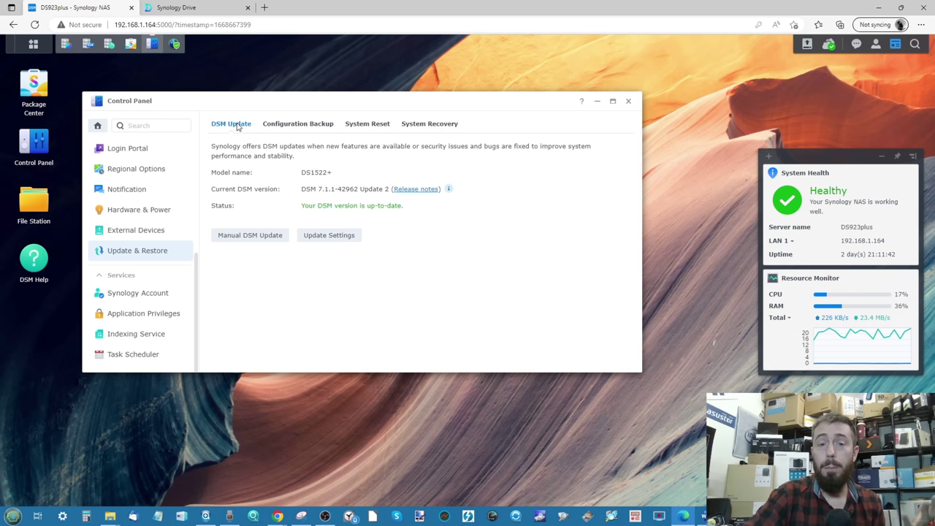
Review the DSM update settings without changing them, then look over the Configuration Backup options.
click(328, 235)
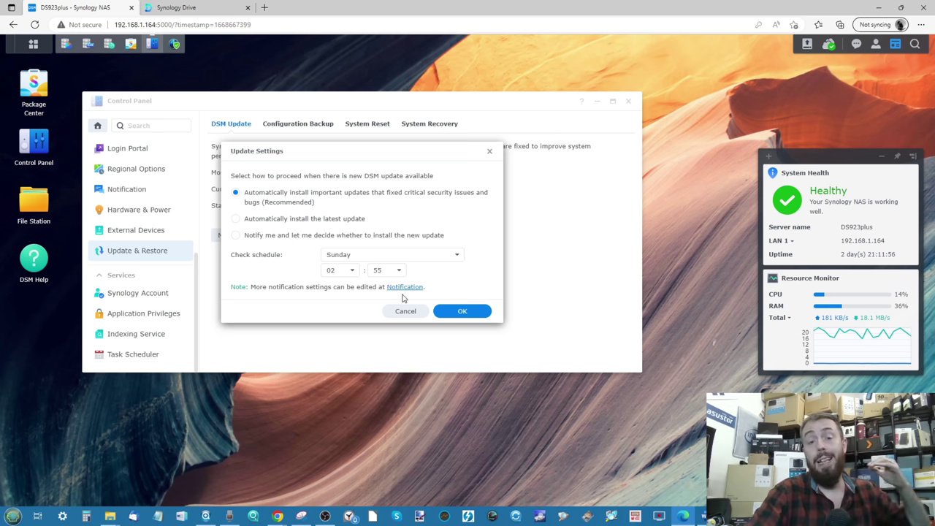
click(406, 312)
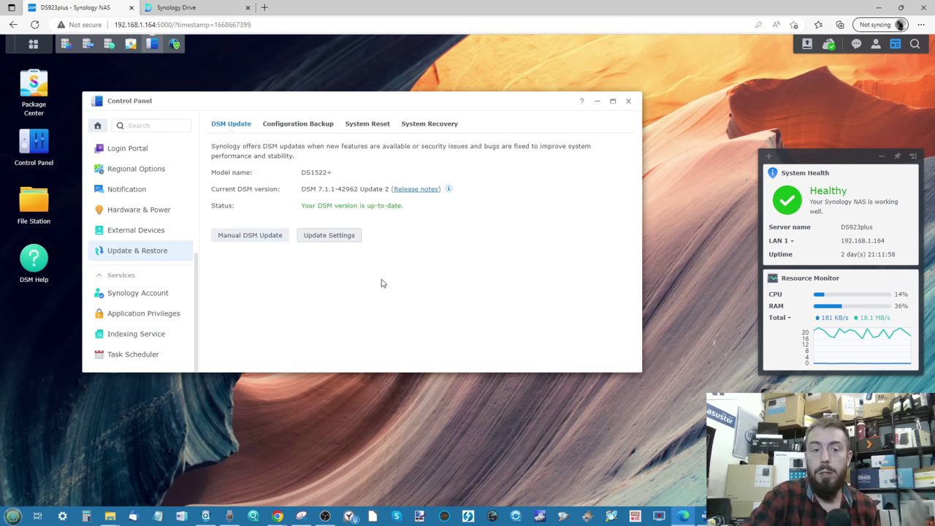
click(299, 125)
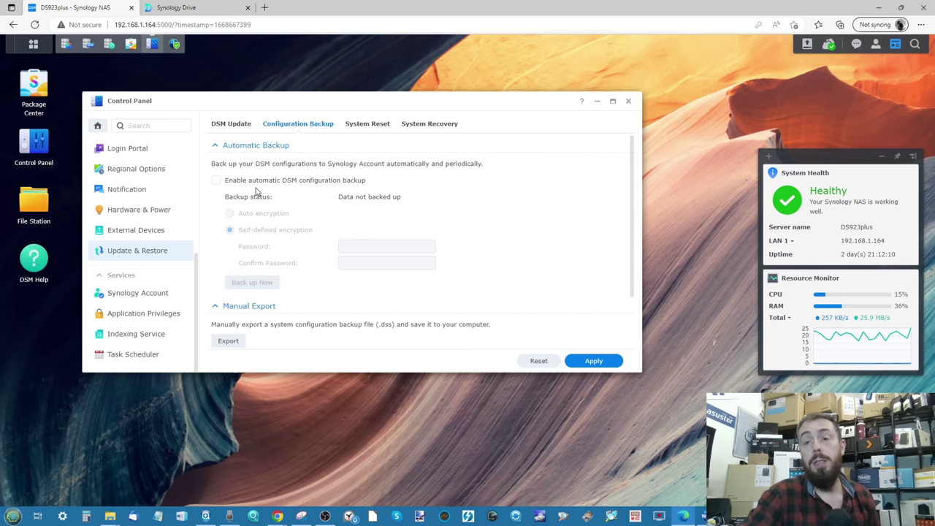
scroll(256, 191, down, 3)
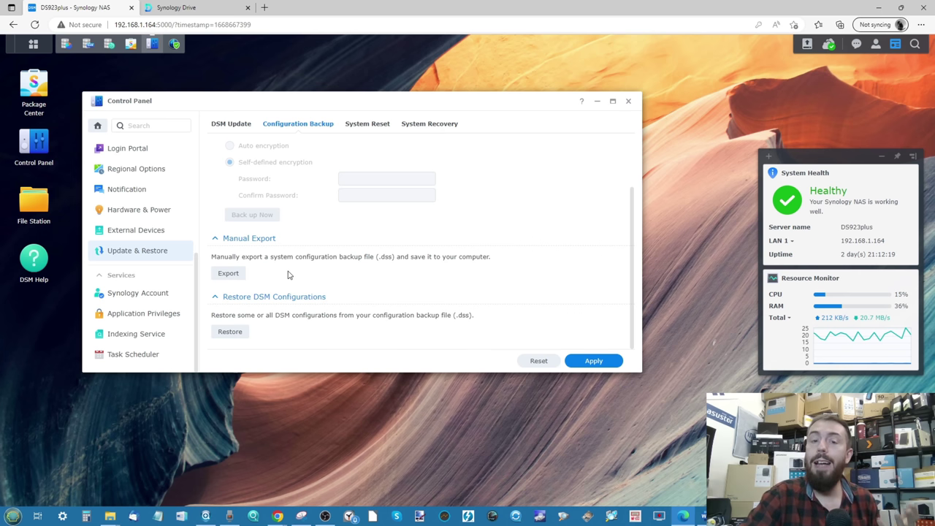
Browse the System Reset, System Recovery and DSM Update tabs, then view Task Scheduler's 10 scheduled tasks.
click(374, 126)
click(423, 125)
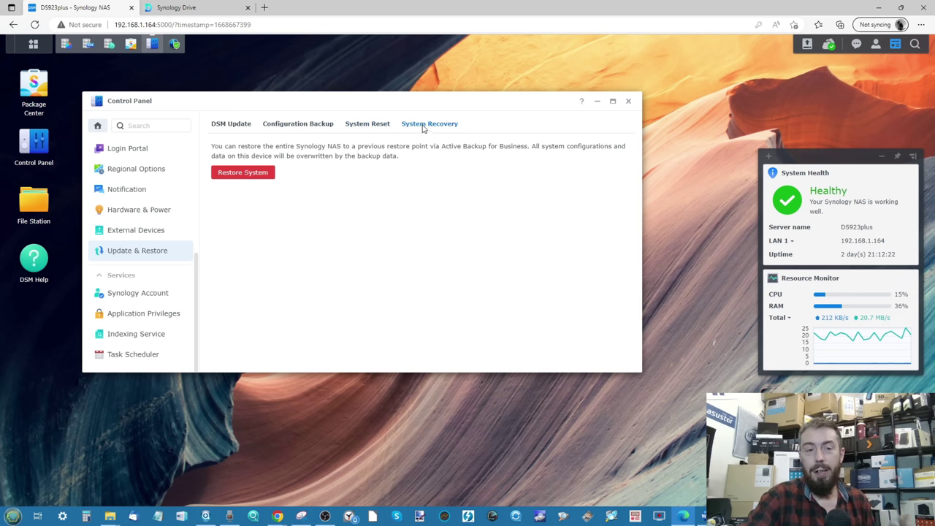
click(380, 126)
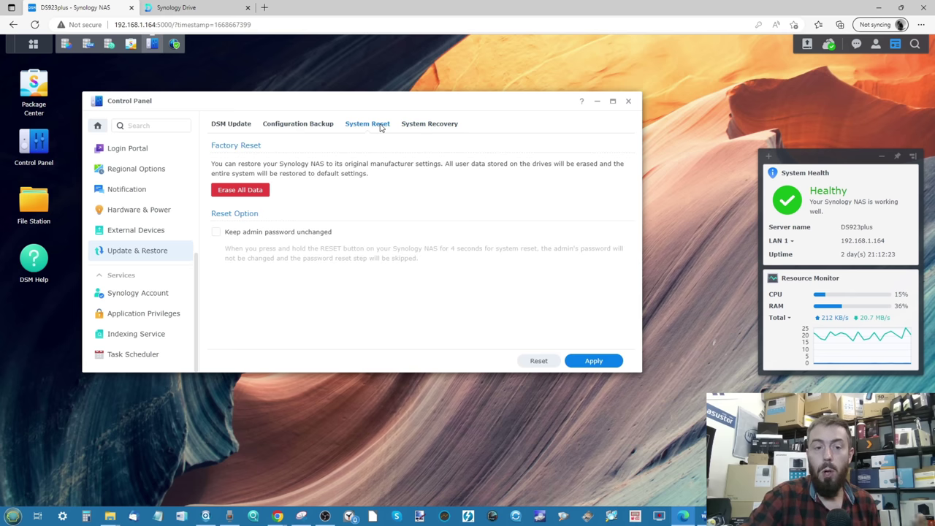
click(243, 125)
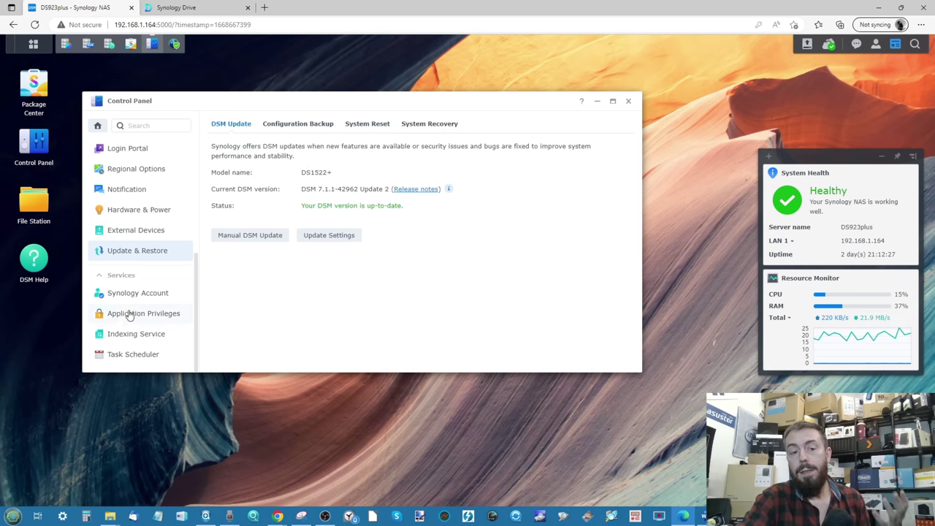
click(126, 357)
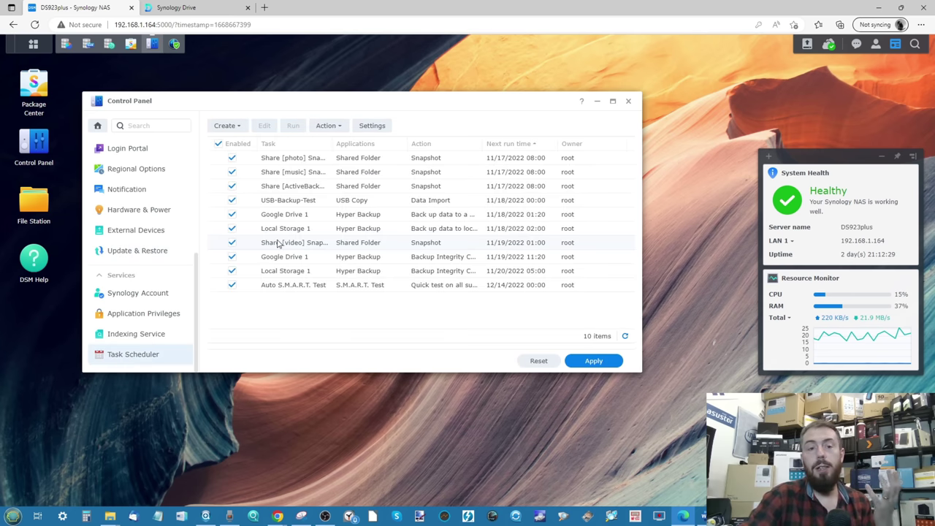
Check which folders Indexing Service indexes for media, then view the Application Privileges for services and packages.
click(152, 333)
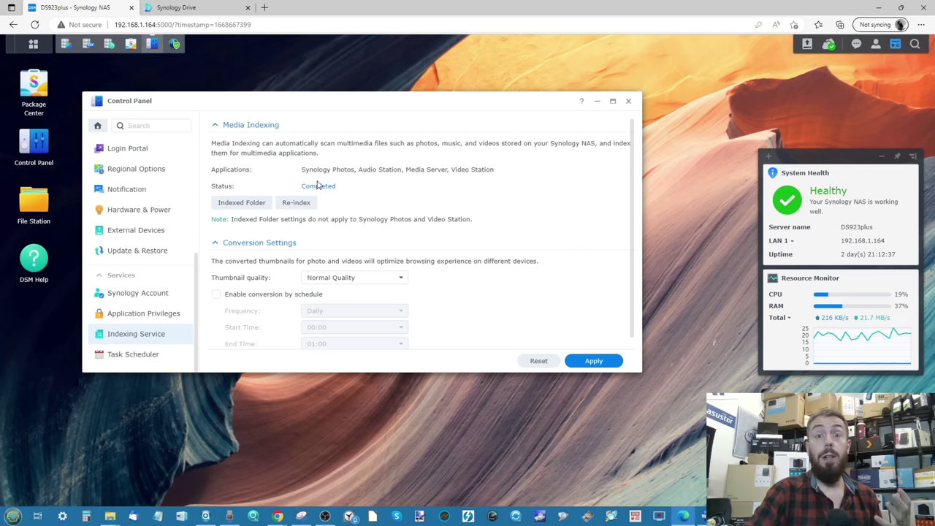
scroll(341, 243, down, 1)
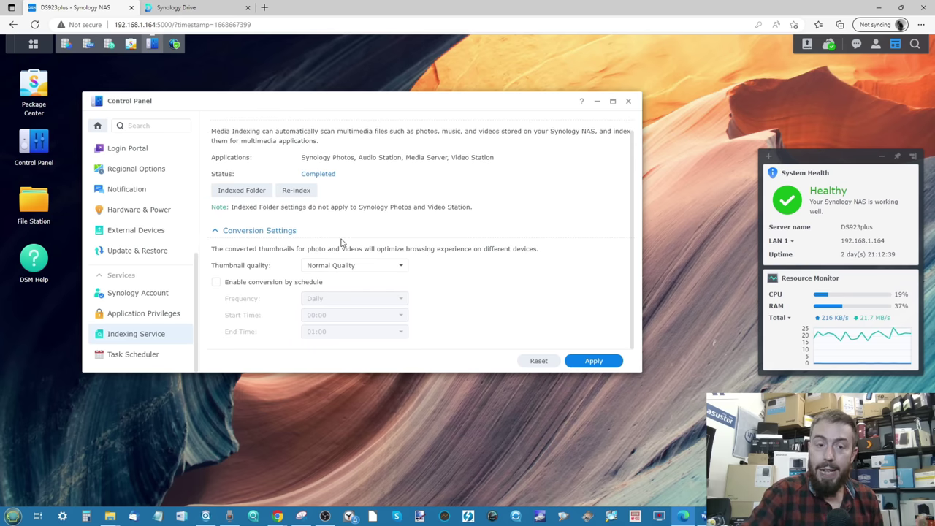
scroll(310, 267, up, 1)
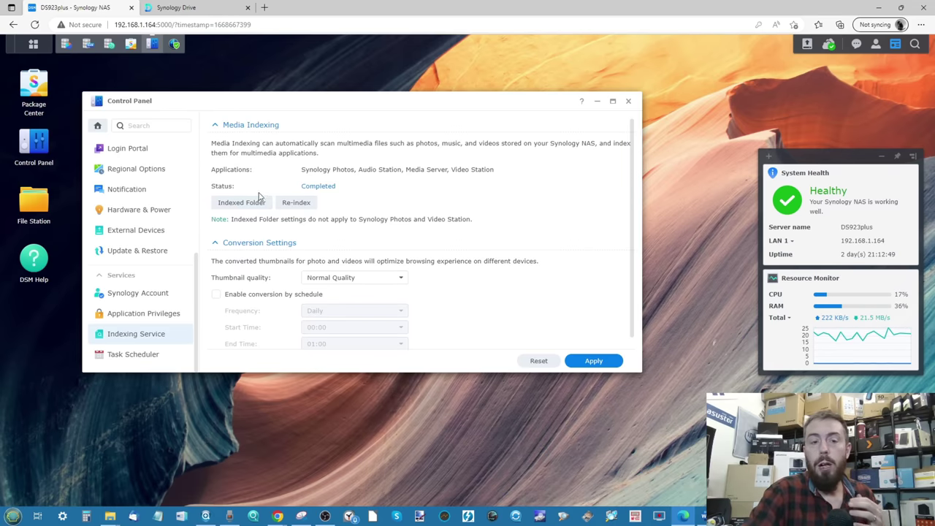
click(251, 206)
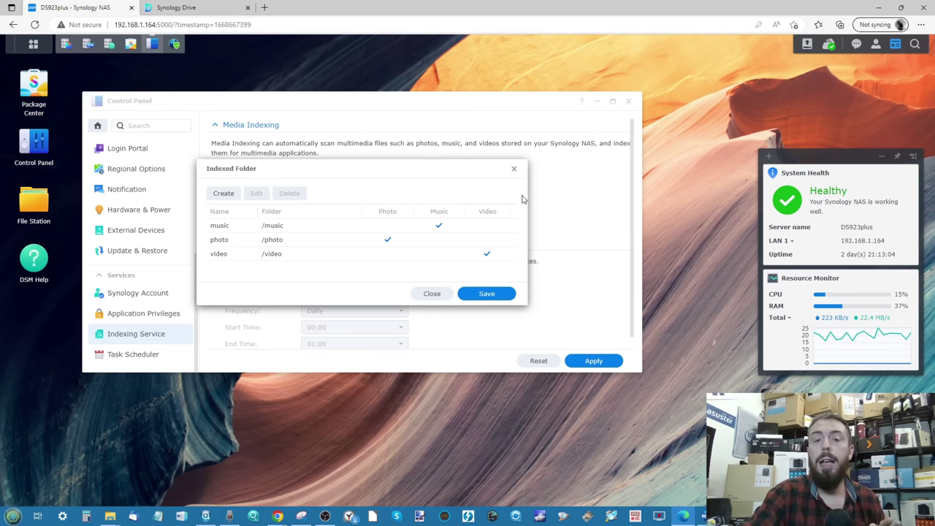
click(514, 168)
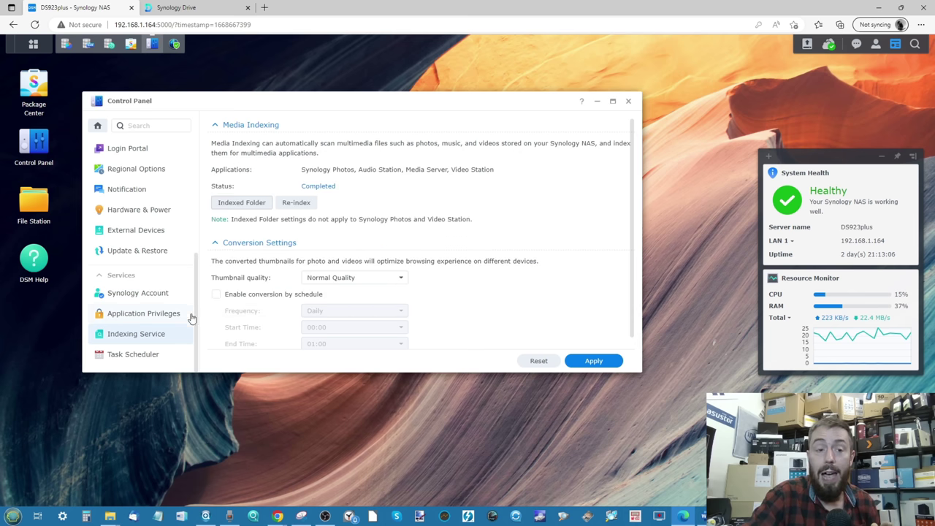
click(167, 319)
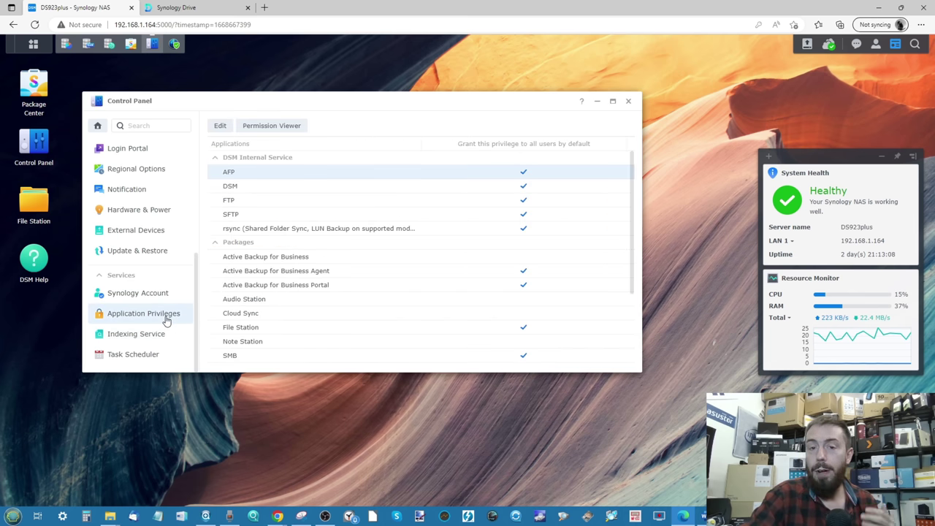
Glance at the Synology Account settings, then minimize Control Panel to reveal the desktop.
click(142, 296)
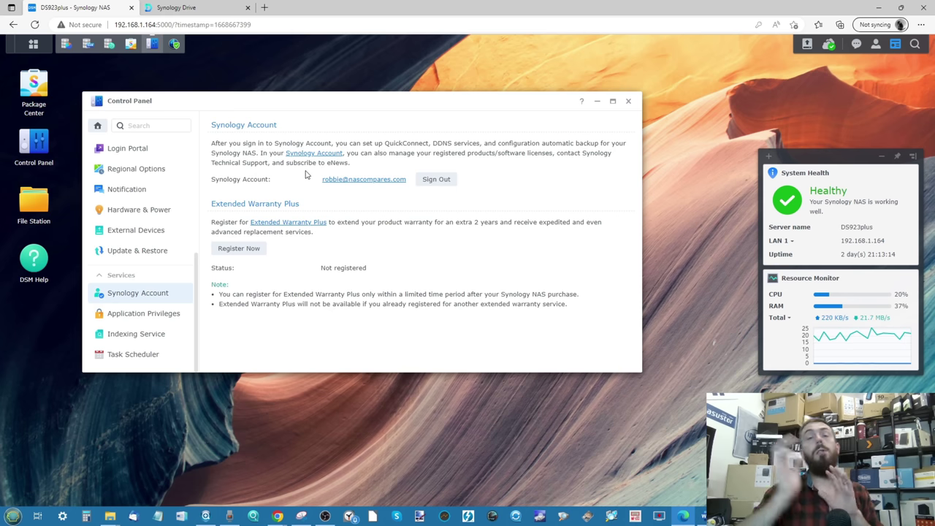
click(598, 103)
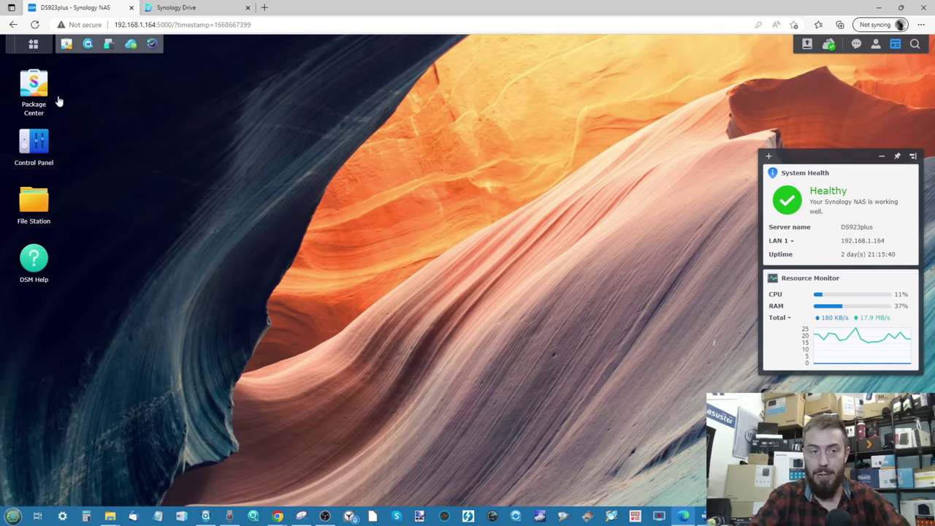
click(65, 46)
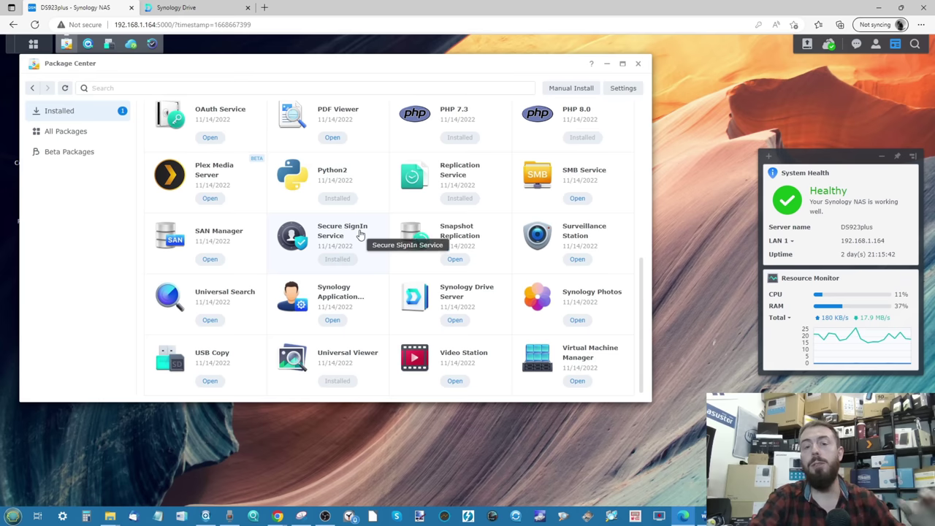
scroll(359, 234, up, 3)
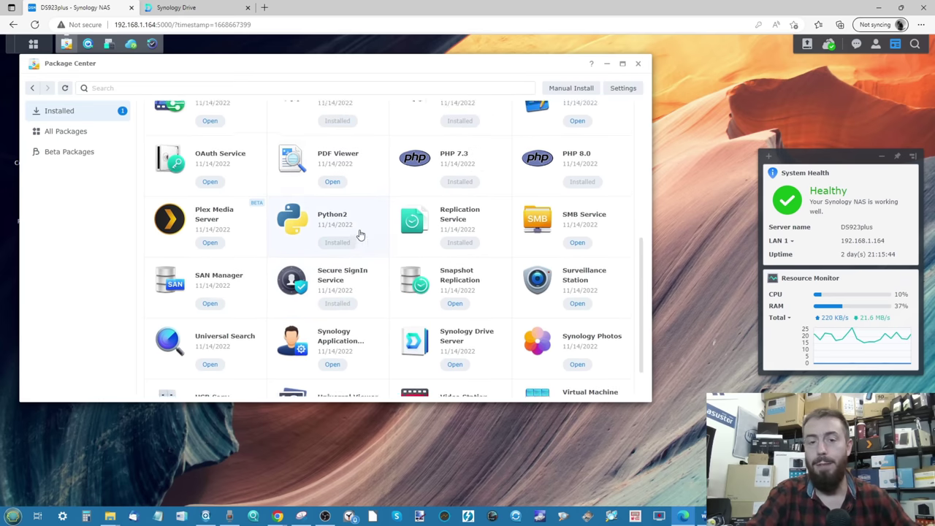
scroll(359, 235, up, 6)
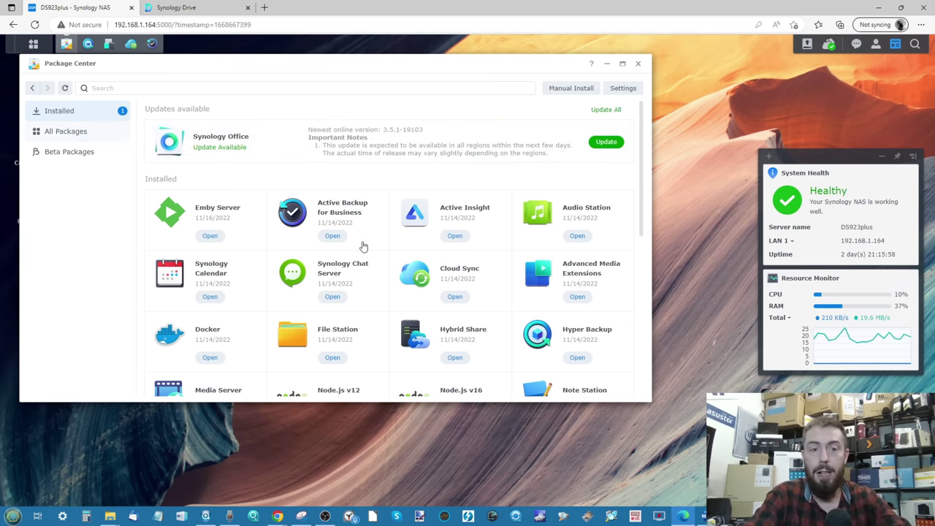
scroll(436, 268, down, 2)
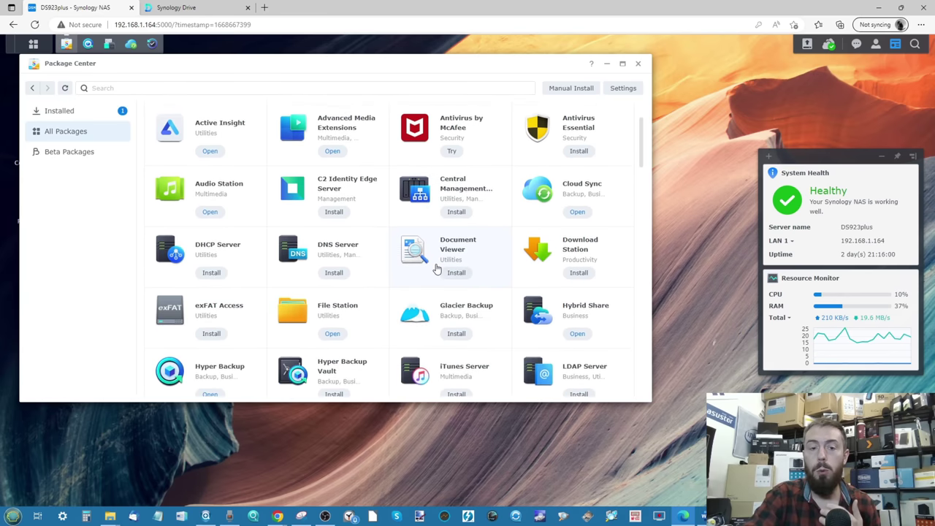
scroll(436, 268, up, 2)
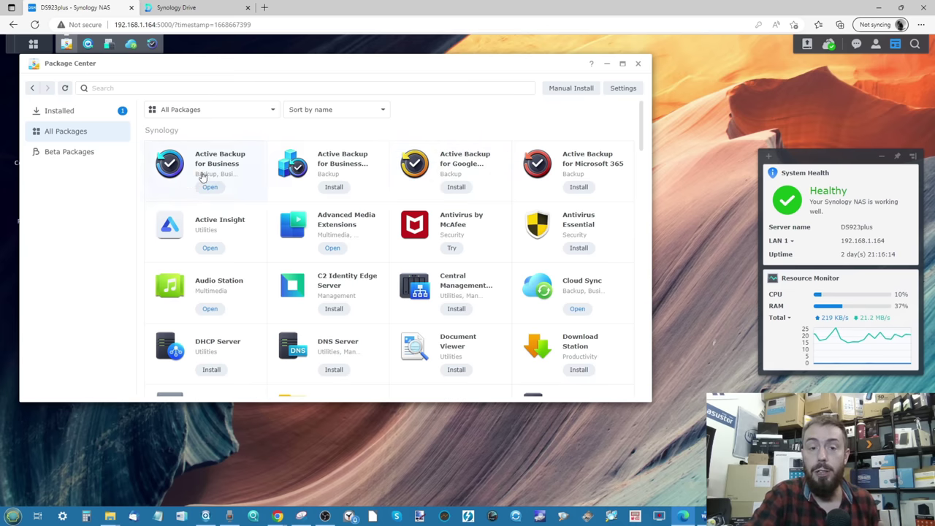
scroll(334, 171, down, 1)
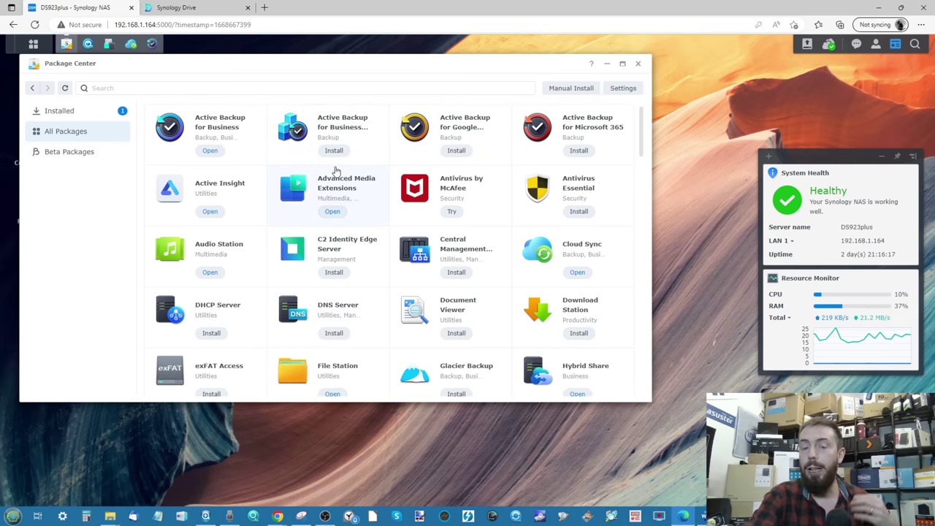
scroll(336, 171, down, 10)
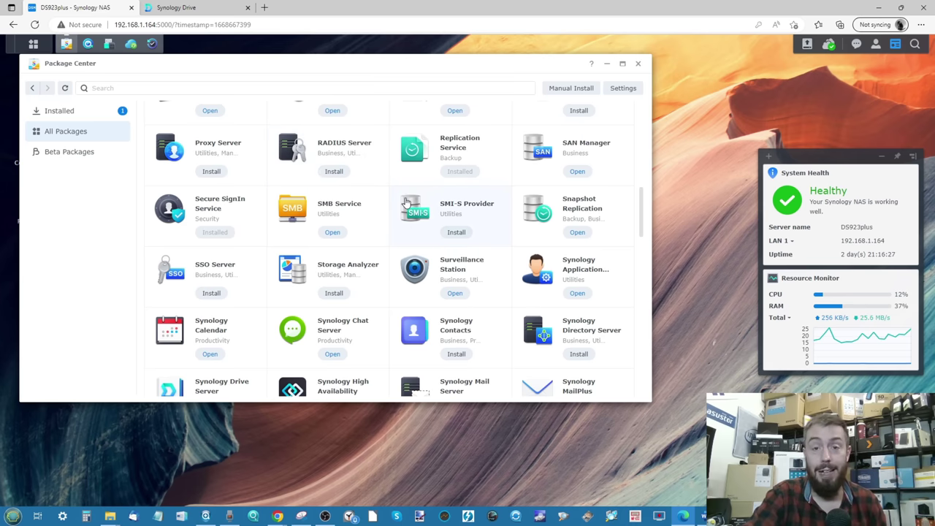
scroll(438, 175, up, 10)
click(607, 64)
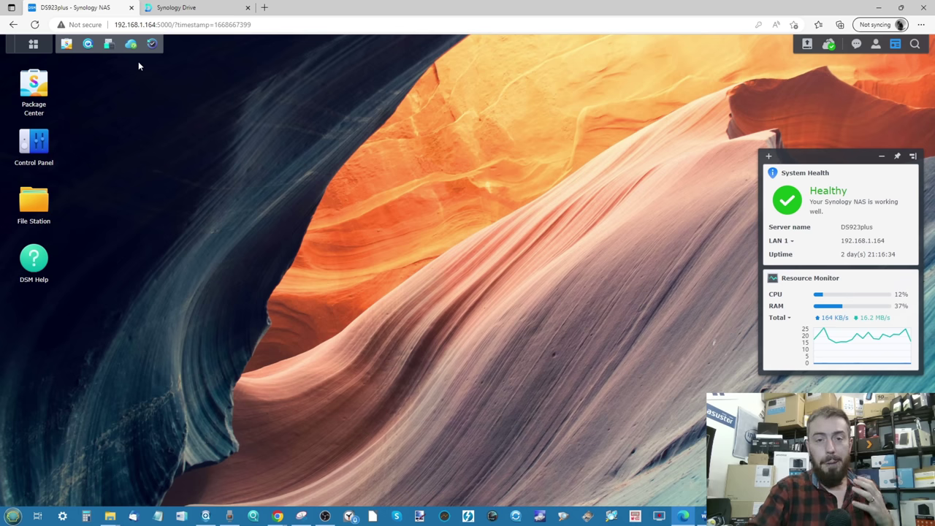
mouse_move(87, 47)
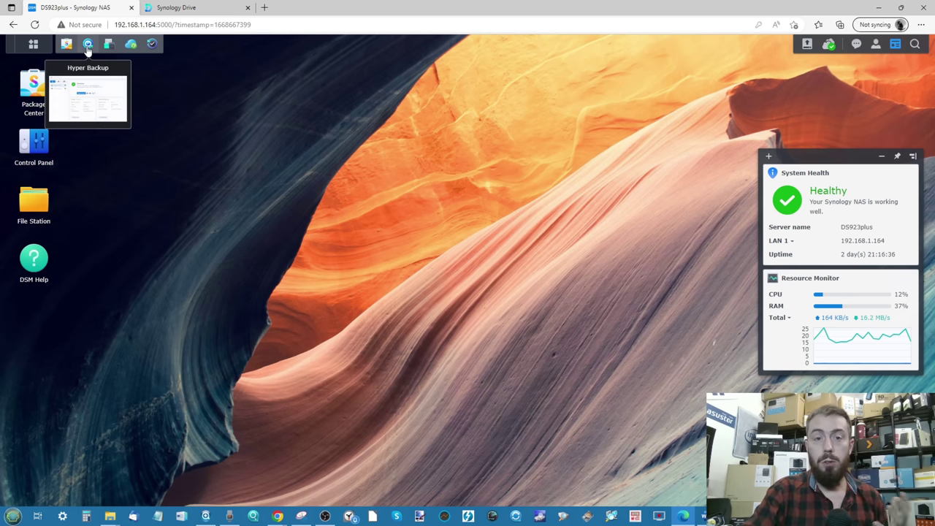
Open Hyper Backup to review the Google Drive 1 task (13.09 GB), then start a new backup task.
click(87, 46)
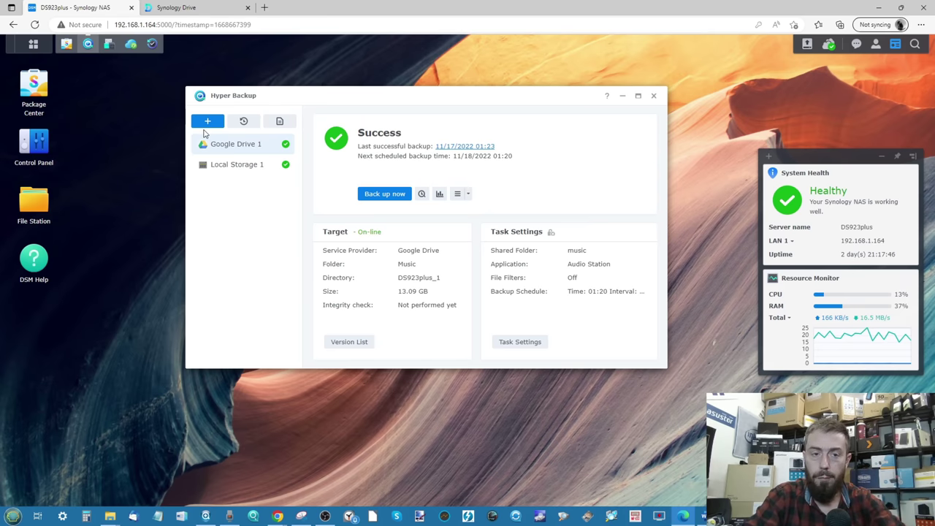
click(216, 120)
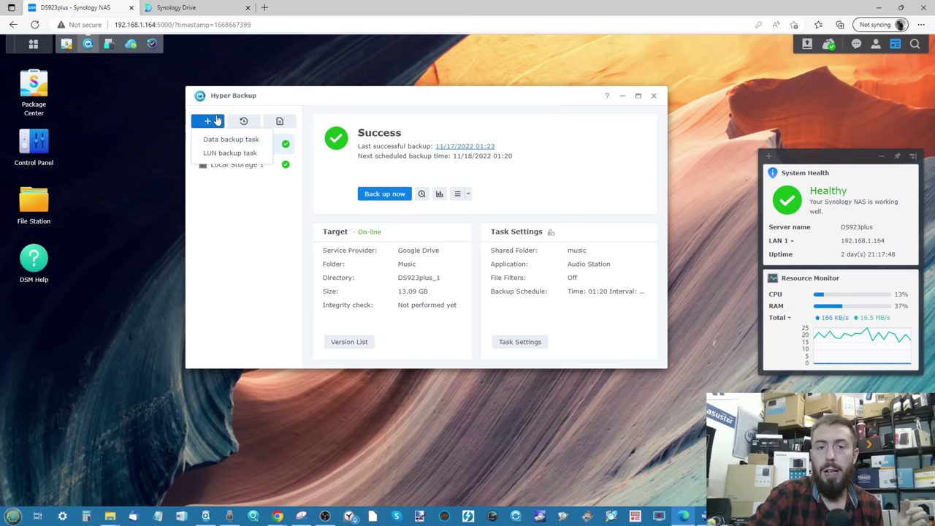
click(217, 143)
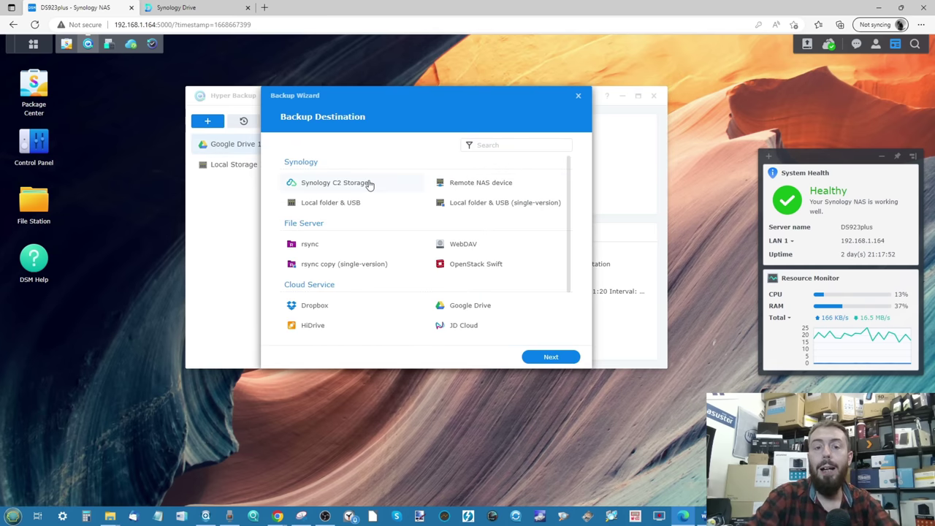
ctrl+scroll(334, 181, up, 5)
scroll(334, 181, down, 3)
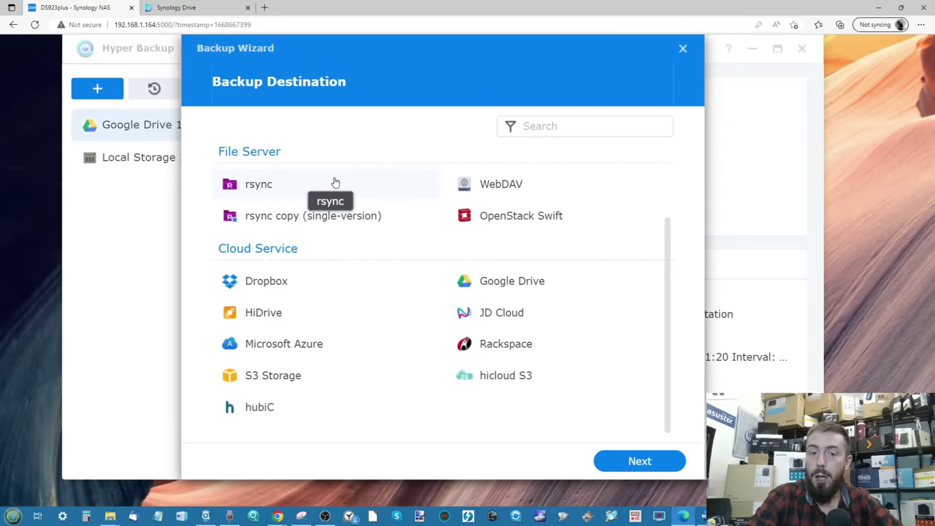
scroll(377, 261, up, 4)
scroll(379, 262, down, 3)
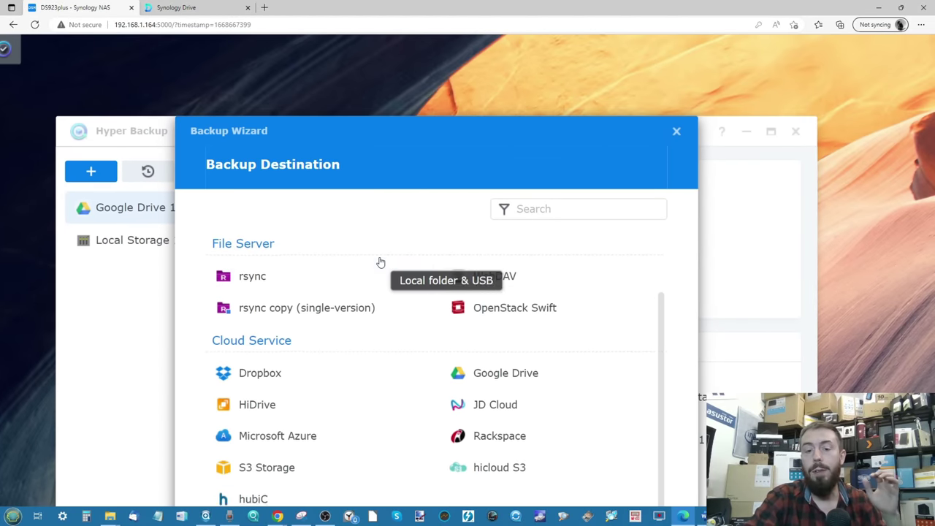
scroll(127, 257, down, 1)
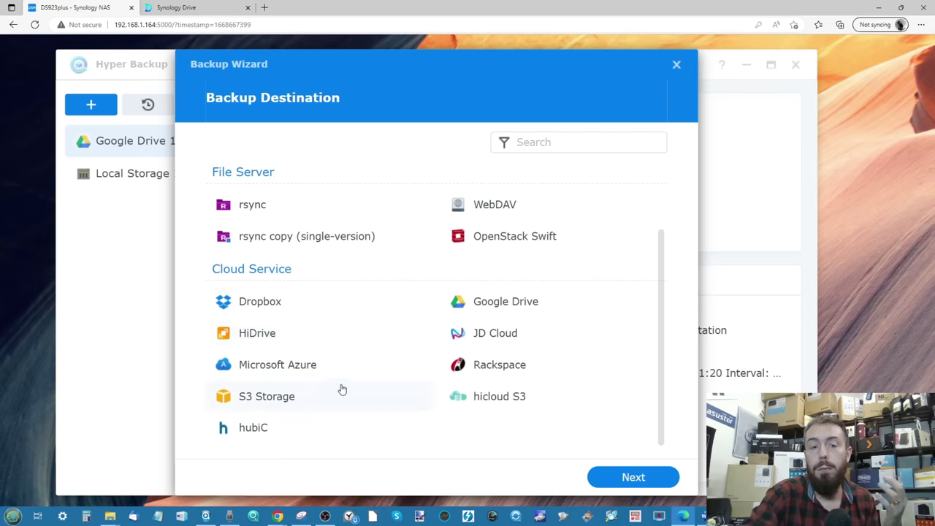
scroll(371, 358, up, 3)
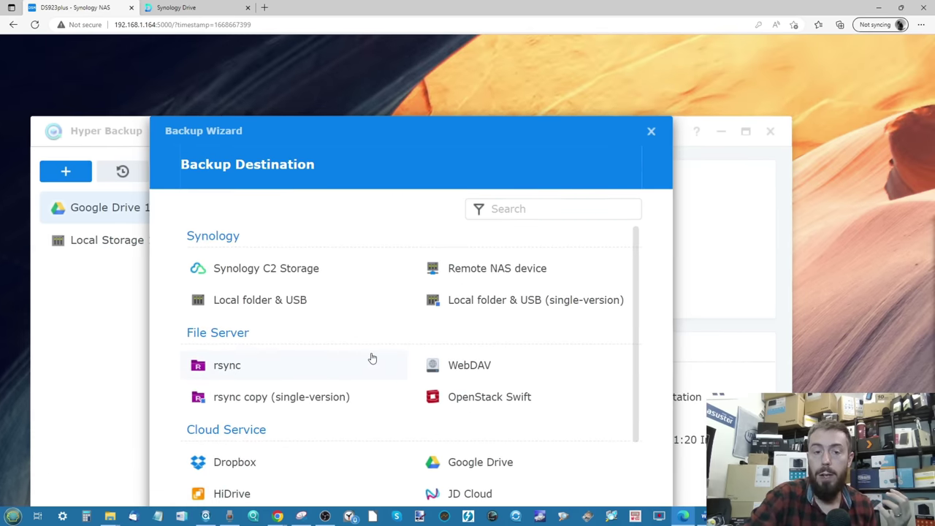
scroll(372, 358, down, 3)
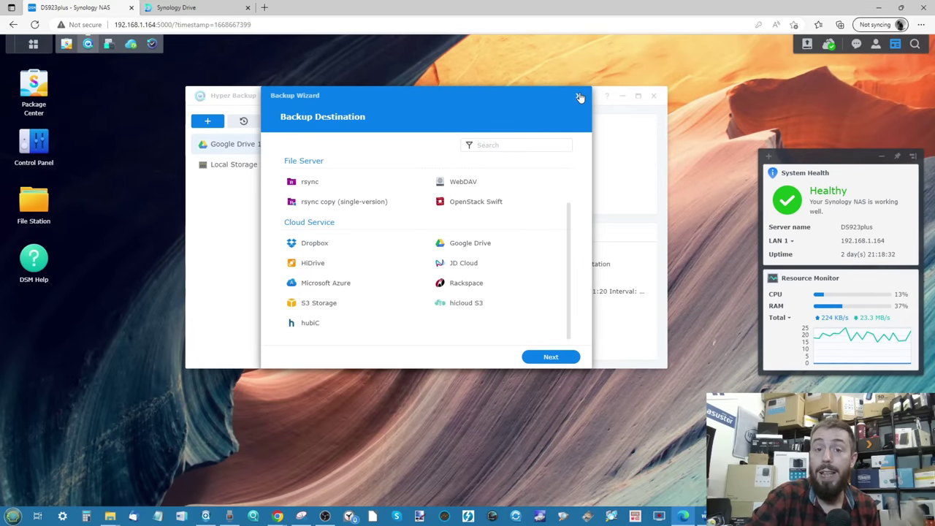
click(579, 97)
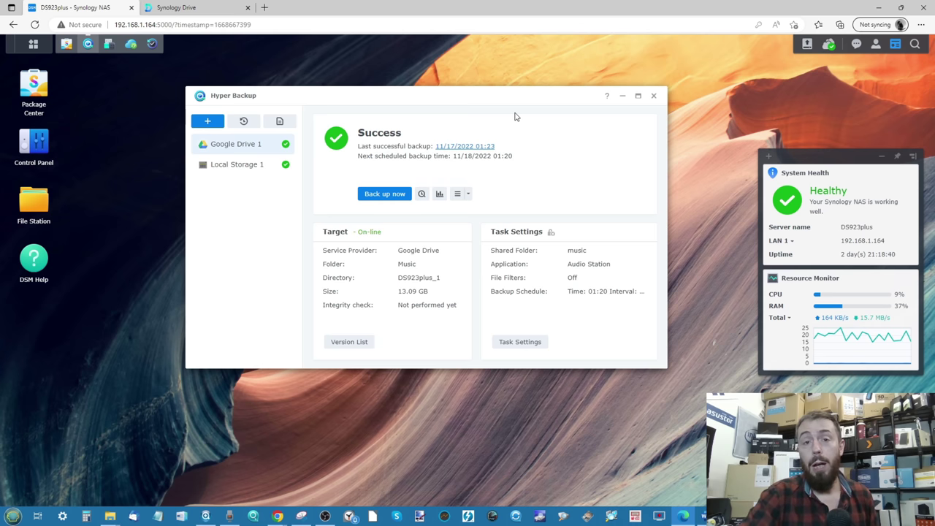
Compare the Local Storage 1 and Google Drive 1 task details, ending on Local Storage 1 (13.34 GB).
click(244, 161)
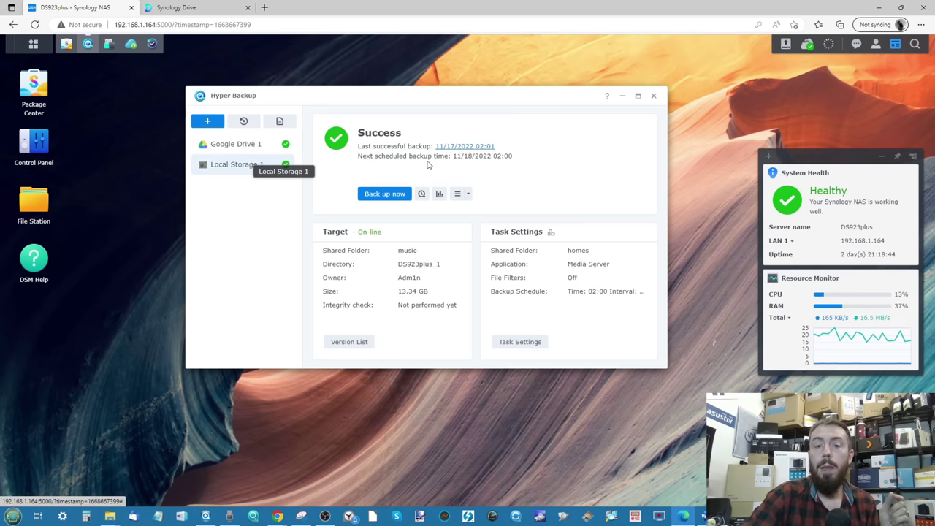
click(212, 146)
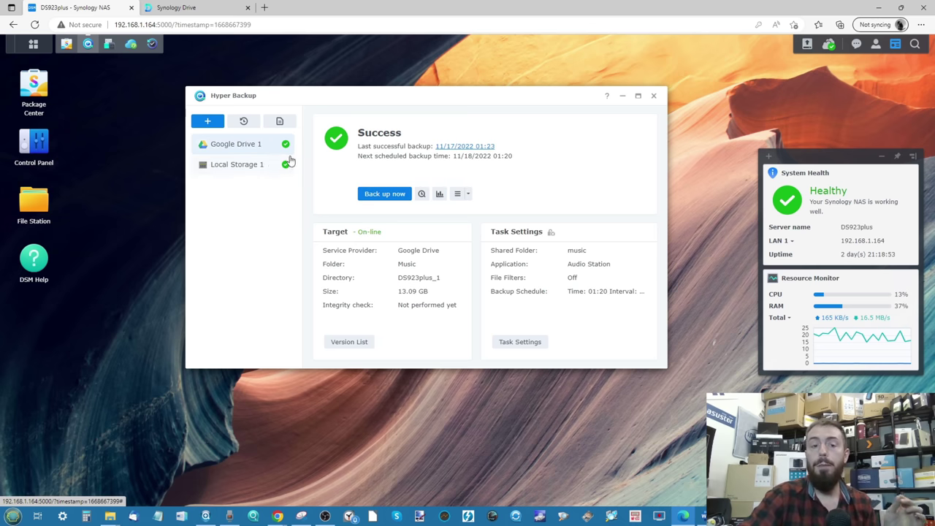
click(256, 167)
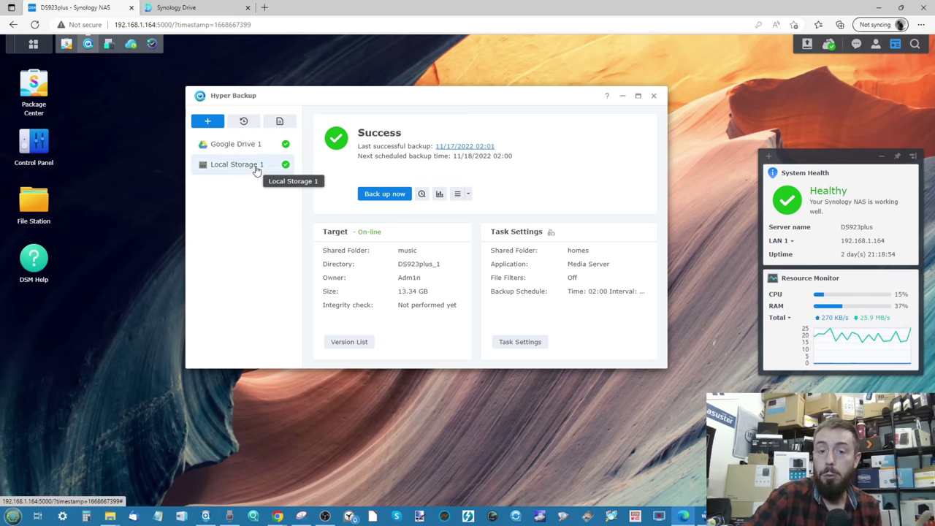
Check the local task's backup statistics and Source Disk Usage chart, then open USB Copy.
click(439, 195)
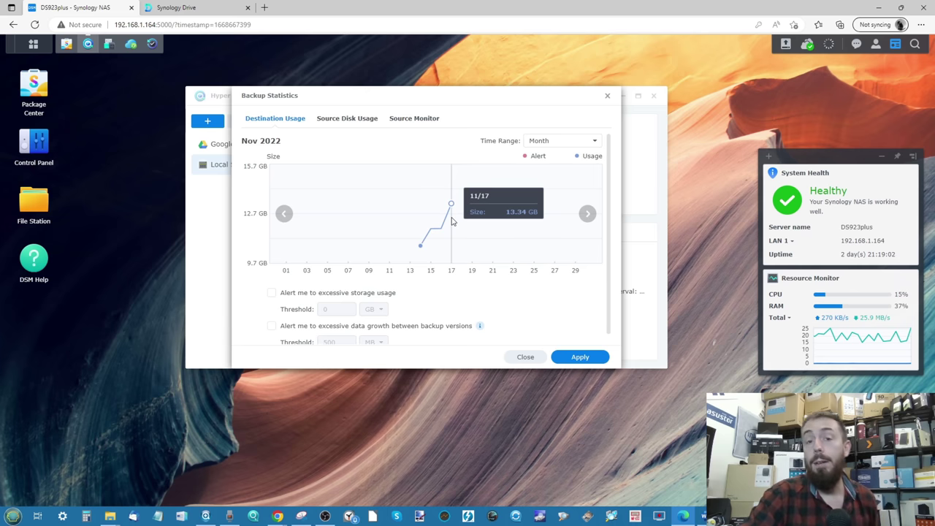
click(341, 121)
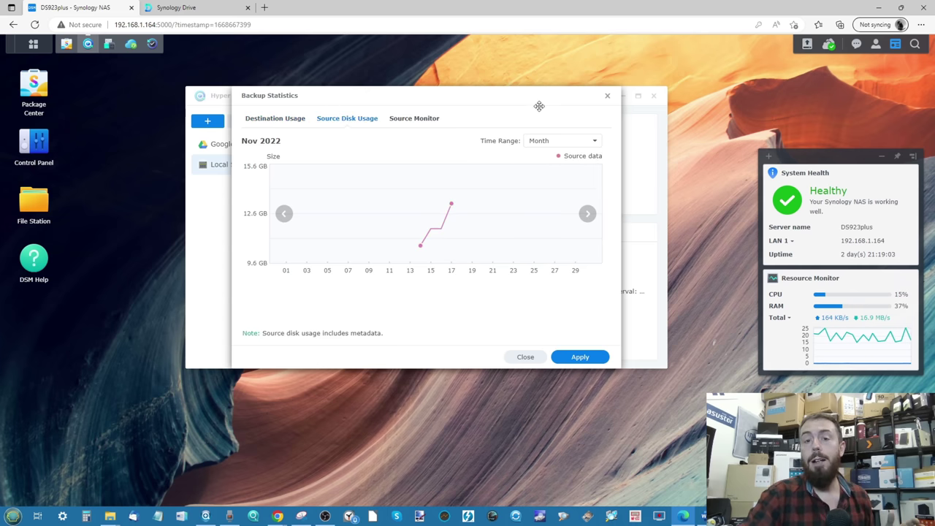
click(607, 95)
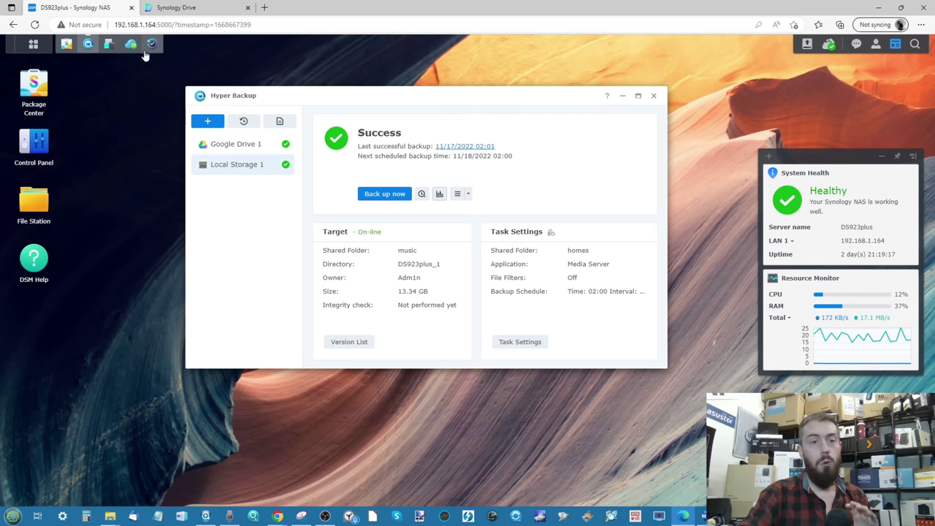
mouse_move(146, 48)
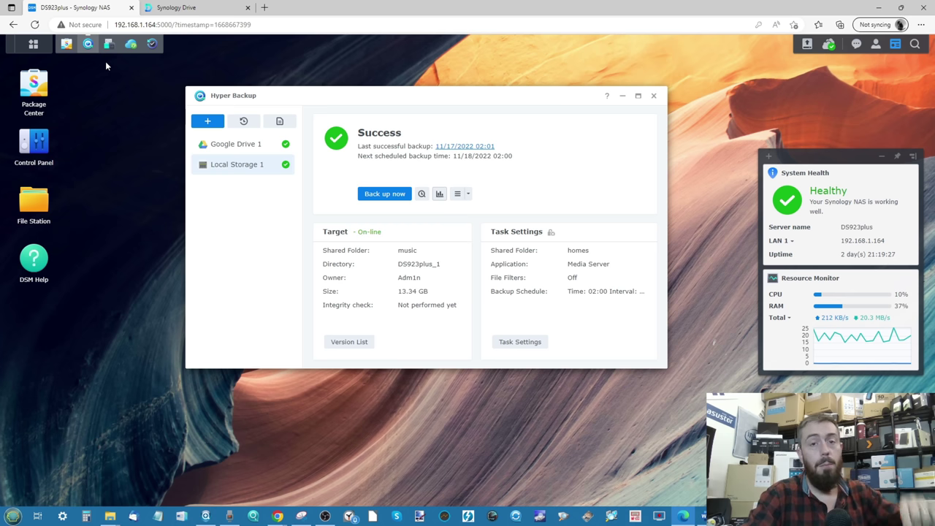
click(108, 44)
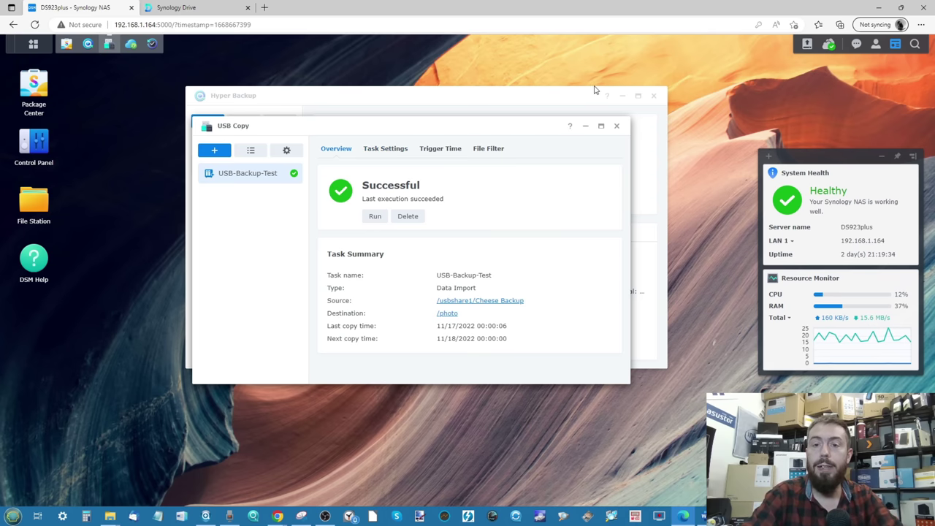
Minimize Hyper Backup, move the USB Copy window aside, and open USB Copy's general settings.
click(621, 95)
drag(375, 131, 341, 122)
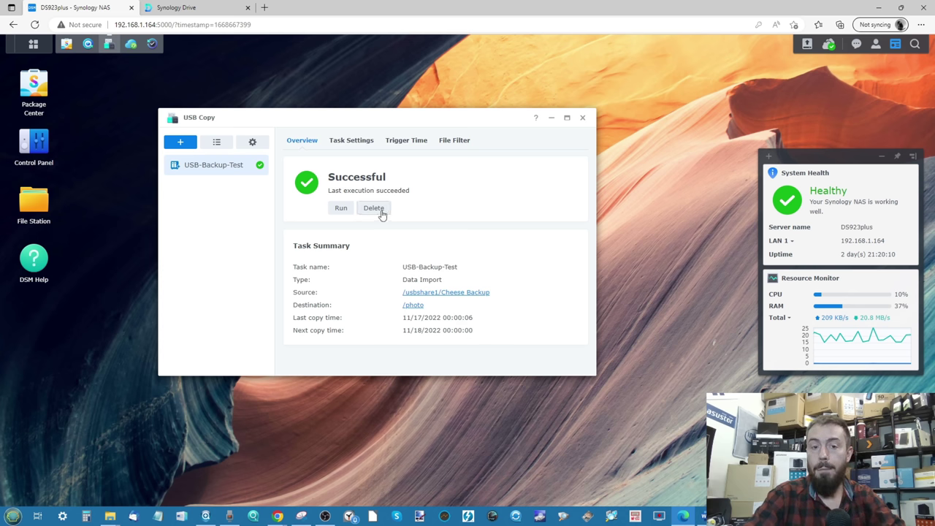
click(252, 141)
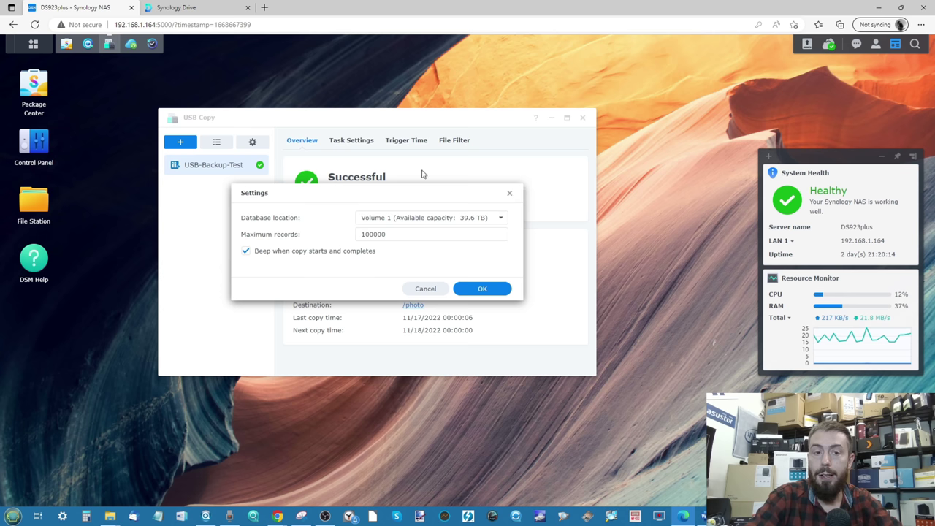
Review the USB-Backup-Test task and rotation settings without changes, then start a new USB Copy task.
click(514, 194)
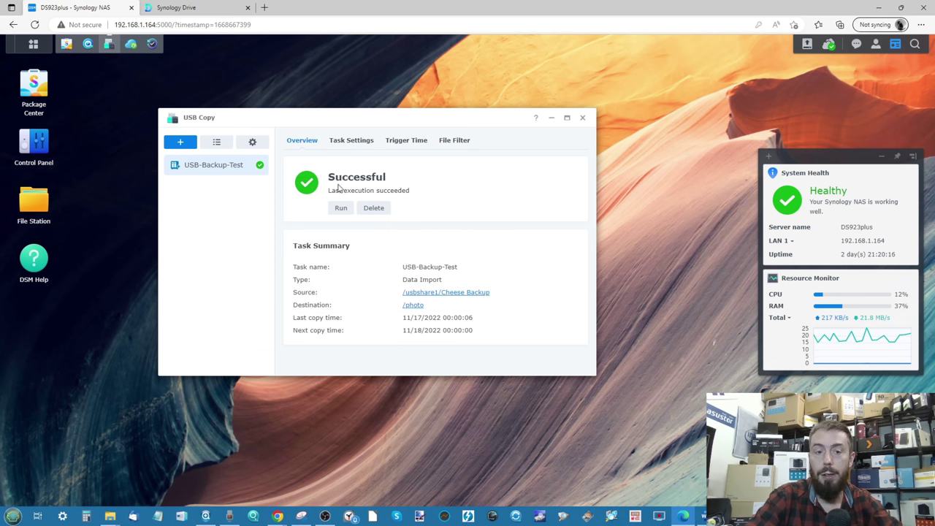
click(351, 142)
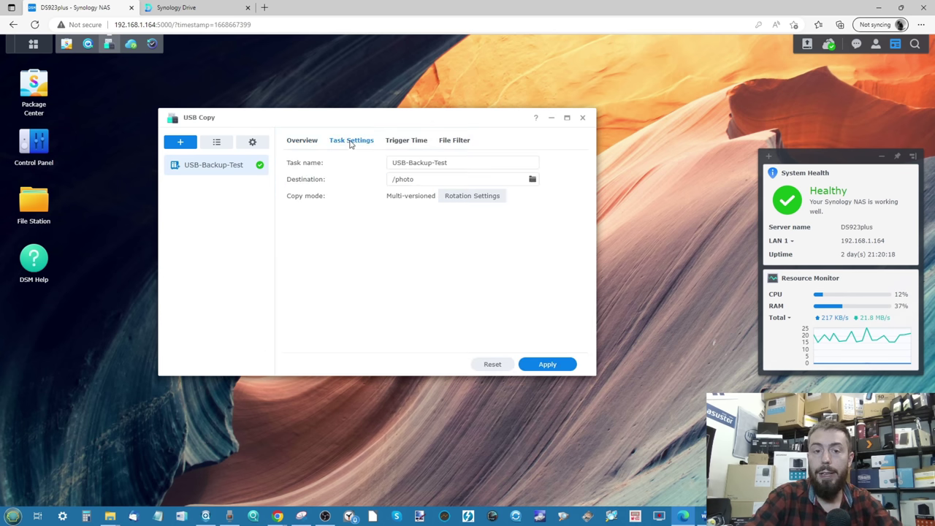
click(474, 198)
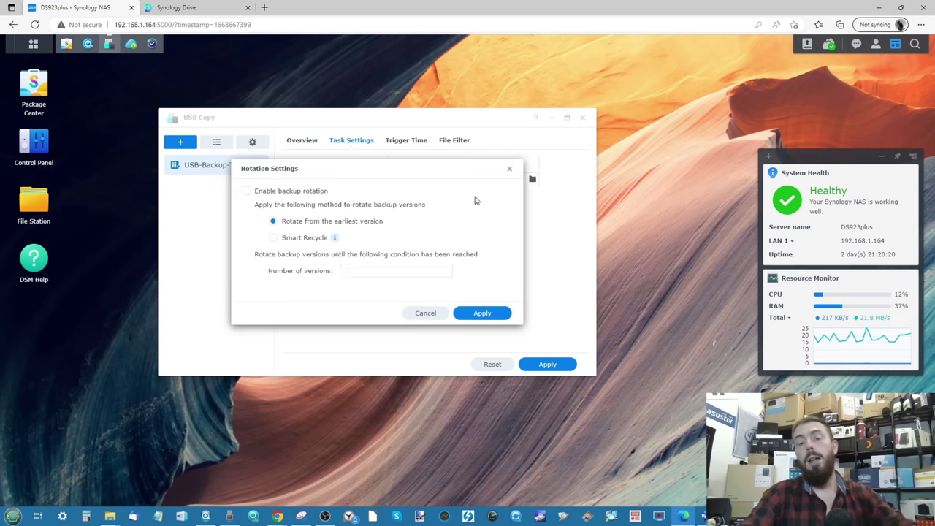
click(510, 169)
click(184, 147)
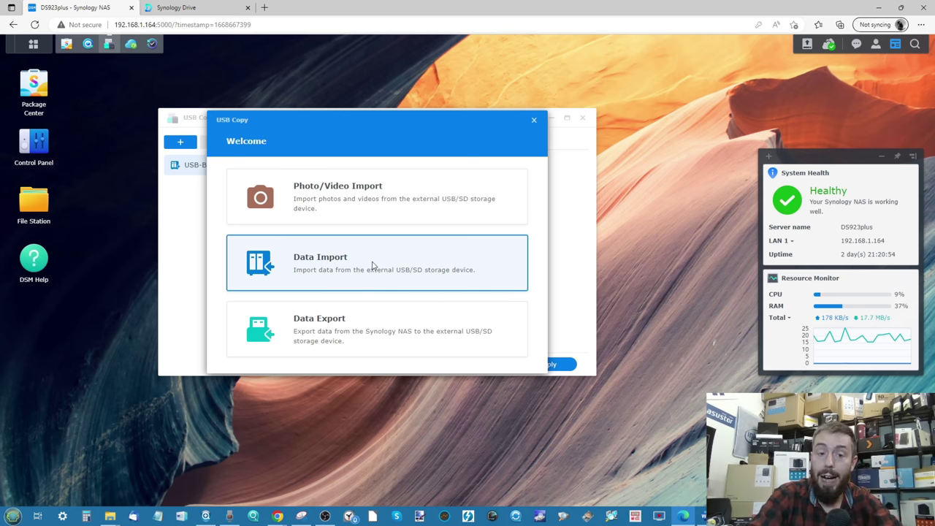
Choose a Data Import task and name it 'test usb test'.
click(372, 264)
click(368, 176)
text(test usb )
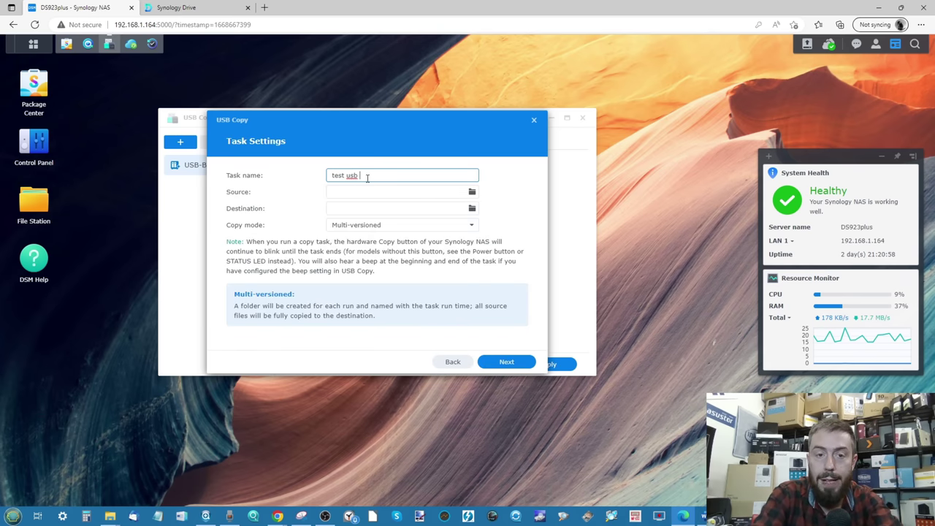
text(test)
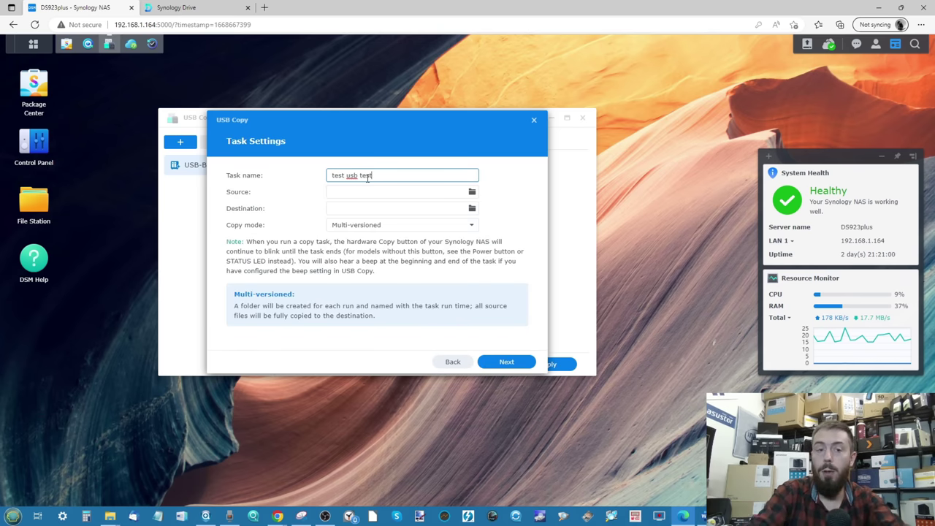
Set the task's source folder to /usbshare1/Cheese Backup.
click(473, 192)
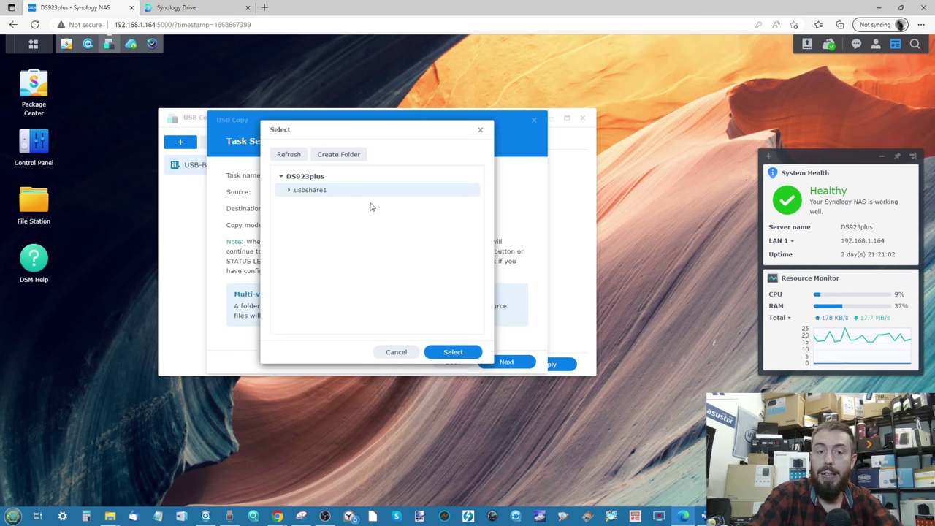
click(290, 191)
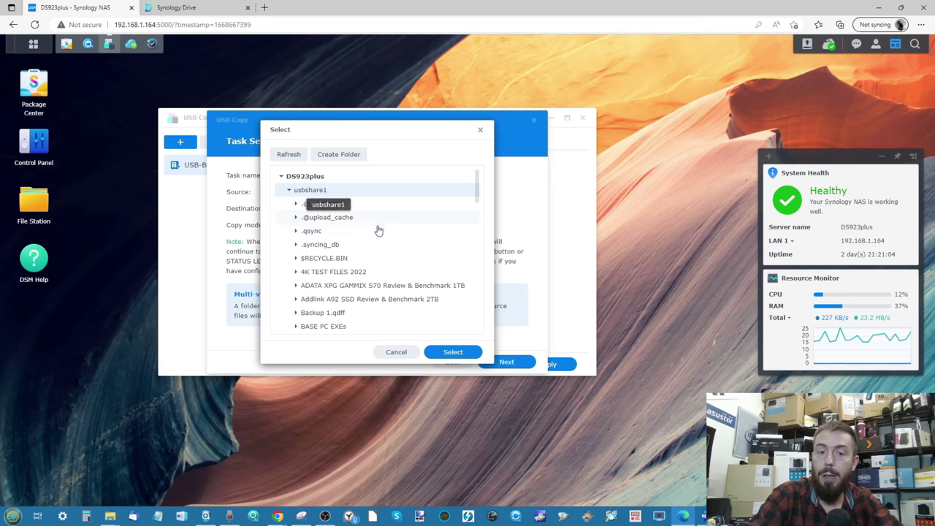
scroll(343, 272, down, 5)
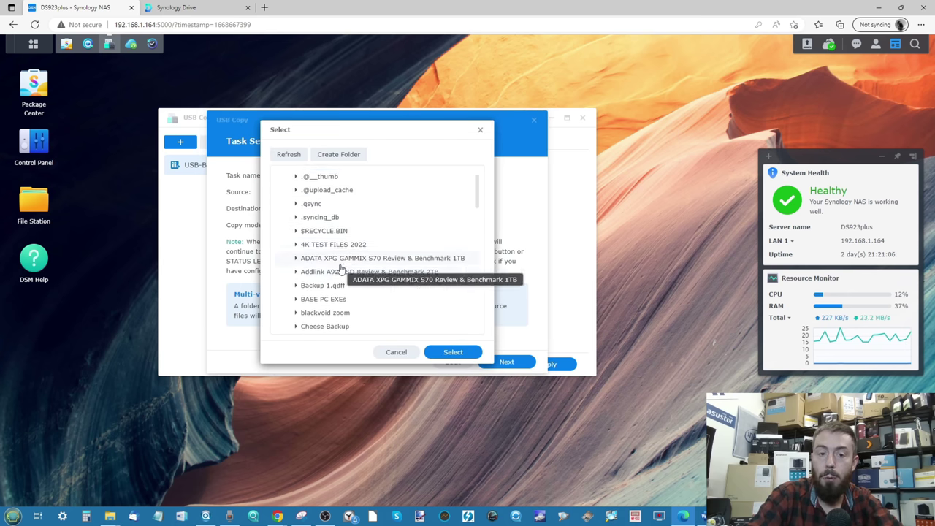
scroll(340, 270, down, 1)
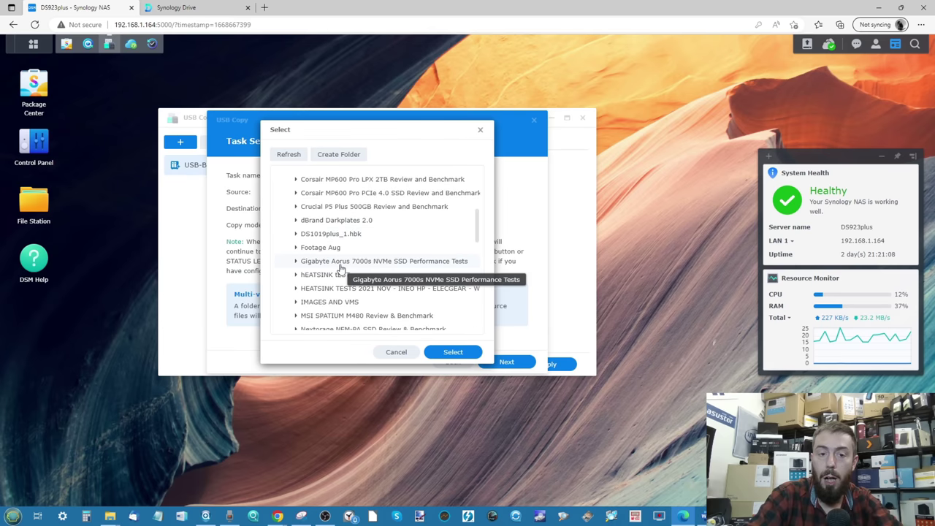
scroll(341, 269, up, 2)
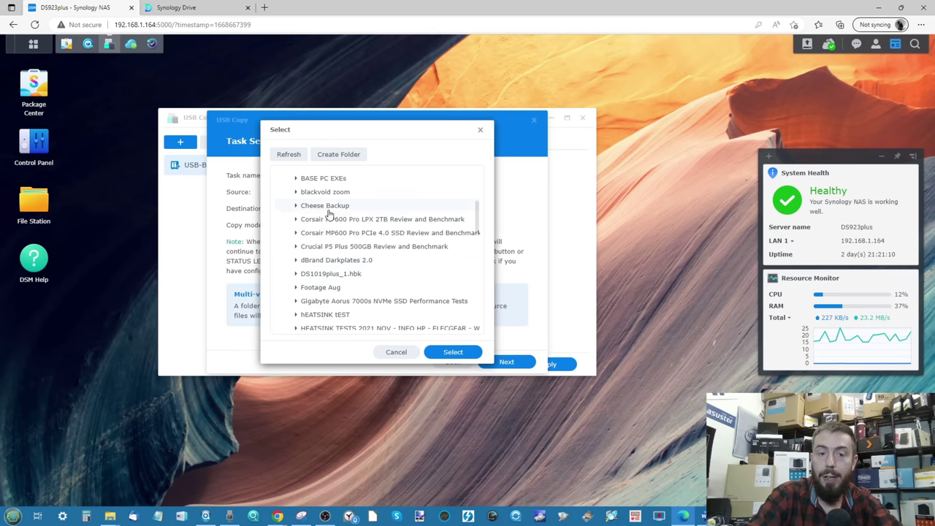
click(328, 206)
click(457, 354)
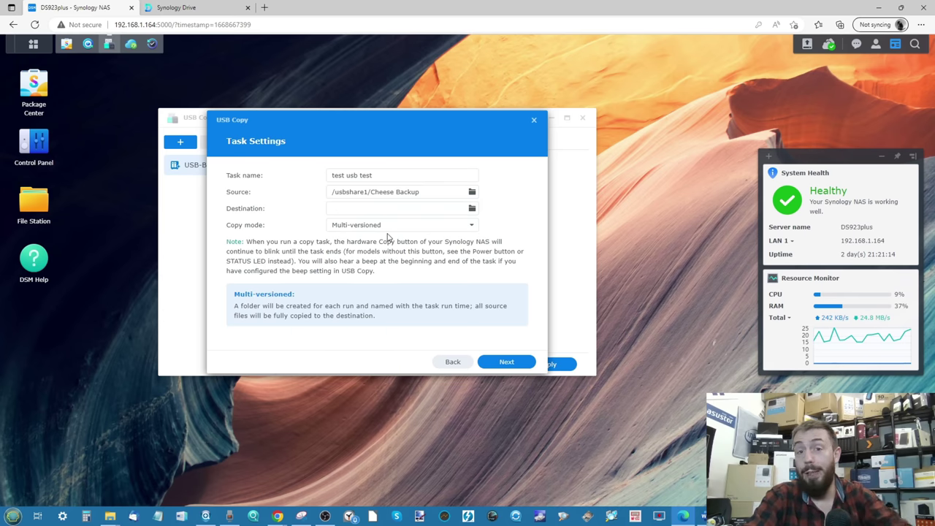
Set the task's destination folder to /photo/Misc Food.
click(472, 208)
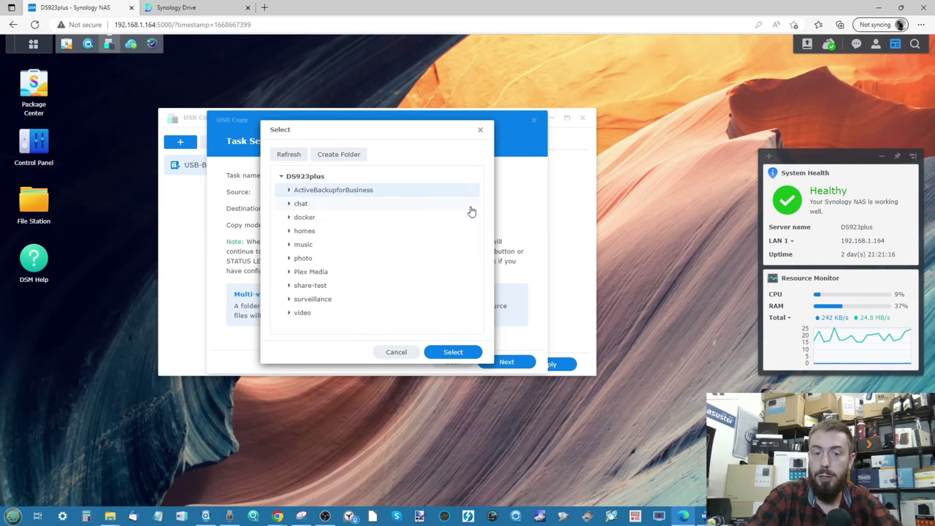
click(311, 261)
double_click(311, 261)
scroll(347, 250, down, 3)
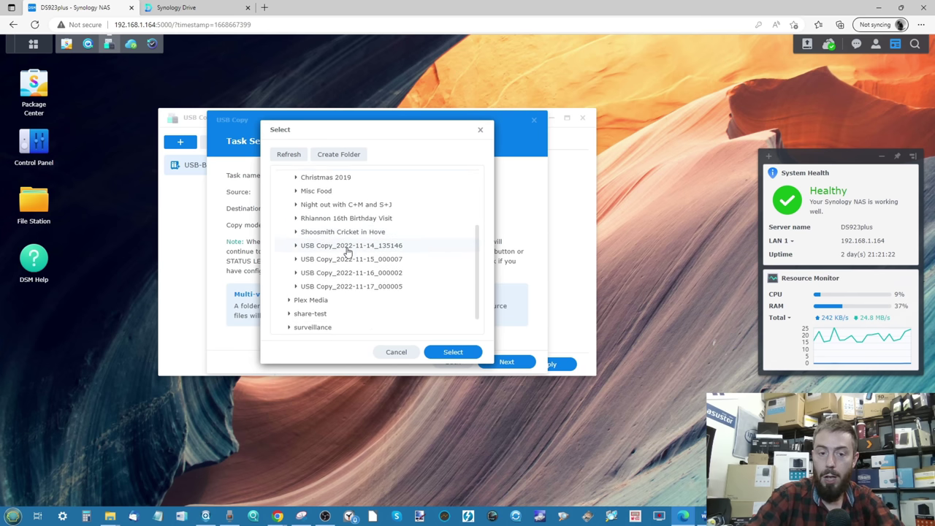
scroll(348, 251, up, 1)
click(322, 225)
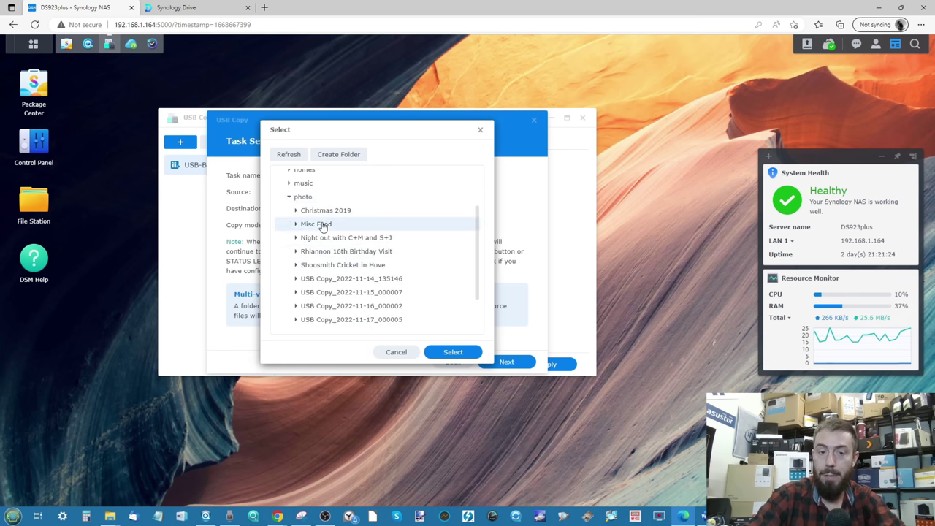
click(451, 352)
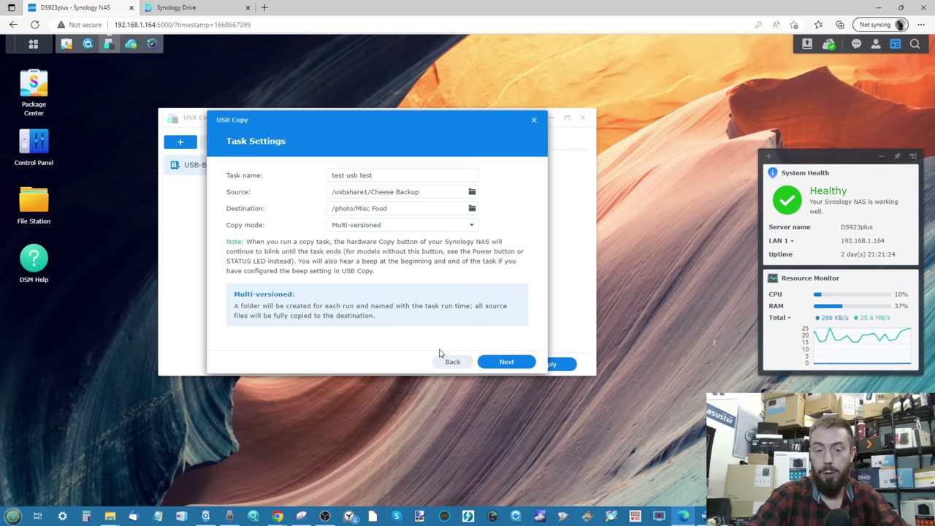
Change the copy mode to Incremental and advance to the Trigger Time step.
click(403, 232)
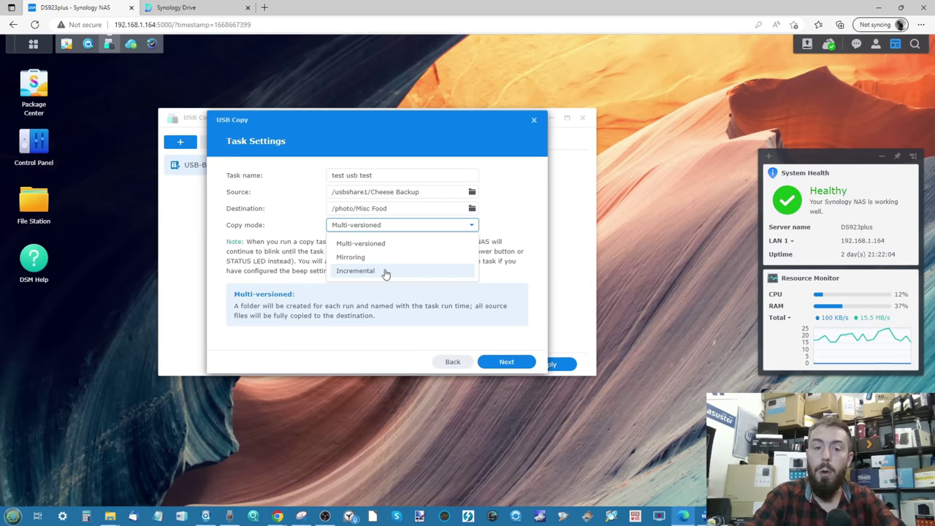
click(385, 272)
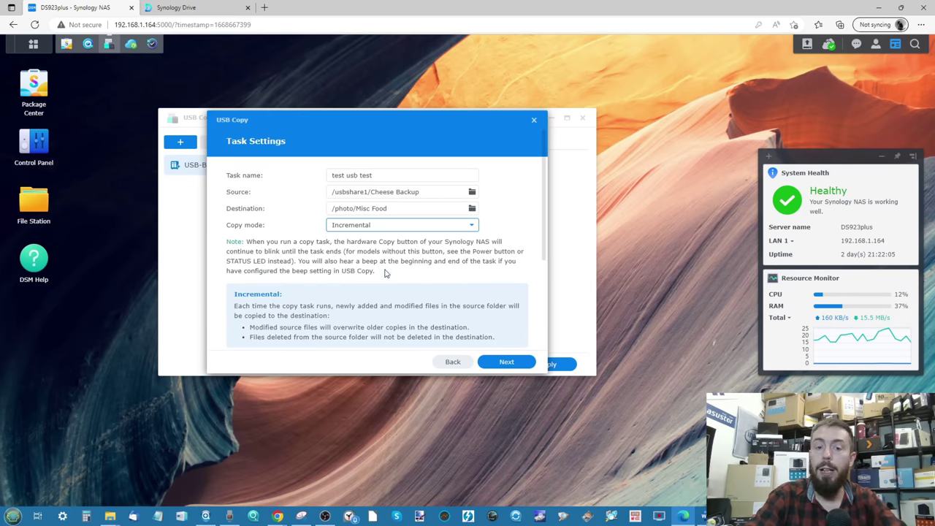
click(493, 363)
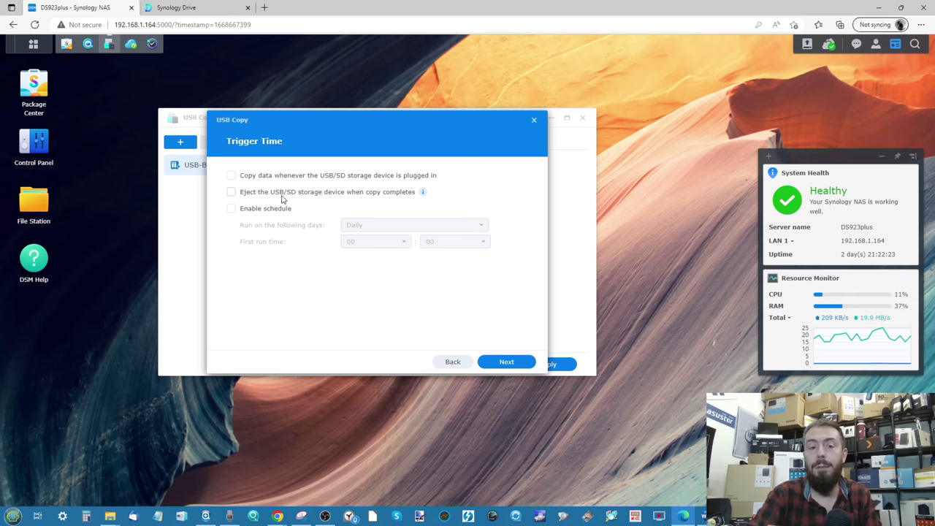
Schedule the USB copy task to run daily at 00:00, then continue to File Filter.
click(272, 211)
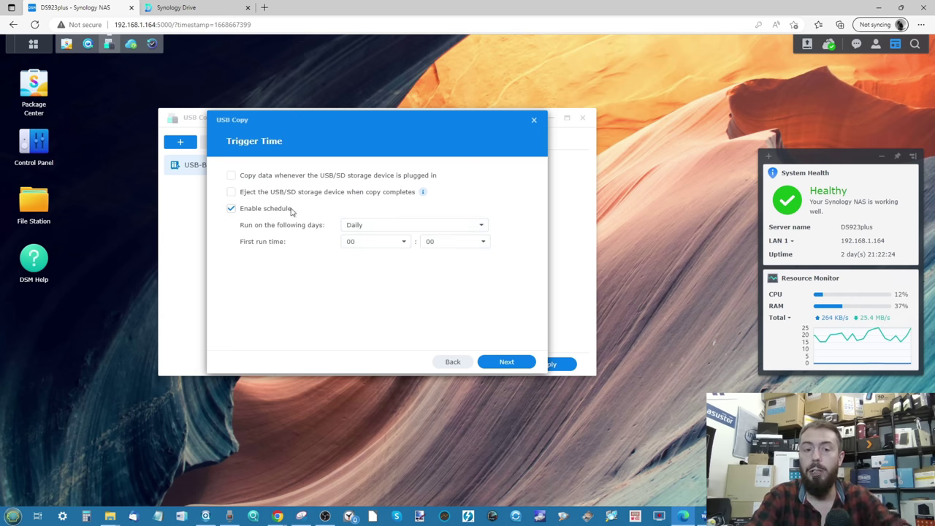
click(358, 244)
click(461, 298)
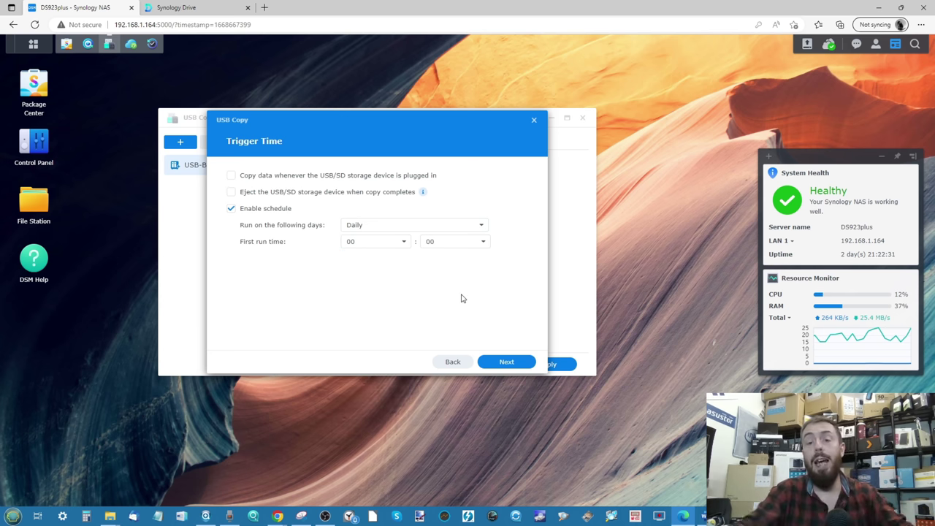
click(530, 359)
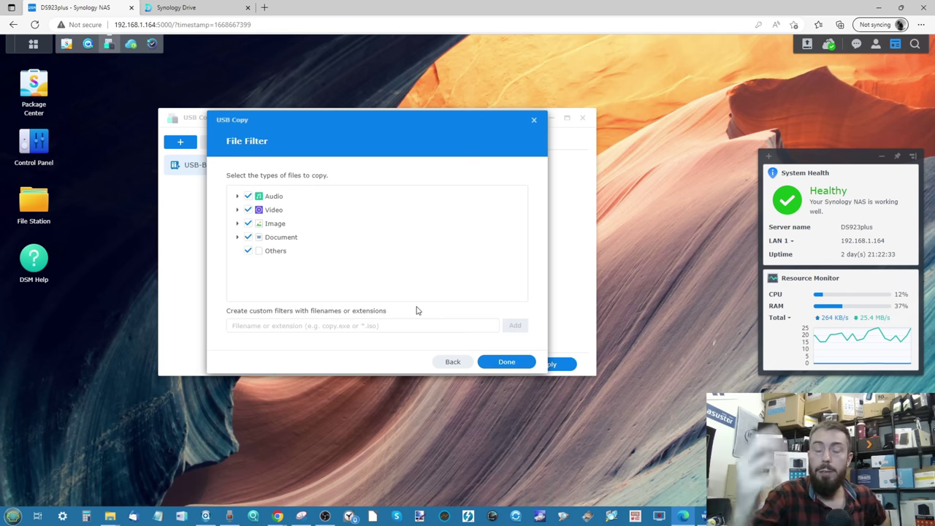
Check the Audio extensions in the file filter and finish the copy task wizard.
click(238, 197)
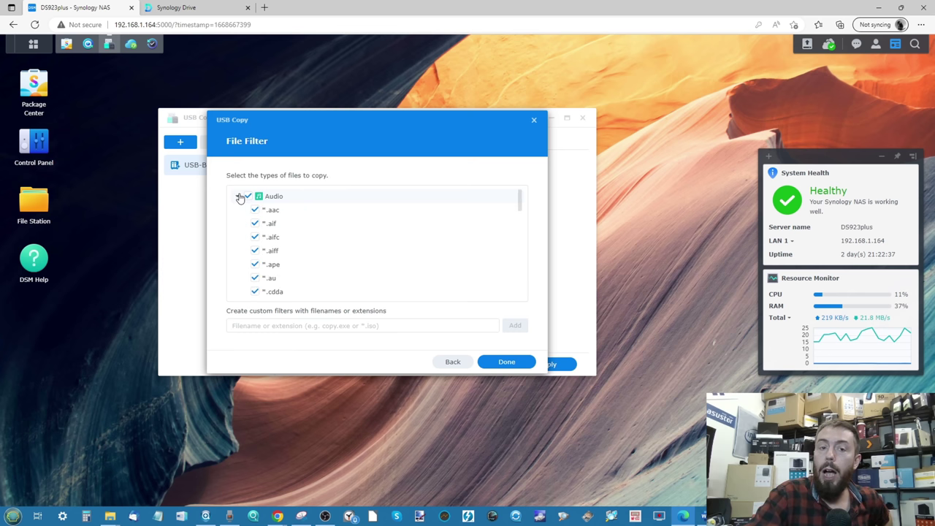
click(238, 197)
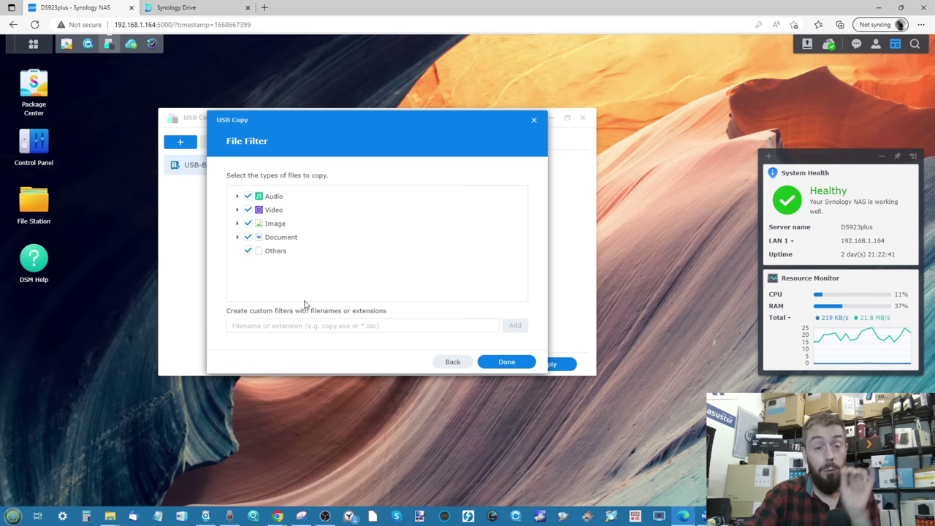
click(504, 362)
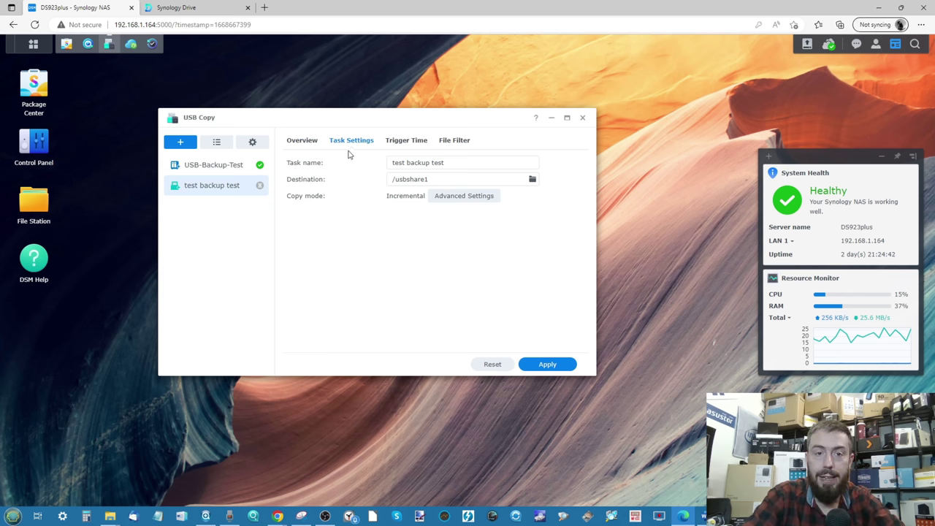
Review the test backup test task's Overview, Trigger Time and File Filter tabs.
click(306, 145)
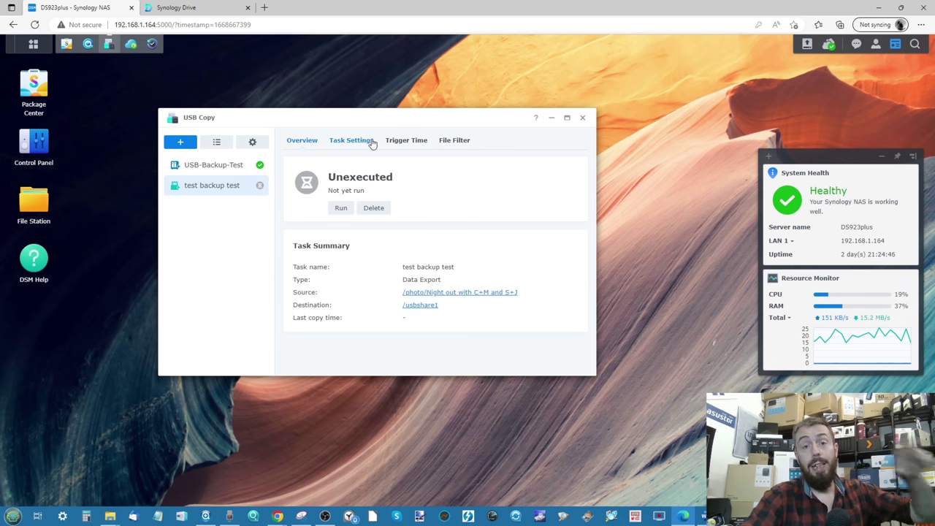
click(395, 144)
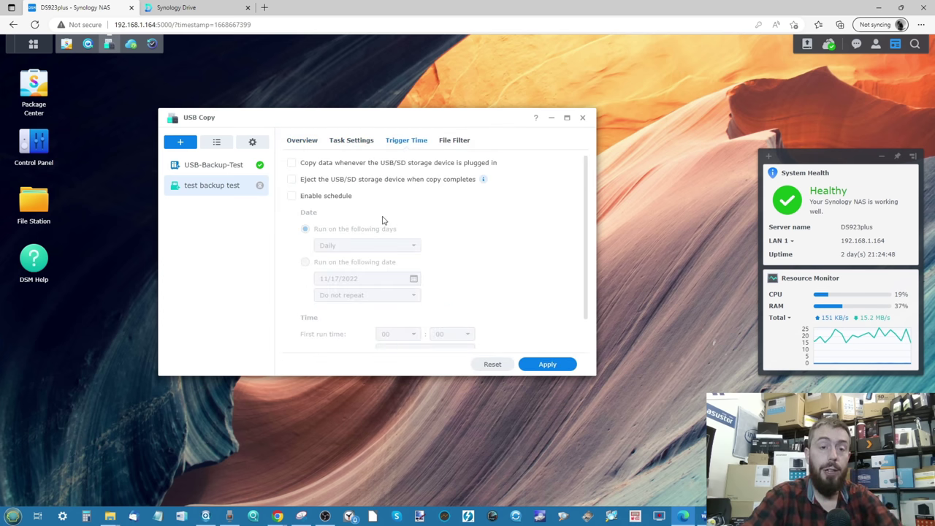
click(453, 141)
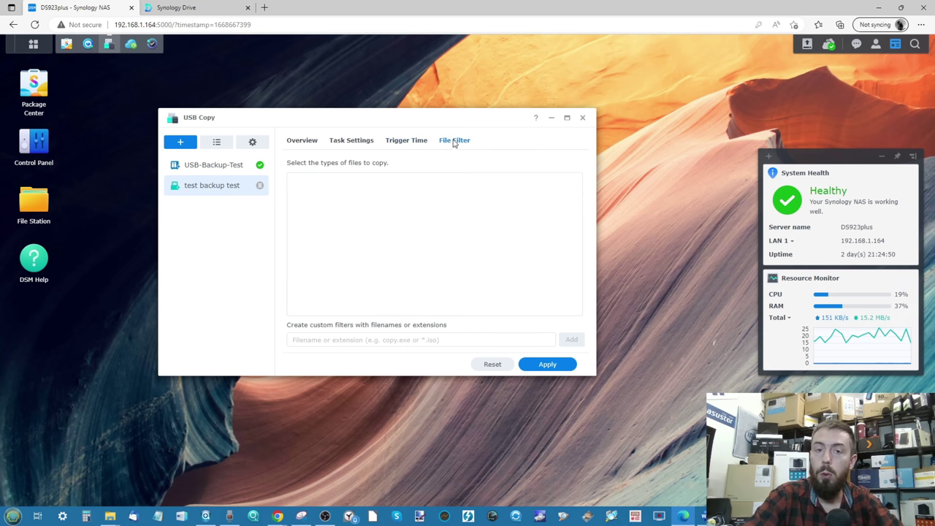
click(303, 144)
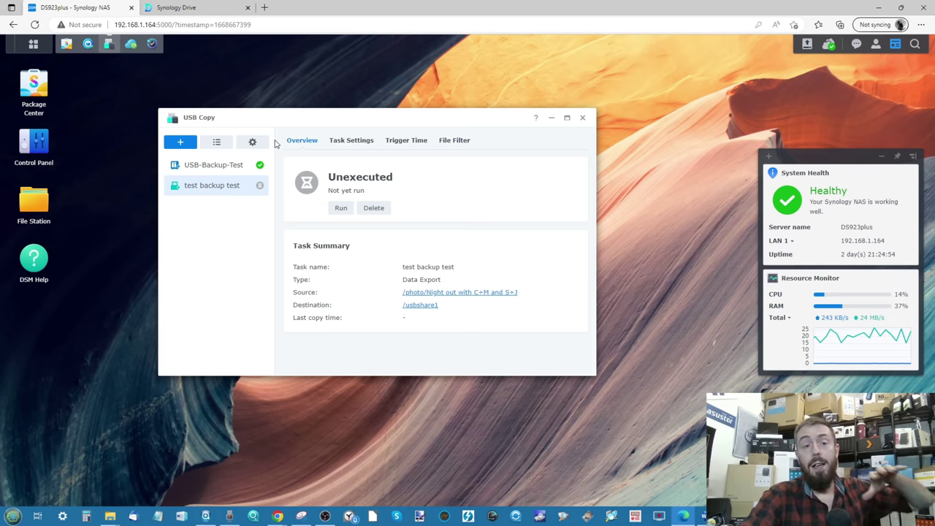
click(88, 44)
click(88, 45)
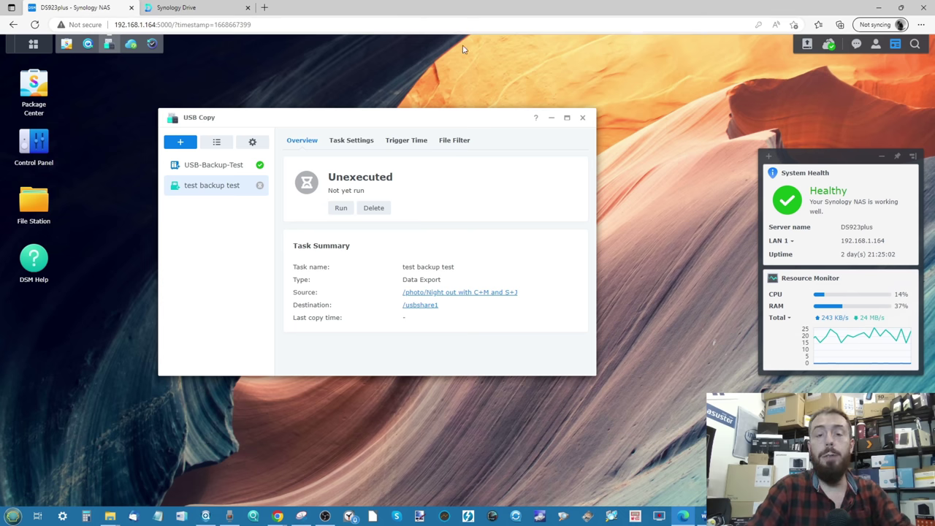
Close USB Copy and start a new sync task in Cloud Sync.
click(582, 118)
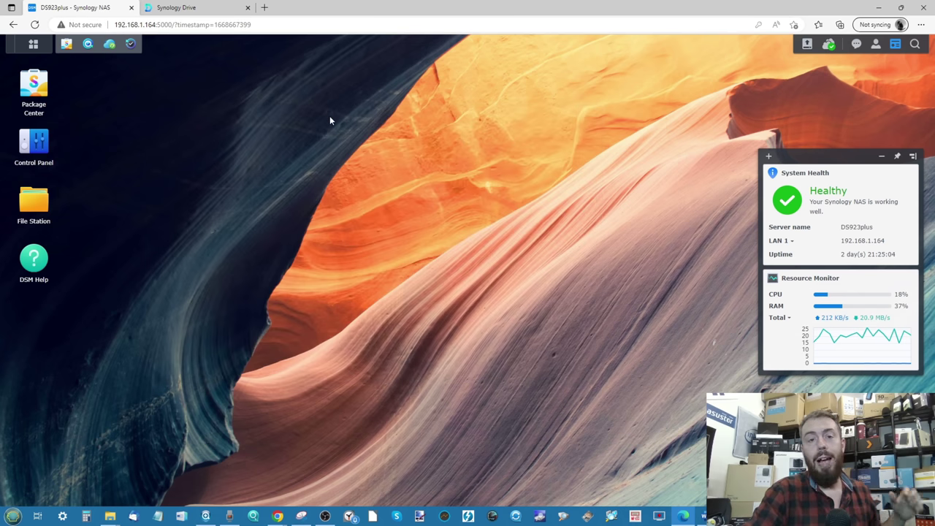
click(109, 44)
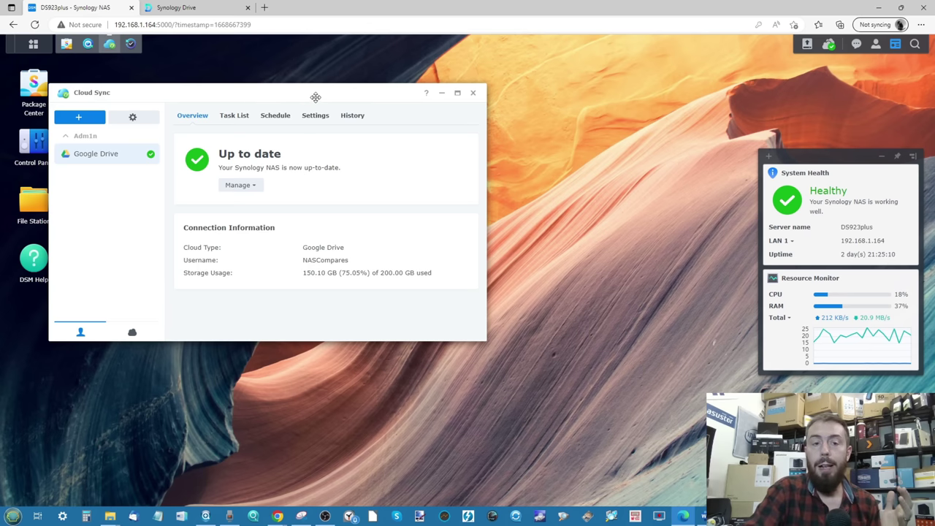
drag(312, 92, 502, 171)
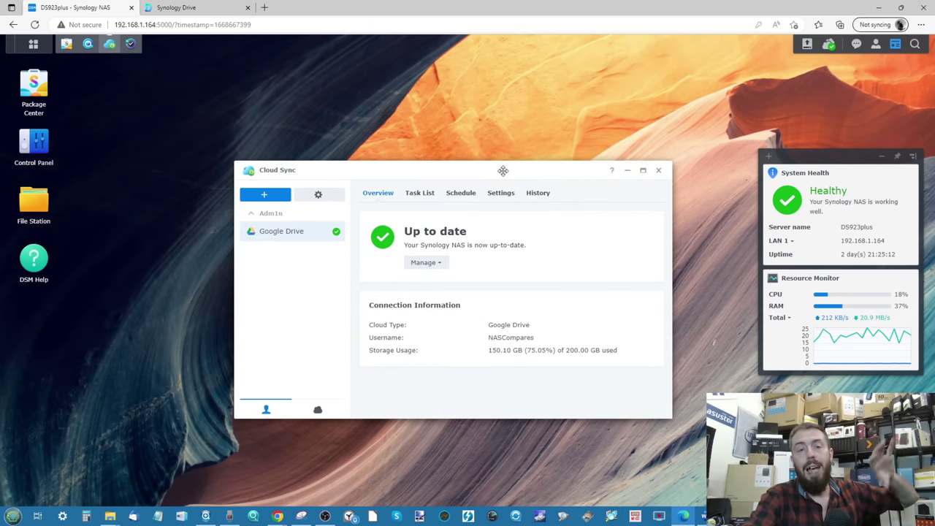
click(272, 199)
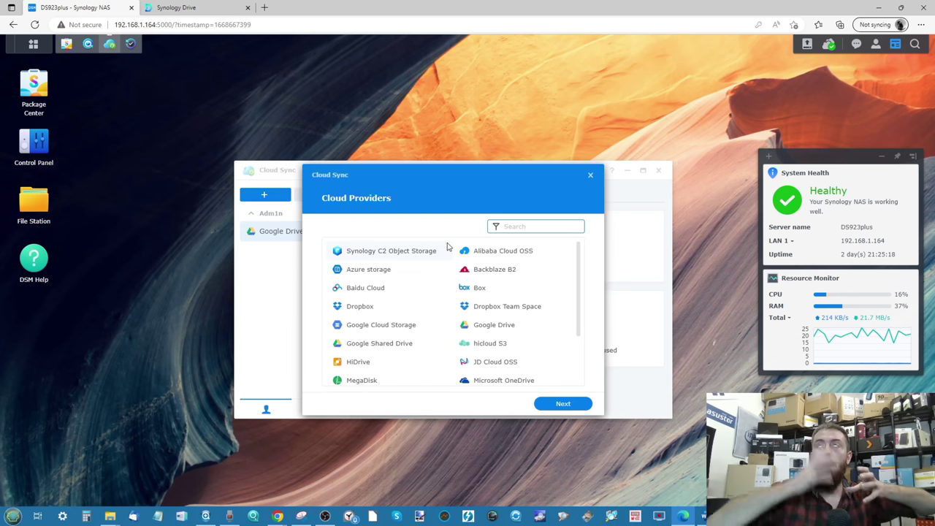
Briefly open and hide File Station, then bring up the Footage folder in File Explorer.
click(34, 204)
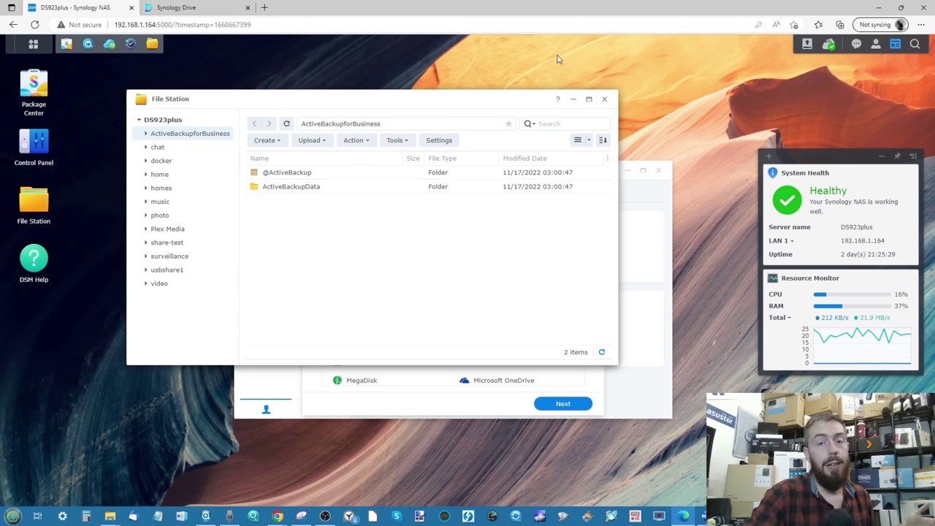
click(573, 99)
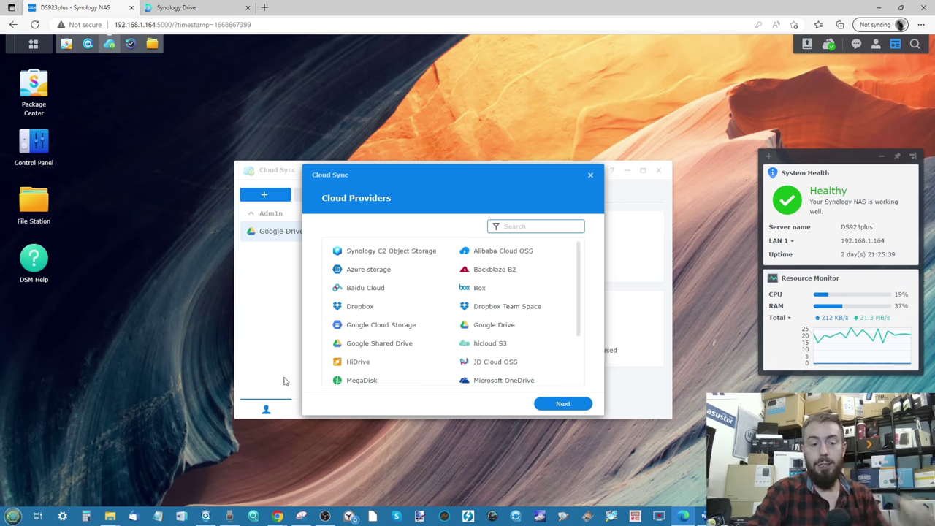
click(161, 473)
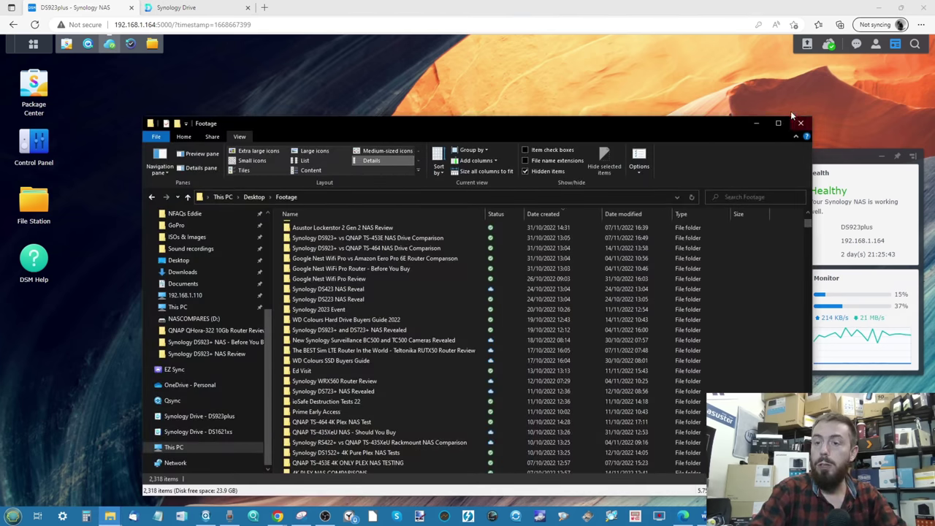
click(757, 124)
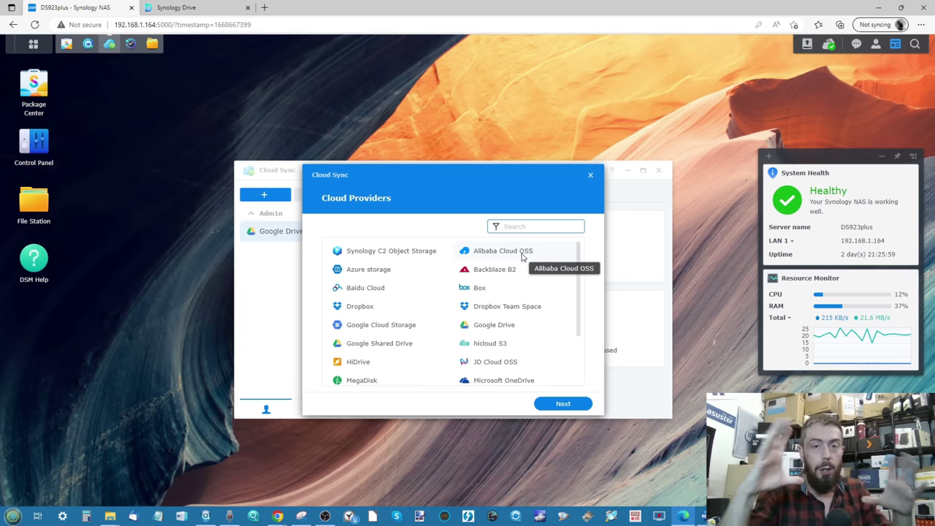
Scroll through the cloud provider list, then dismiss the provider picker.
scroll(486, 281, down, 1)
scroll(485, 281, down, 3)
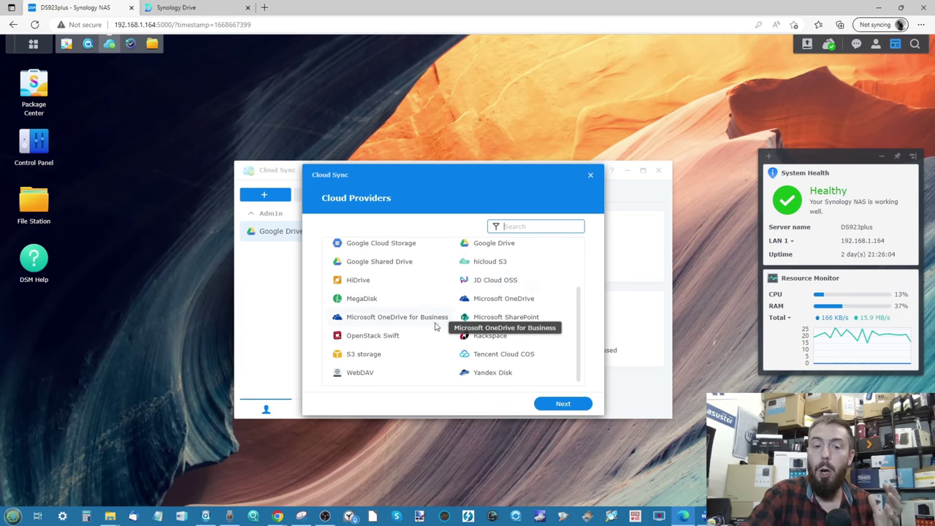
scroll(436, 325, up, 3)
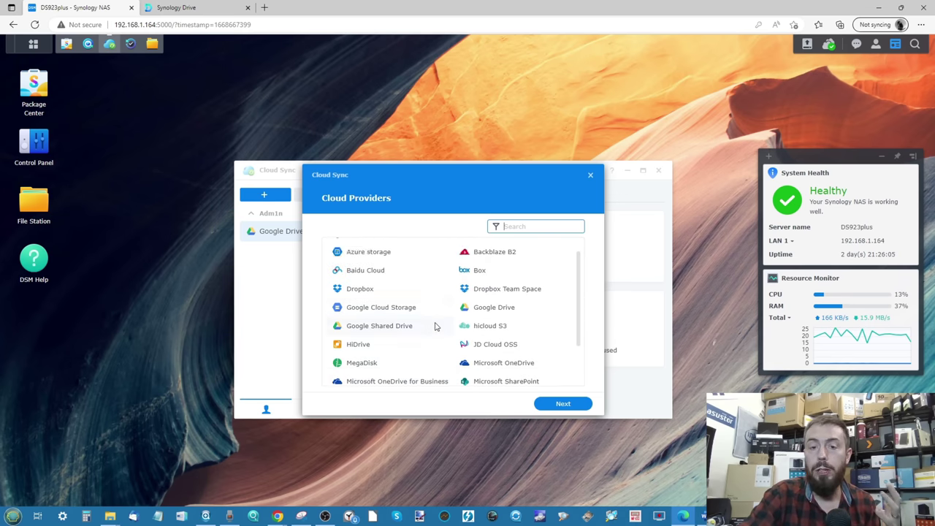
click(590, 175)
Review Cloud Sync's Schedule, Settings, History, Task List and Overview tabs, toggle grouping, then close it.
click(461, 193)
click(496, 196)
click(538, 194)
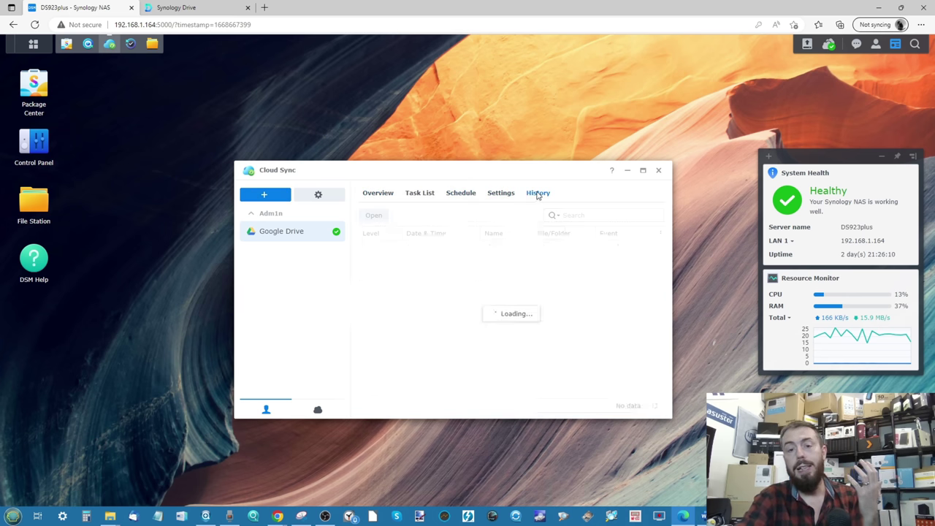
click(420, 194)
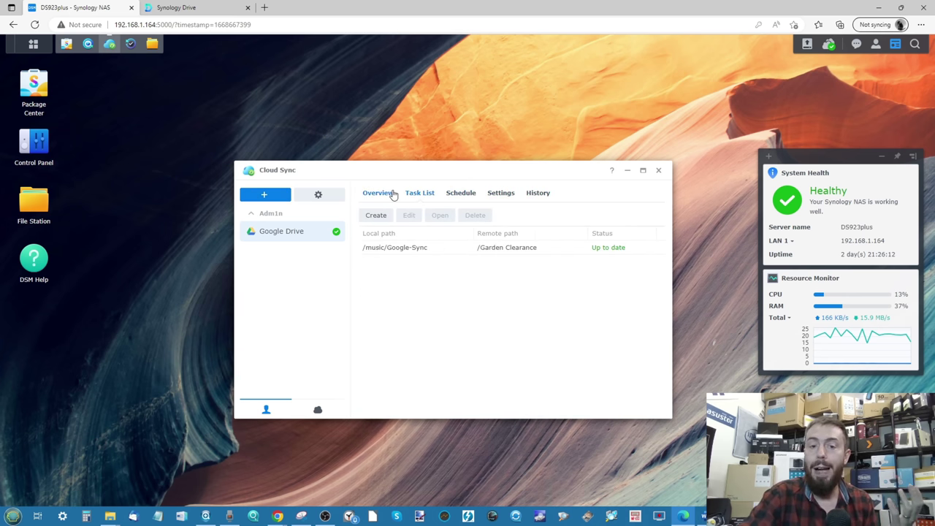
click(385, 195)
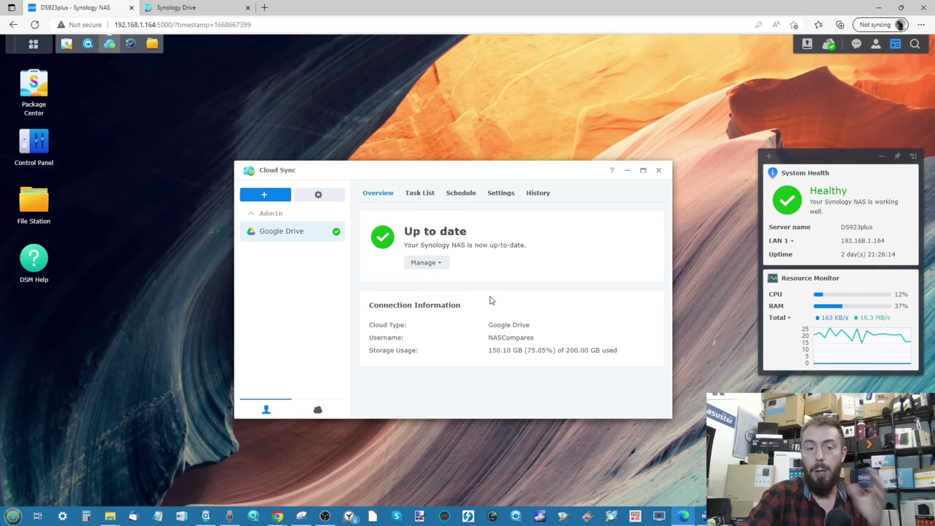
click(321, 410)
click(267, 411)
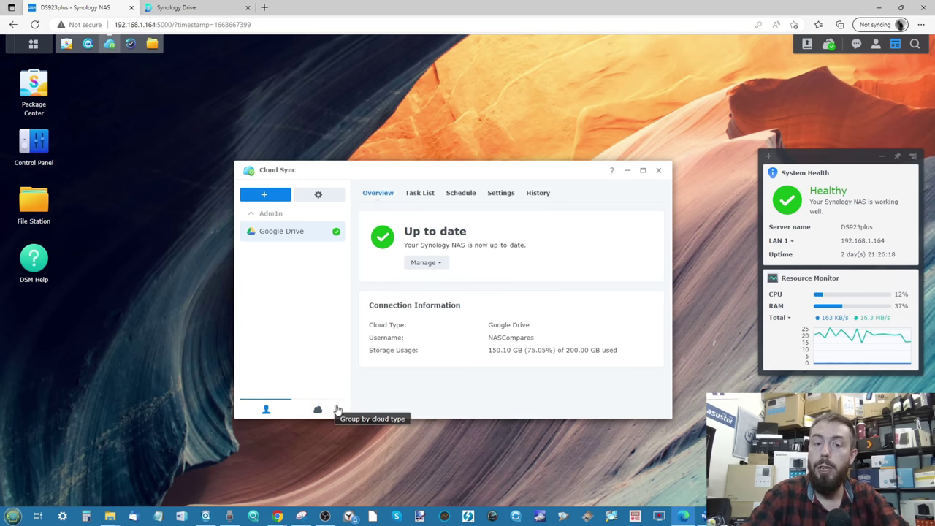
click(658, 169)
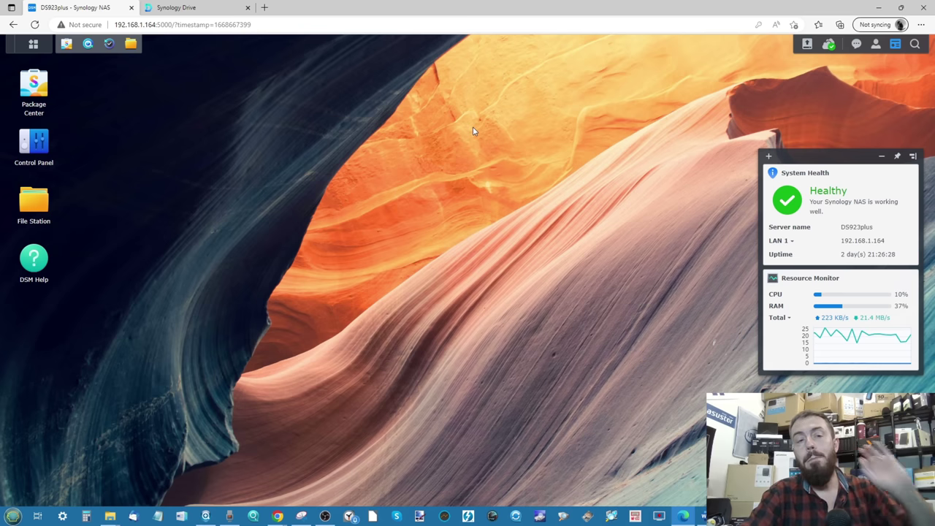
Launch Active Backup for Business and then Package Center from the taskbar.
click(113, 46)
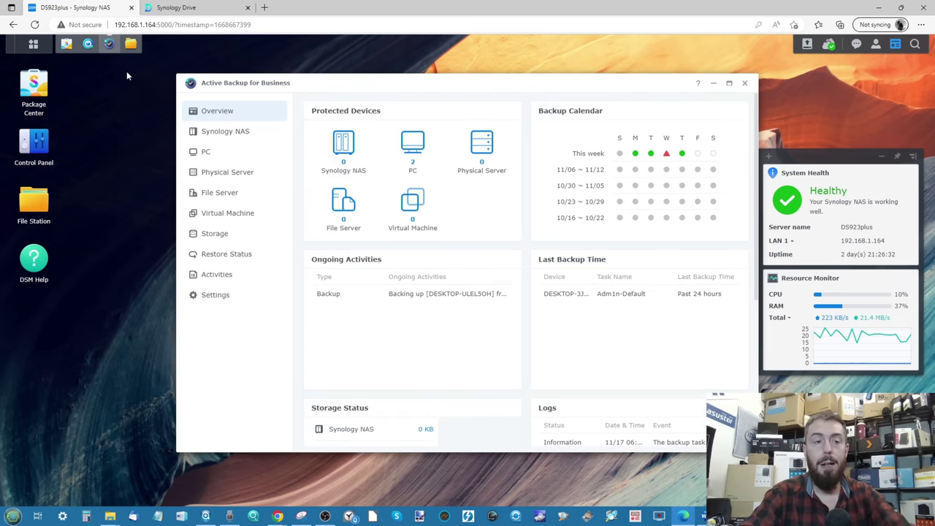
click(66, 44)
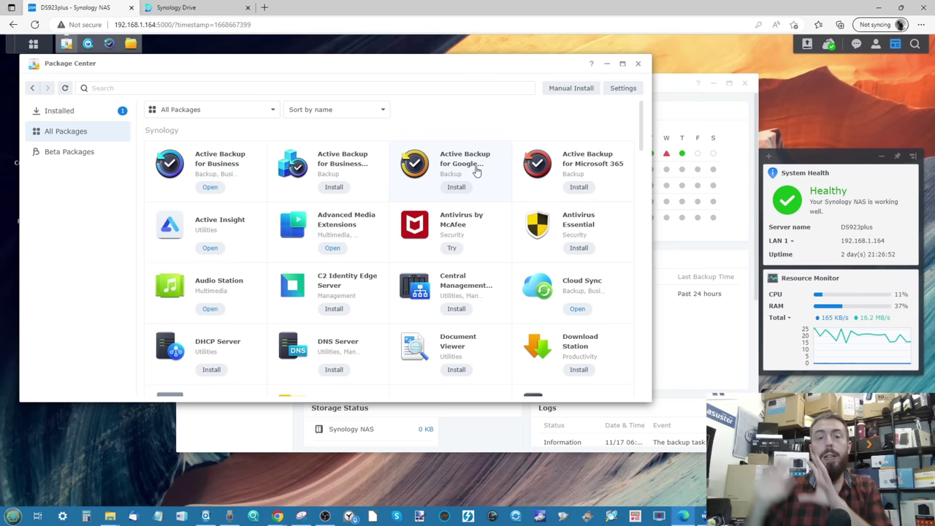
Shift the Active Backup for Business window down-right, keeping Package Center in front.
click(685, 78)
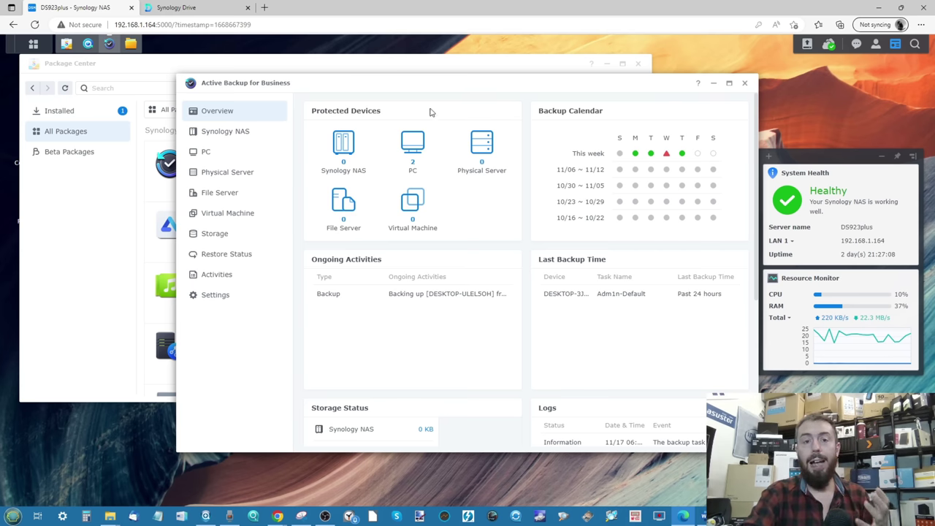
drag(424, 84, 466, 207)
click(465, 128)
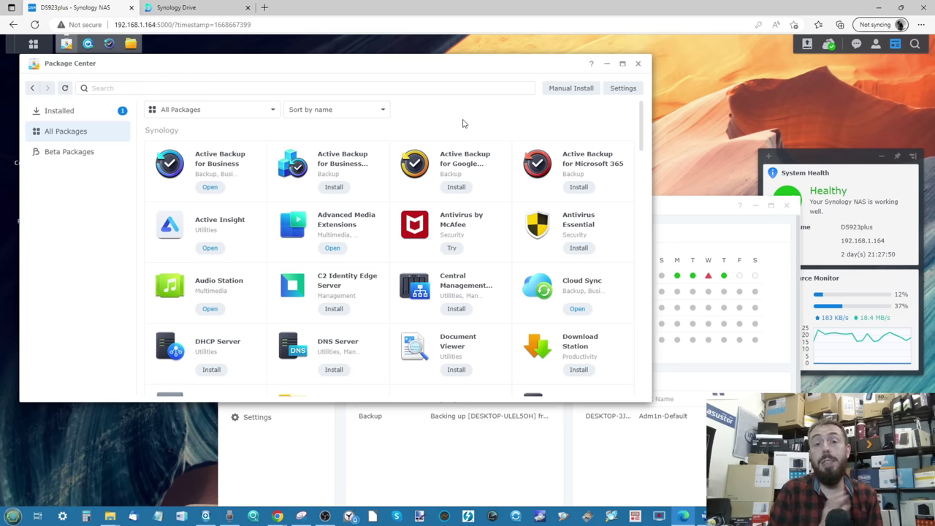
Bring Active Backup for Business in front of Package Center and reposition it up-left.
drag(664, 204, 695, 156)
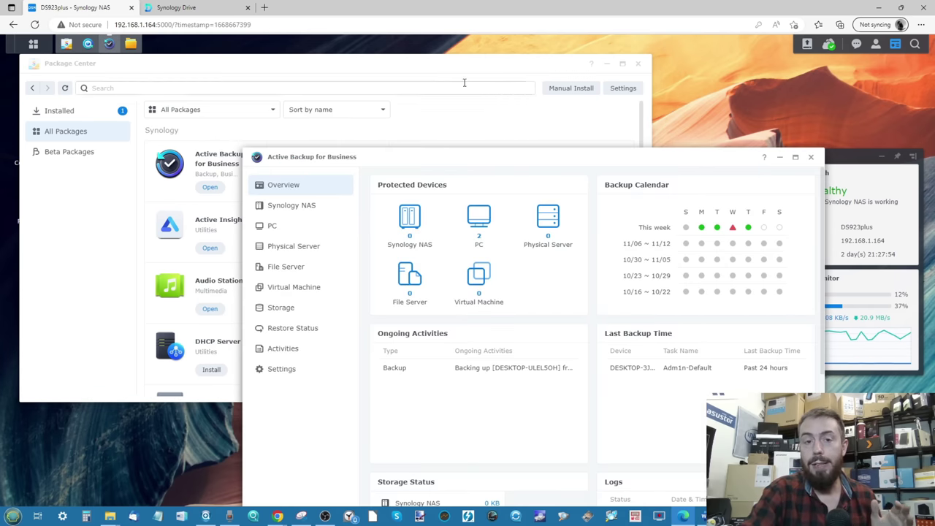
click(417, 88)
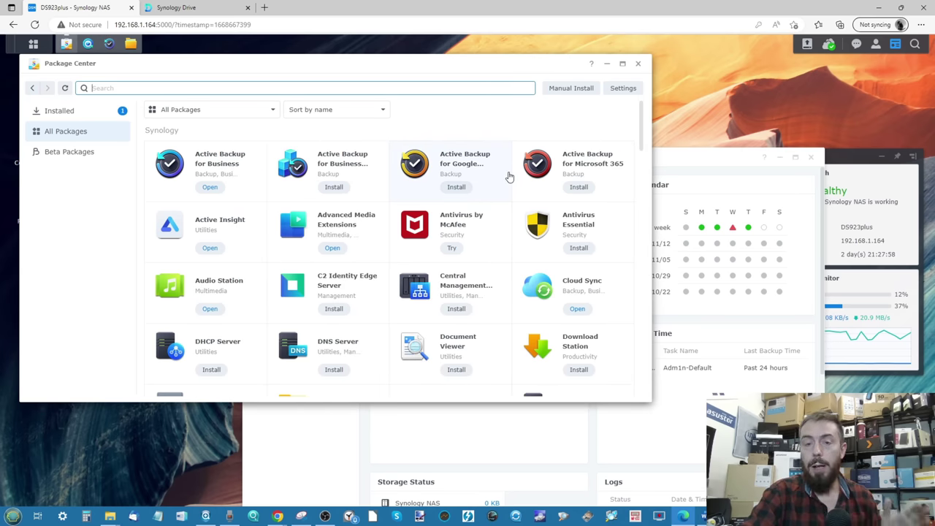
click(666, 160)
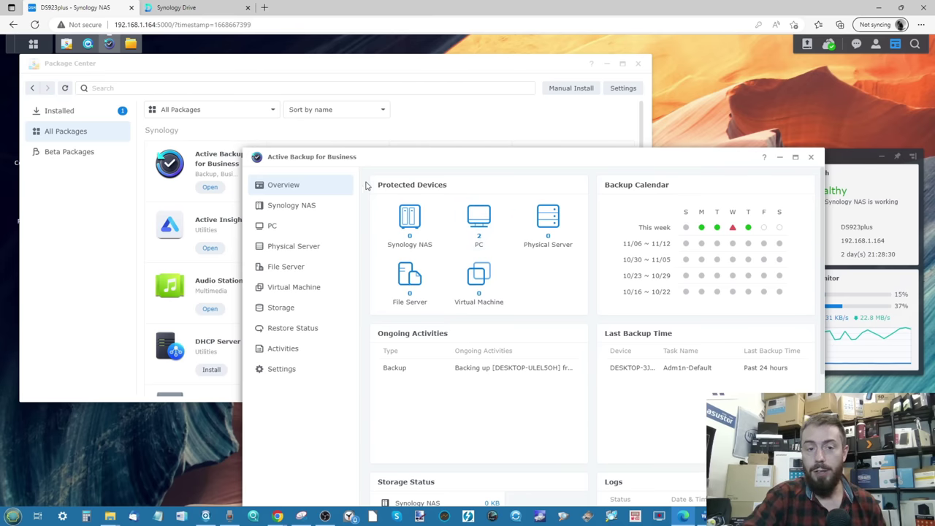
drag(397, 158, 364, 128)
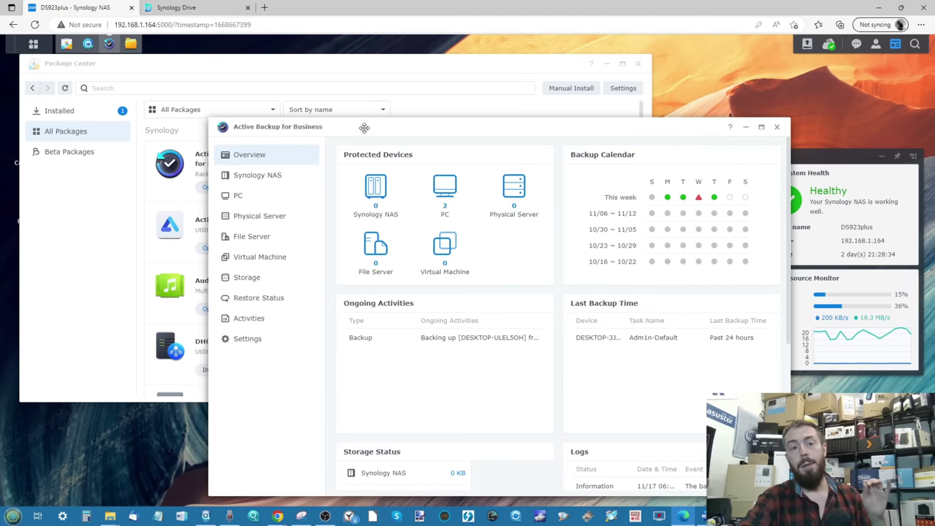
Review Active Backup's Synology NAS, PC, File Server, Physical Server and Virtual Machine pages, then show all apps.
click(275, 177)
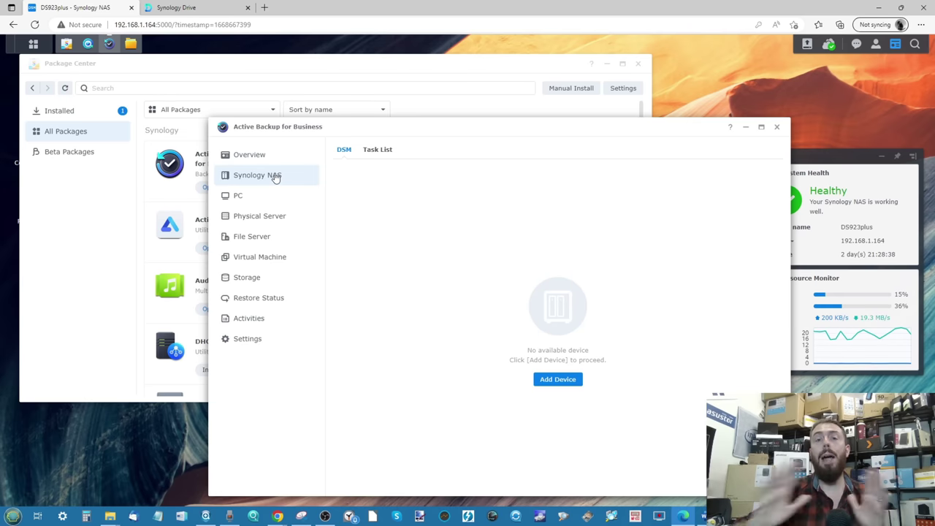
click(252, 198)
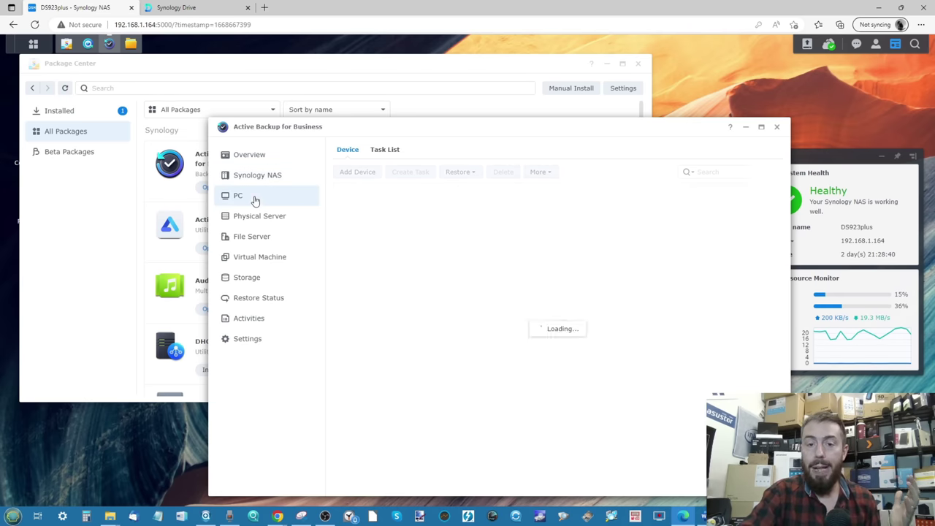
click(455, 208)
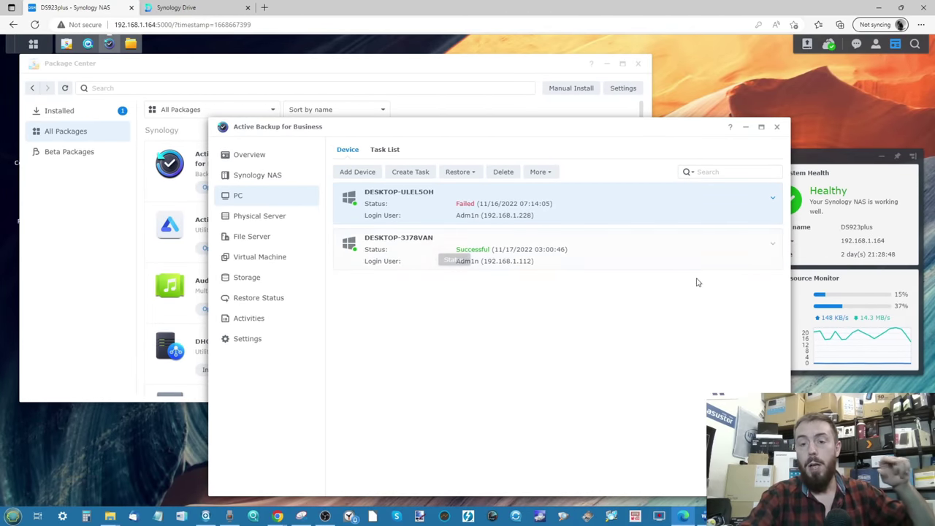
click(772, 245)
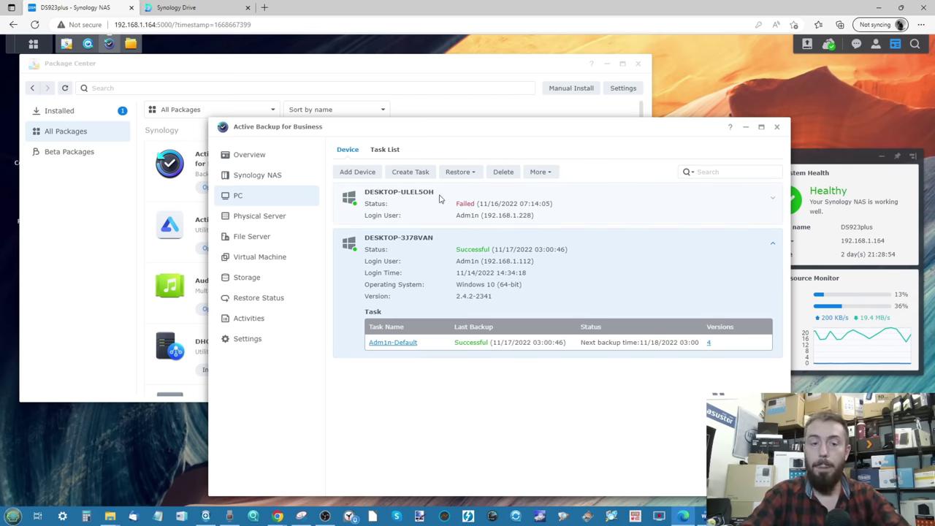
click(265, 234)
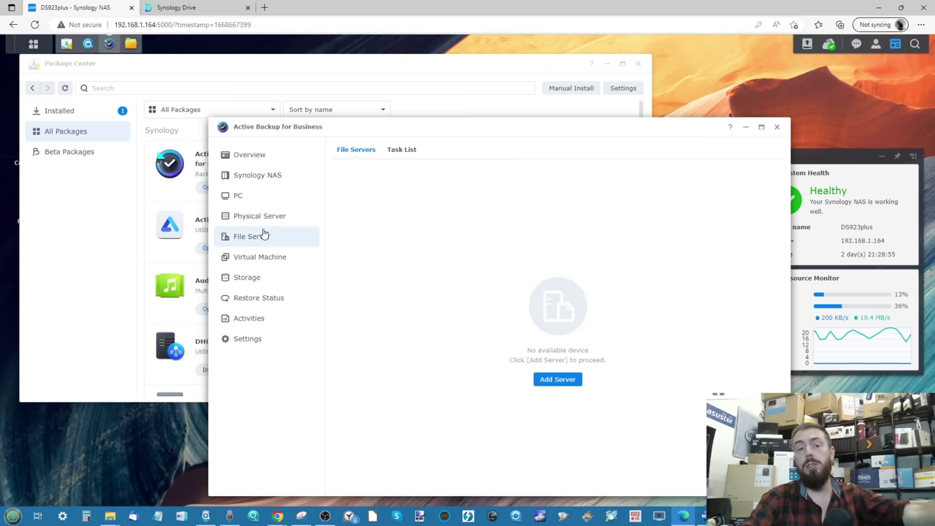
click(262, 220)
click(268, 260)
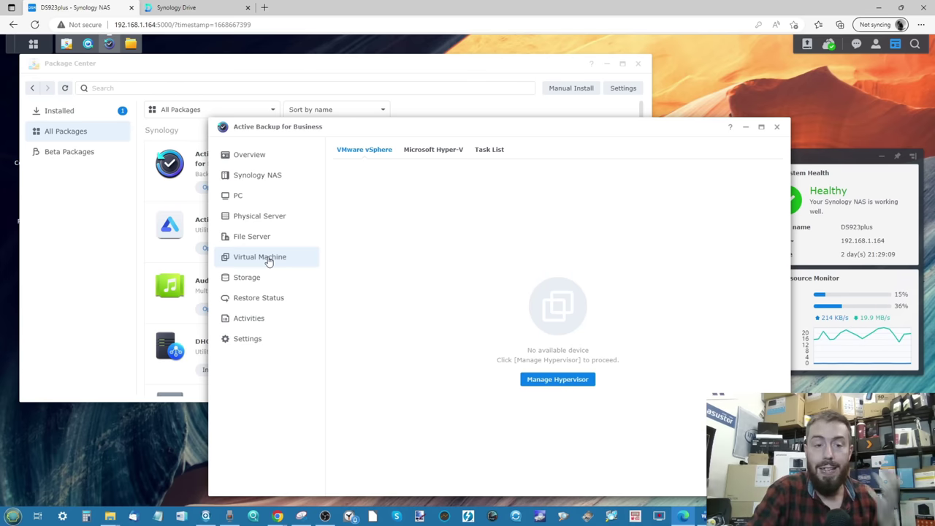
click(33, 45)
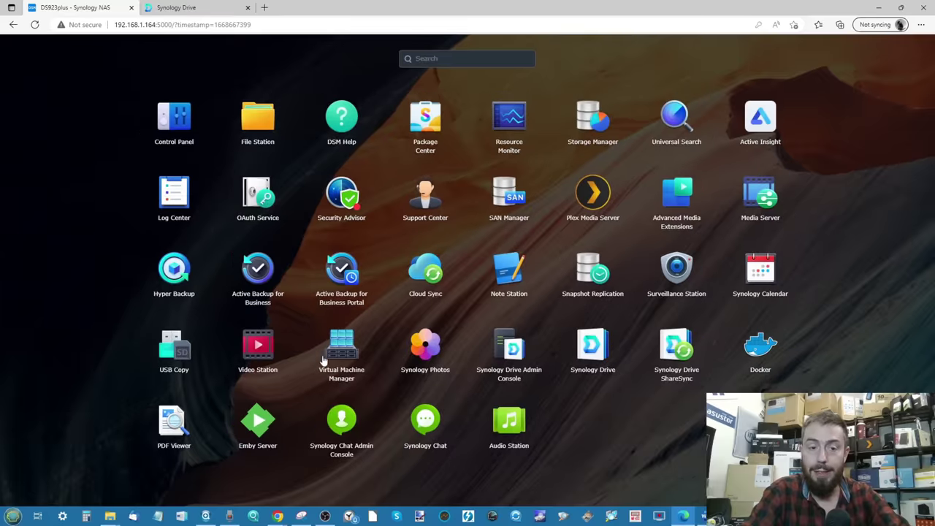
Launch Virtual Machine Manager, reposition it, and minimize it.
click(323, 365)
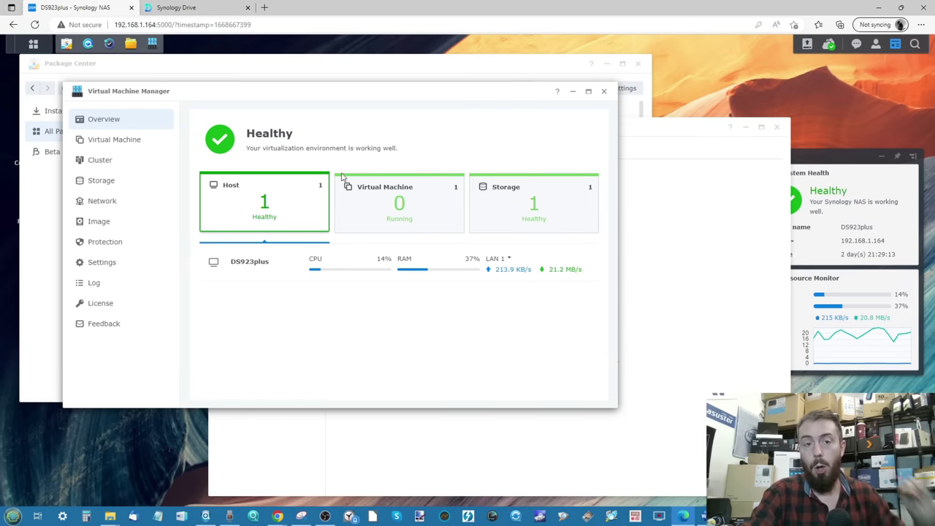
drag(365, 94, 547, 159)
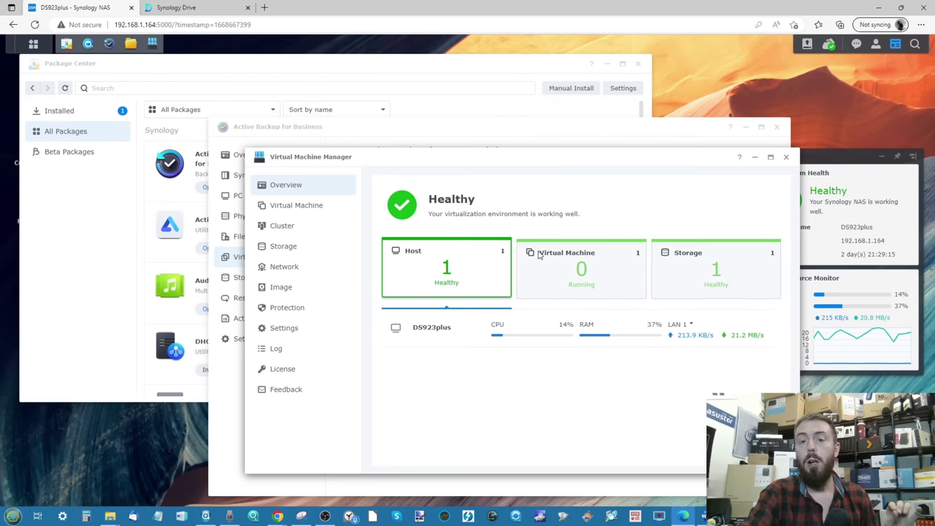
click(754, 159)
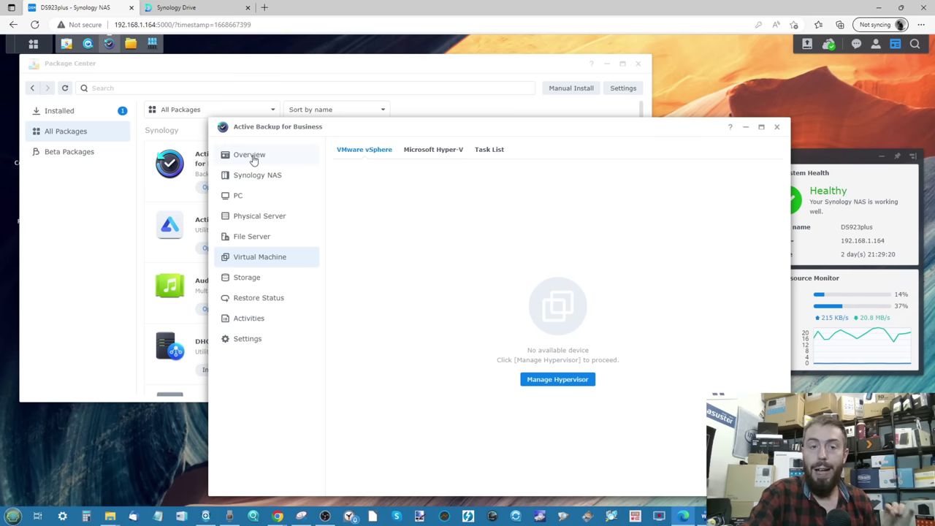
Revisit Active Backup's Overview, Synology NAS, PC, Physical Server and Virtual Machine pages.
click(250, 156)
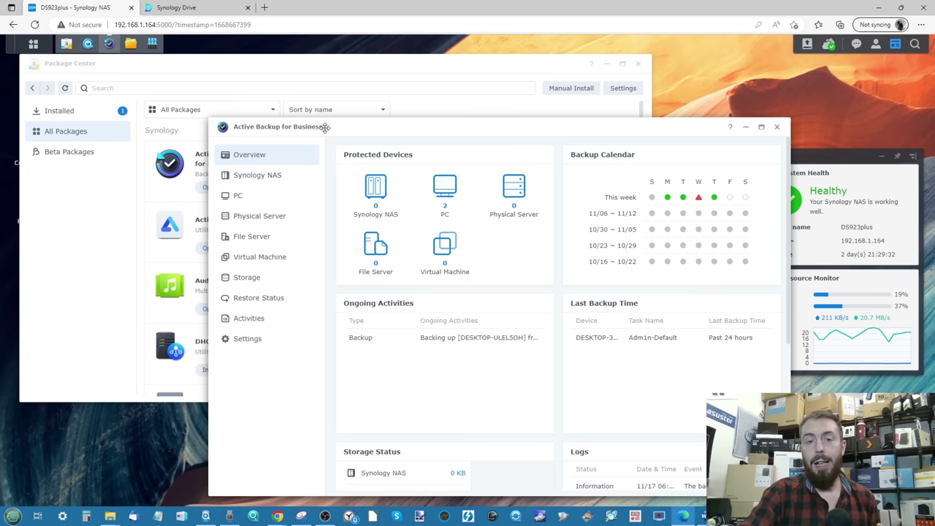
drag(325, 127, 319, 117)
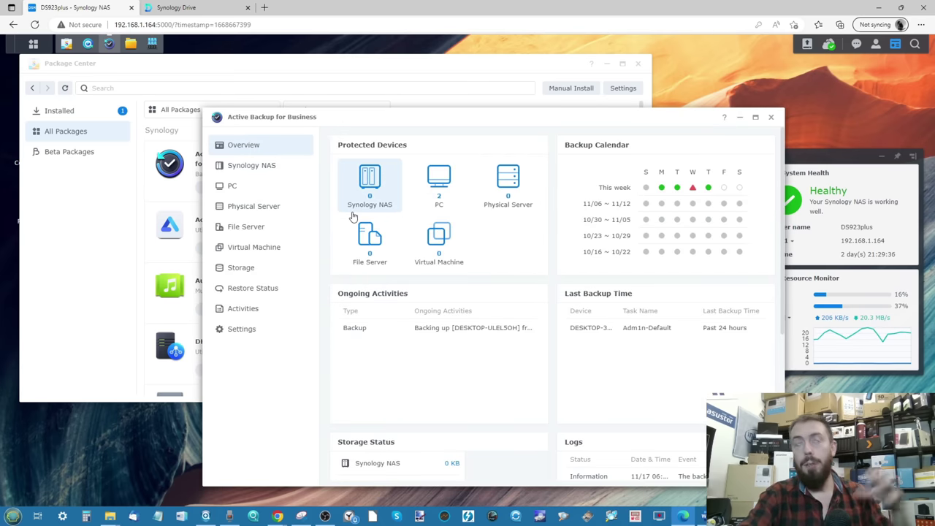
click(257, 171)
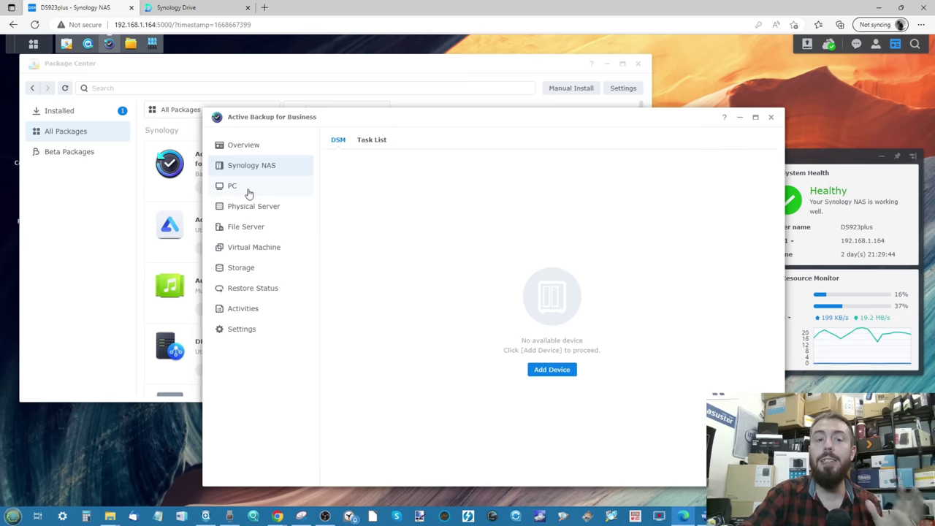
click(247, 191)
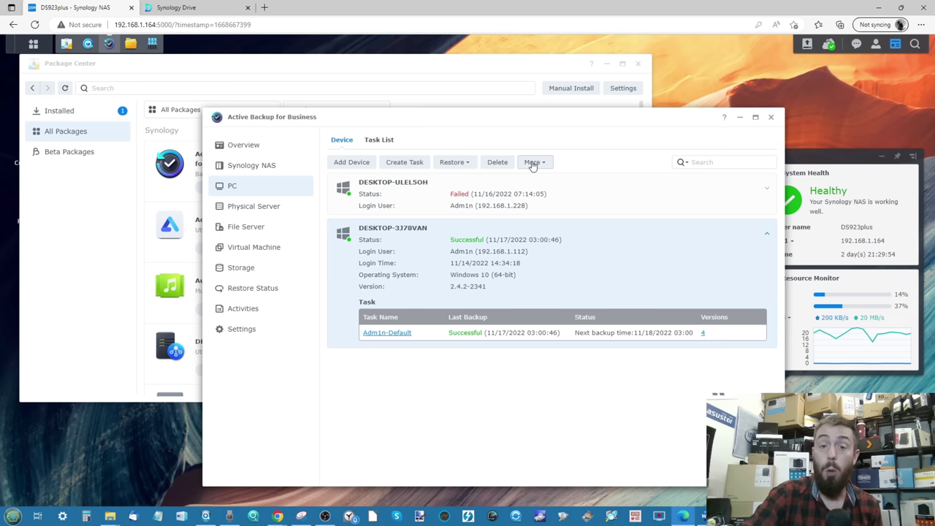
click(259, 210)
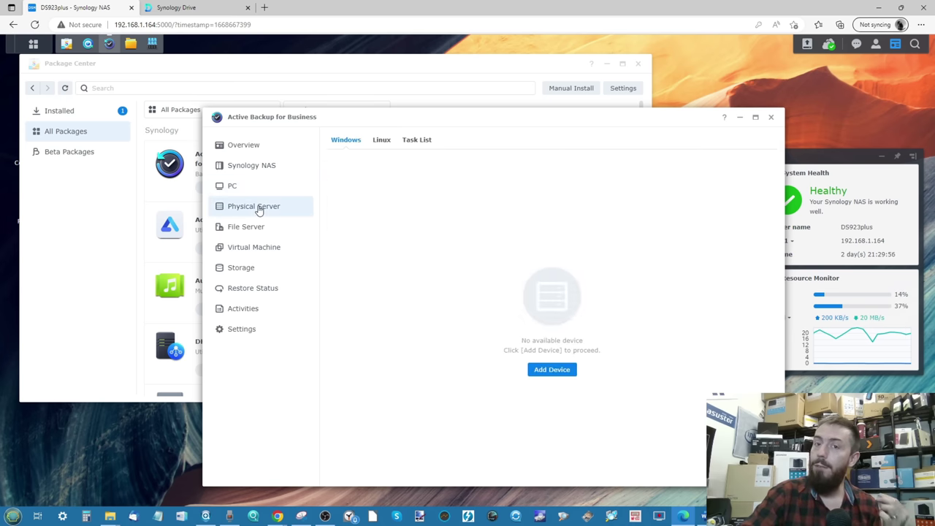
mouse_move(62, 47)
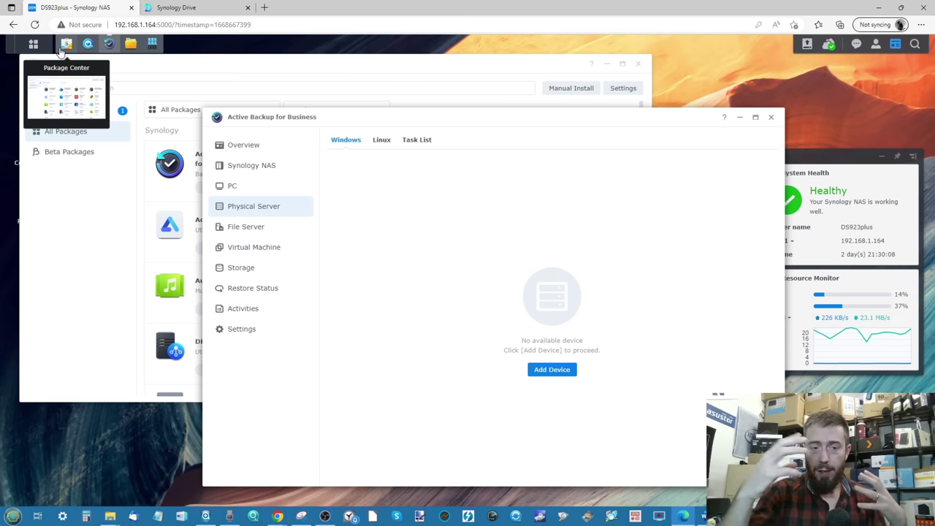
click(252, 250)
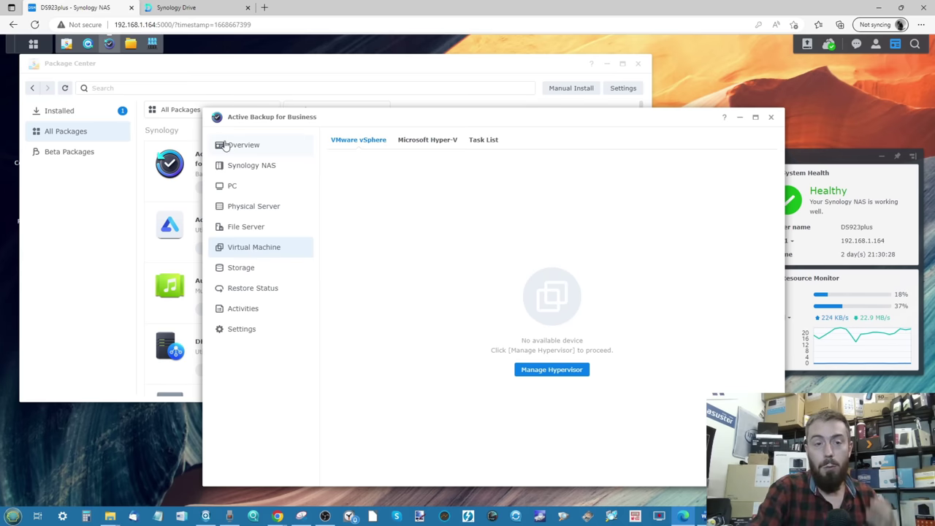
Scan the Active Backup overview dashboard, close the console, and minimize Package Center.
click(240, 145)
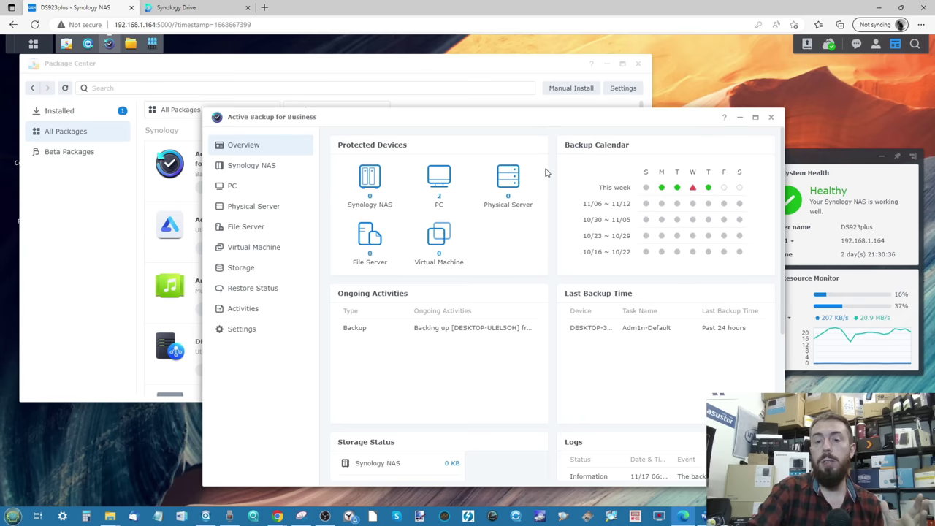
scroll(531, 226, down, 5)
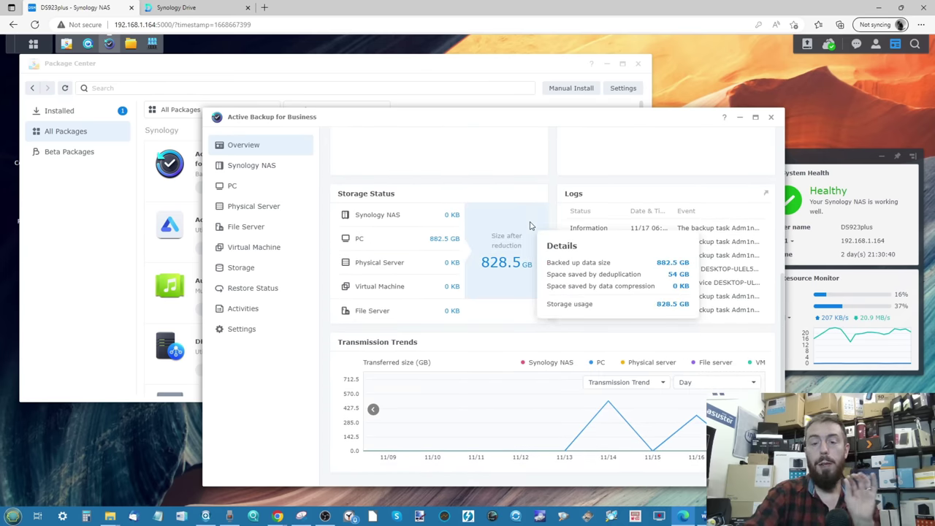
click(739, 116)
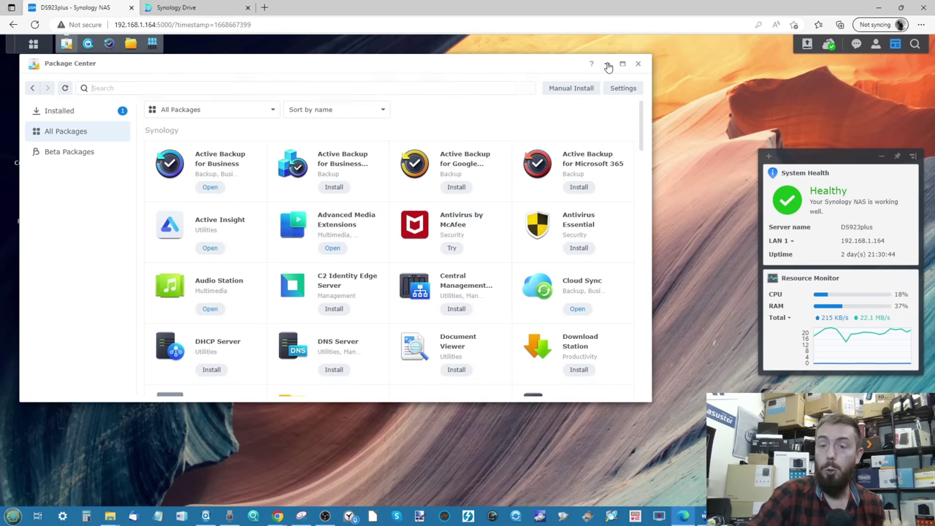
click(606, 64)
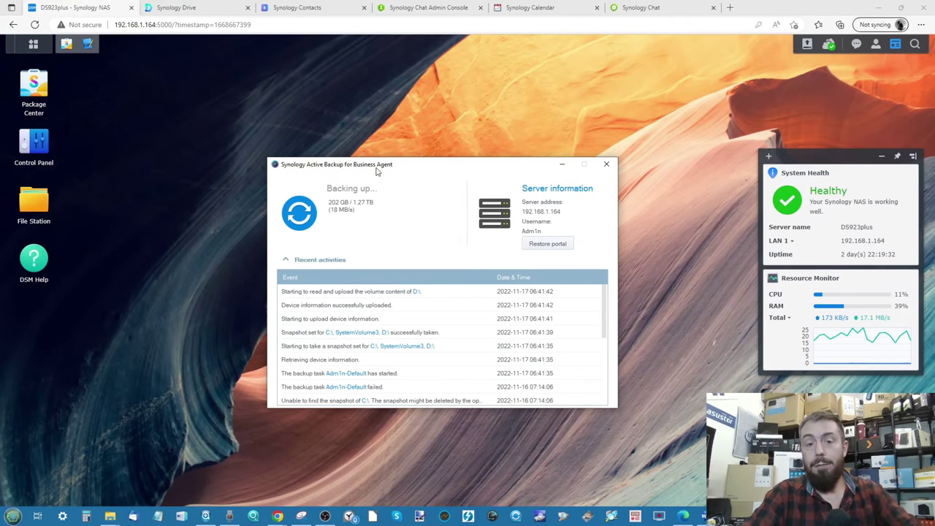
Move the Active Backup for Business Agent backup-progress window up and to the right.
drag(378, 167, 401, 147)
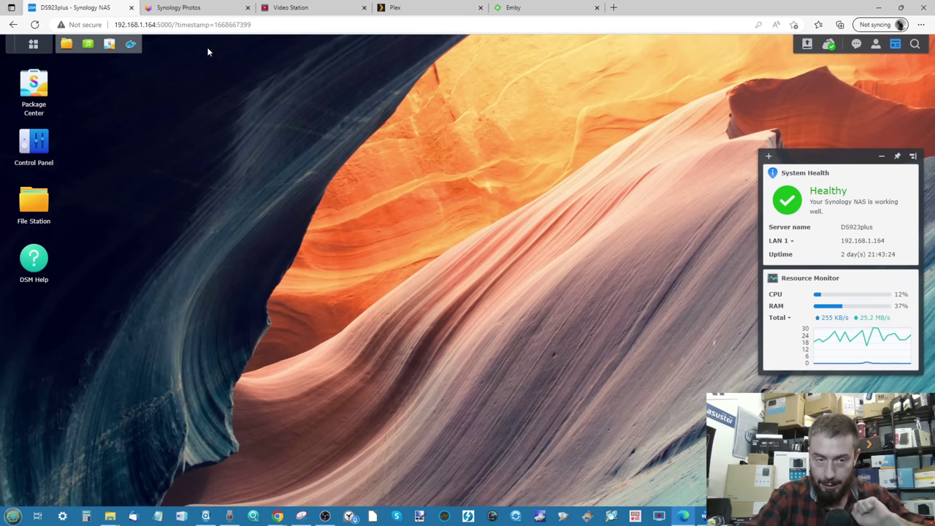
click(66, 44)
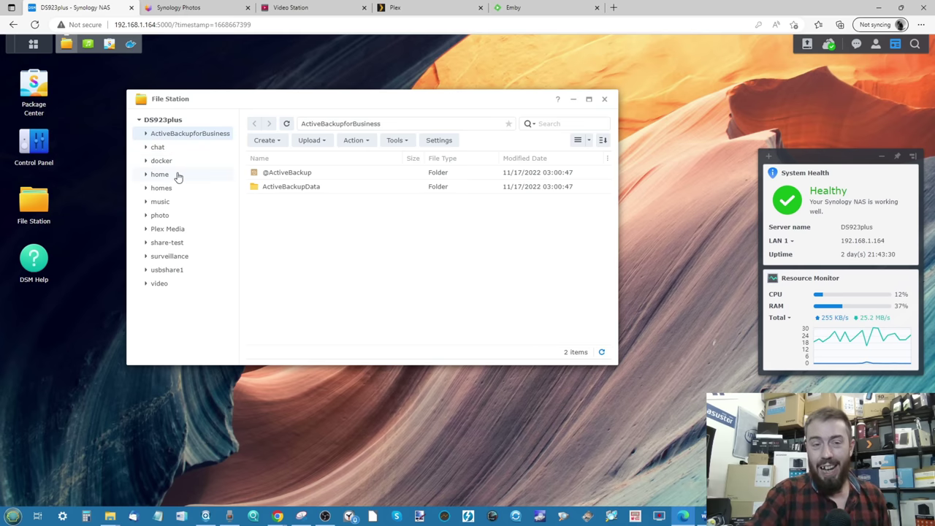
click(177, 177)
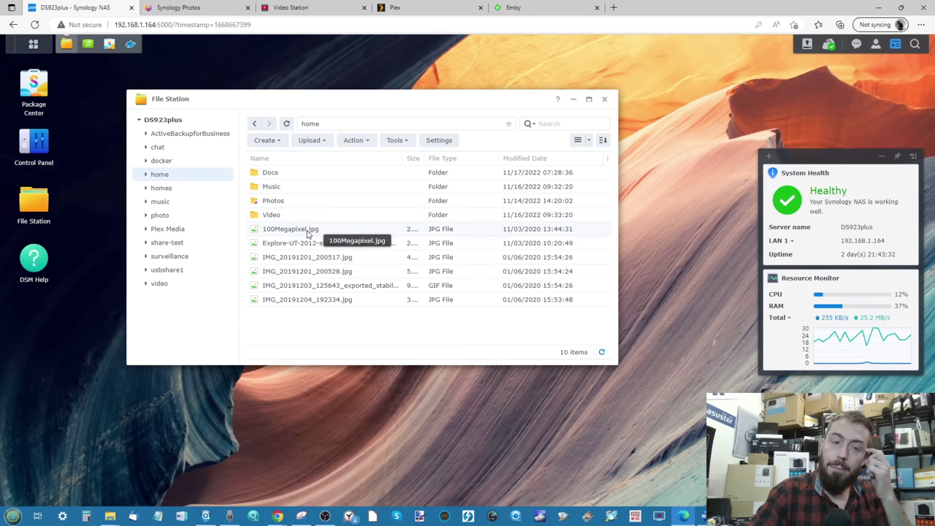
double_click(312, 270)
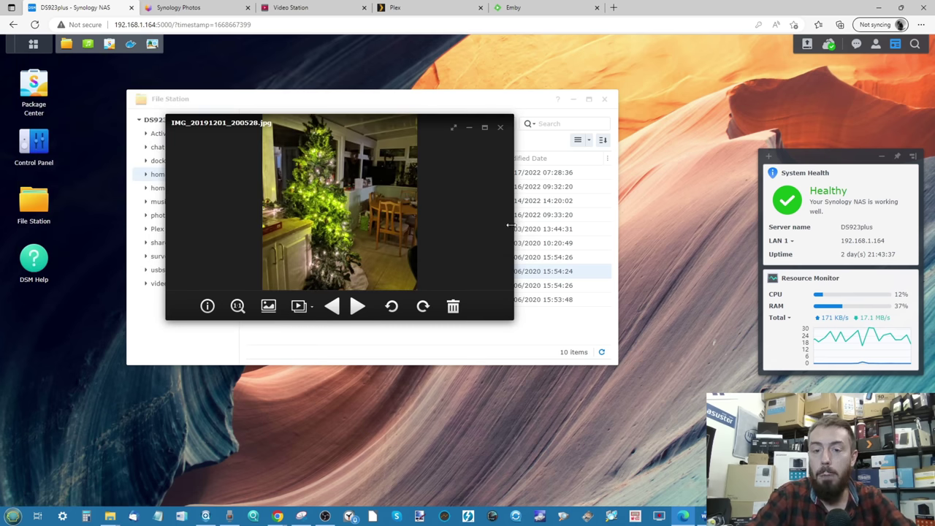
drag(509, 225, 710, 224)
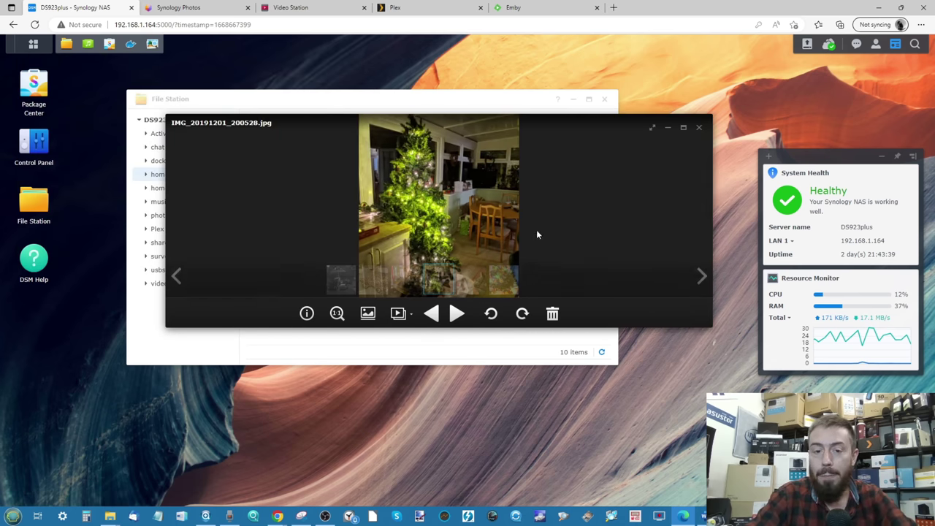
click(307, 313)
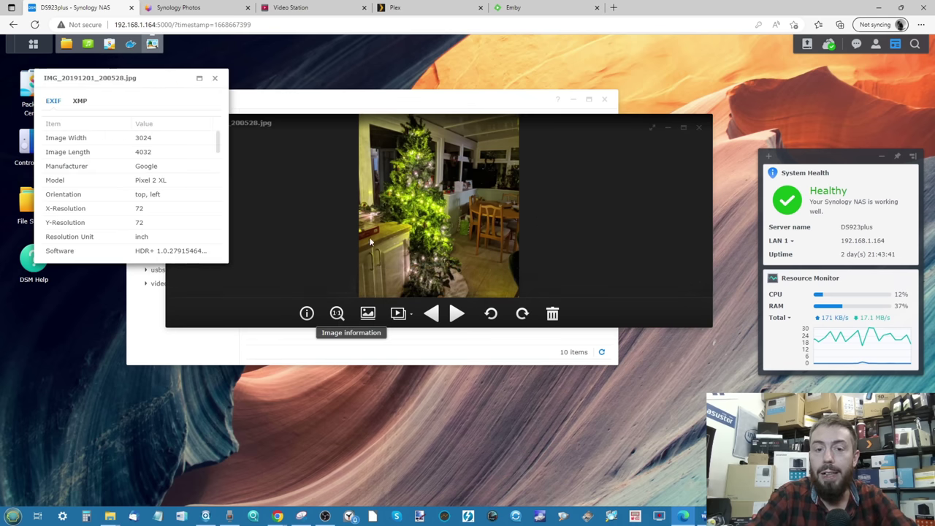
scroll(138, 169, down, 10)
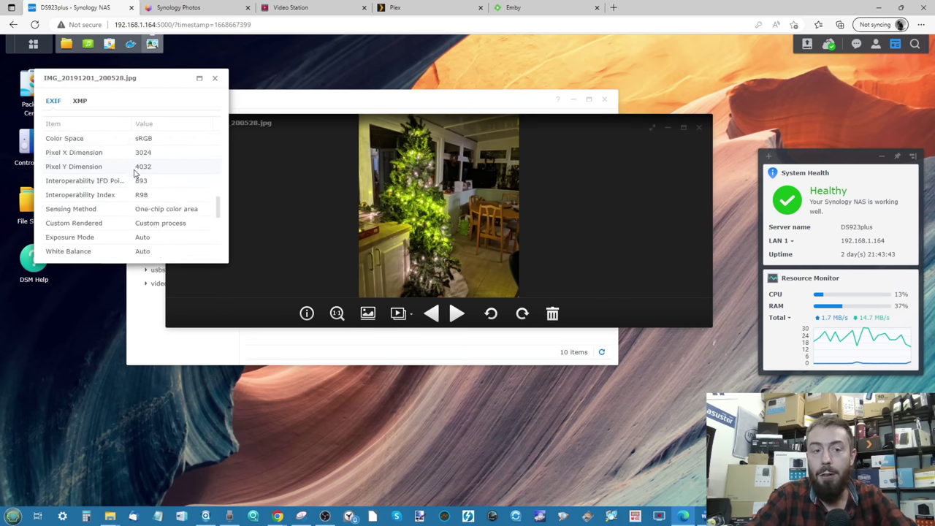
scroll(136, 171, up, 10)
click(79, 104)
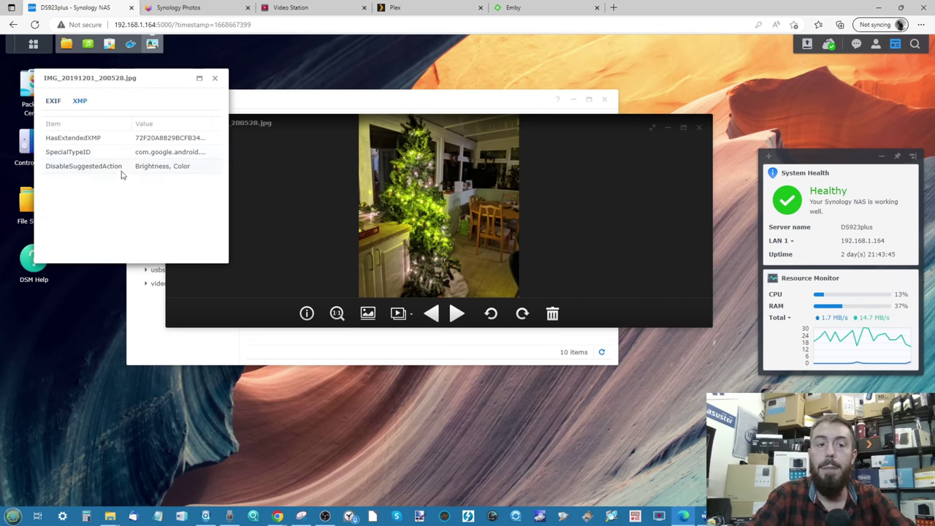
click(215, 78)
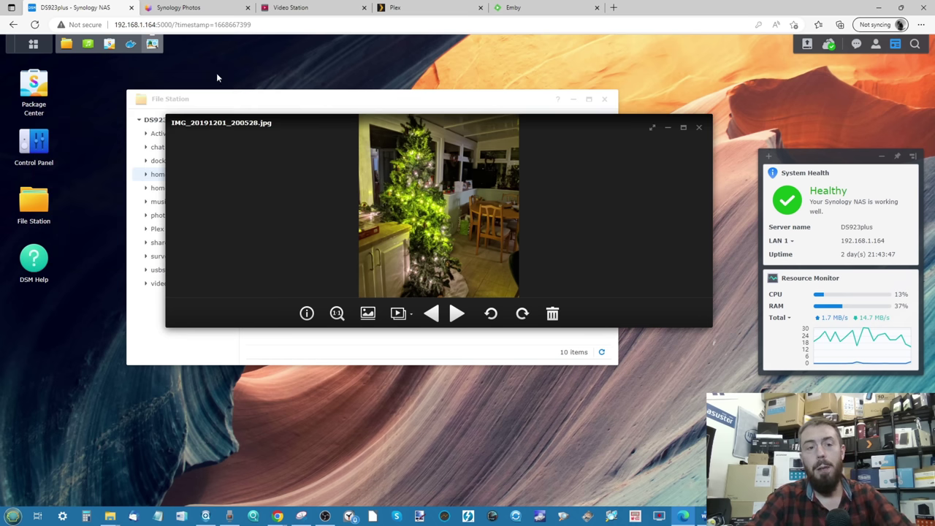
click(698, 128)
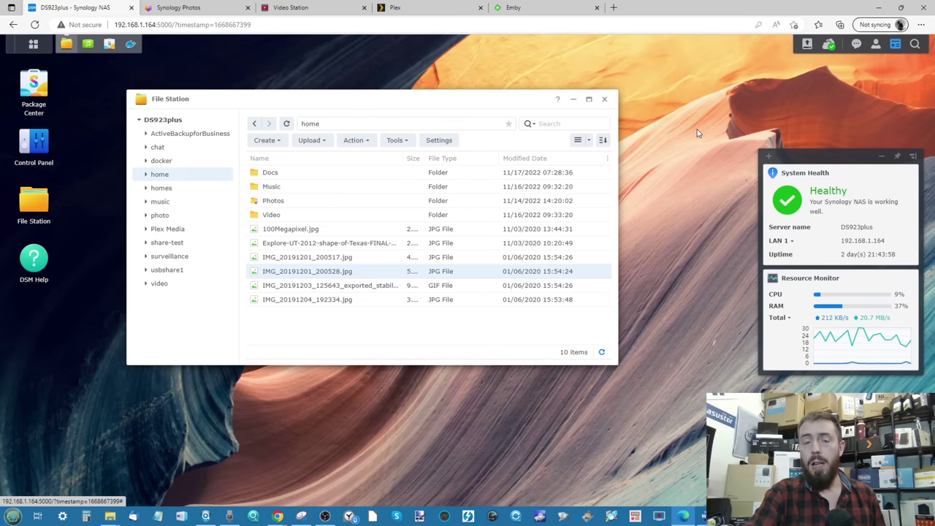
click(572, 101)
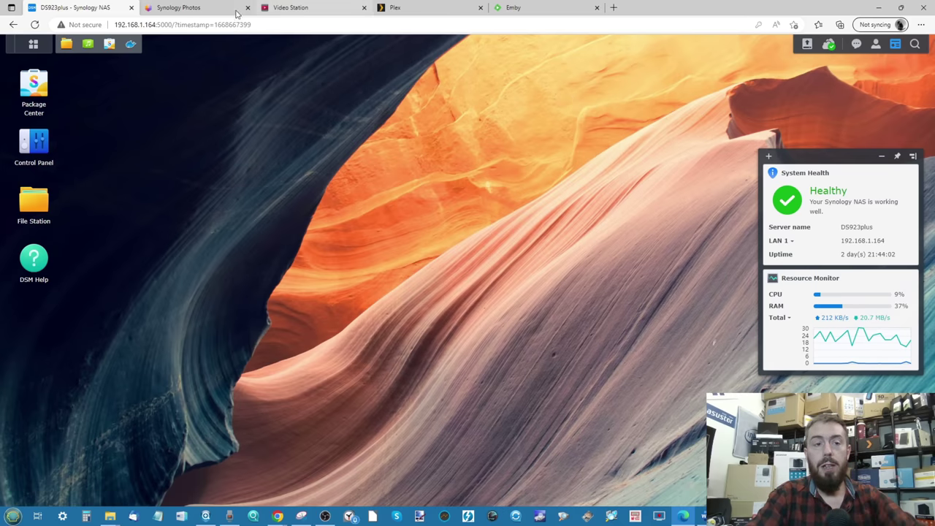
Switch to Synology Photos and scroll through the Shared Space timeline and back up.
click(170, 4)
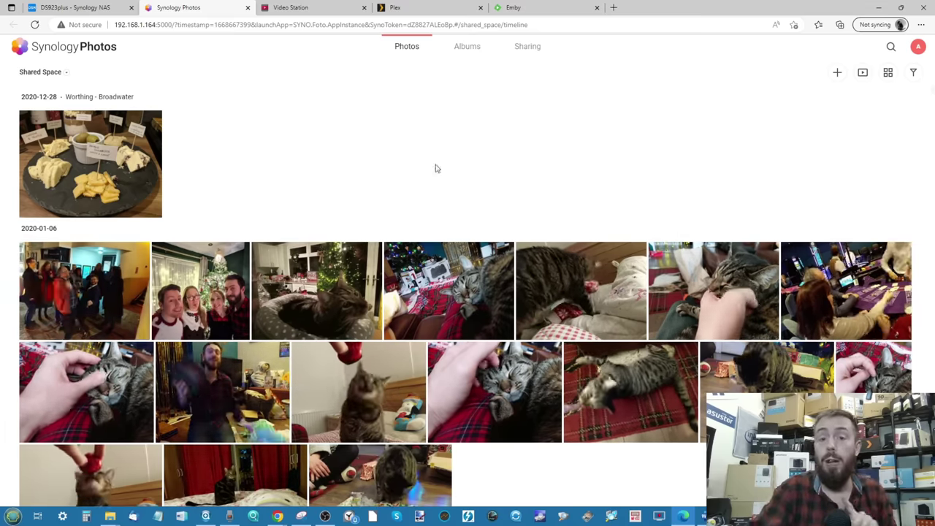
scroll(421, 249, down, 2)
scroll(421, 248, down, 2)
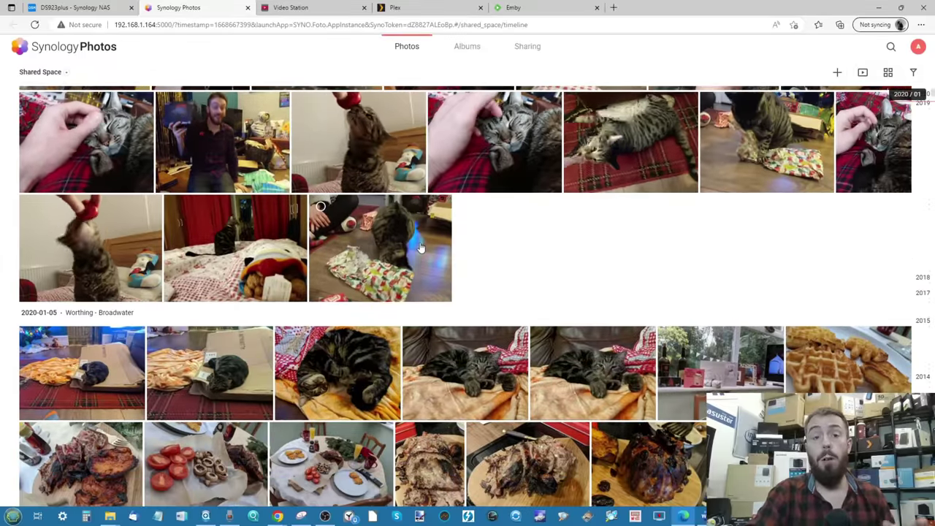
scroll(420, 248, down, 1)
scroll(420, 248, down, 10)
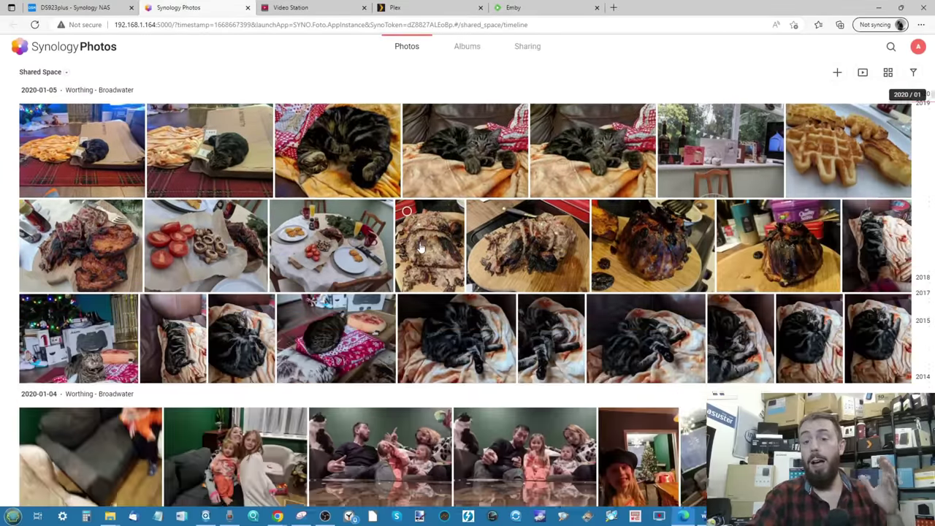
scroll(421, 248, down, 10)
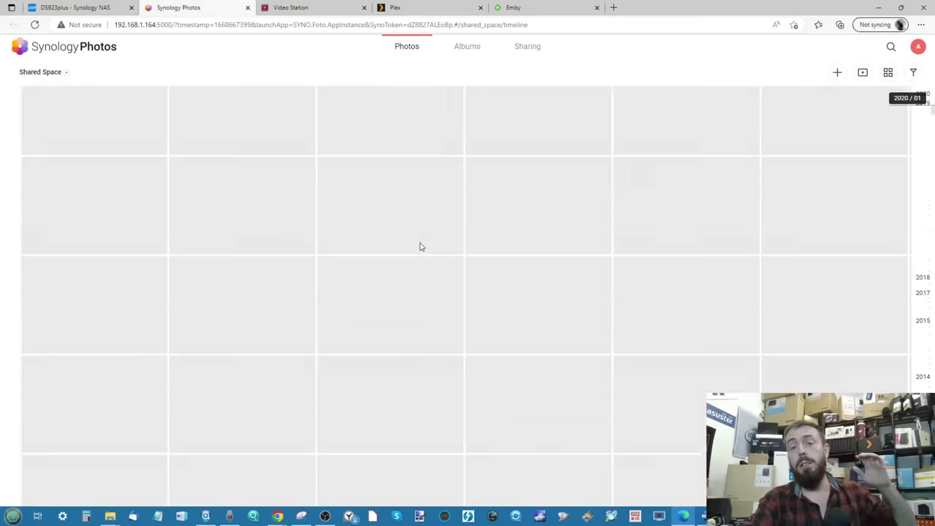
scroll(421, 248, up, 20)
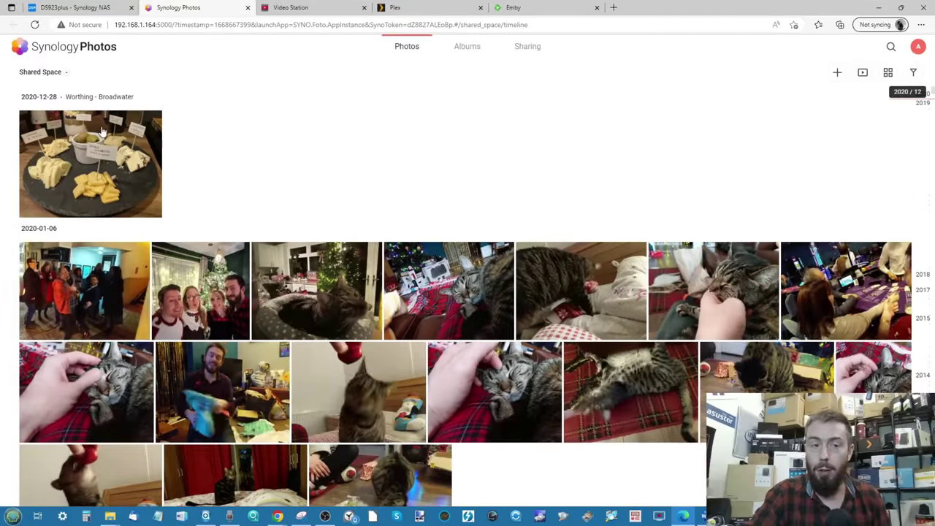
View the 2020-12-28 Worthing cheese-board photo full screen and check its details panel.
click(100, 125)
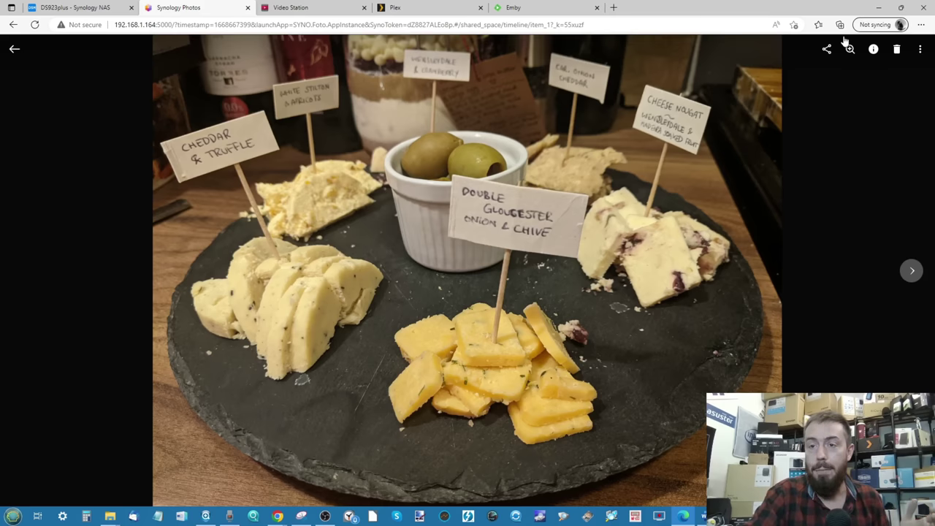
key(Right)
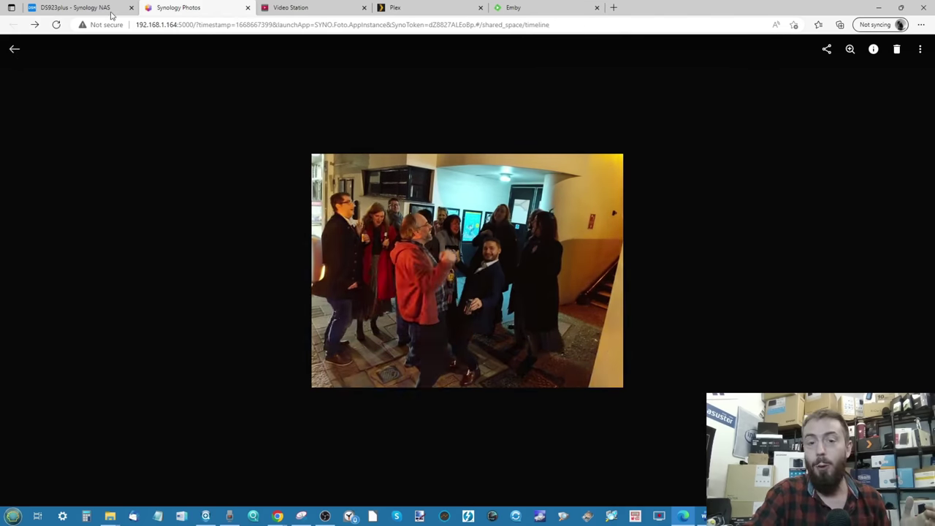
click(14, 50)
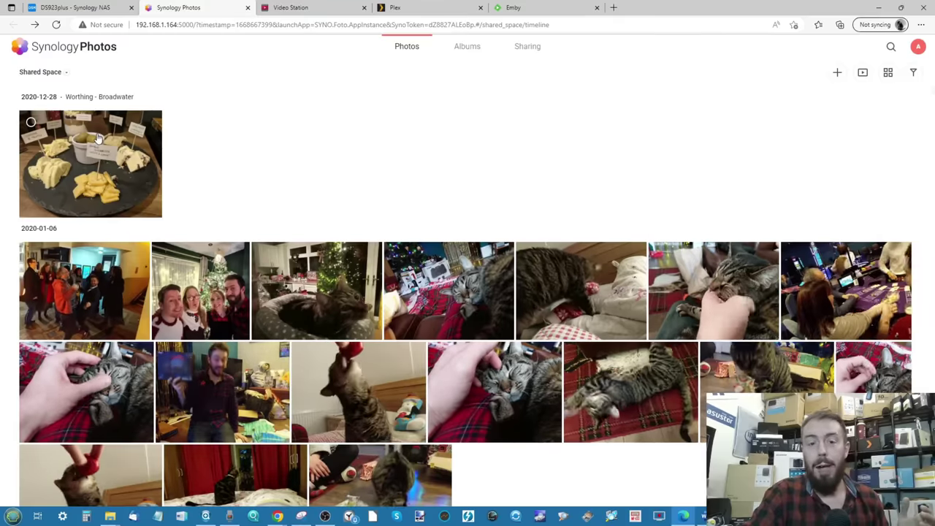
click(131, 164)
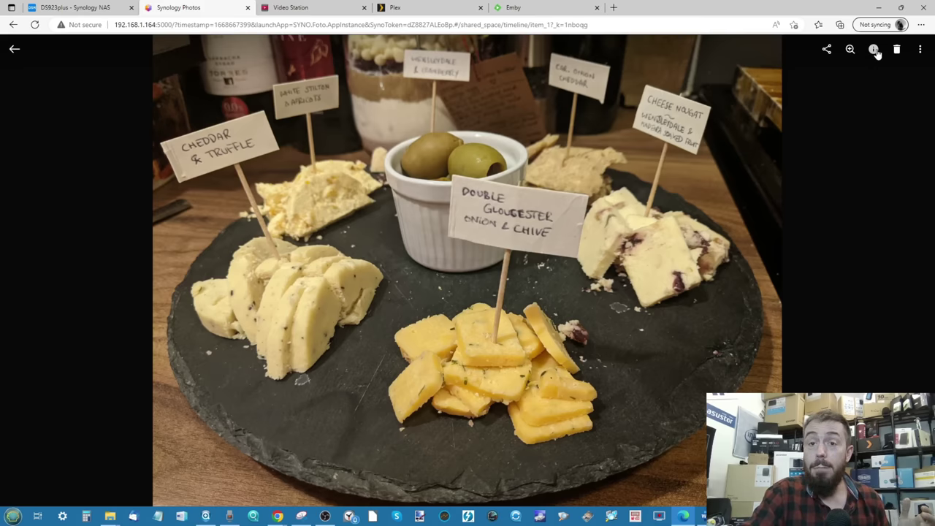
click(874, 49)
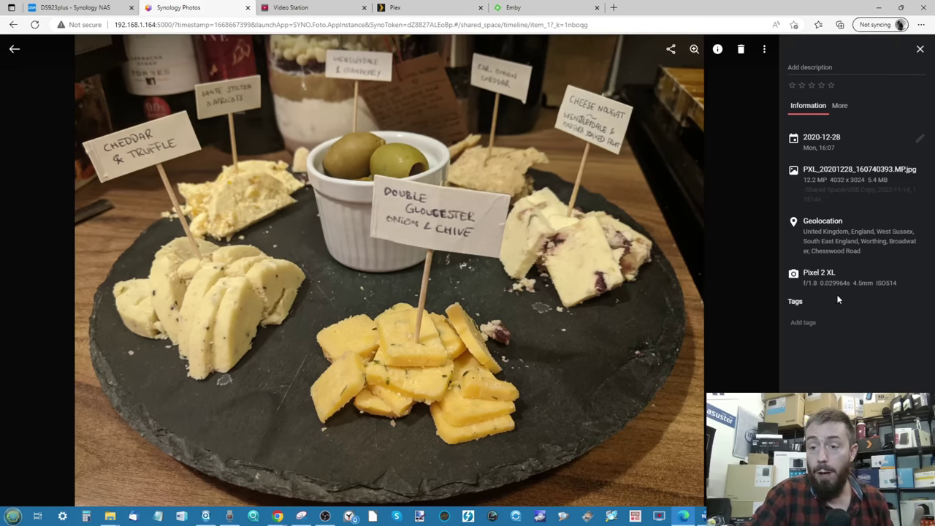
click(840, 105)
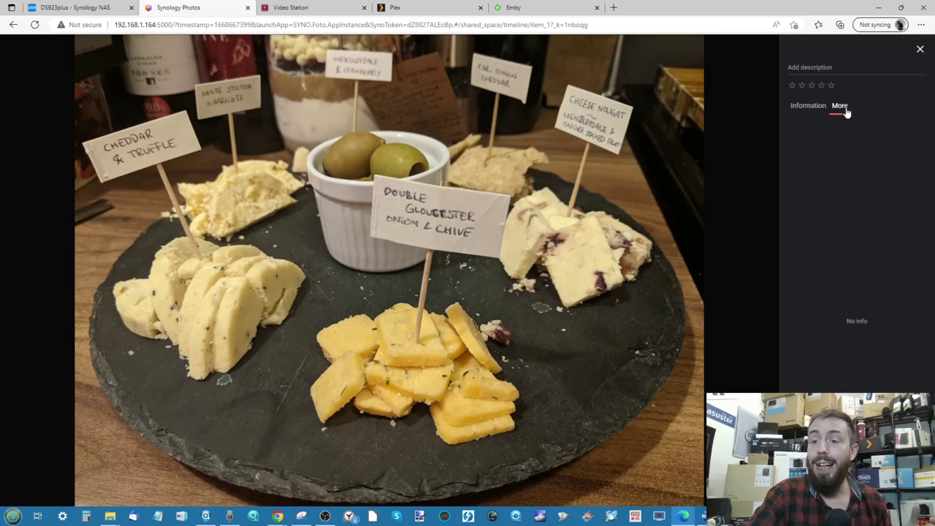
click(919, 51)
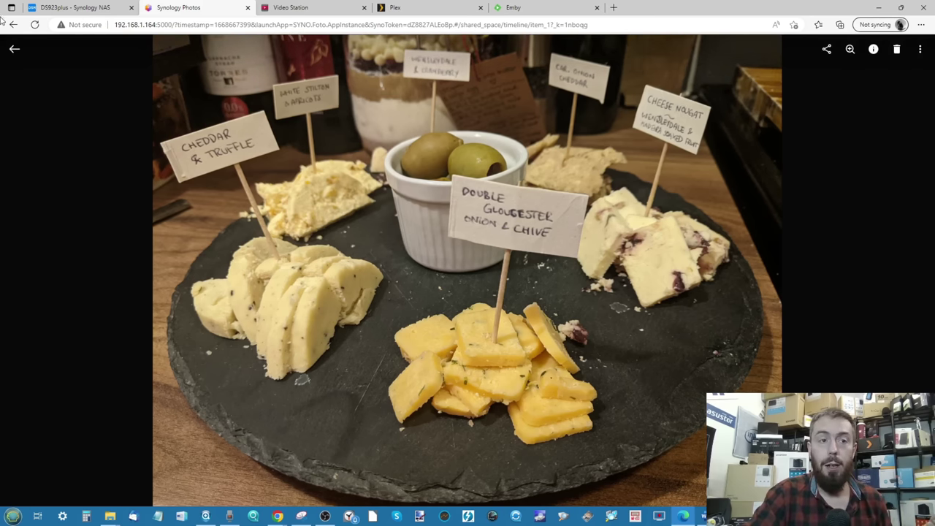
click(15, 51)
Find the Home Alone game photo and open it with its More details shown.
scroll(332, 244, down, 10)
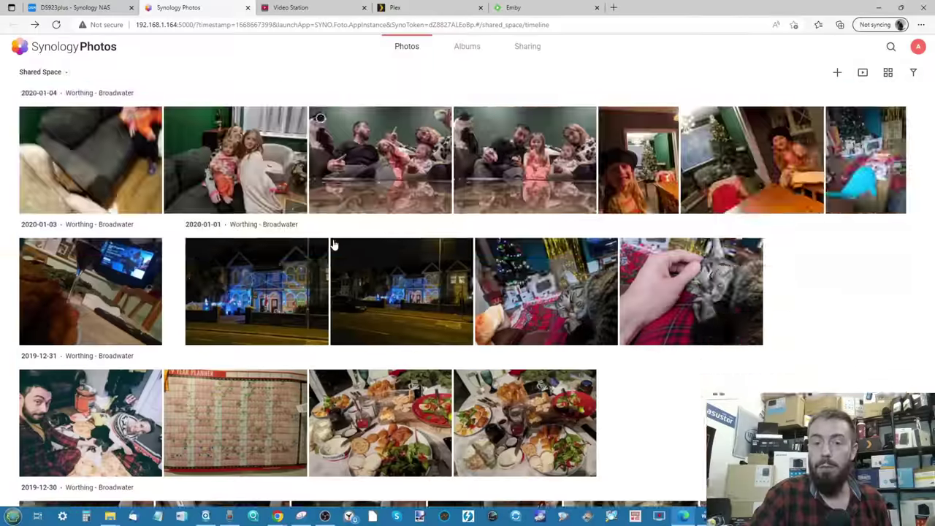
scroll(333, 245, down, 15)
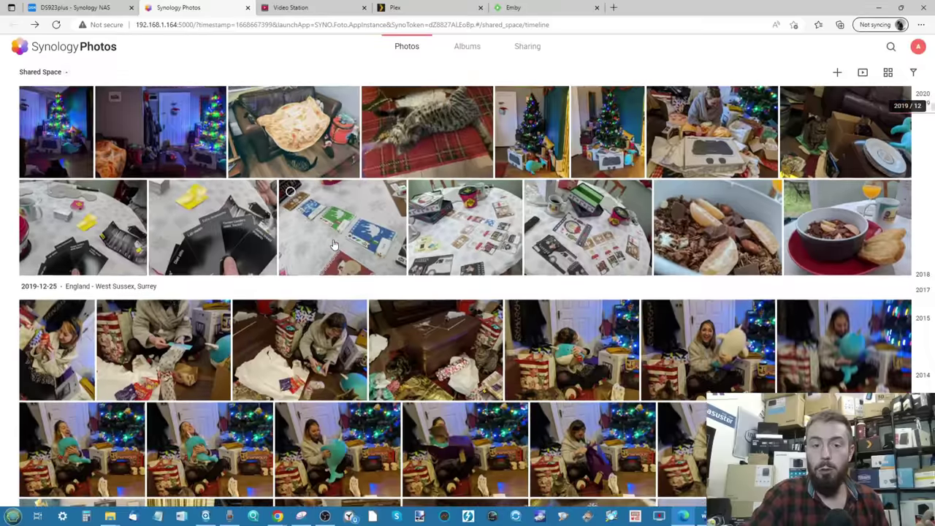
scroll(332, 245, down, 10)
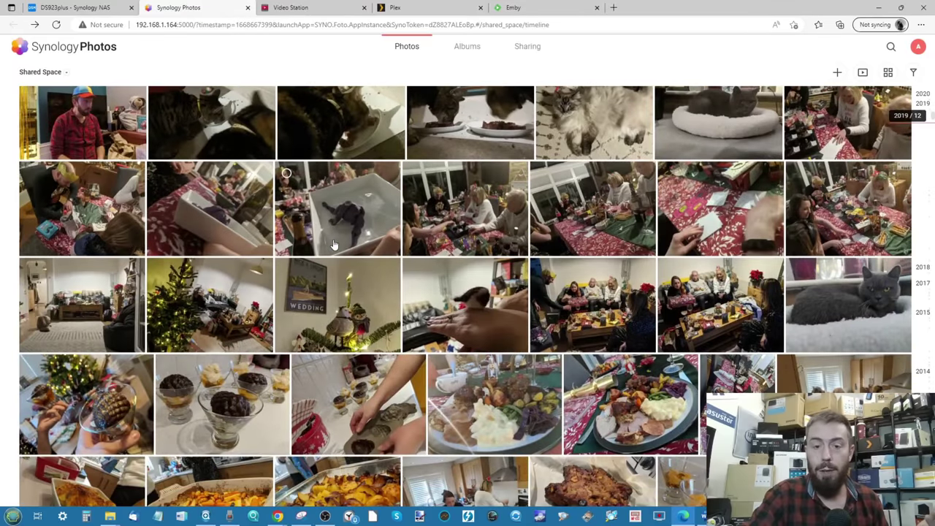
scroll(333, 245, down, 5)
scroll(333, 245, down, 4)
scroll(333, 245, up, 1)
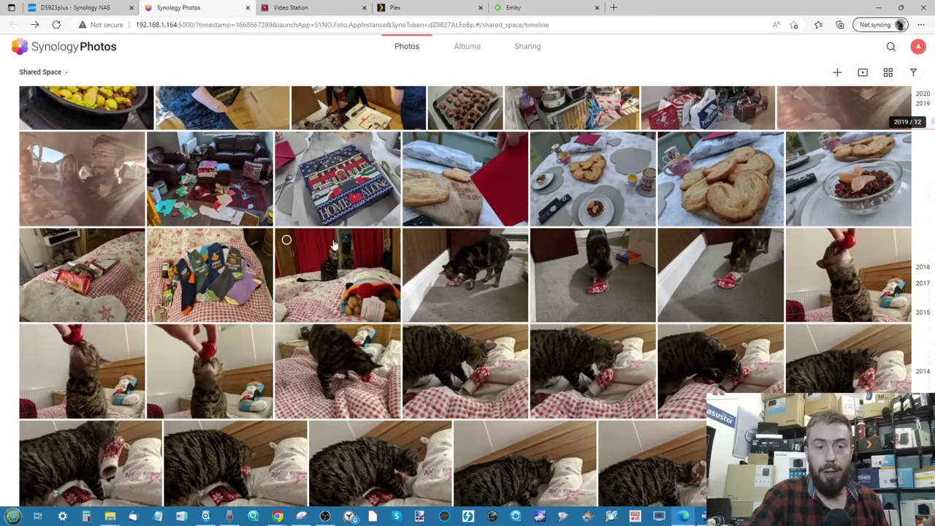
click(350, 193)
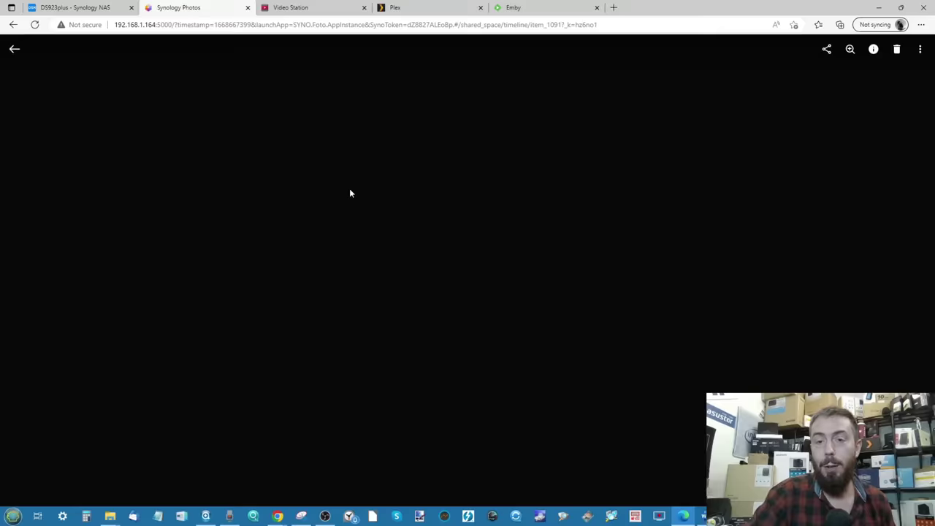
click(872, 49)
click(839, 106)
Review the Home Alone photo's Information summary, then return to the top of the timeline.
scroll(821, 152, down, 15)
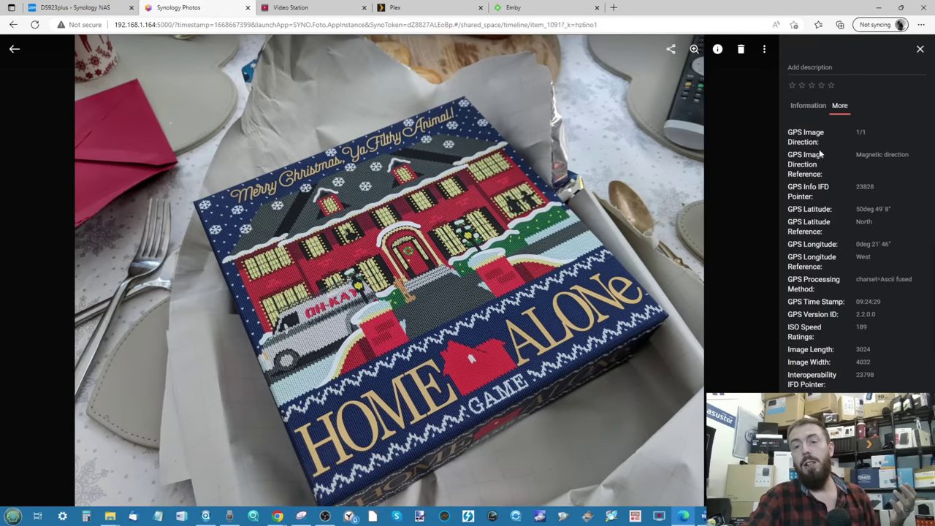
scroll(818, 149, down, 3)
scroll(818, 149, up, 15)
click(808, 106)
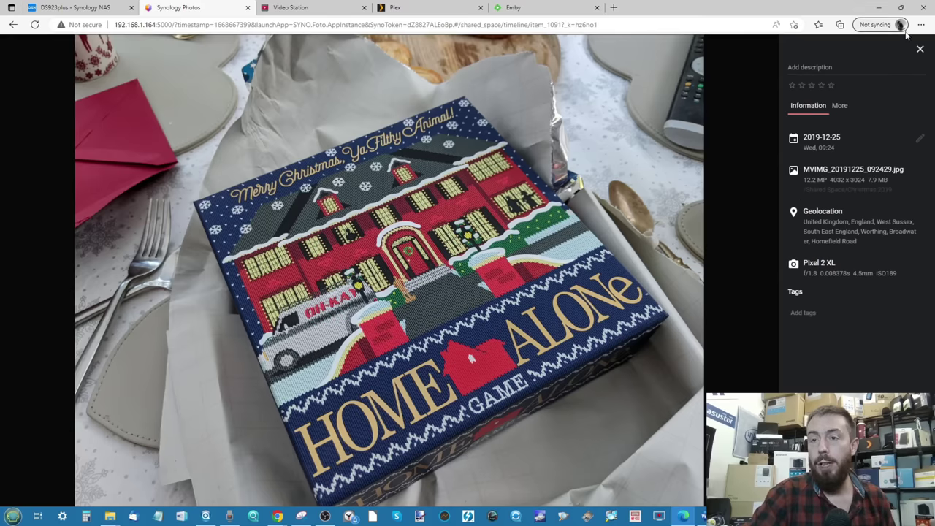
click(920, 49)
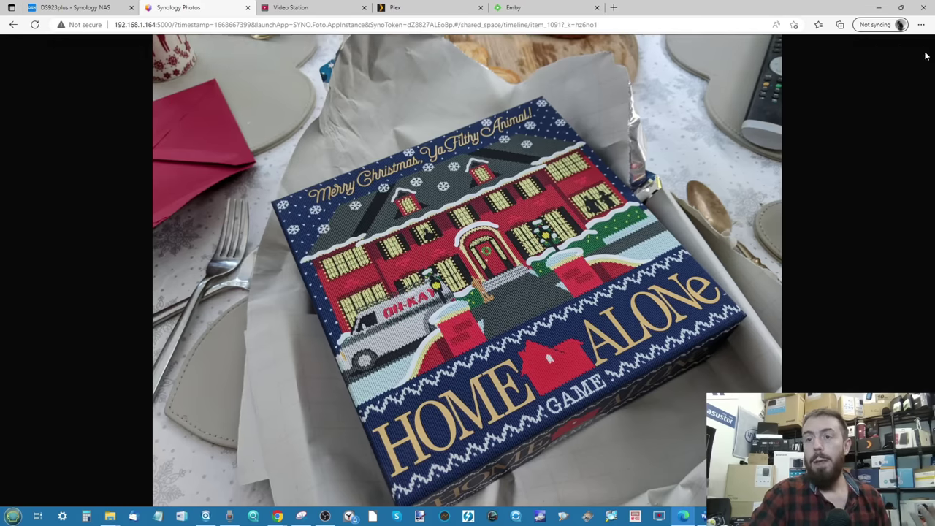
click(15, 51)
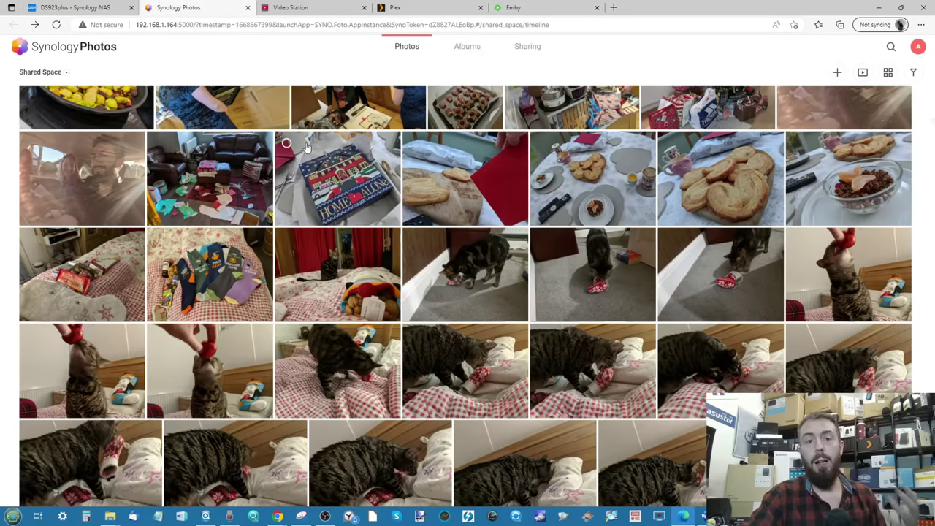
scroll(307, 150, up, 10)
scroll(307, 151, up, 10)
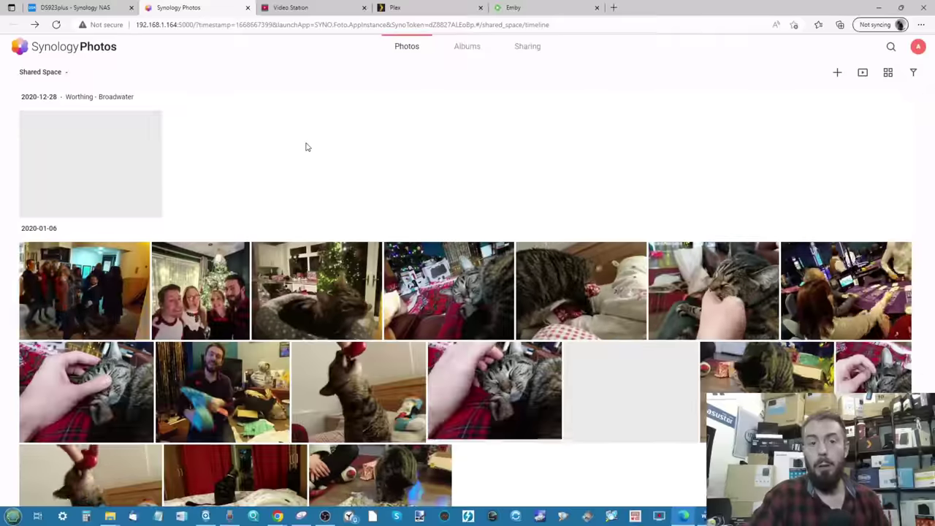
click(913, 72)
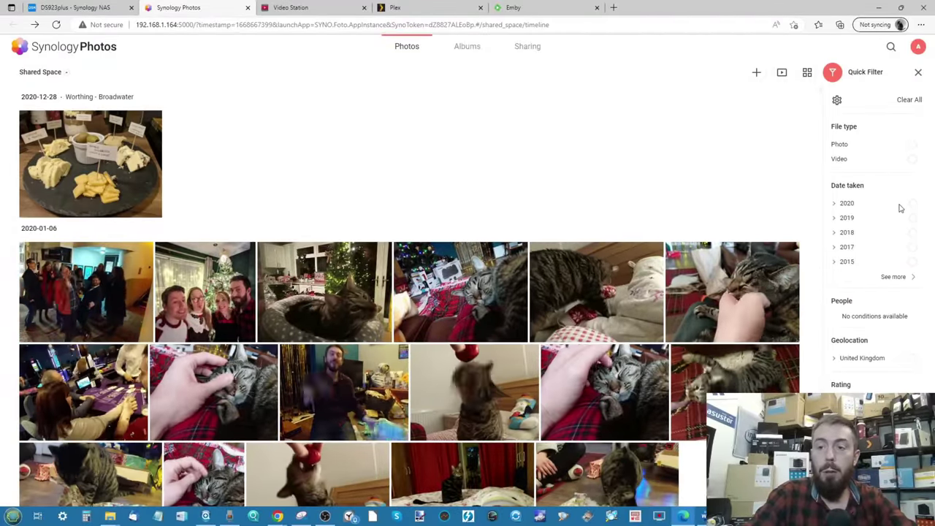
click(912, 205)
click(912, 145)
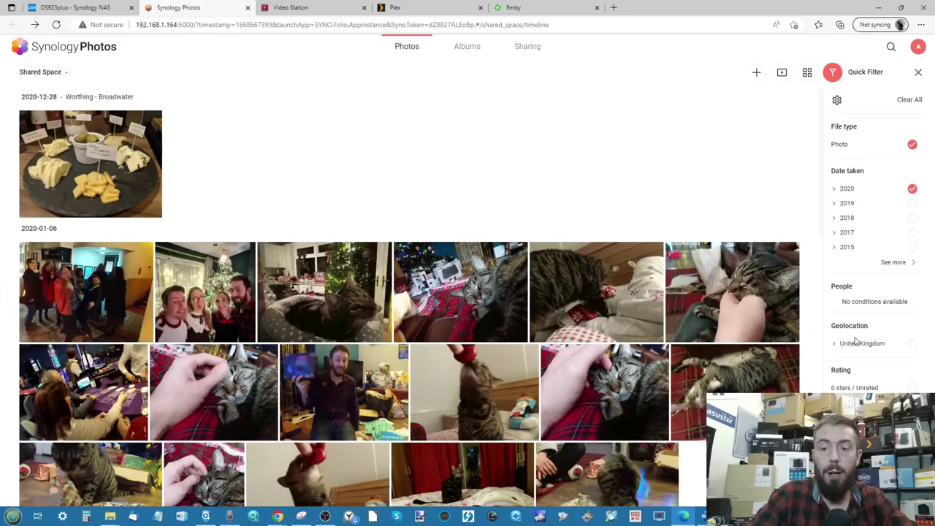
click(833, 344)
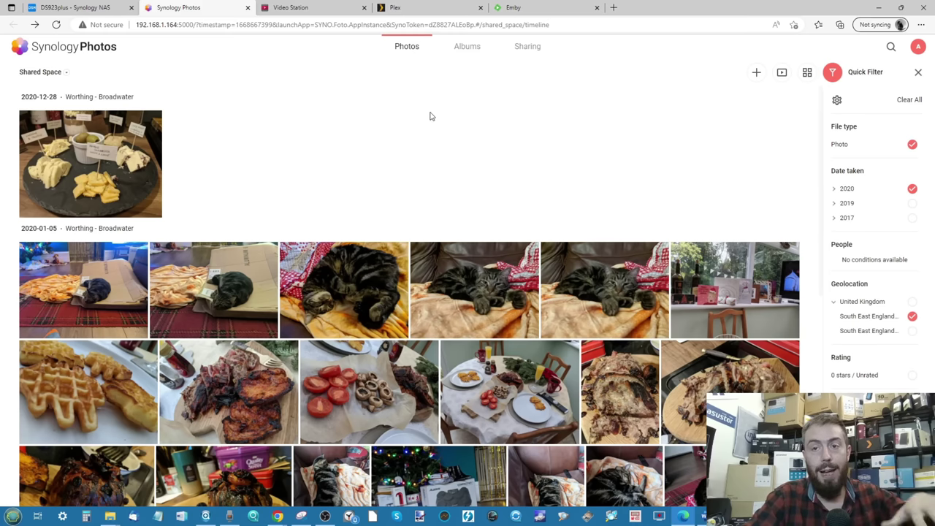
click(807, 73)
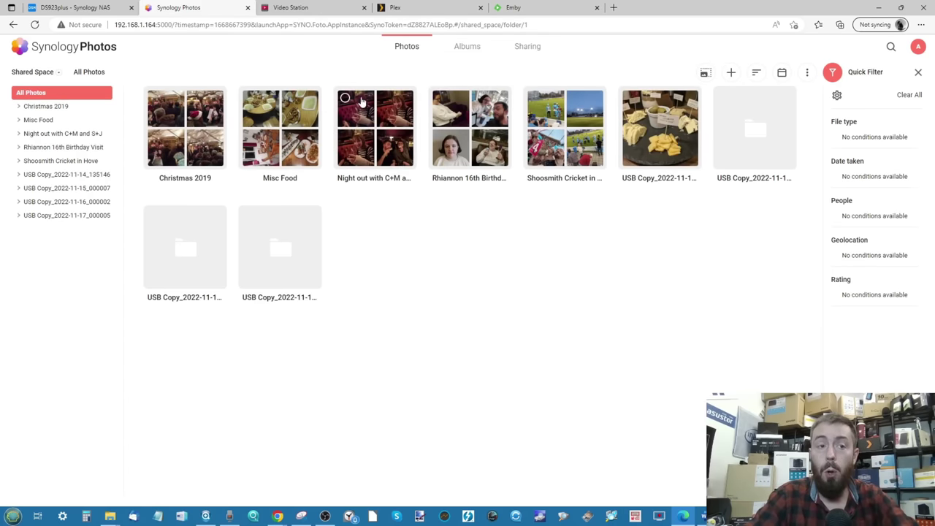
click(782, 74)
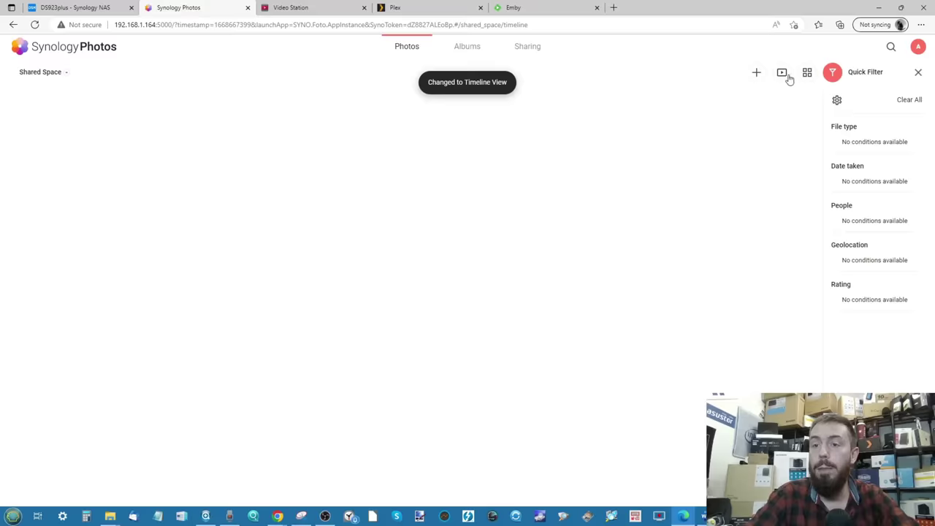
click(756, 74)
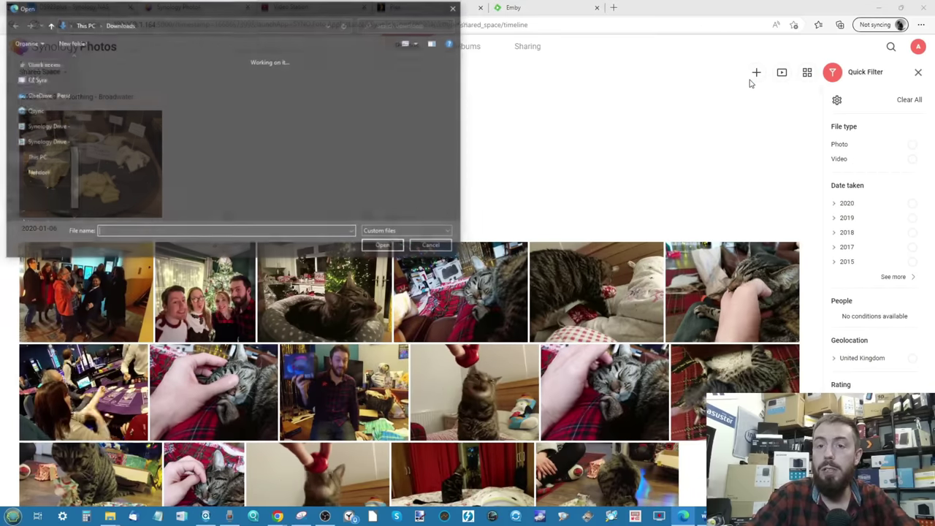
click(456, 8)
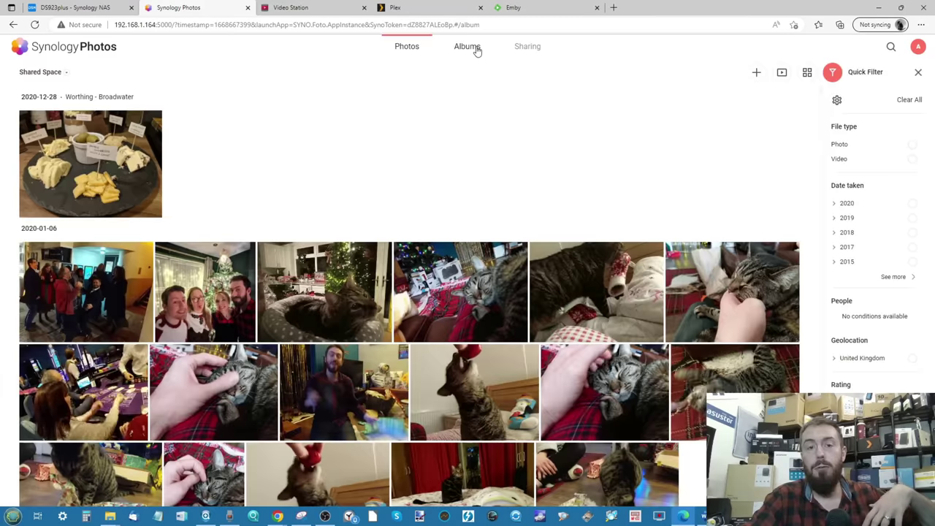
Open Albums > People, show more faces and browse one unnamed person's photos.
click(474, 49)
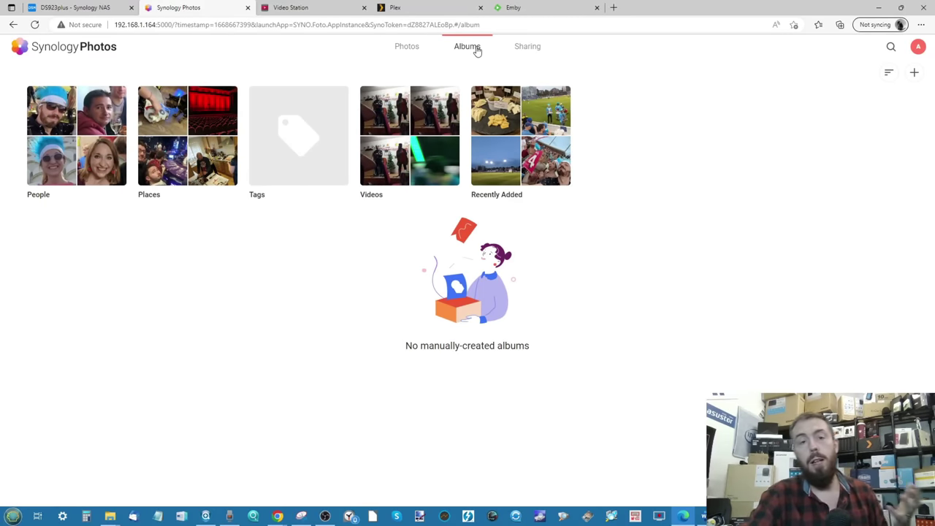
click(103, 96)
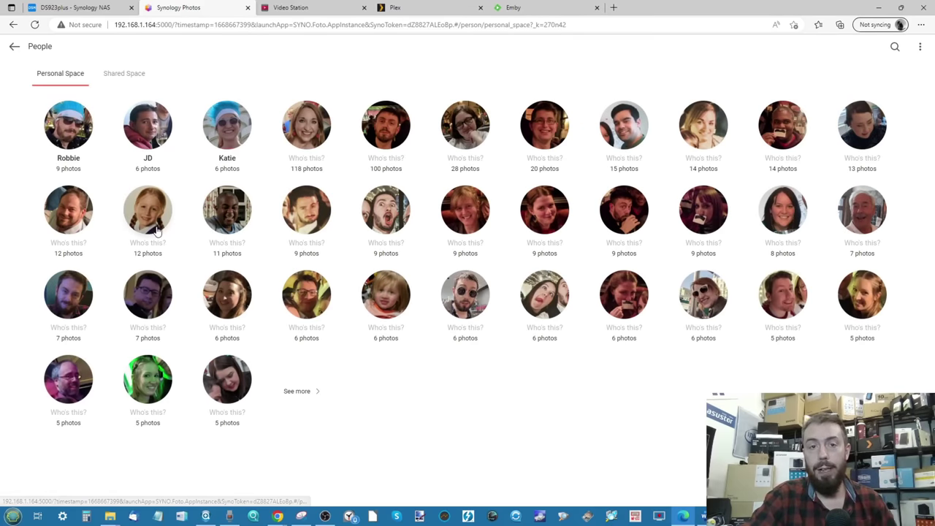
click(306, 392)
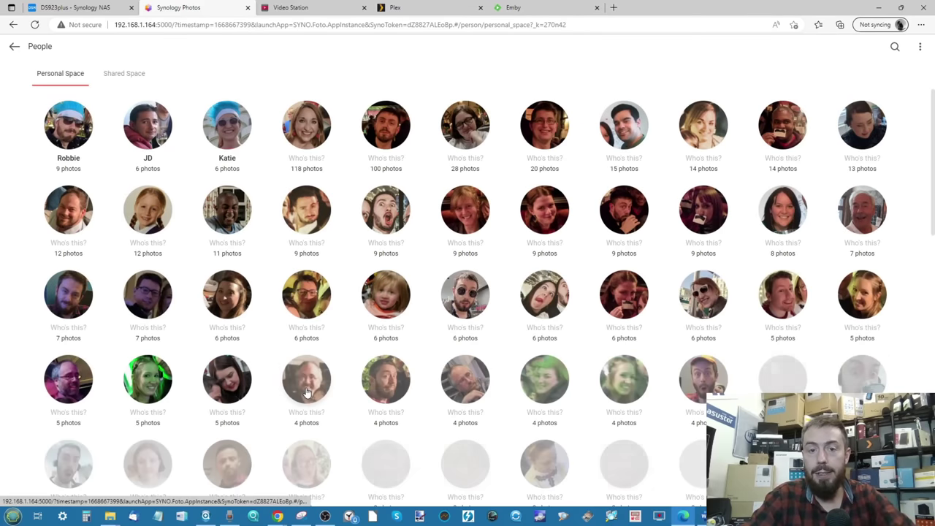
click(540, 116)
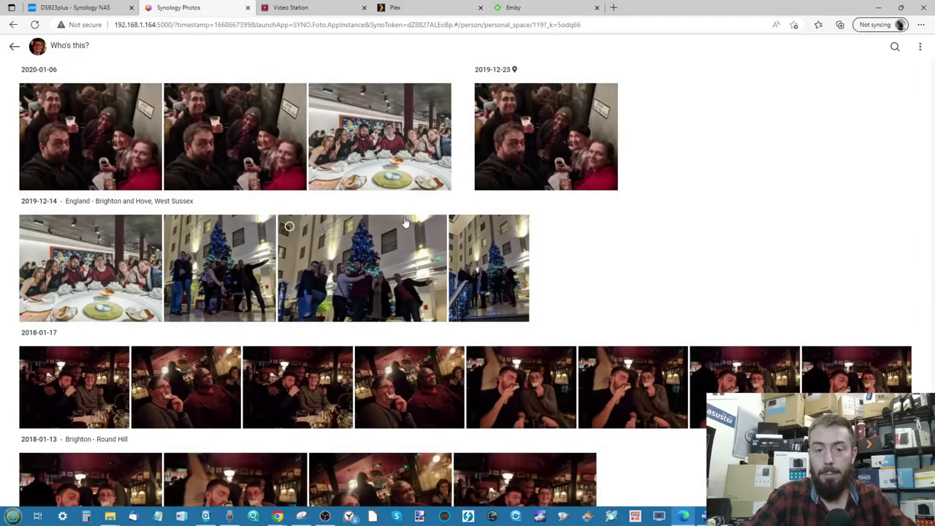
scroll(405, 222, down, 1)
scroll(405, 223, up, 1)
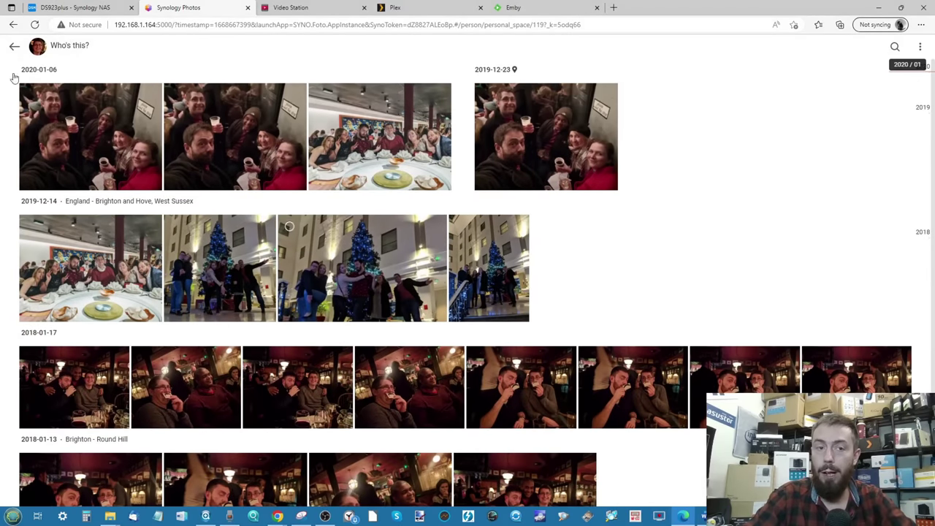
click(13, 47)
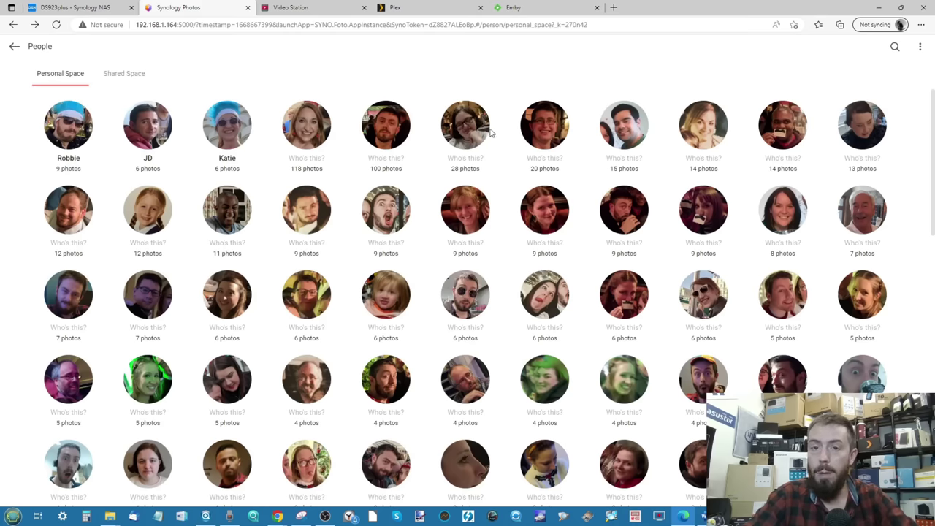
Give the unnamed 20-photo face a name.
click(546, 158)
text(Morgan)
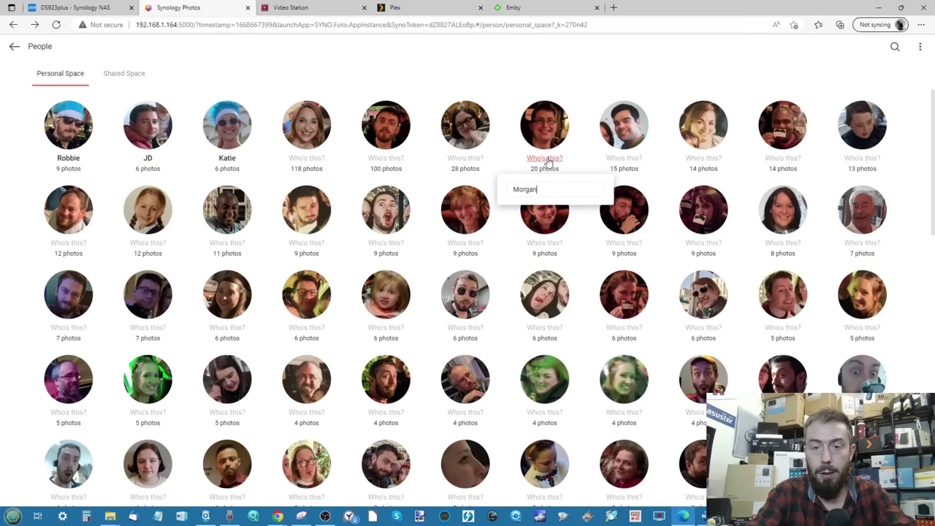
key(Return)
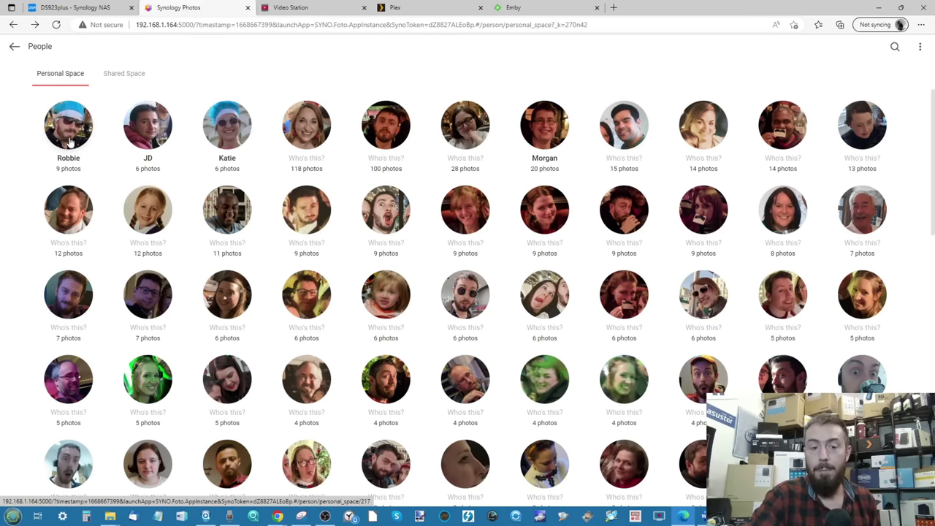
Merge two unnamed face groups, including the 4-photo one, into the same existing named person.
click(380, 415)
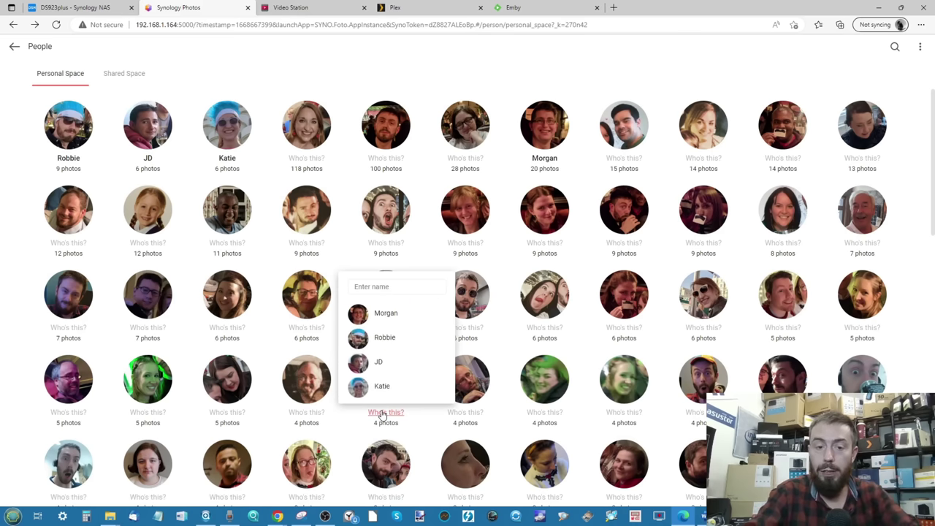
click(402, 341)
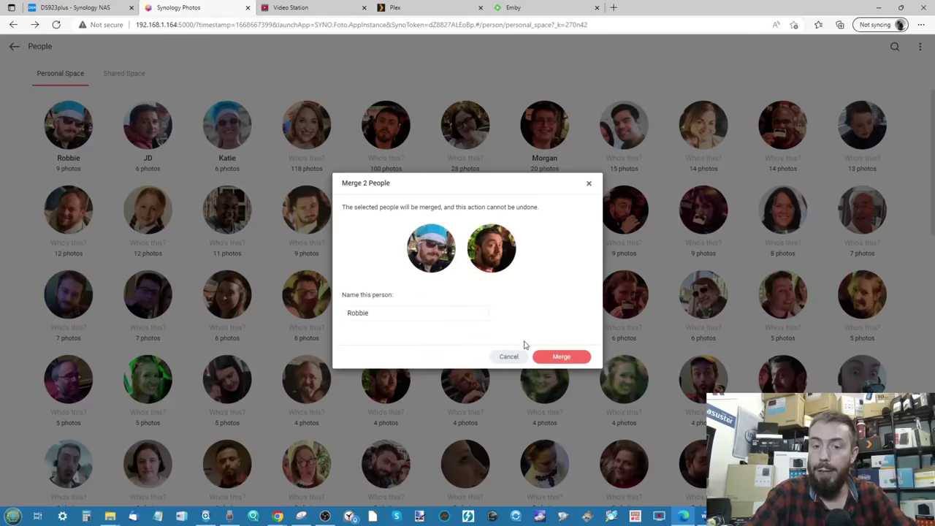
click(560, 357)
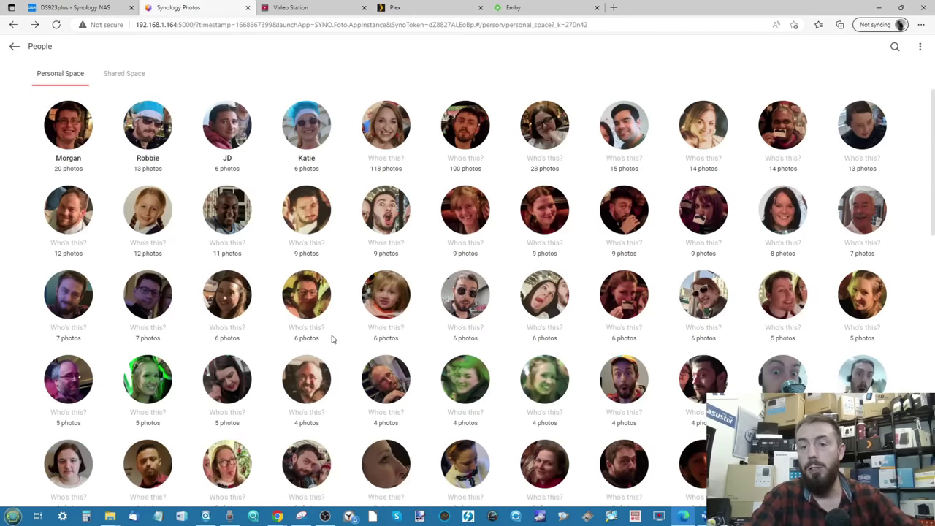
click(609, 239)
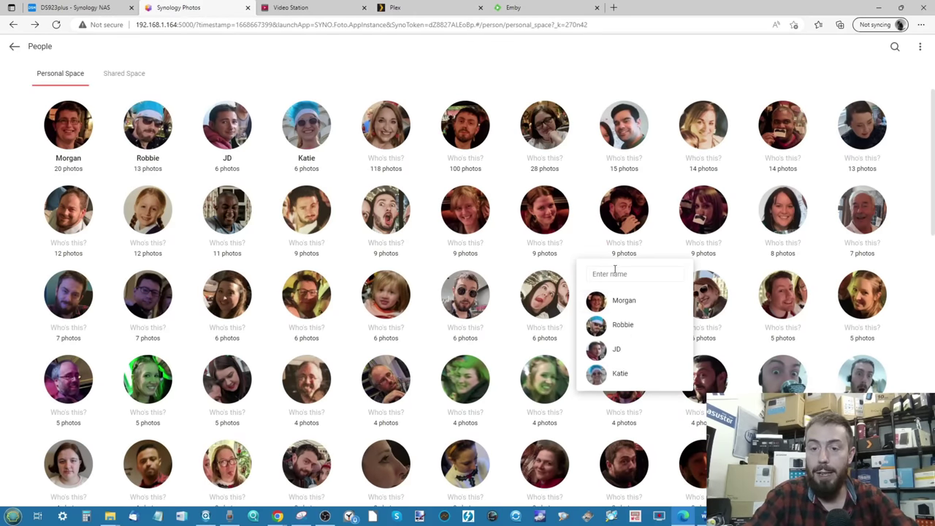
click(613, 325)
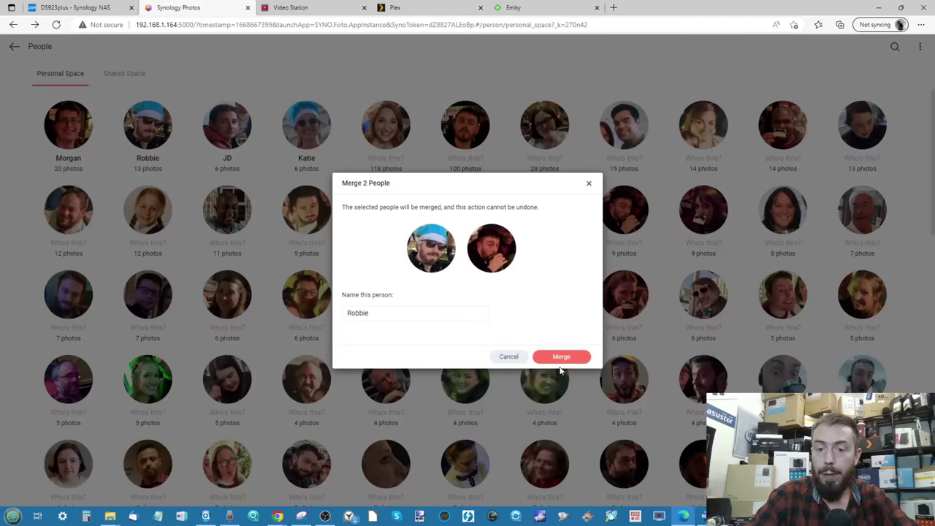
click(561, 358)
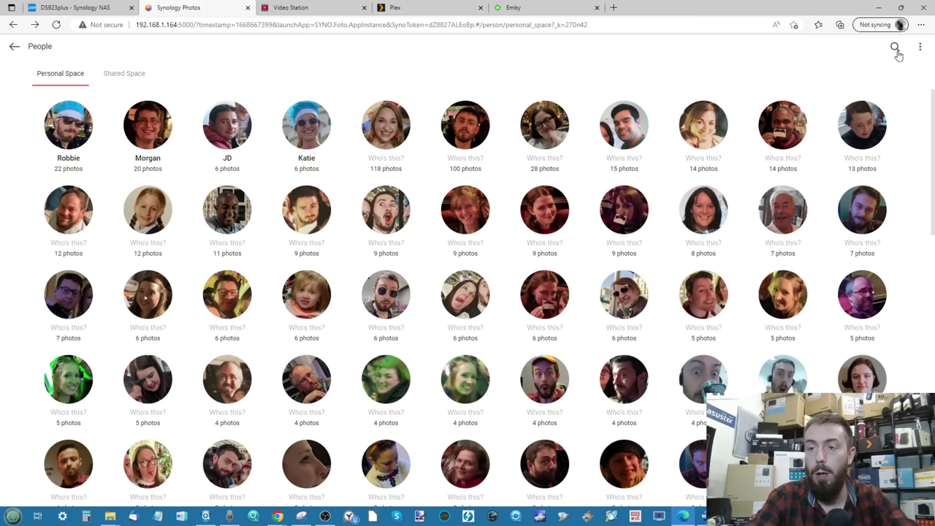
Search the photos for the two named people by their full names.
click(895, 50)
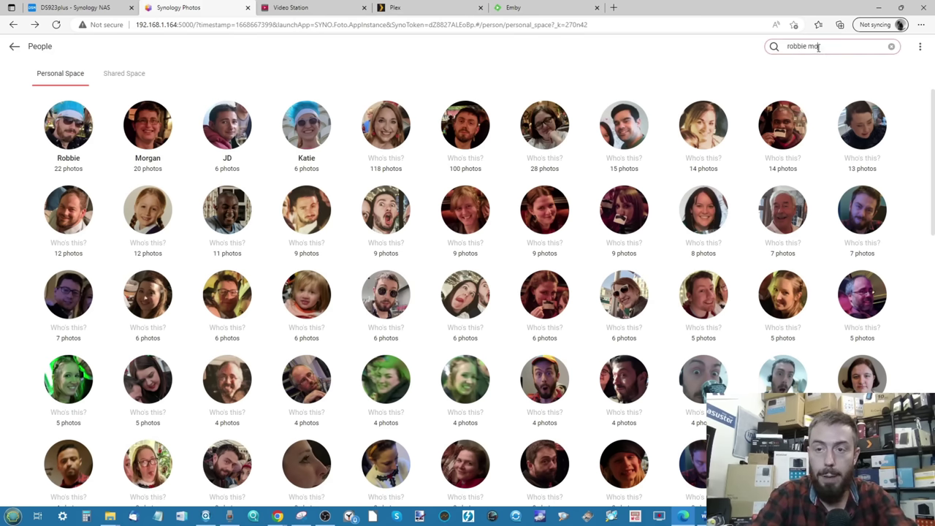
key(Return)
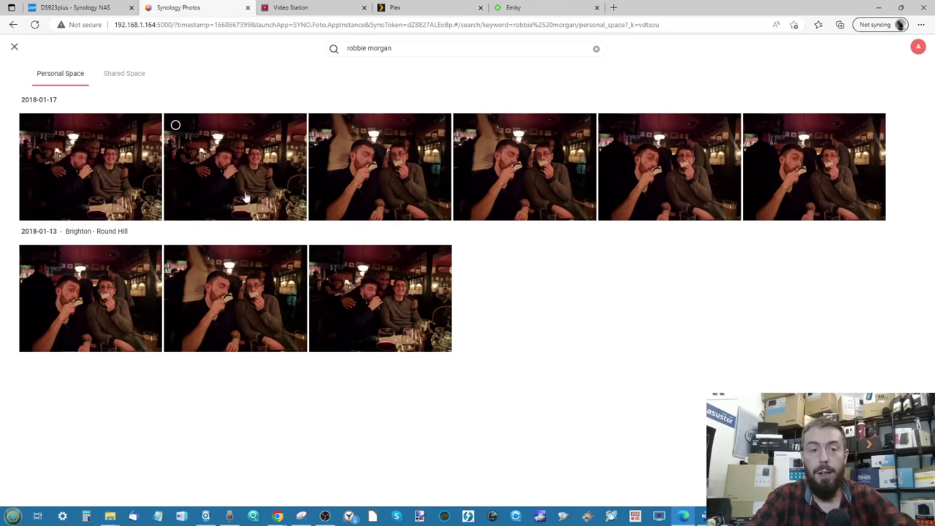
Open a result photo, then back out through results, People and Albums to the timeline.
click(243, 186)
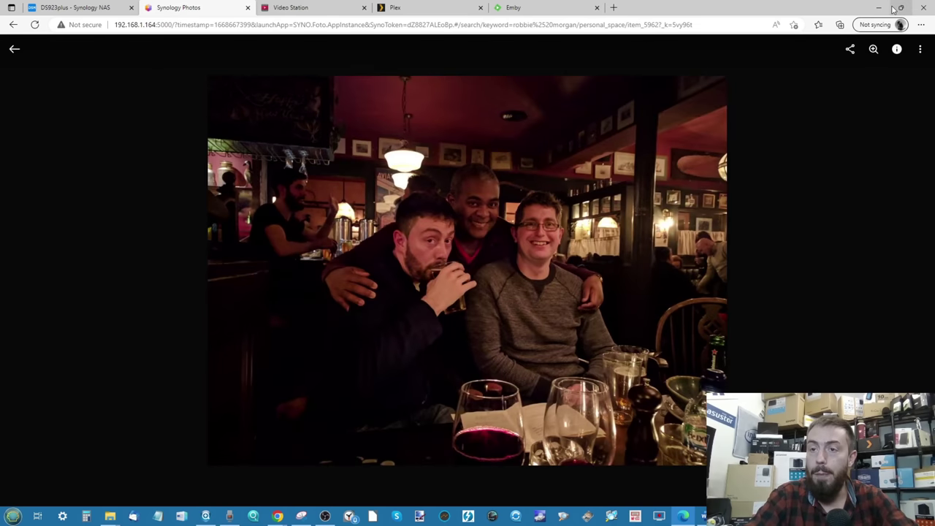
click(8, 53)
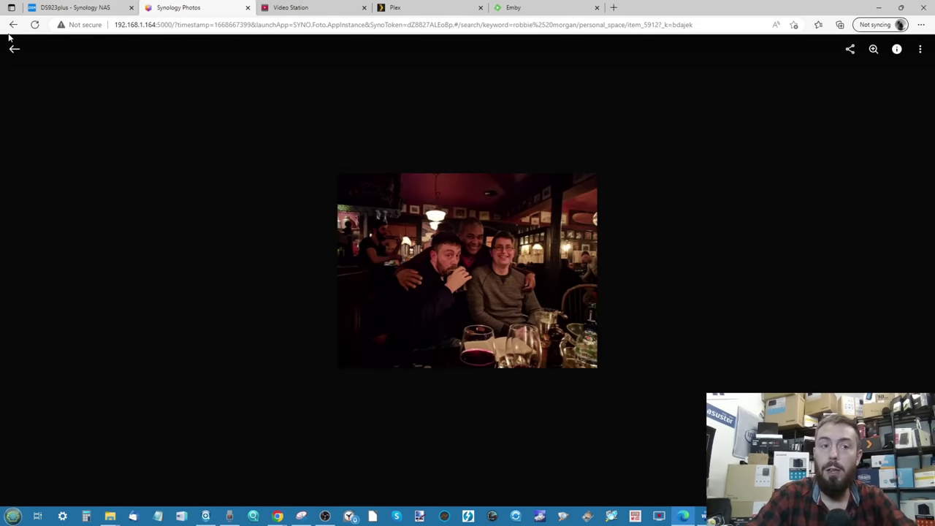
click(18, 56)
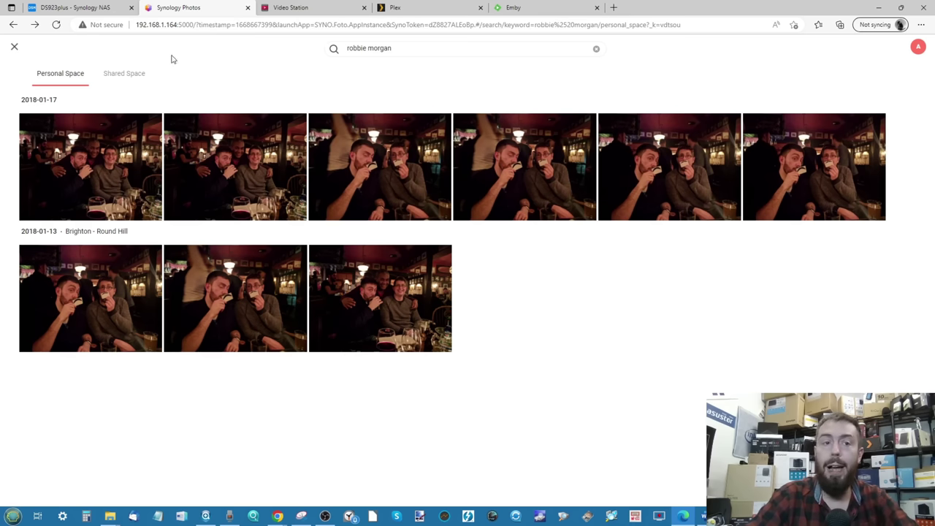
click(16, 48)
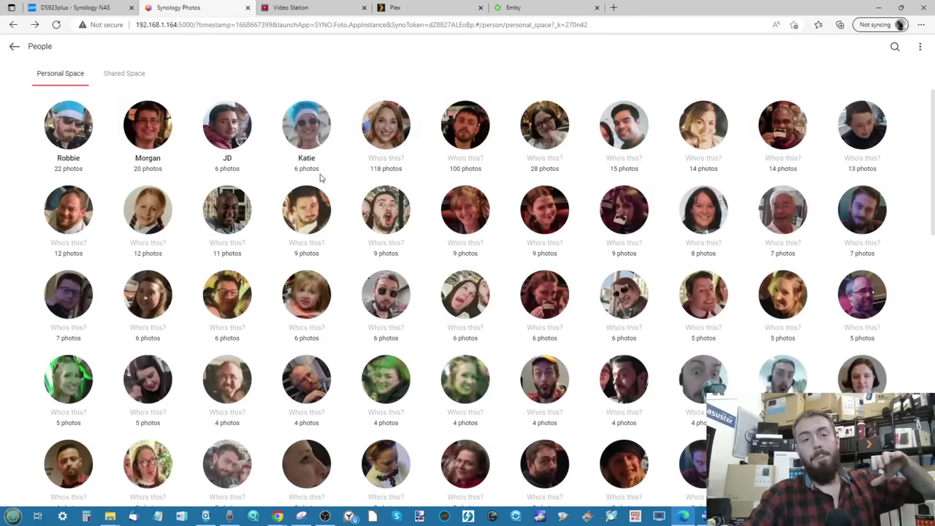
click(12, 46)
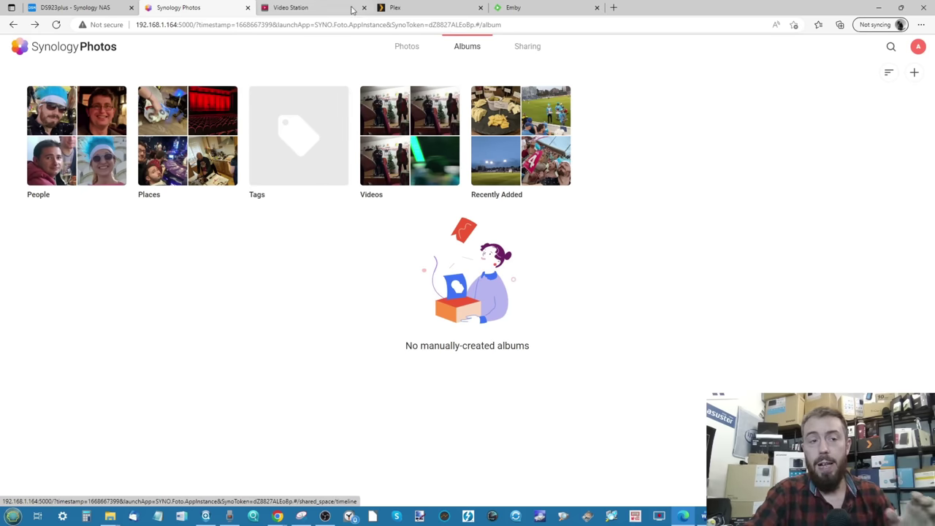
click(412, 48)
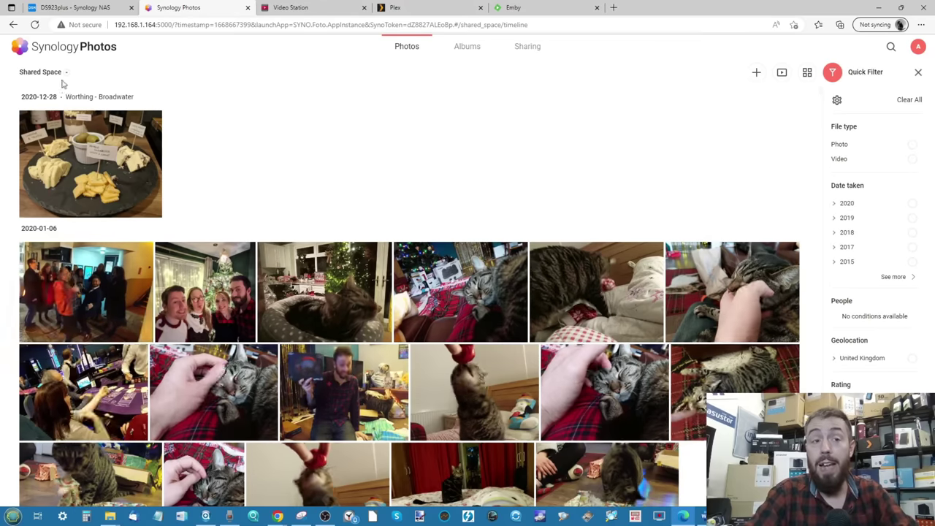
Switch the timeline to Personal Space, glance at Sharing, and open the Quick Filter conditions.
click(61, 72)
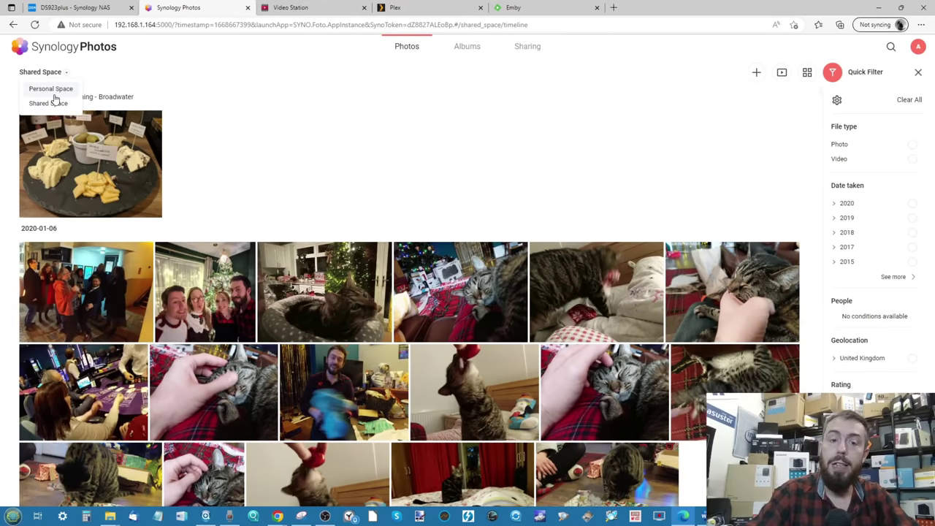
click(51, 88)
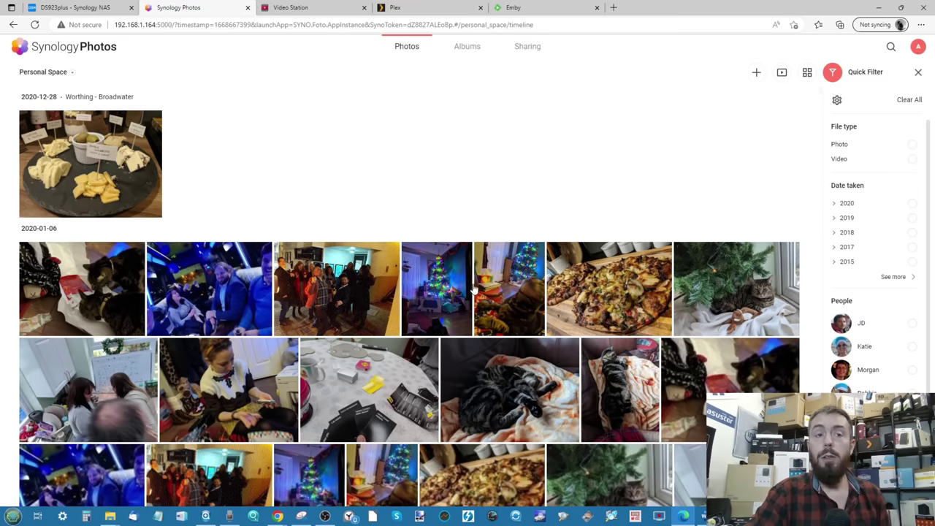
click(527, 48)
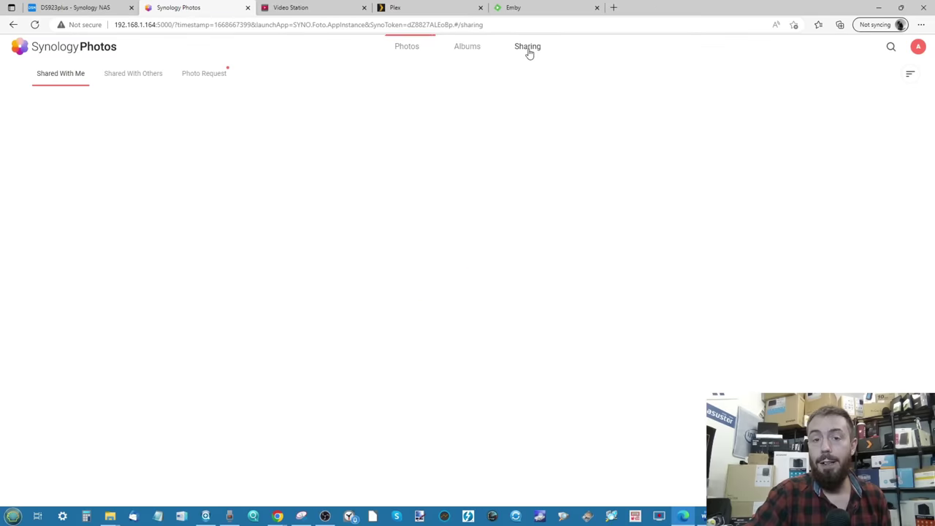
click(420, 54)
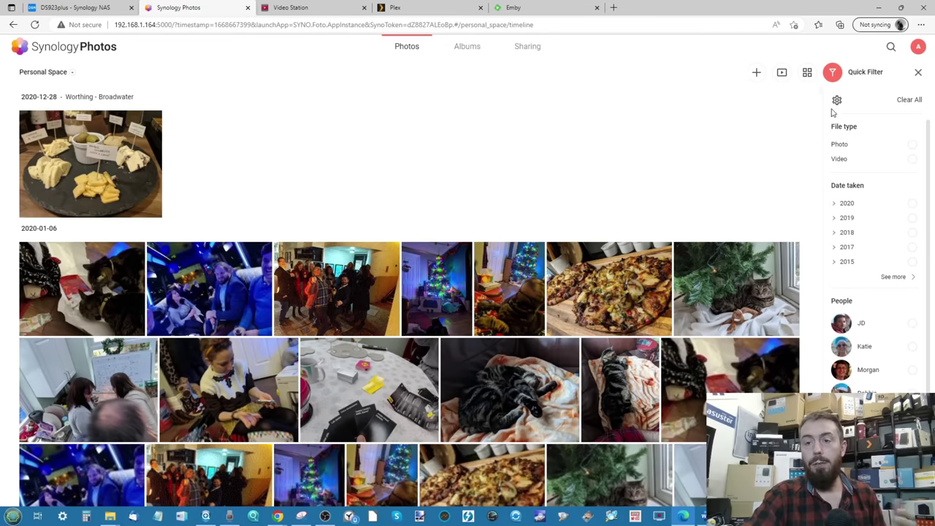
click(836, 101)
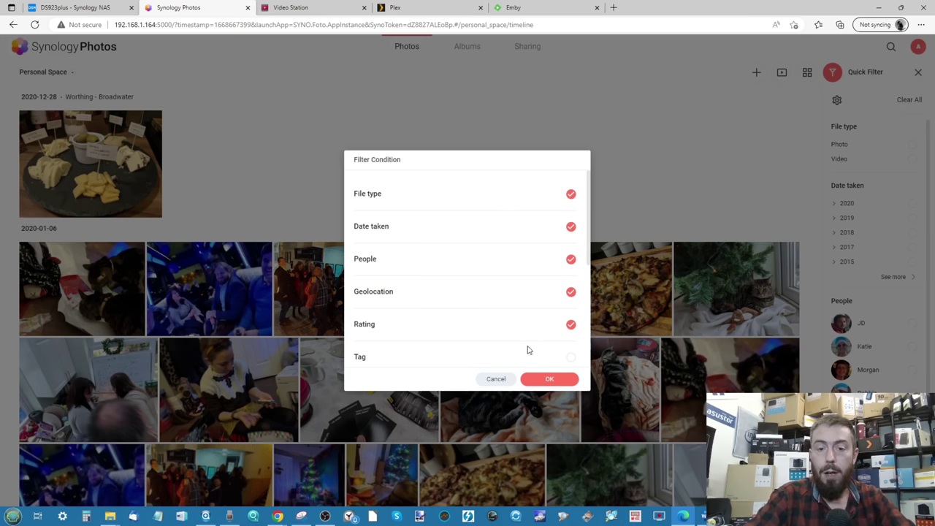
Dismiss the filter conditions unchanged and review the Personal settings page.
click(494, 379)
click(918, 47)
click(886, 80)
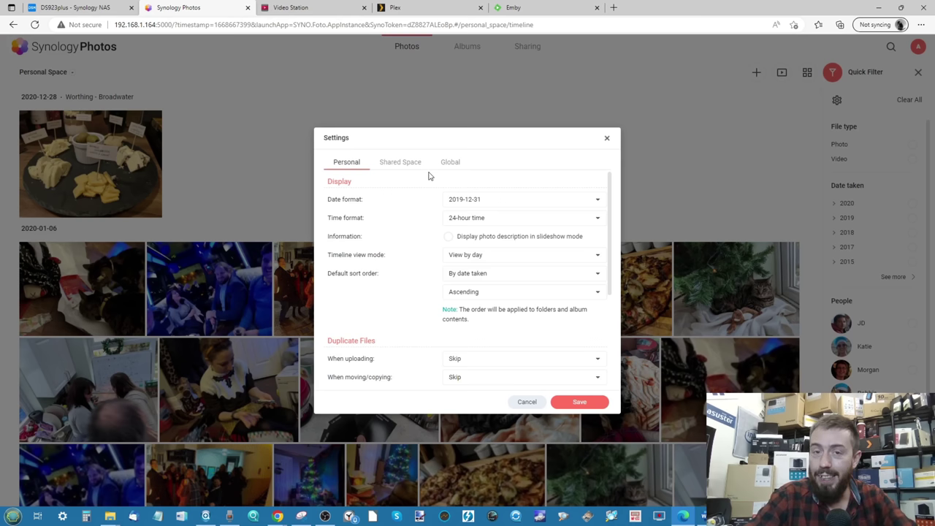
scroll(427, 303, down, 2)
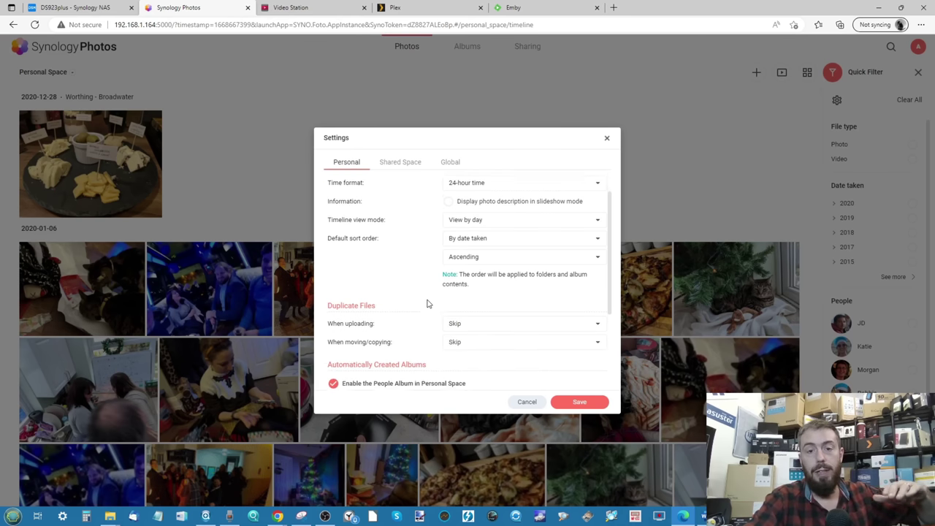
scroll(427, 303, down, 2)
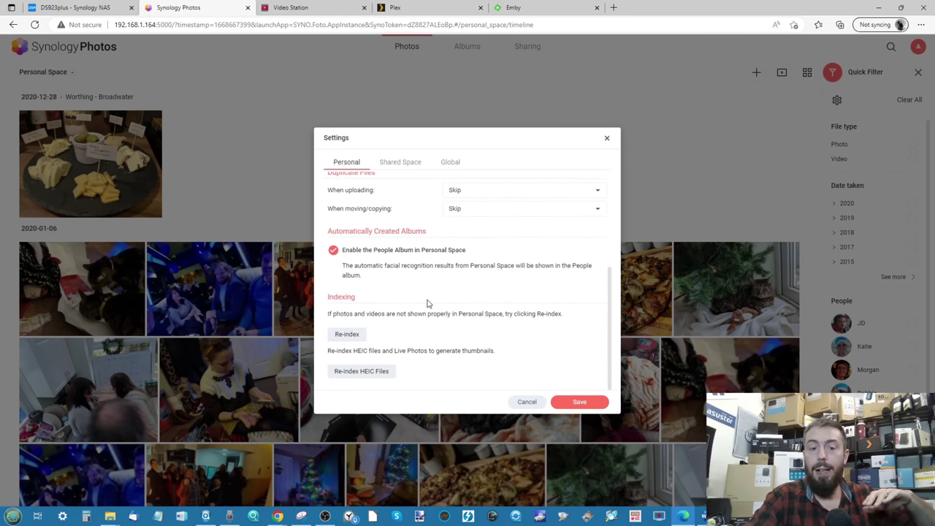
scroll(427, 303, up, 4)
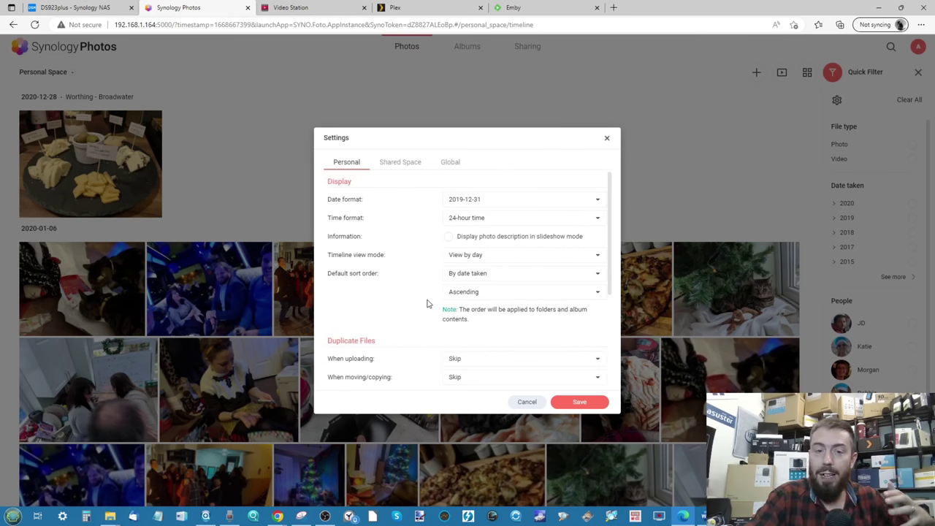
Review the Shared Space and Global settings, then close Settings without changes.
click(402, 162)
scroll(417, 256, down, 1)
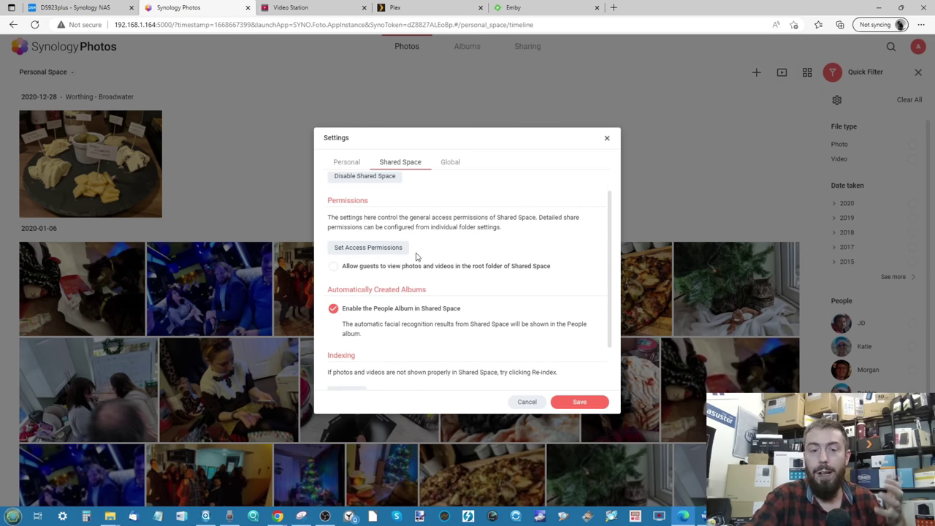
scroll(416, 257, down, 2)
scroll(417, 256, up, 3)
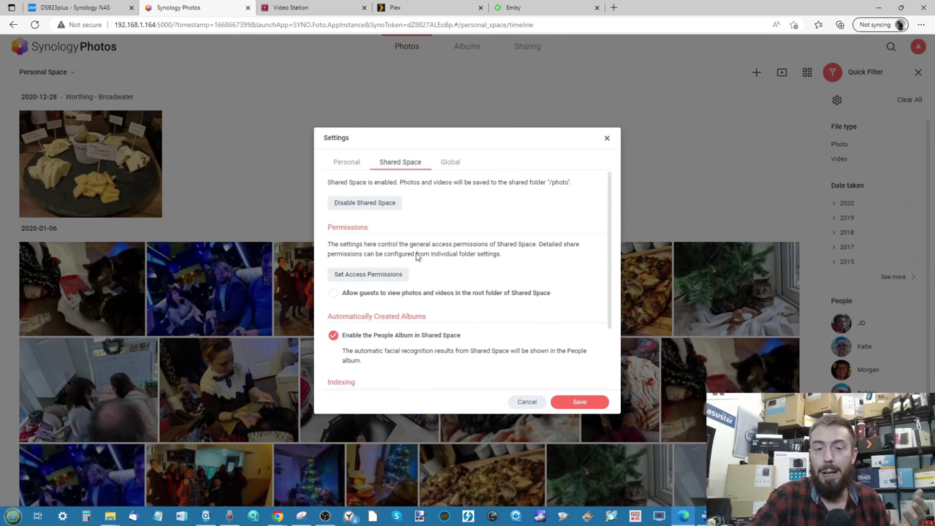
click(451, 162)
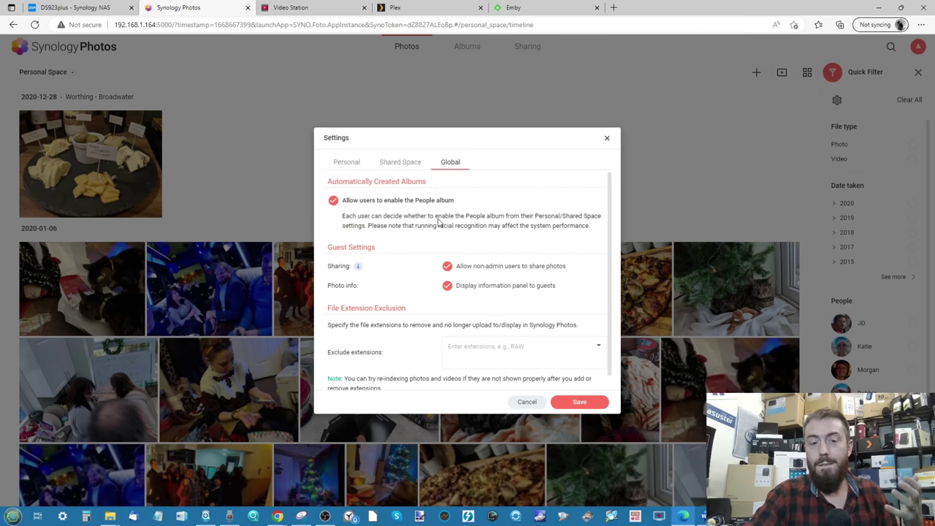
scroll(440, 222, down, 1)
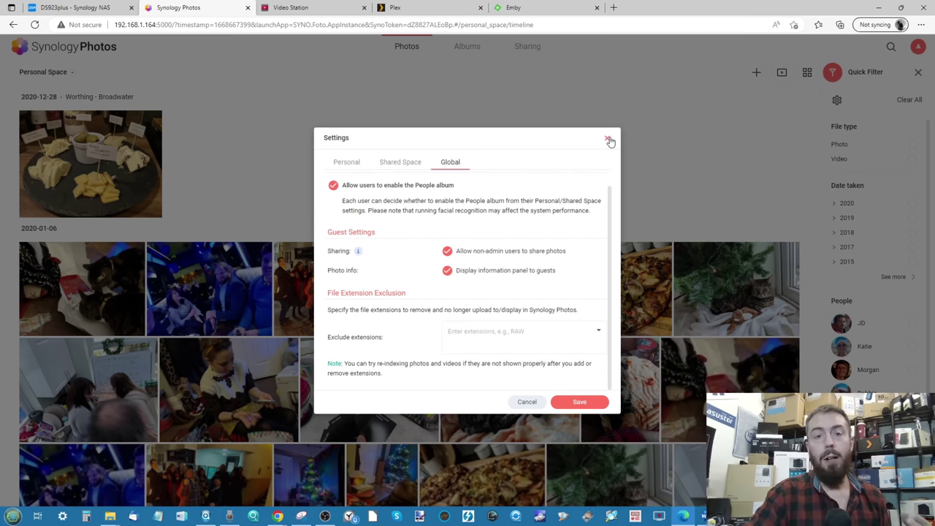
click(606, 139)
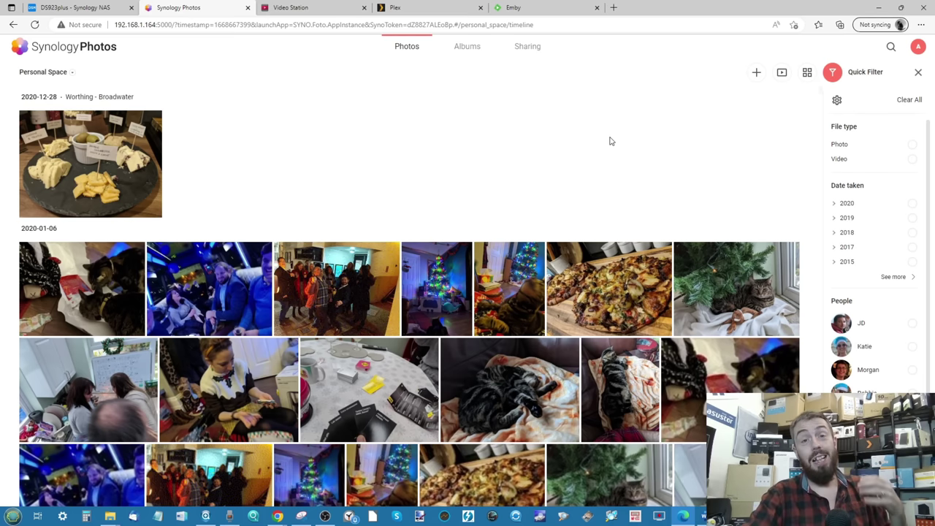
Open the People tile from Albums and return to the Albums overview.
click(461, 56)
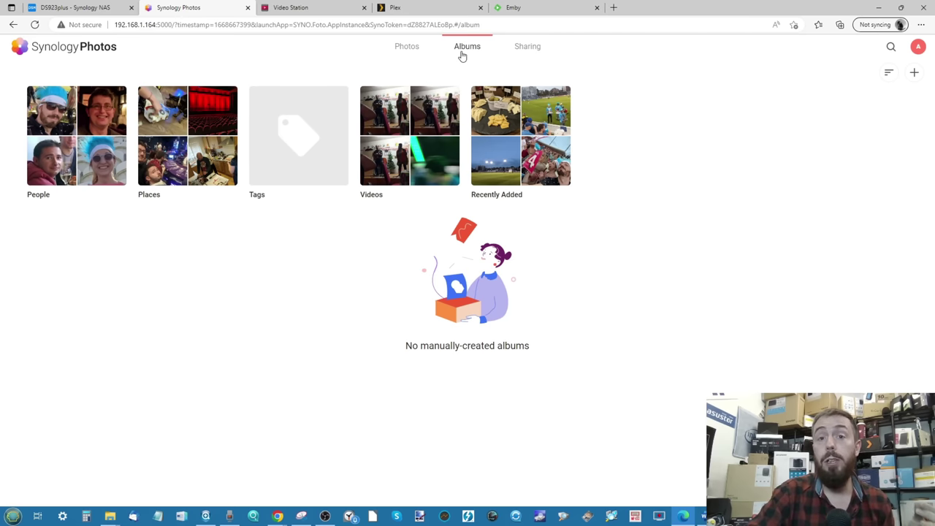
click(94, 120)
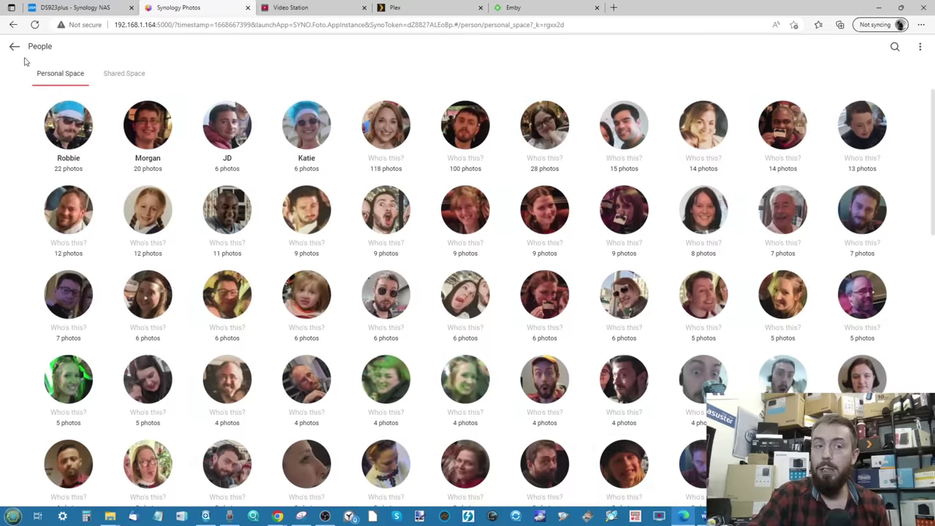
click(15, 46)
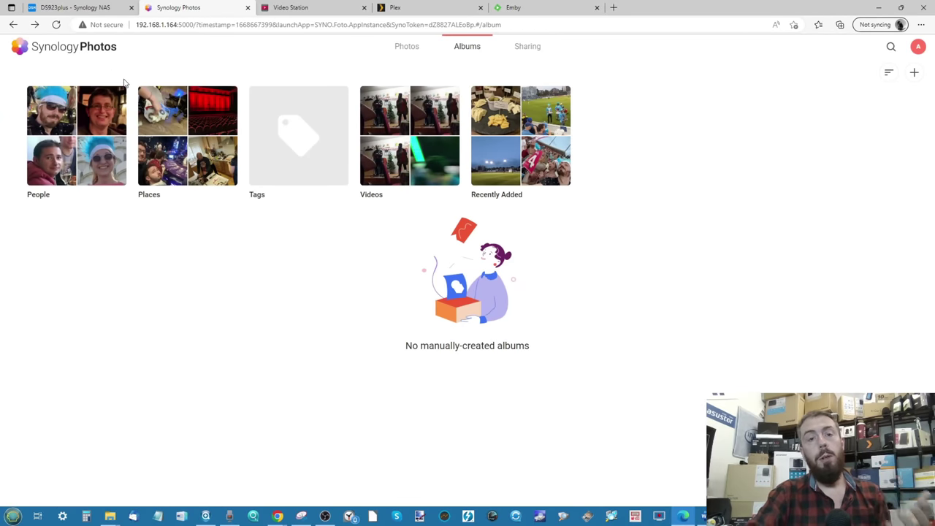
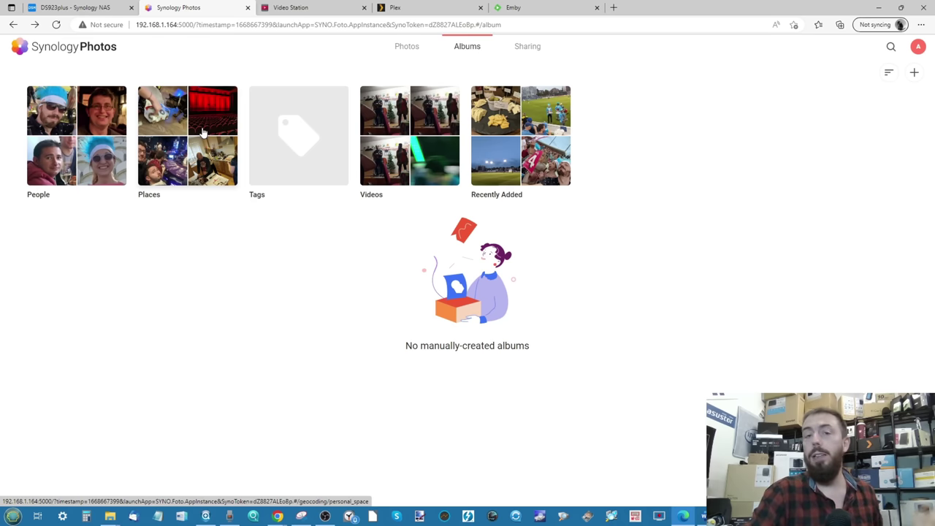
Browse the Lancing, Adur place album under Places, then return to the albums overview.
click(216, 108)
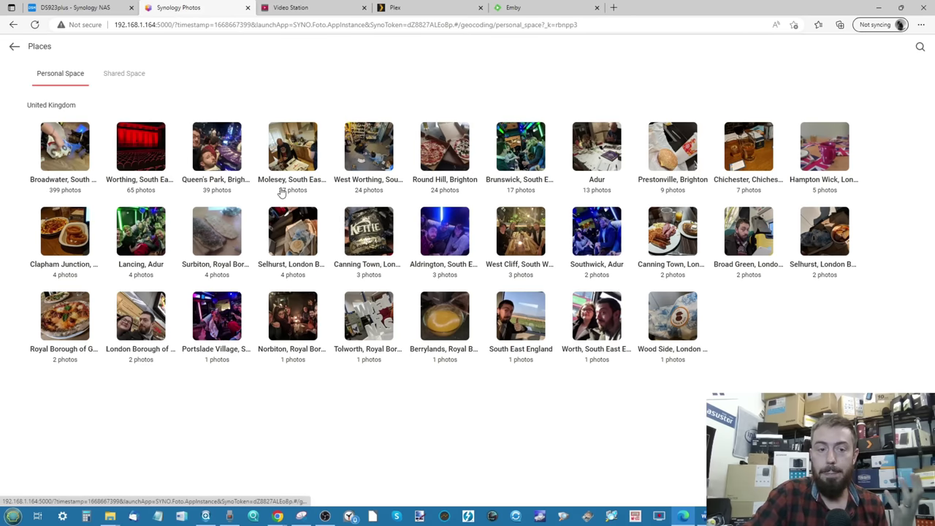
click(126, 229)
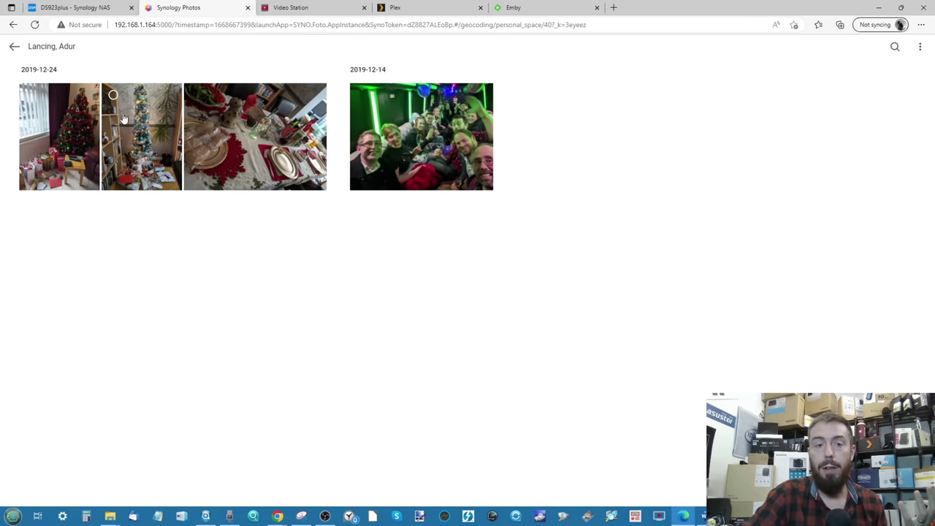
click(14, 48)
click(14, 48)
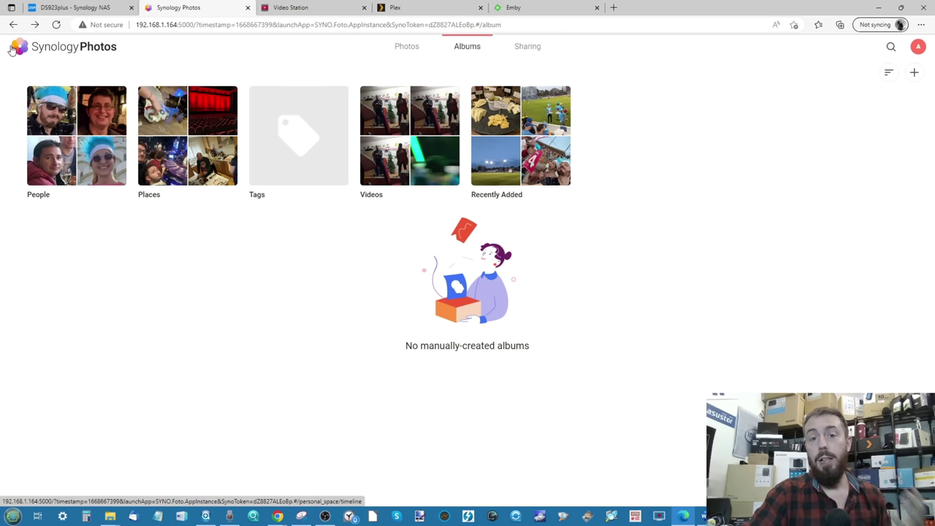
Open the cat and Christmas tree photo's share settings, leave without saving, then go to the DSM desktop.
click(541, 47)
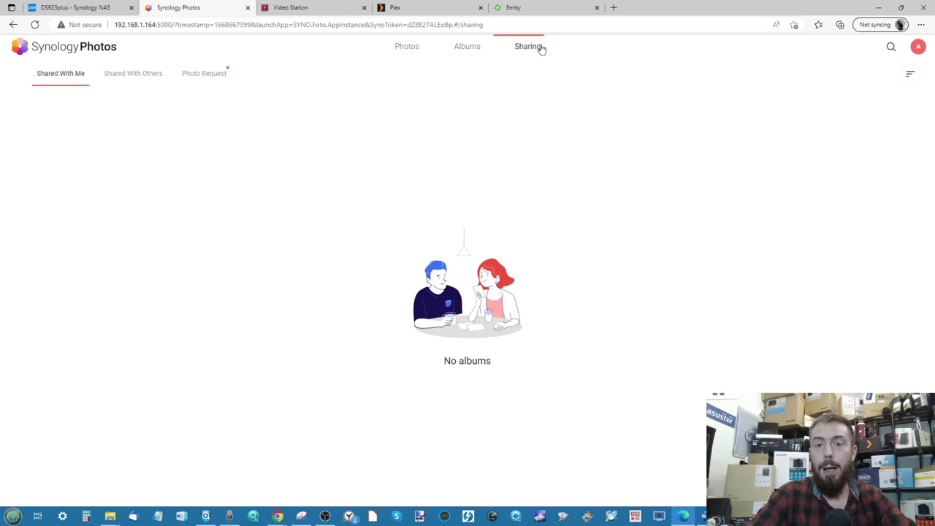
click(409, 46)
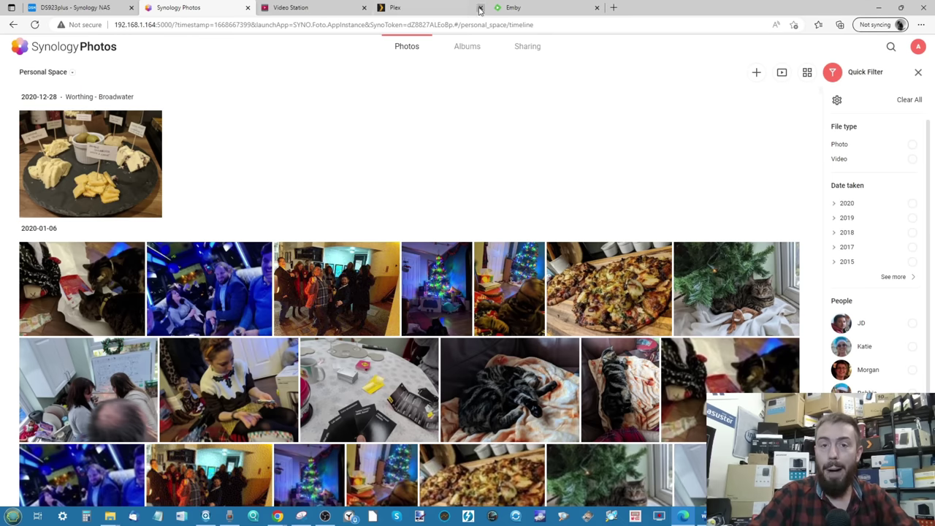
click(482, 287)
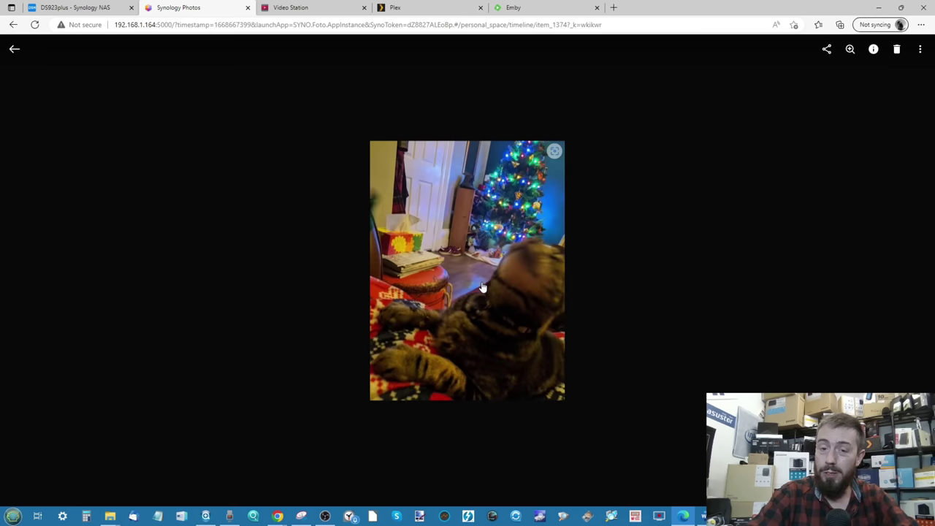
click(826, 49)
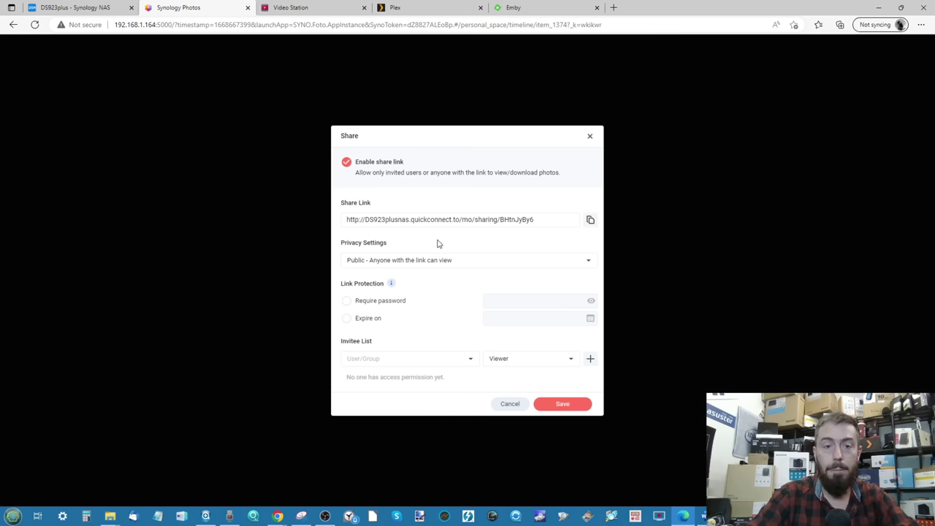
click(589, 136)
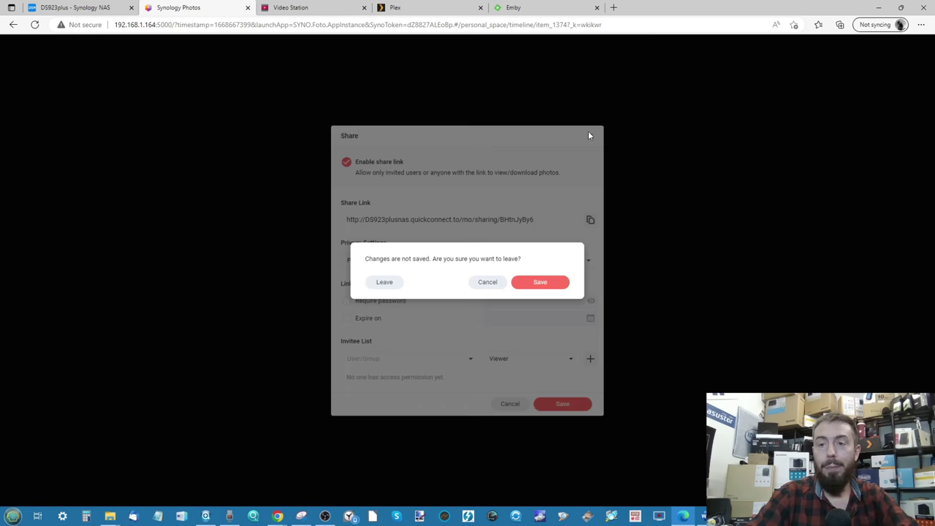
click(378, 283)
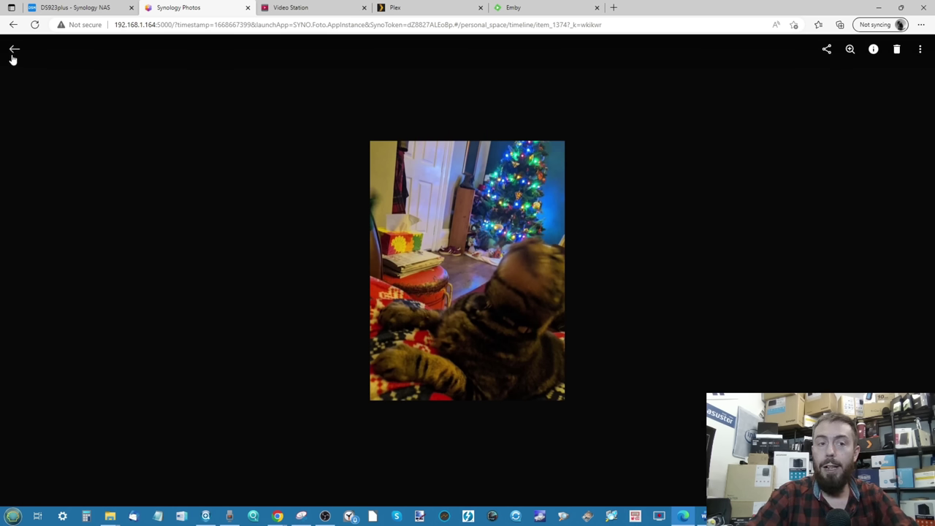
click(13, 51)
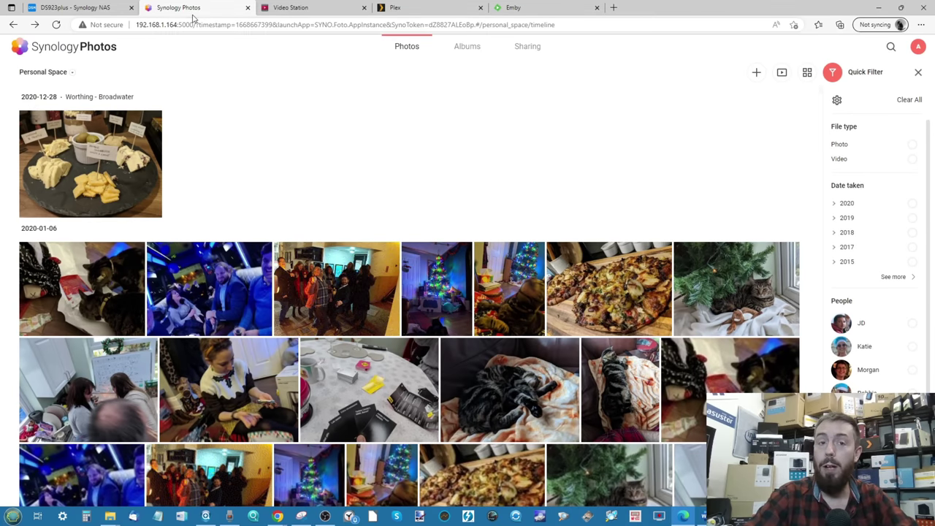
click(73, 8)
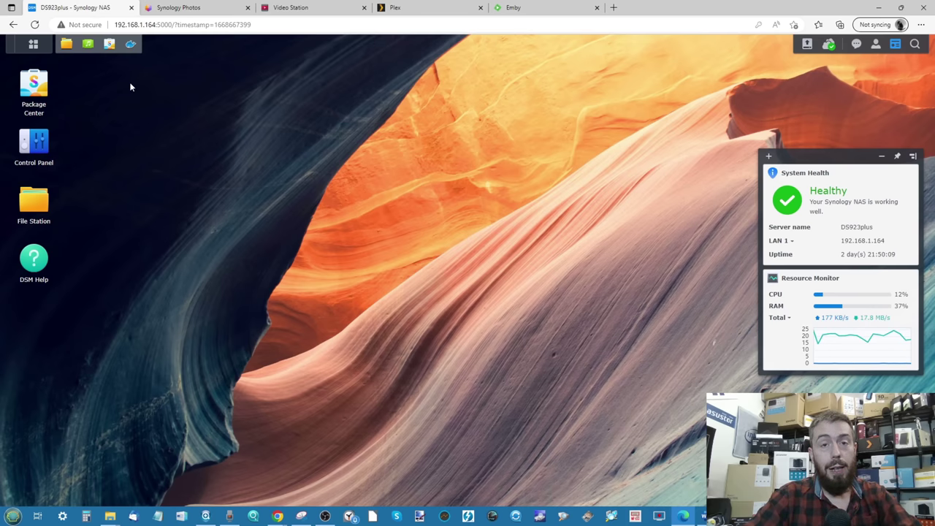
Launch Audio Station and Package Center, browse All Packages, then minimise Package Center.
click(87, 44)
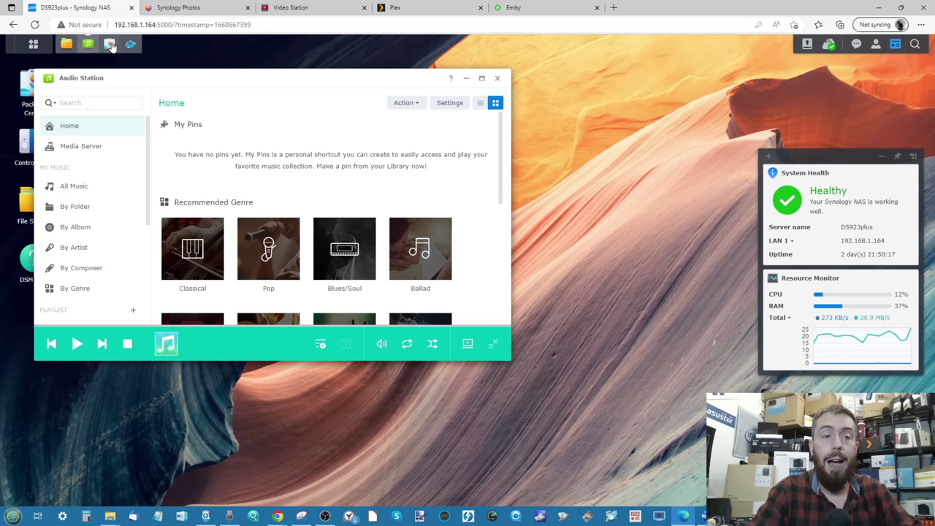
click(109, 44)
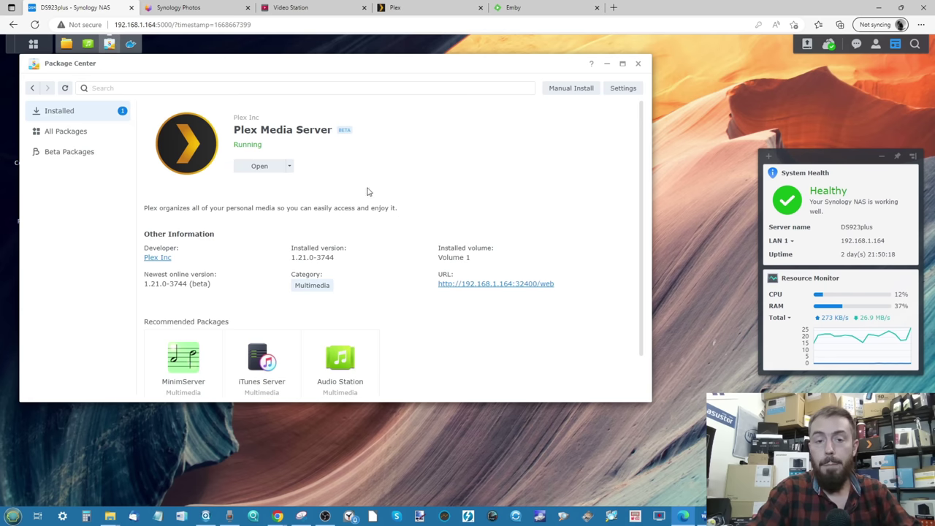
click(51, 132)
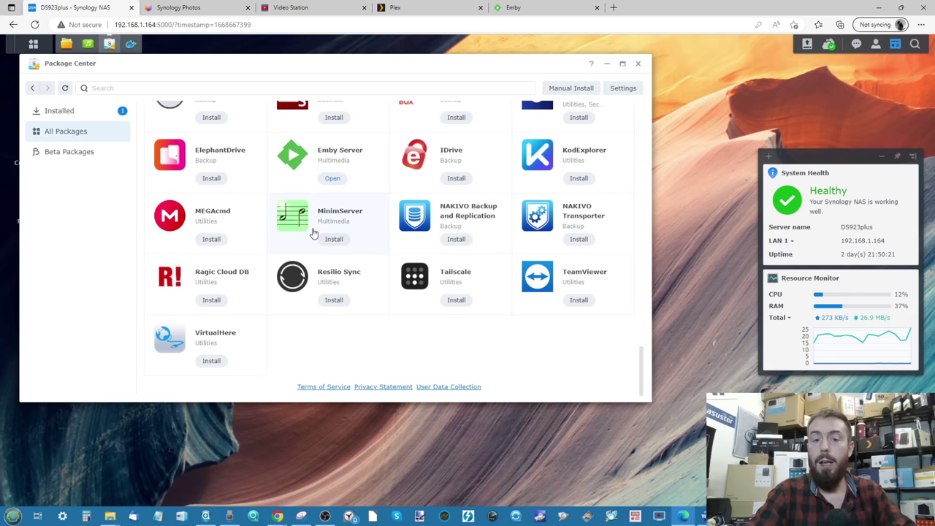
scroll(312, 233, up, 15)
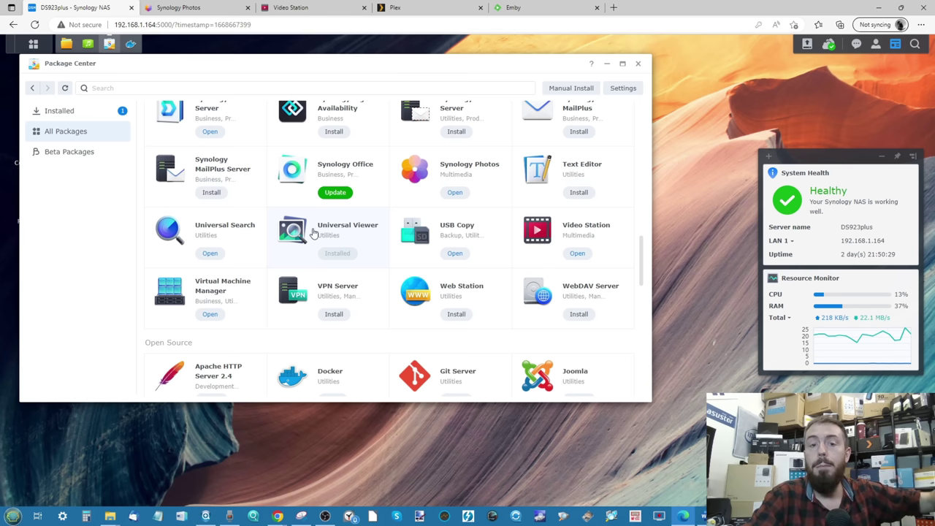
scroll(313, 232, up, 10)
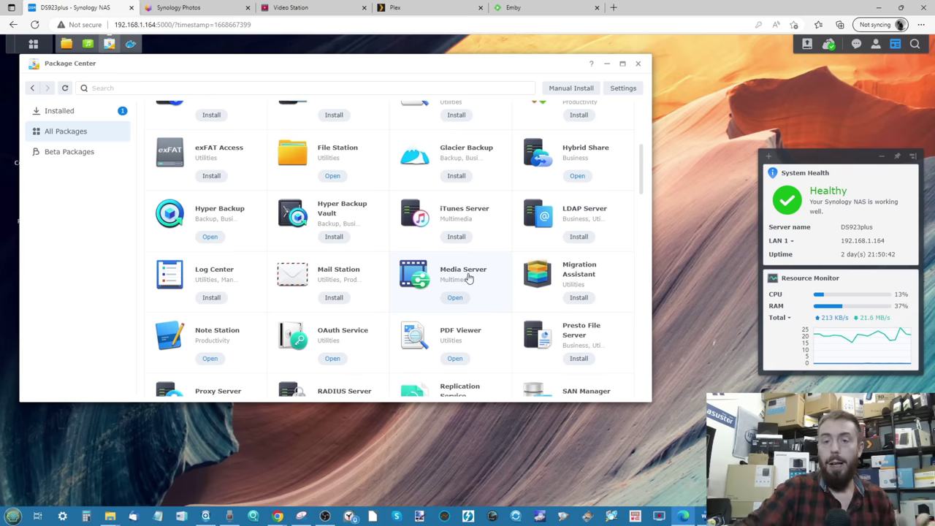
click(606, 63)
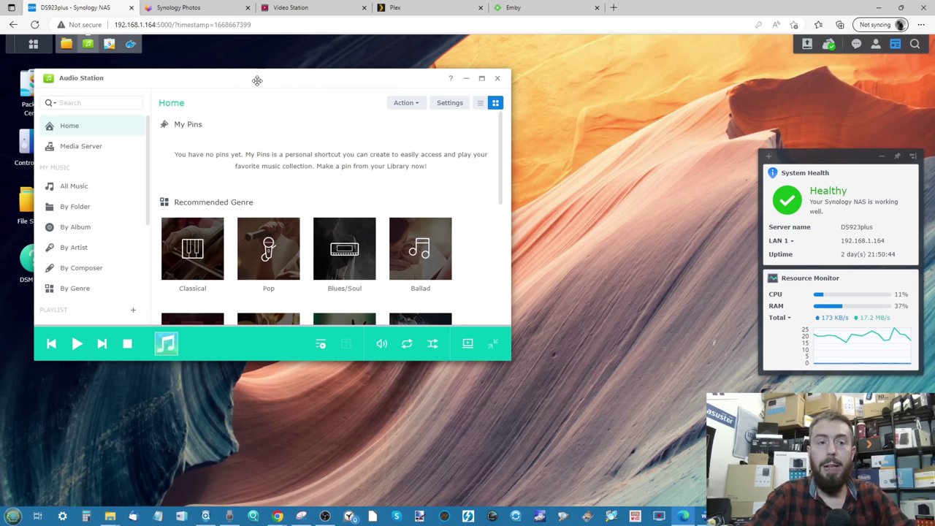
Move Audio Station toward the centre, list music By Album, and view then close its settings.
drag(257, 82, 361, 92)
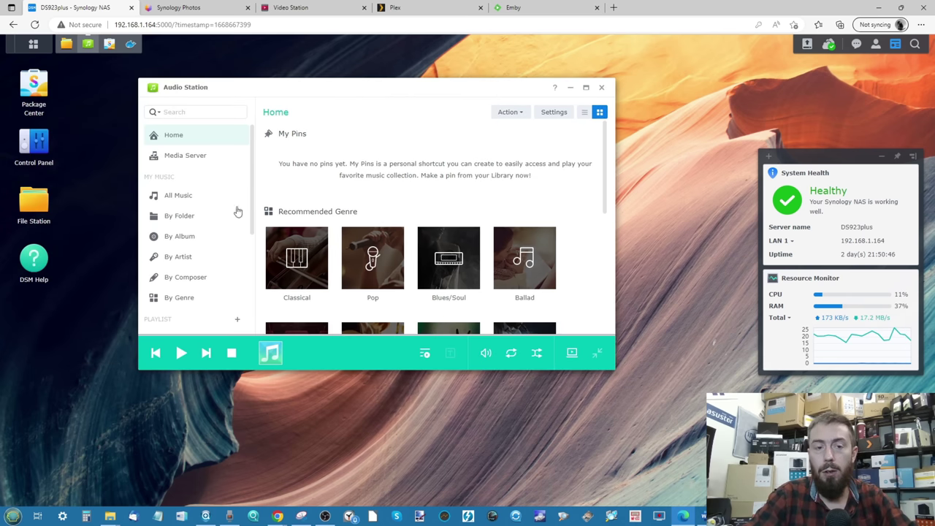
click(183, 236)
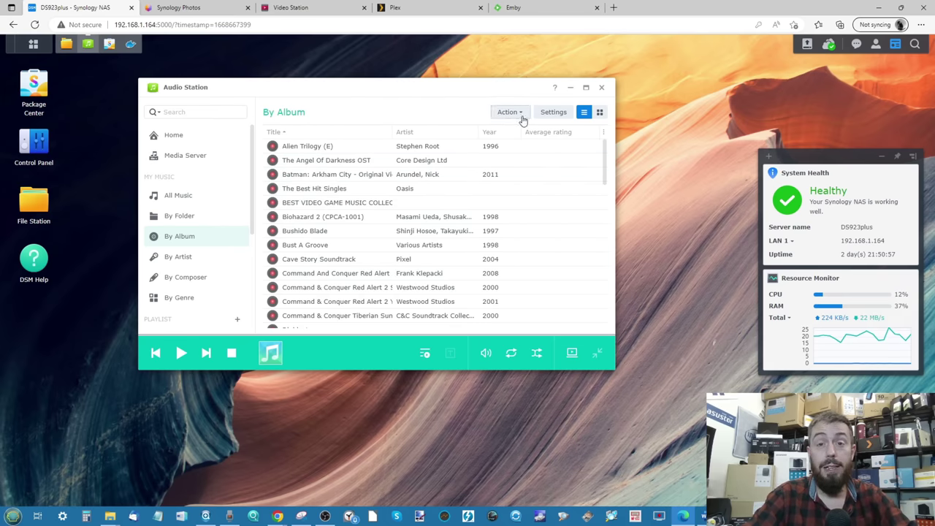
click(547, 116)
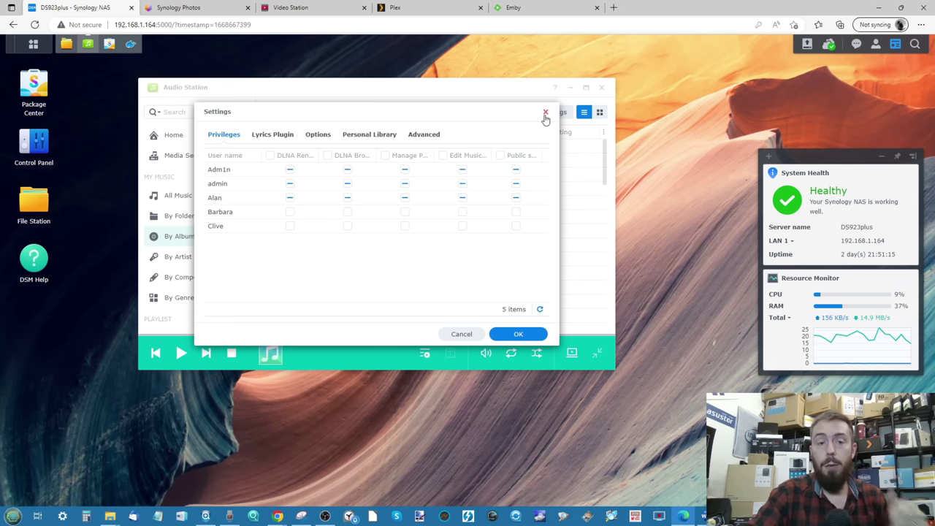
click(544, 113)
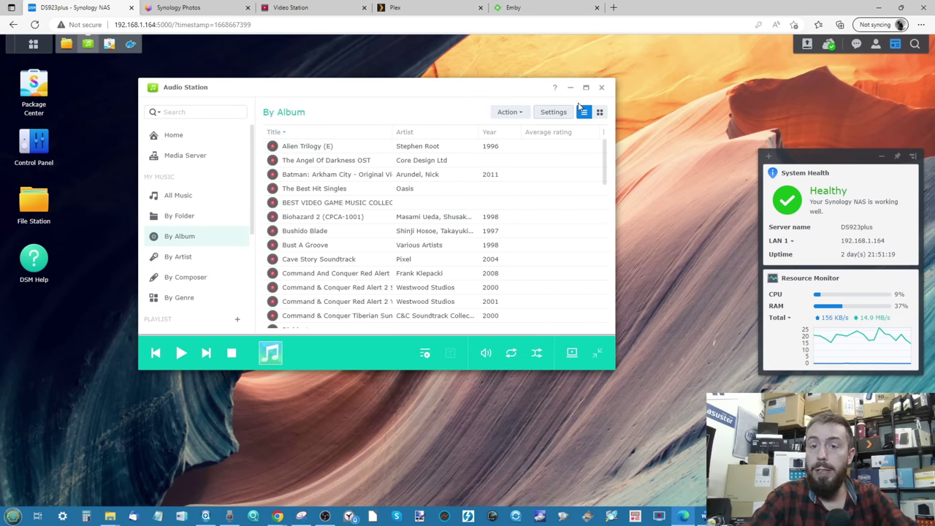
Review Audio Station's Advanced settings, close them unchanged, and close Audio Station.
click(559, 113)
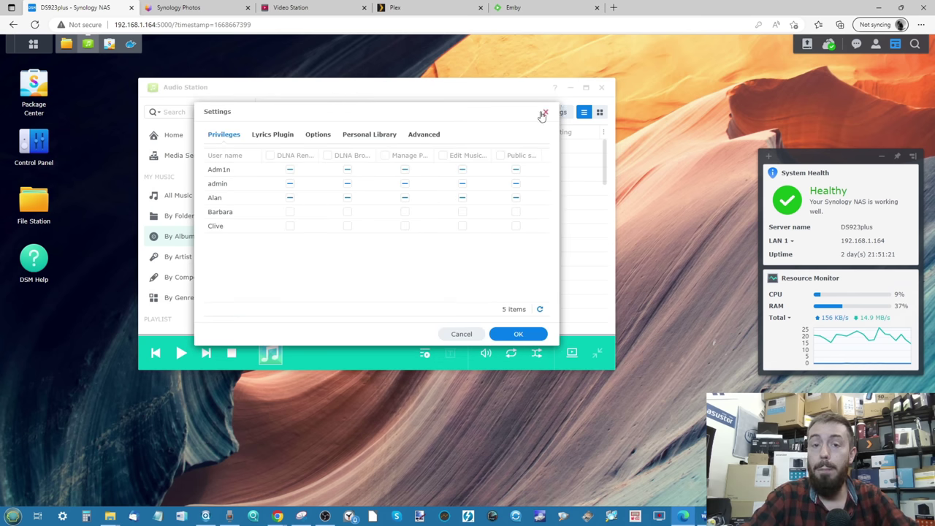
click(423, 135)
scroll(355, 173, down, 1)
scroll(355, 173, up, 1)
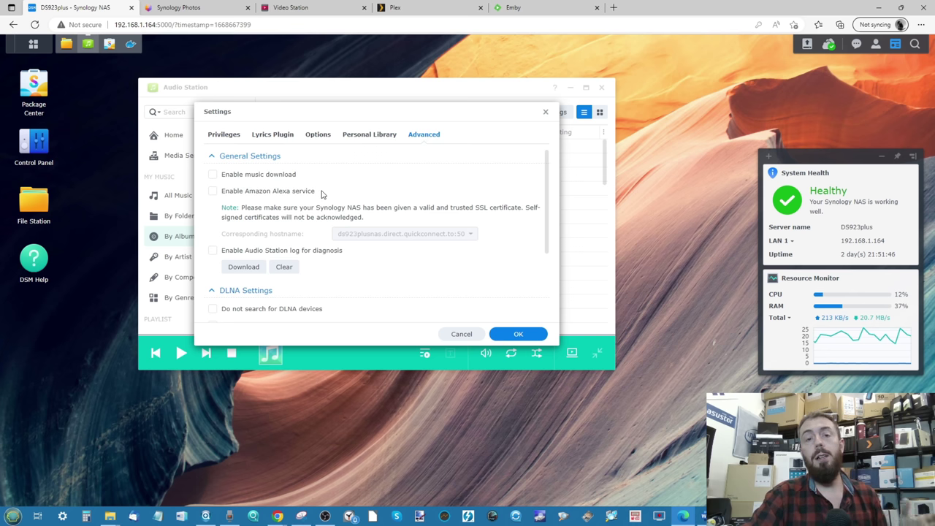
click(544, 112)
click(601, 87)
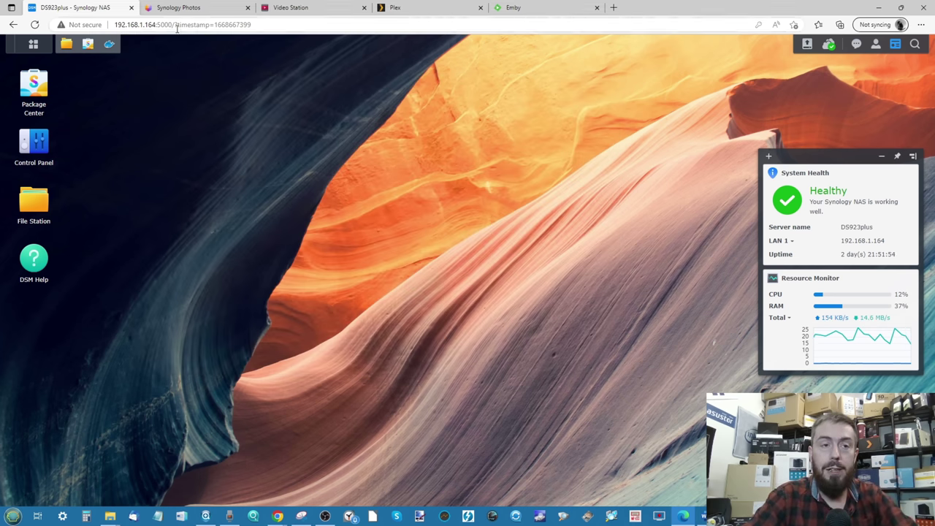
In Video Station's Movie library, view The Matrix details and mute the computer's sound.
click(287, 6)
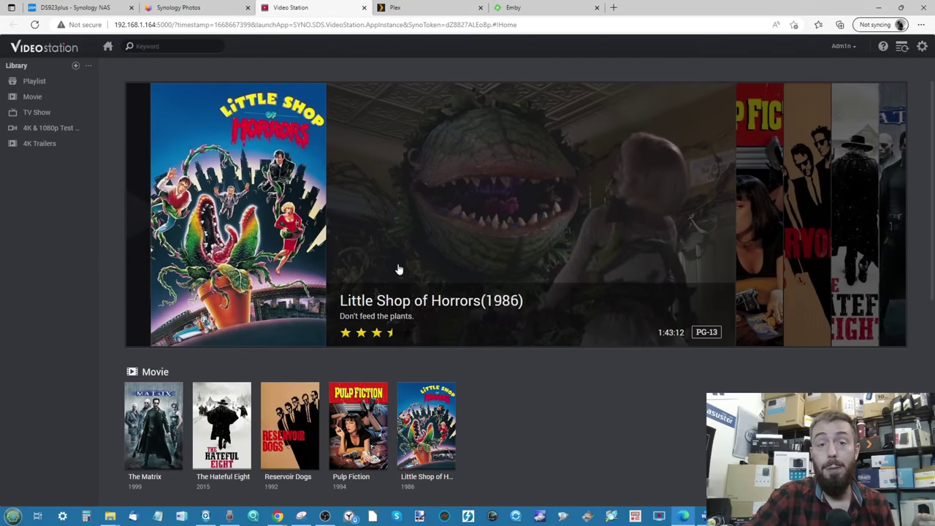
click(58, 100)
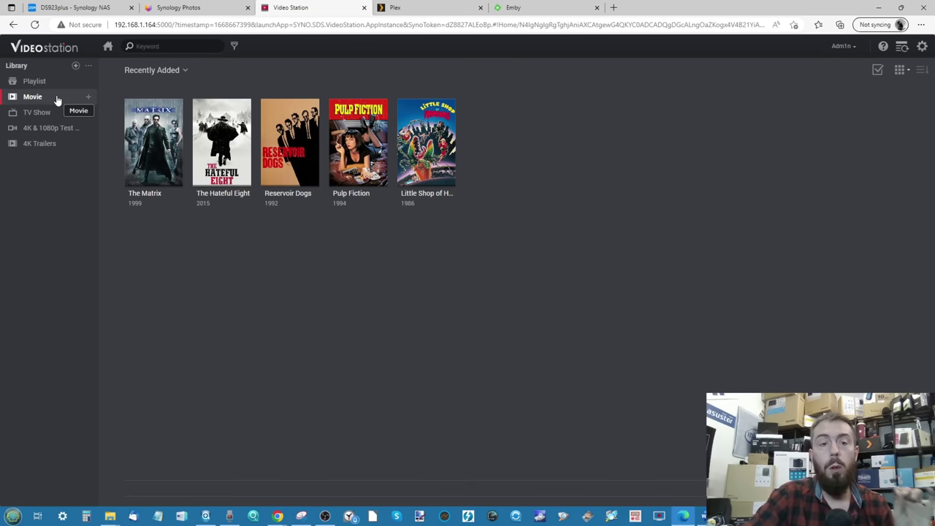
click(164, 108)
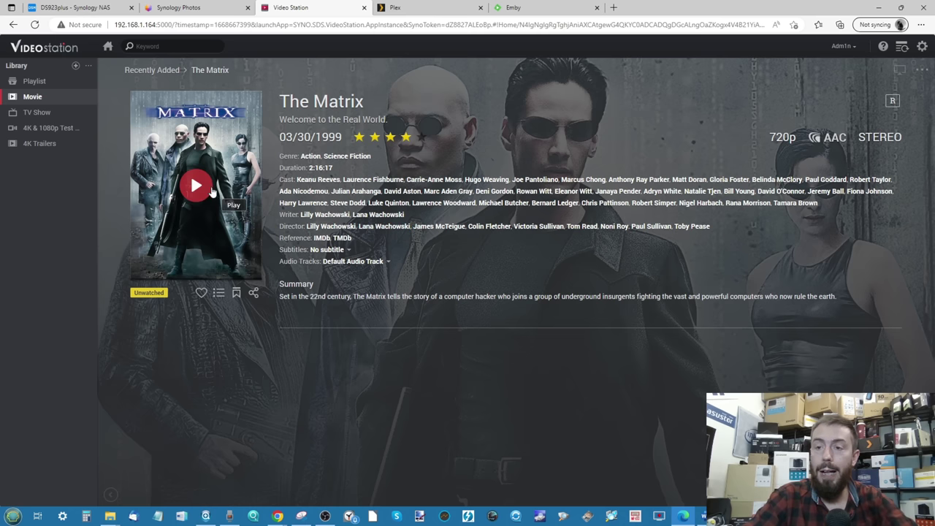
key(XF86AudioMute)
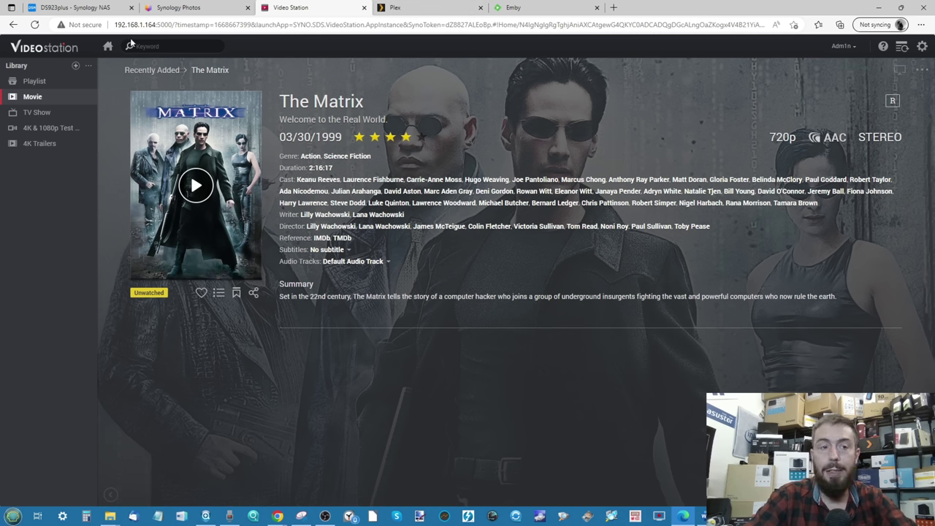
Return to the Video Station home and open the Pulp Fiction details page.
click(108, 49)
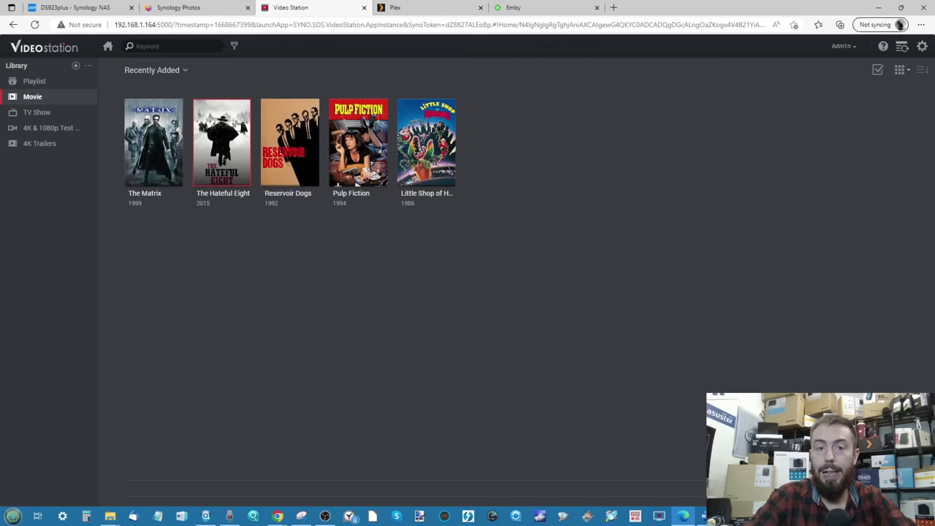
mouse_move(357, 146)
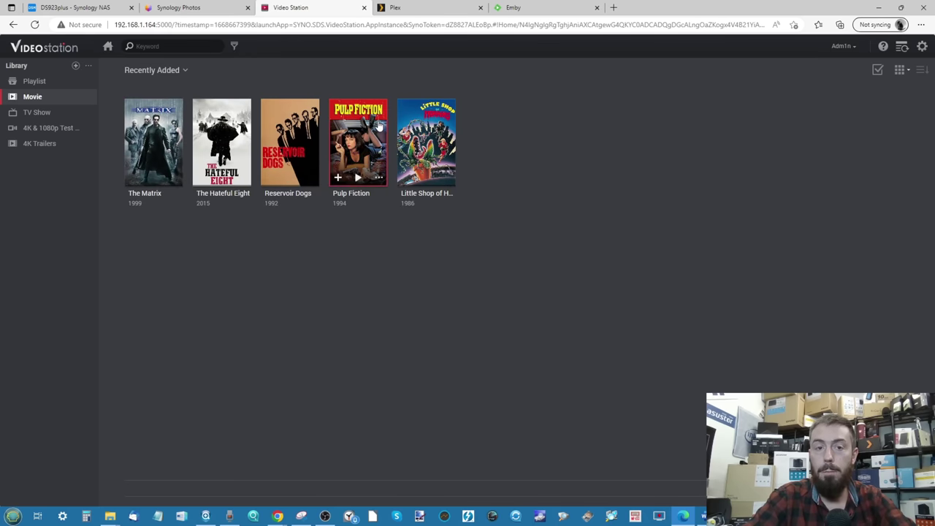
click(359, 123)
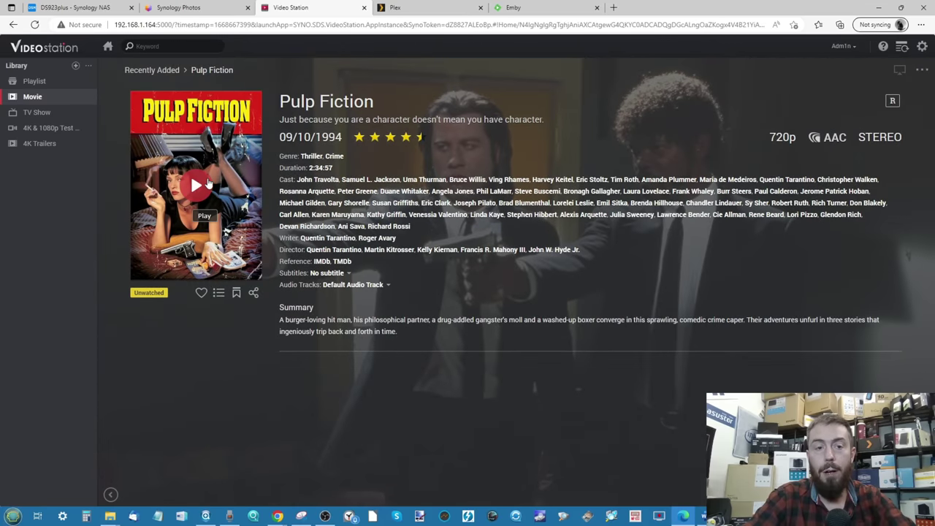
Play Pulp Fiction, sampling around 1:20:52, 53:43, 1:45:57 and 27:24, then close the player.
click(195, 185)
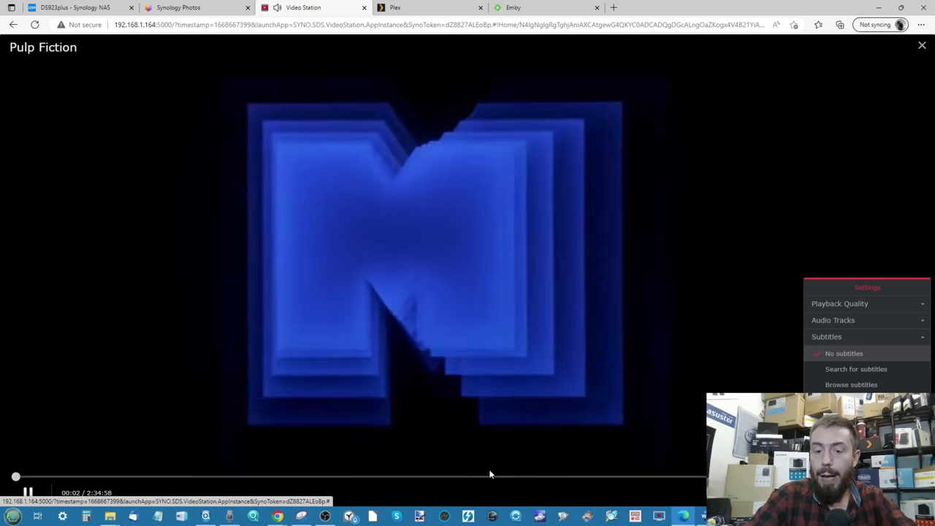
click(488, 478)
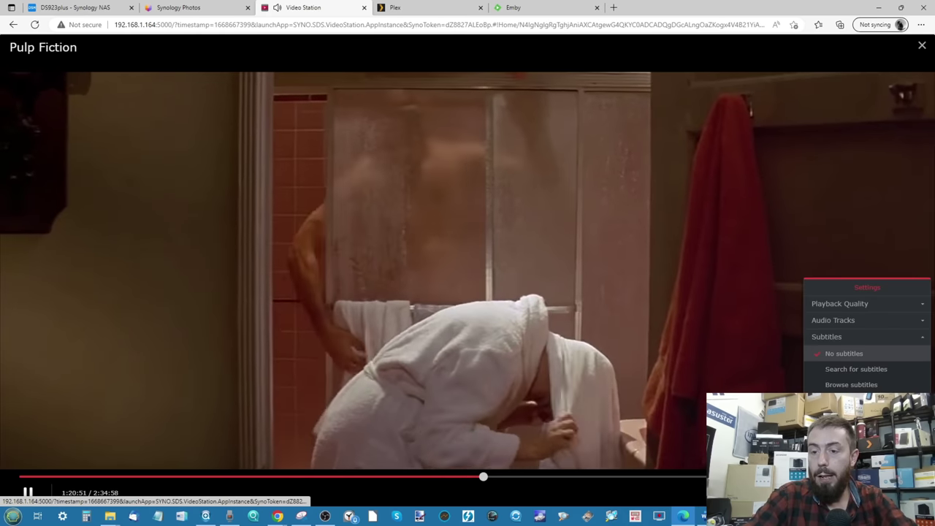
click(330, 476)
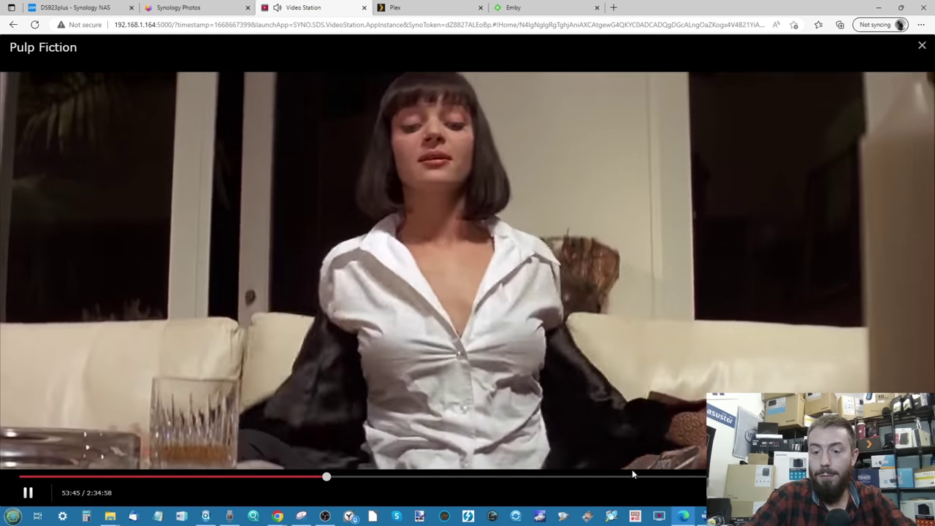
click(631, 478)
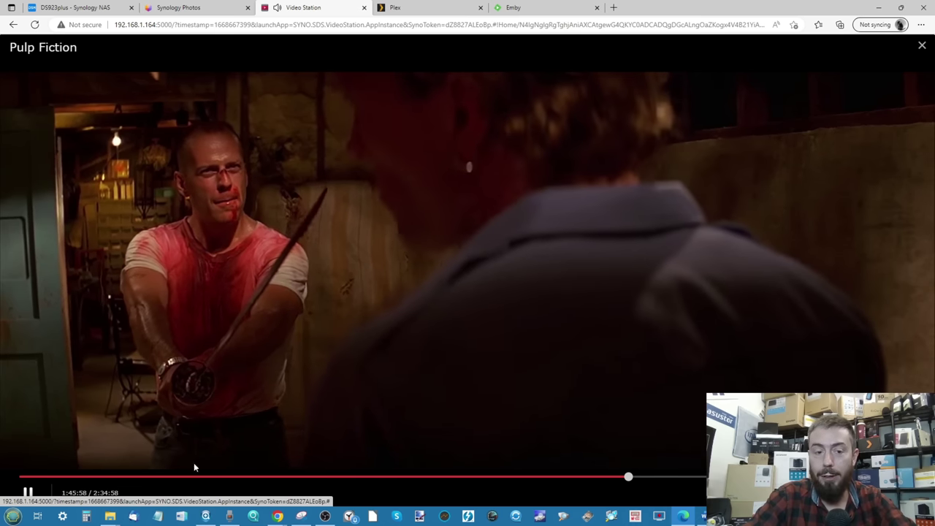
click(177, 477)
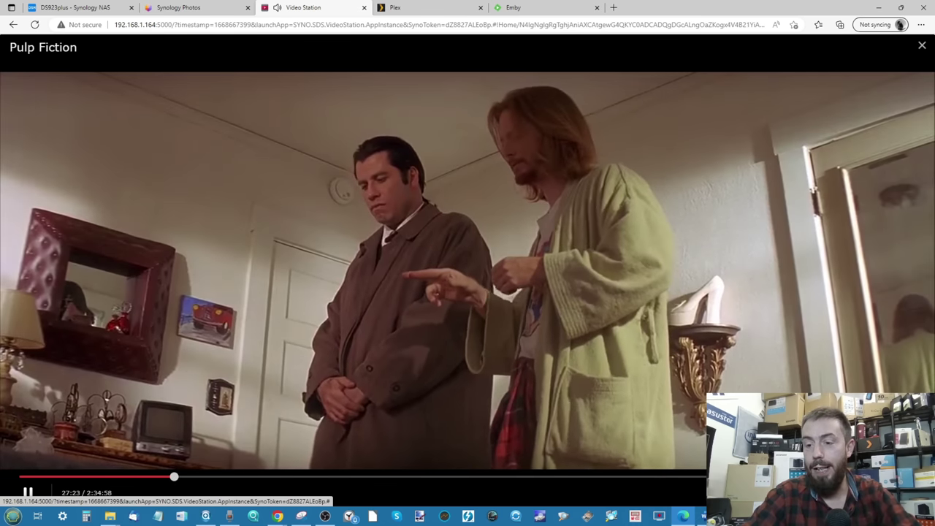
click(922, 45)
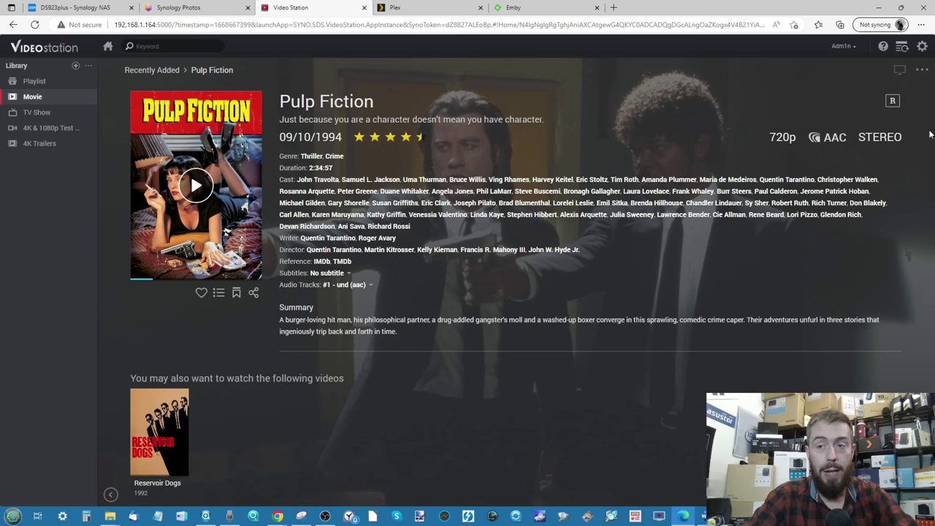
click(921, 69)
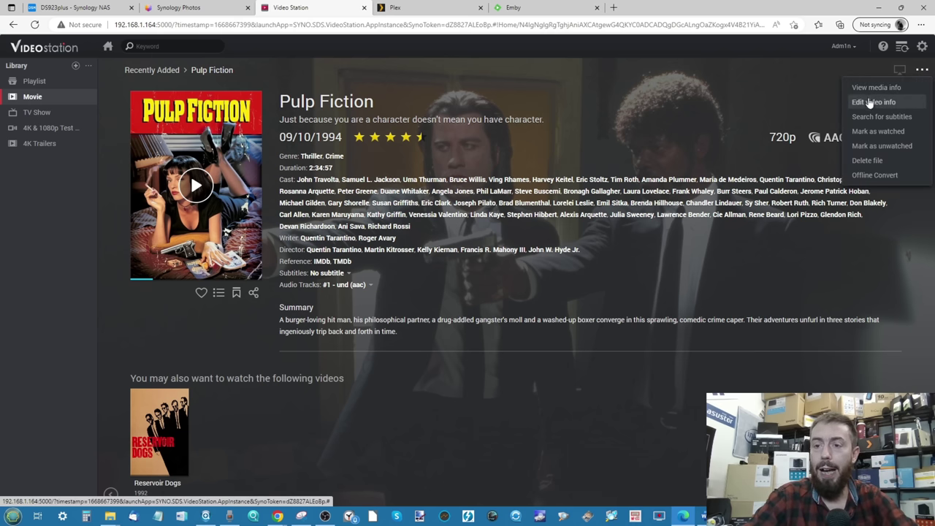
List films by one of Pulp Fiction's directors, then open the Black Books show and Video Station settings.
click(569, 251)
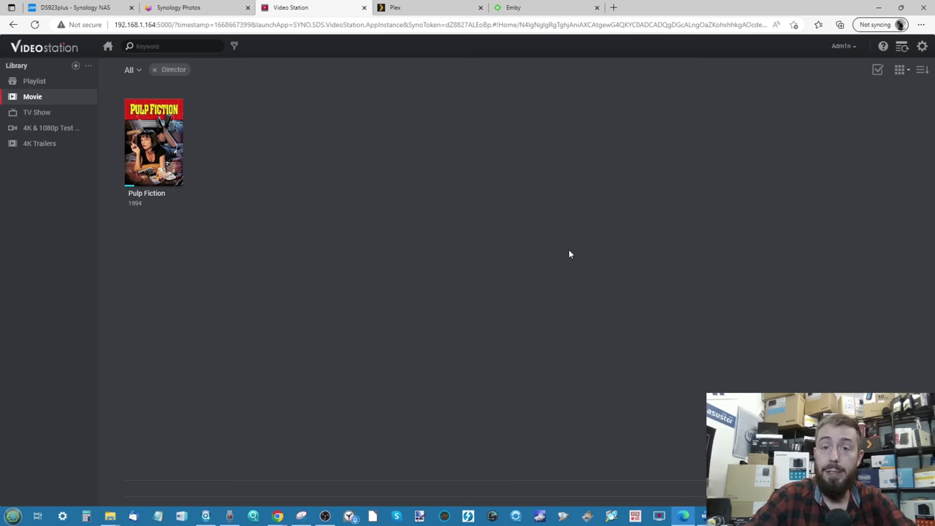
click(108, 46)
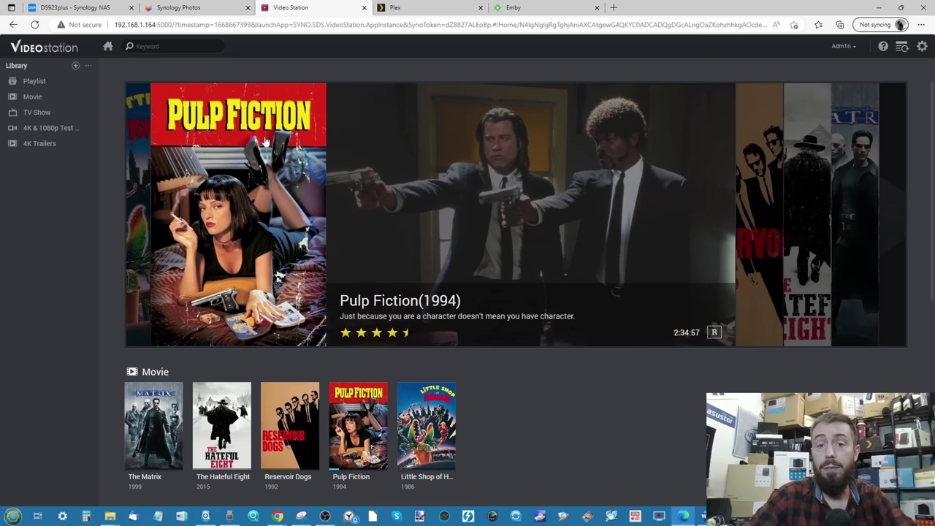
scroll(266, 141, down, 2)
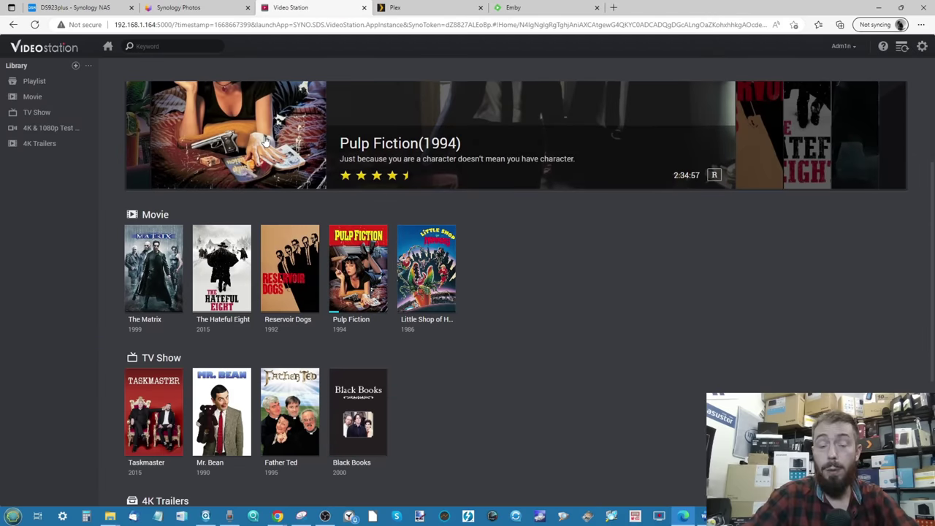
scroll(267, 141, down, 1)
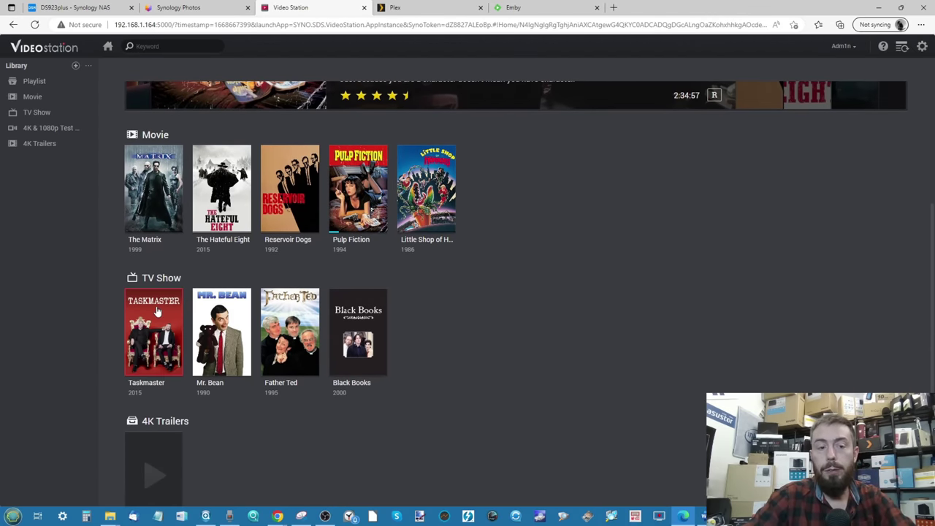
click(369, 313)
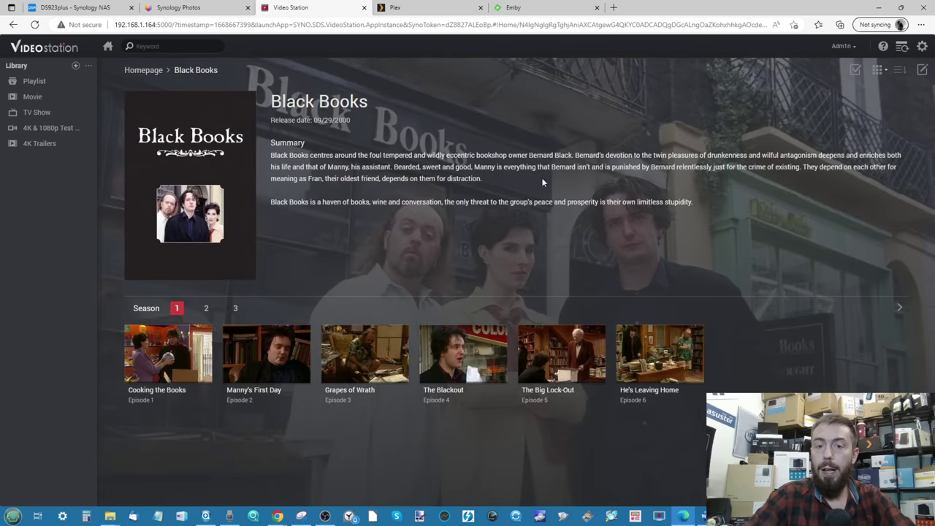
click(921, 47)
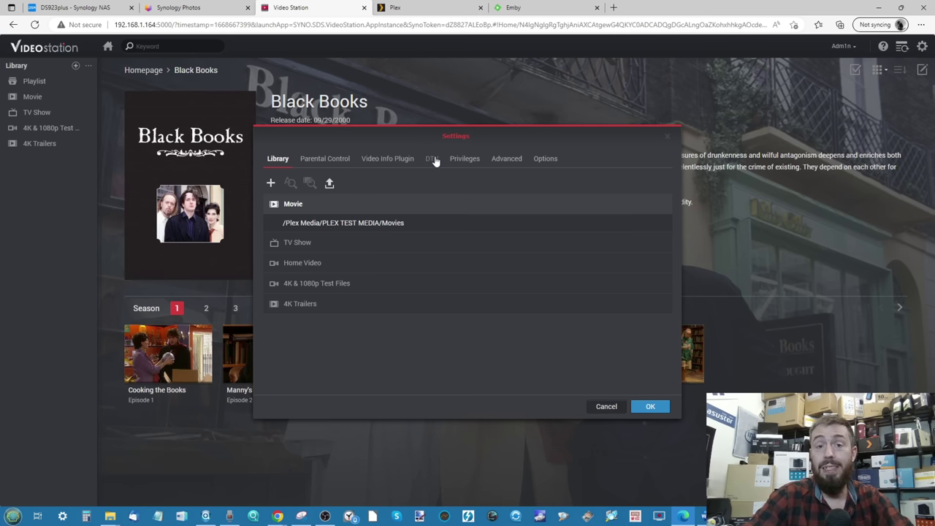
Select the Movie source under Video Info Plugin, confirm with OK, then go home and on to Plex.
click(387, 158)
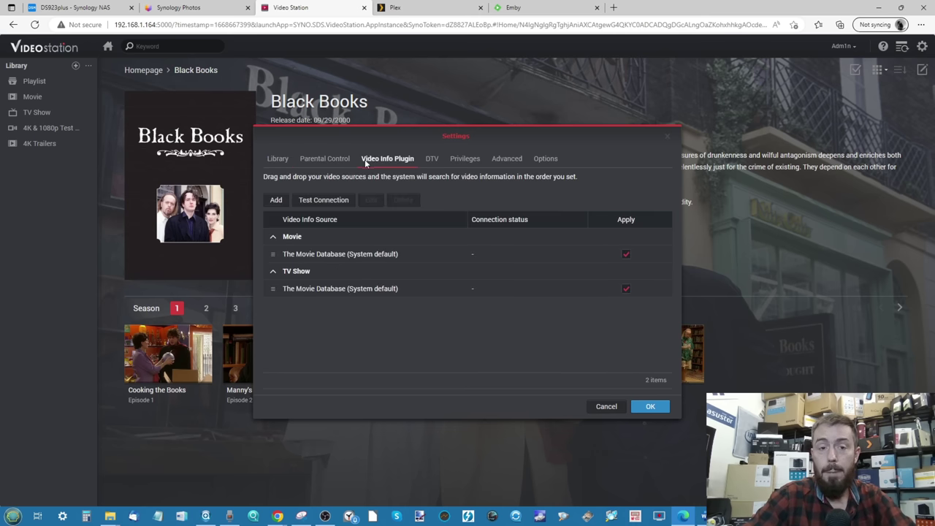
click(407, 254)
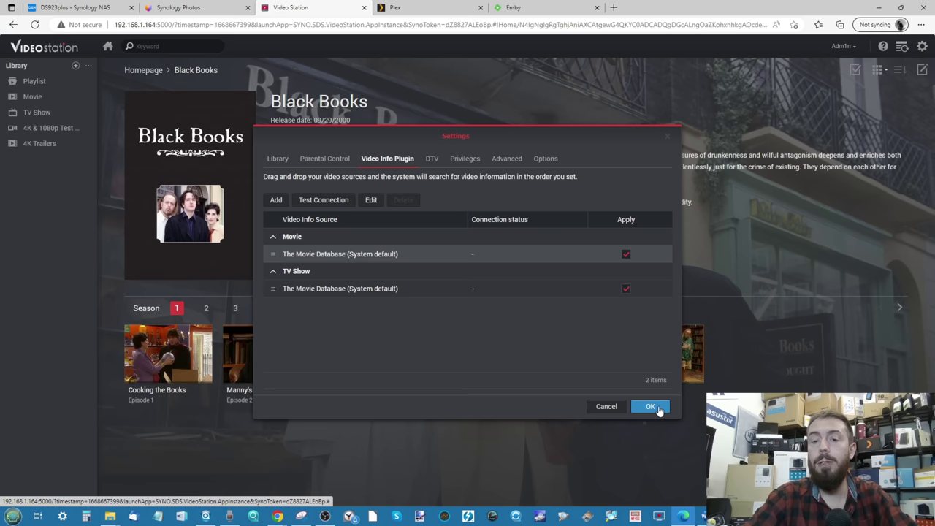
click(650, 406)
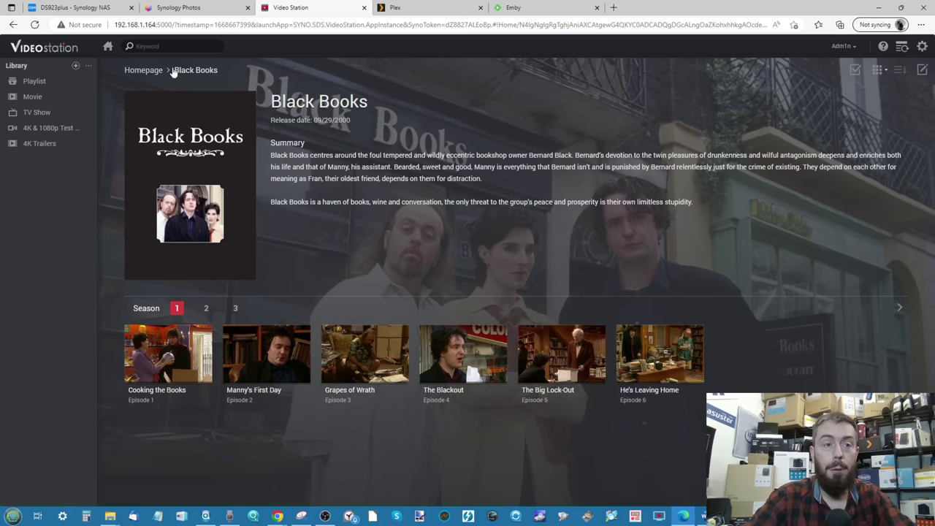
click(107, 46)
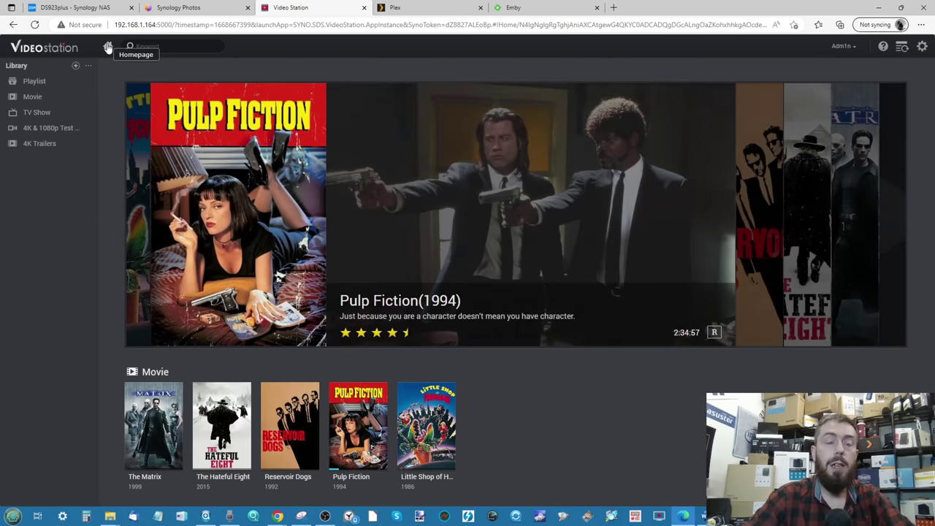
scroll(220, 69, down, 3)
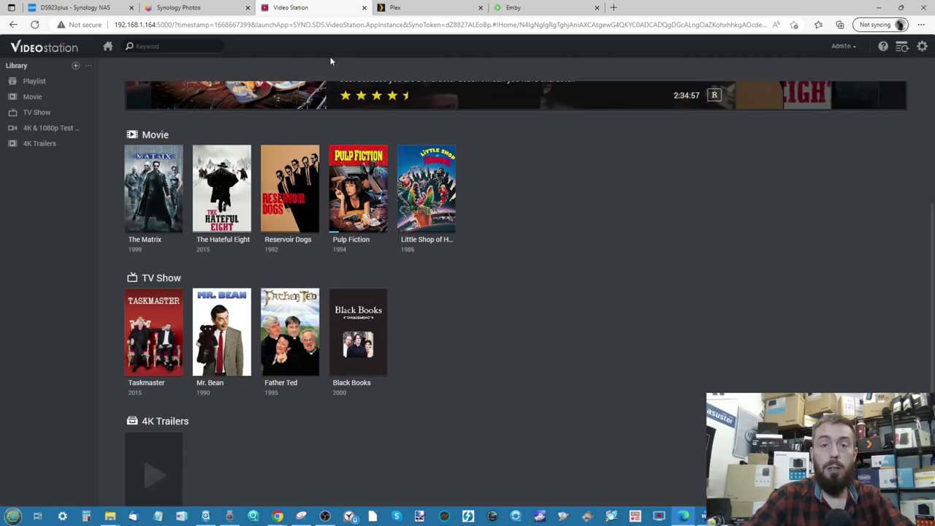
click(391, 8)
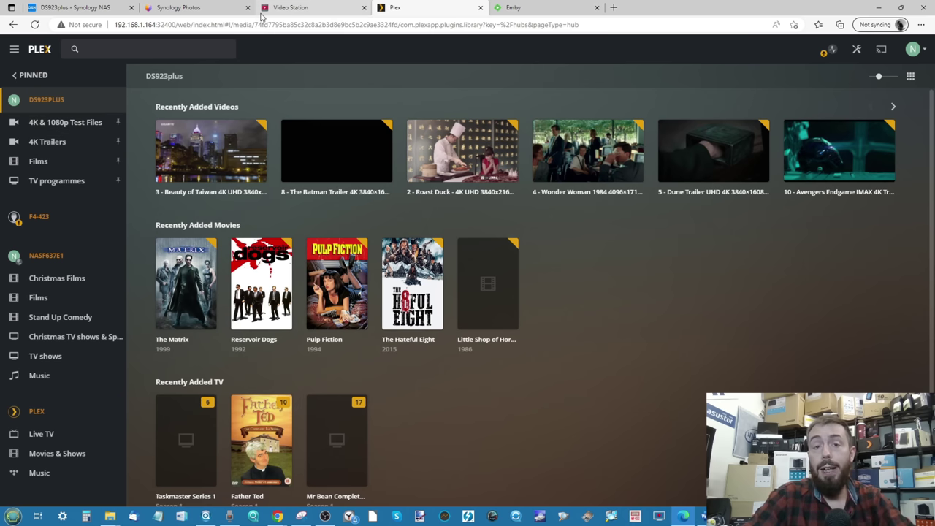
Look at The Matrix in Plex's Films library, then open Package Center on the DSM desktop.
click(76, 9)
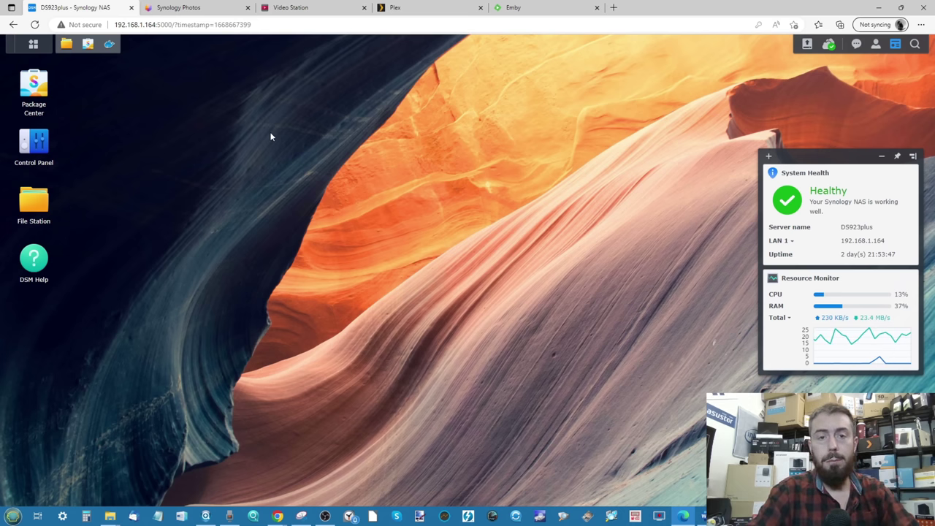
click(441, 14)
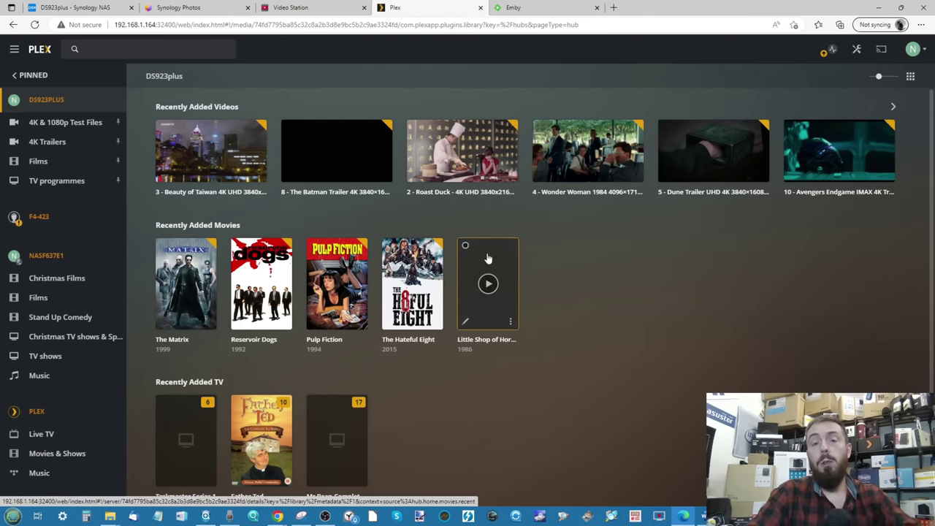
click(78, 163)
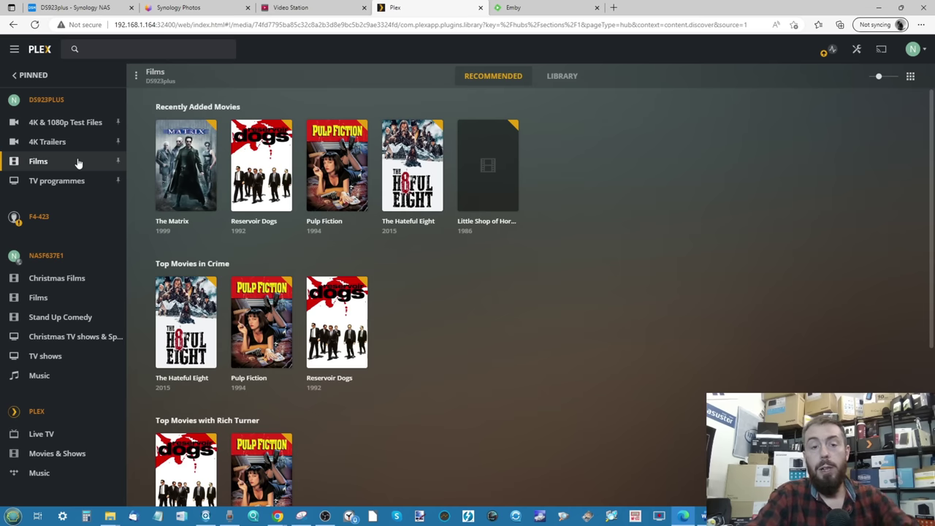
click(185, 167)
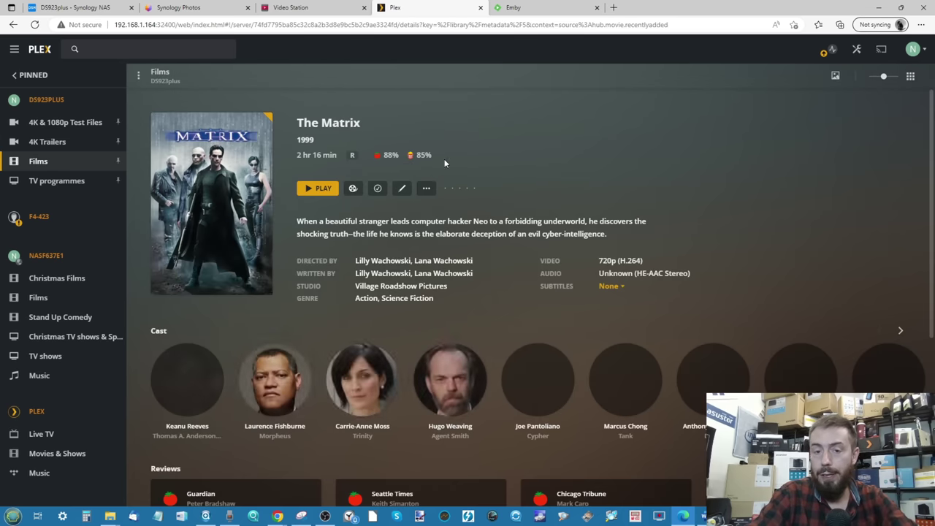
scroll(444, 163, down, 4)
scroll(444, 163, up, 4)
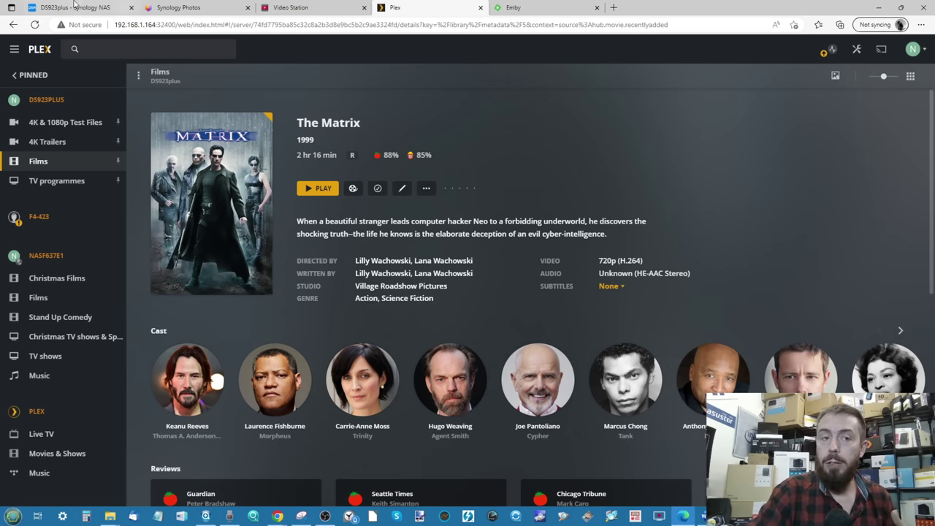
click(75, 7)
click(32, 79)
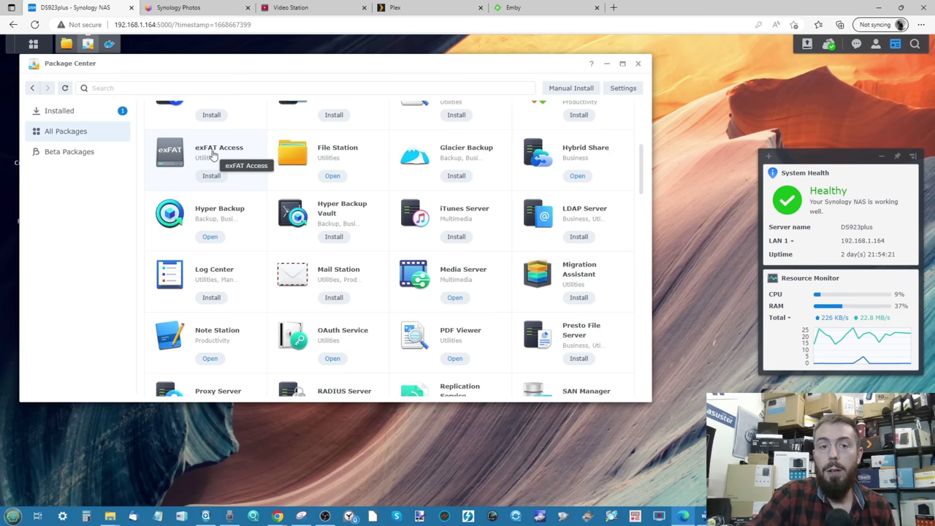
View Package Center's Beta and Installed package lists, then minimise it.
click(76, 156)
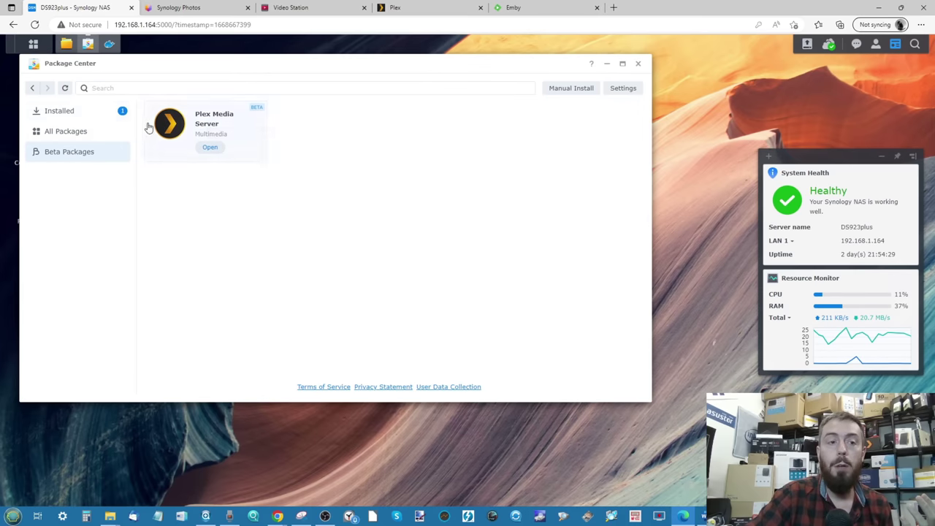
click(140, 147)
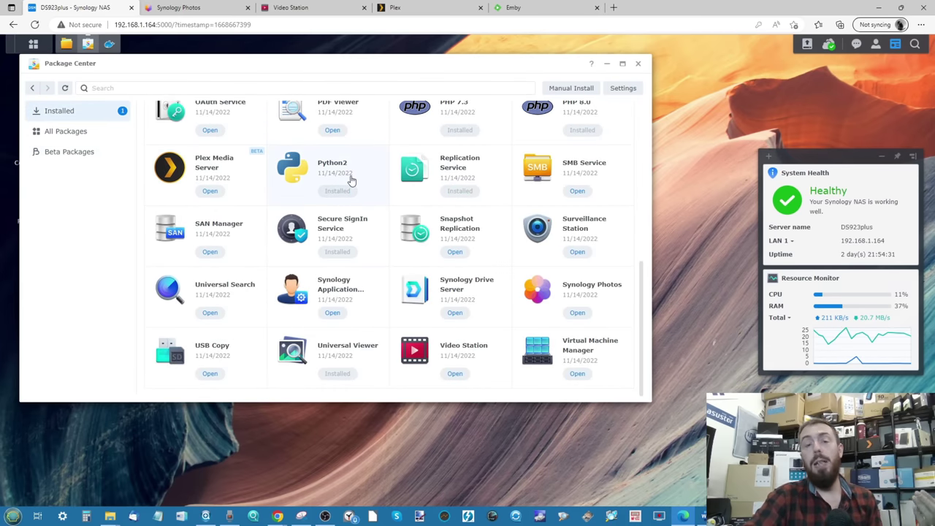
scroll(350, 181, up, 10)
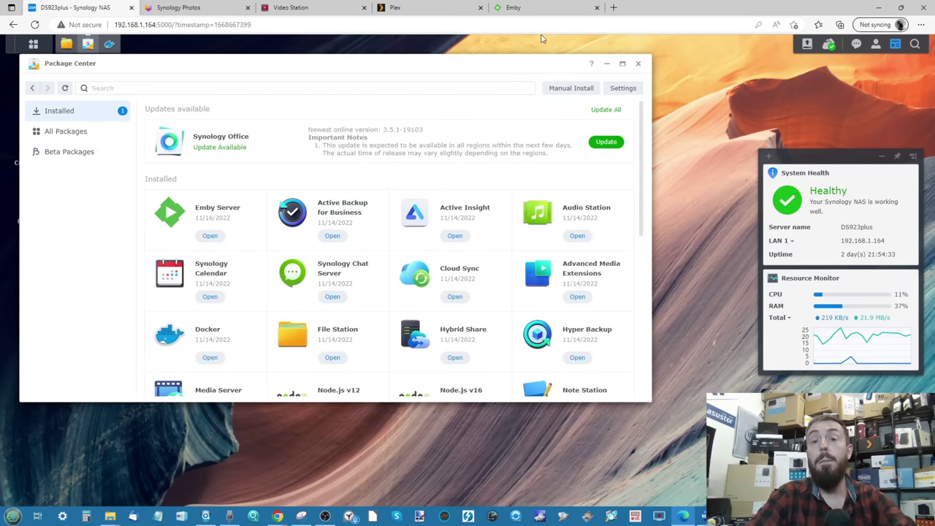
click(607, 65)
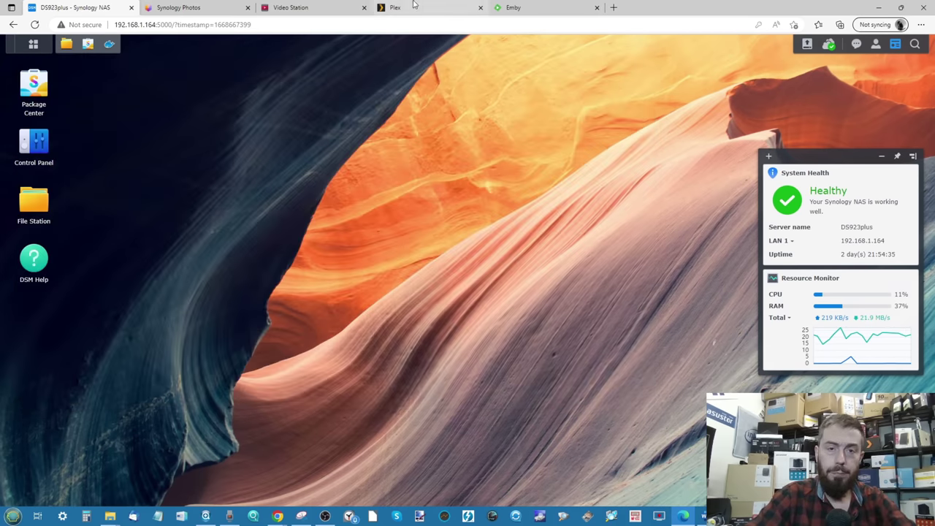
Glance at the Plex and Emby tabs, then restore Package Center, list All Packages and minimise it.
click(420, 9)
click(511, 7)
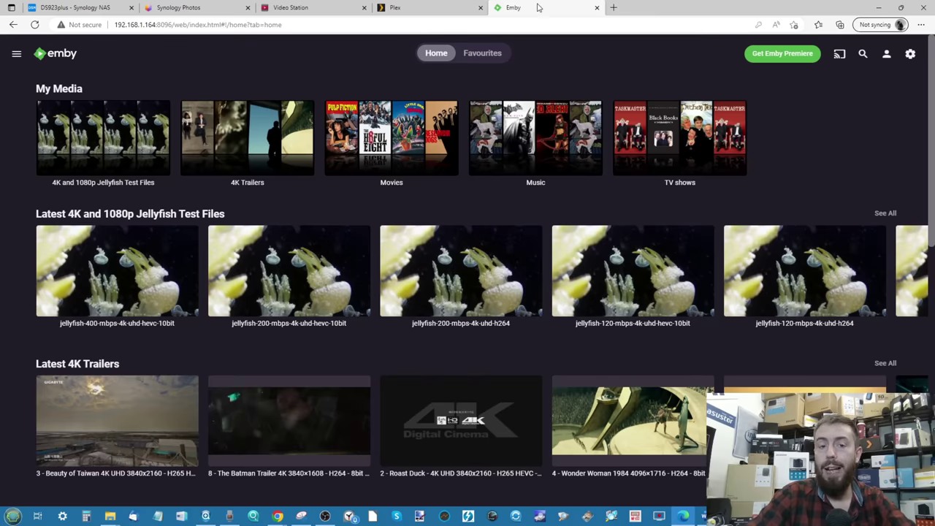
scroll(429, 150, down, 5)
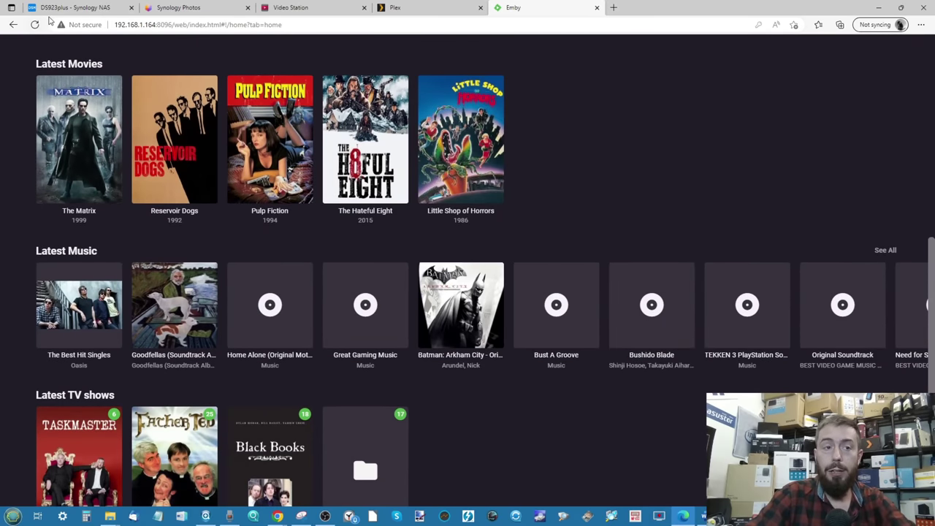
click(66, 8)
click(27, 97)
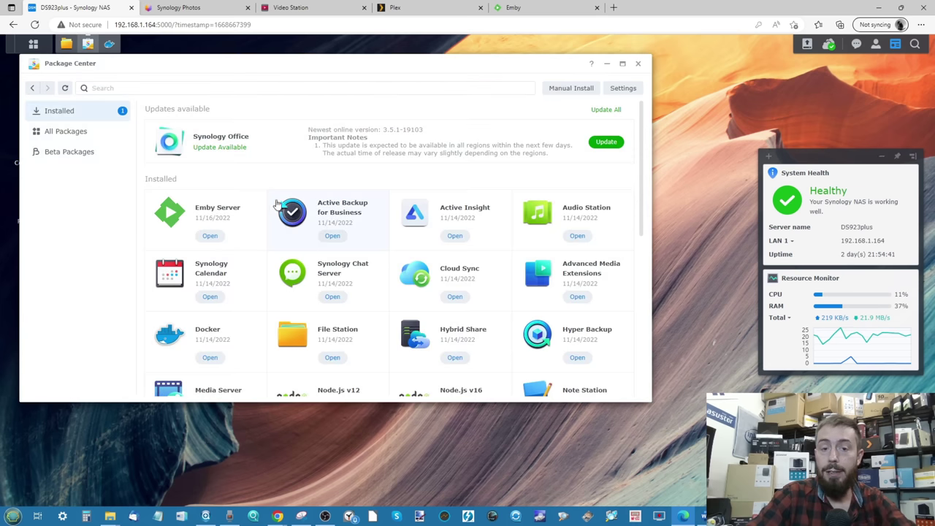
click(85, 135)
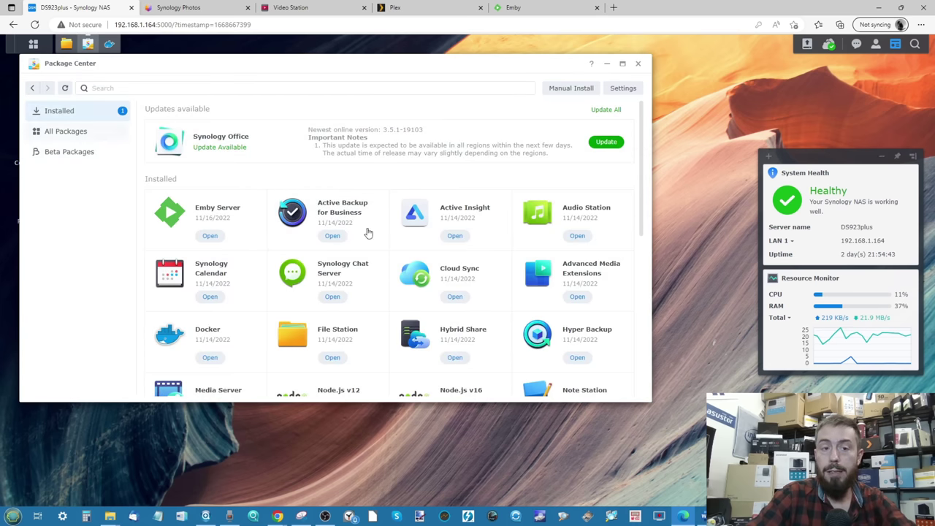
scroll(382, 236, down, 15)
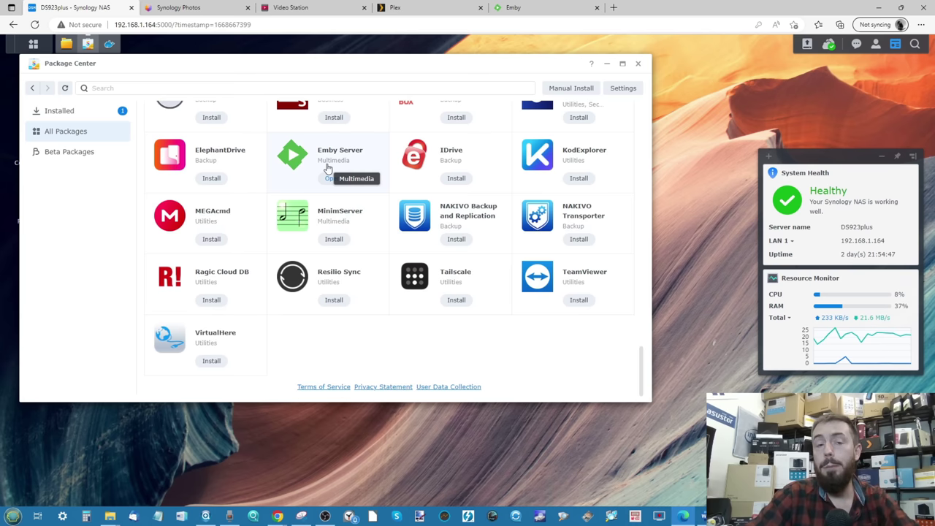
click(606, 64)
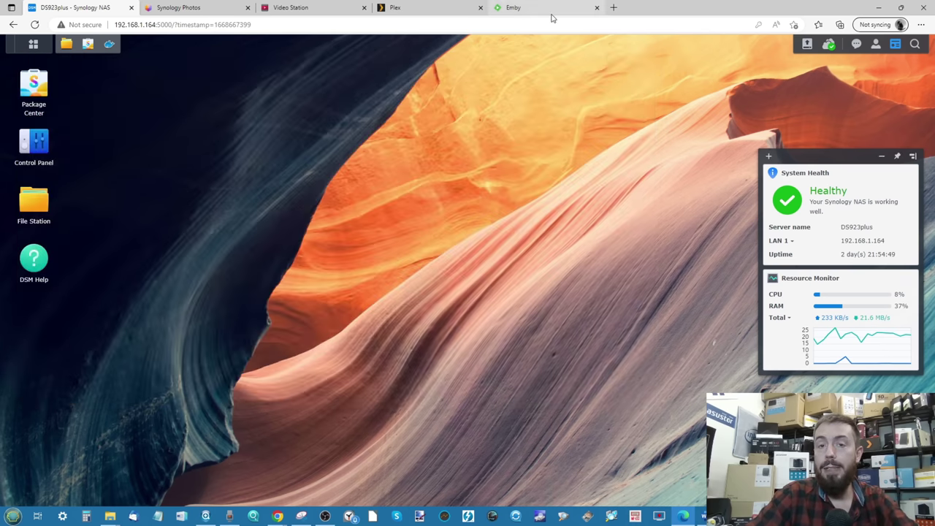
click(549, 8)
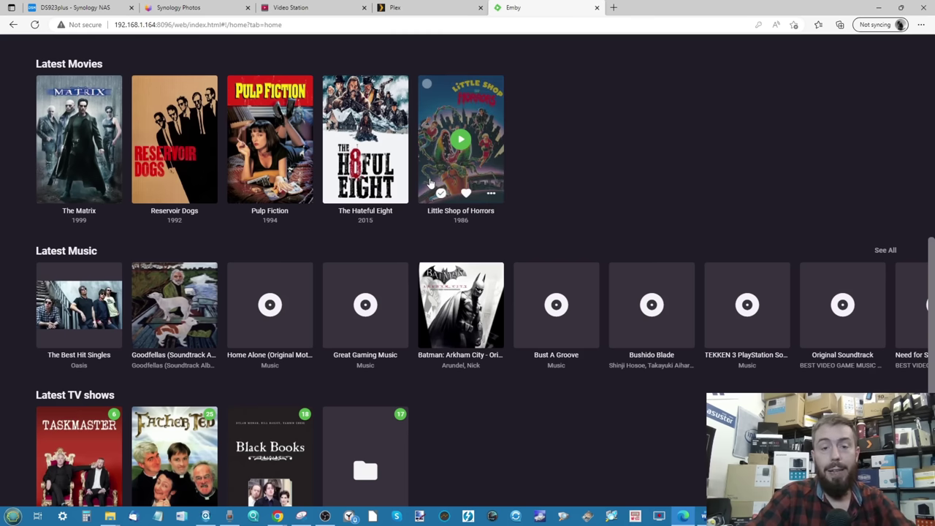
scroll(266, 307, down, 2)
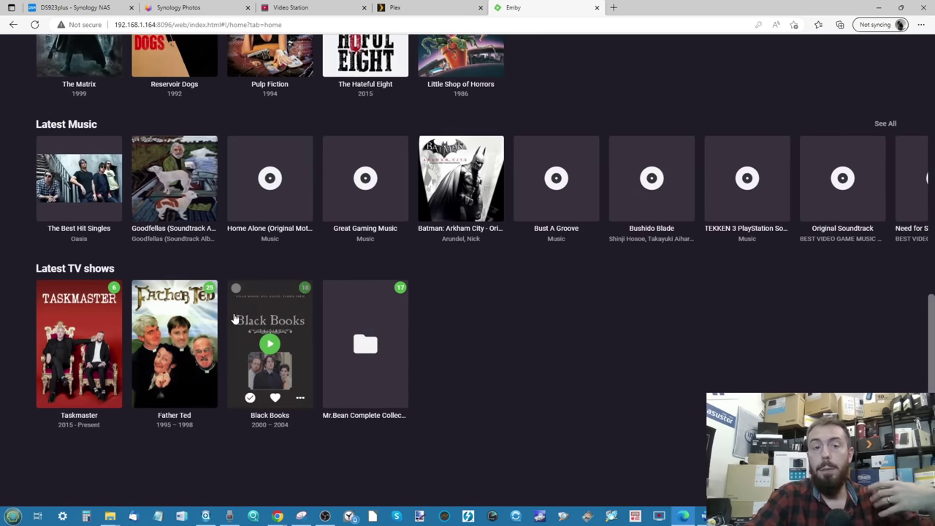
scroll(235, 319, up, 10)
scroll(113, 229, down, 5)
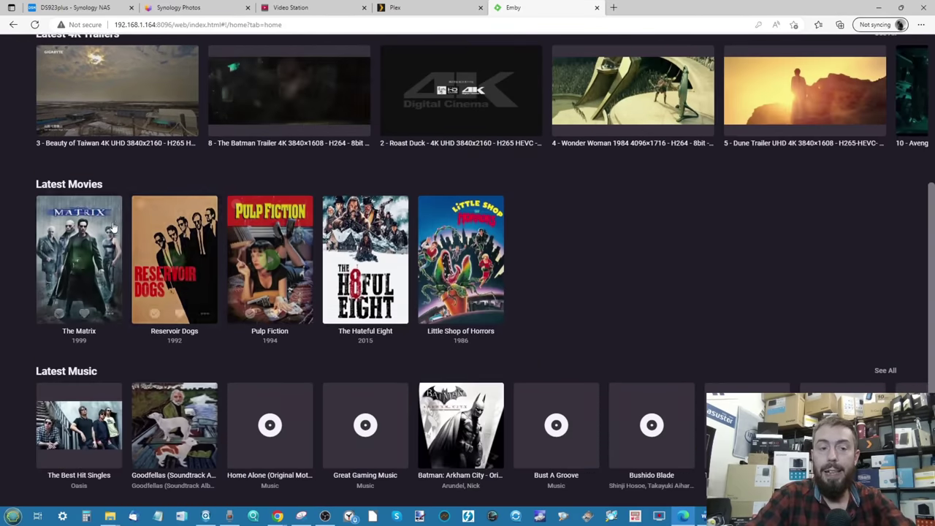
click(113, 229)
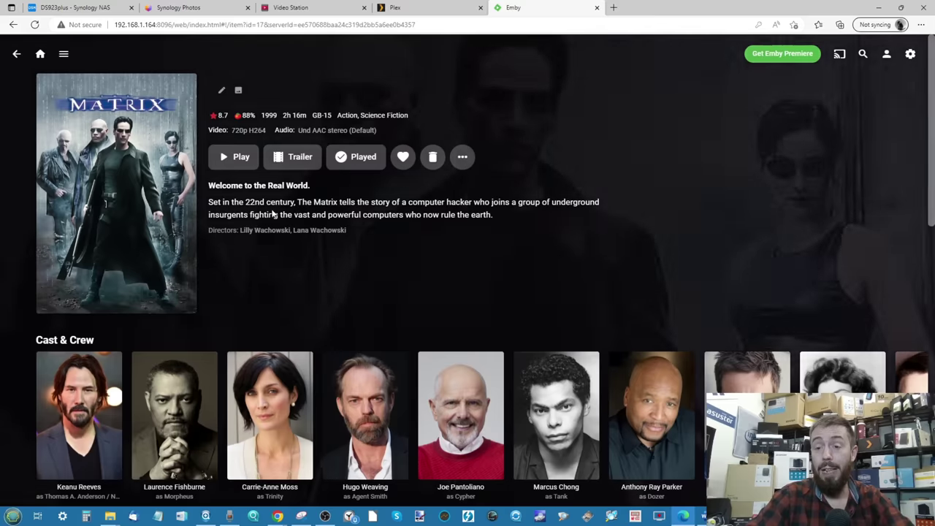
scroll(273, 212, down, 12)
scroll(271, 211, up, 15)
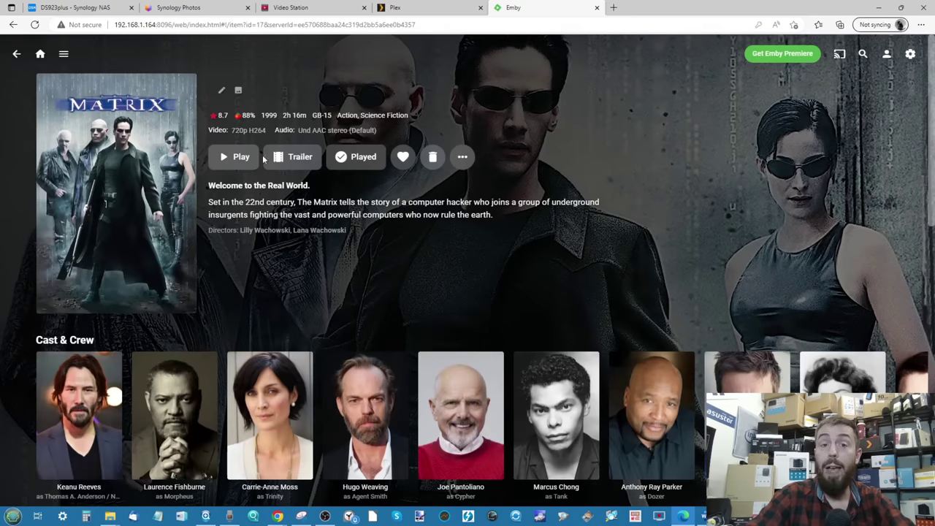
click(73, 8)
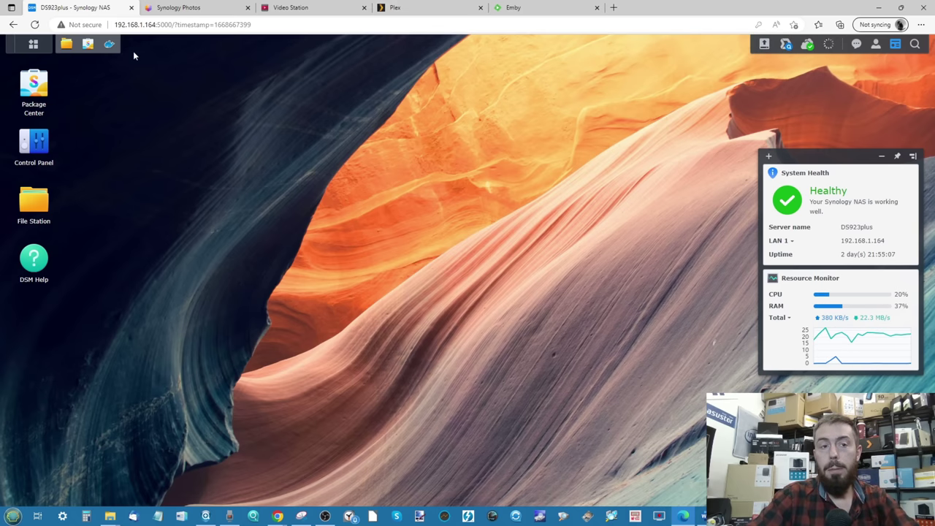
Restore and re-minimise Docker, then look over the Synology Photos tab.
click(111, 45)
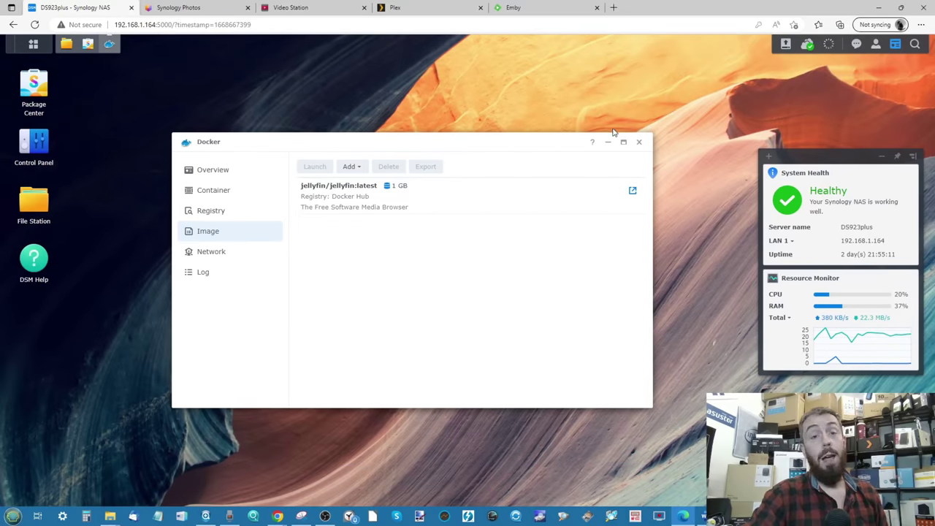
click(607, 142)
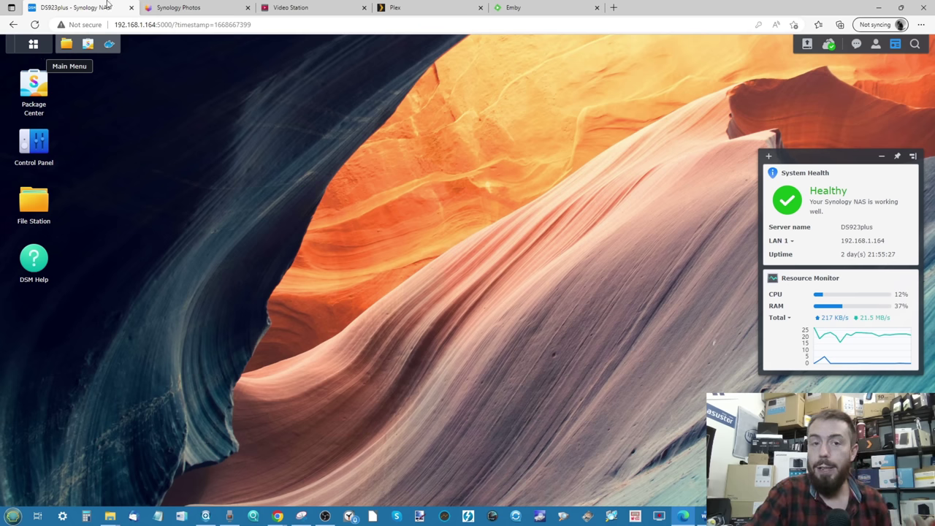
click(175, 7)
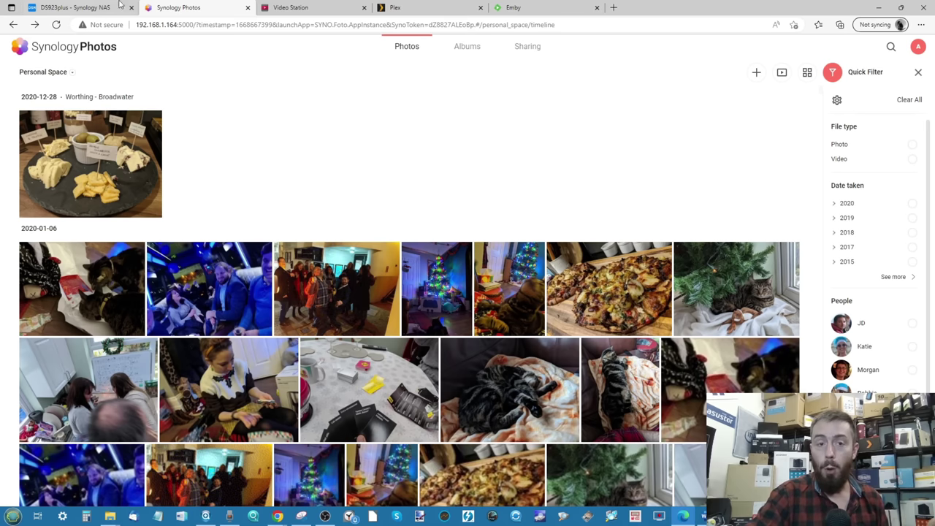
scroll(246, 139, down, 5)
scroll(246, 140, up, 5)
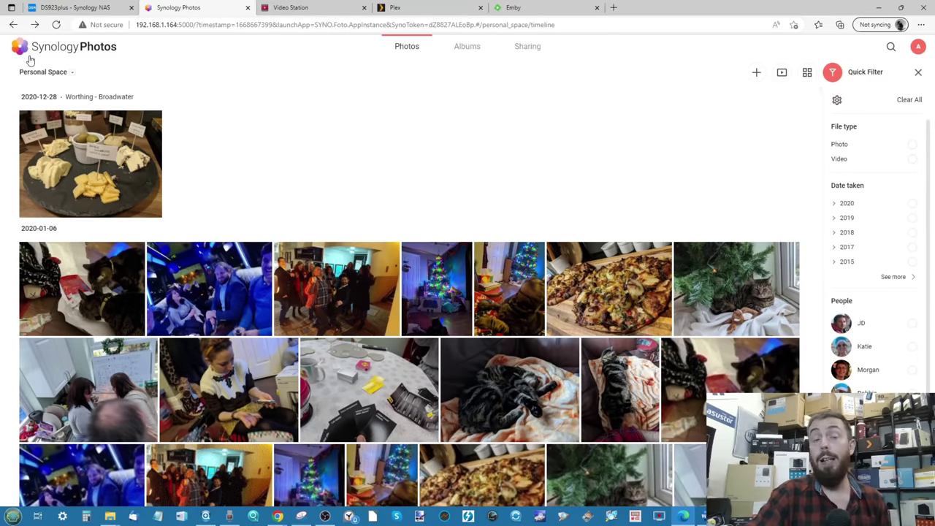
Back on the DSM tab, restore Docker's jellyfin/jellyfin:latest image list and open Main Menu.
mouse_move(47, 3)
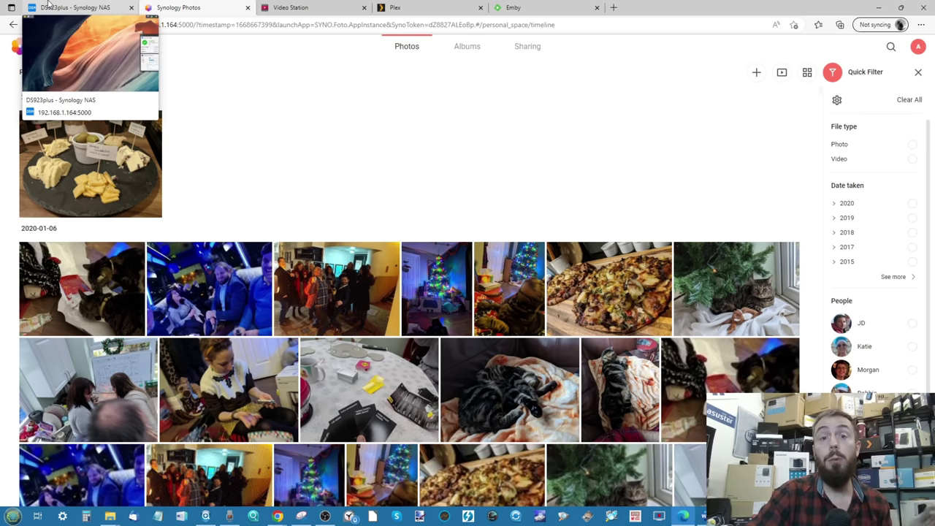
click(47, 4)
click(66, 46)
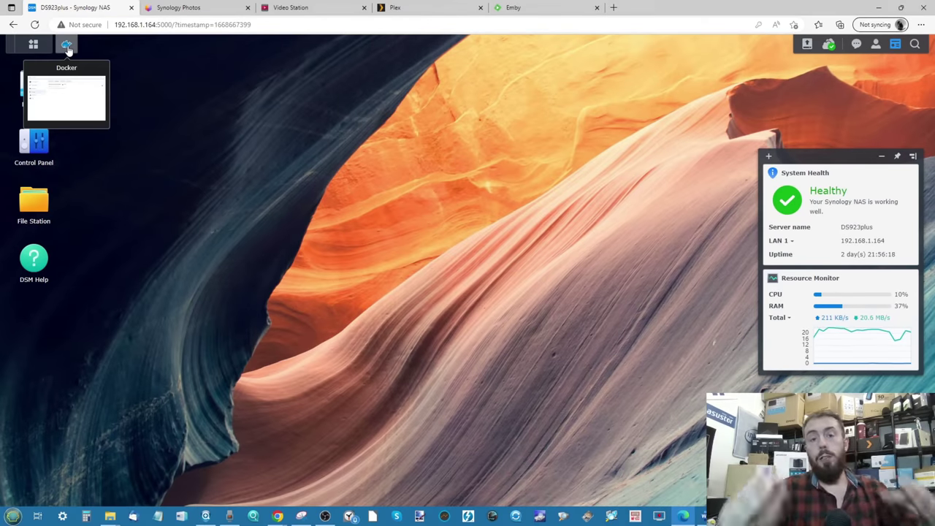
click(67, 46)
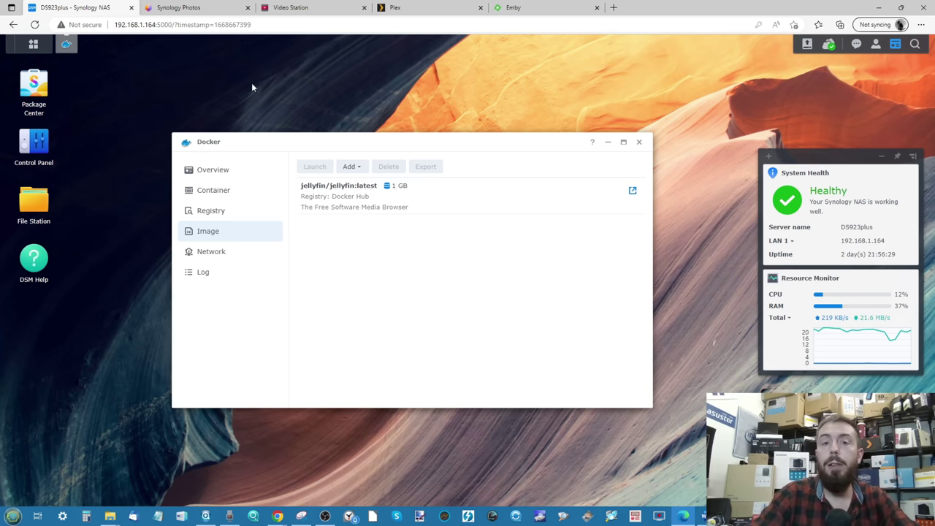
click(33, 47)
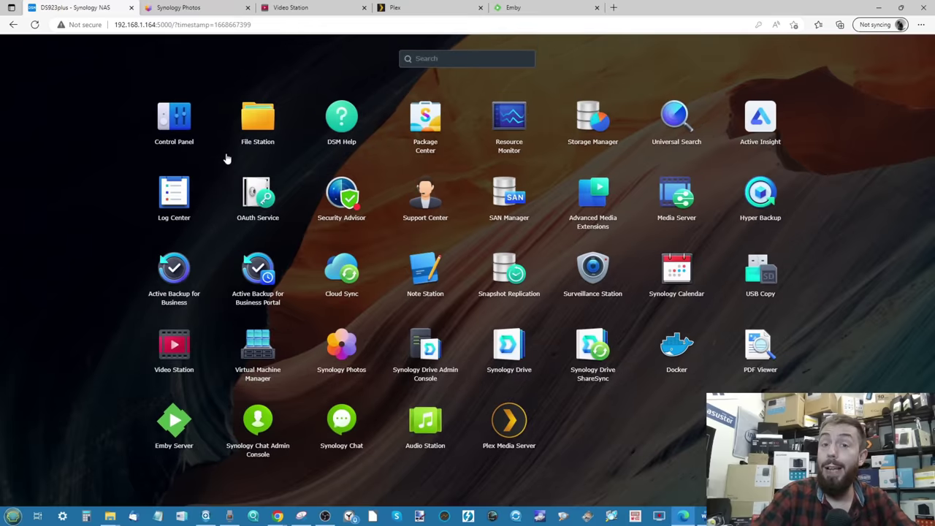
Launch Virtual Machine Manager at the upper right and bring Docker in front on the left.
click(256, 350)
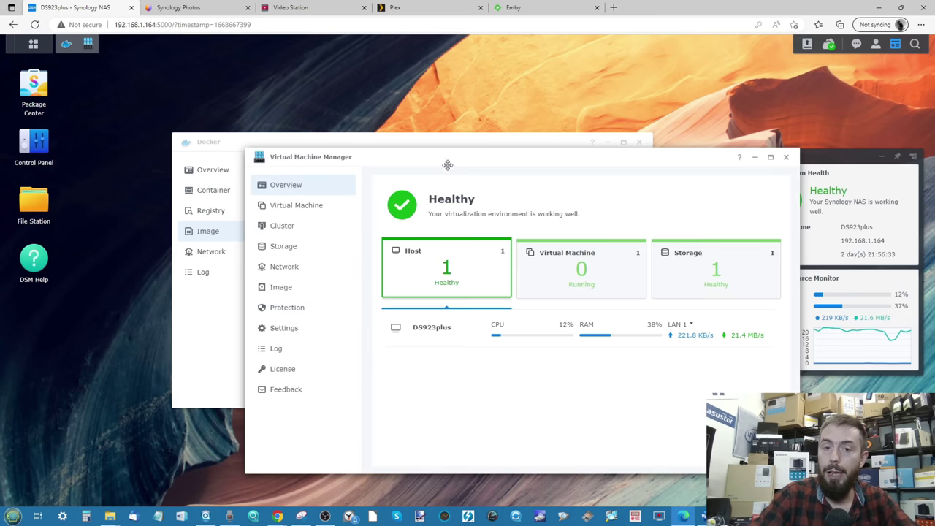
drag(448, 157, 574, 75)
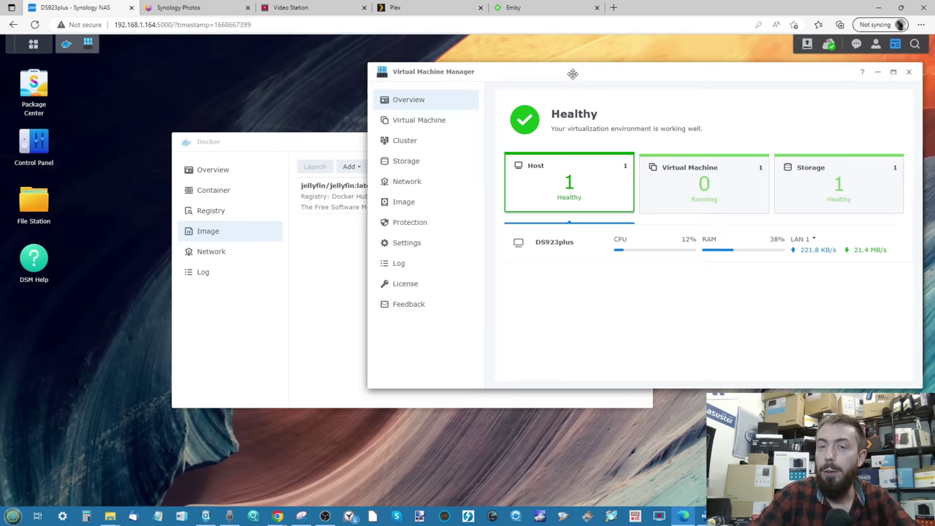
drag(260, 132, 150, 105)
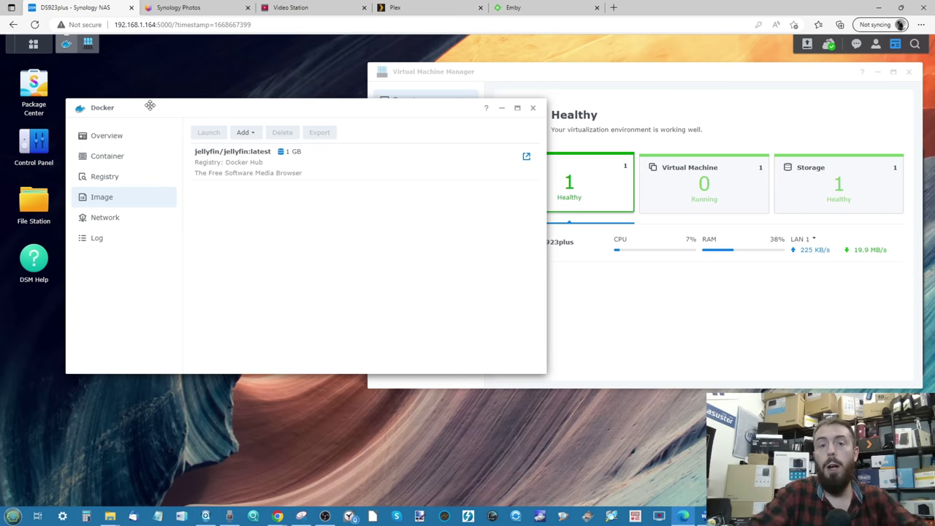
Check Docker's overview, then search the image registry for plex.
click(107, 138)
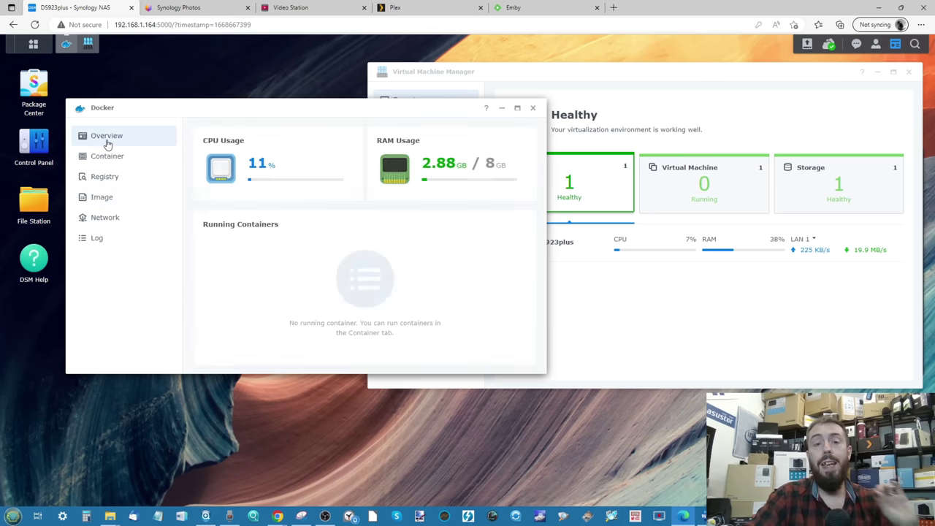
click(110, 181)
scroll(241, 194, down, 1)
scroll(241, 194, up, 1)
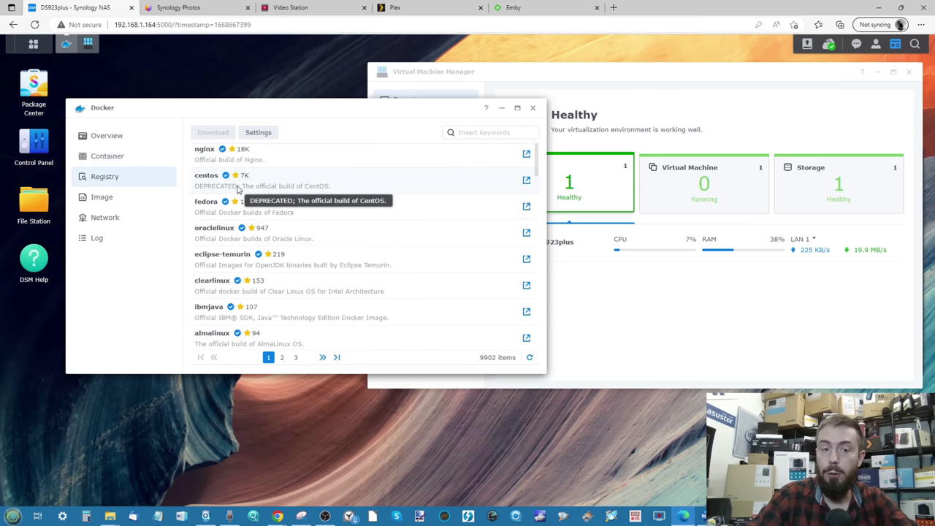
click(487, 130)
text(plex)
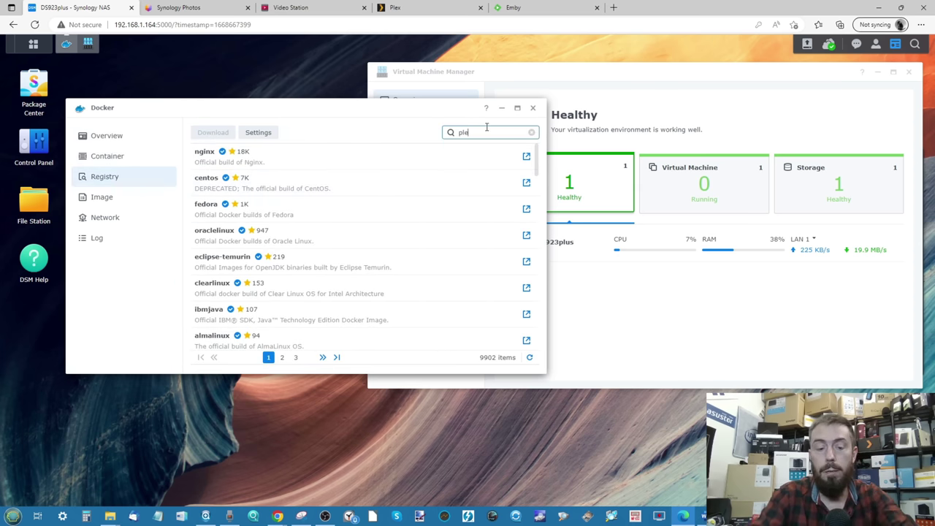
key(Return)
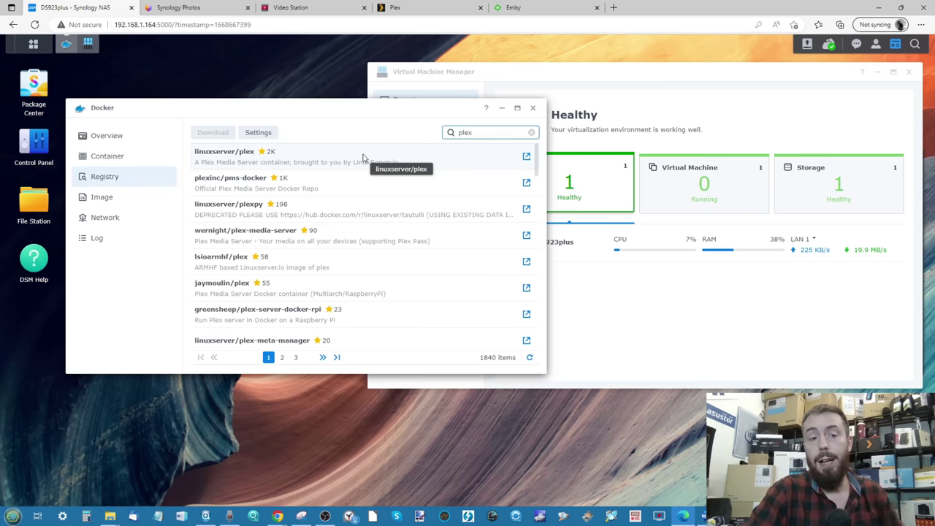
Search the registry for openvpn instead, and open and close Registry Settings.
double_click(473, 132)
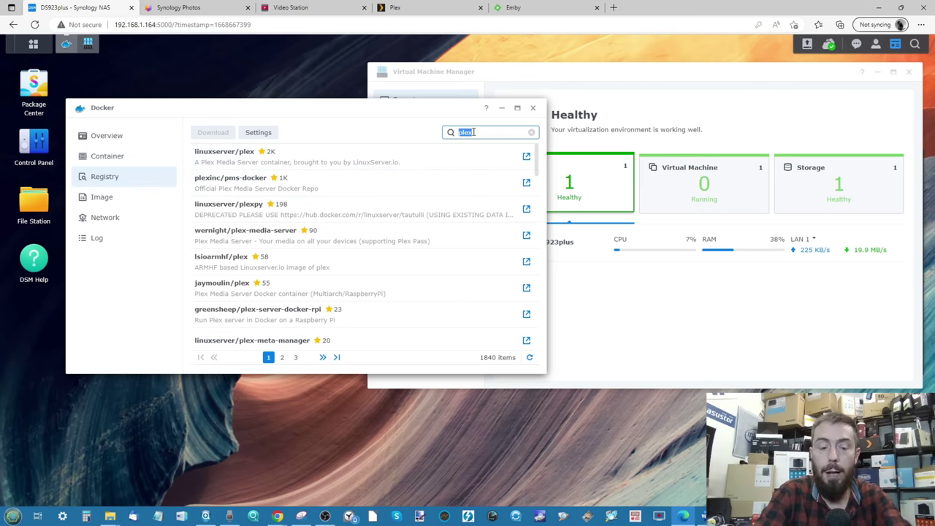
text(openvpn)
key(Return)
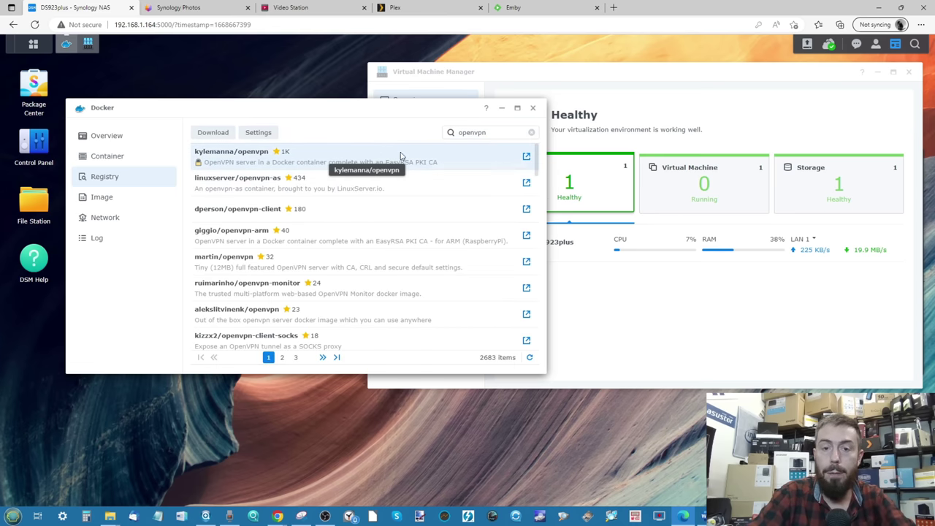
click(32, 44)
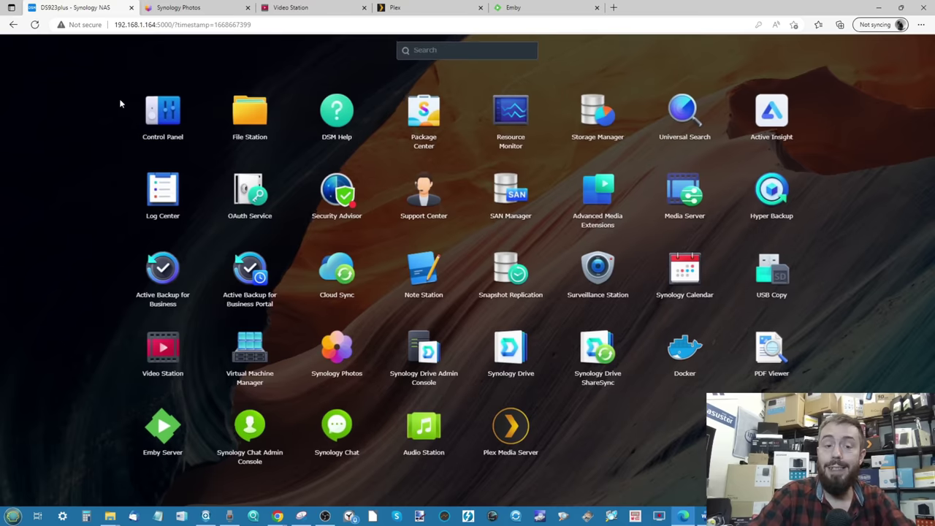
click(647, 448)
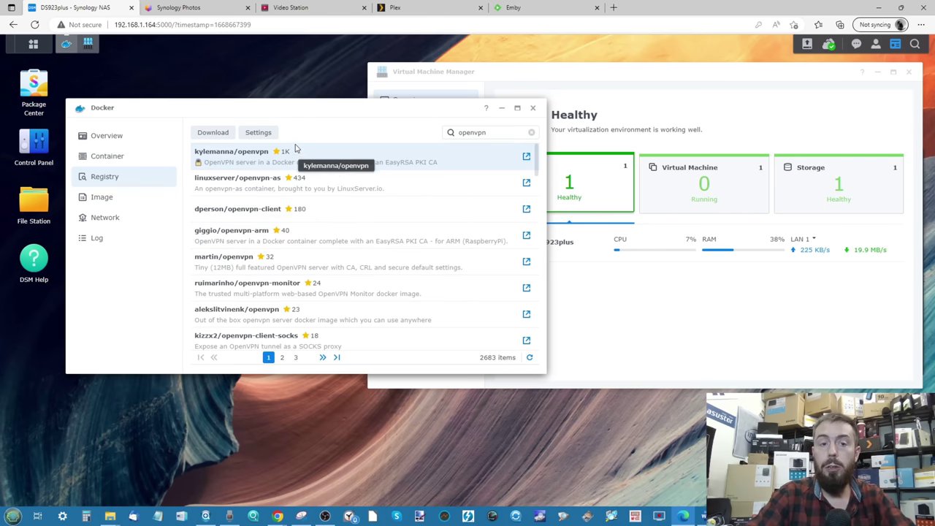
click(257, 132)
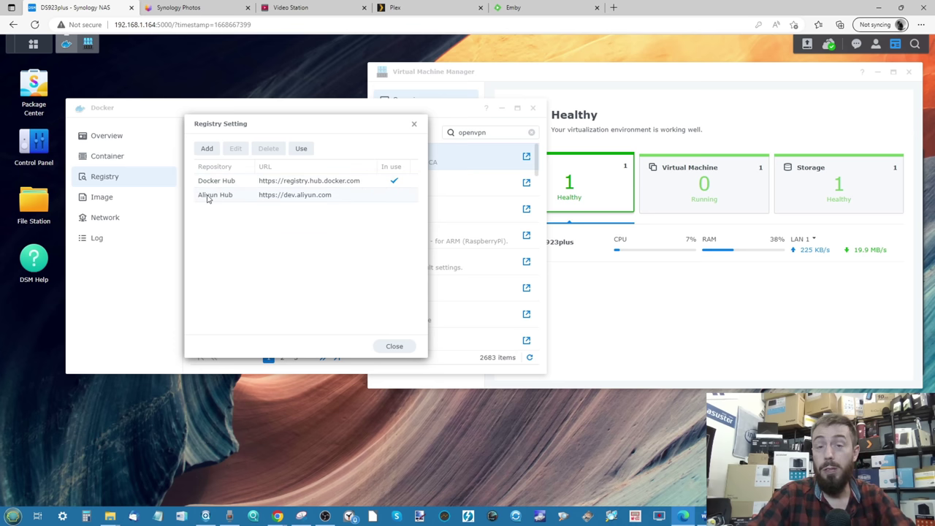
click(413, 124)
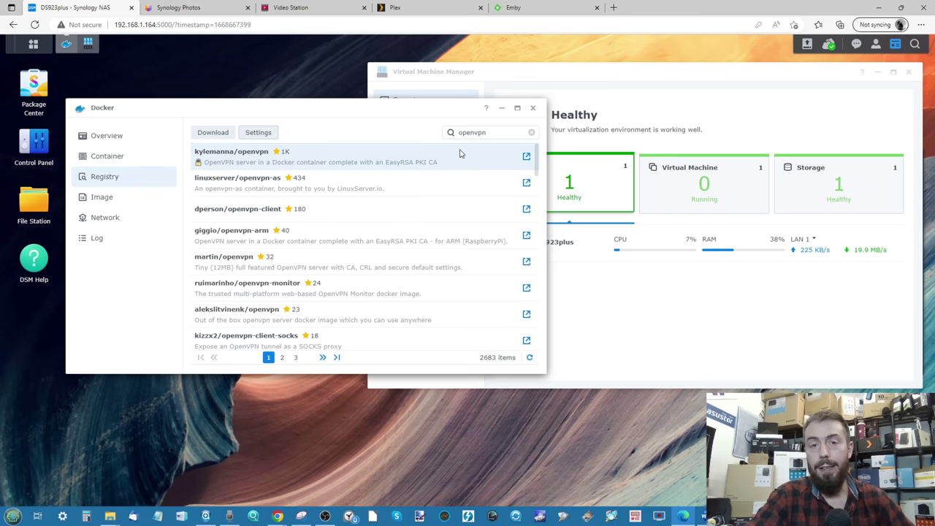
Try launching the jellyfin/jellyfin:latest image, cancel the wizard, and close Docker.
right_click(460, 153)
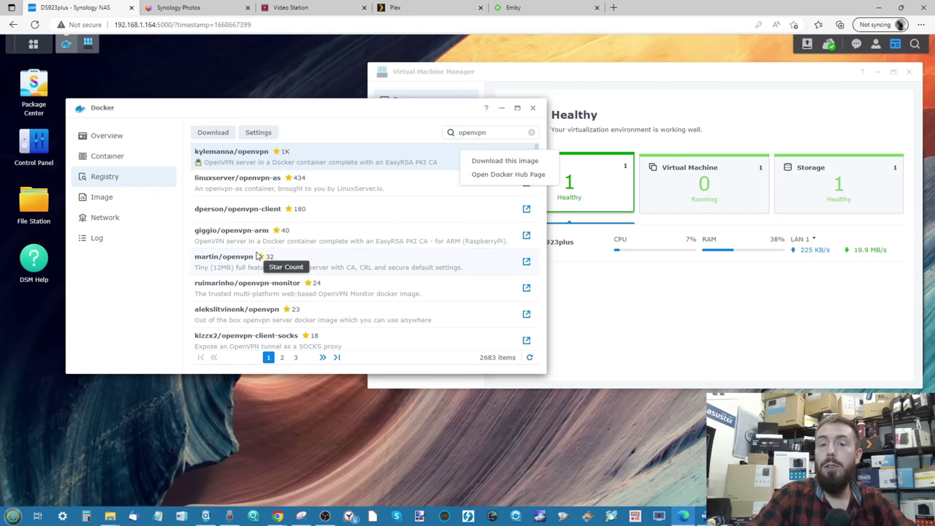
click(113, 200)
click(253, 161)
click(207, 134)
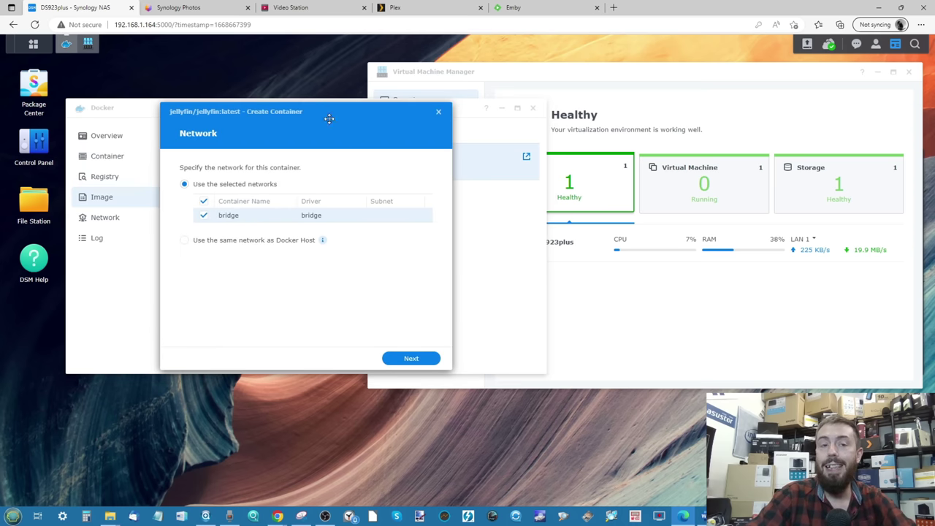
click(439, 112)
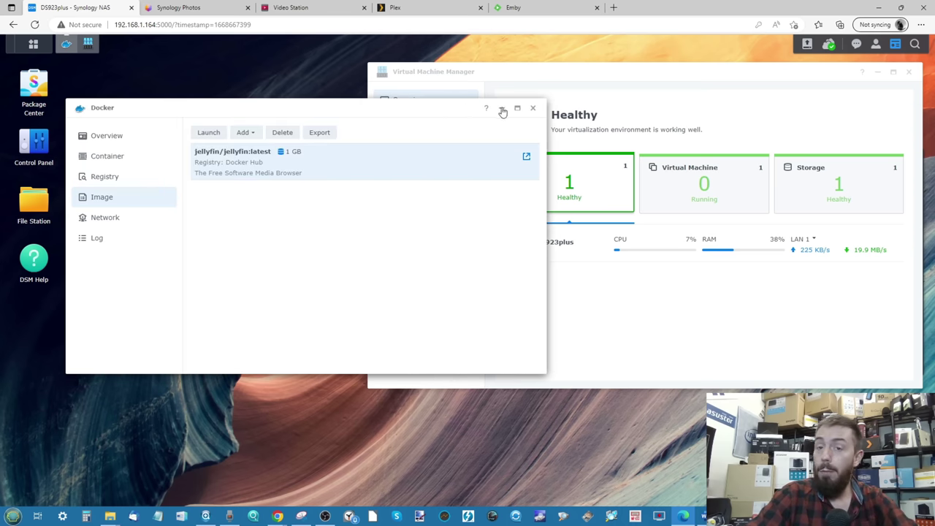
click(531, 108)
Power on TestVM in Virtual Machine Manager and connect to its console.
drag(524, 73, 311, 77)
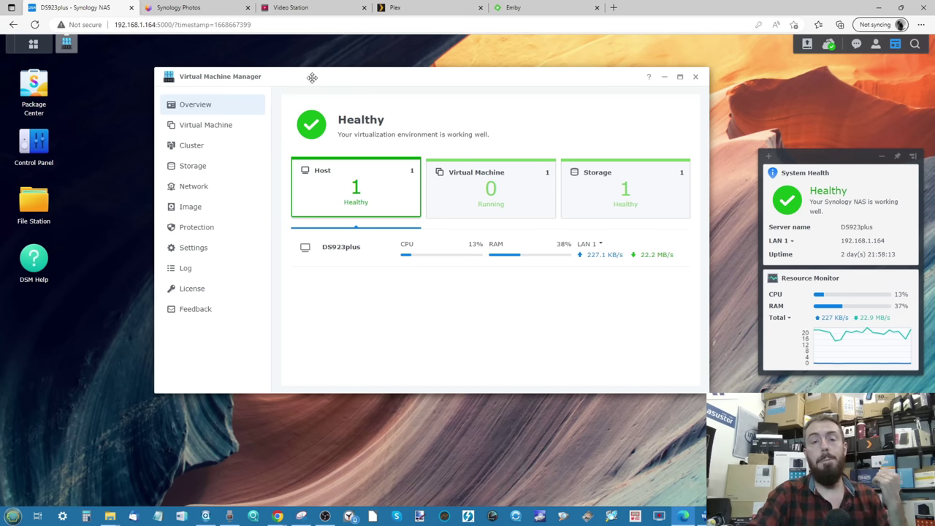
click(194, 124)
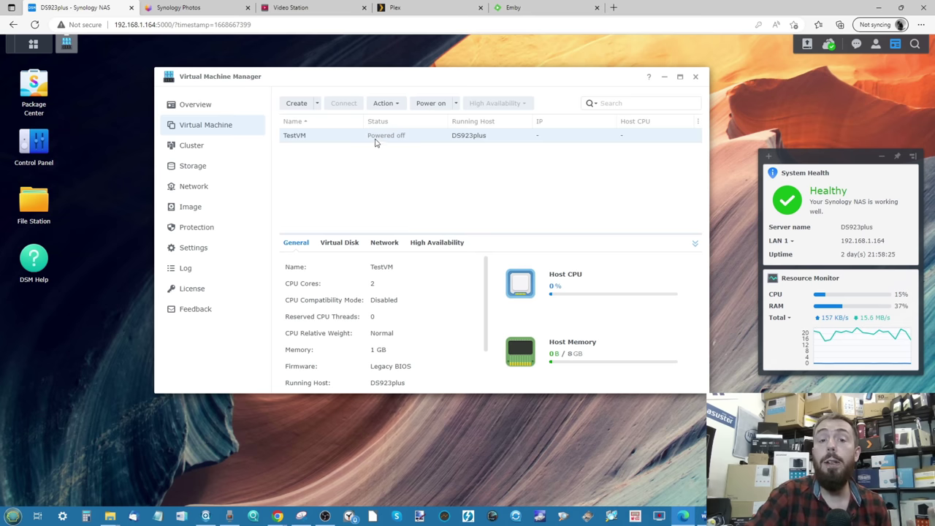
click(431, 105)
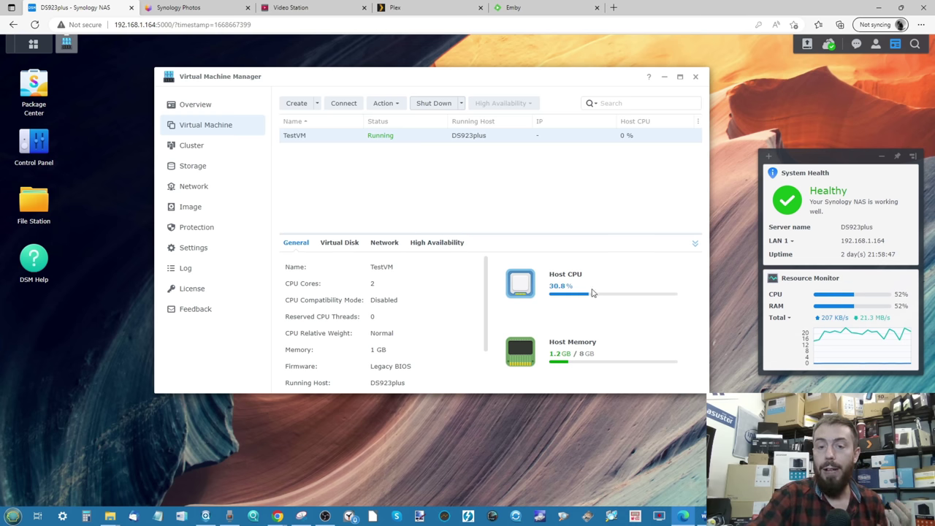
click(345, 105)
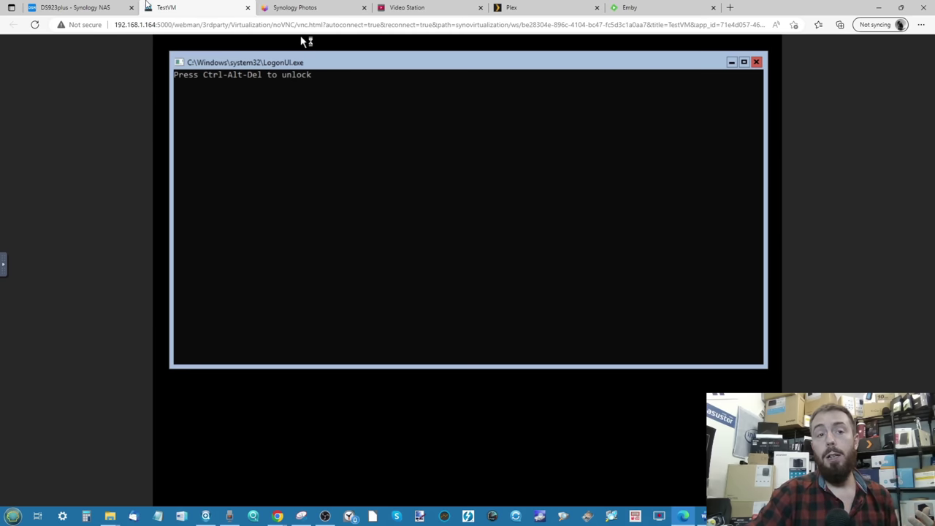
Return to the DS923plus tab to see TestVM Running with 2 cores and 1 GB memory.
click(82, 7)
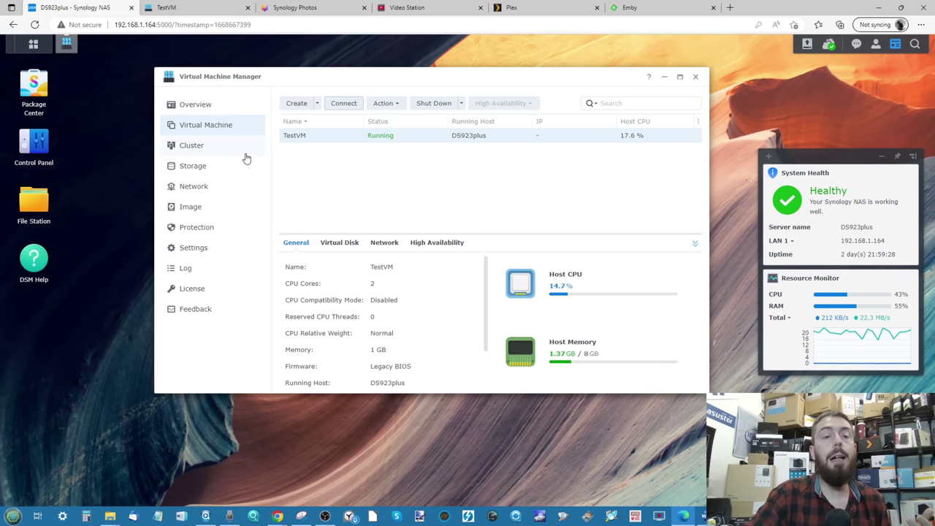
Browse Virtual Machine Manager's Cluster, Storage, Network, Image and Virtual Machine pages.
click(204, 151)
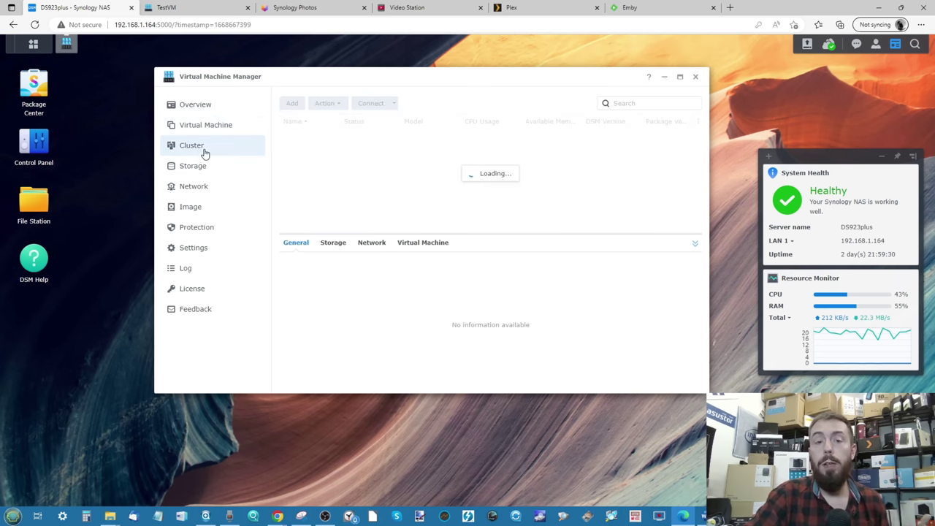
click(205, 168)
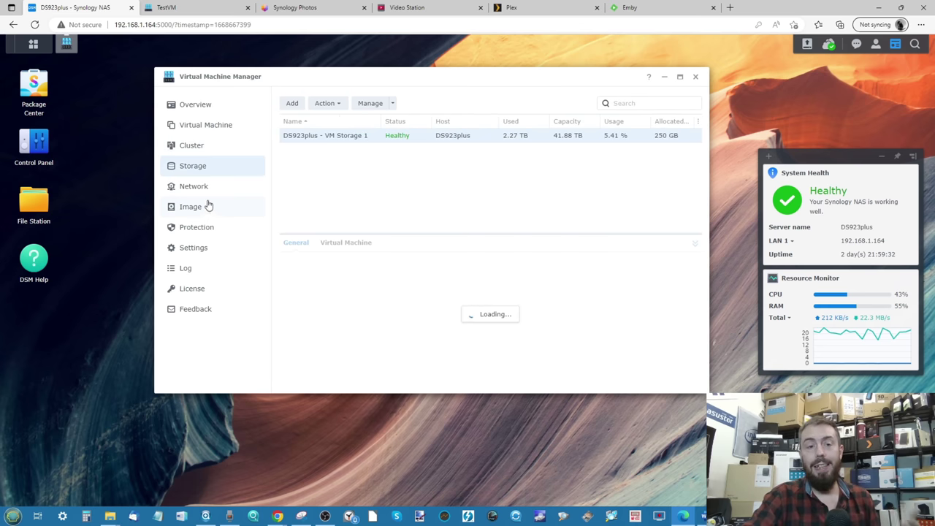
click(210, 189)
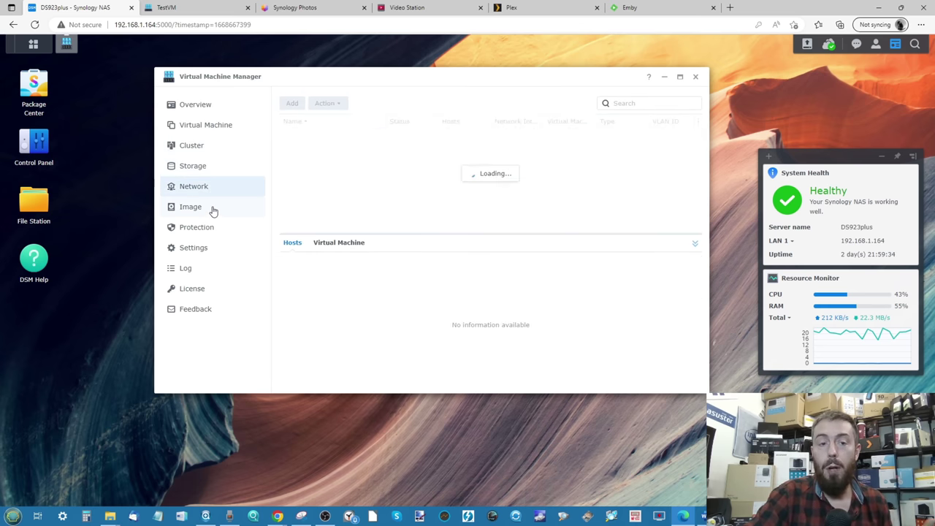
click(211, 210)
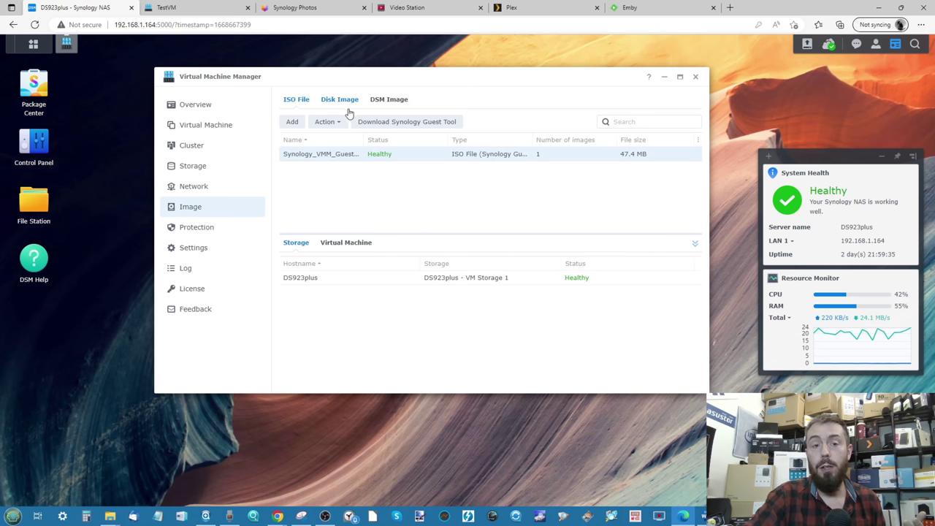
click(229, 104)
click(224, 127)
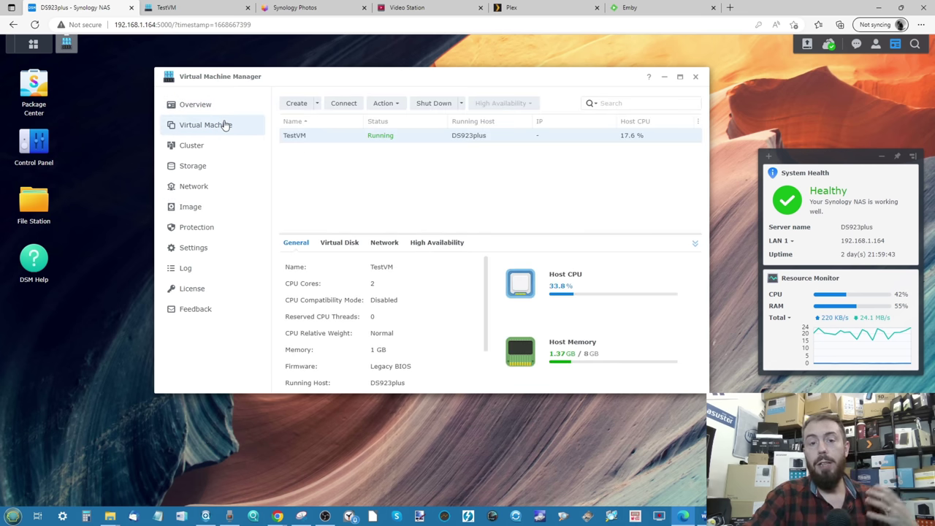
click(223, 145)
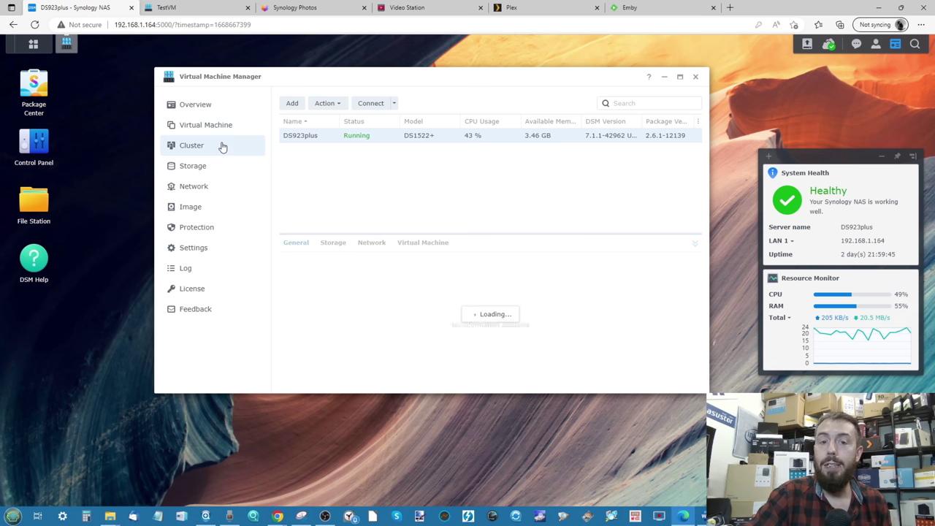
click(233, 171)
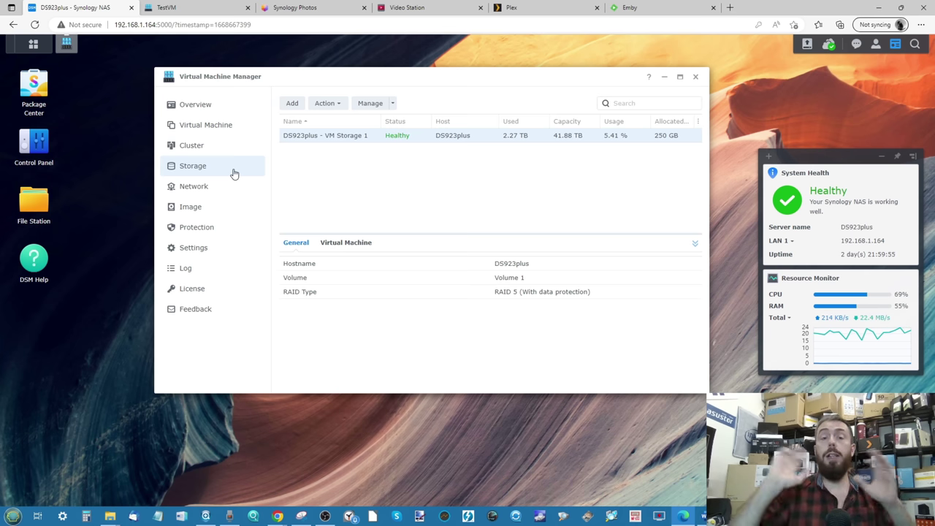
Compare the ISO File, Disk Image and DSM Image lists, then minimise Active Backup for Business.
click(201, 206)
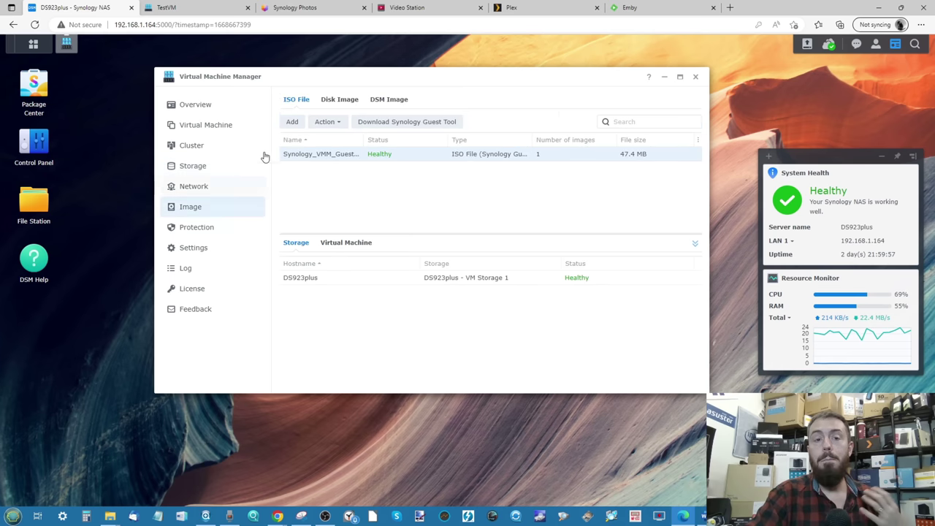
click(330, 100)
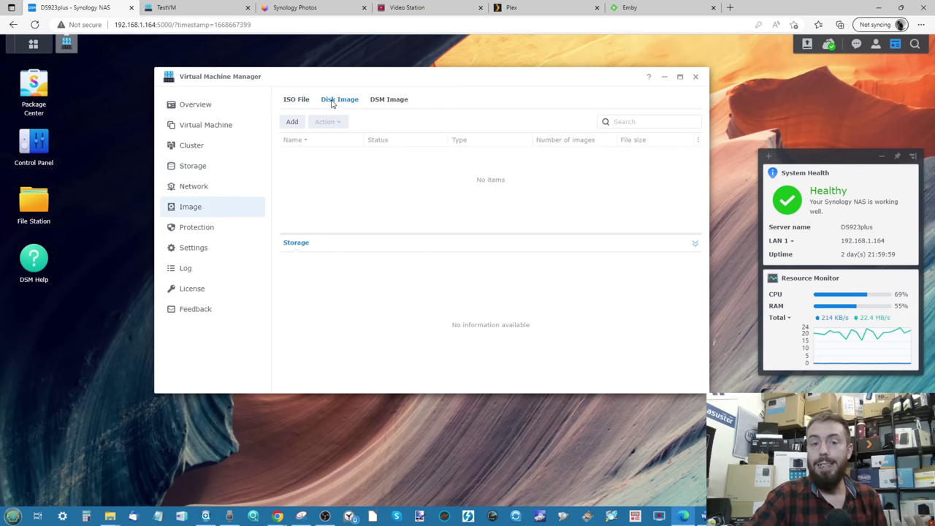
click(301, 100)
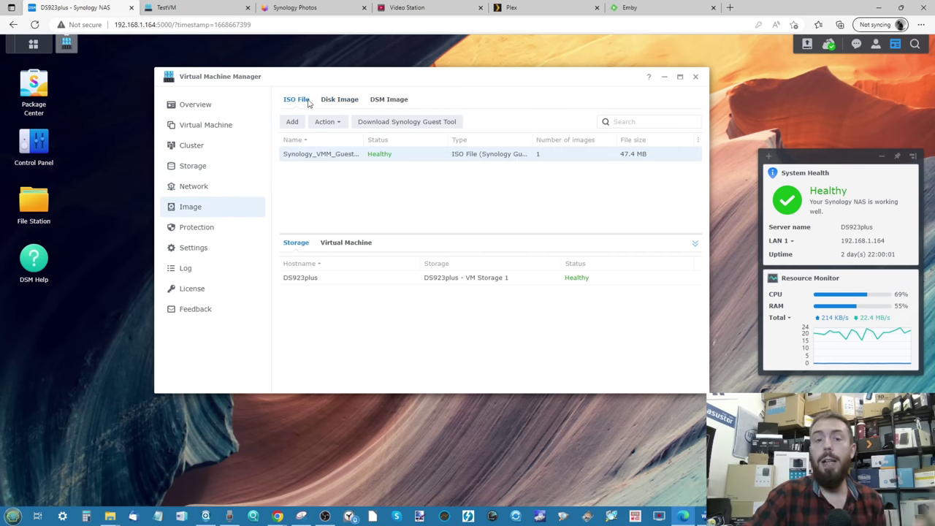
click(393, 101)
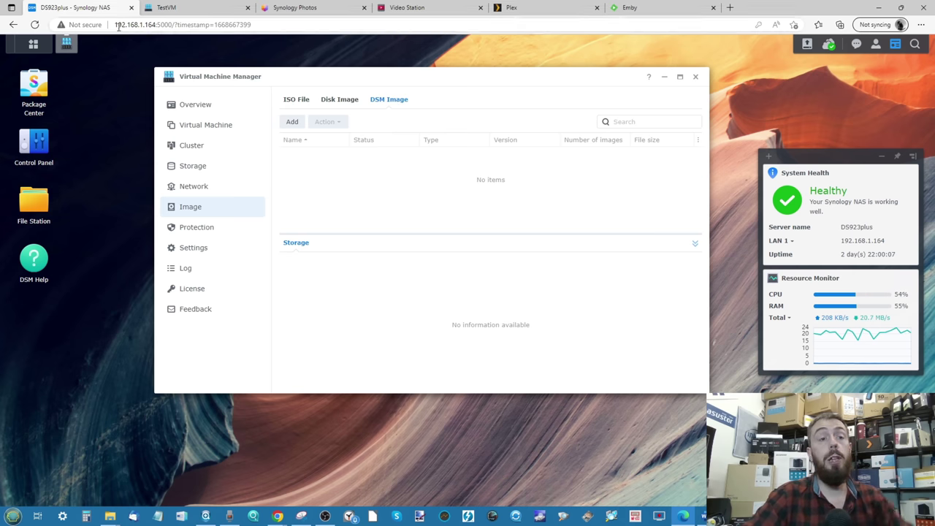
click(33, 44)
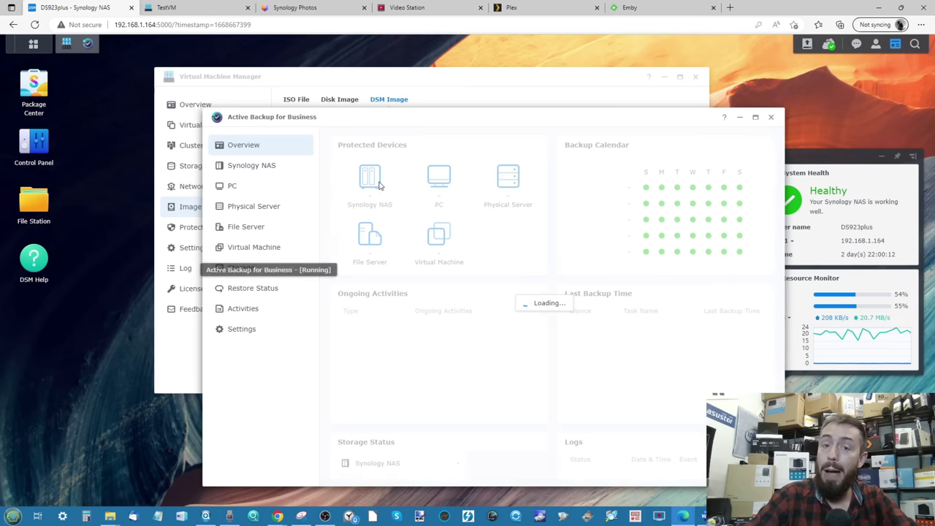
click(739, 117)
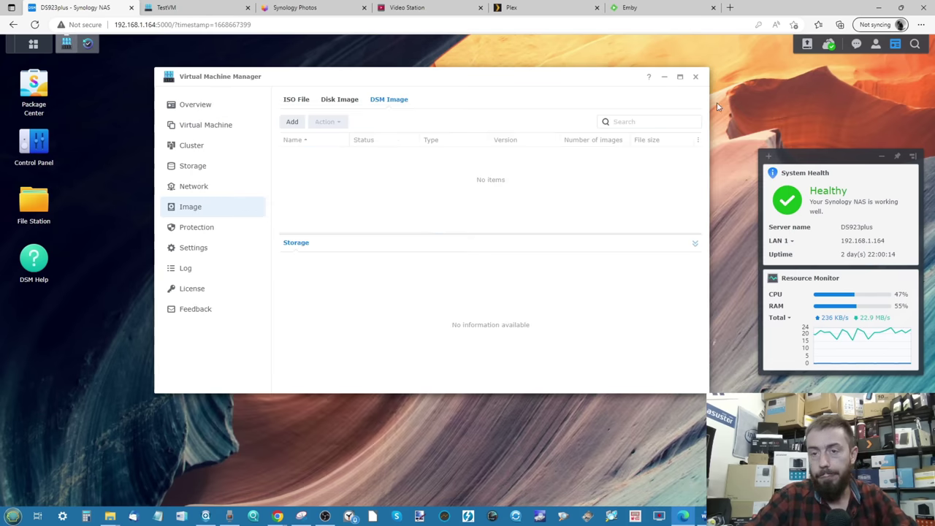
Show the Overview with a healthy host, 1 running VM and 1 storage.
click(209, 112)
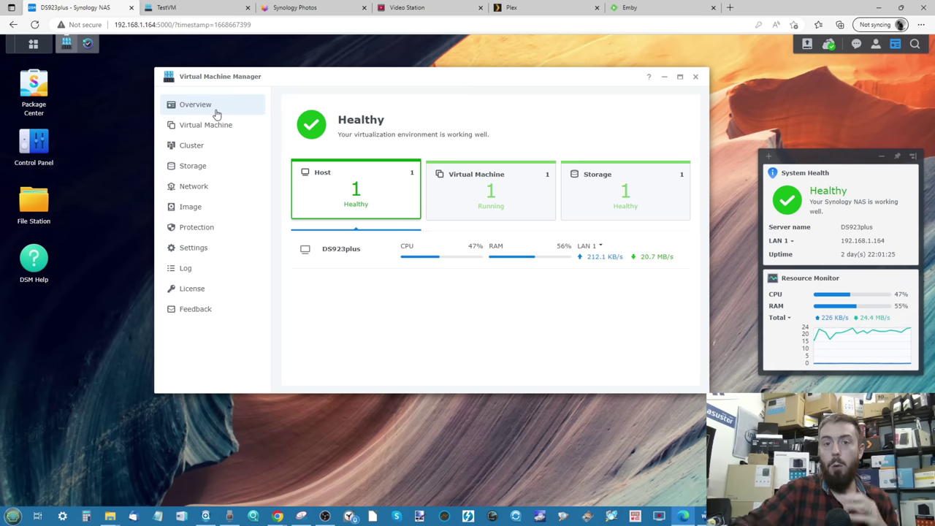
click(33, 48)
click(678, 350)
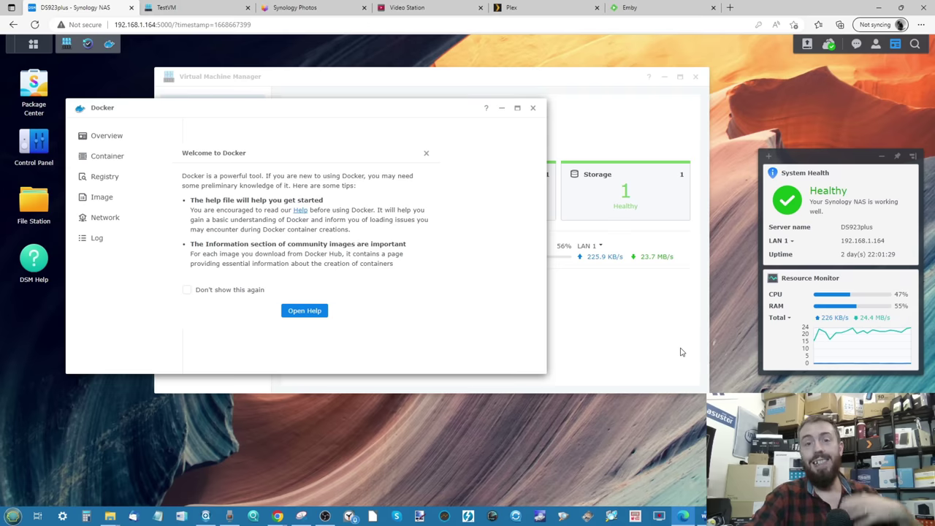
click(305, 311)
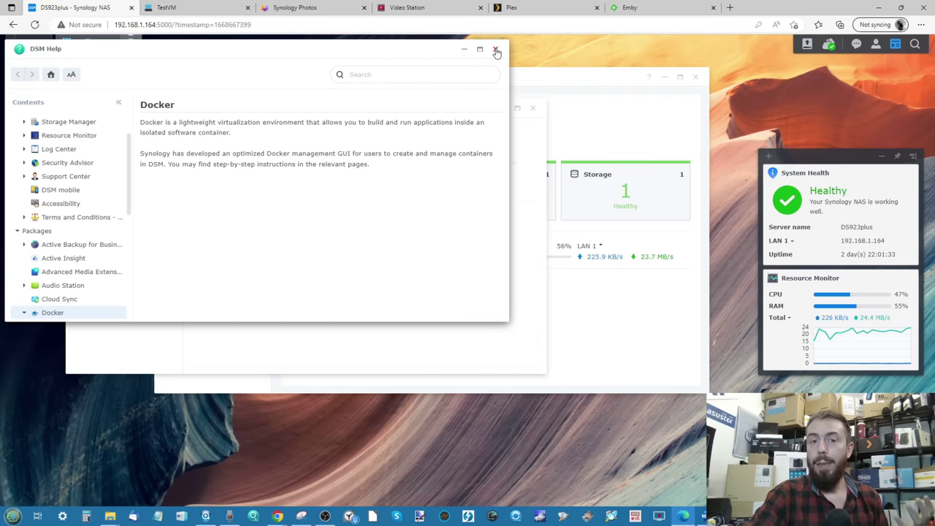
click(495, 49)
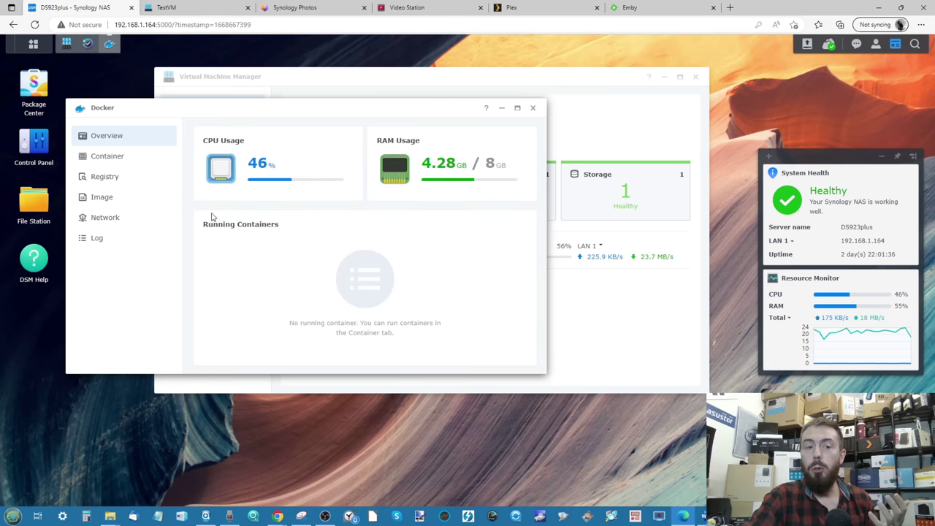
click(106, 179)
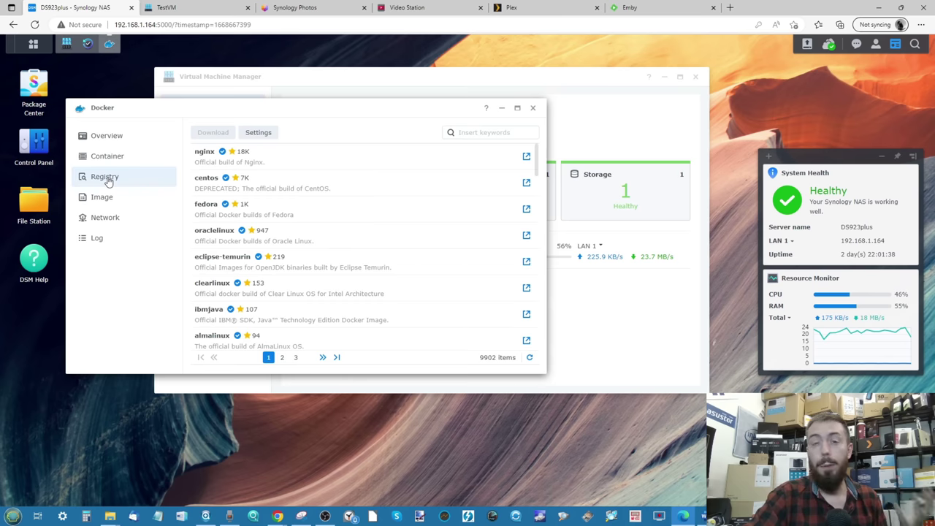
click(500, 109)
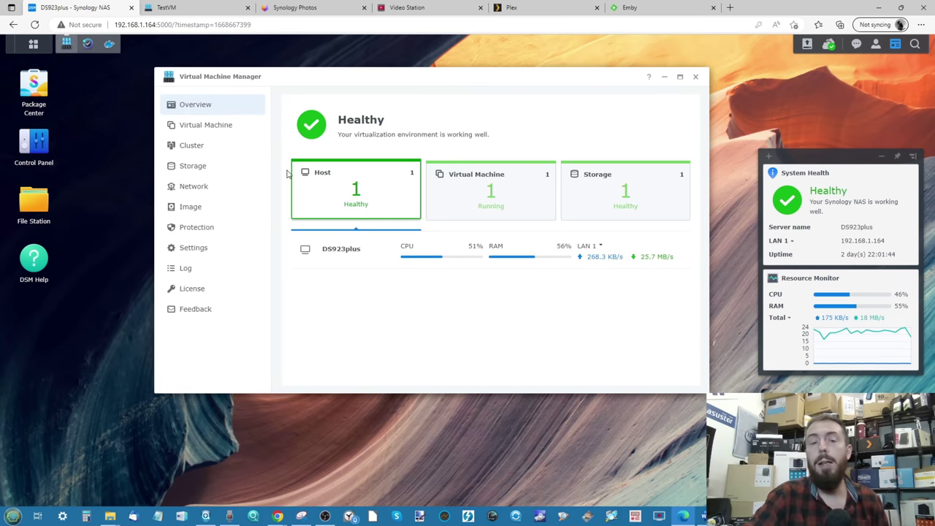
click(208, 144)
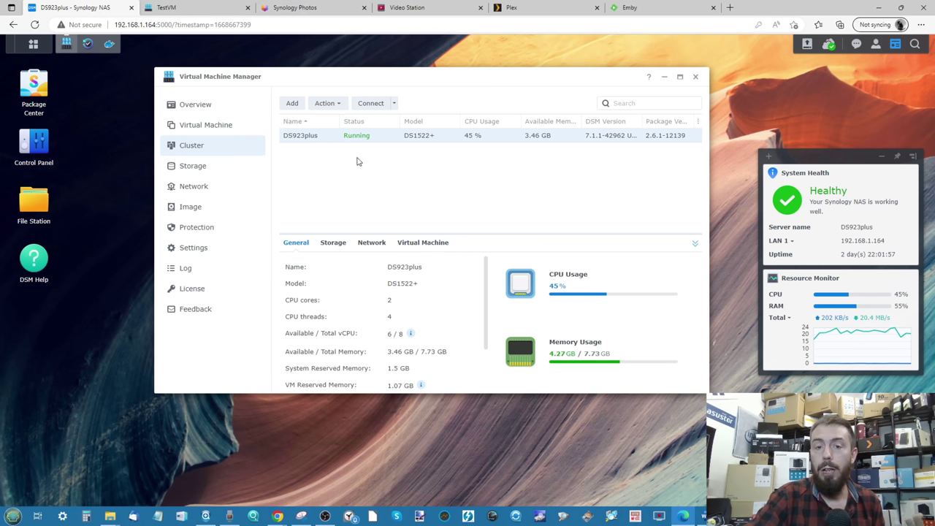
click(395, 104)
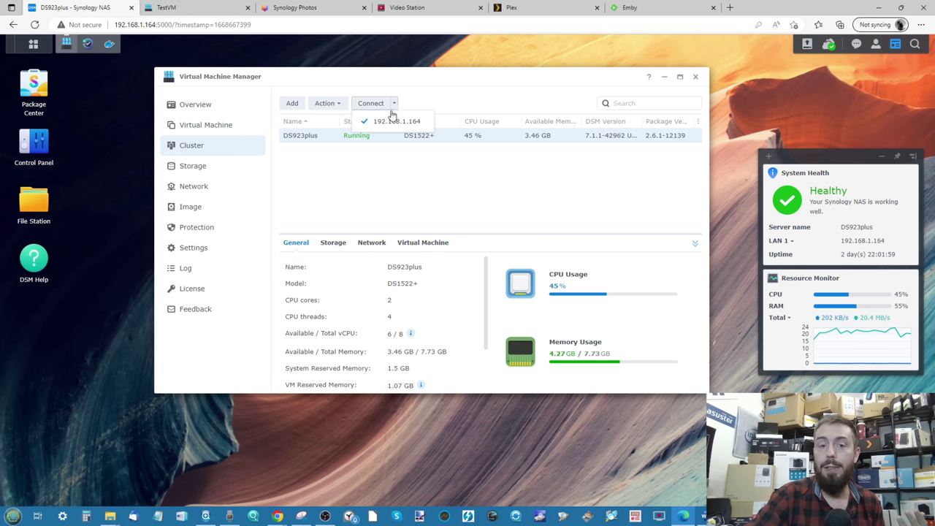
click(336, 103)
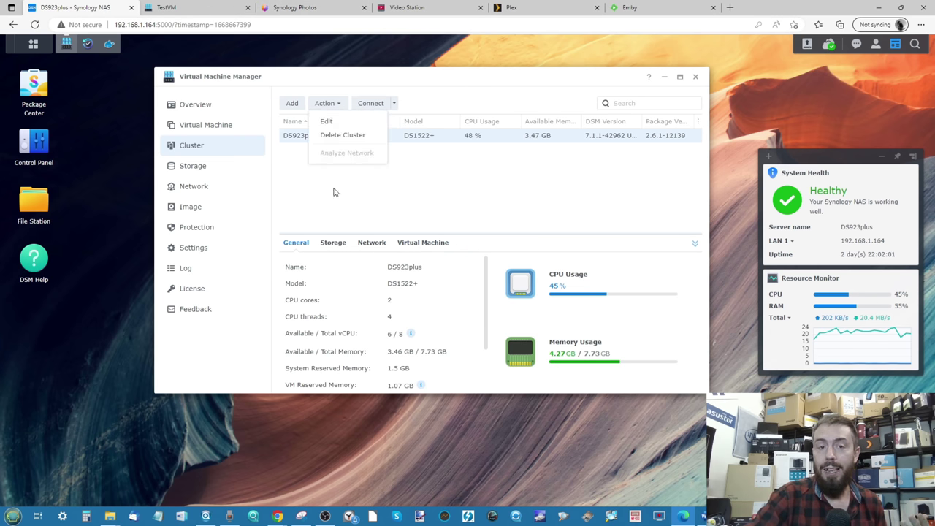
click(363, 222)
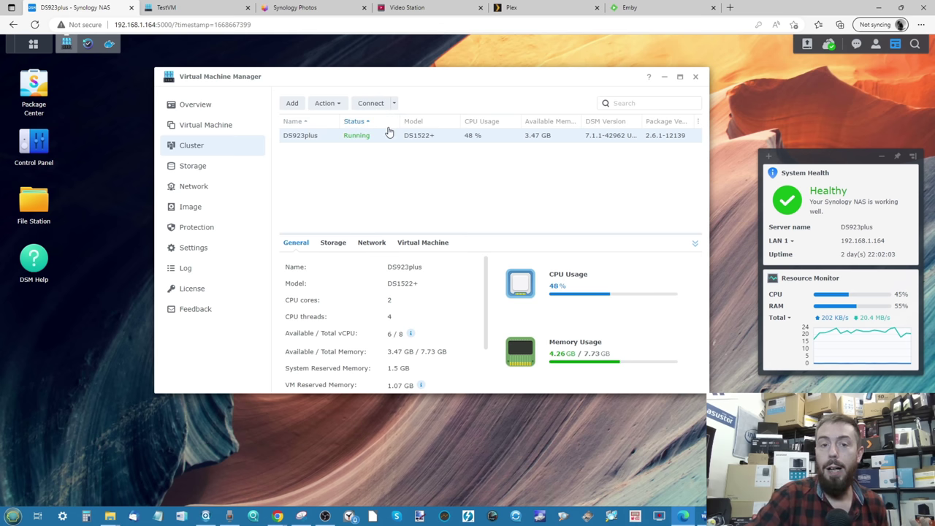
right_click(370, 137)
click(338, 204)
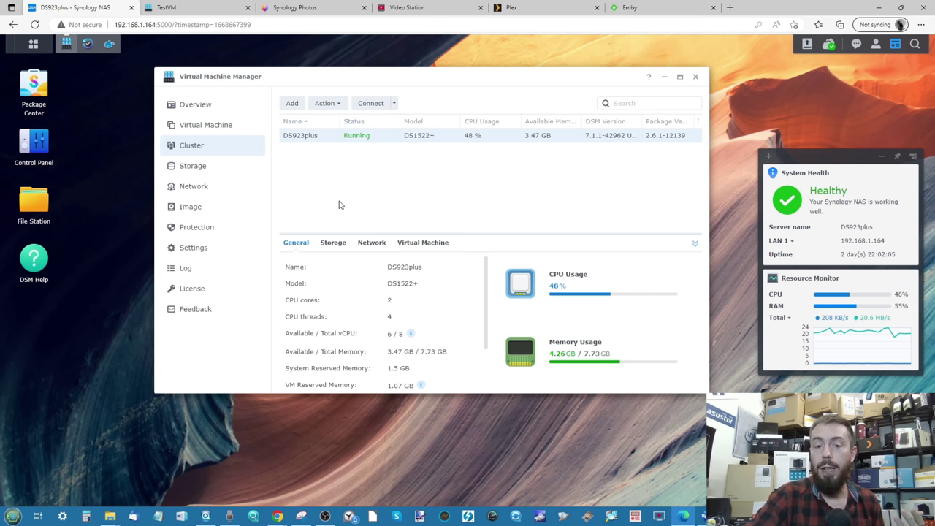
scroll(353, 292, down, 2)
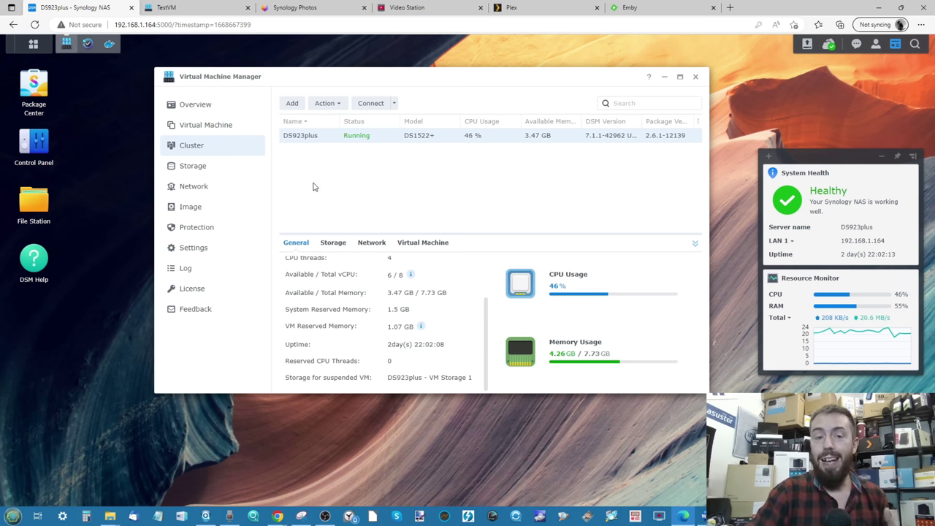
click(211, 167)
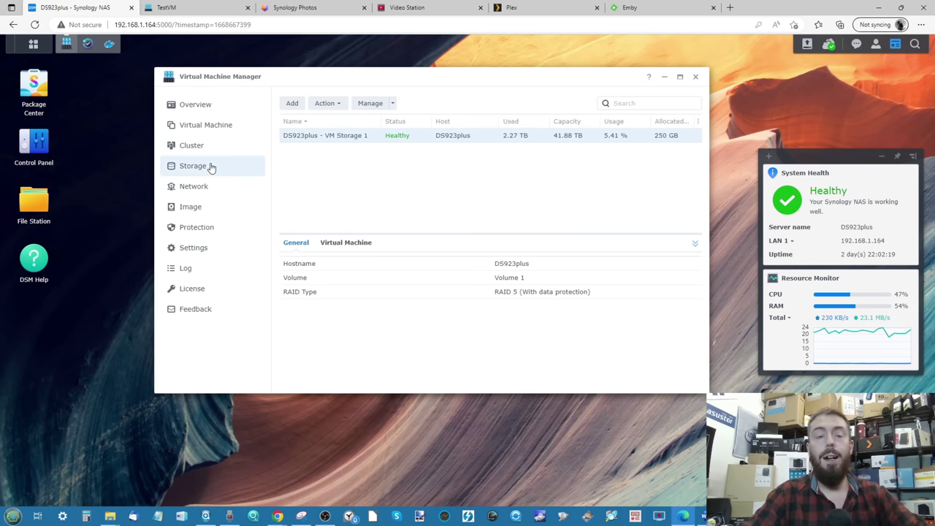
click(339, 103)
click(386, 106)
click(115, 5)
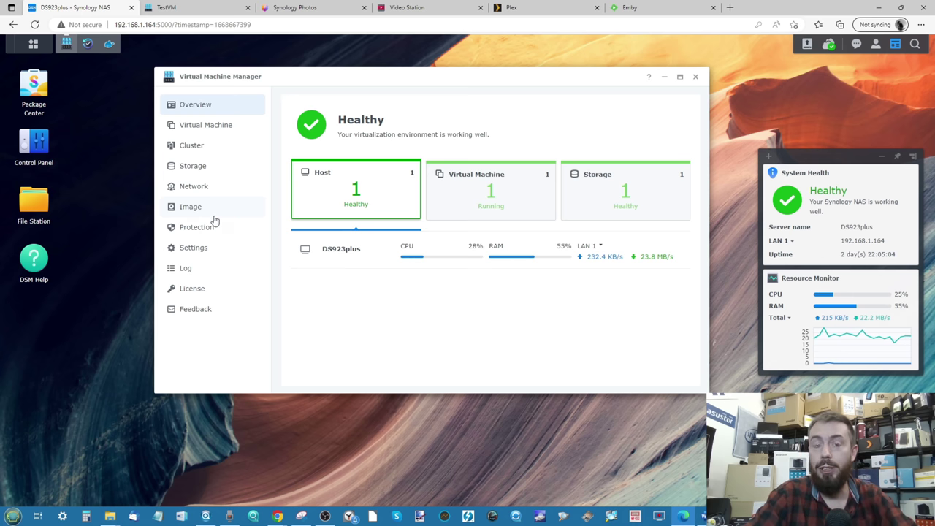
Look at Protection and the ISO images, dismissing the Guest Tool download prompt.
click(196, 227)
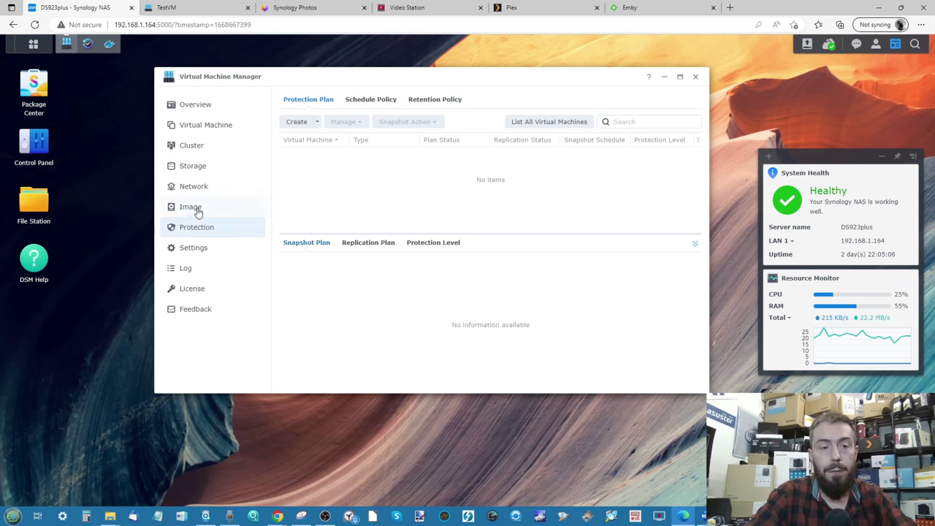
click(196, 209)
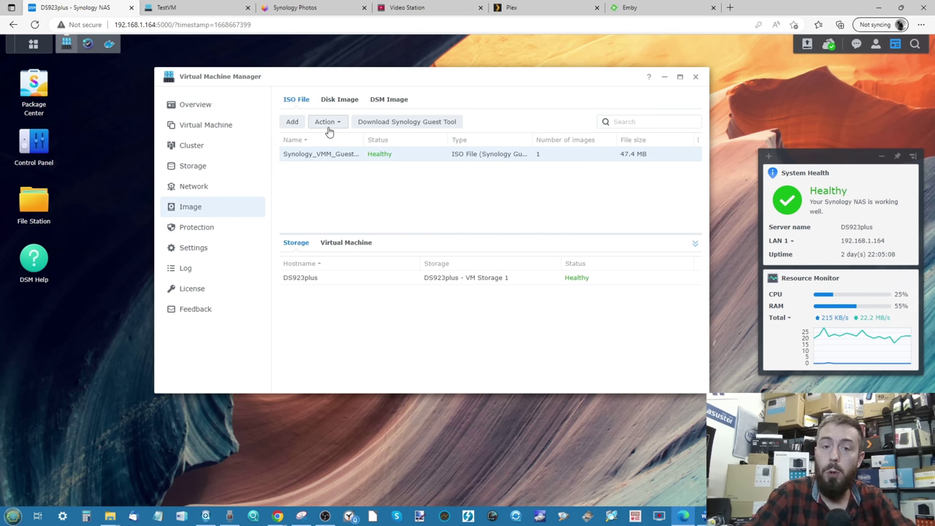
click(390, 125)
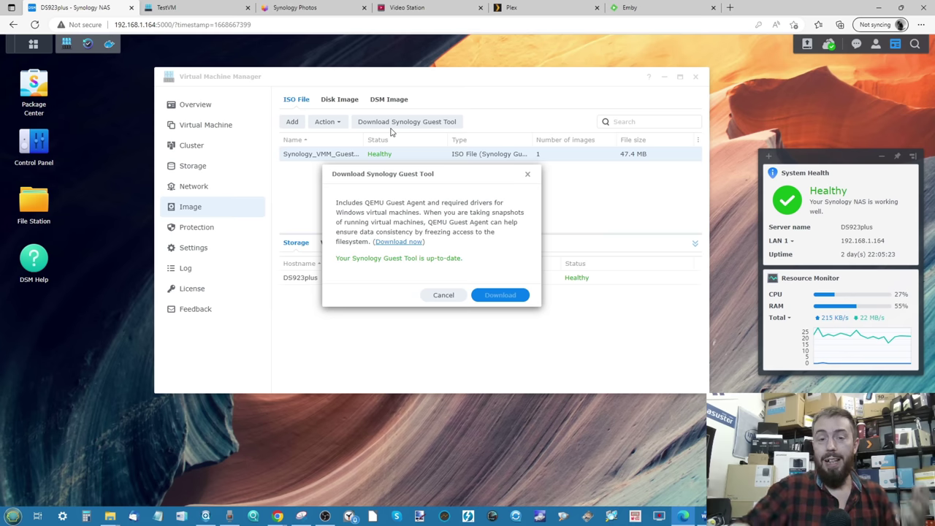
click(444, 295)
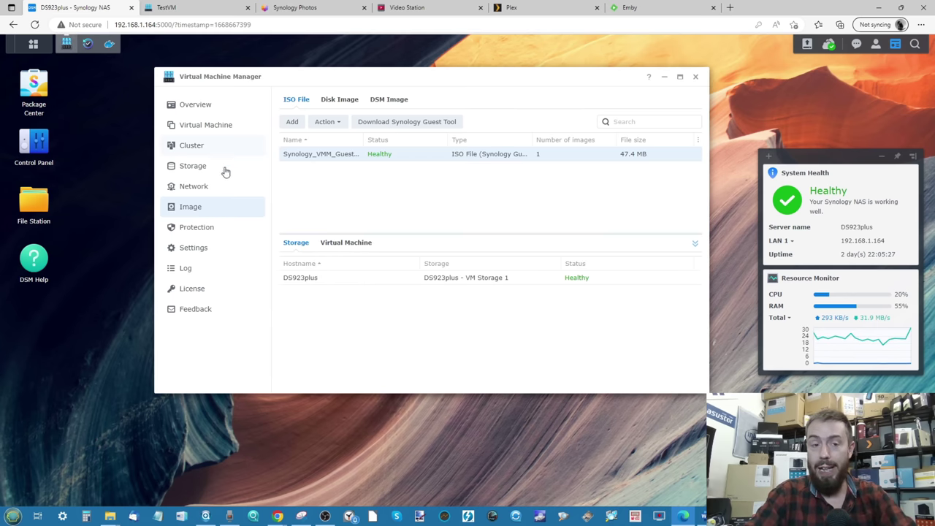
Start a protection plan without saving it, then view the Basic-tier License page.
click(207, 232)
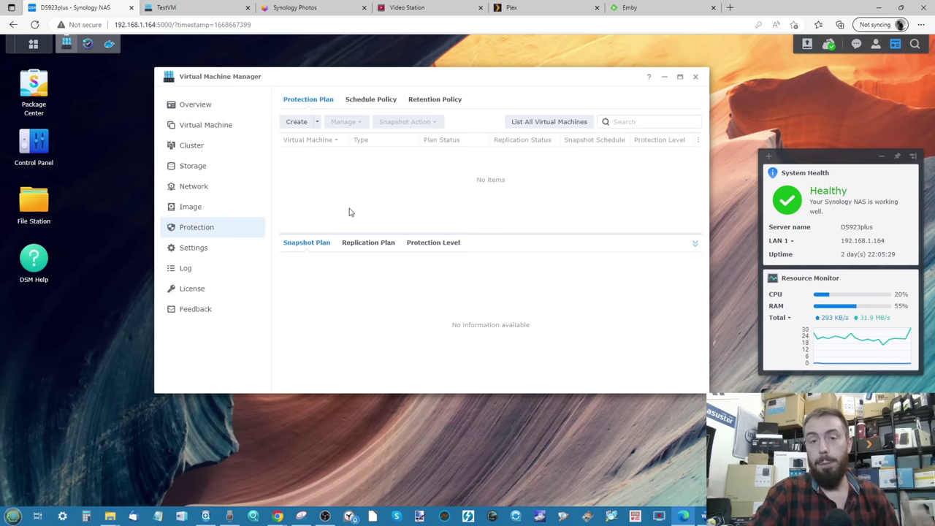
click(298, 122)
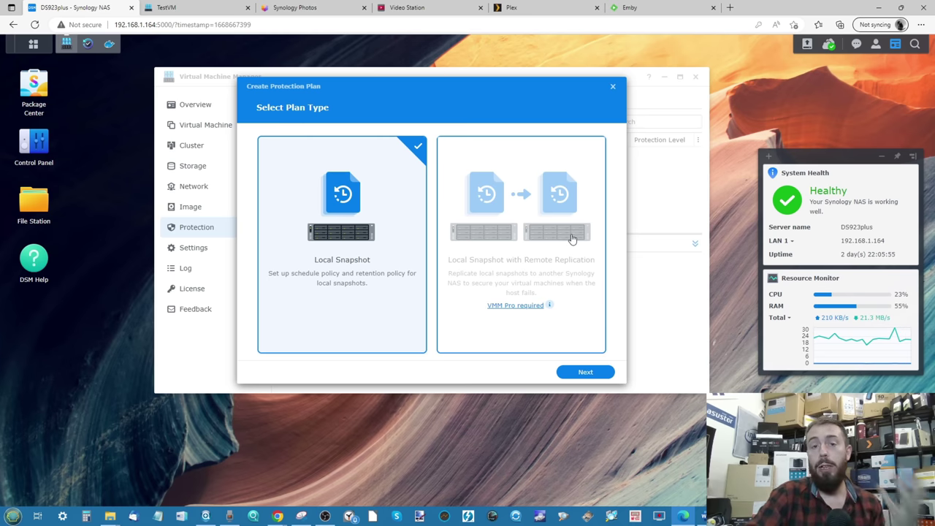
click(612, 88)
click(203, 291)
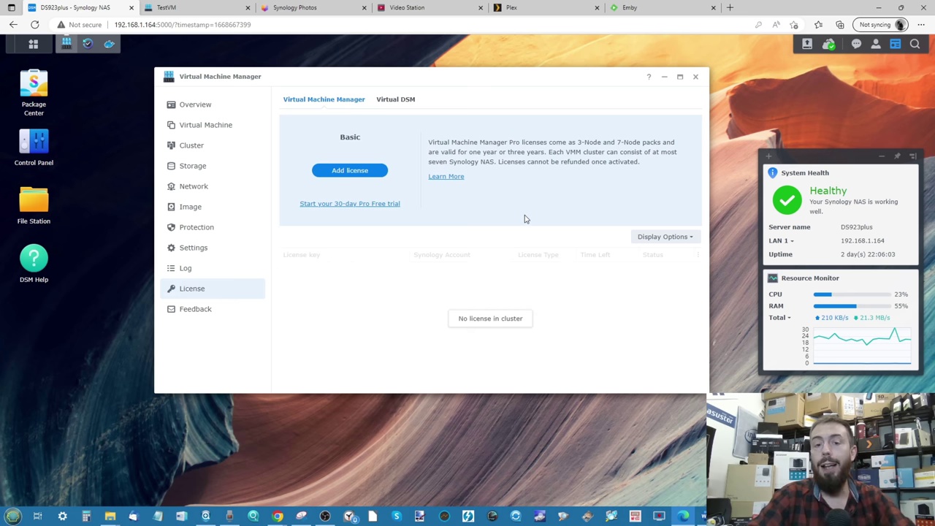
Review High Availability settings and protection plans, then return to TestVM's details and the overview.
click(219, 248)
click(416, 99)
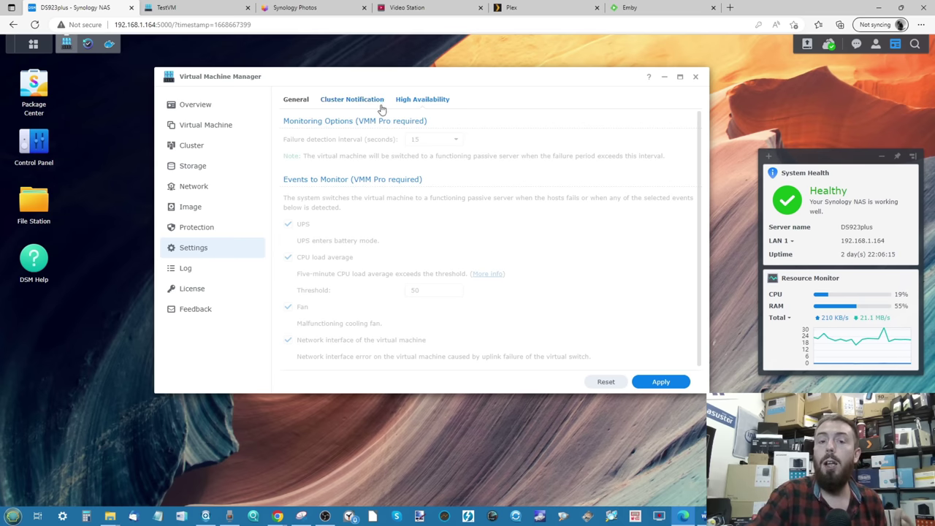
click(197, 227)
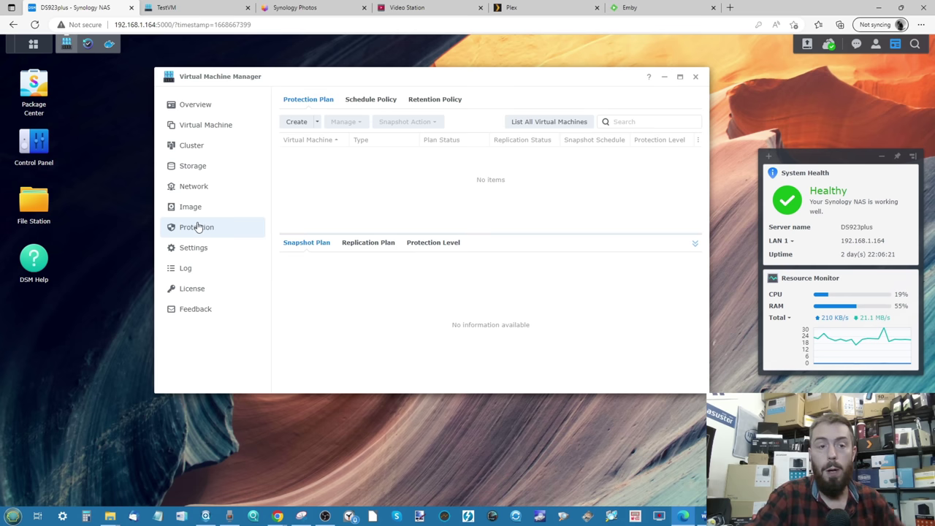
click(208, 122)
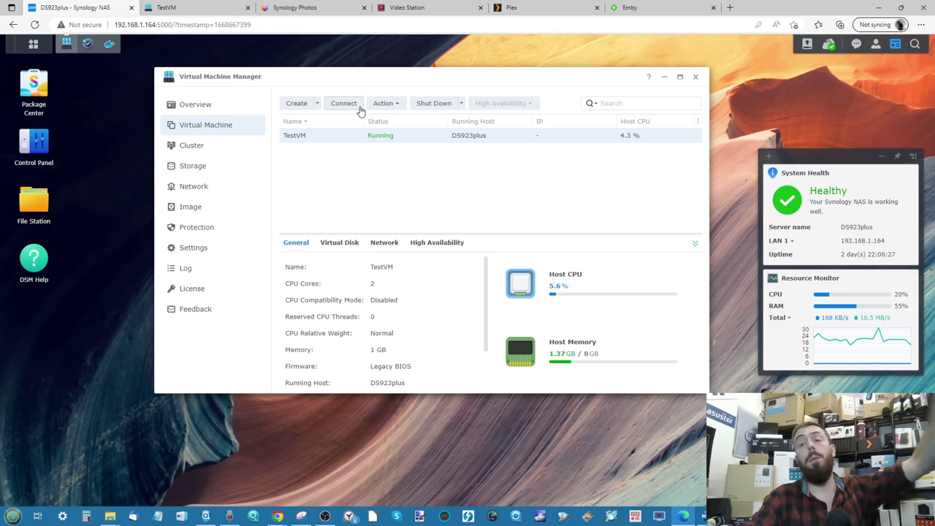
click(216, 110)
Browse the cluster host and storage pool pages, then start a new Windows virtual machine.
click(213, 128)
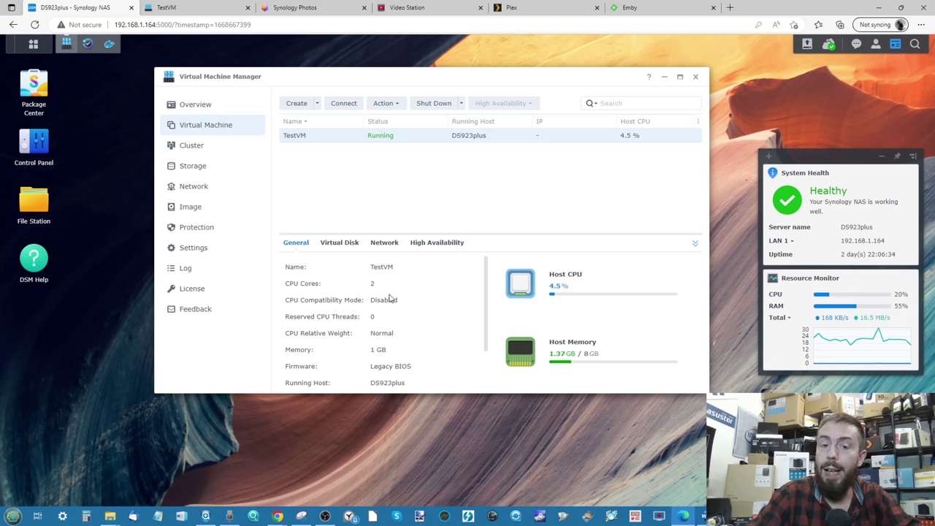
click(210, 146)
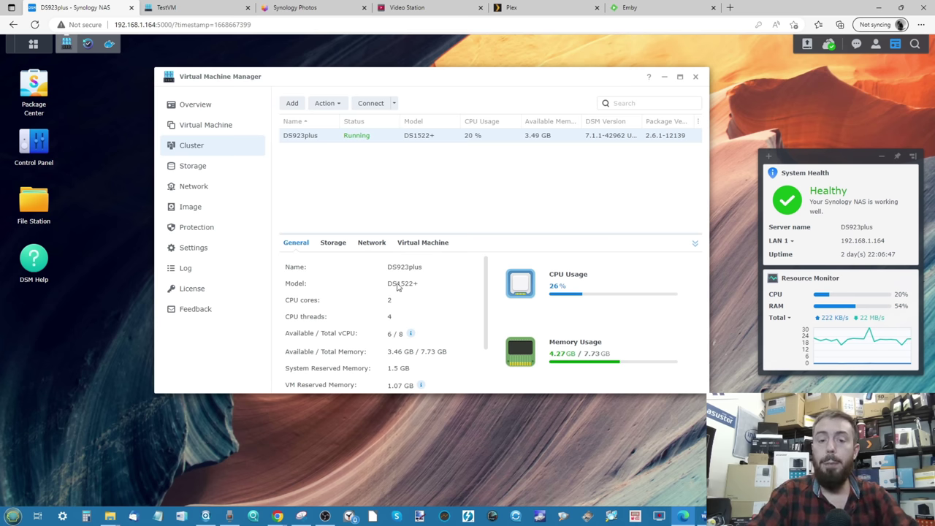
click(209, 165)
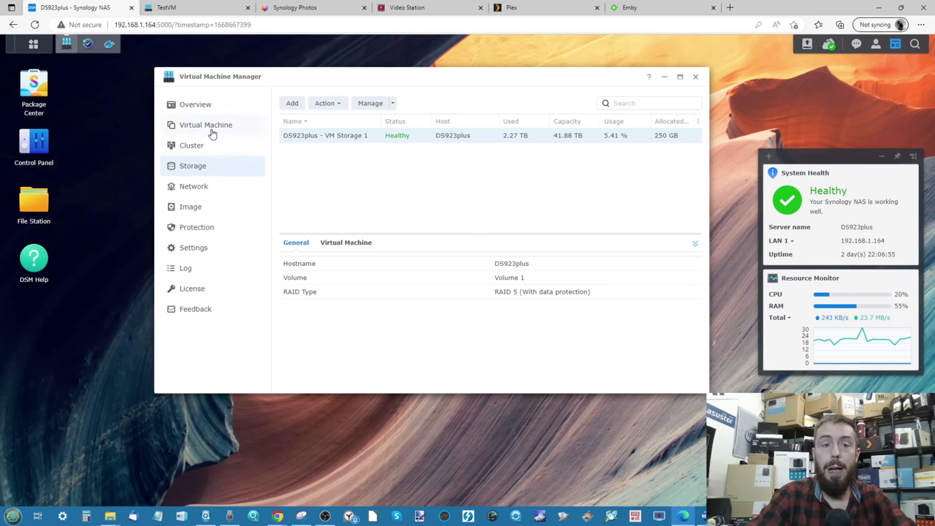
click(211, 133)
click(299, 105)
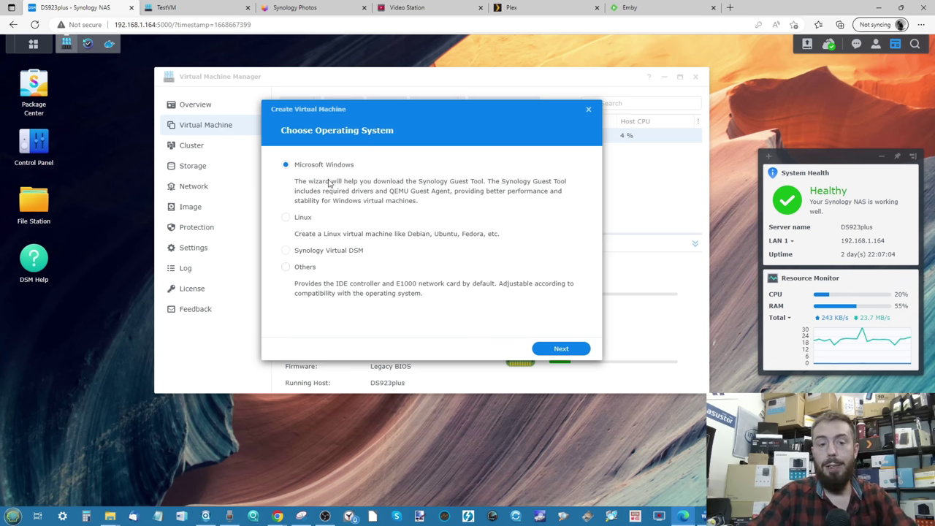
Accept Microsoft Windows and DS923plus storage, then name the new virtual machine testvm2.
click(549, 350)
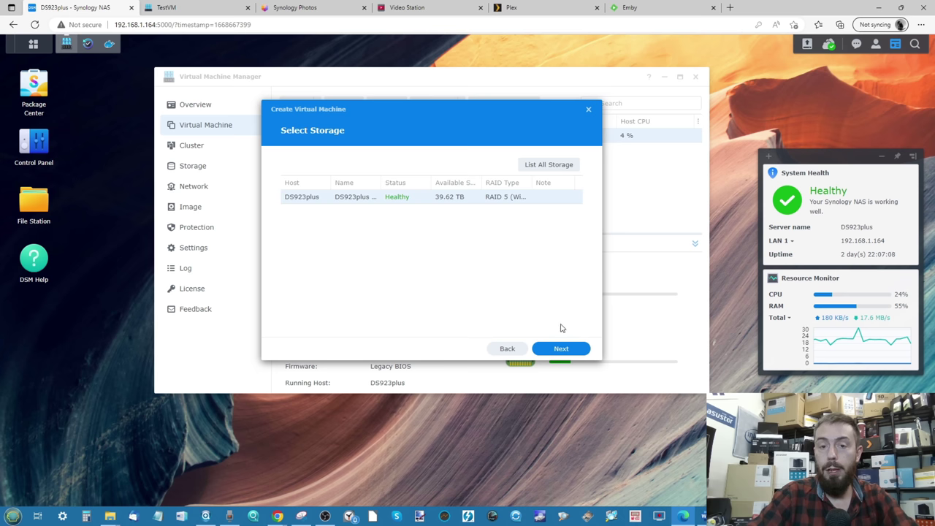
click(558, 348)
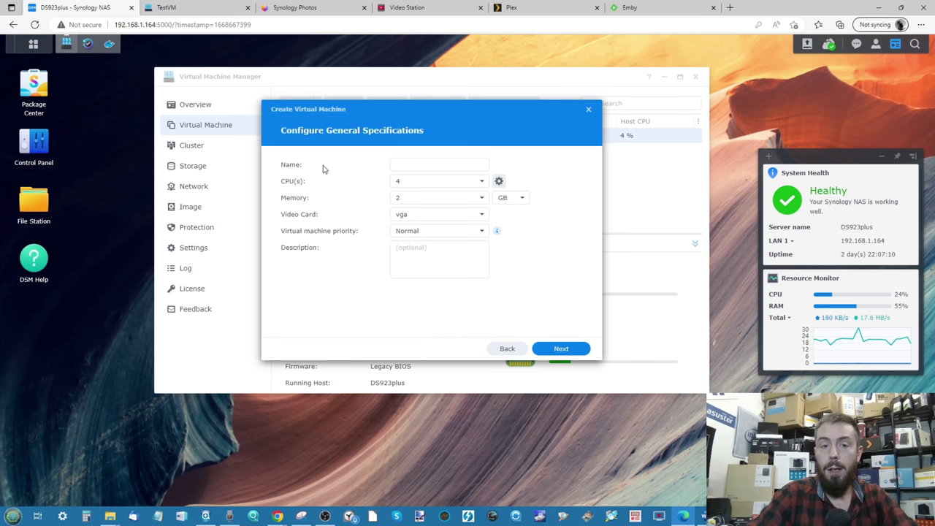
click(394, 164)
text(testvm2)
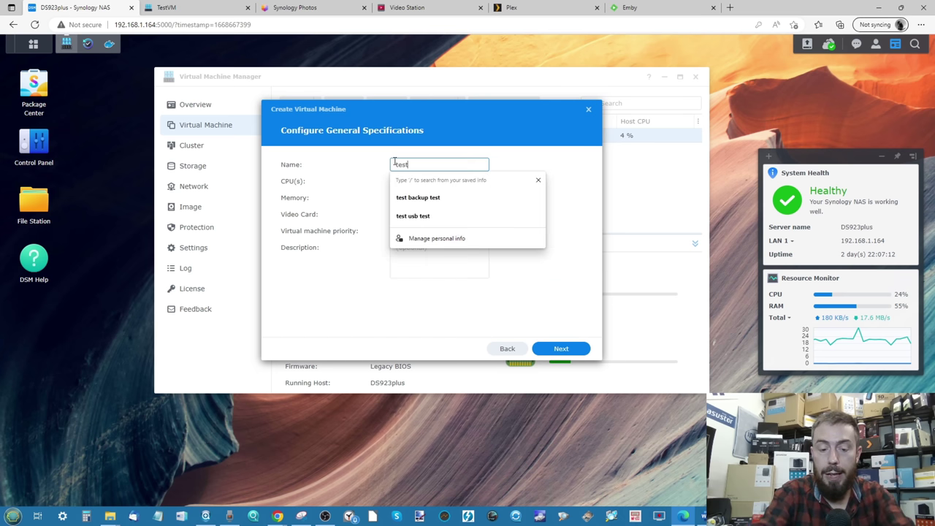
Give testvm2 1 CPU, 1 GB of memory and a vga video card.
click(406, 180)
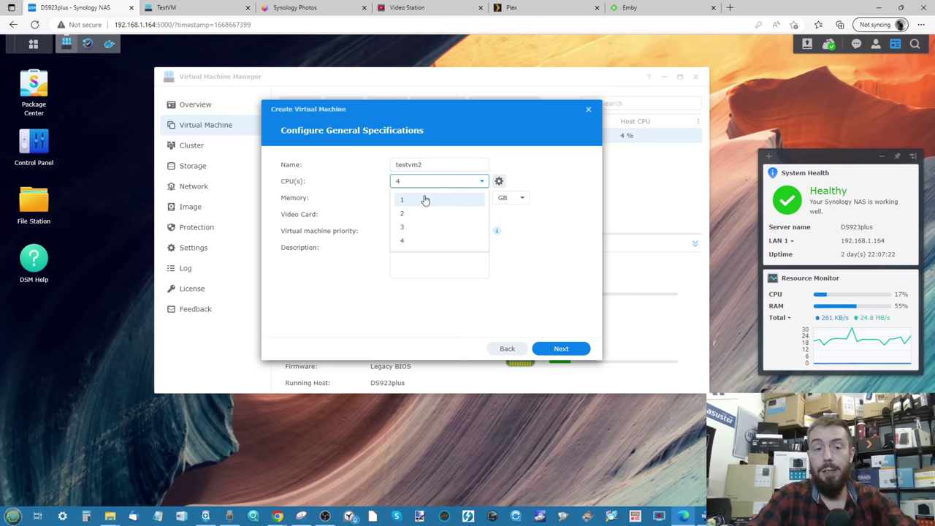
click(425, 199)
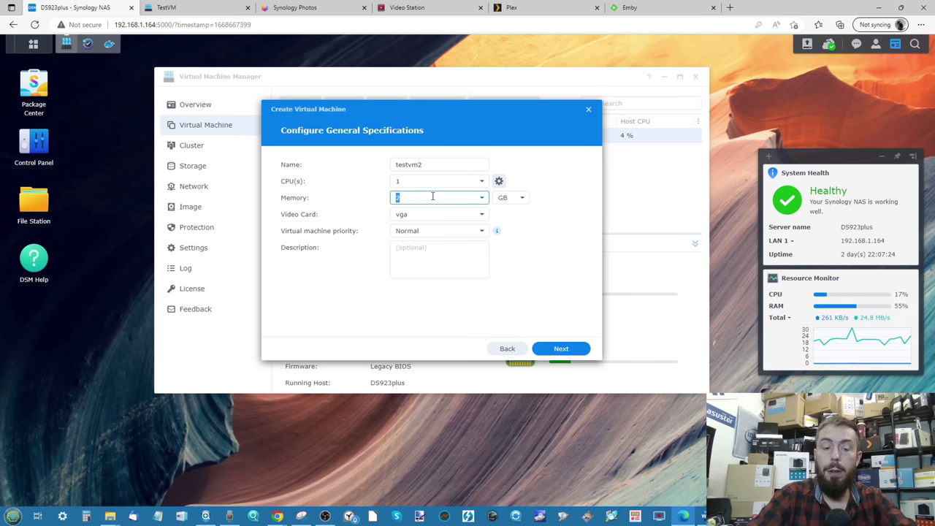
text(1)
click(413, 221)
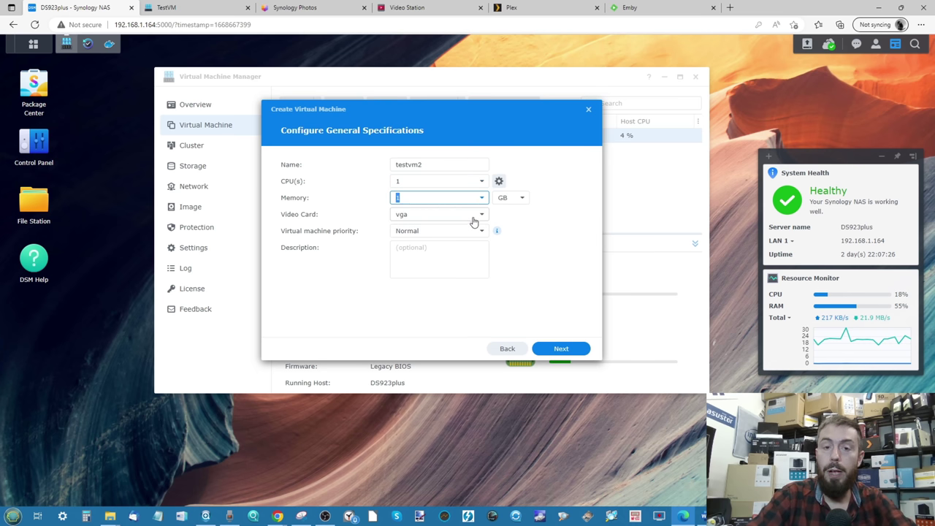
click(473, 222)
click(473, 222)
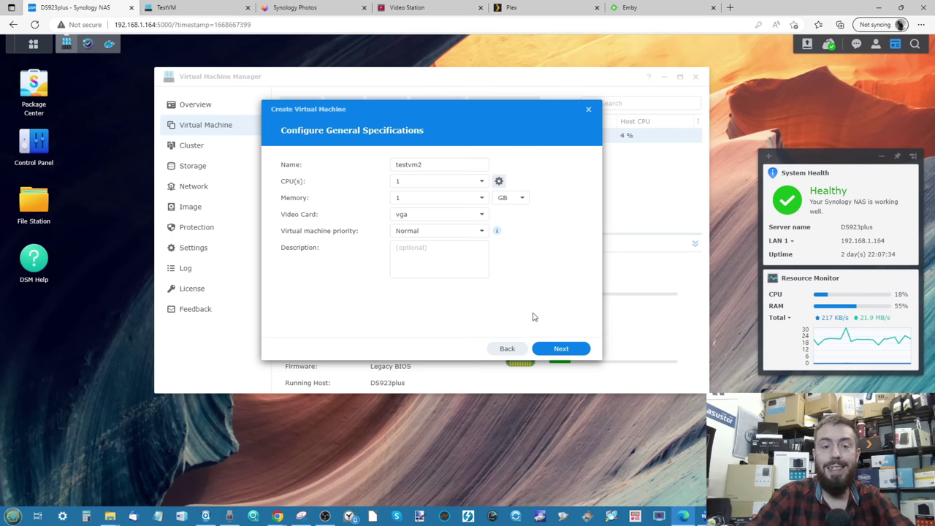
Keep virtual machine priority on Normal and continue to the Storage page.
click(551, 348)
click(504, 349)
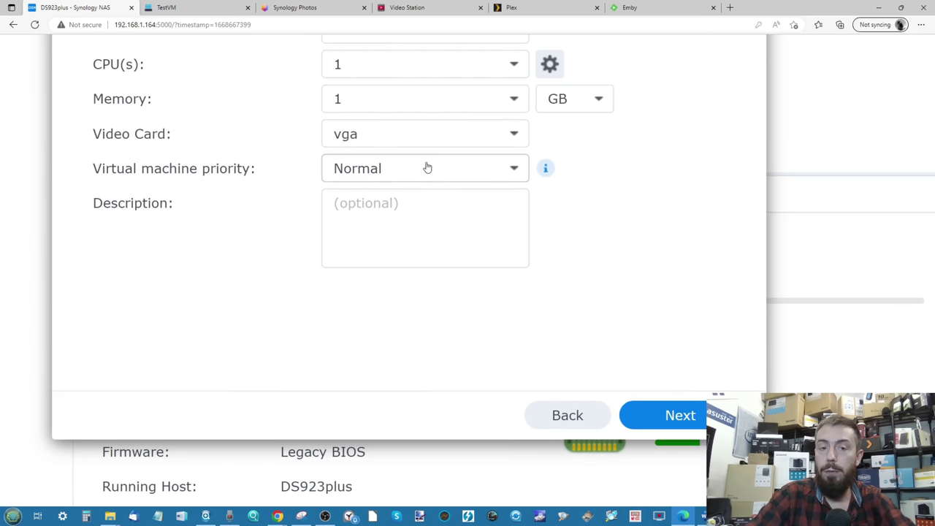
click(426, 168)
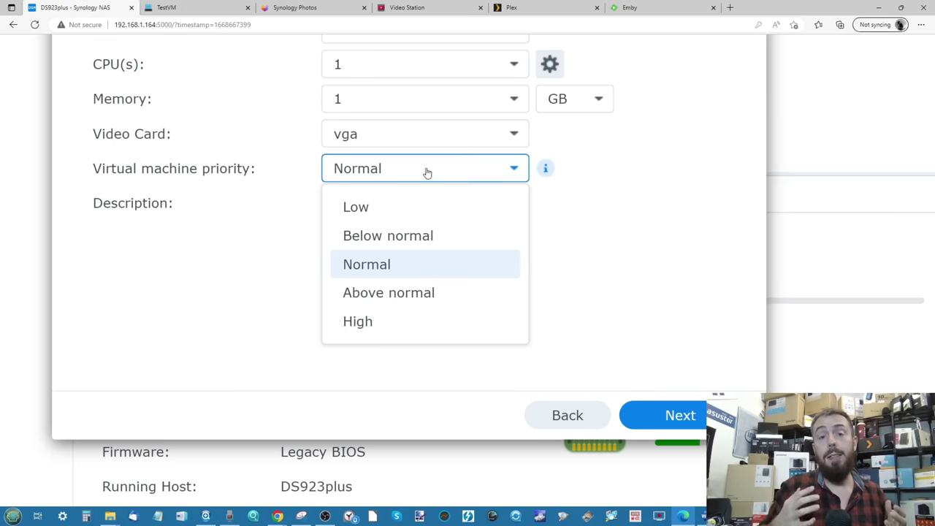
click(646, 234)
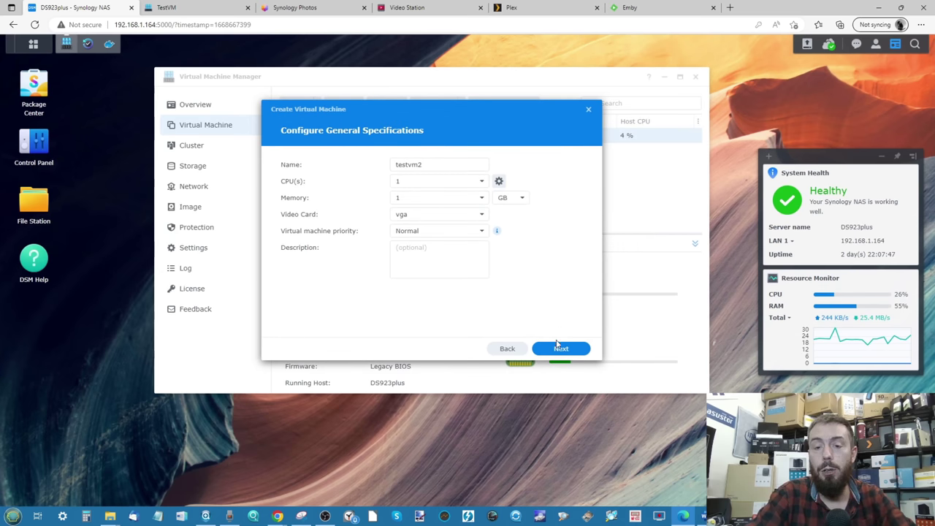
click(558, 348)
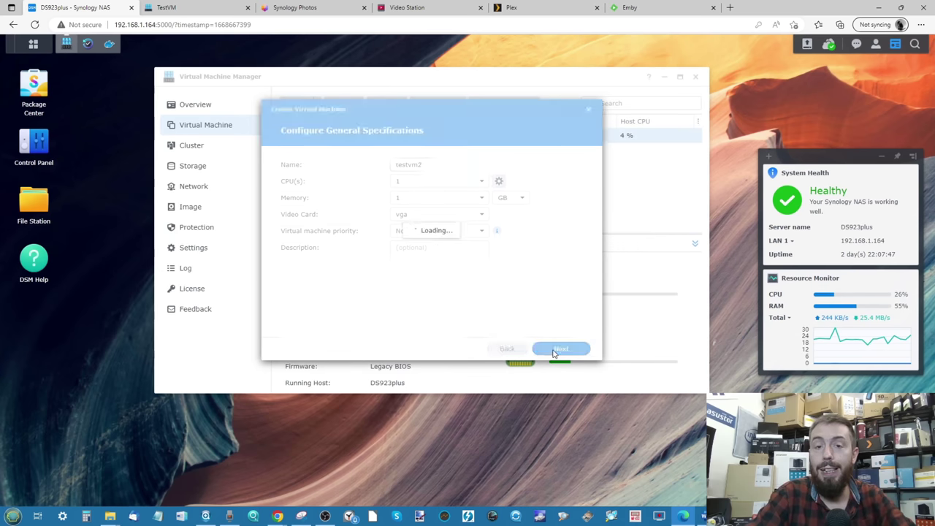
Set Virtual Disk 1 to 200 GB and look over its advanced options.
click(435, 161)
text(200)
click(534, 237)
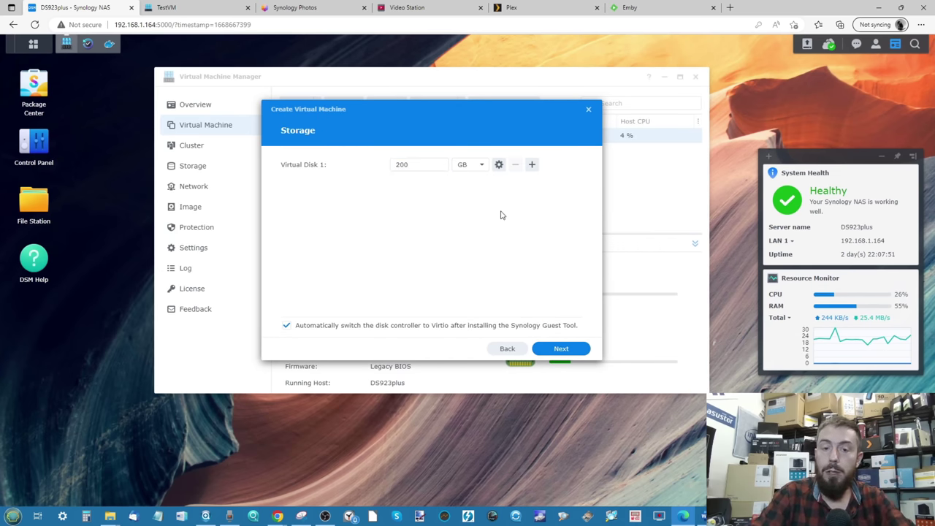
click(499, 164)
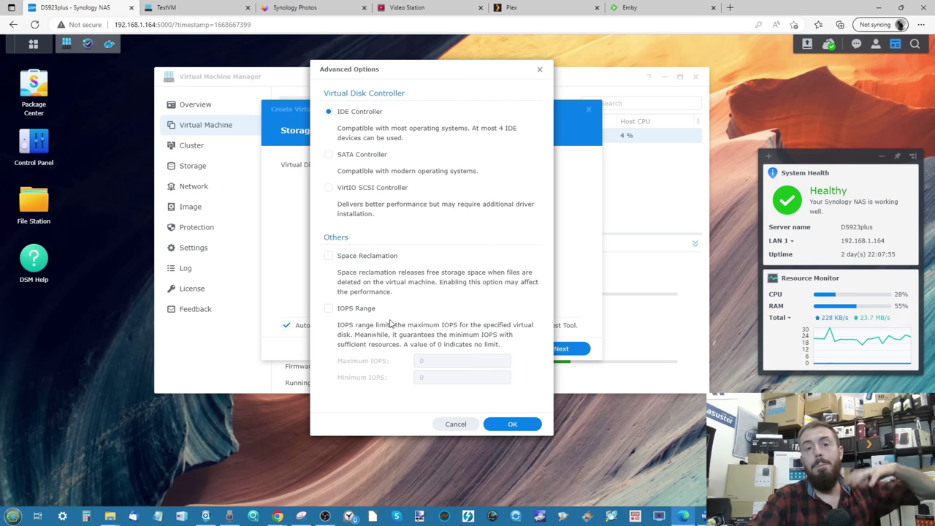
click(539, 70)
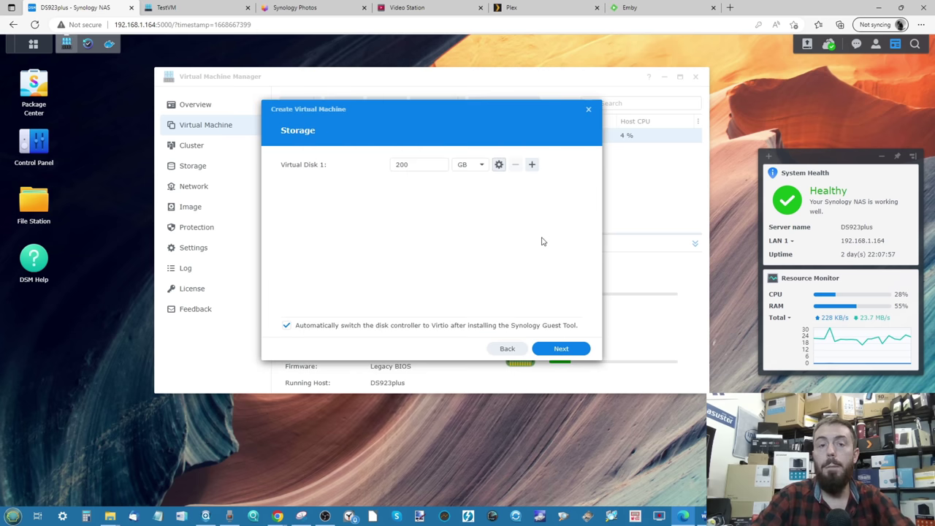
Keep Default VM Network for testvm2 and advance to Other Settings.
click(555, 349)
click(507, 350)
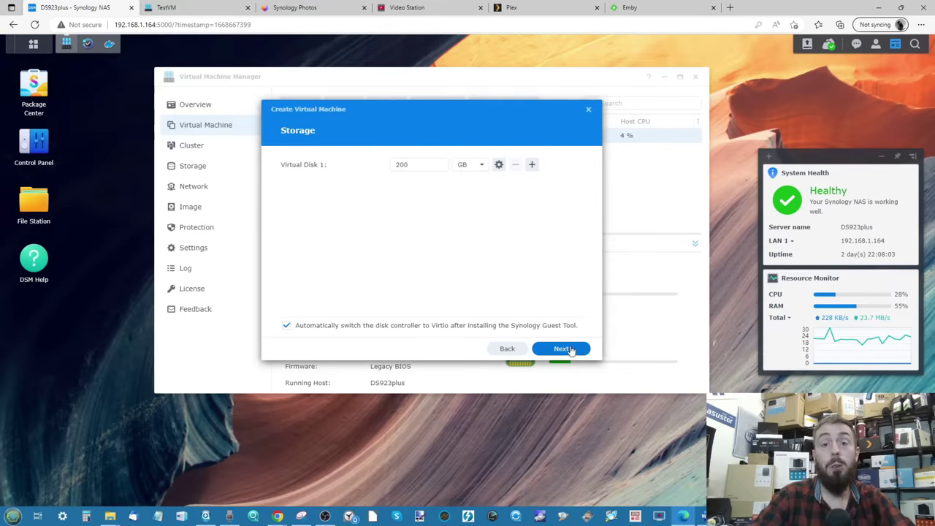
click(577, 358)
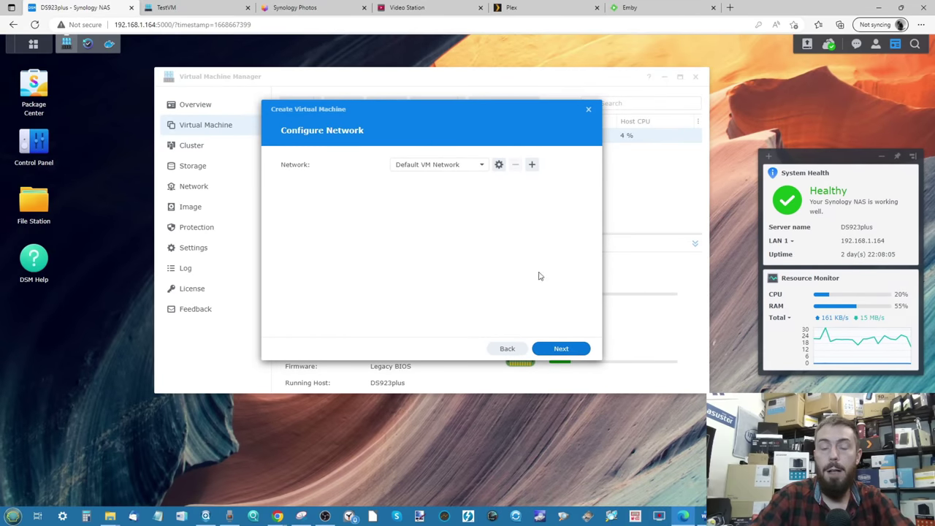
click(480, 167)
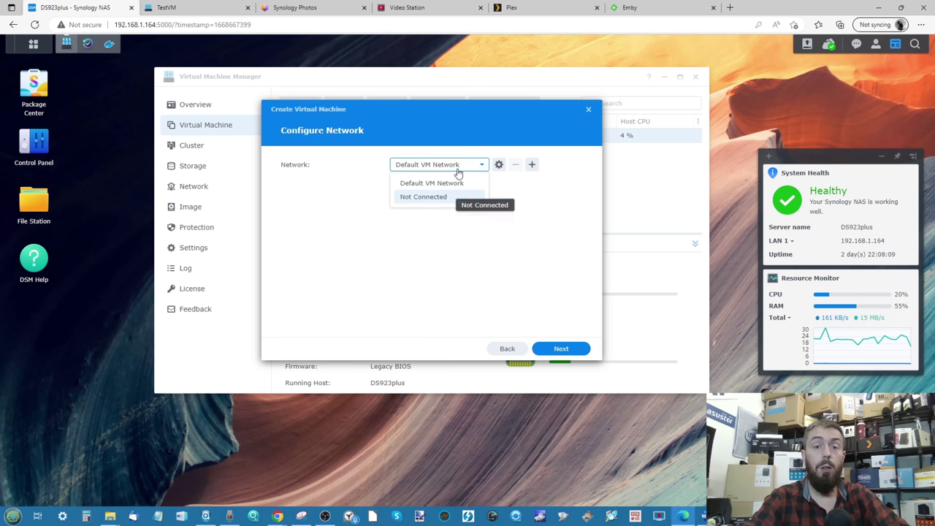
click(560, 349)
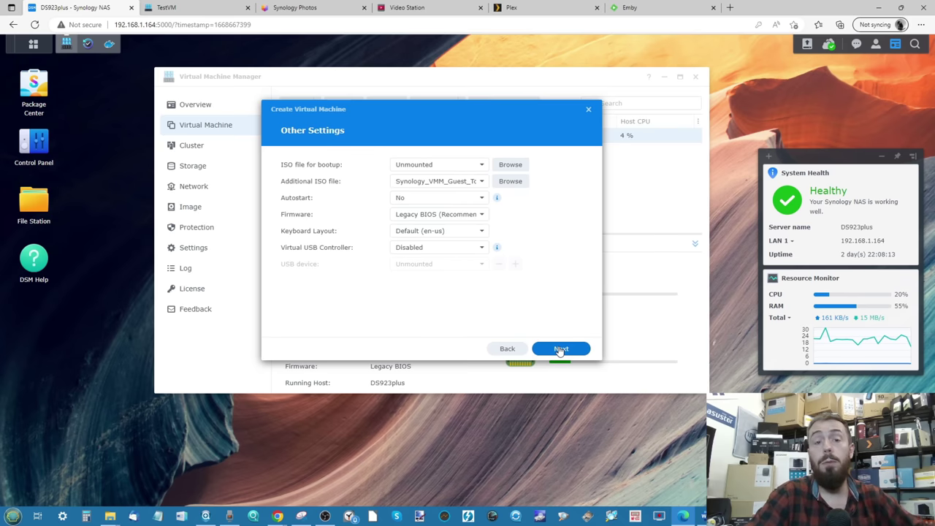
Browse Plex Media > IMAGES AND VMS for a boot ISO, then cancel without choosing one.
click(501, 166)
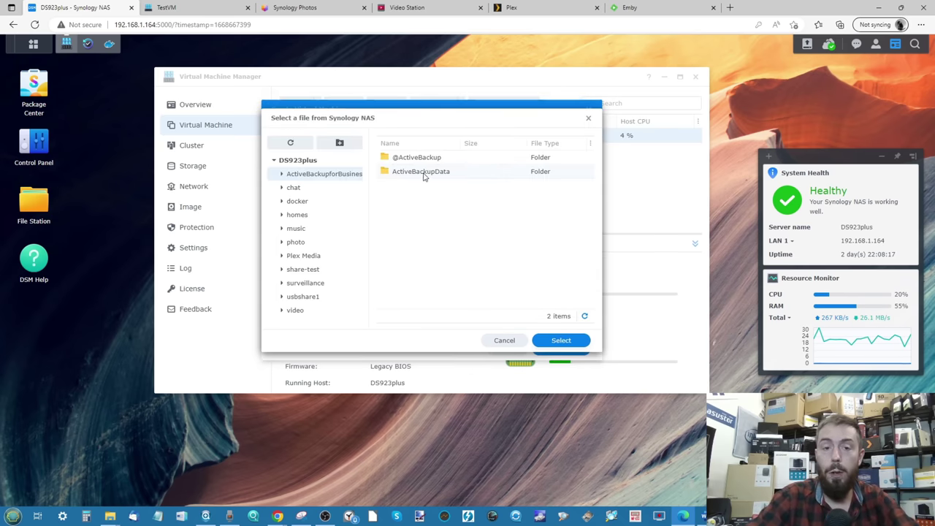
click(305, 256)
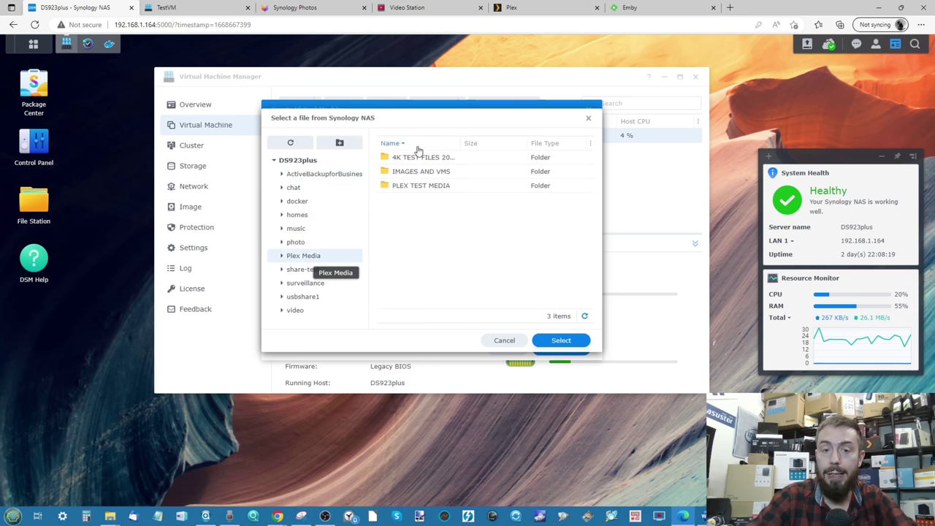
double_click(417, 171)
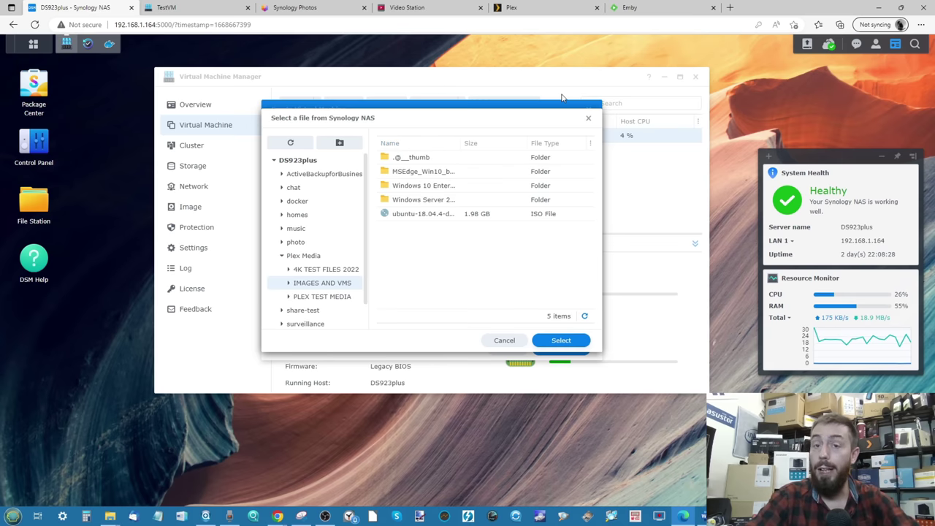
click(588, 119)
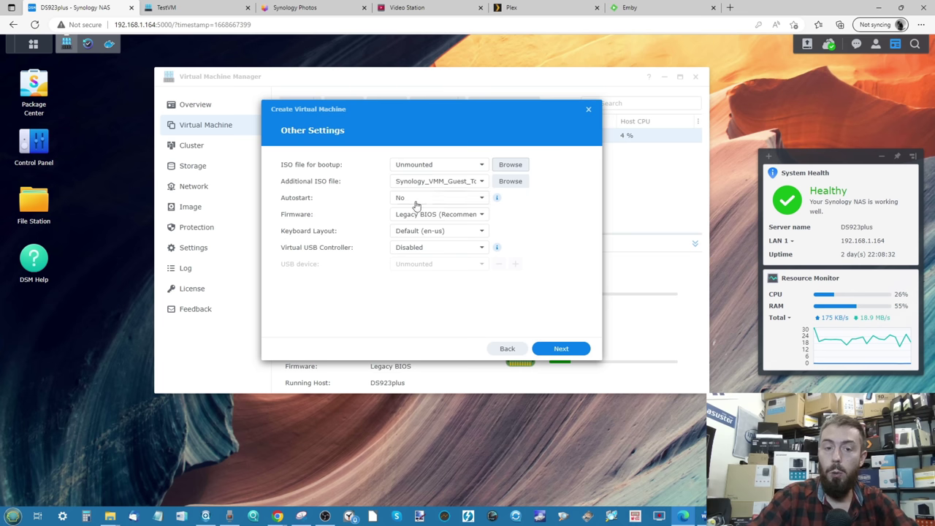
Set the virtual USB controller to USB 3.0, leave the USB device Unmounted, and continue.
click(412, 248)
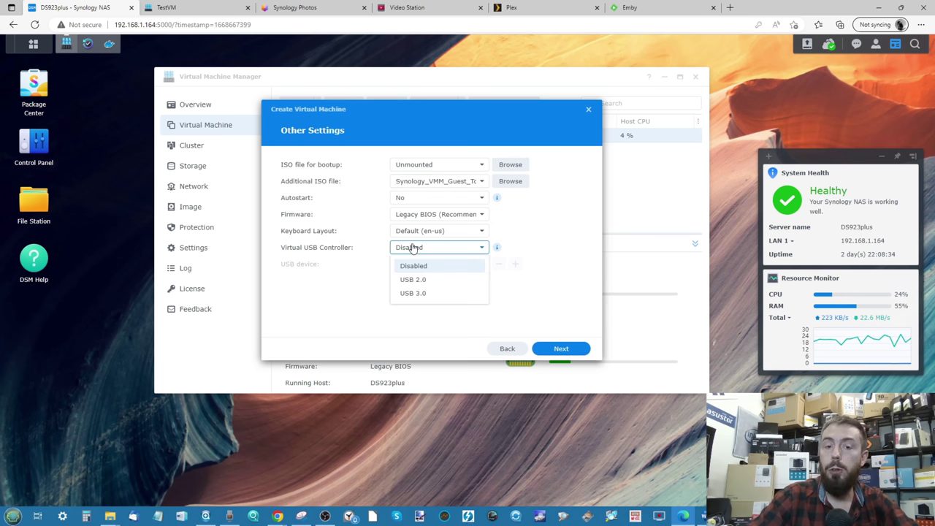
click(541, 245)
click(459, 248)
click(420, 293)
click(449, 265)
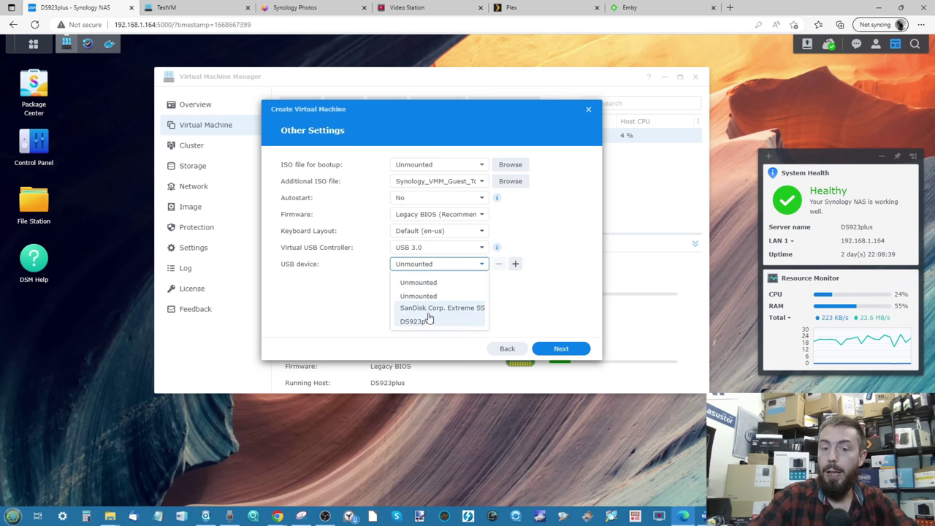
click(432, 296)
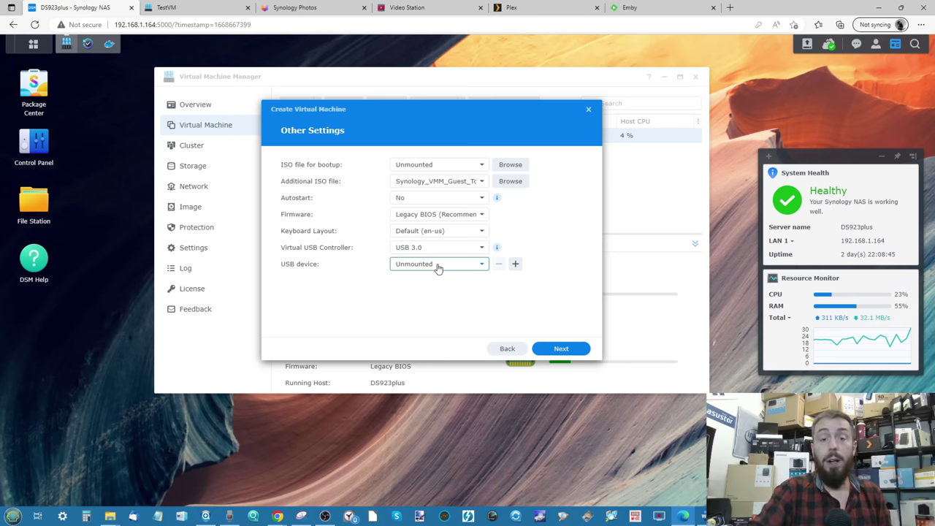
click(557, 350)
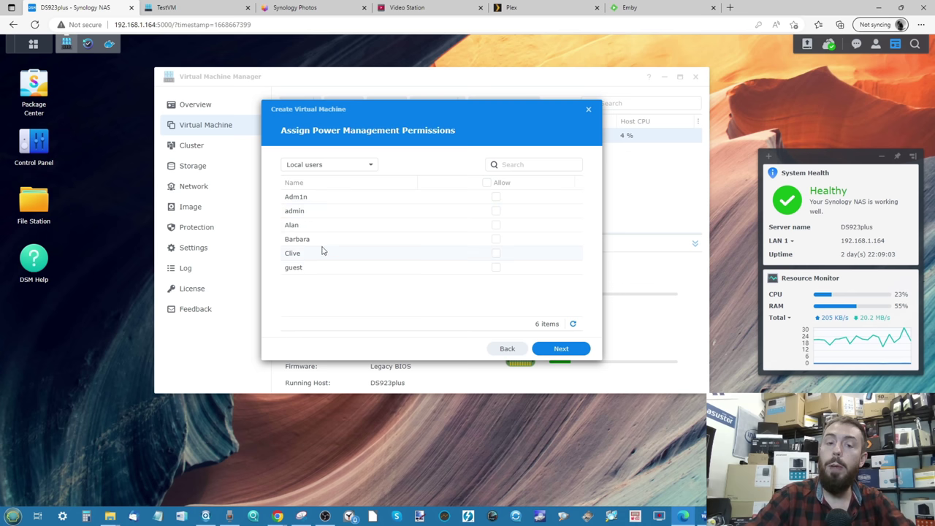
Allow one local user to manage testvm2's power, review the Summary, then close the wizard.
click(358, 168)
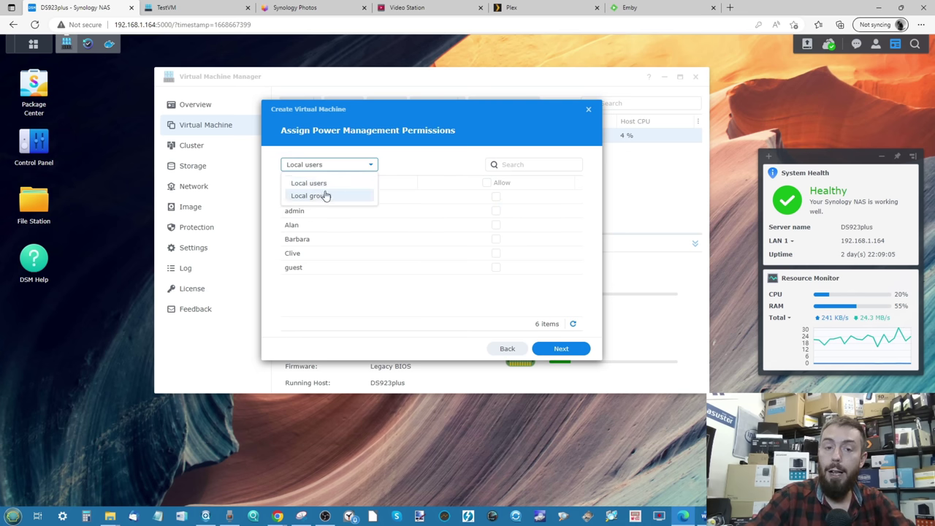
click(420, 318)
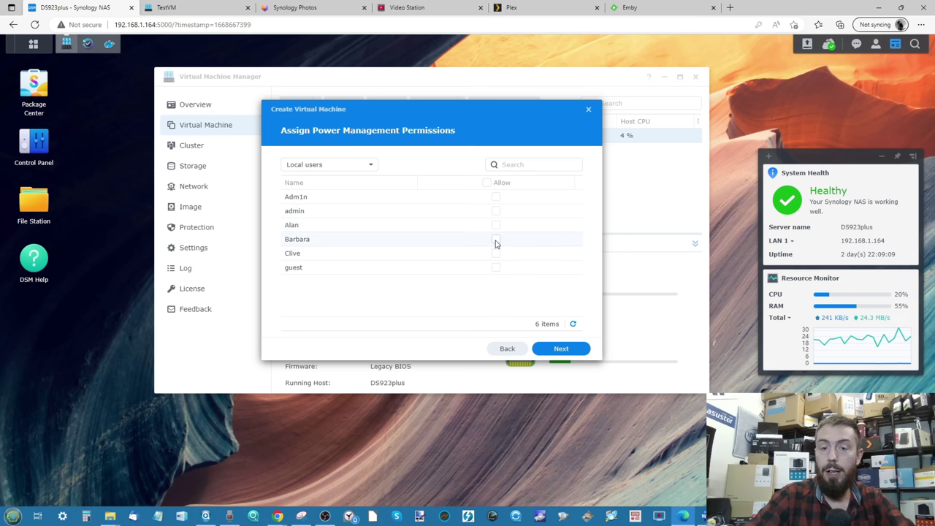
click(495, 253)
click(559, 349)
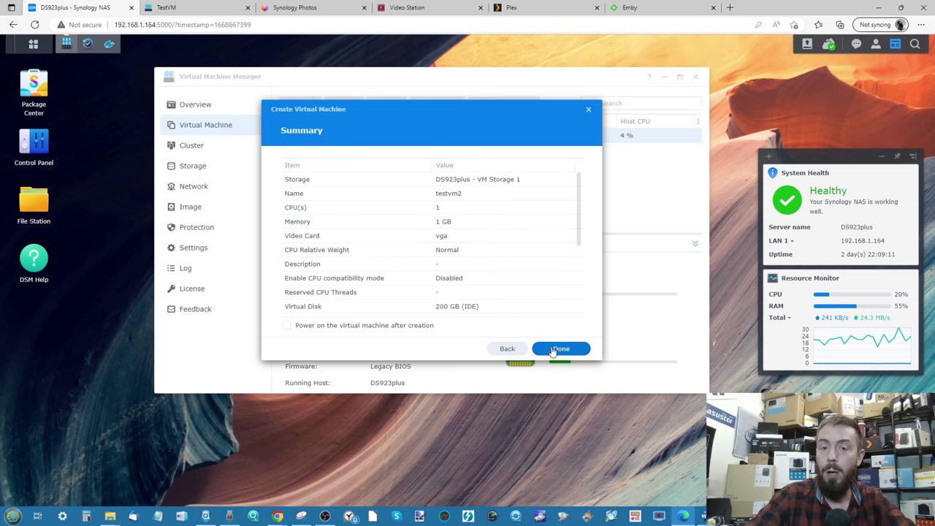
scroll(488, 246, down, 3)
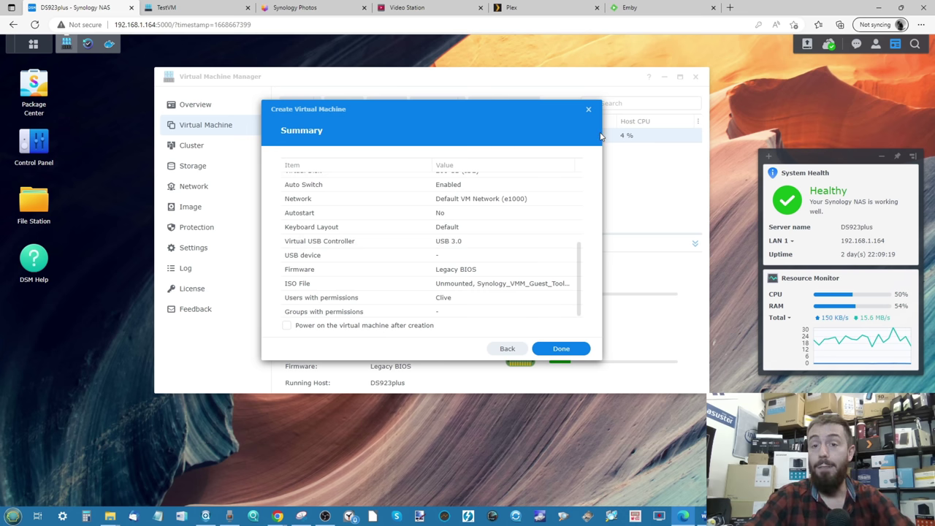
click(588, 110)
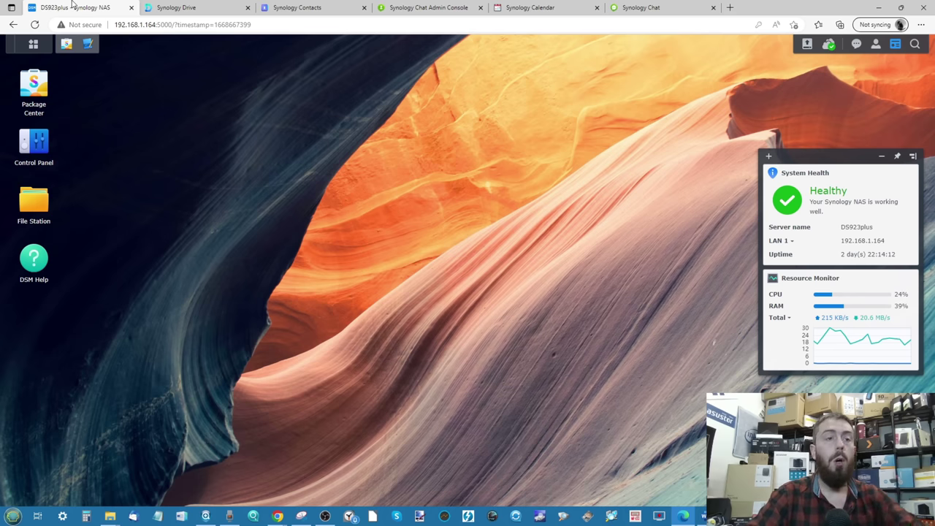
Bring up the Package Center catalogue and scroll through the available packages.
click(32, 45)
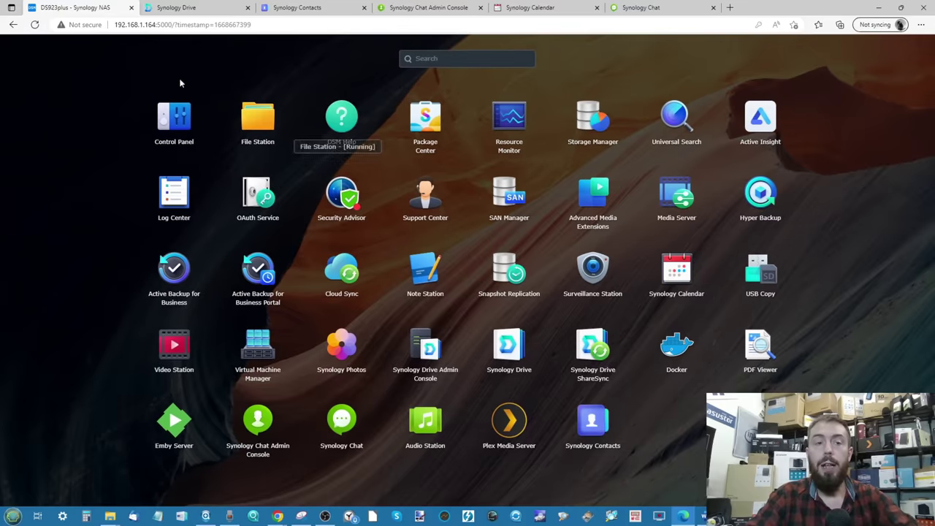
click(198, 95)
click(66, 45)
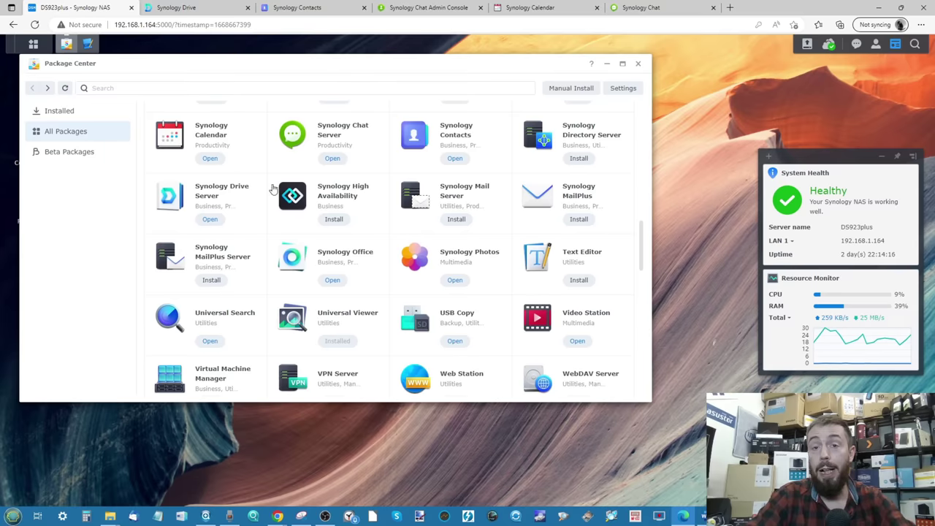
scroll(378, 220, down, 1)
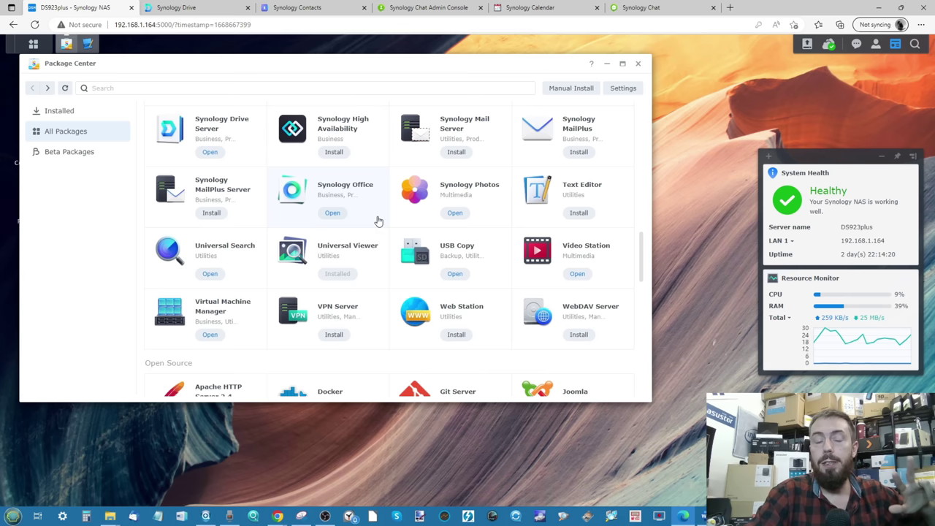
scroll(378, 220, down, 1)
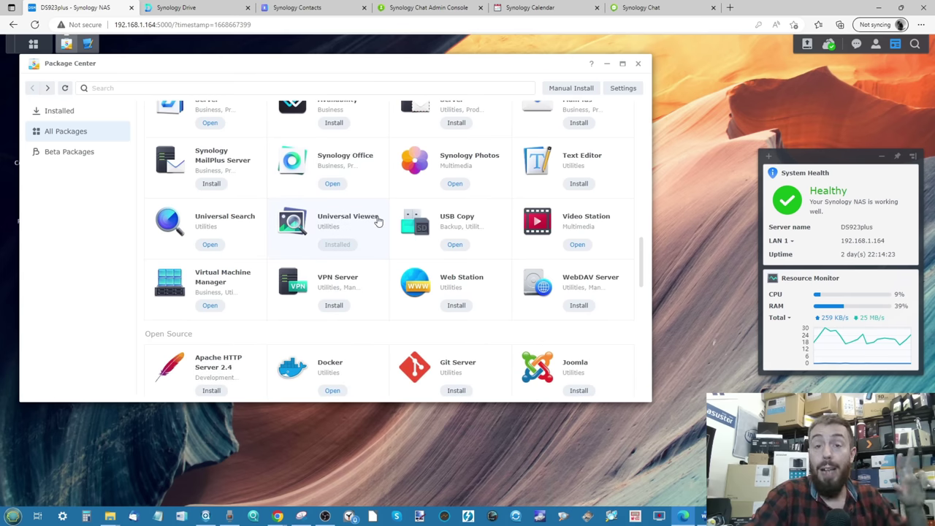
scroll(378, 221, down, 5)
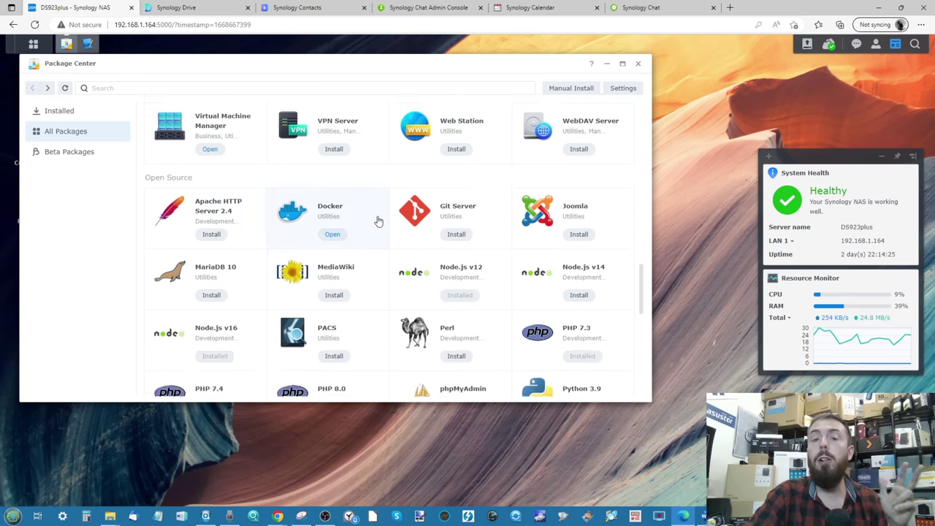
scroll(377, 220, up, 8)
scroll(377, 221, up, 2)
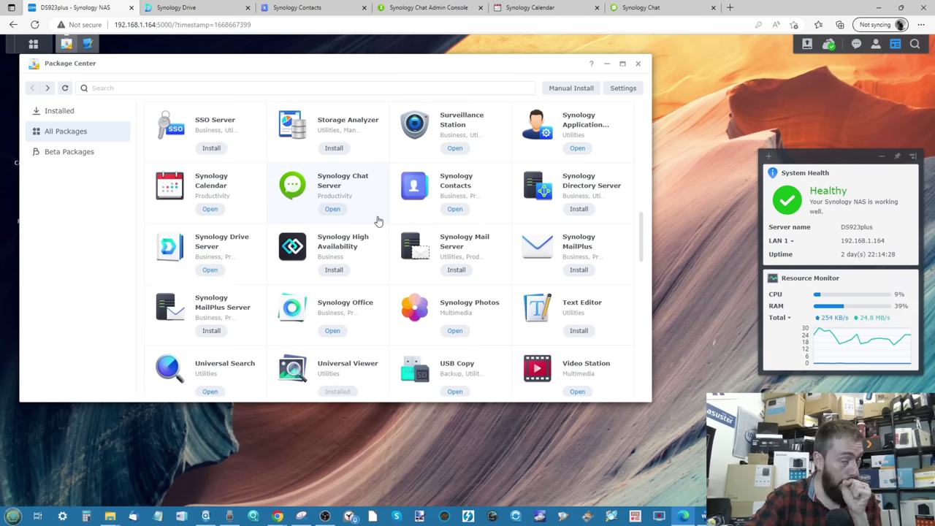
View the Synology MailPlus details, then go back and open Mail Station's details.
click(575, 252)
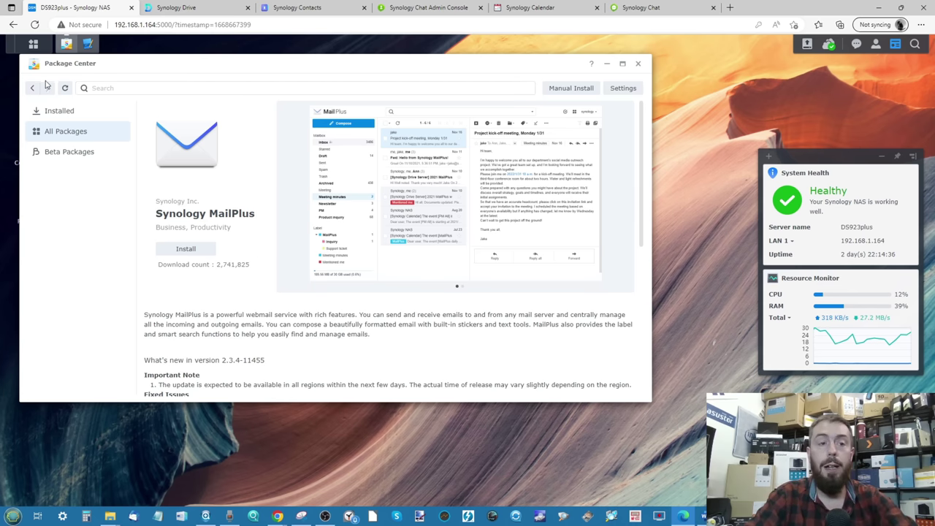
click(33, 89)
scroll(328, 224, up, 5)
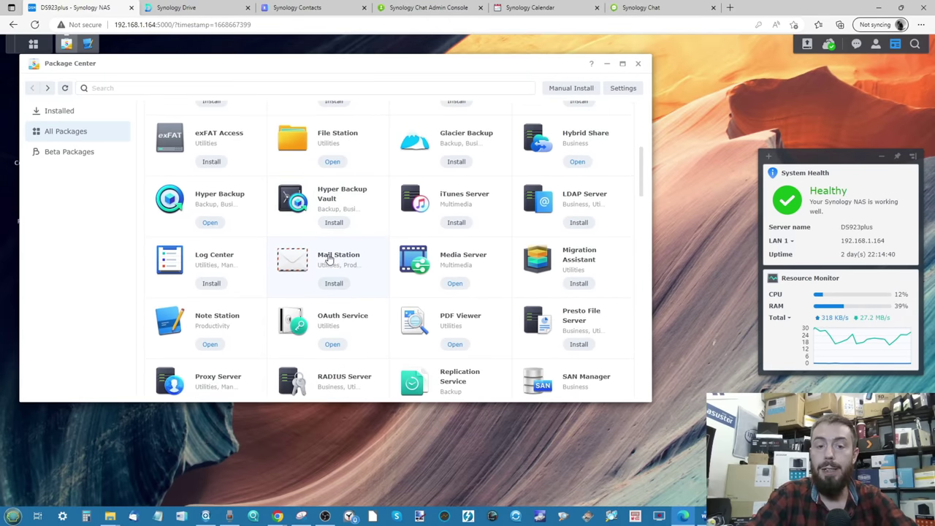
click(327, 259)
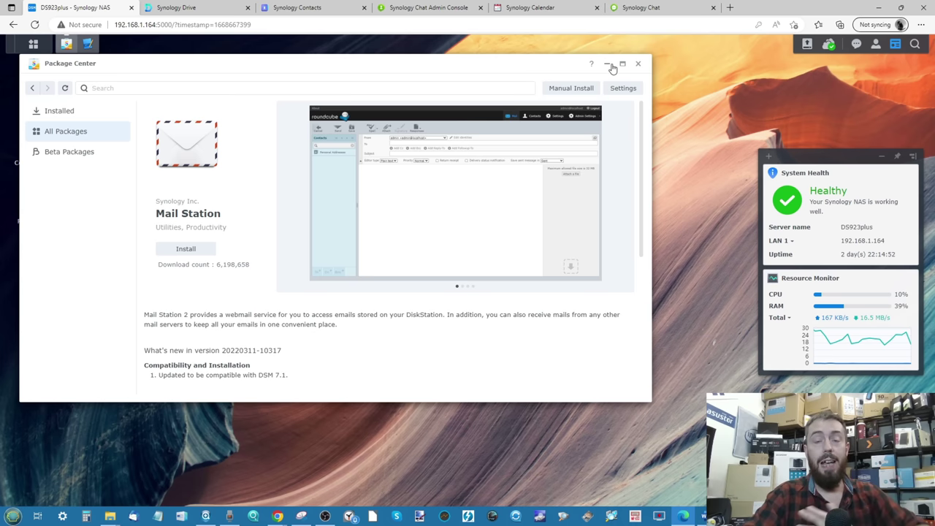
Minimize Package Center and glance at the Synology Drive tab before returning to DSM.
click(610, 67)
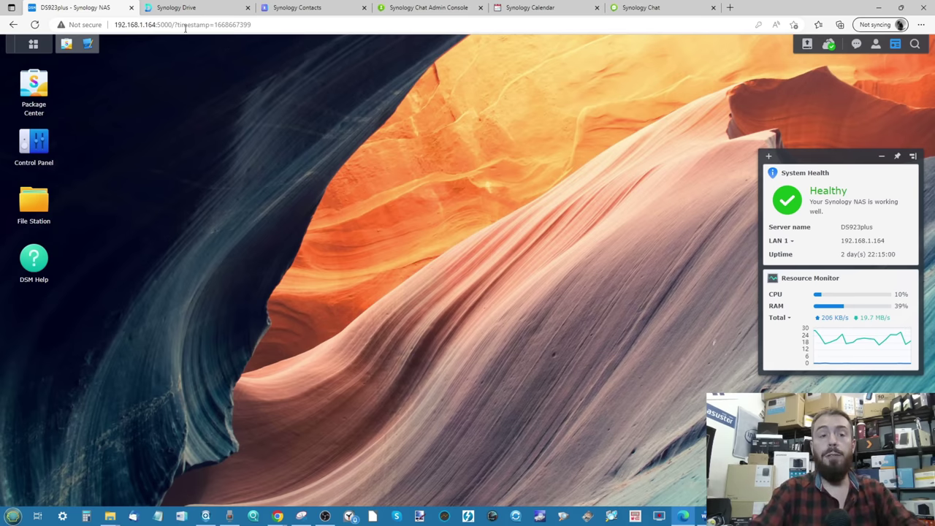
click(191, 6)
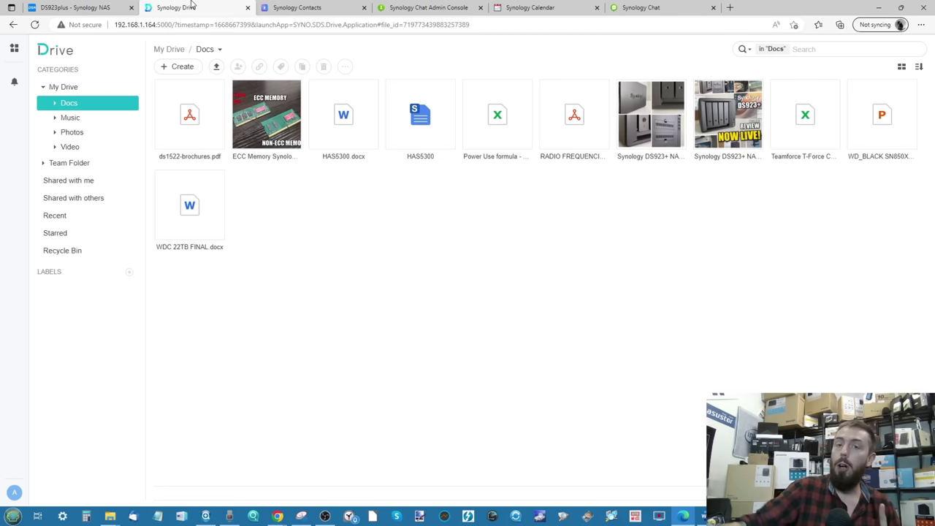
click(80, 7)
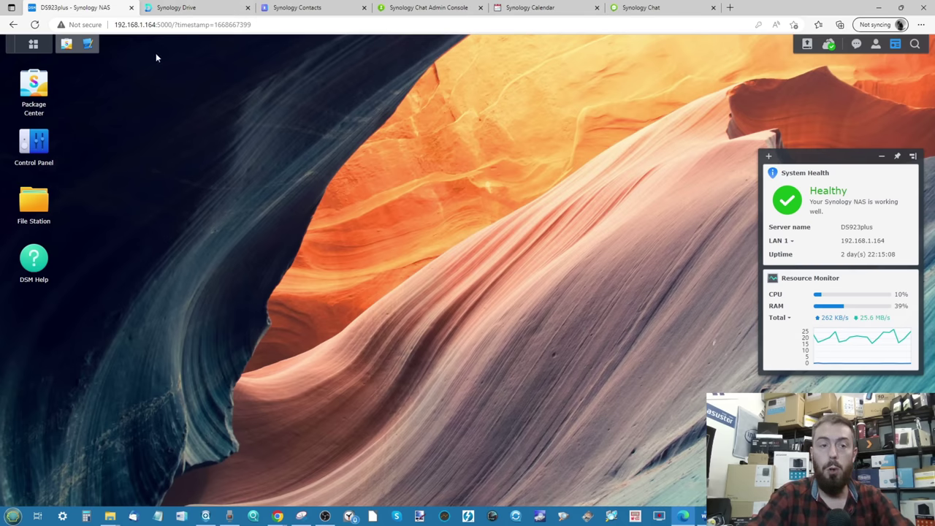
Open and minimize Note Station, then switch to the Synology Contacts tab.
click(89, 47)
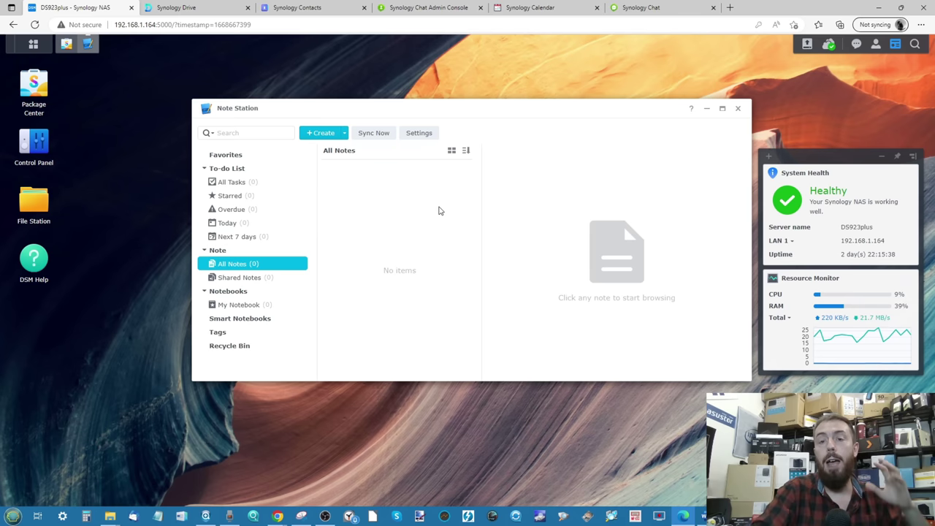
click(706, 107)
click(322, 6)
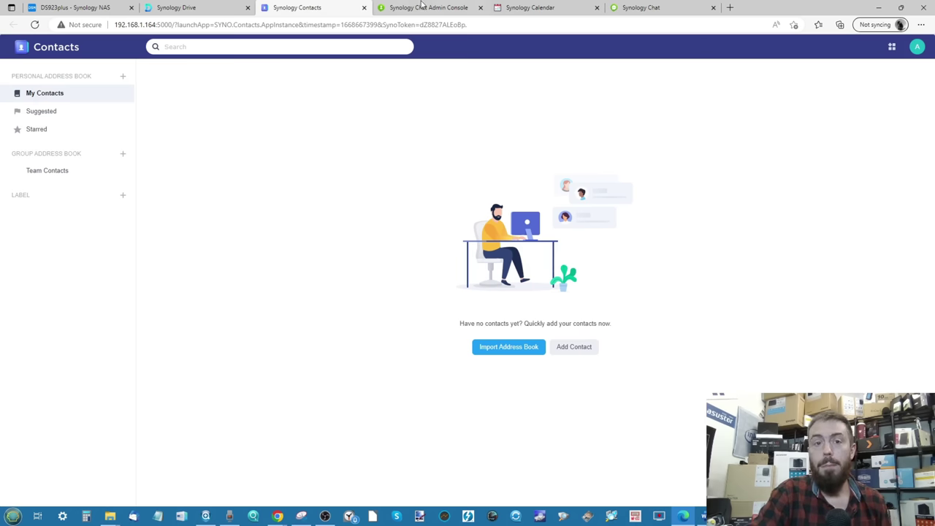
Move from the Chat Admin Console tab to Synology Chat's My Space conversation.
click(422, 6)
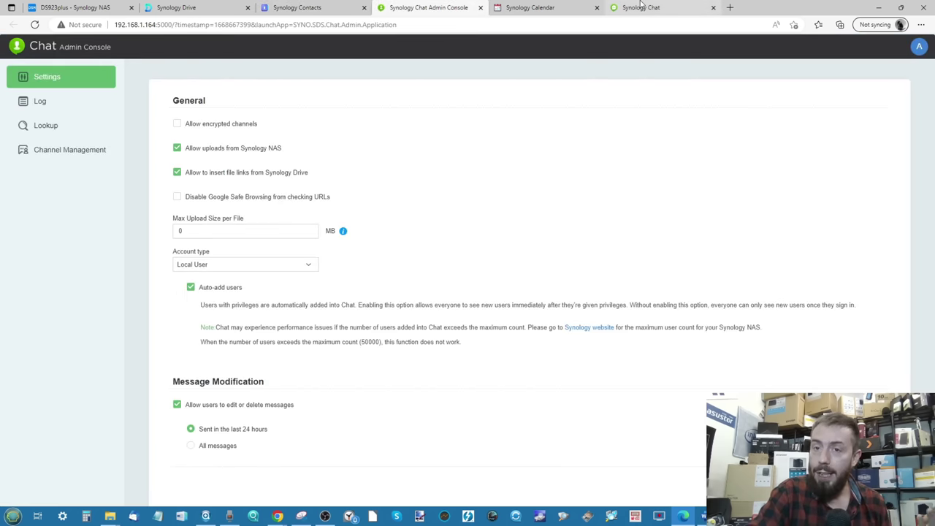
click(640, 6)
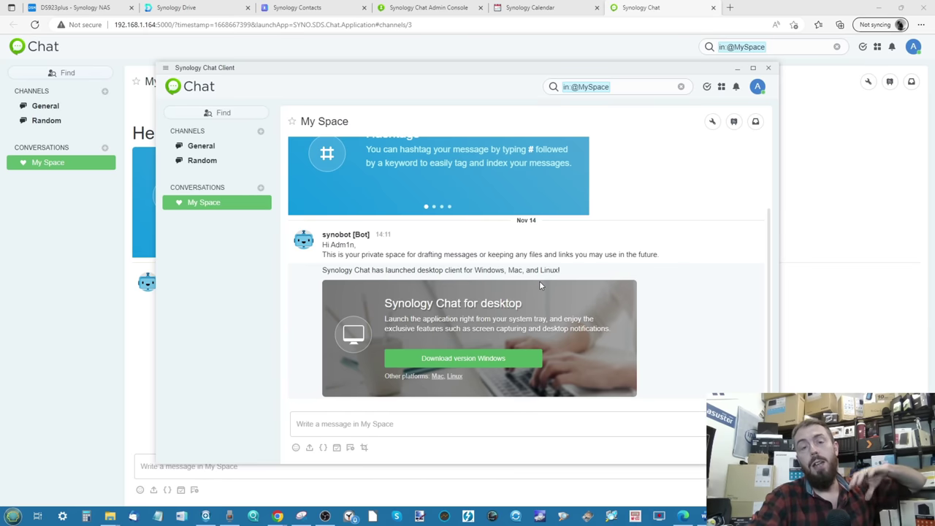
click(430, 423)
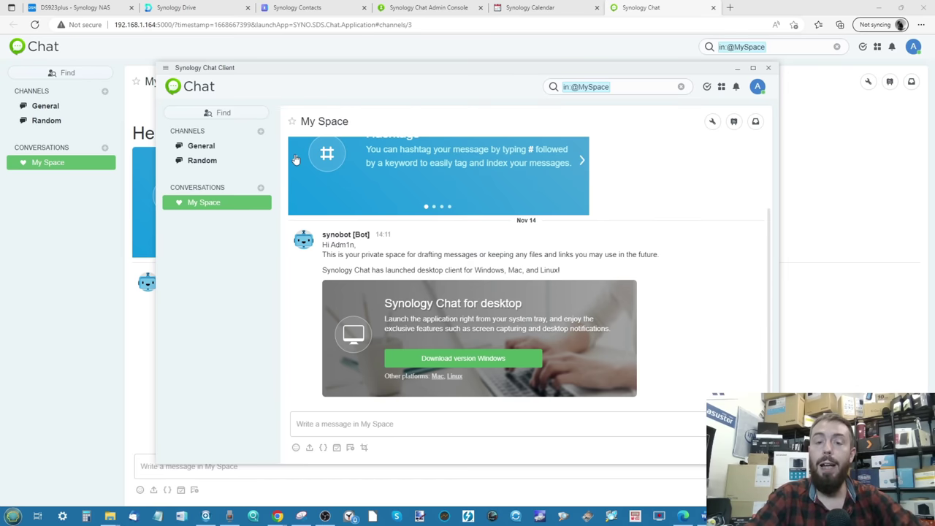
Reposition the Synology Chat Client window by its title bar, then minimize it.
drag(424, 70, 503, 208)
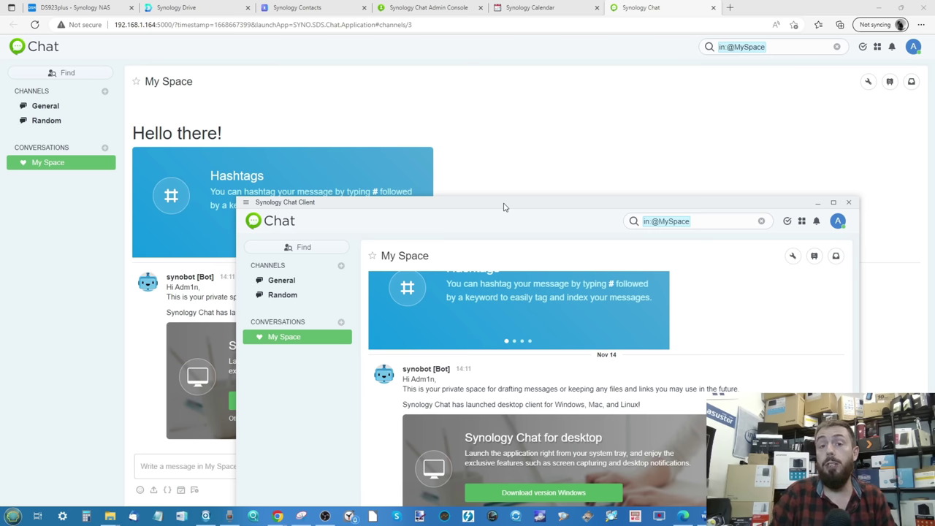
drag(503, 208, 555, 136)
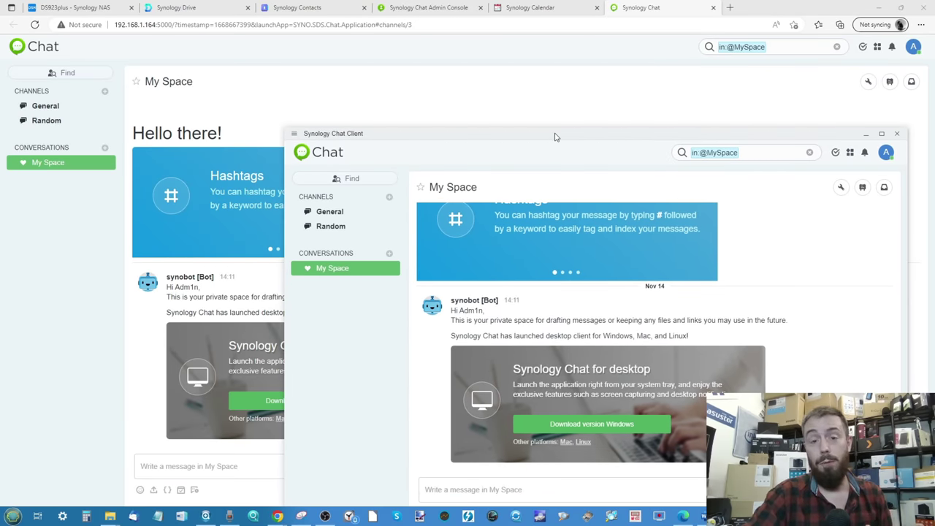
drag(555, 137, 498, 143)
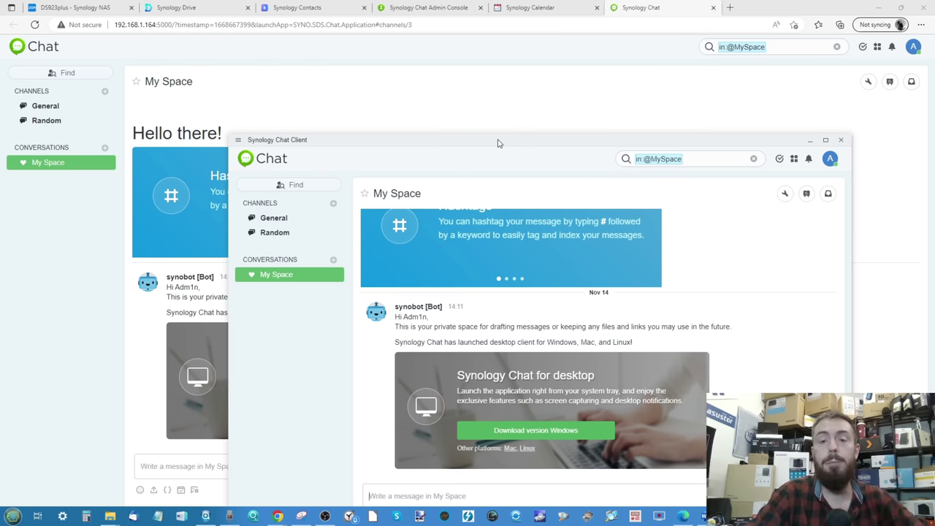
drag(498, 143, 473, 114)
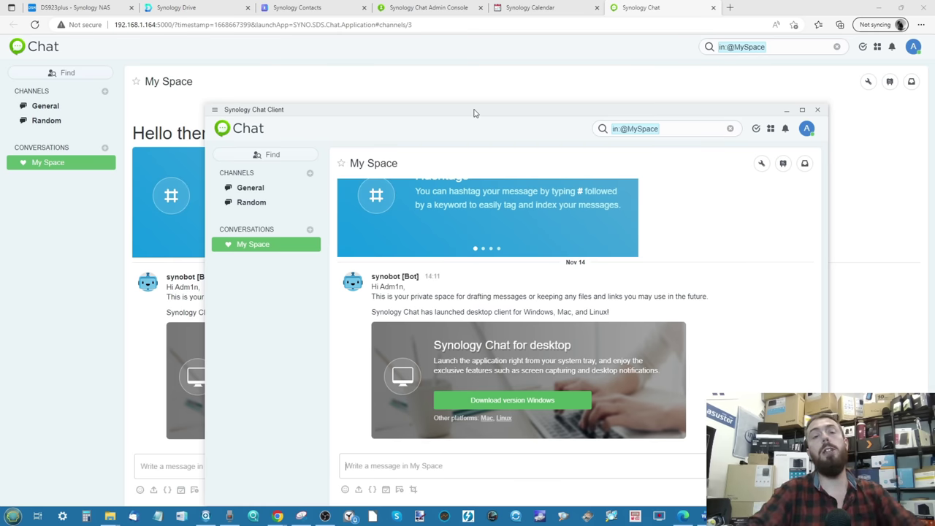
click(784, 115)
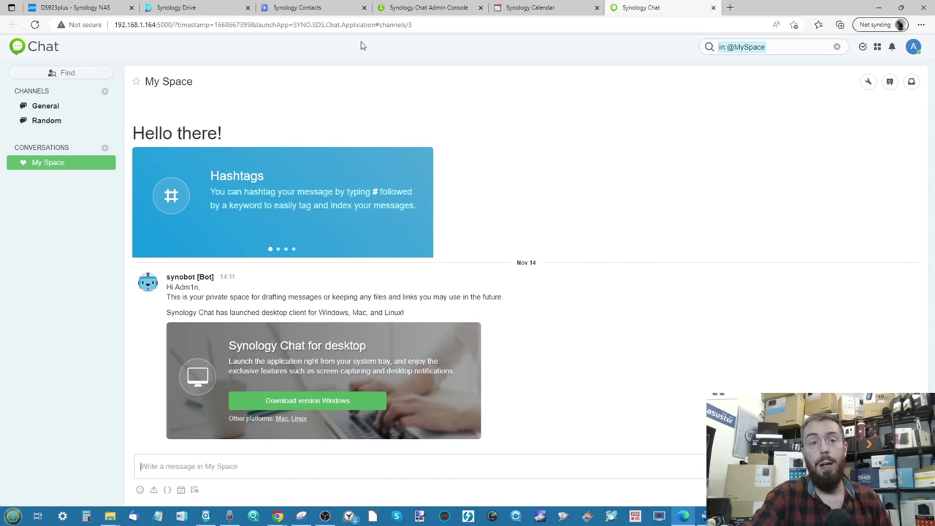
Review the four Team Contacts in Synology Contacts, then switch to the Chat Admin Console tab.
click(323, 8)
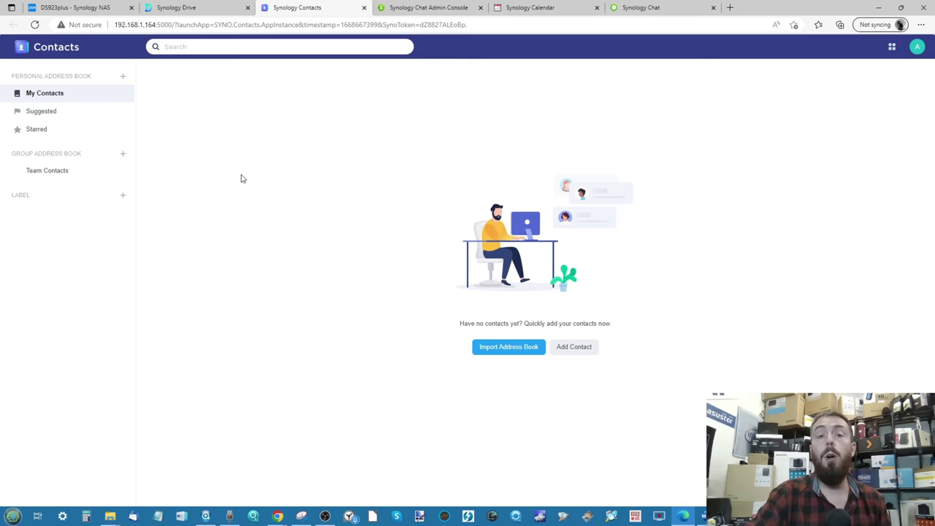
click(62, 175)
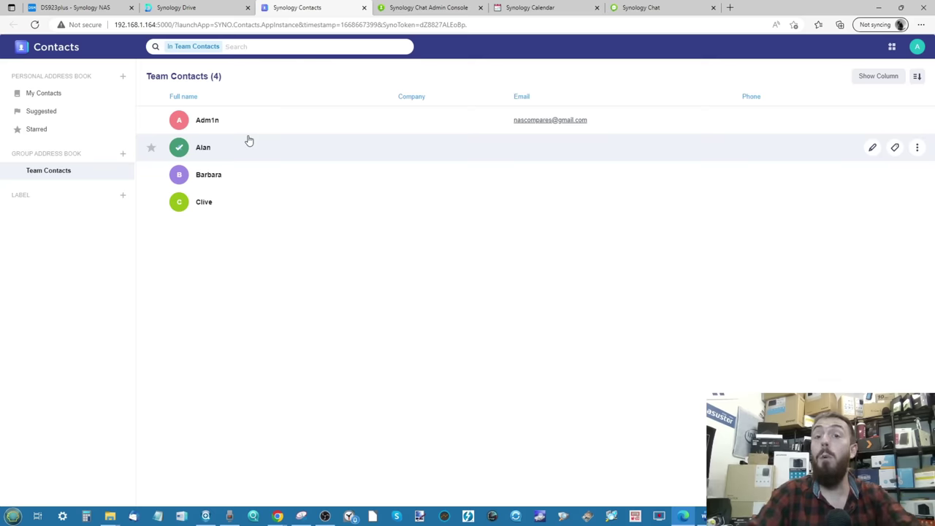
click(427, 8)
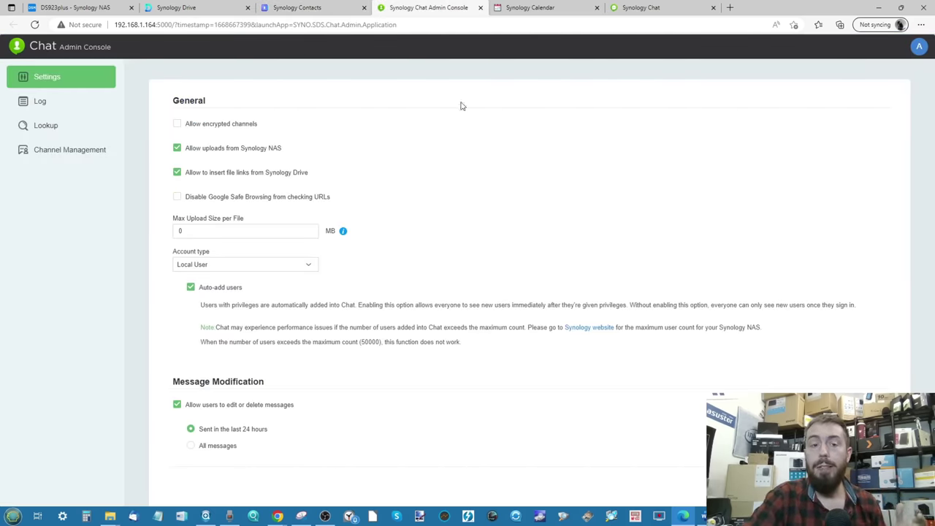
Scroll the Chat Admin Console settings, view its operation Log, then switch to Synology Calendar.
scroll(355, 253, down, 5)
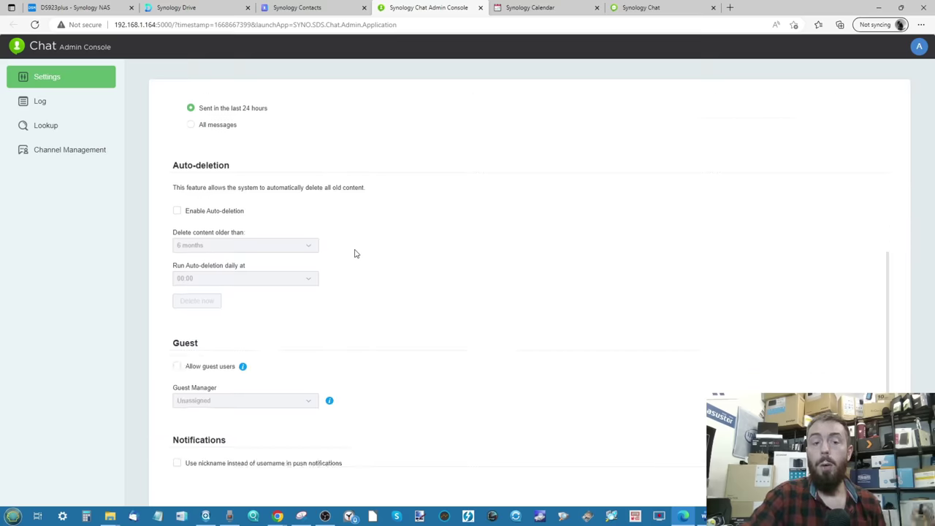
scroll(355, 254, up, 5)
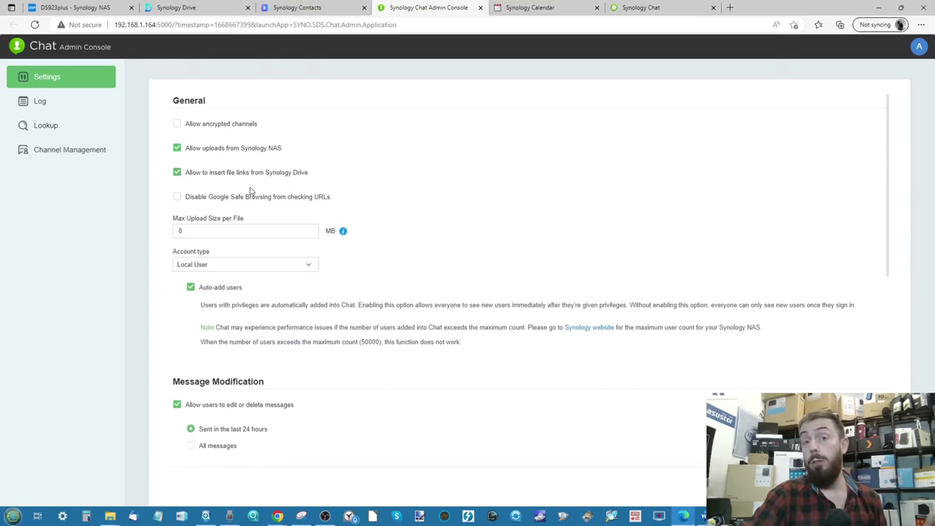
click(58, 109)
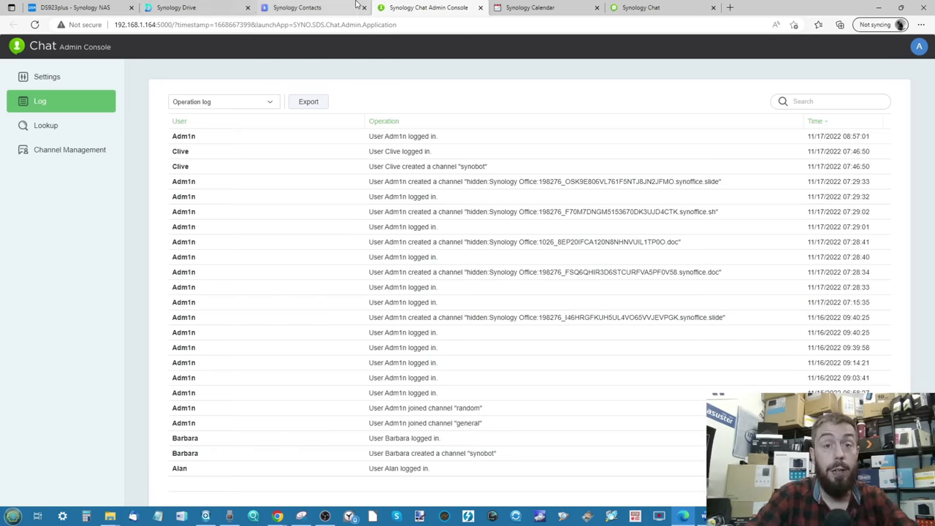
click(544, 6)
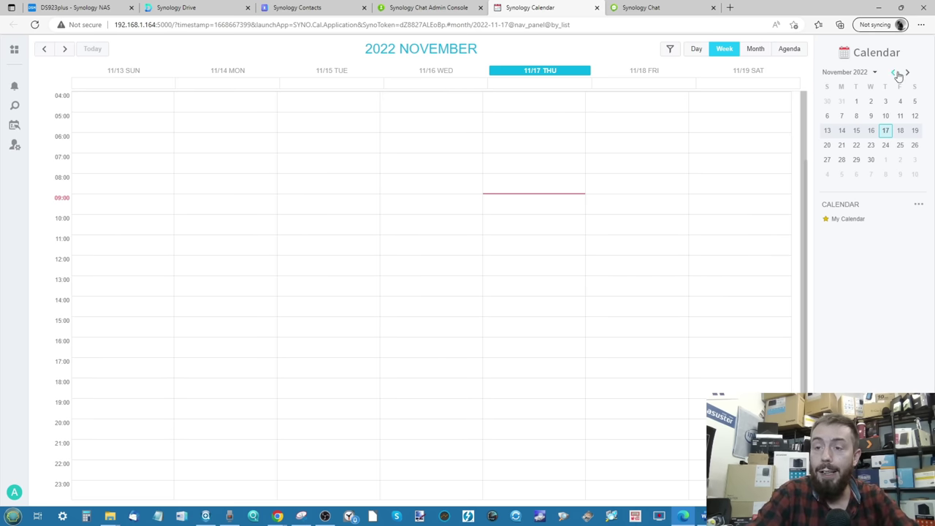
Look over Calendar's app list and the personal settings' email, calendar and general pages.
click(14, 49)
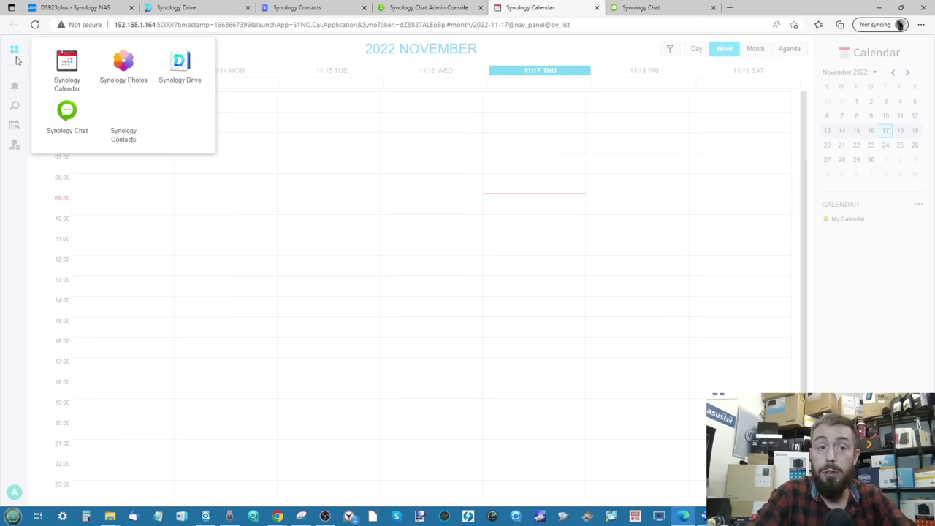
click(284, 180)
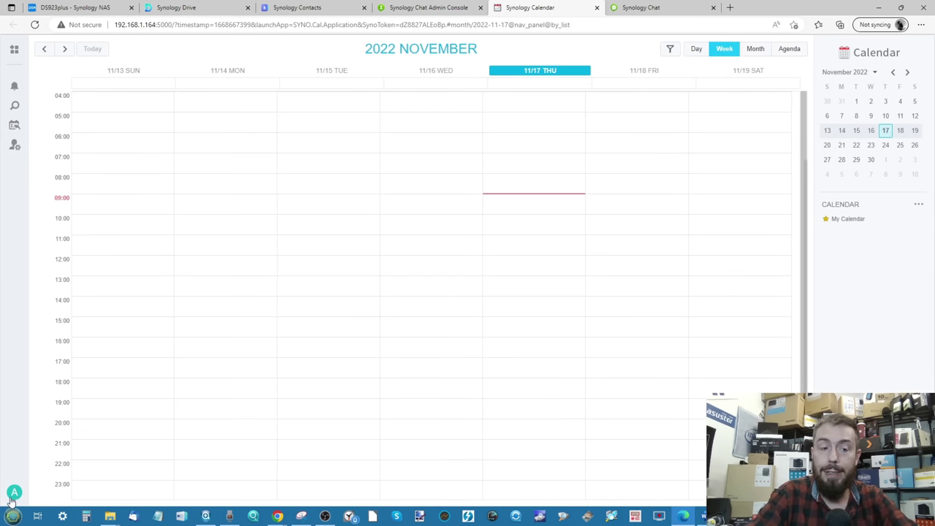
click(14, 492)
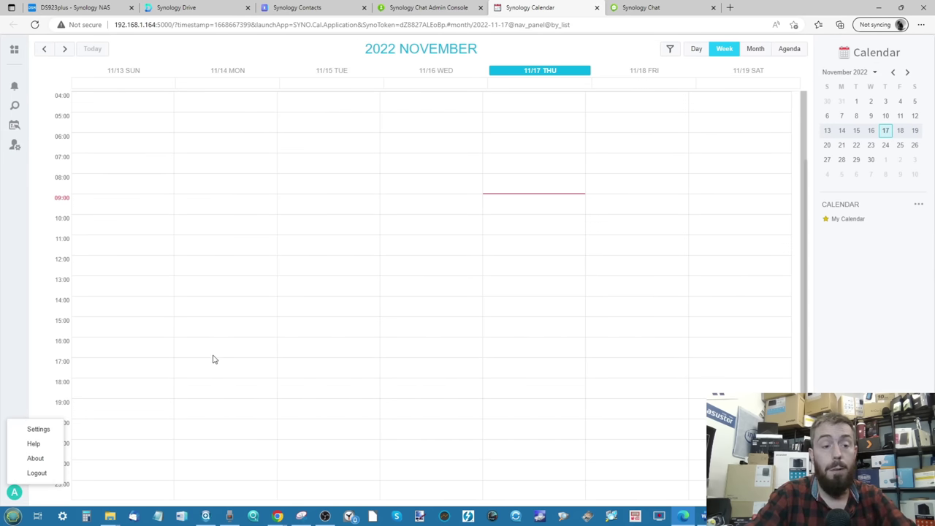
click(36, 430)
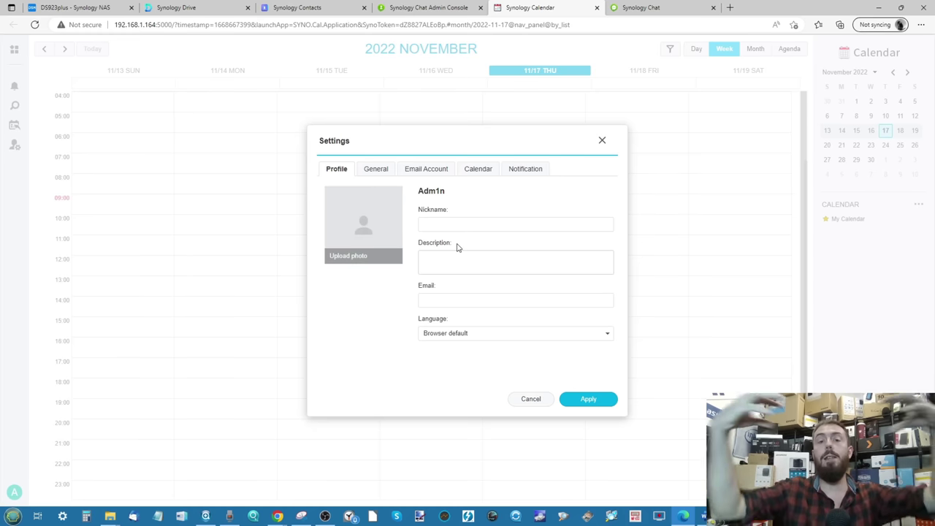
click(423, 170)
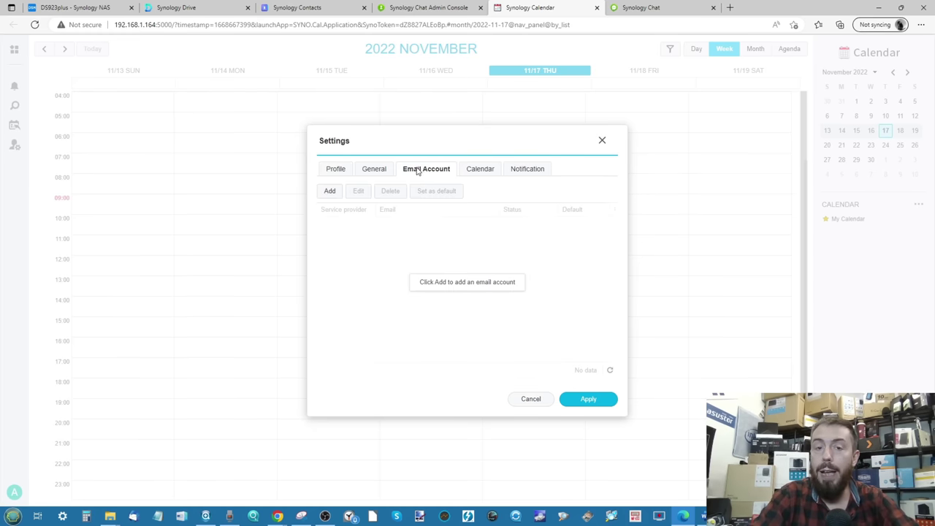
click(475, 172)
click(384, 171)
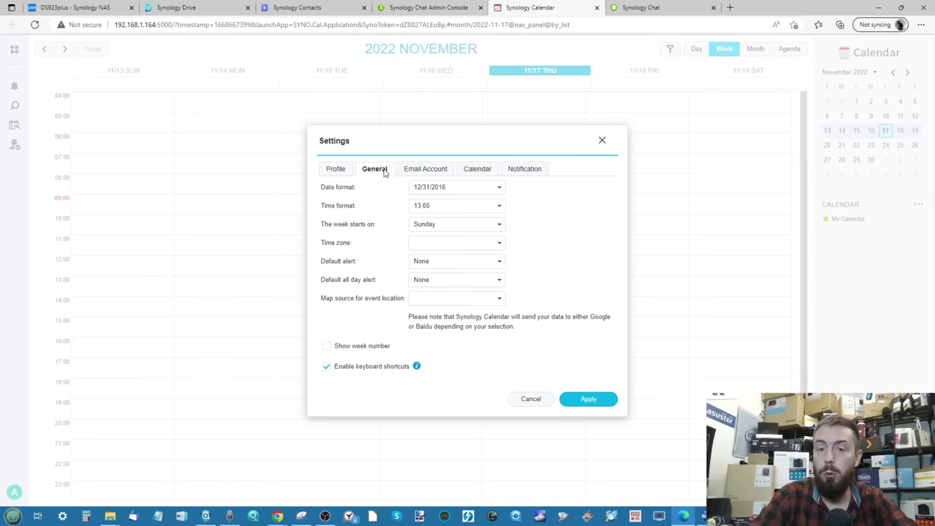
click(603, 143)
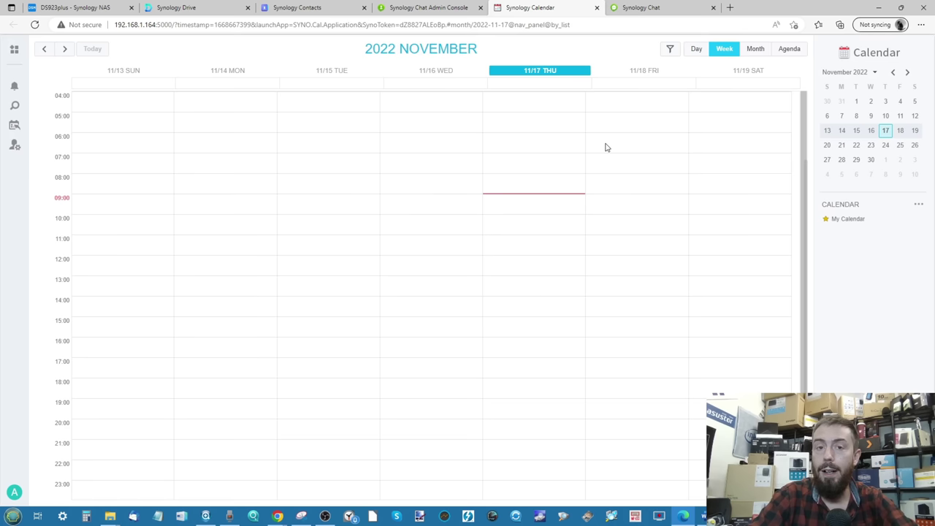
Check Calendar's admin settings and Jump to date, then return to the Chat Admin Console tab.
click(15, 146)
click(596, 202)
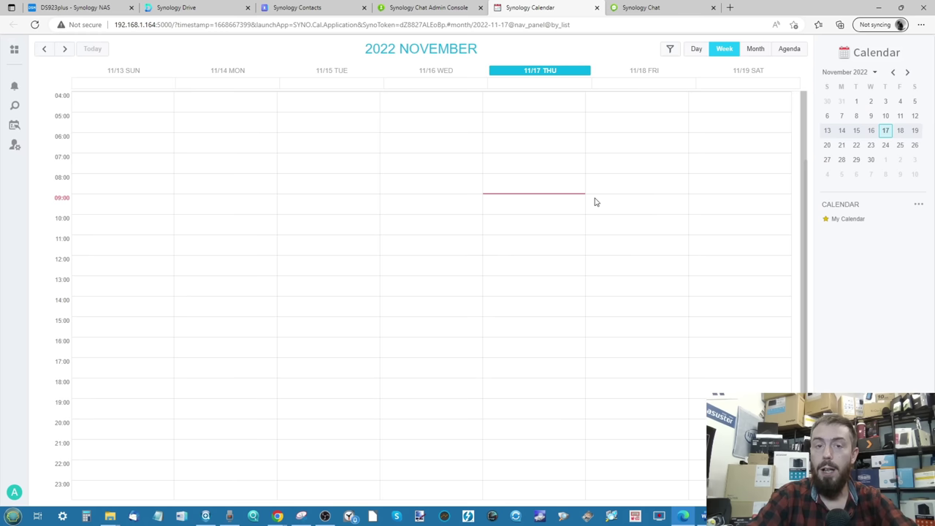
click(14, 125)
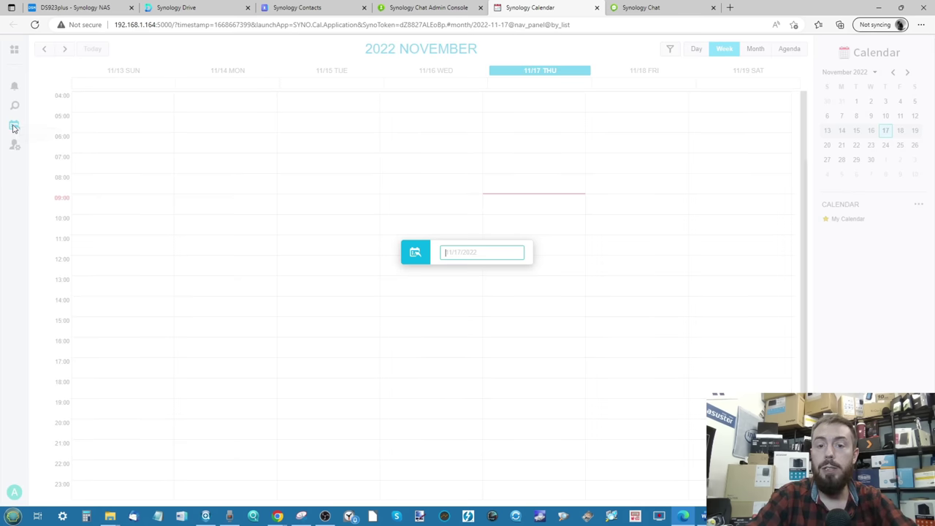
click(387, 154)
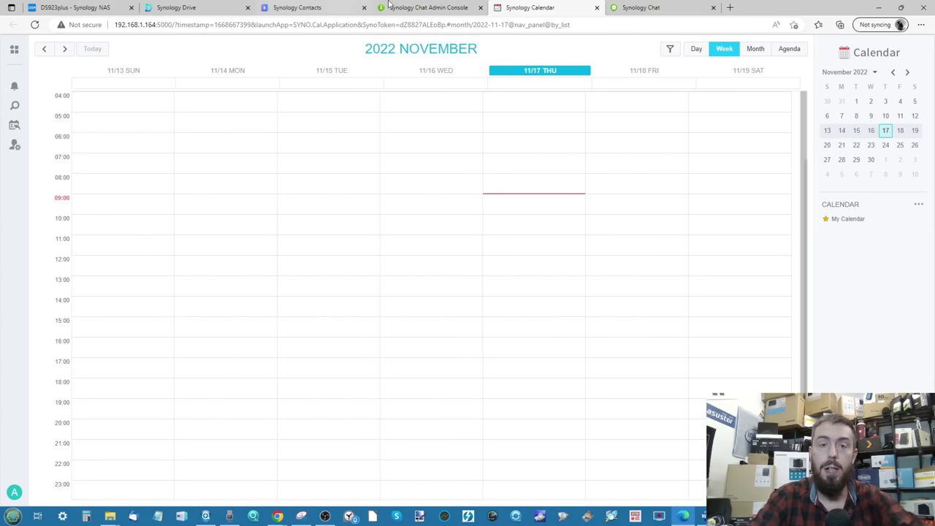
click(610, 6)
click(400, 7)
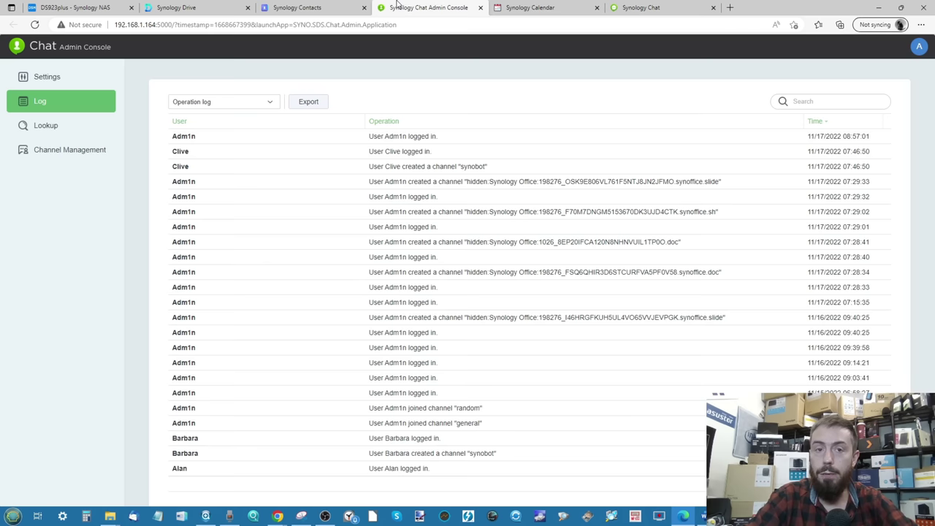
Cycle through the Contacts, Drive and DSM tabs, then launch Surveillance Station from the Main Menu.
click(327, 5)
click(187, 7)
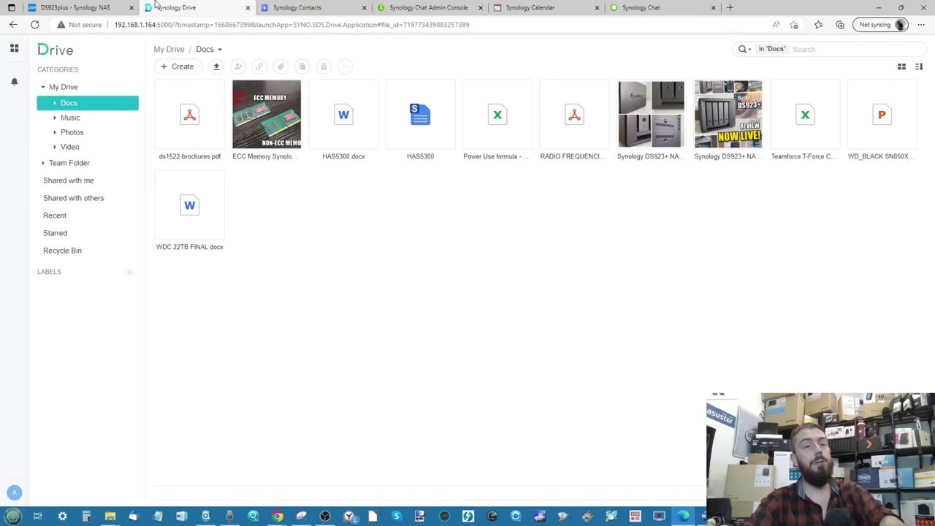
click(76, 7)
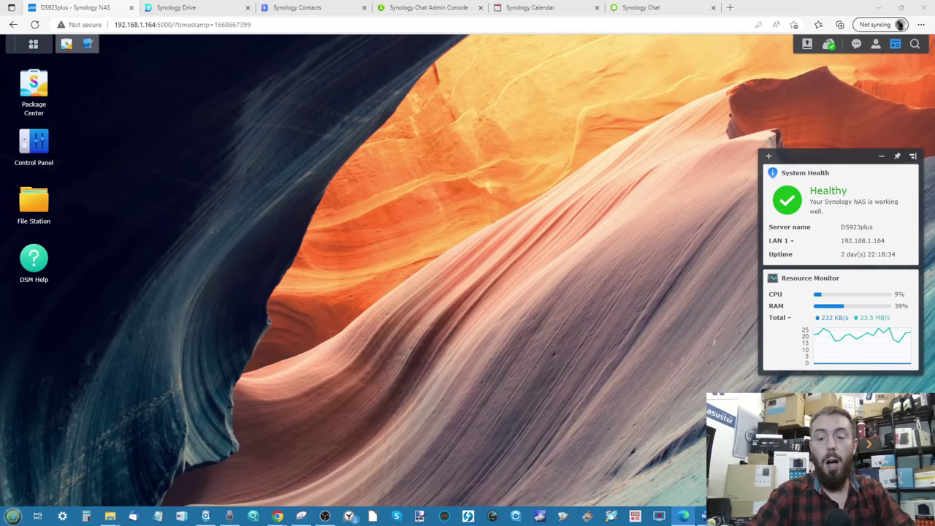
key(alt+Tab)
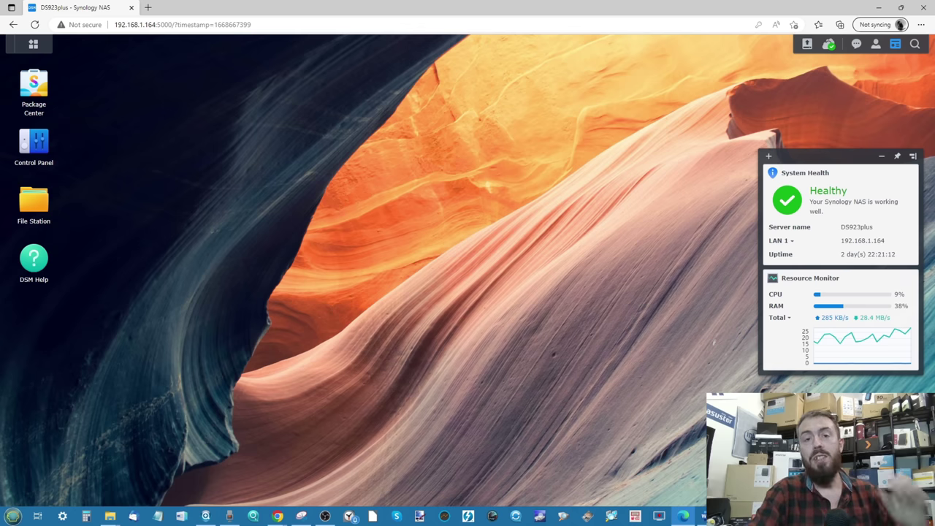
click(31, 45)
click(603, 275)
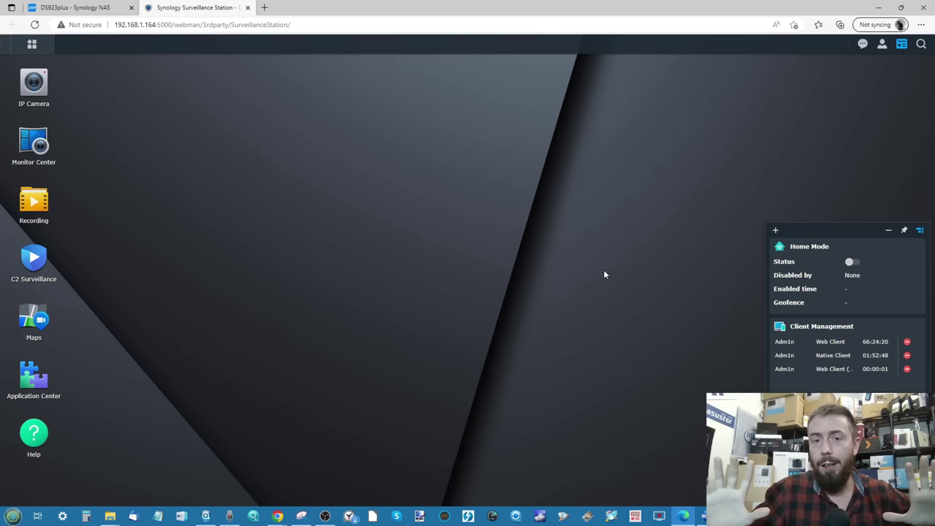
In Monitor Center, drag-zoom the upper camera feed to 7.4x, then reset its zoom.
click(41, 140)
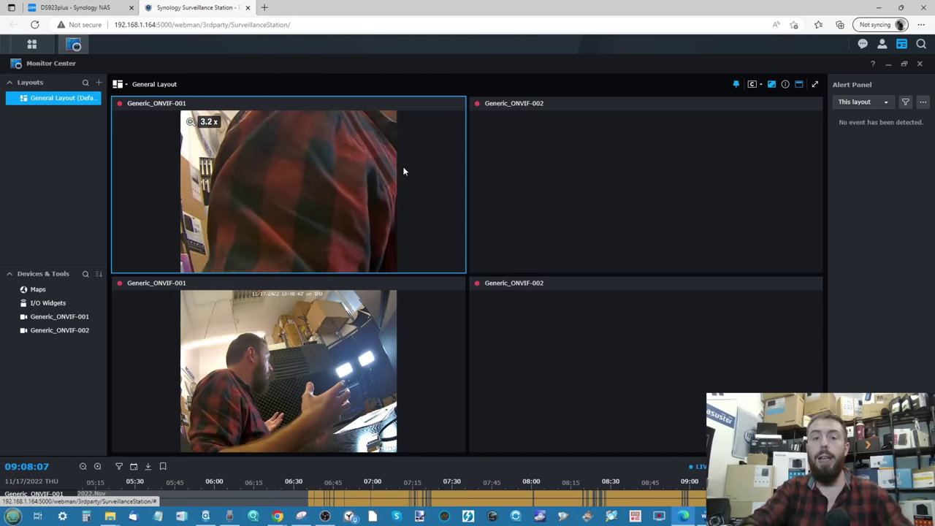
mouse_move(271, 161)
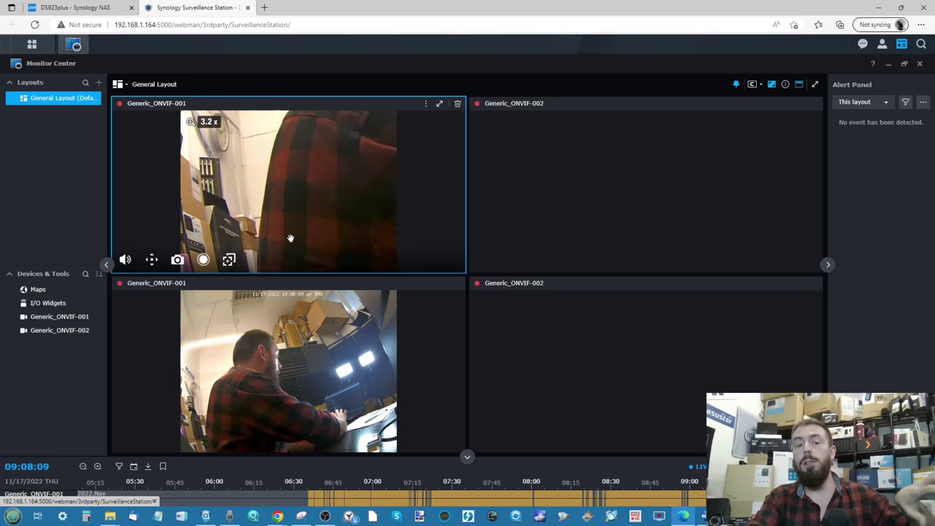
mouse_move(289, 369)
mouse_move(295, 170)
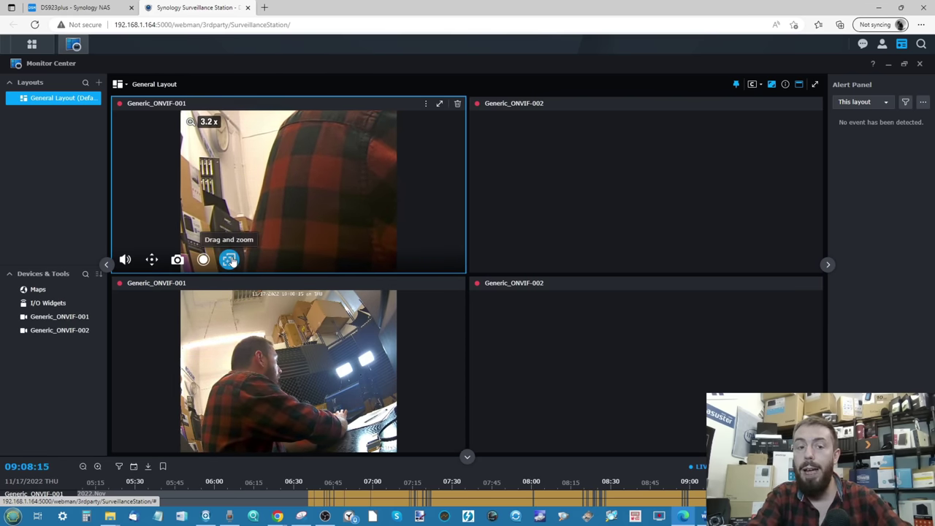
click(229, 261)
drag(282, 146, 360, 224)
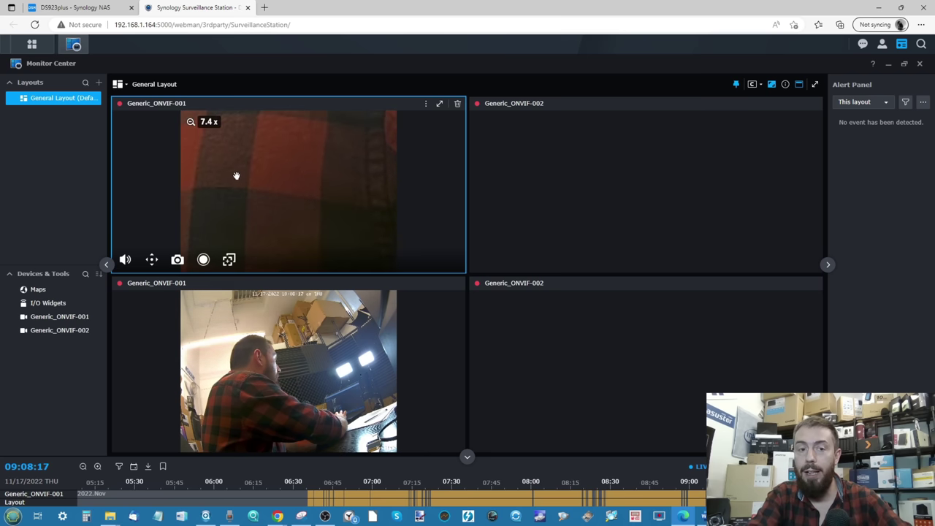
click(190, 122)
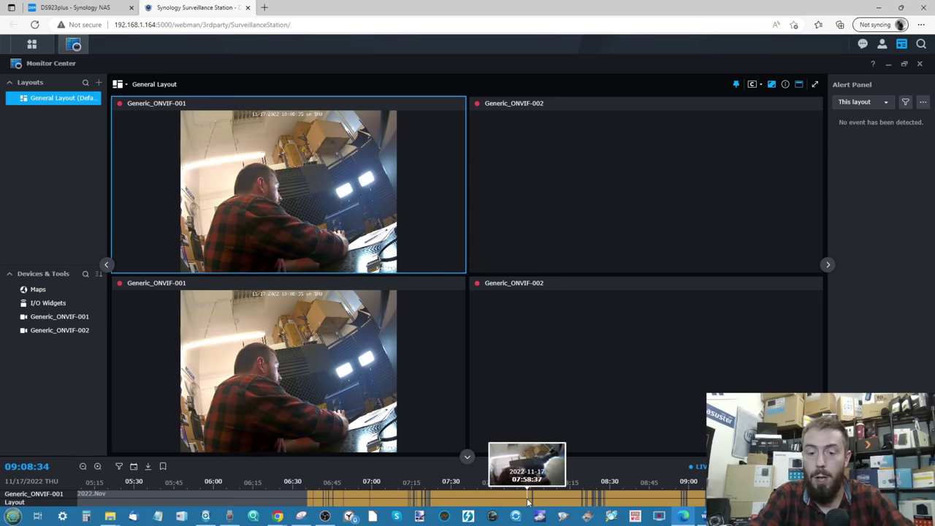
Replay the top-left camera's 08:07 recording and zoom the lower-left feed 3.0x, then reset it.
click(549, 503)
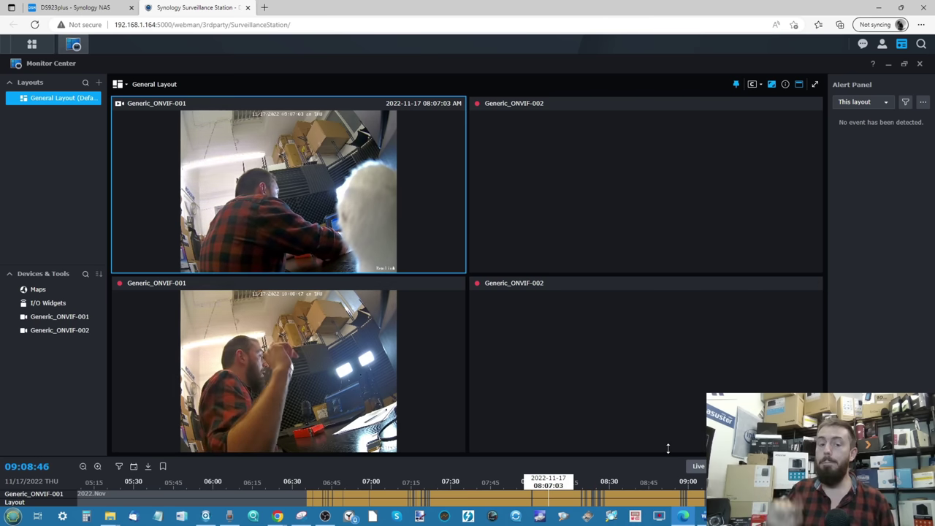
mouse_move(378, 352)
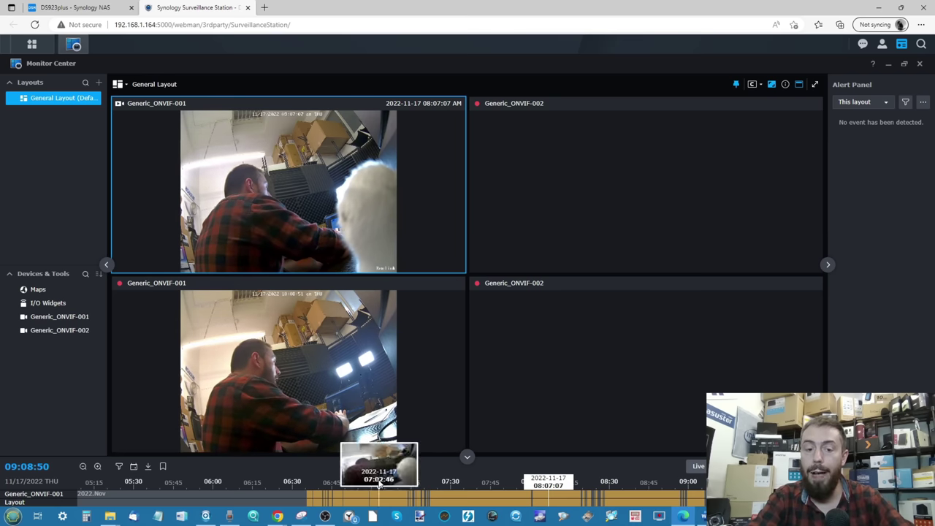
click(228, 439)
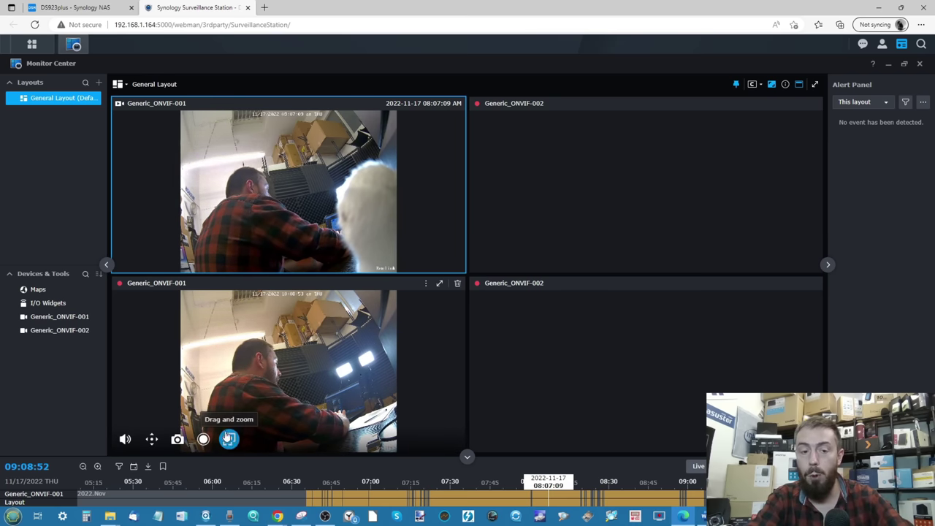
drag(347, 400, 374, 424)
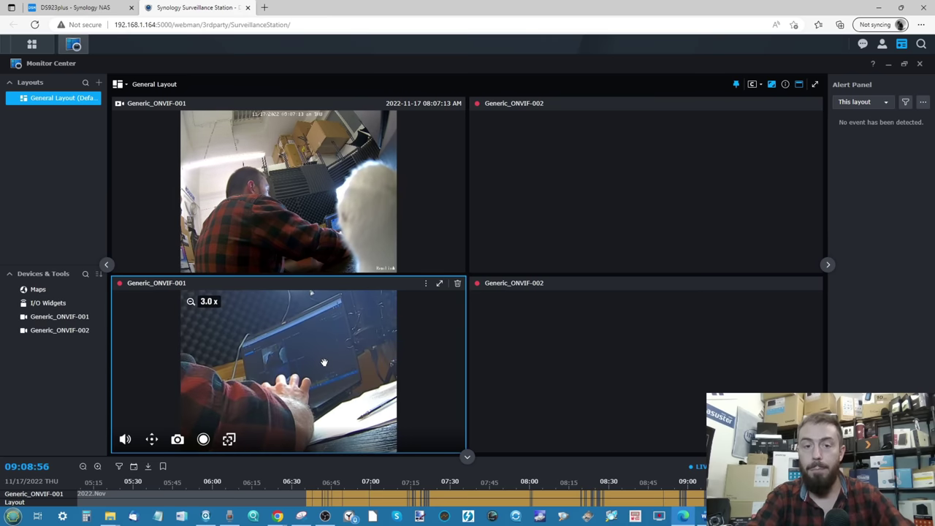
mouse_move(324, 362)
mouse_down()
mouse_move(405, 343)
mouse_move(308, 353)
mouse_up()
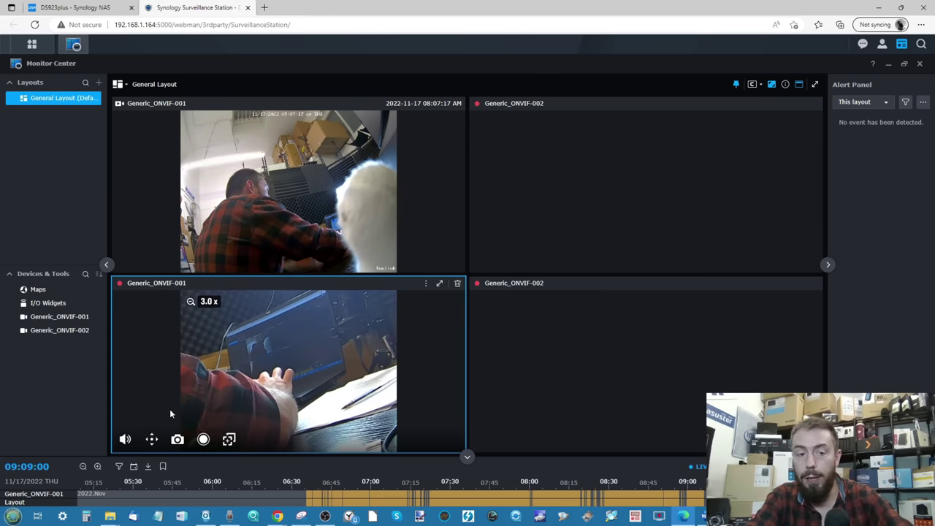
click(192, 301)
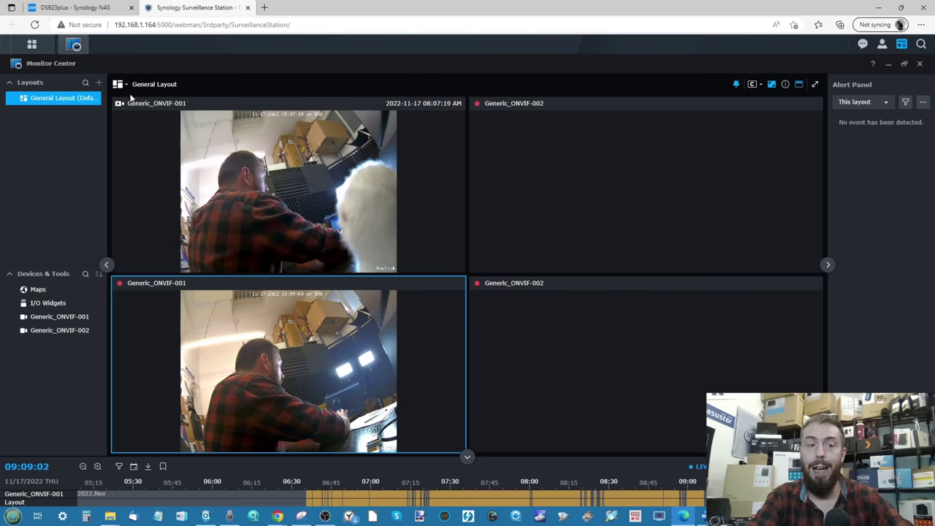
Change the General Layout to a 3×2 grid and select the Generic_ONVIF-002 and lower-left tiles.
click(120, 85)
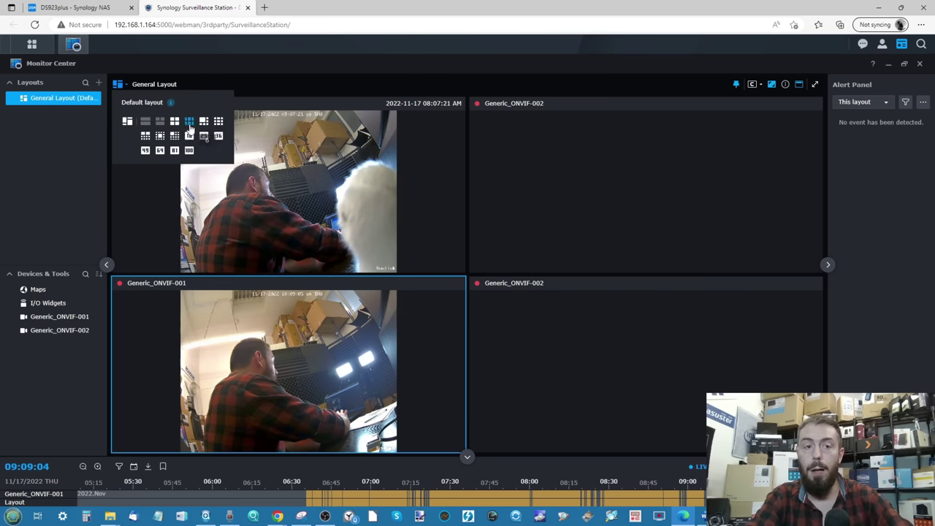
click(189, 122)
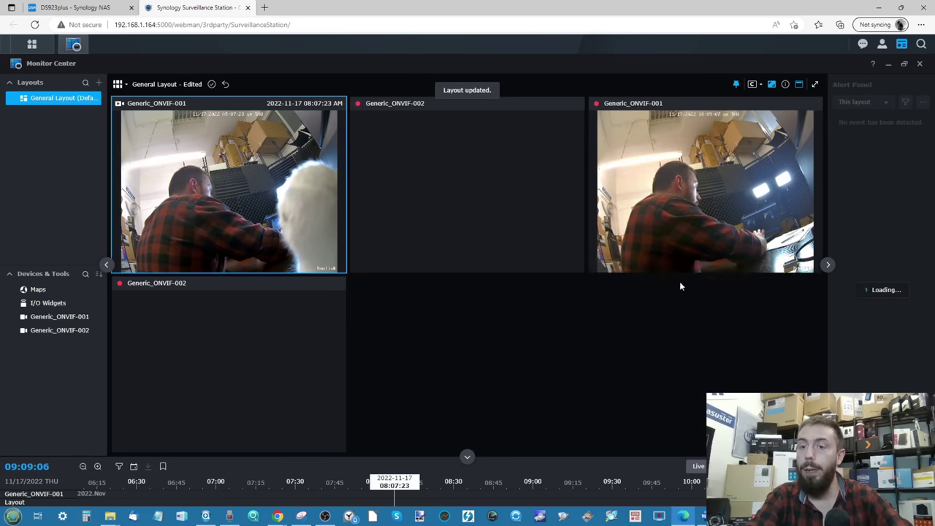
mouse_move(709, 241)
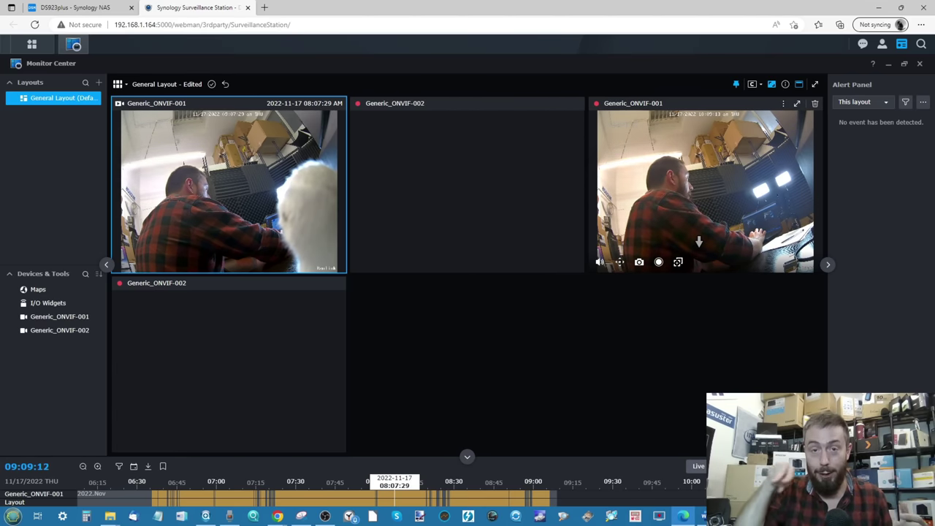
click(461, 180)
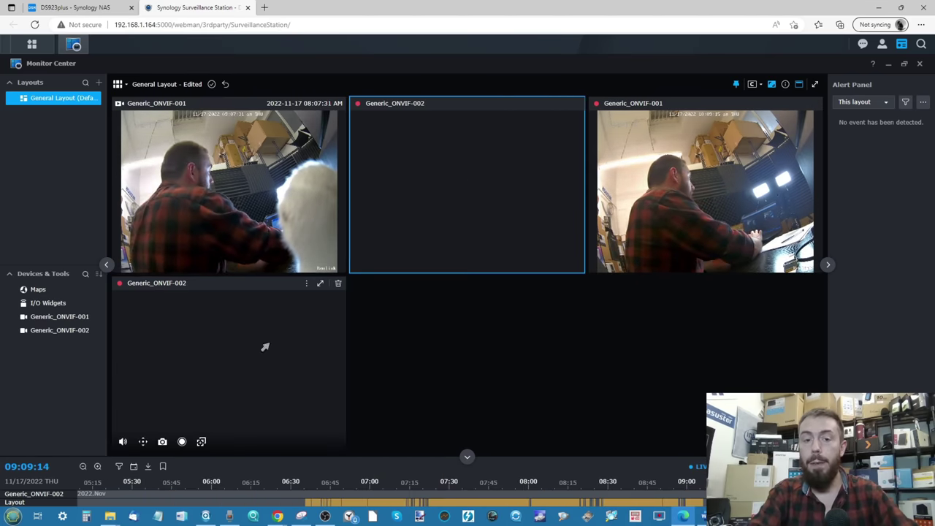
click(265, 347)
click(445, 210)
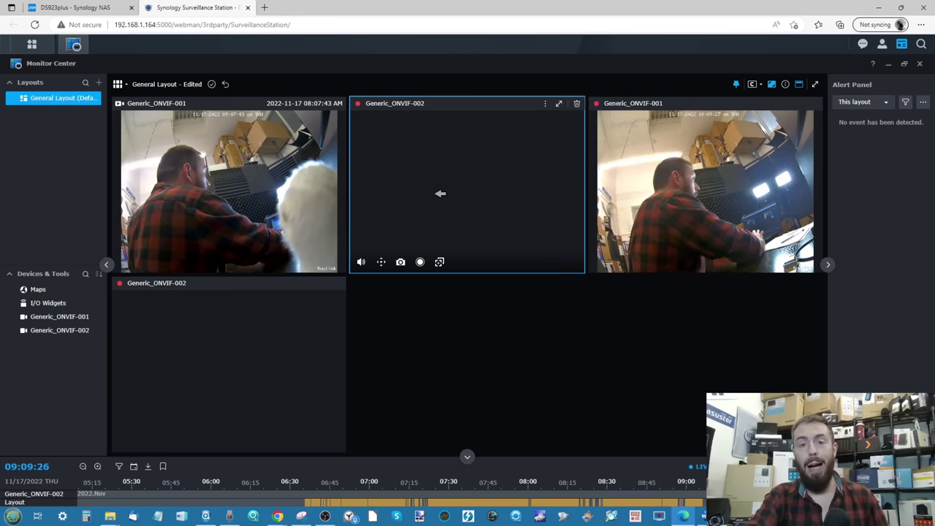
Open the Generic_ONVIF-002 tile's options and Stream profile menu.
click(544, 103)
mouse_move(559, 146)
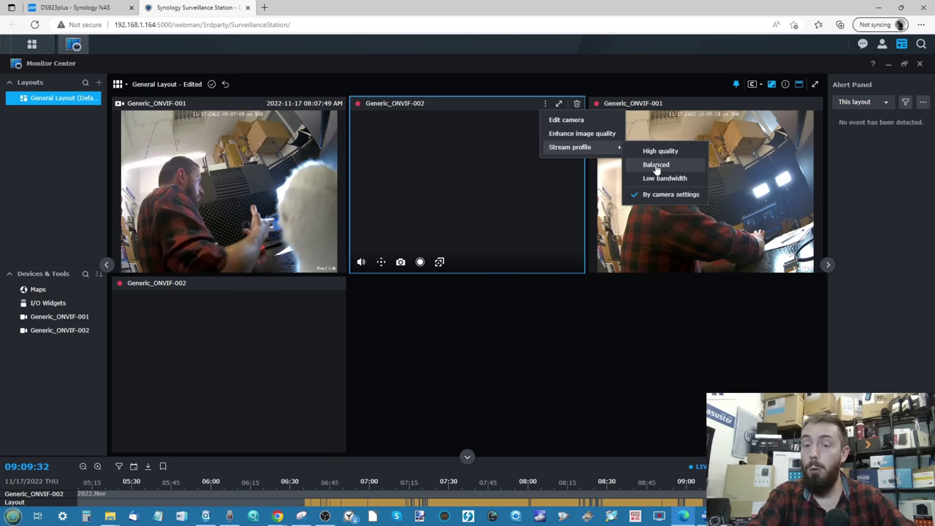
click(607, 299)
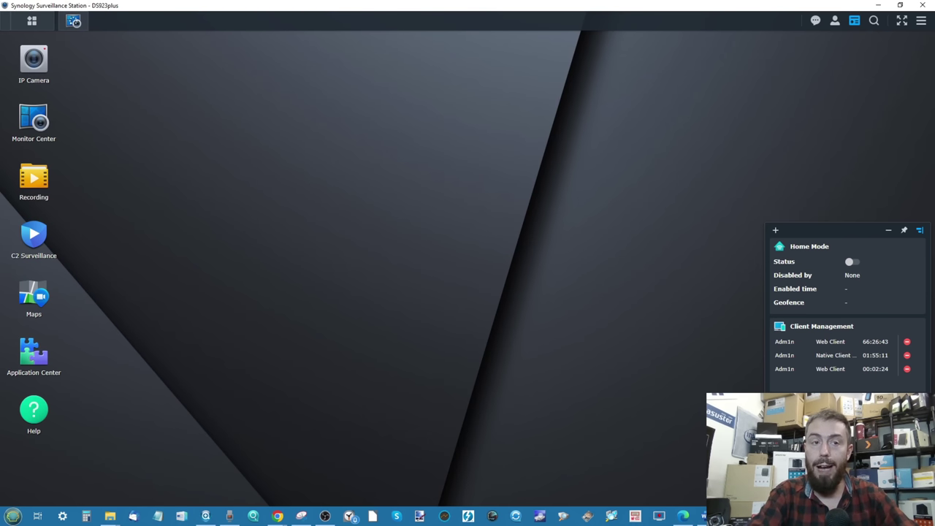
In the client's Monitor Center, area-zoom the lower-right Generic_ONVIF-002 feed to 2.3x.
click(34, 119)
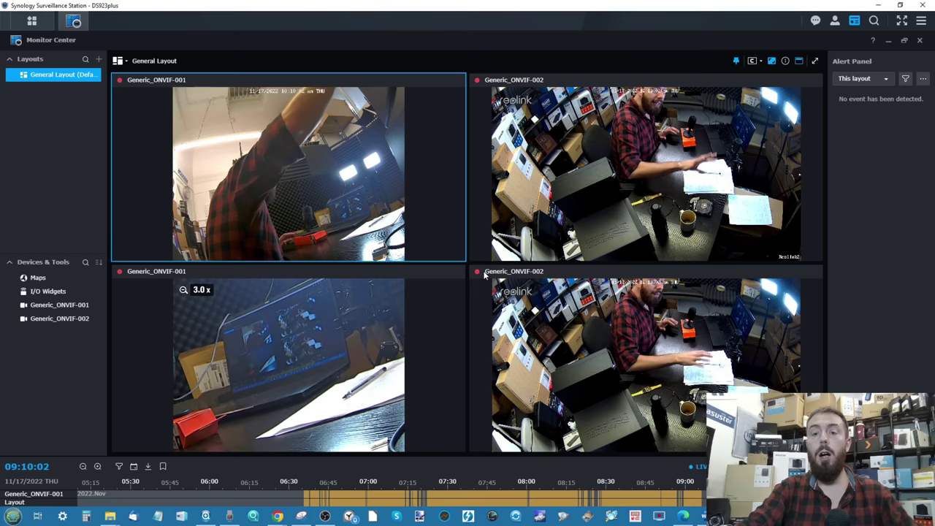
mouse_move(593, 117)
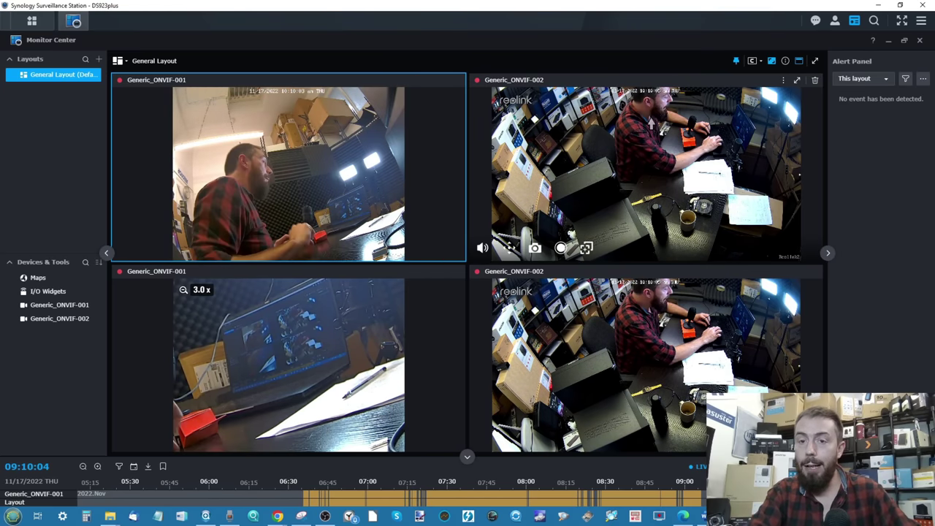
click(593, 117)
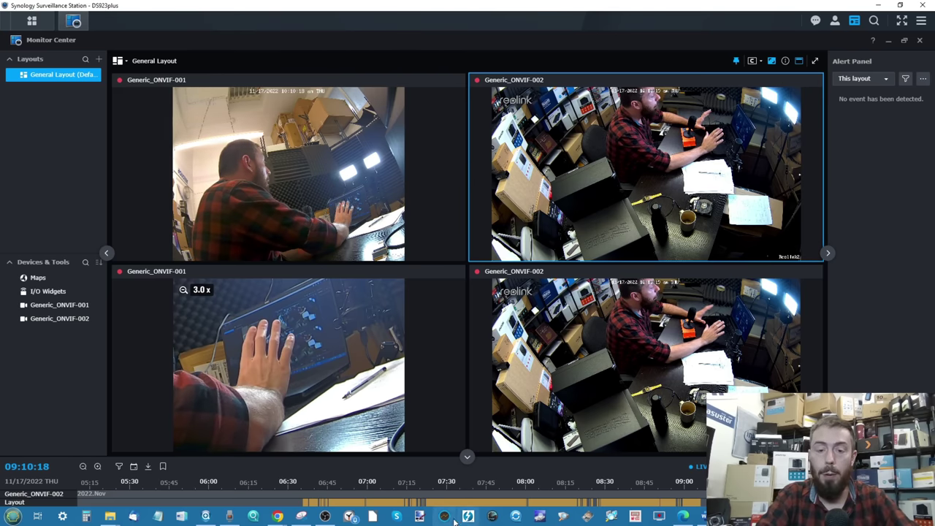
click(653, 353)
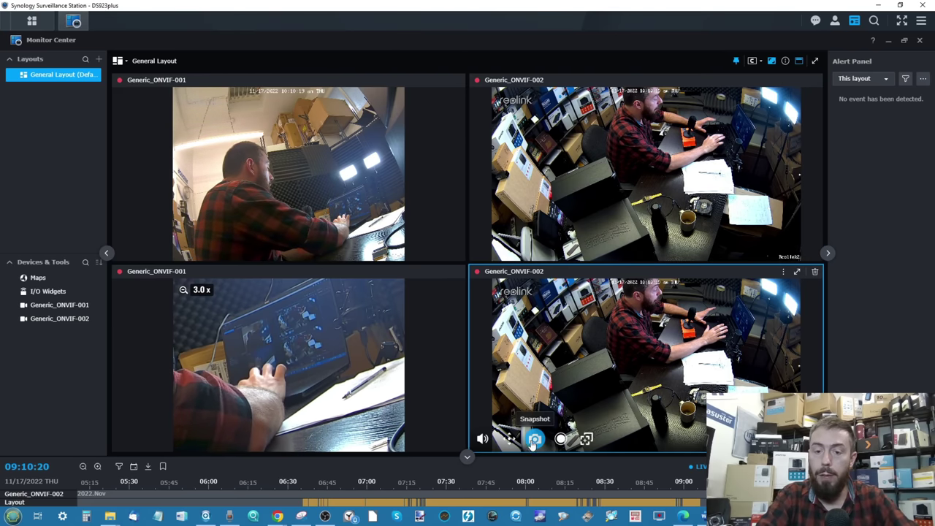
click(585, 439)
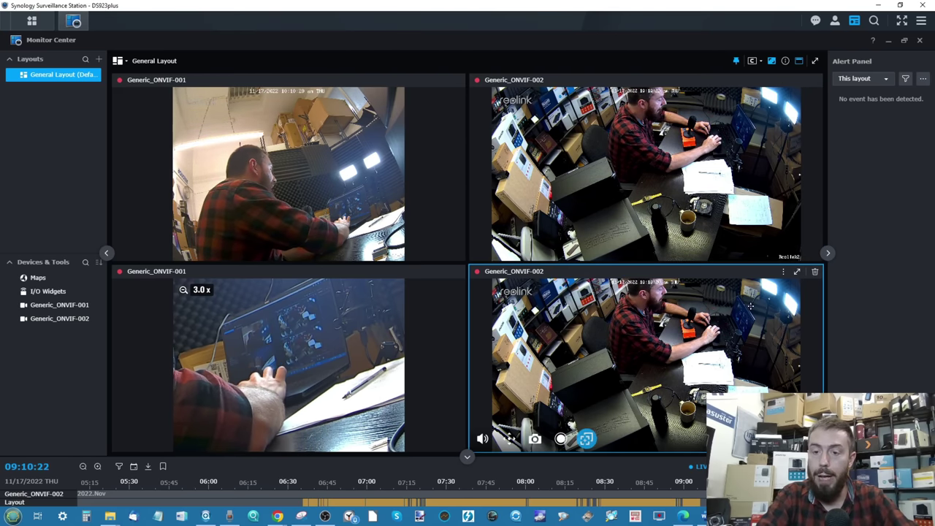
drag(761, 355, 763, 356)
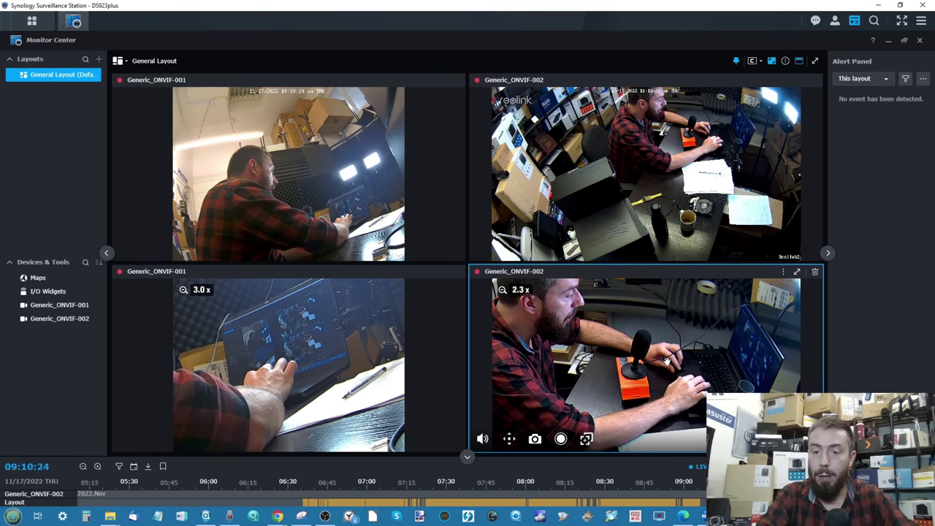
Play back the lower-right feed from 07:34, then rewind to around 05:44.
click(459, 501)
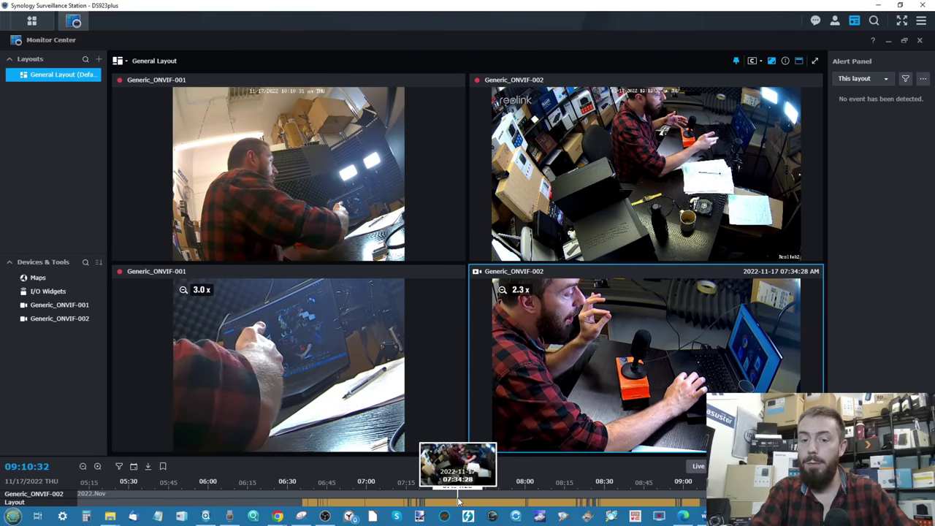
click(167, 502)
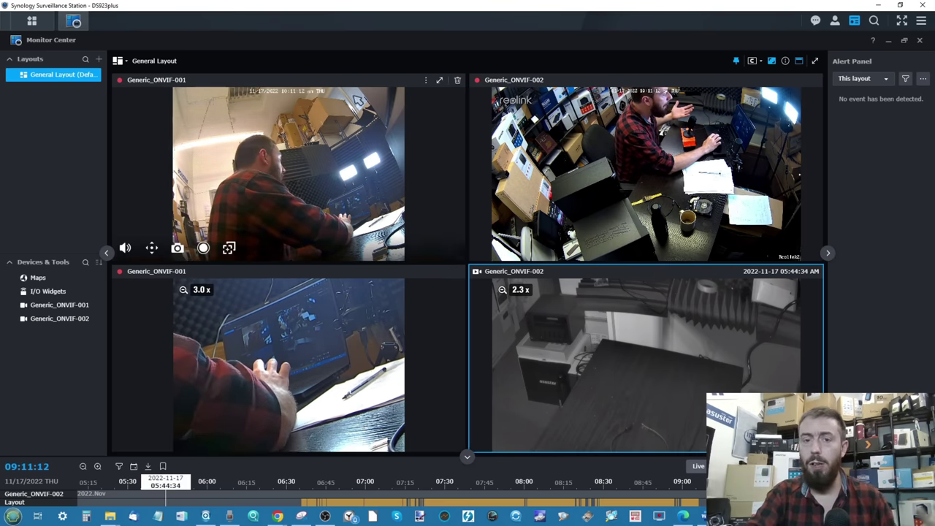
click(44, 279)
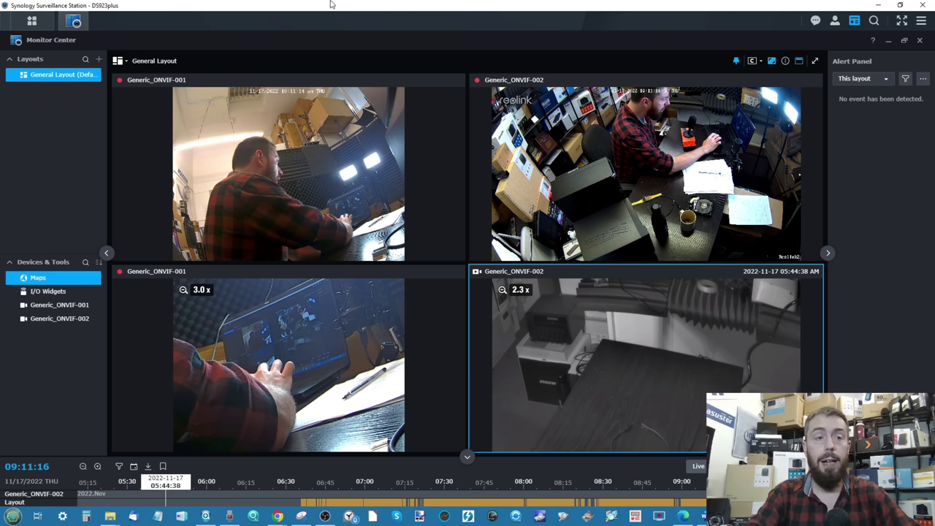
Return to Surveillance Station in the browser and close the Monitor Center layout view.
click(878, 7)
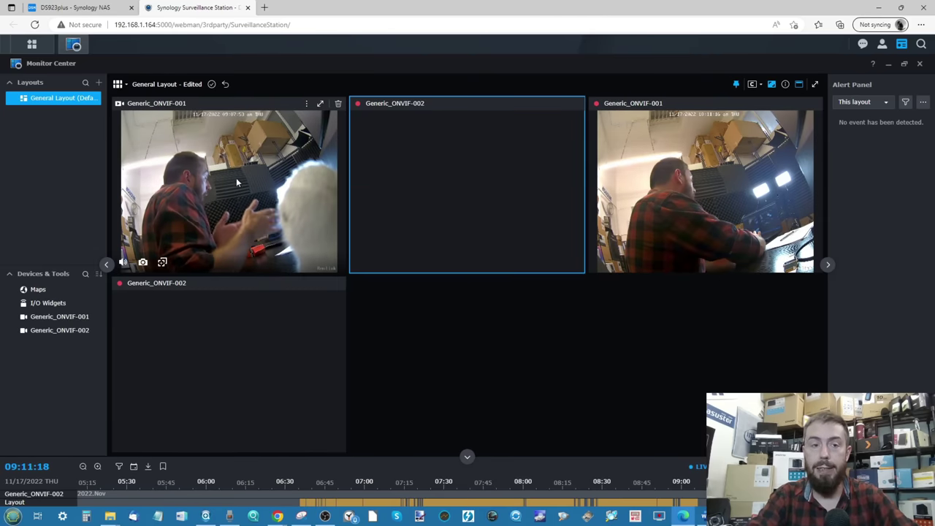
click(325, 516)
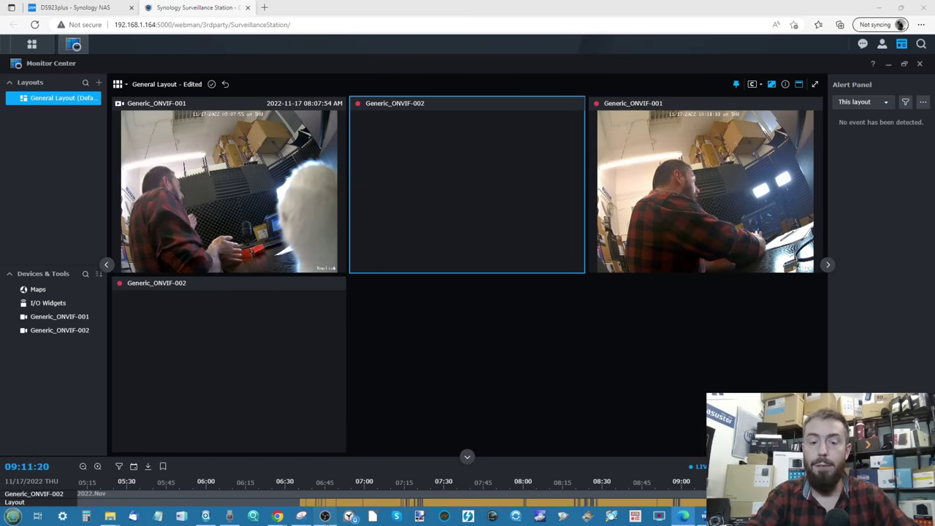
click(325, 516)
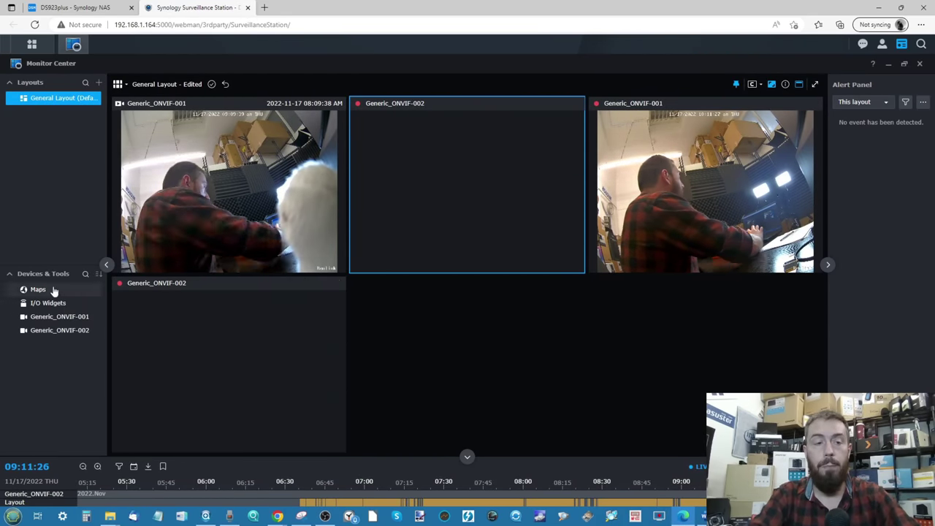
click(919, 64)
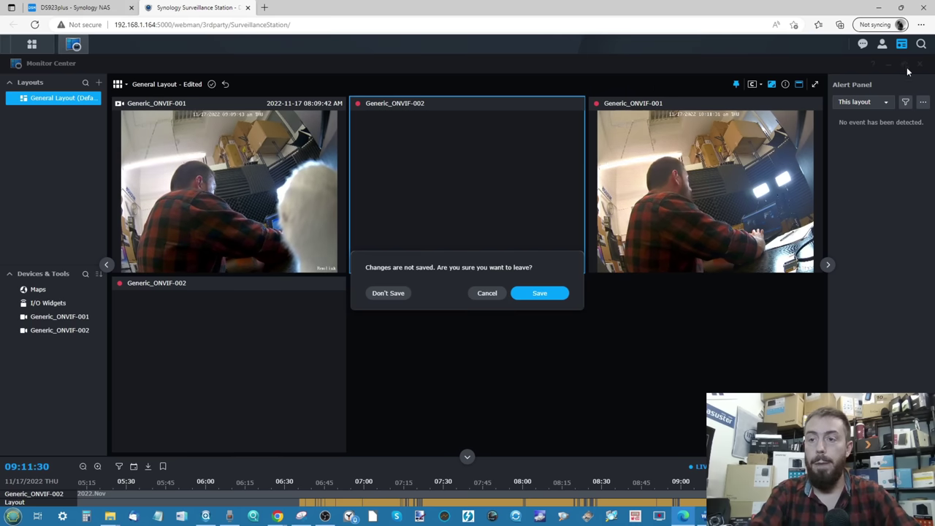
Start enabling the map service in Maps, discard the changes without saving, and close Maps.
click(32, 44)
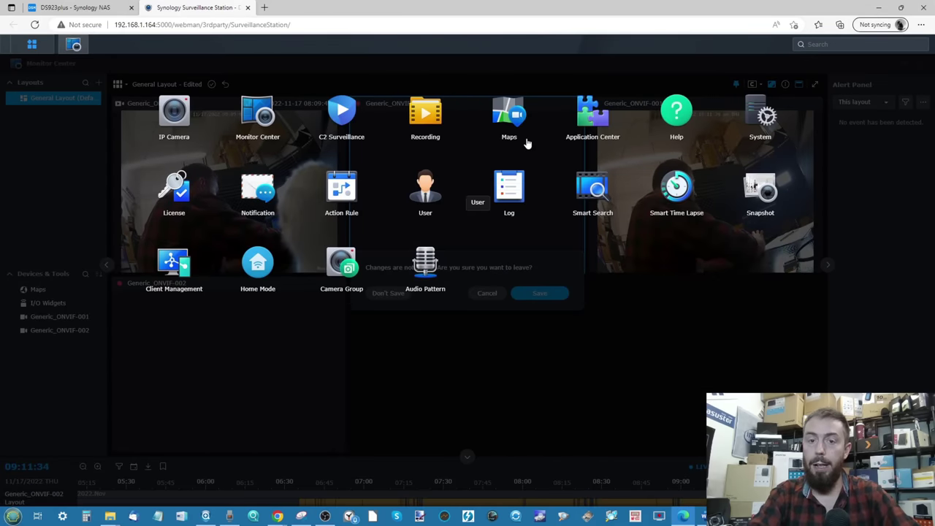
click(509, 116)
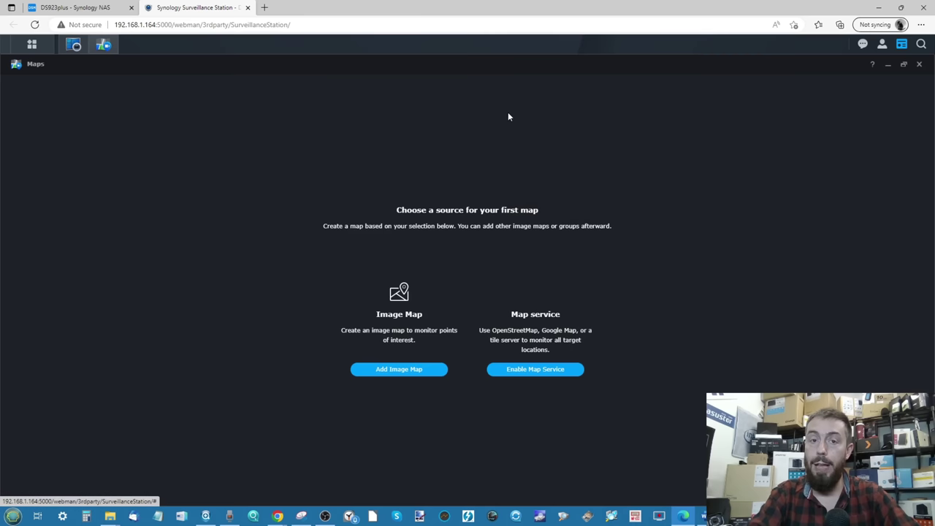
click(541, 372)
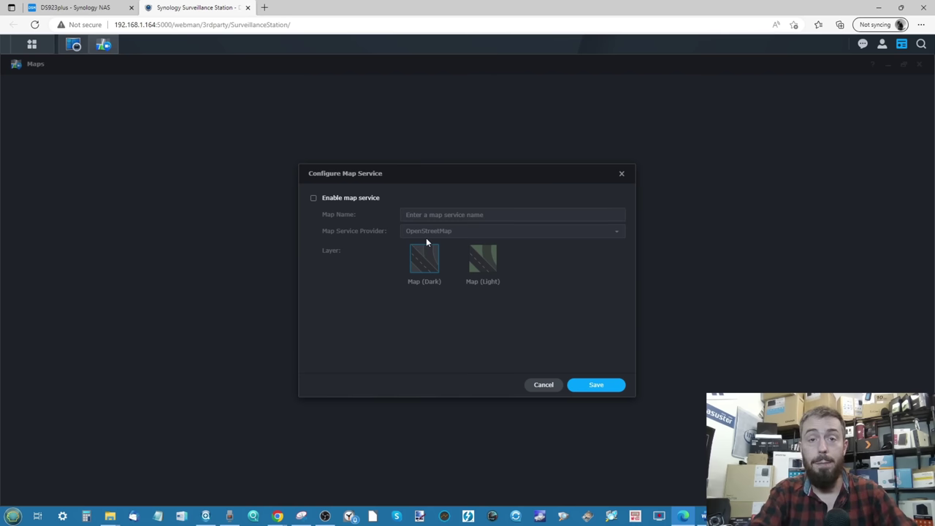
click(339, 199)
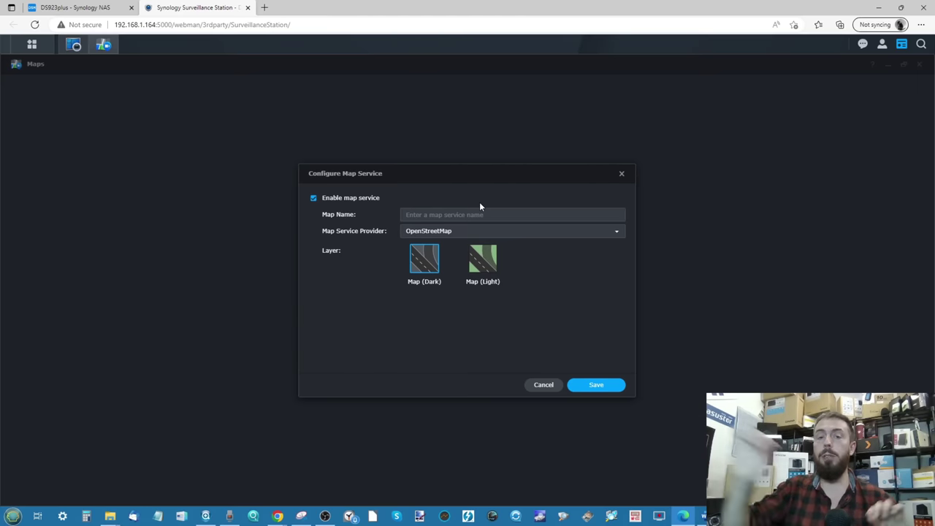
click(621, 174)
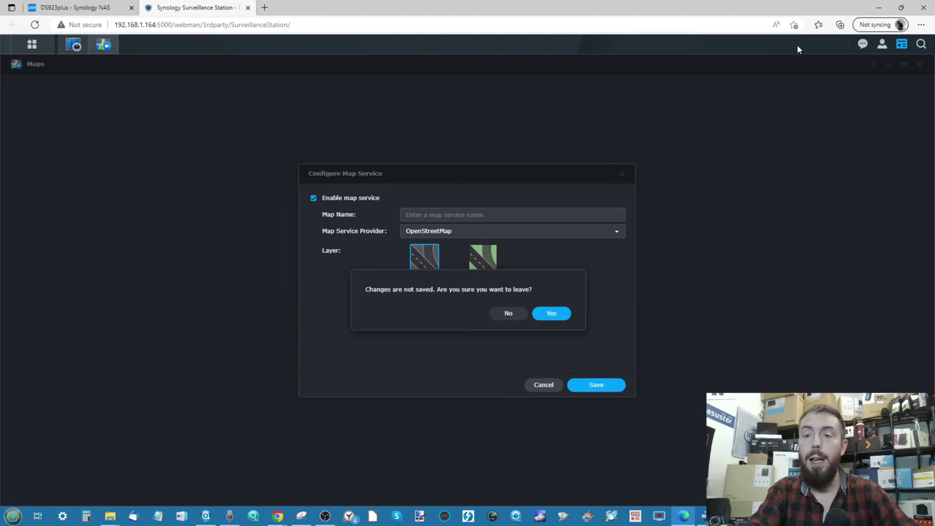
click(552, 314)
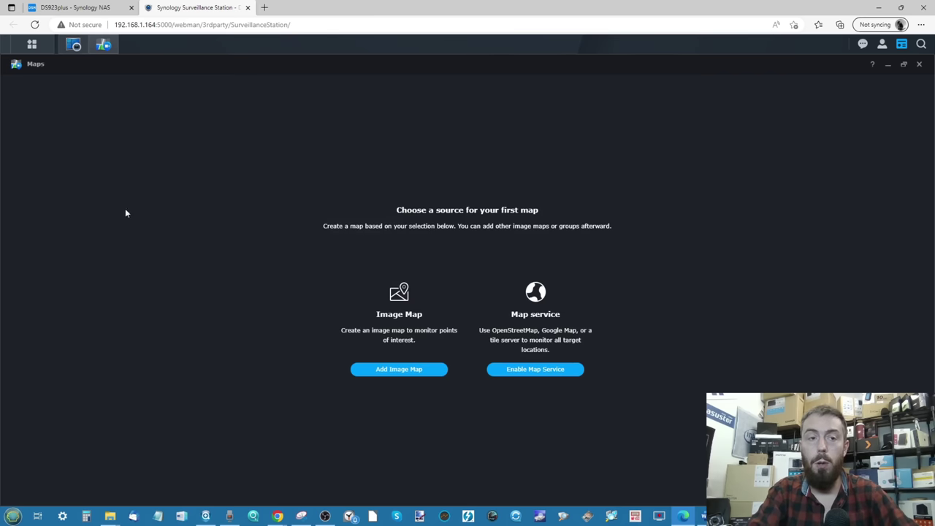
click(920, 65)
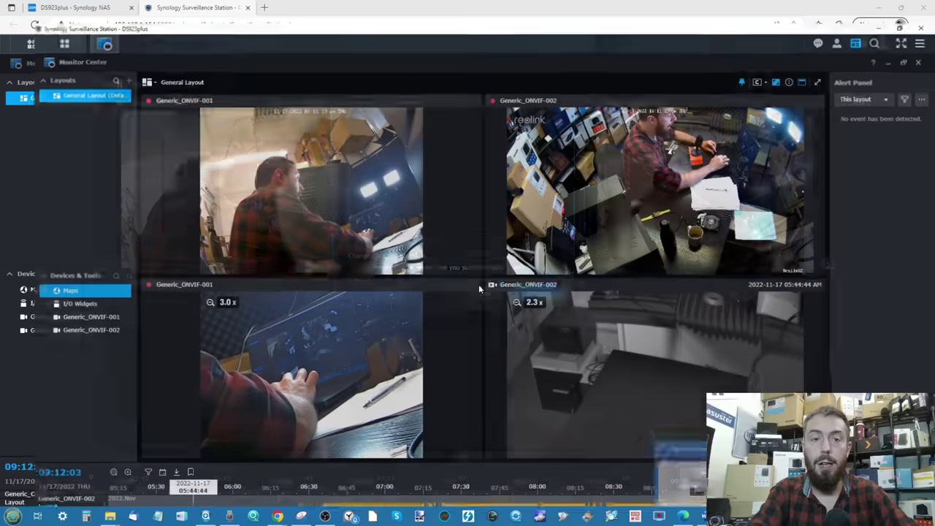
Close the Surveillance Station desktop client and reopen the browser's app menu.
click(696, 518)
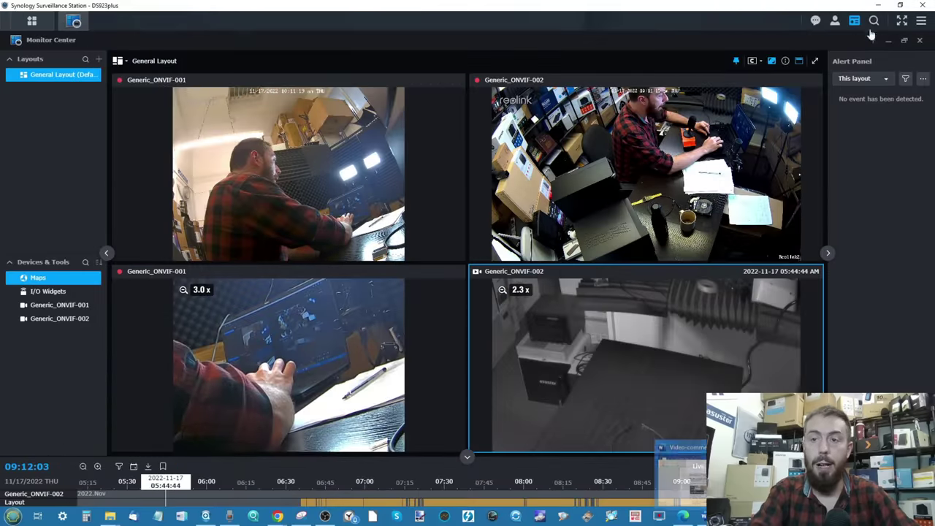
click(919, 40)
click(921, 5)
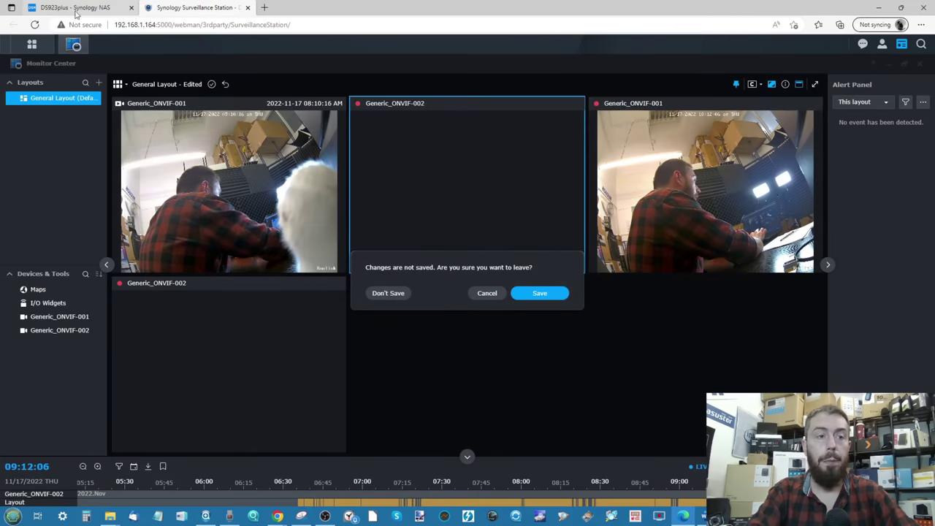
click(31, 44)
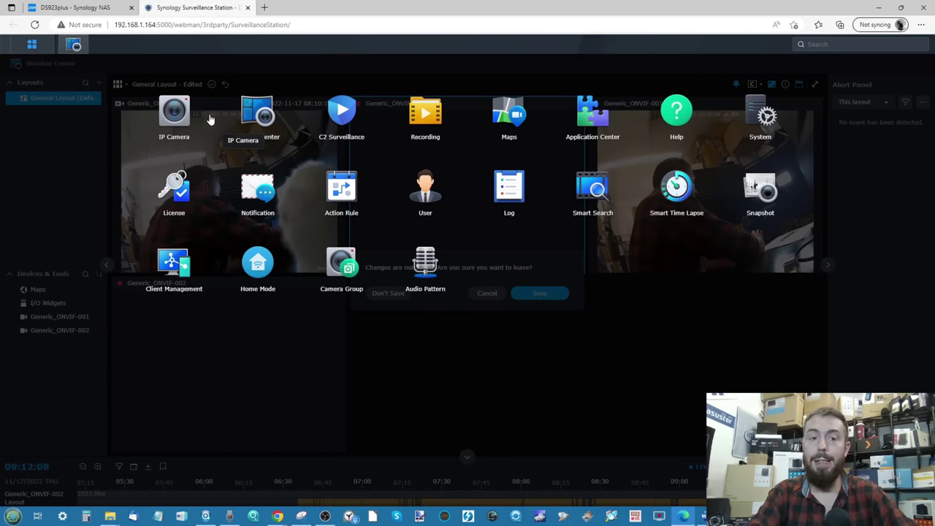
Open Application Center and list All Surveillance Station add-ons, utilities and mobile apps.
click(592, 117)
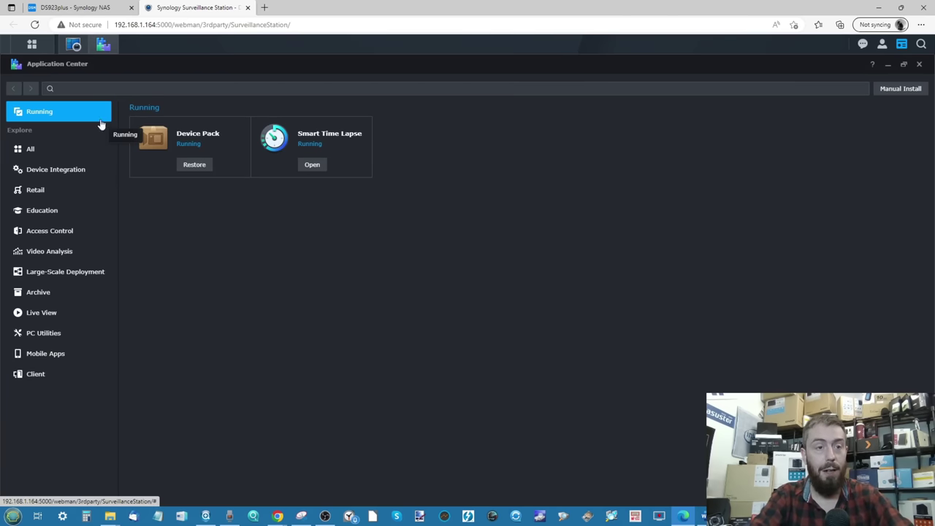
click(56, 149)
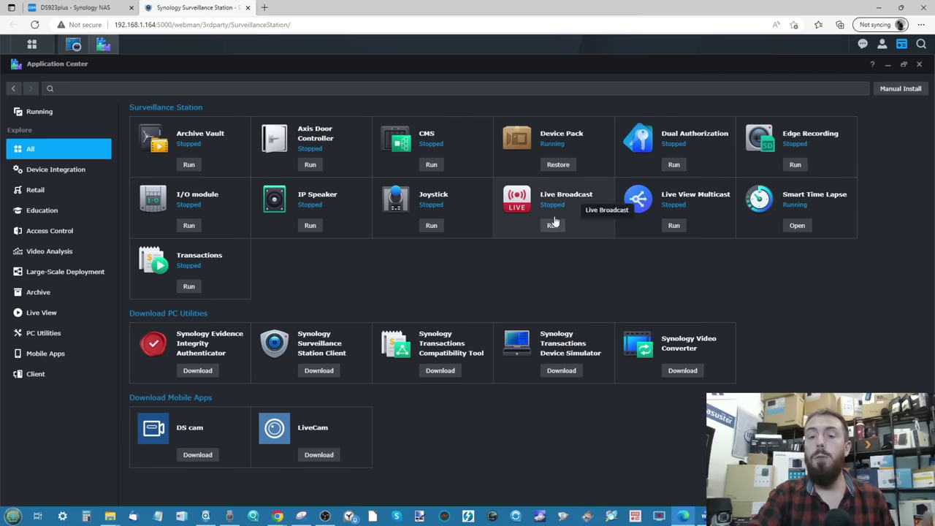
scroll(554, 221, up, 1)
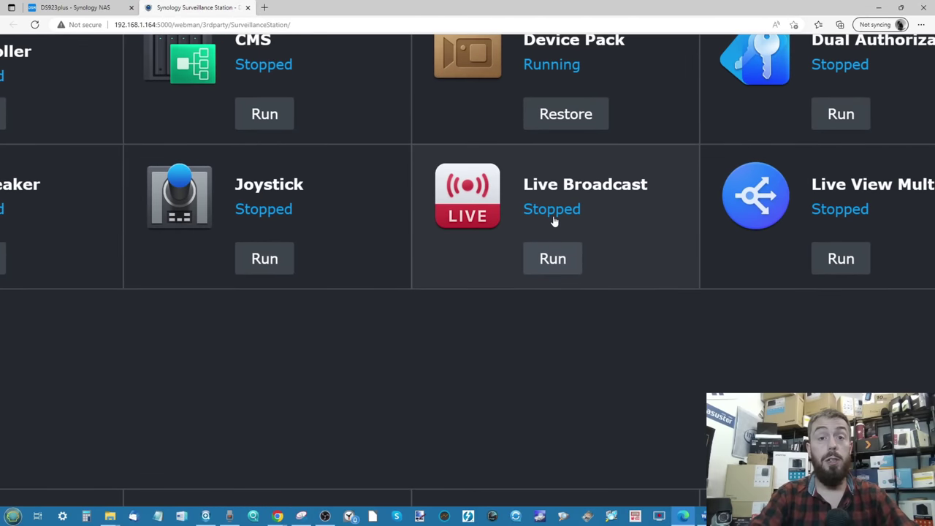
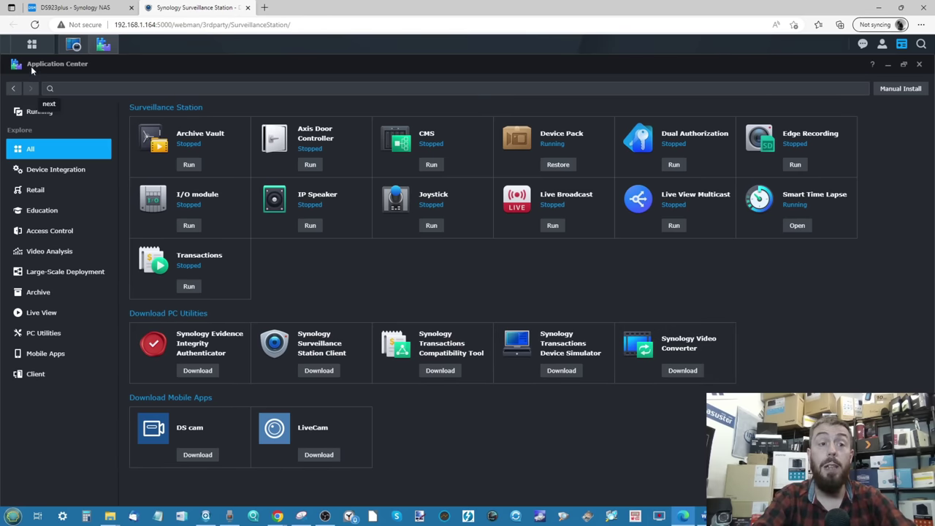
Leave Application Center and bring up the IP Camera list from the Main Menu.
click(104, 46)
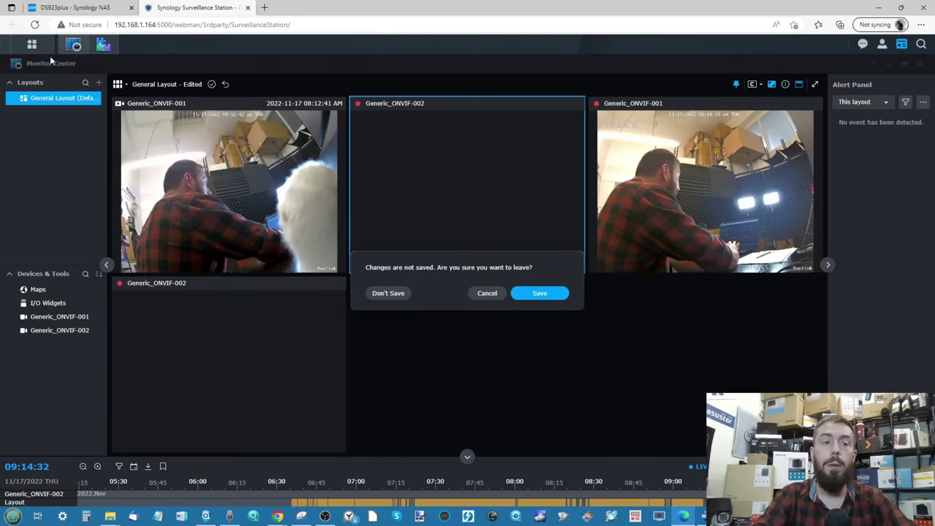
click(32, 45)
click(186, 119)
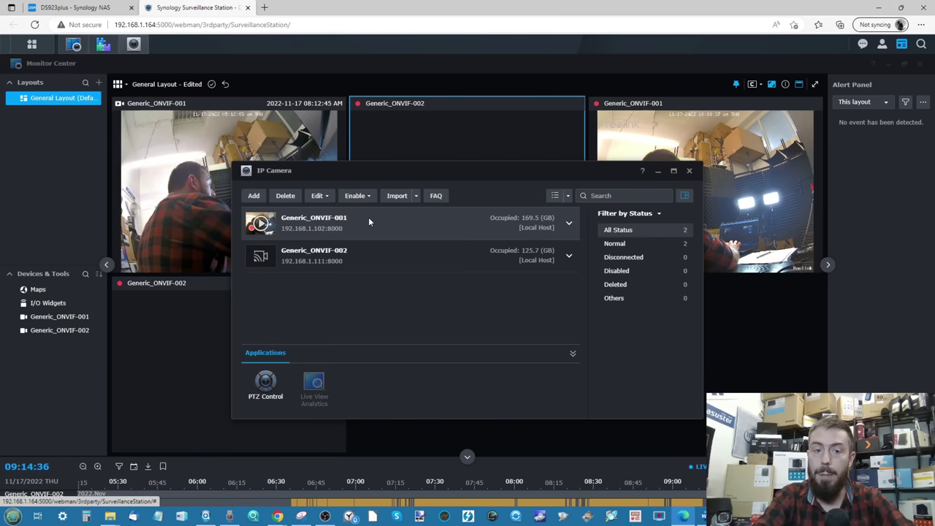
Inspect Generic_ONVIF-002's empty motion detection area, then close its settings unchanged.
double_click(348, 260)
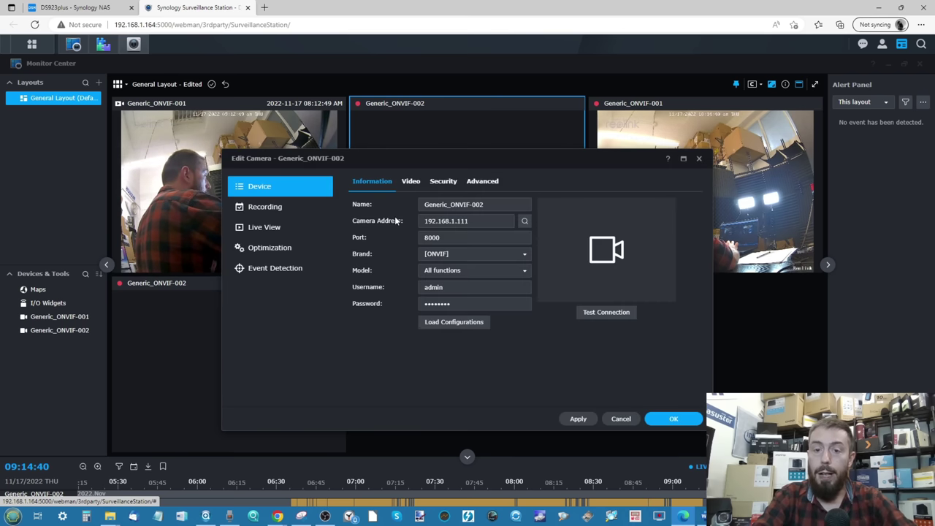
click(307, 227)
click(281, 268)
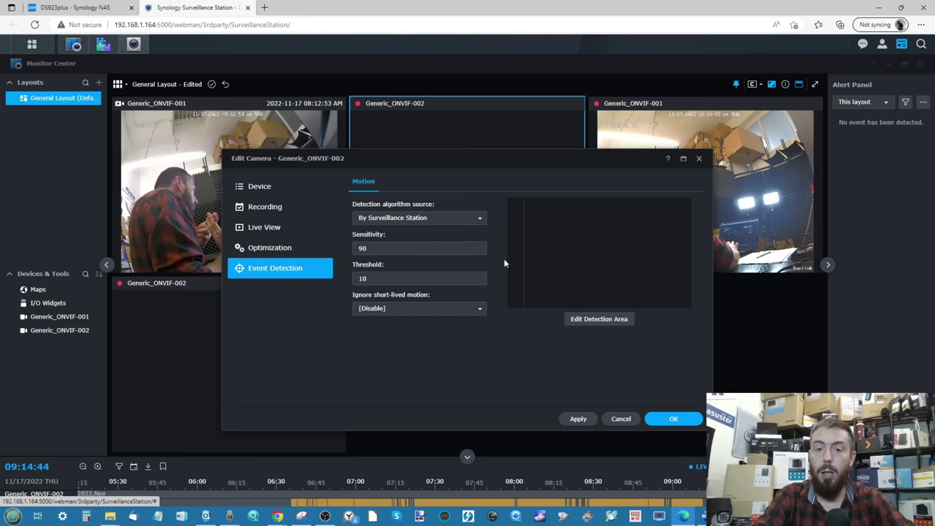
click(601, 320)
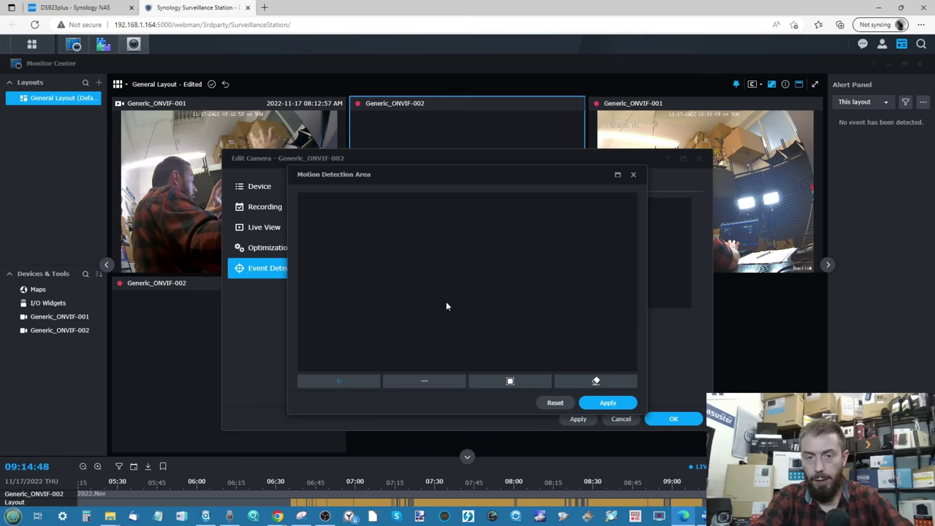
click(633, 175)
click(700, 158)
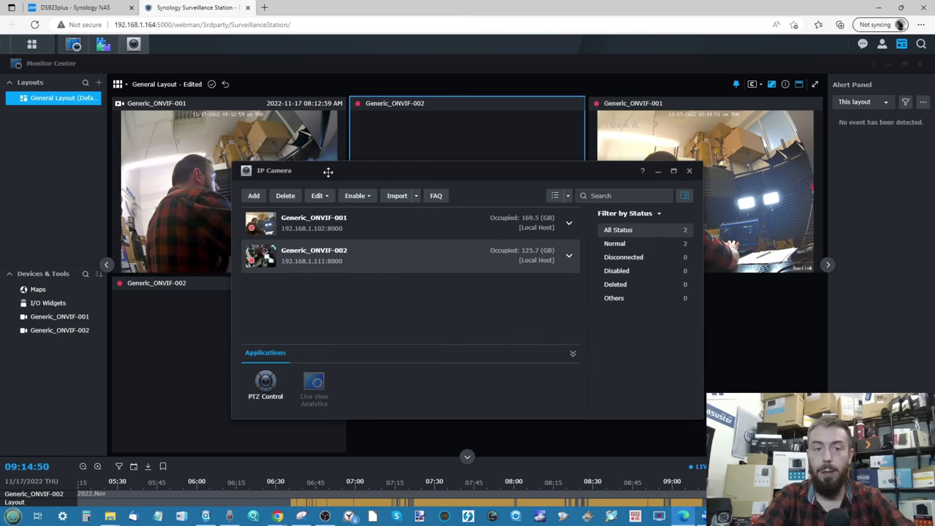
Replace Generic_ONVIF-001's motion detection area with one upper-right rectangle and apply it.
double_click(354, 214)
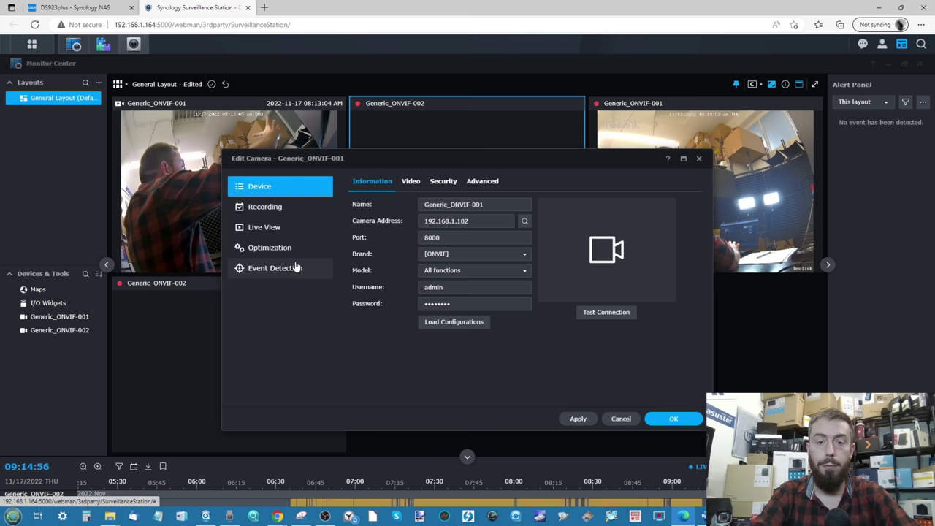
click(295, 267)
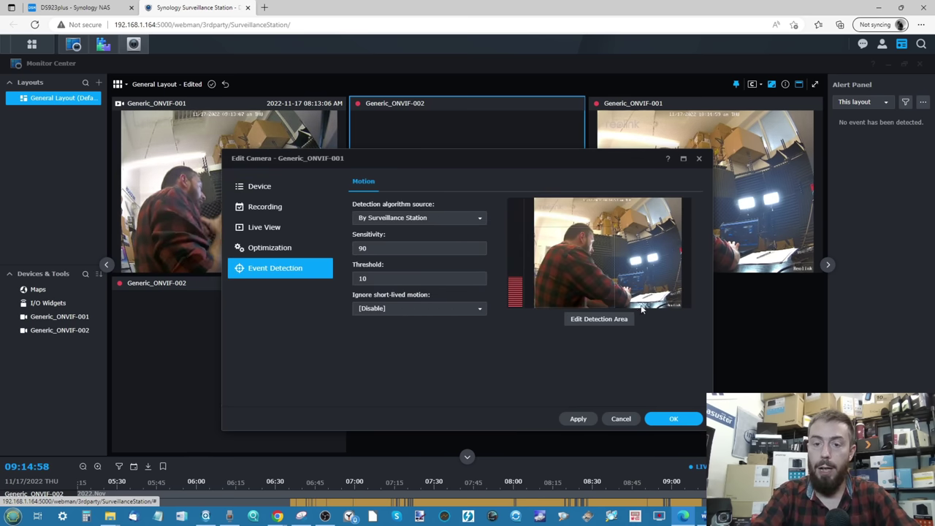
click(600, 319)
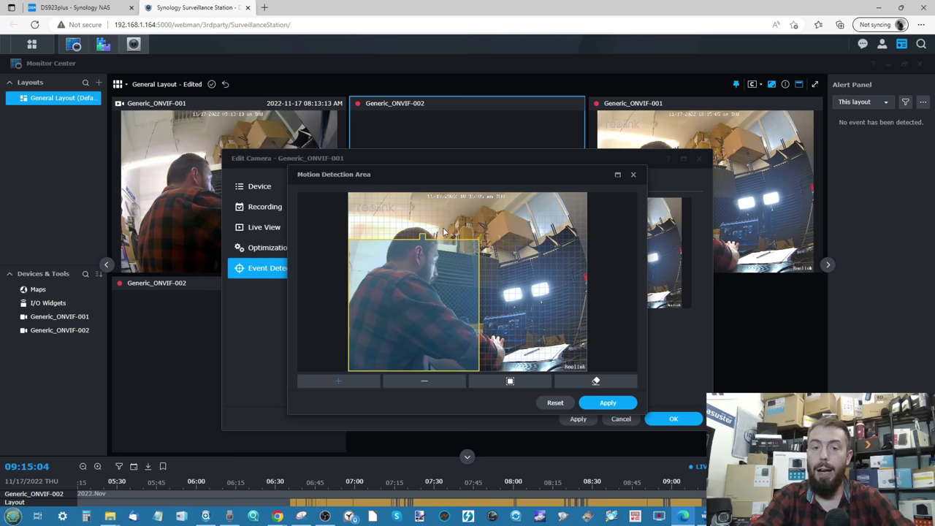
click(596, 381)
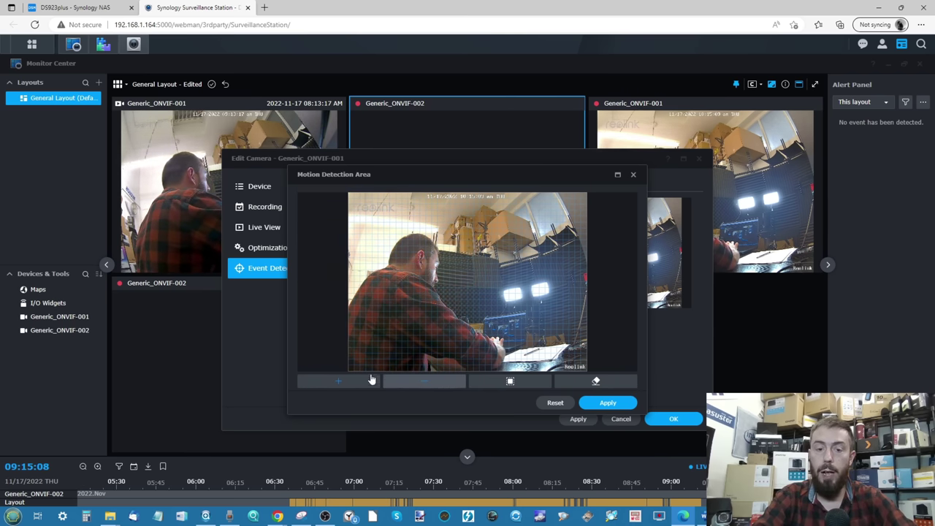
drag(516, 257, 616, 175)
click(605, 402)
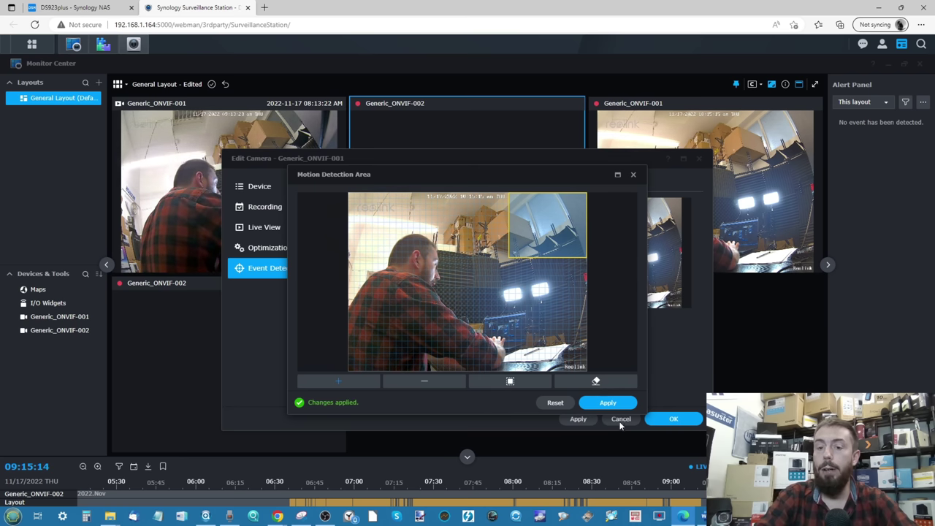
click(605, 402)
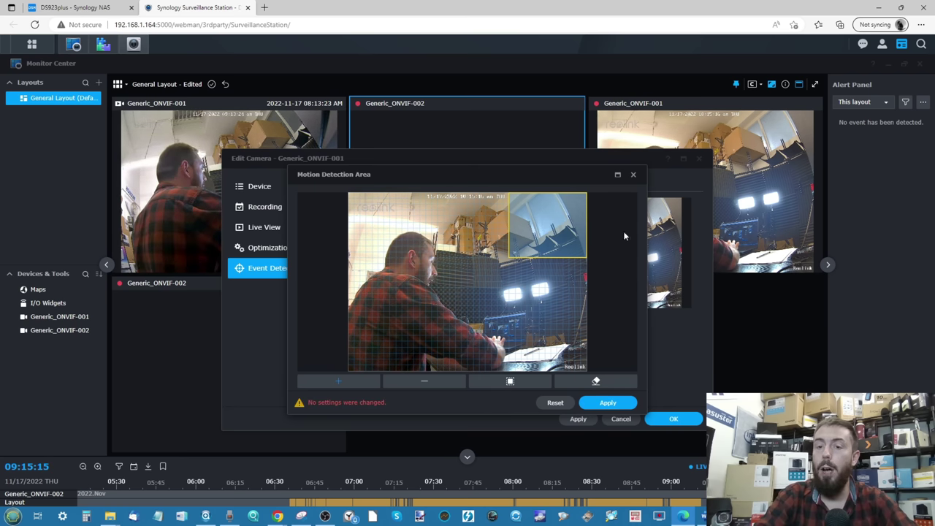
click(633, 174)
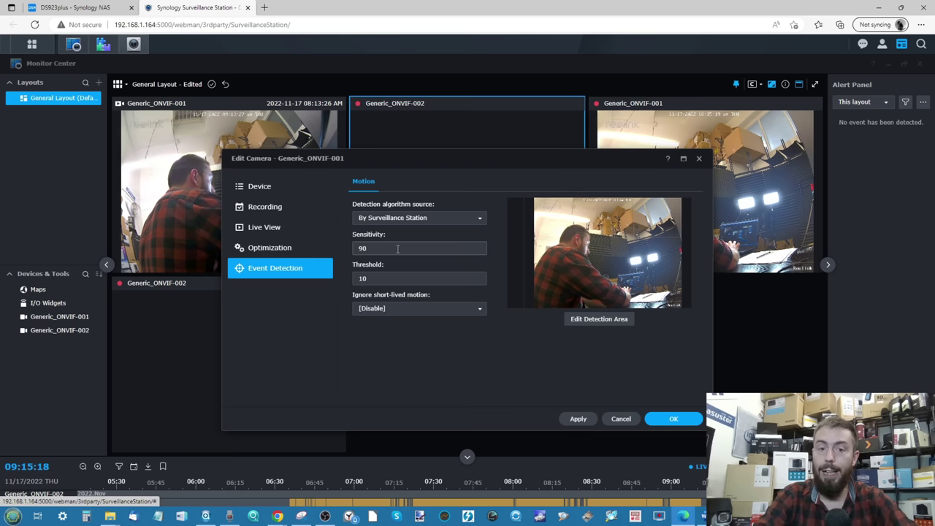
Try setting the detection source to By camera, then discard it with Don't Save.
click(413, 221)
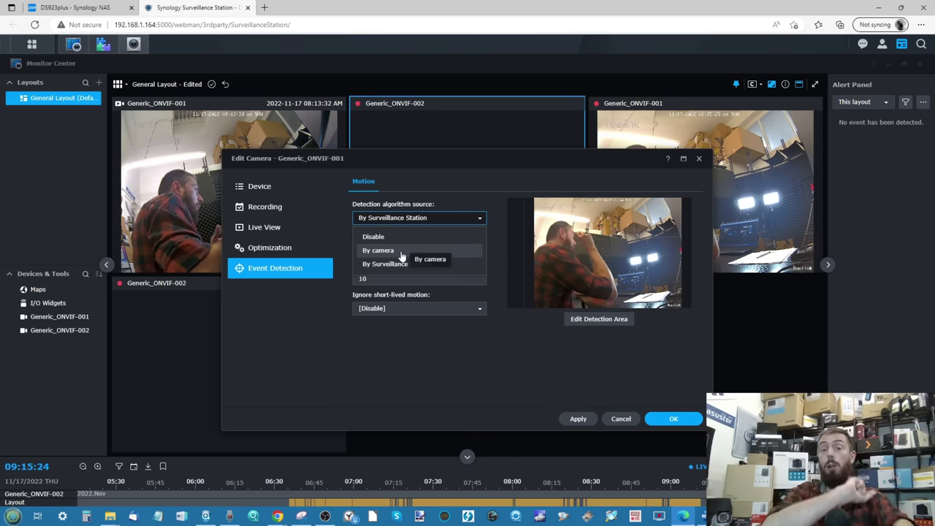
click(401, 251)
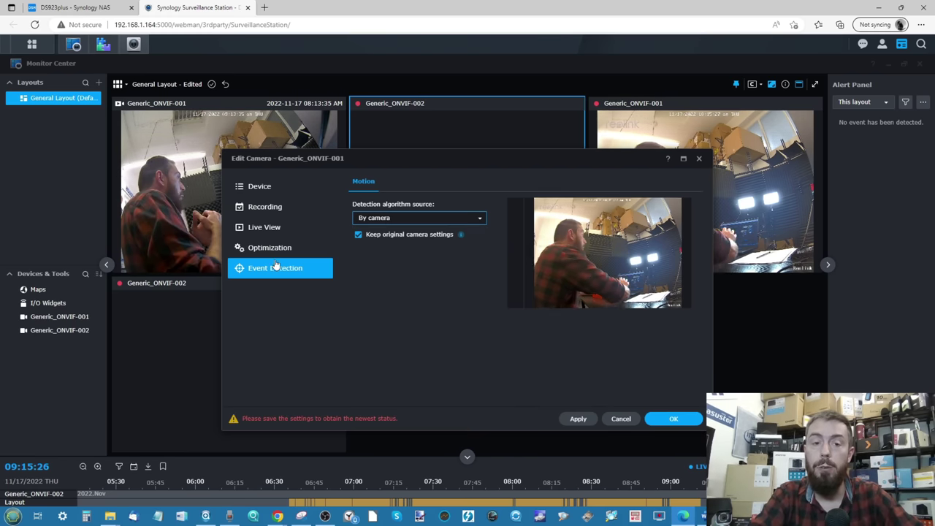
click(279, 248)
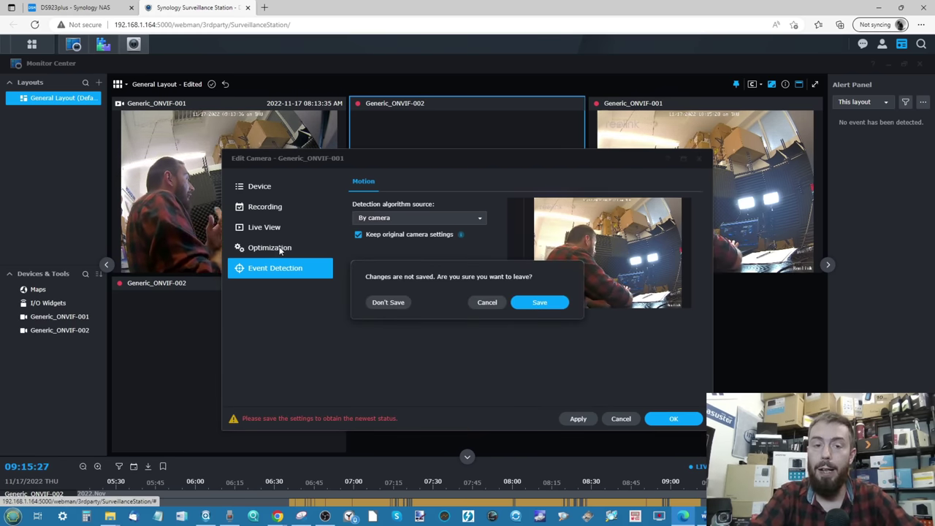
click(385, 302)
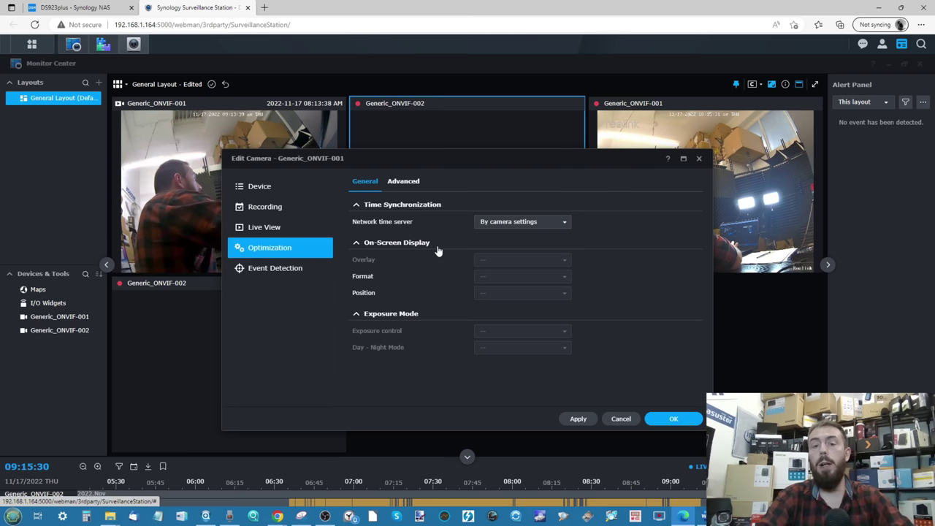
Review the Optimization and Live View tabs, then show the DSM app list.
click(416, 183)
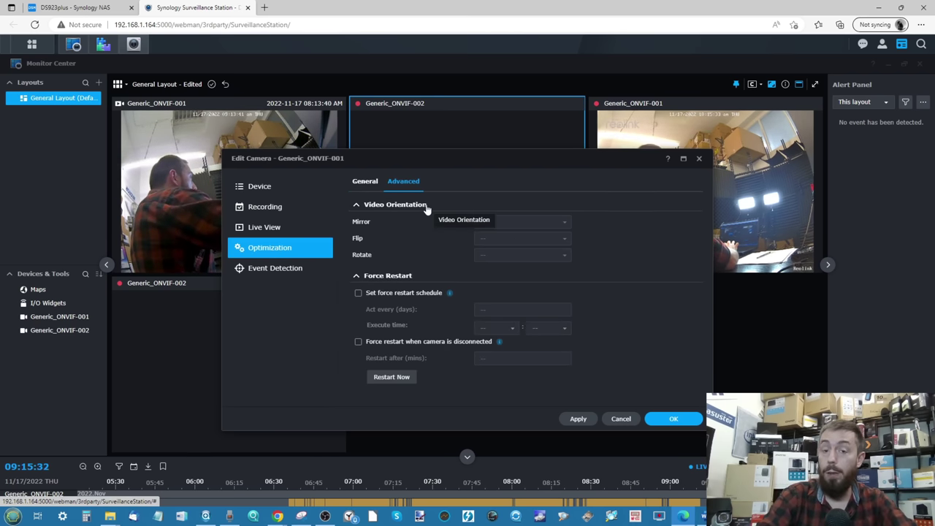
click(294, 231)
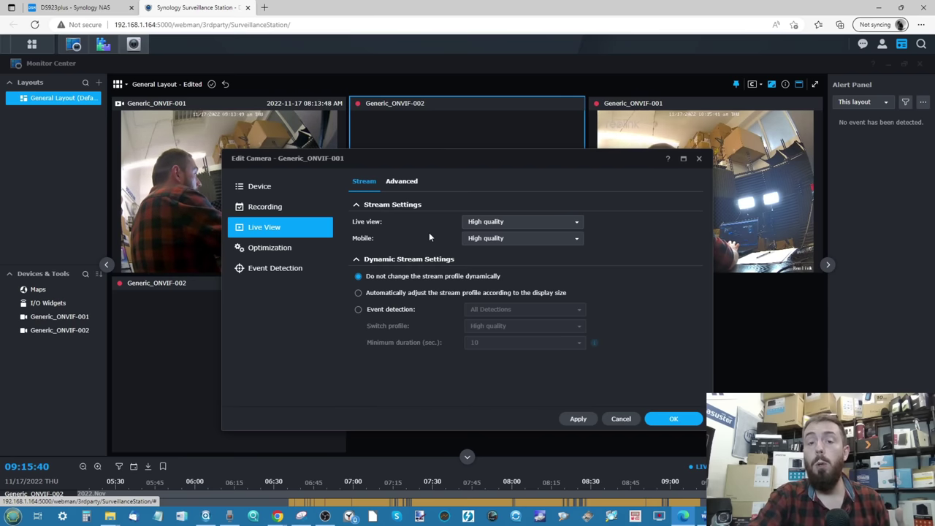
click(401, 181)
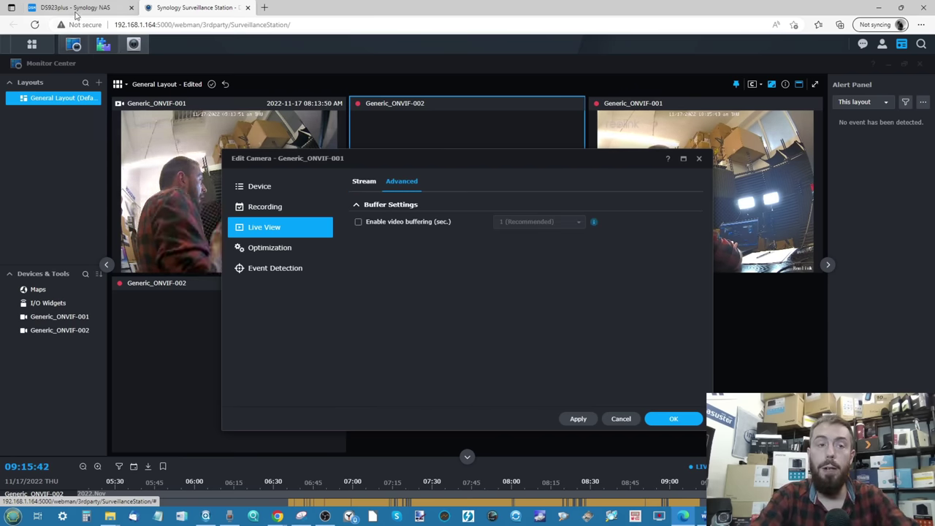
key(ctrl+1)
click(34, 50)
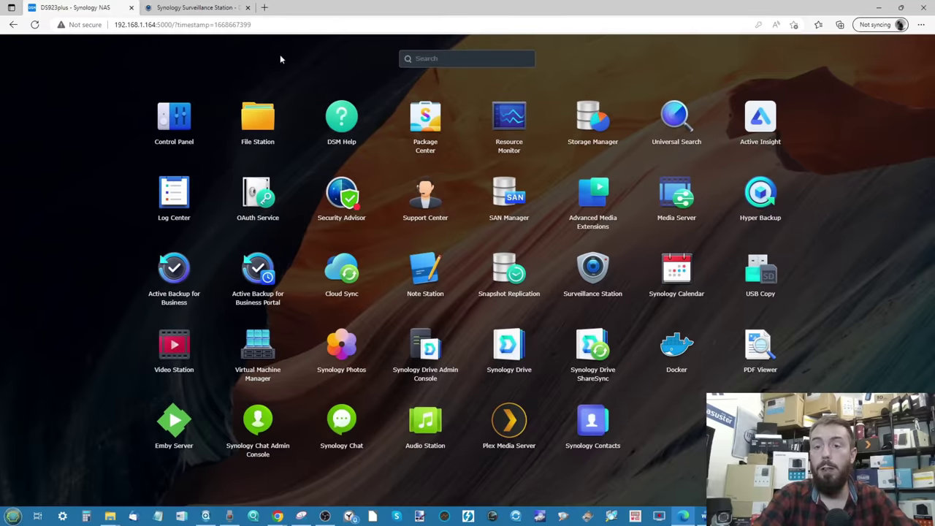
Check the HEVC codec pack status in Advanced Media Extensions, then return to Surveillance Station.
click(584, 204)
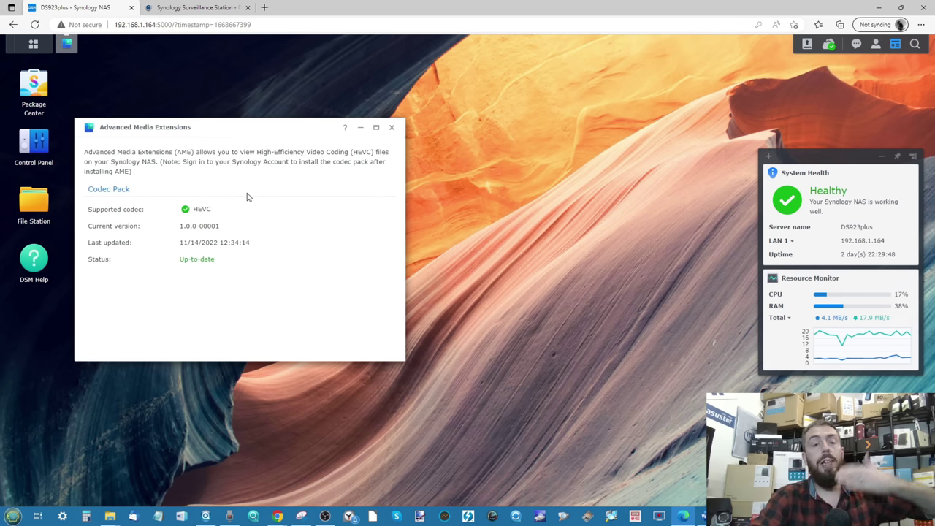
click(391, 127)
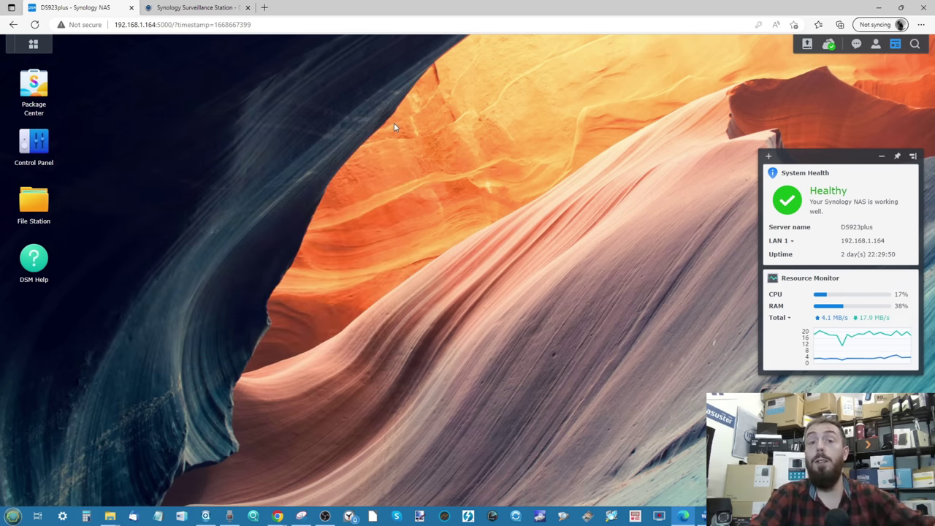
click(196, 7)
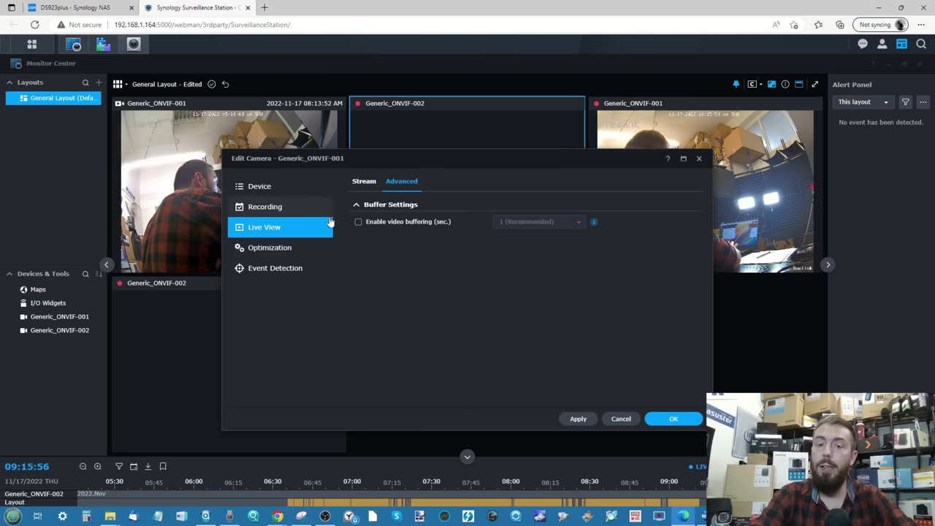
Review Generic_ONVIF-001's dual recording option and its advanced audio and RTSP device settings.
click(285, 211)
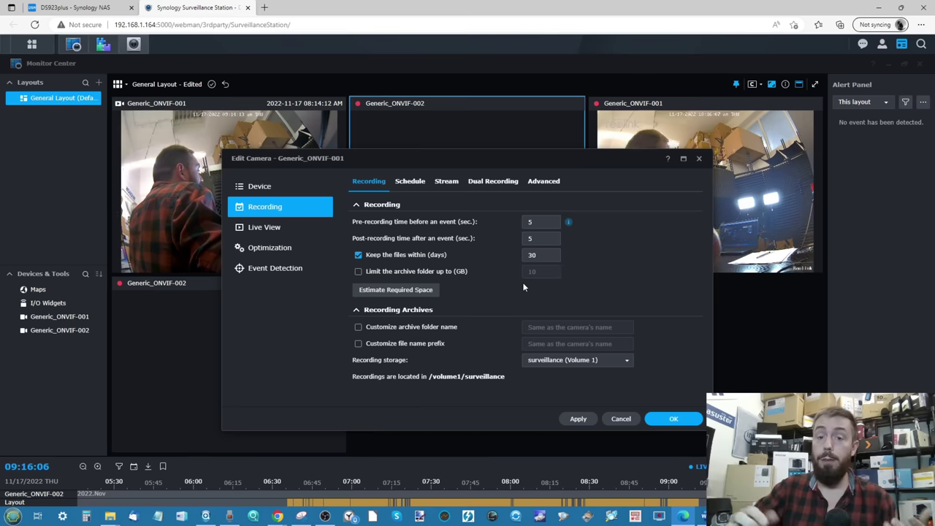
click(493, 181)
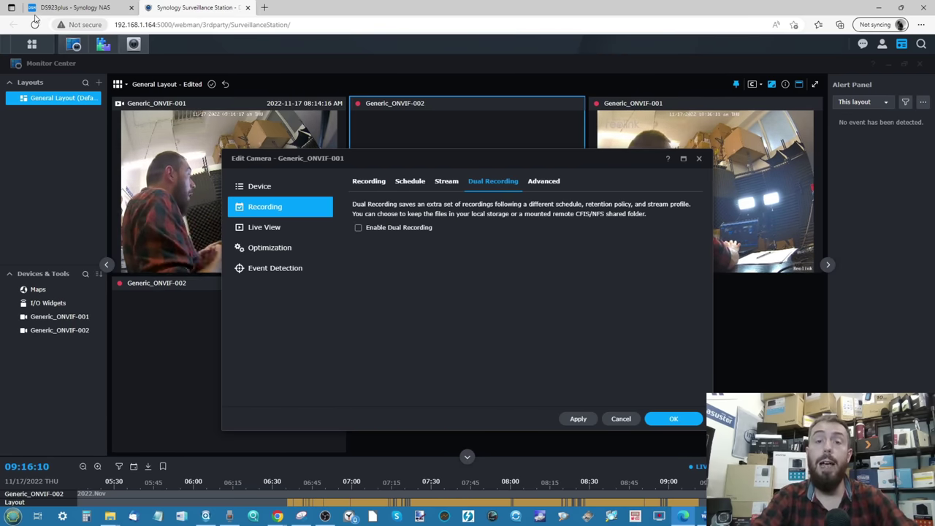
mouse_move(34, 16)
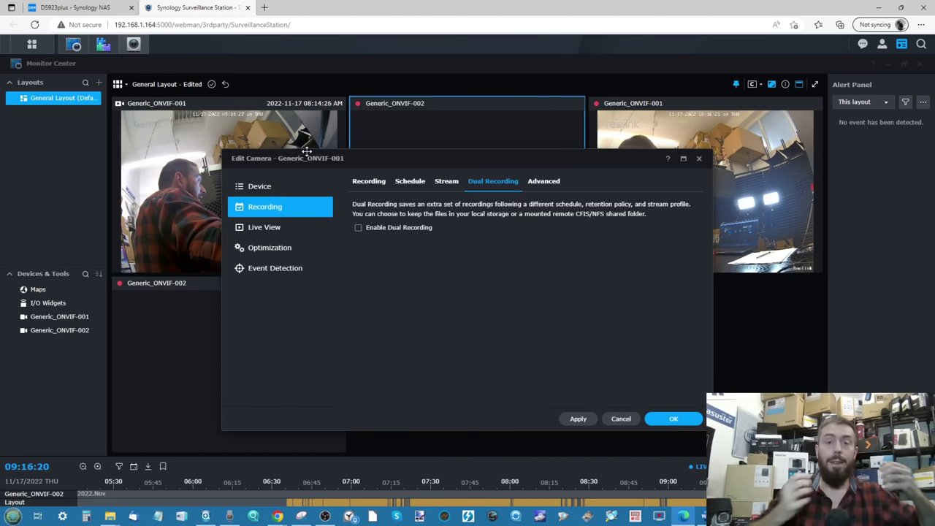
click(292, 190)
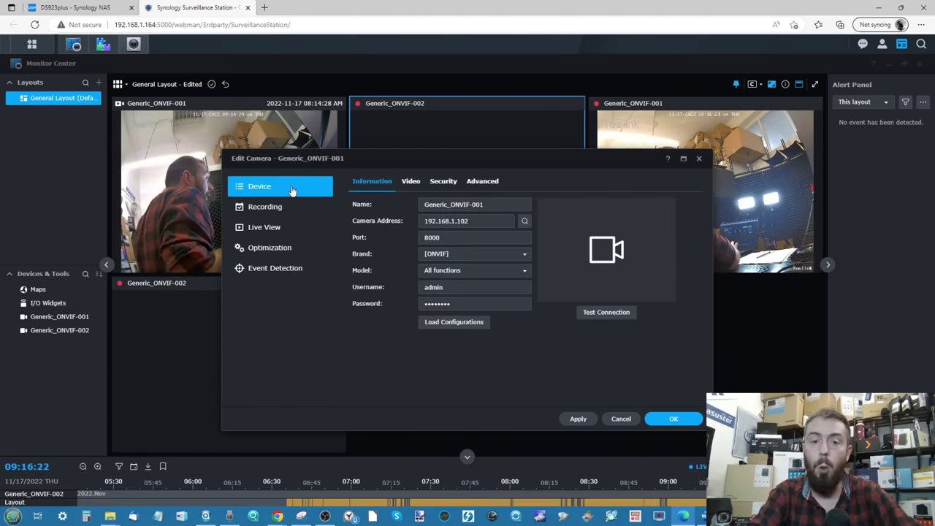
click(493, 182)
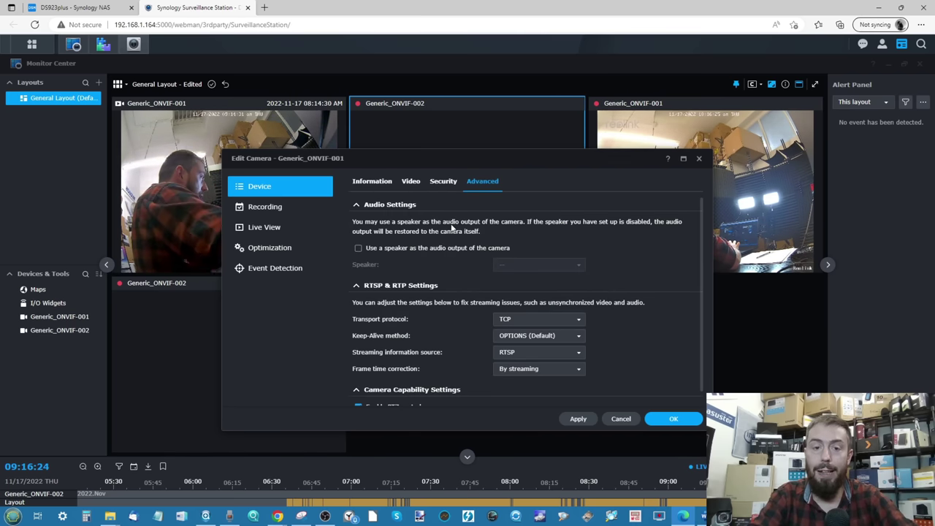
scroll(452, 228, down, 1)
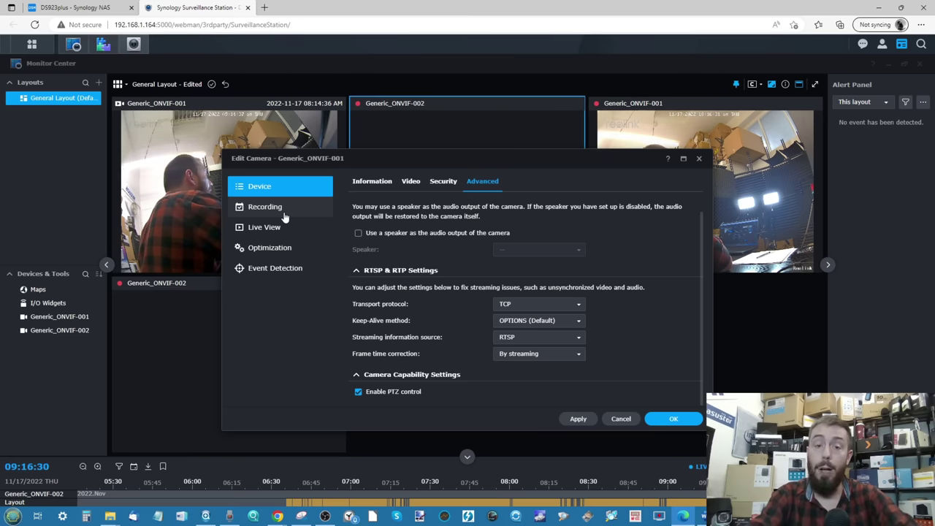
Review advanced recording, schedule, live view and optimization settings, then close without saving.
click(284, 212)
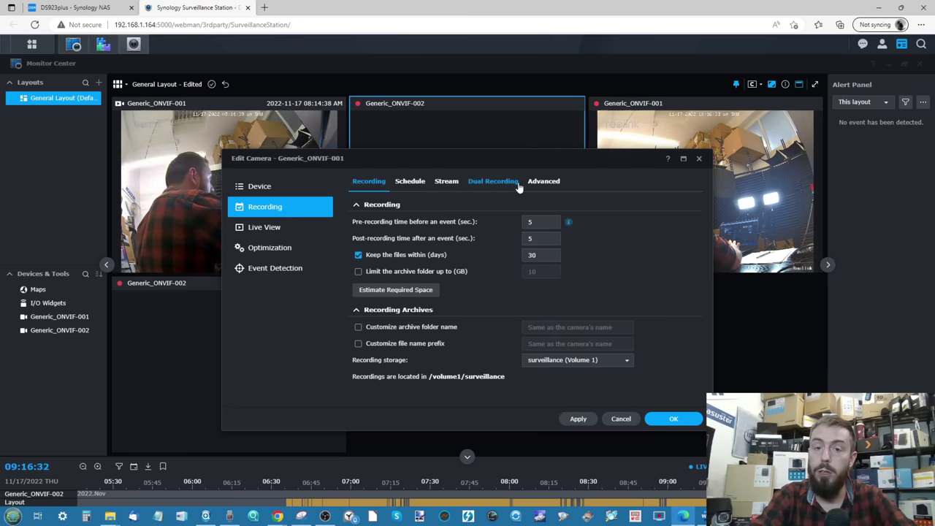
click(533, 184)
click(411, 181)
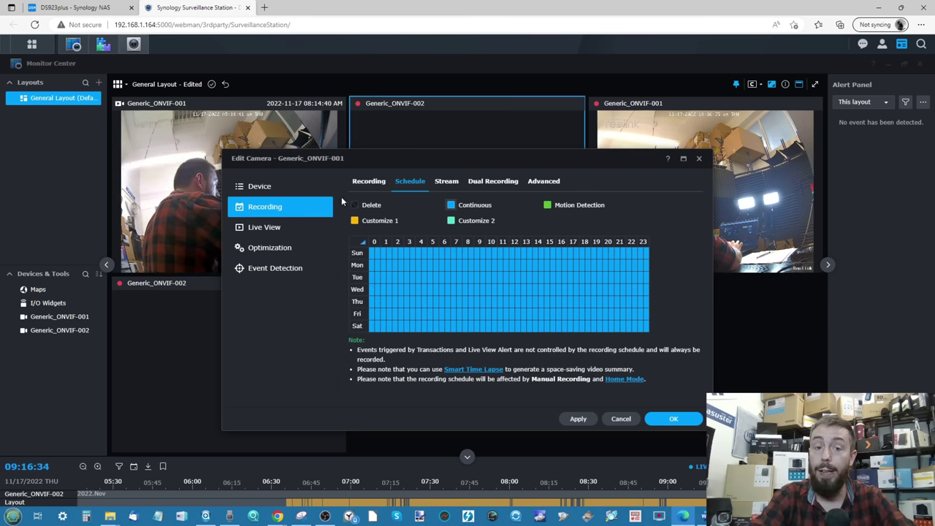
click(276, 230)
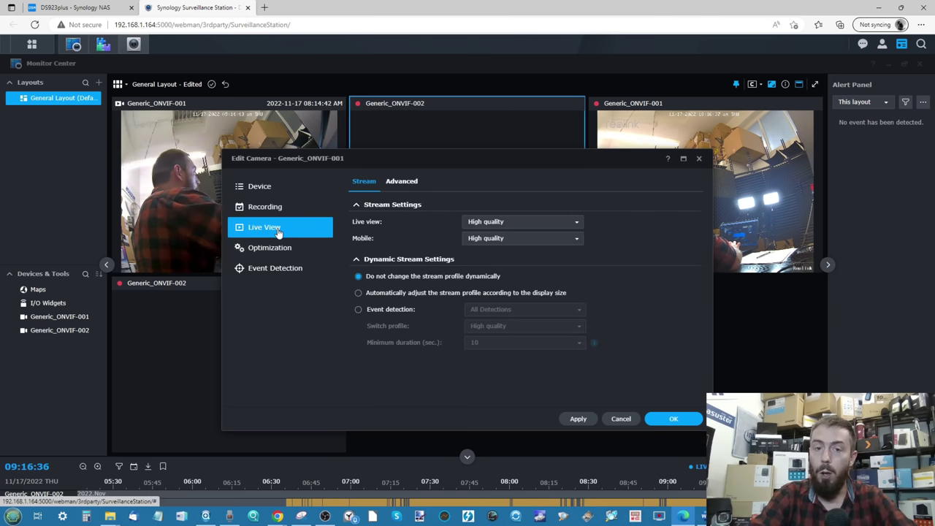
click(413, 184)
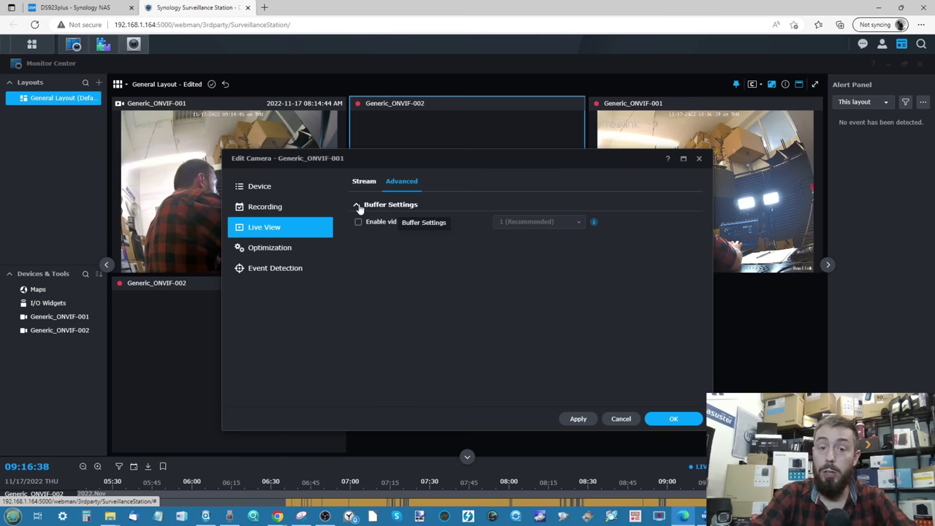
click(293, 249)
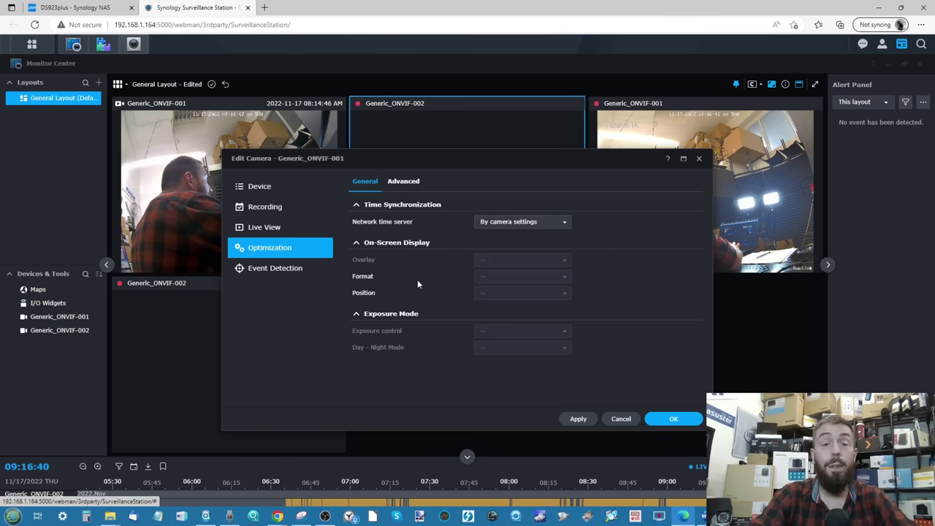
click(403, 182)
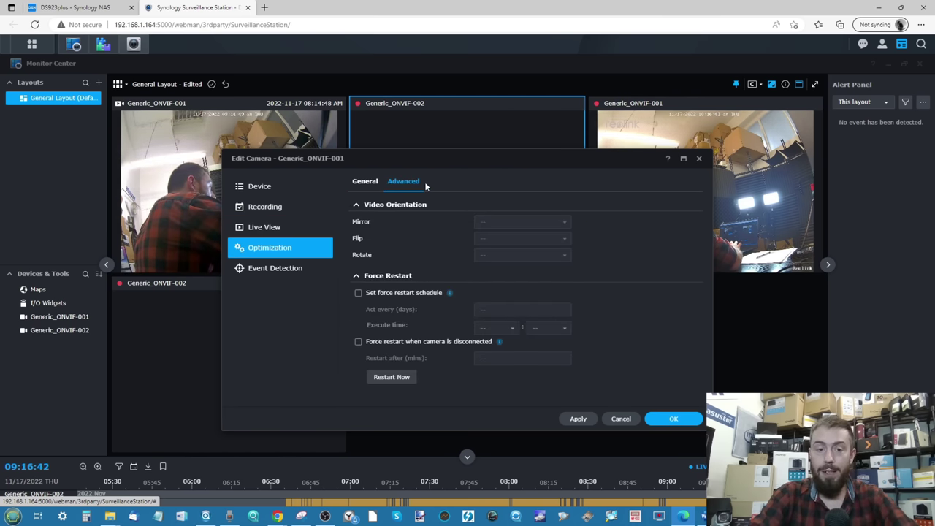
click(698, 158)
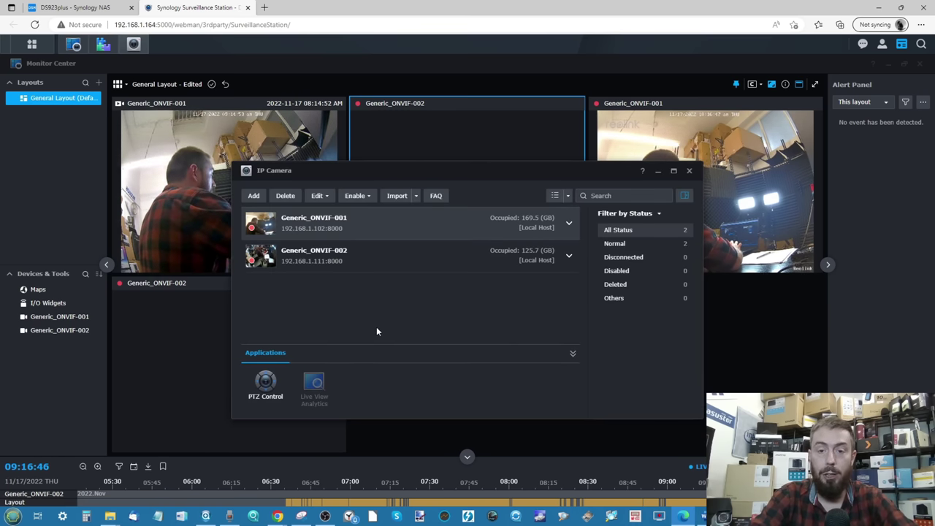
Dismiss the Enable/Disable dropdown and close the IP Camera list window.
click(369, 197)
click(450, 296)
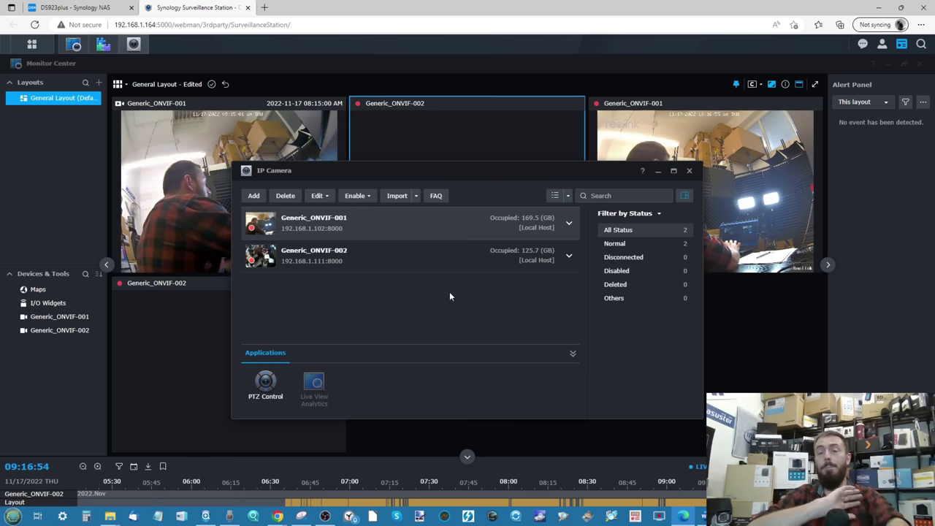
click(688, 170)
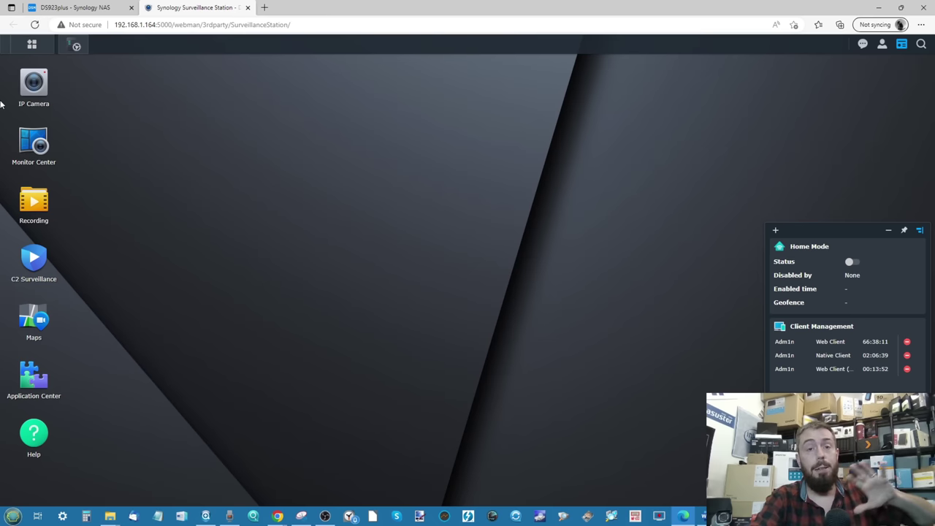
click(36, 256)
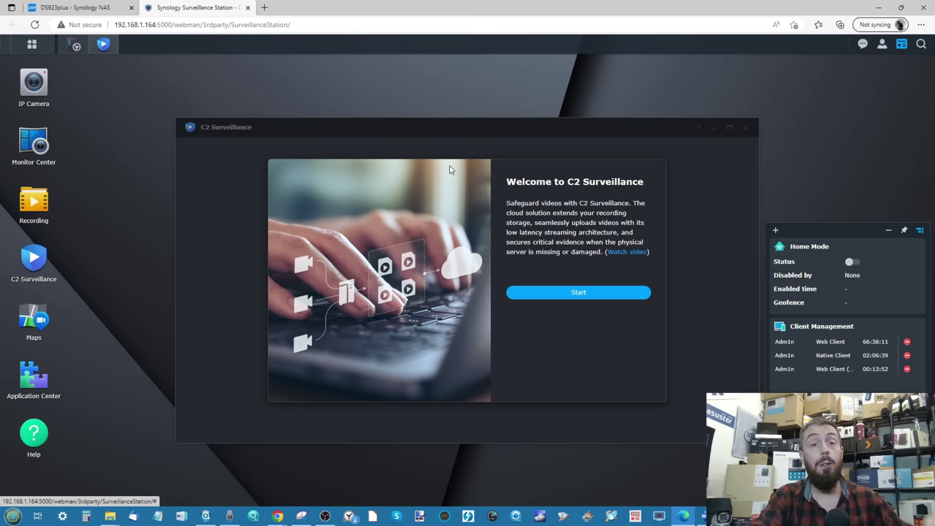
click(578, 293)
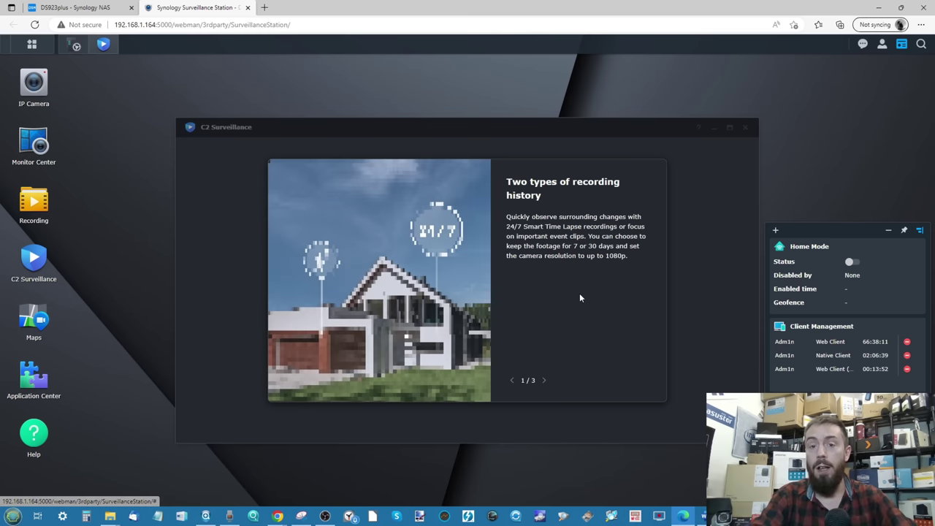
click(544, 380)
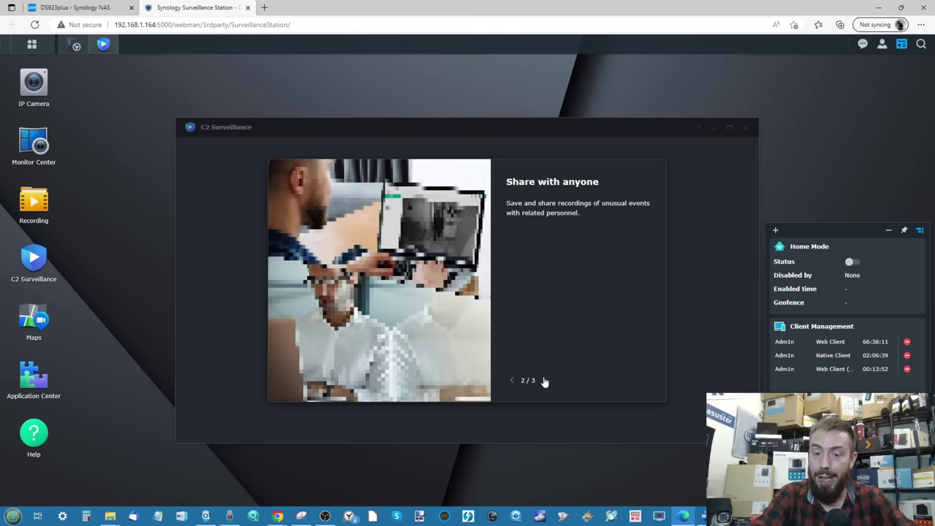
click(544, 380)
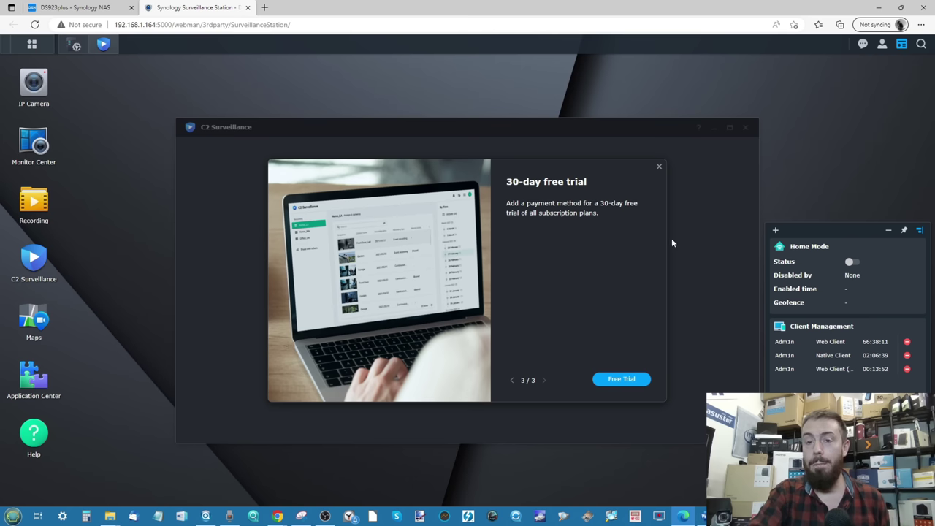
click(659, 167)
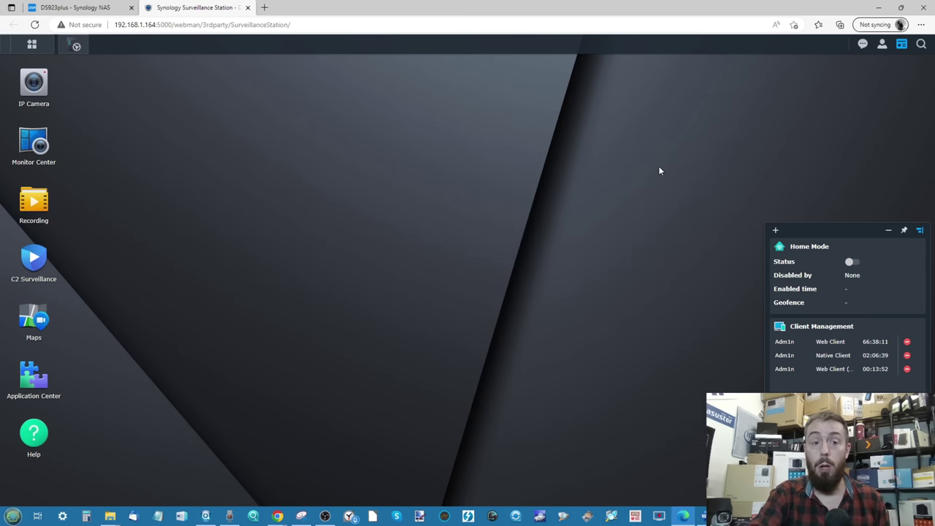
Browse System's Storage, Network, Time and System Update pages.
click(76, 45)
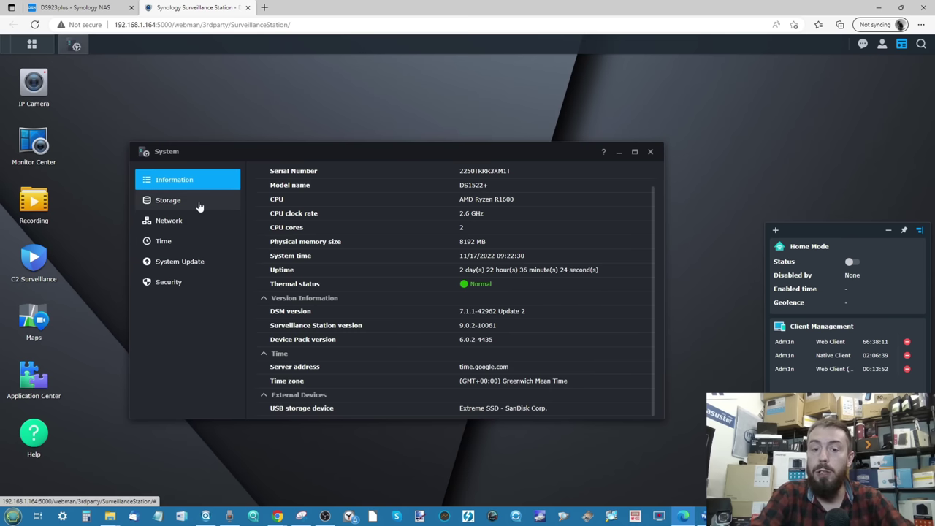
scroll(413, 280, up, 1)
click(172, 201)
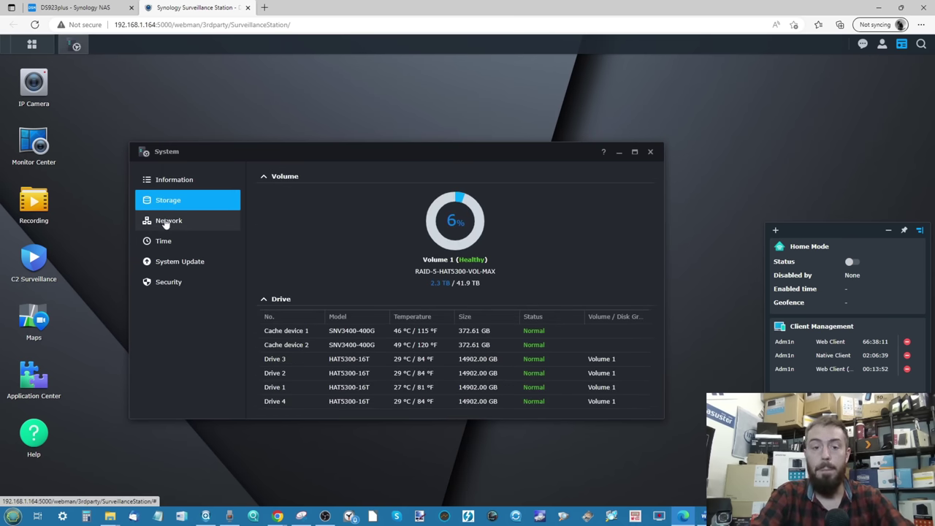
click(165, 223)
click(188, 241)
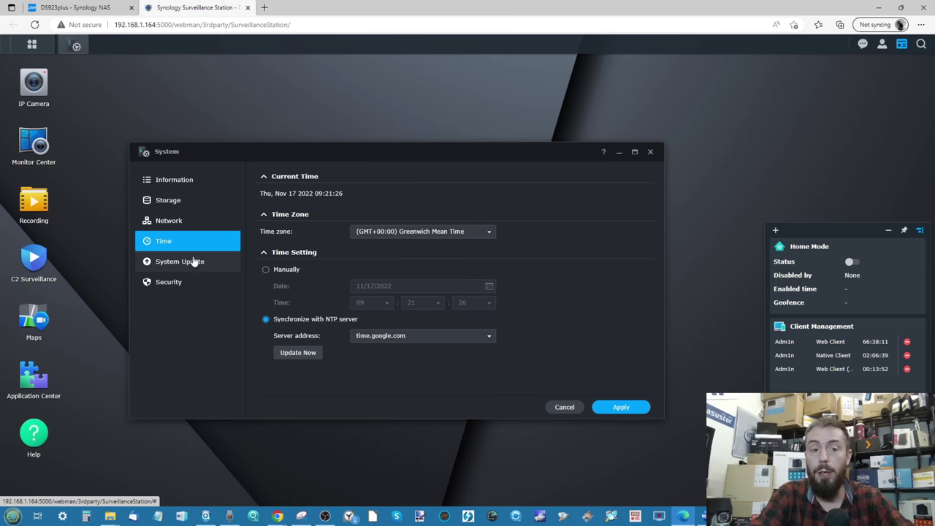
click(194, 269)
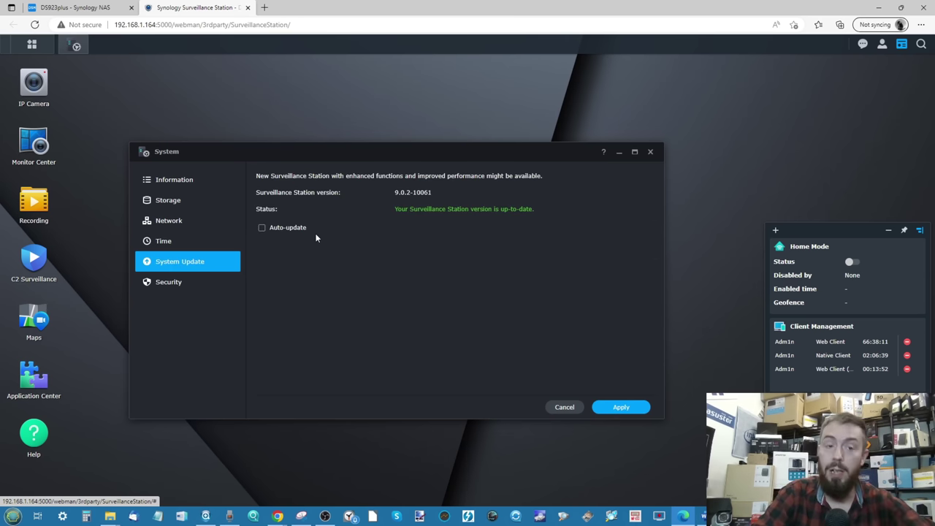
Enable Overlay watermarks in video players under Security > Watermark Settings and apply.
click(173, 281)
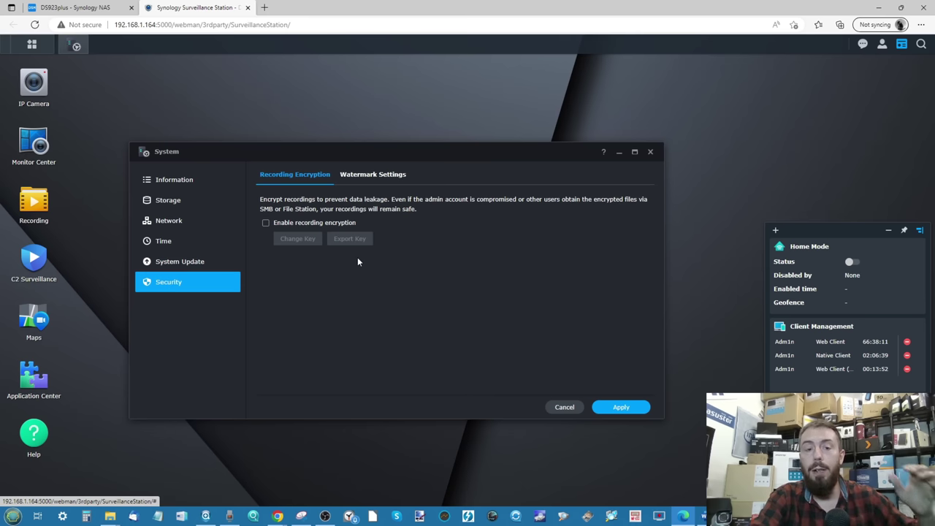
click(383, 176)
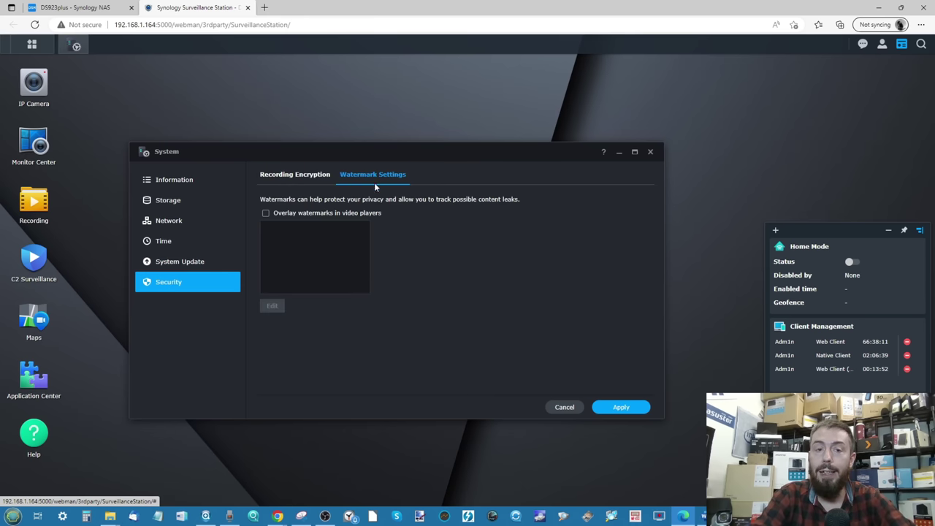
click(270, 212)
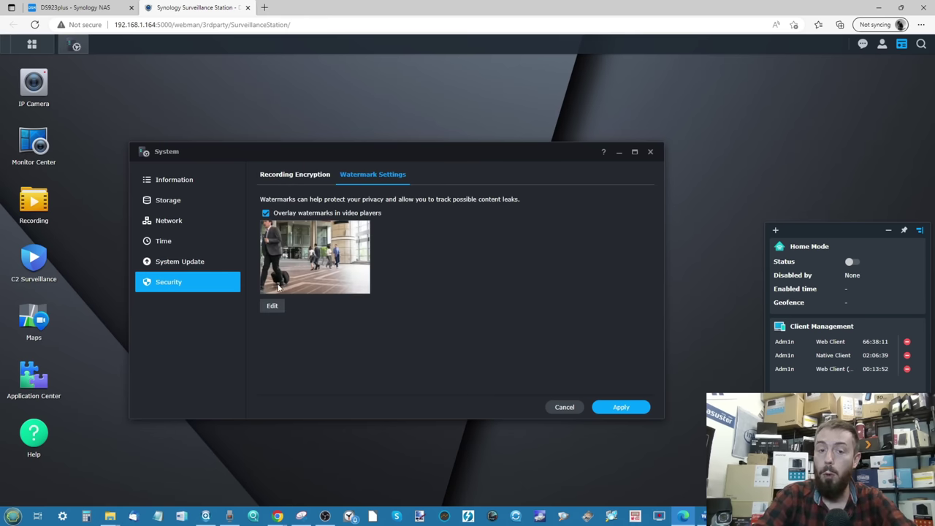
click(620, 409)
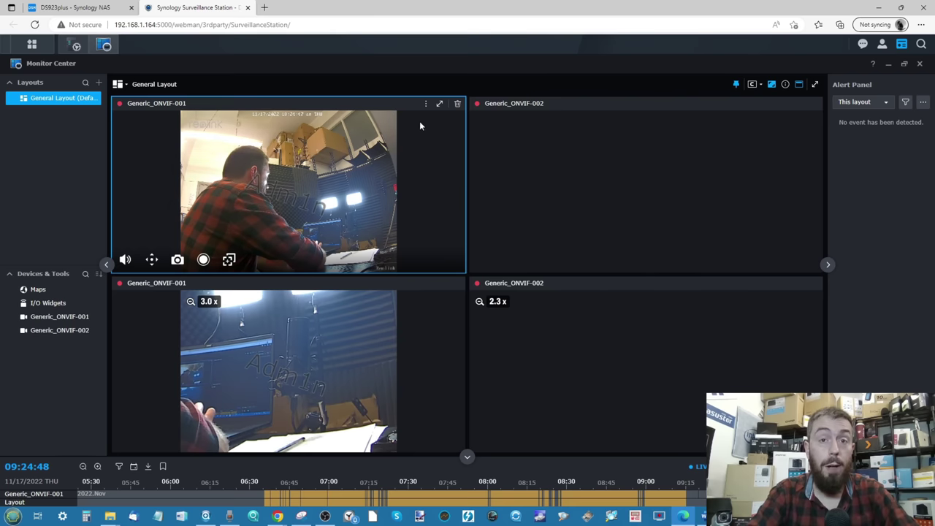
Turn on Enable Privacy Masking in Generic_ONVIF-001's Device > Security settings.
click(426, 104)
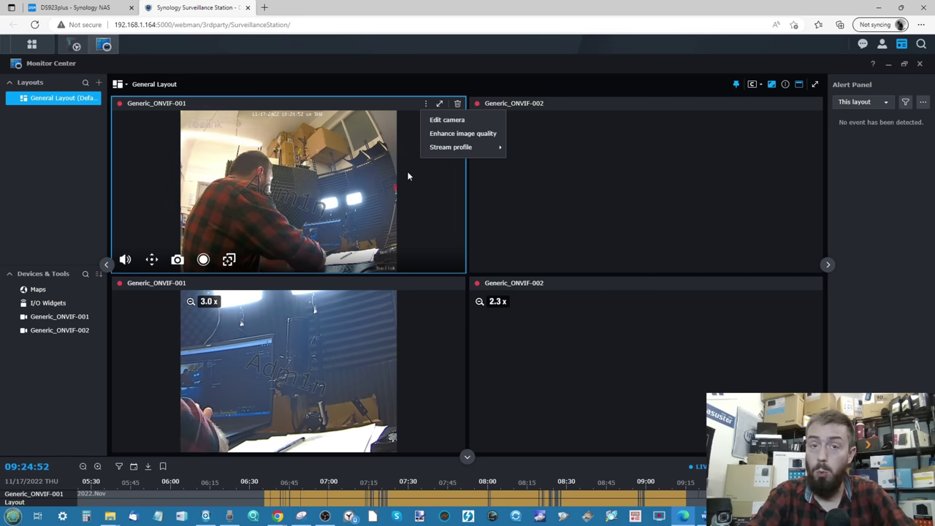
click(445, 120)
click(445, 172)
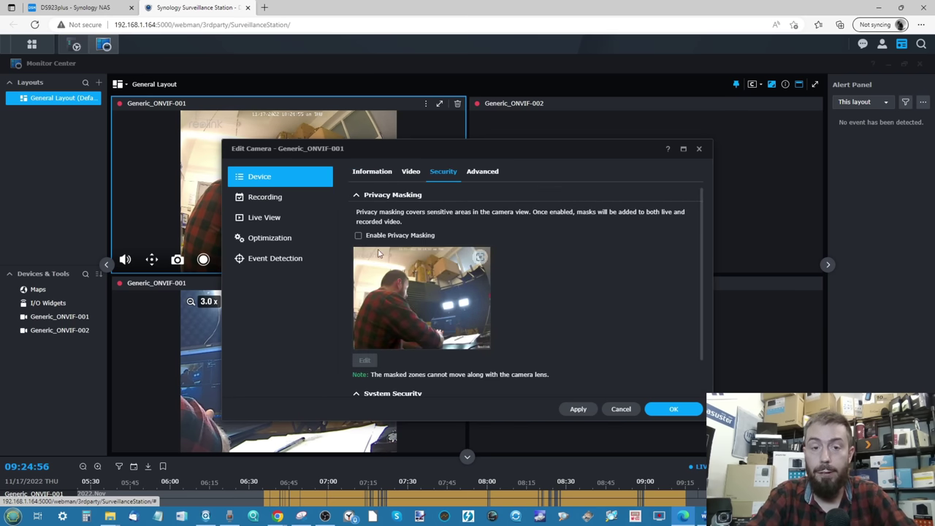
click(357, 235)
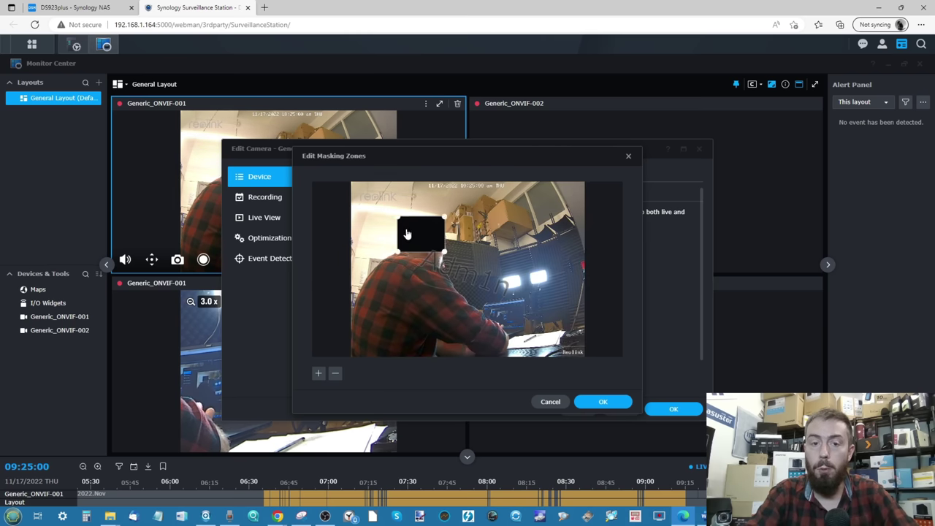
Position and resize the mask zone over the lower right, then save.
drag(408, 241, 574, 351)
drag(537, 321, 508, 313)
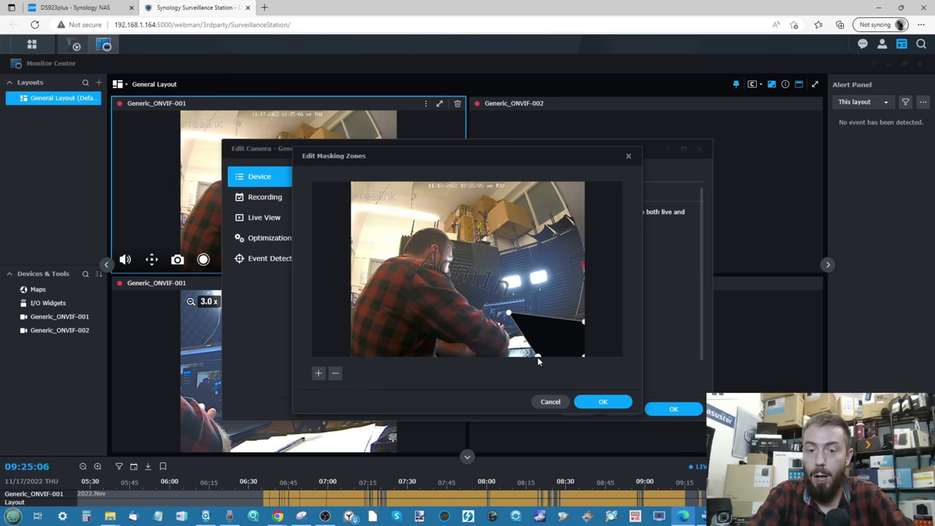
drag(538, 358, 509, 358)
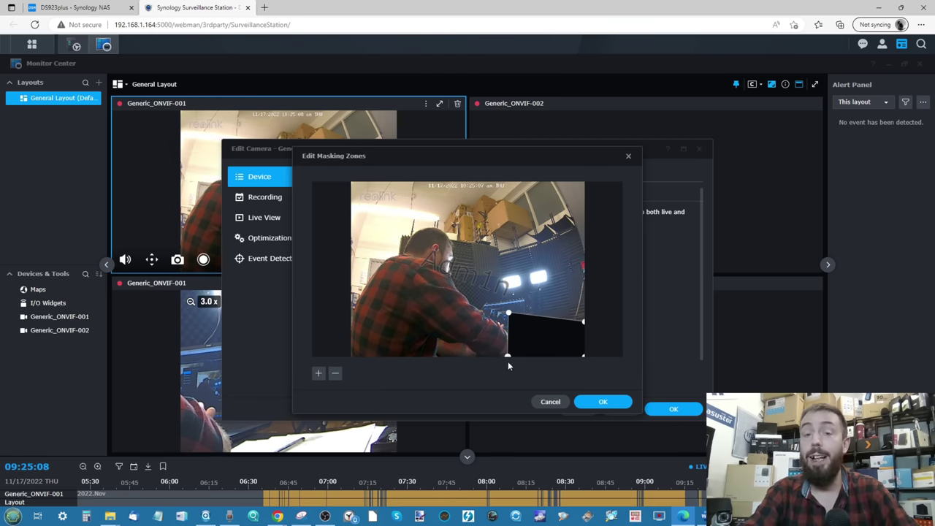
click(602, 402)
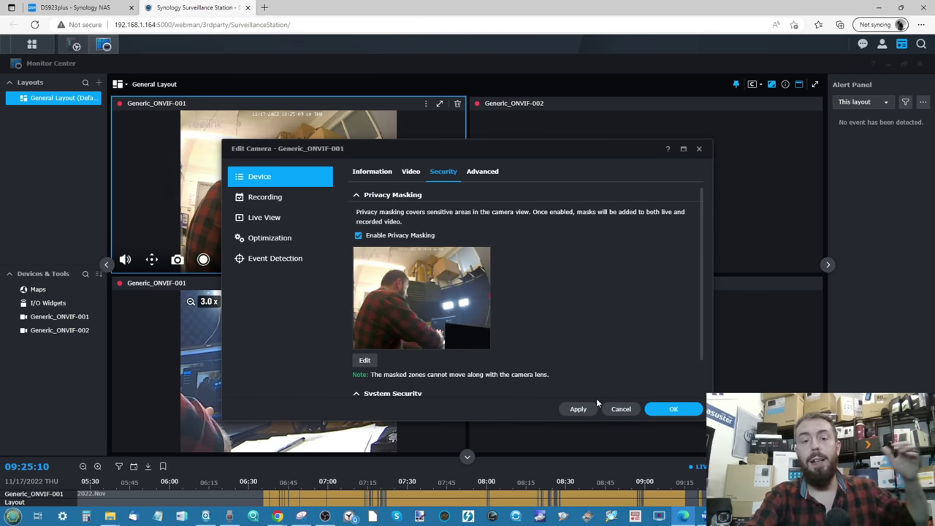
click(661, 407)
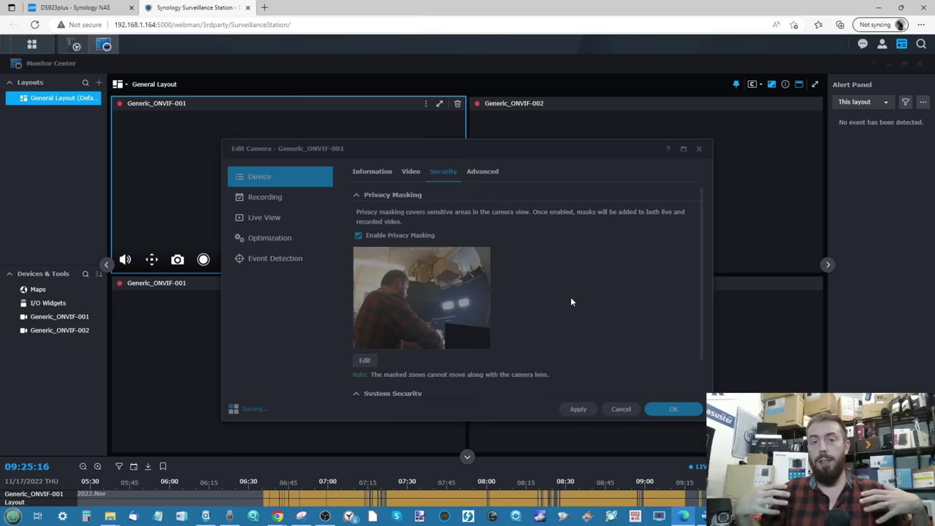